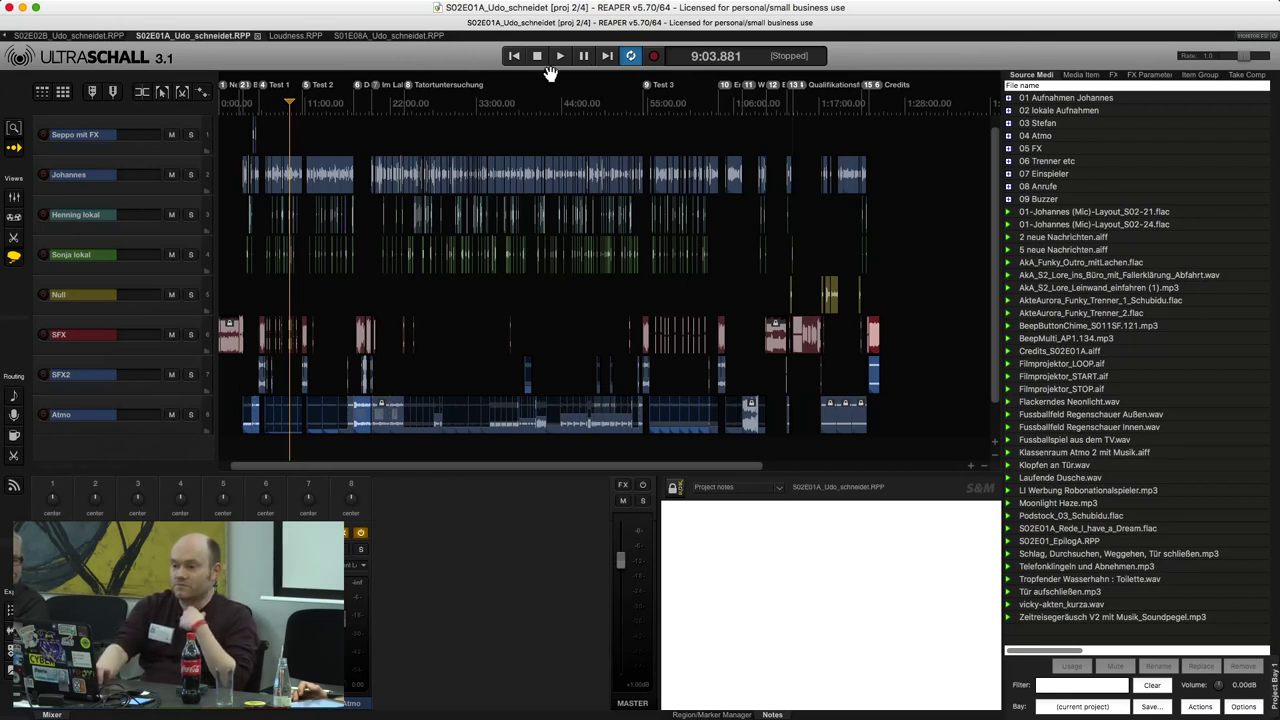
Switch to the Loudness.RPP project and enlarge the Eva track's height to roughly two and a half times its size.
left_click(296, 36)
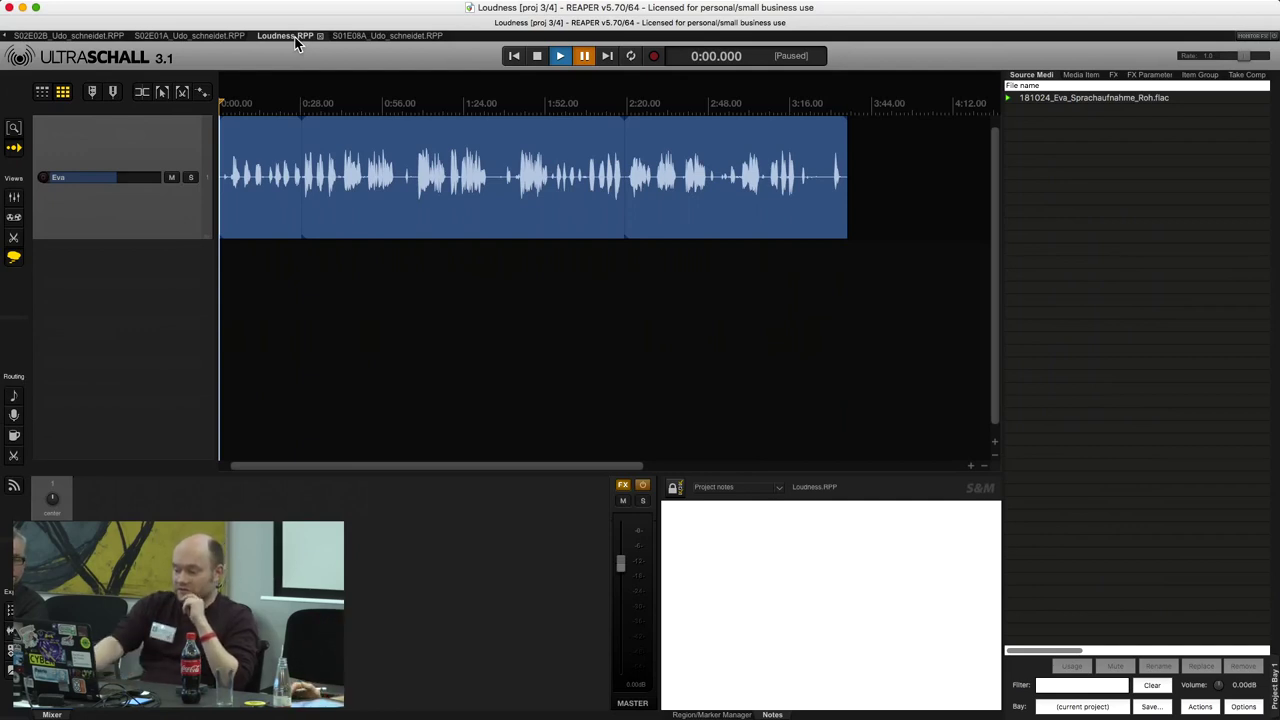
key("equal")
key("equal")
key("equal")
key("equal")
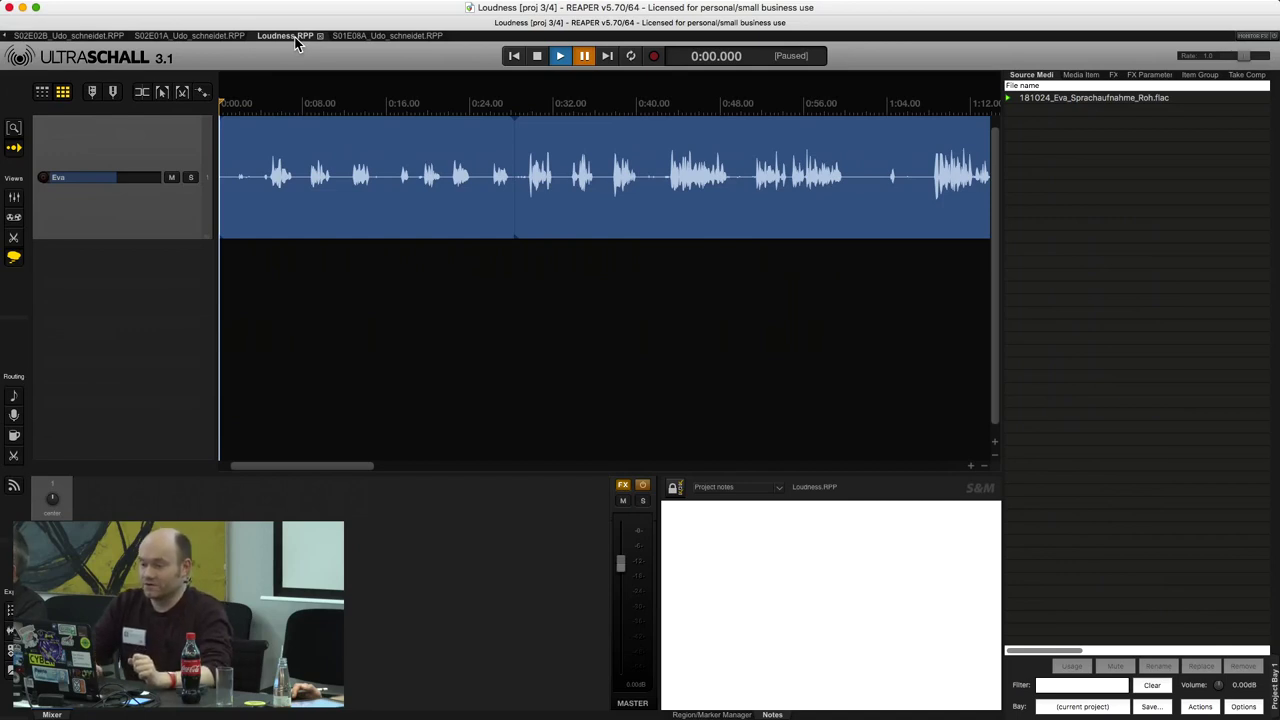
scroll(258, 104, "up", 3)
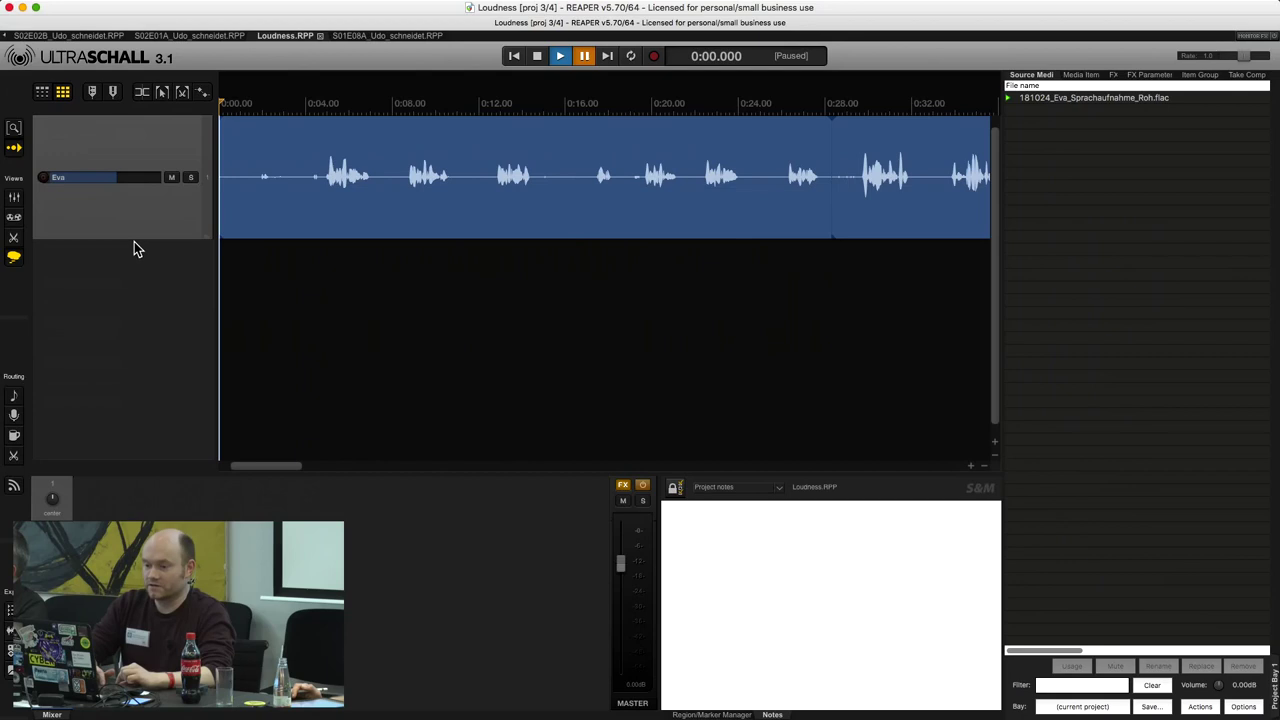
left_click_drag(128, 239, 130, 411)
Play the first spoken phrase from about 0:03.5 and check the system's audio output device list.
left_click(296, 324)
key("space")
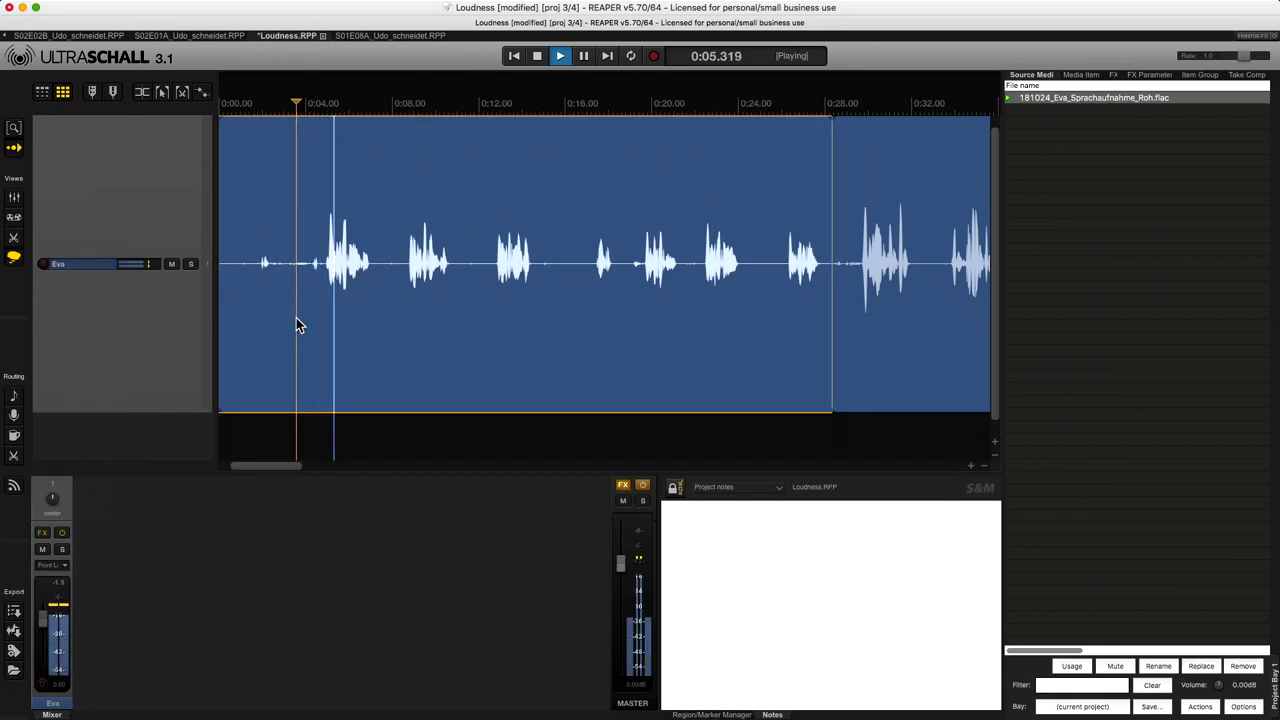
key("space")
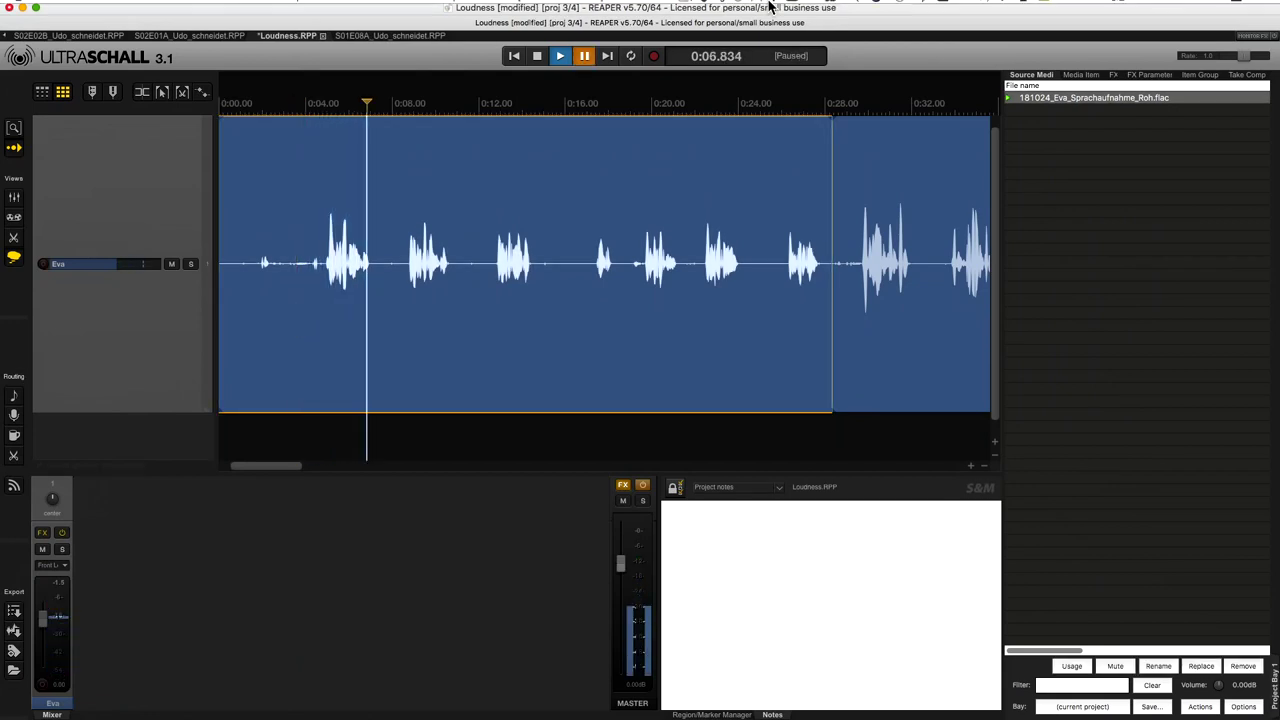
left_click(985, 7)
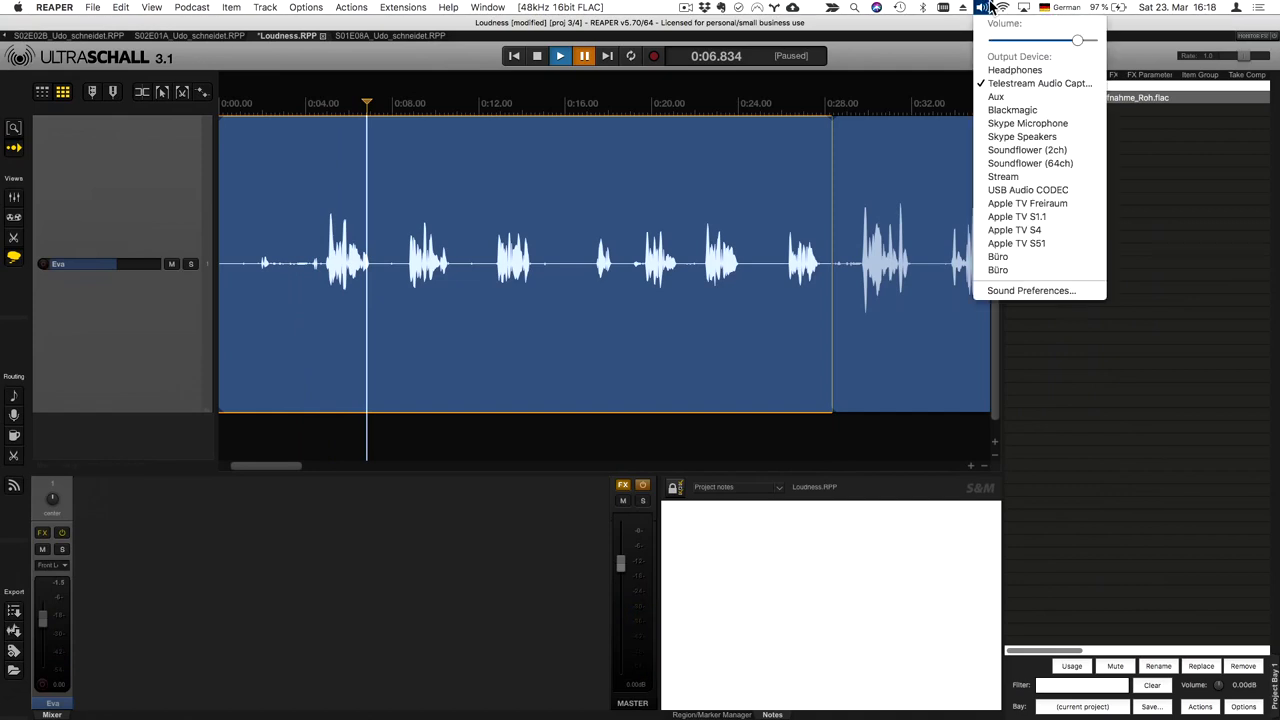
left_click(972, 89)
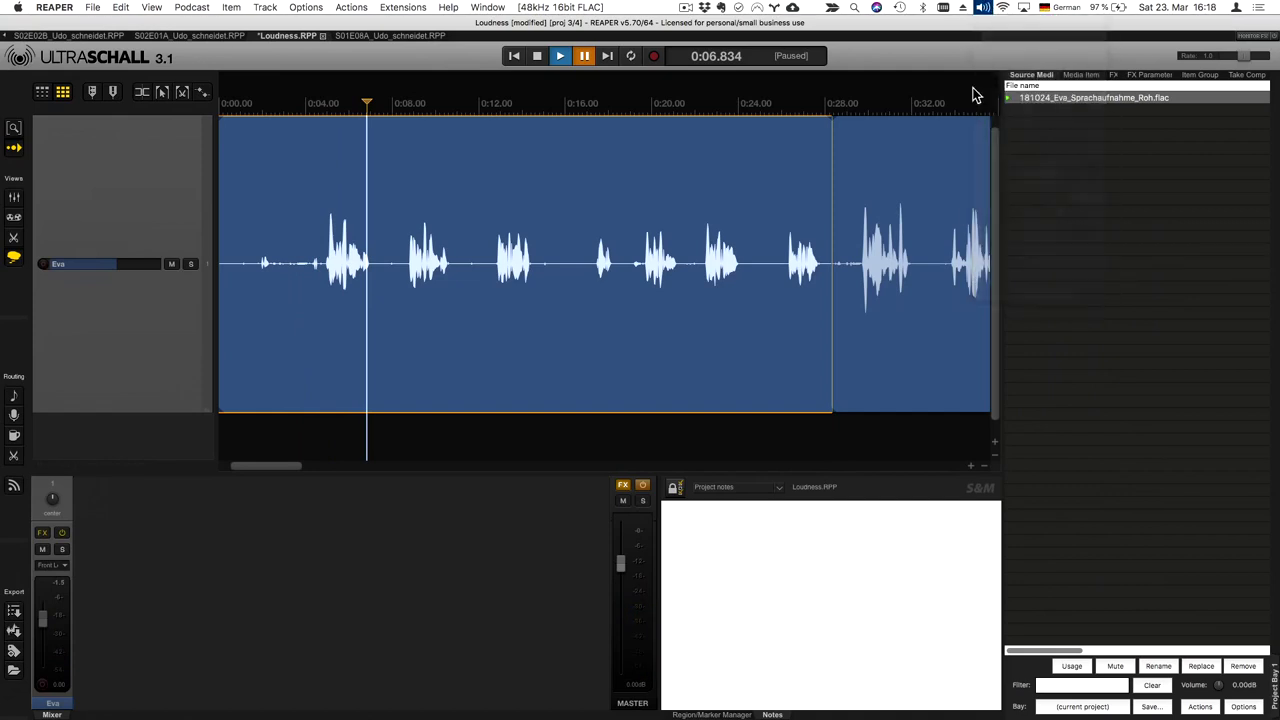
Play the recording from about 0:05 to about 0:17, pausing once after the first phrase.
left_click(329, 337)
key("space")
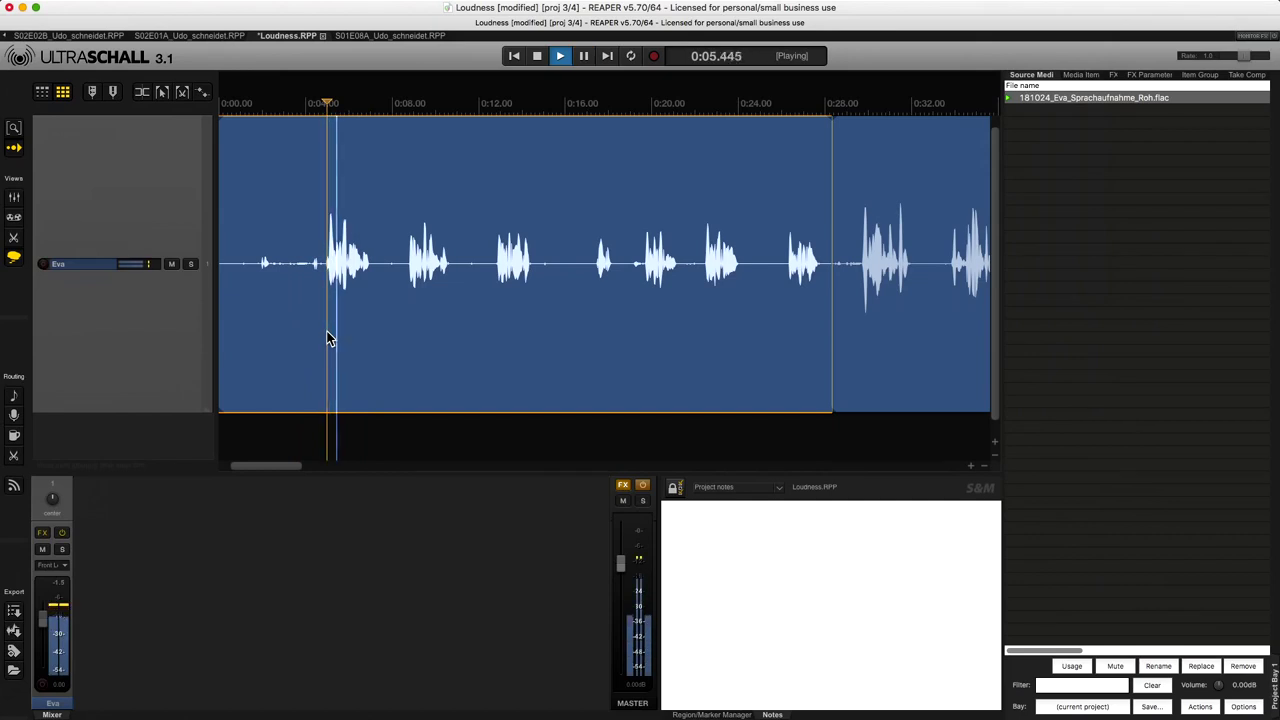
key("ctrl+space")
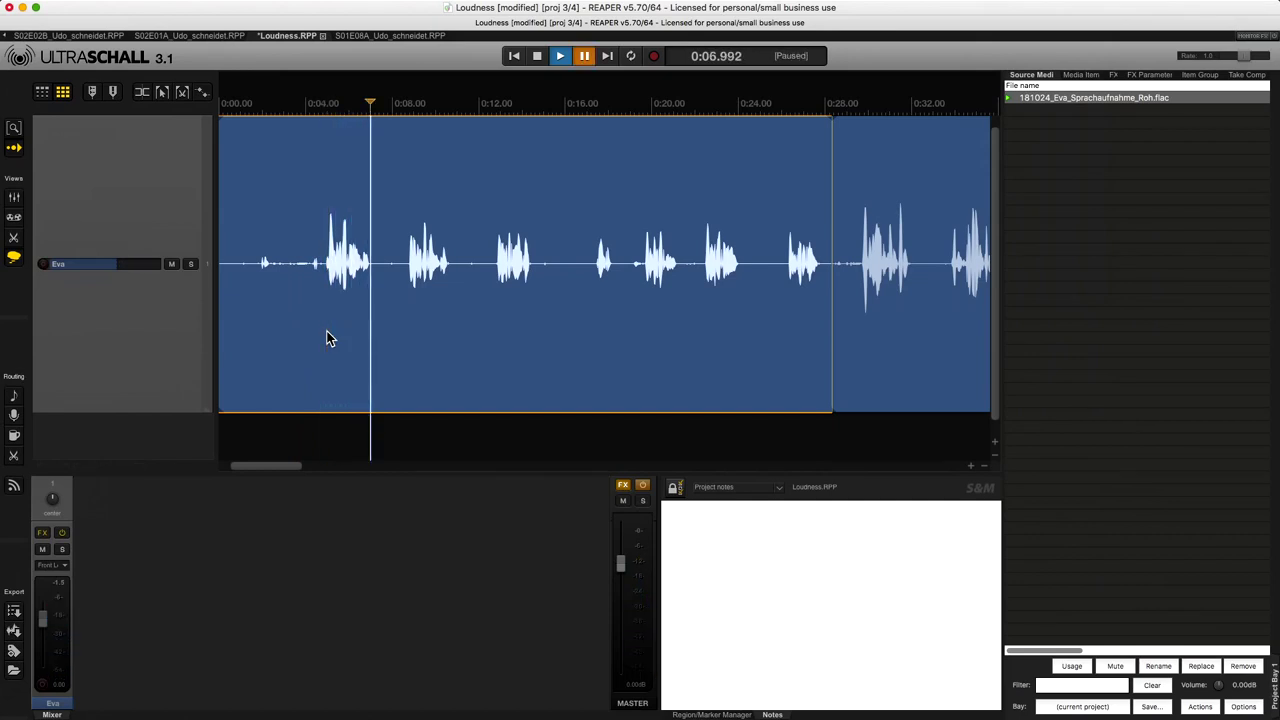
key("ctrl+space")
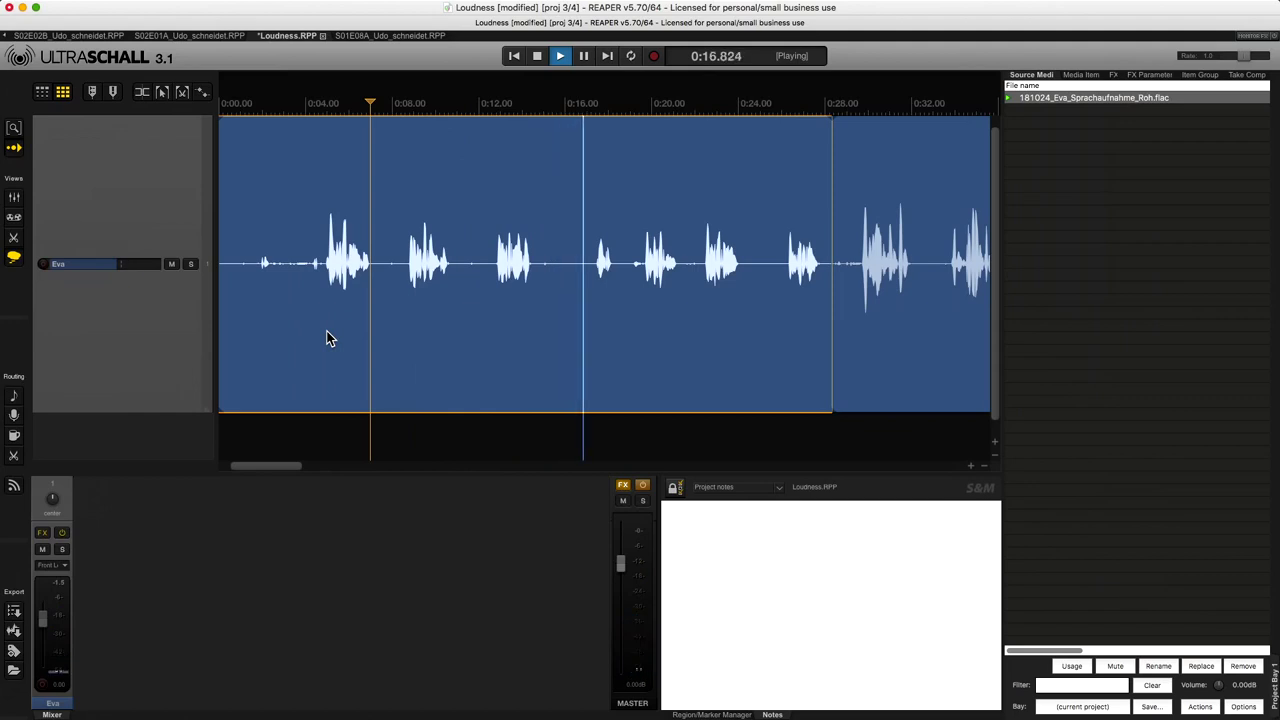
key("space")
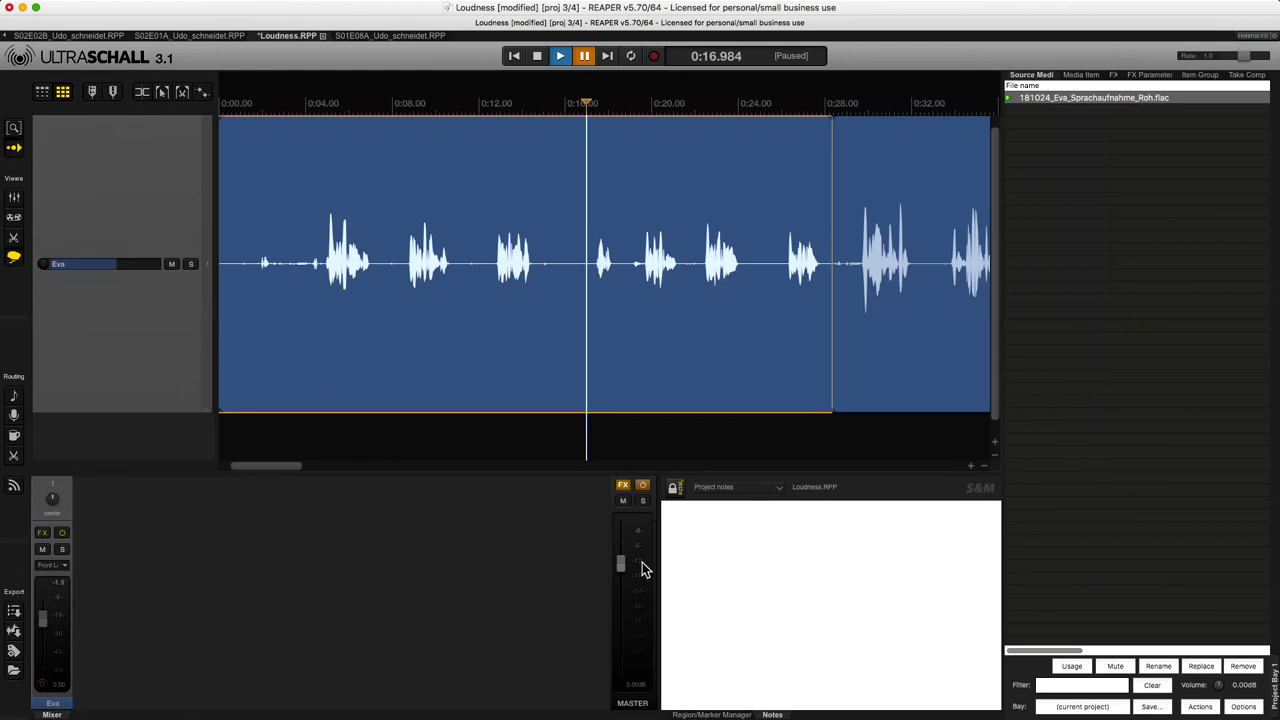
Raise the master volume fader and play the first phrase from about 0:04 to check the level.
left_click_drag(622, 565, 622, 527)
left_click(313, 327)
key("space")
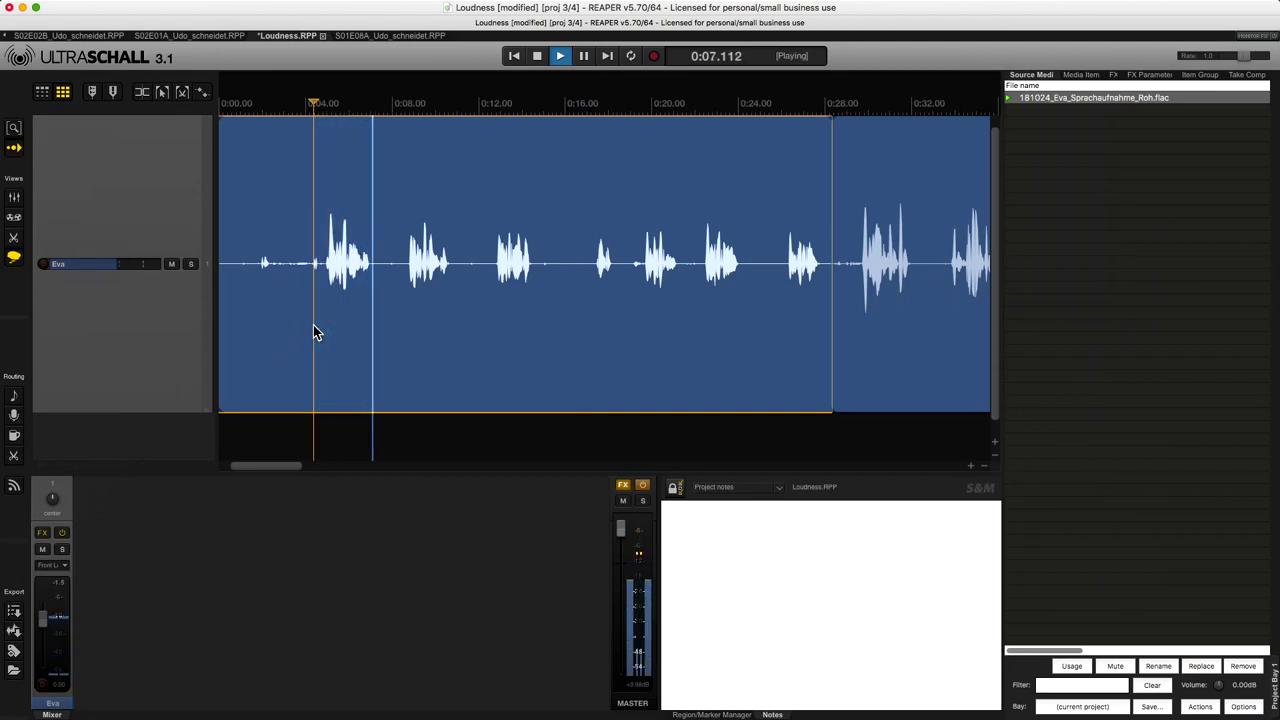
key("Return")
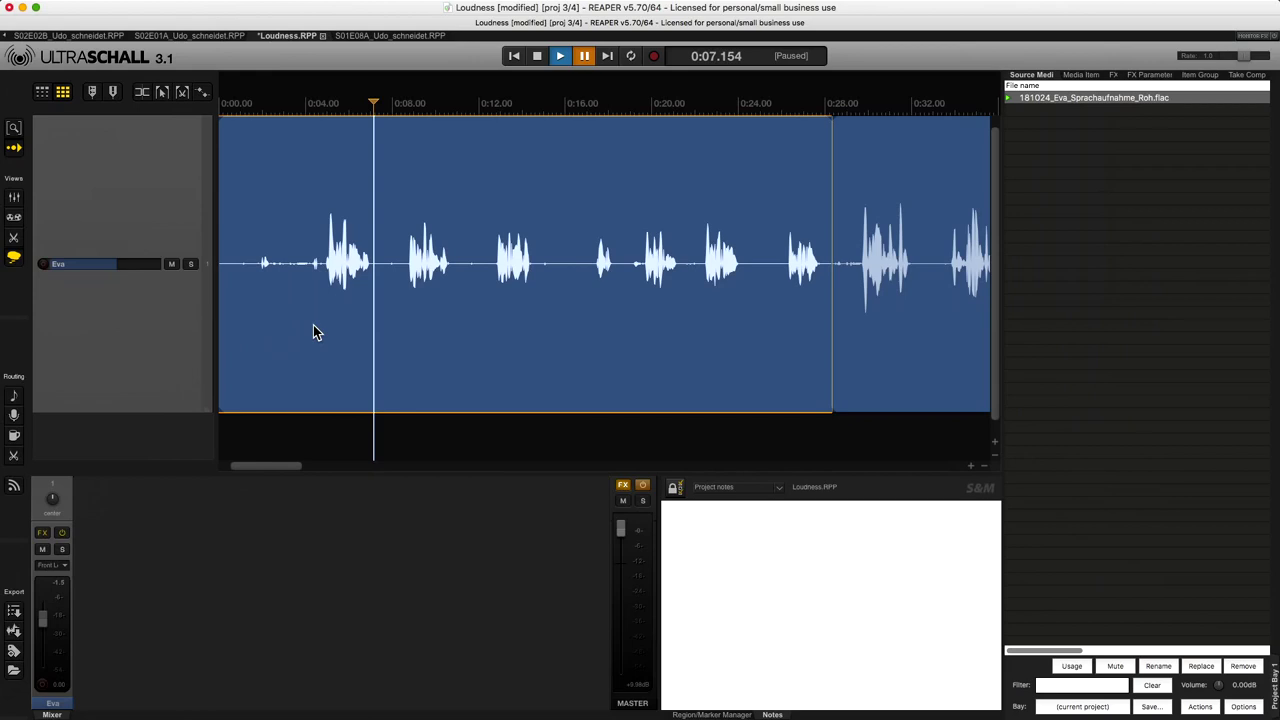
Split the first clip just before the first spoken phrase at about 0:04.8 and delete the leading part.
left_click(323, 274)
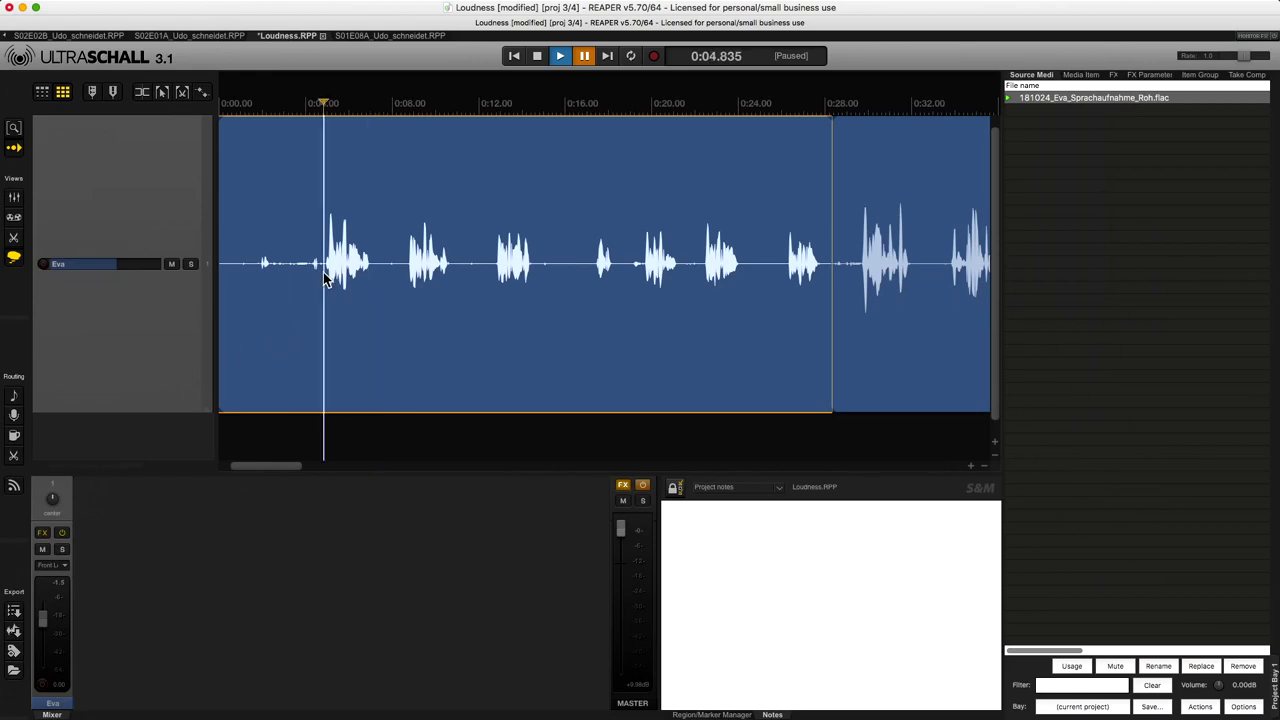
scroll(323, 279, "down", 1)
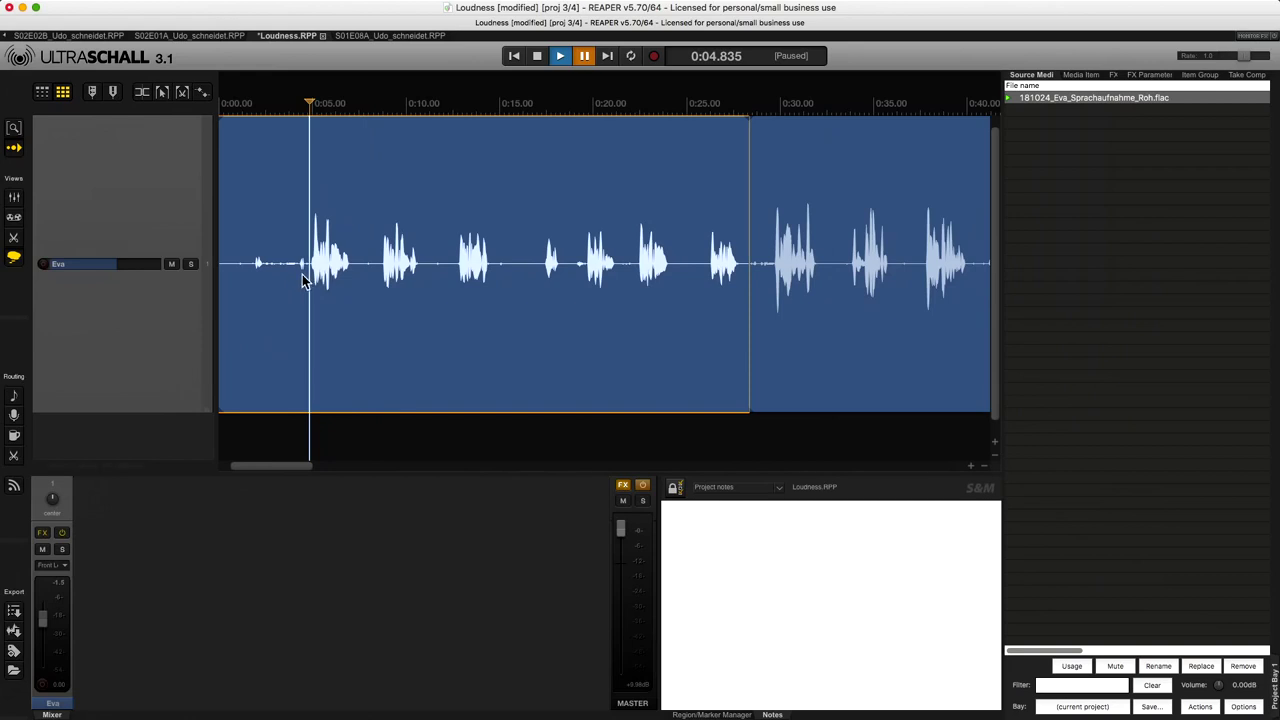
left_click(310, 285)
key("s")
left_click(289, 293)
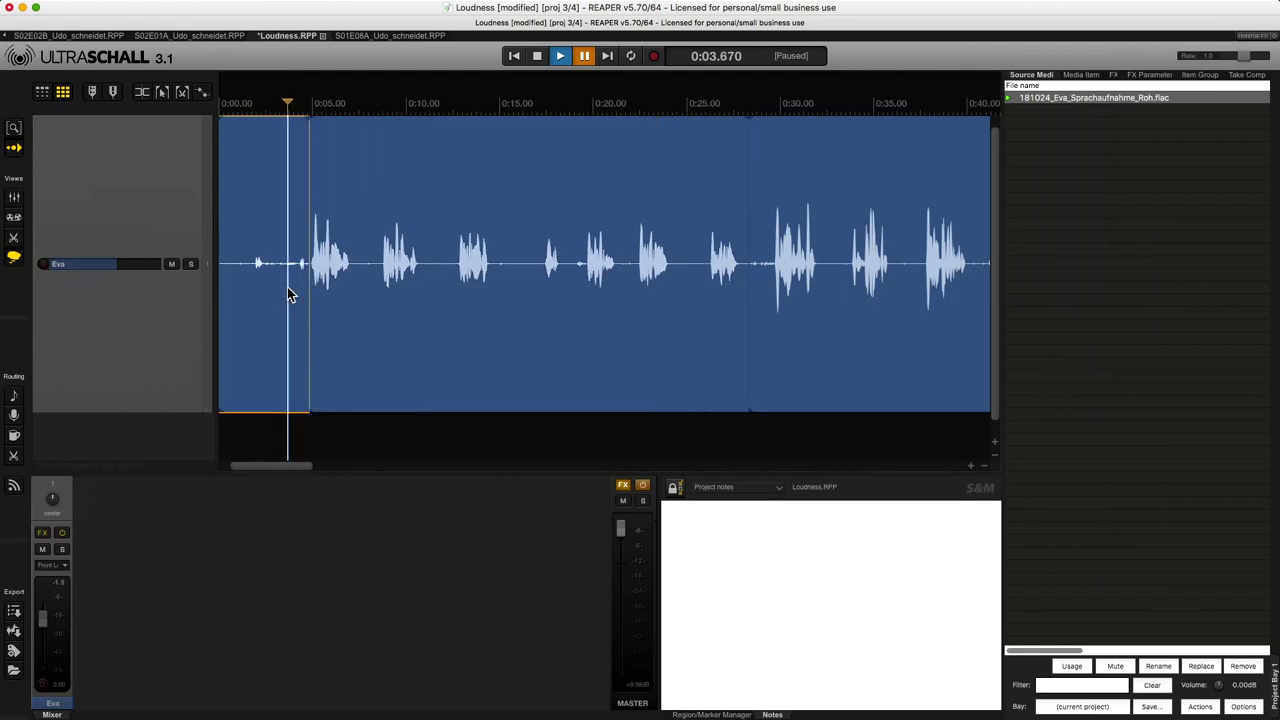
key("Delete")
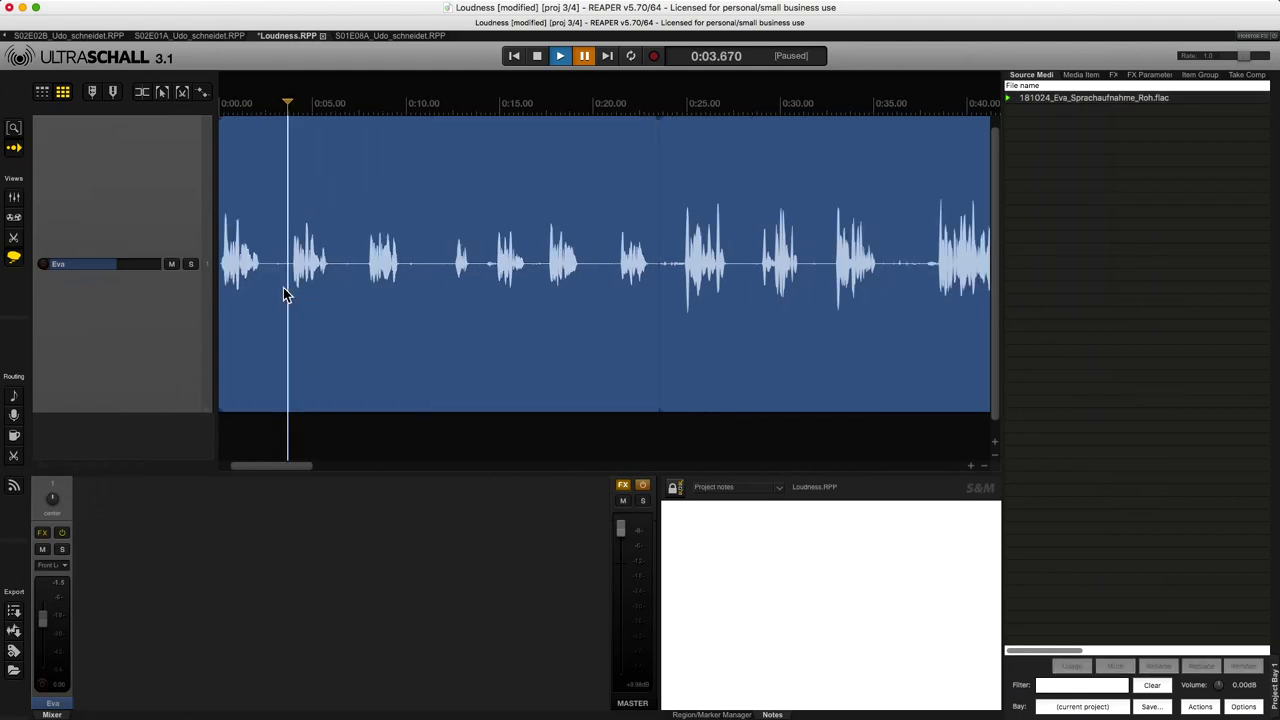
Try splitting the recording after the first phrase at about 0:02.4 and shifting the following clip by about 5 seconds, and undo it.
left_click(263, 268)
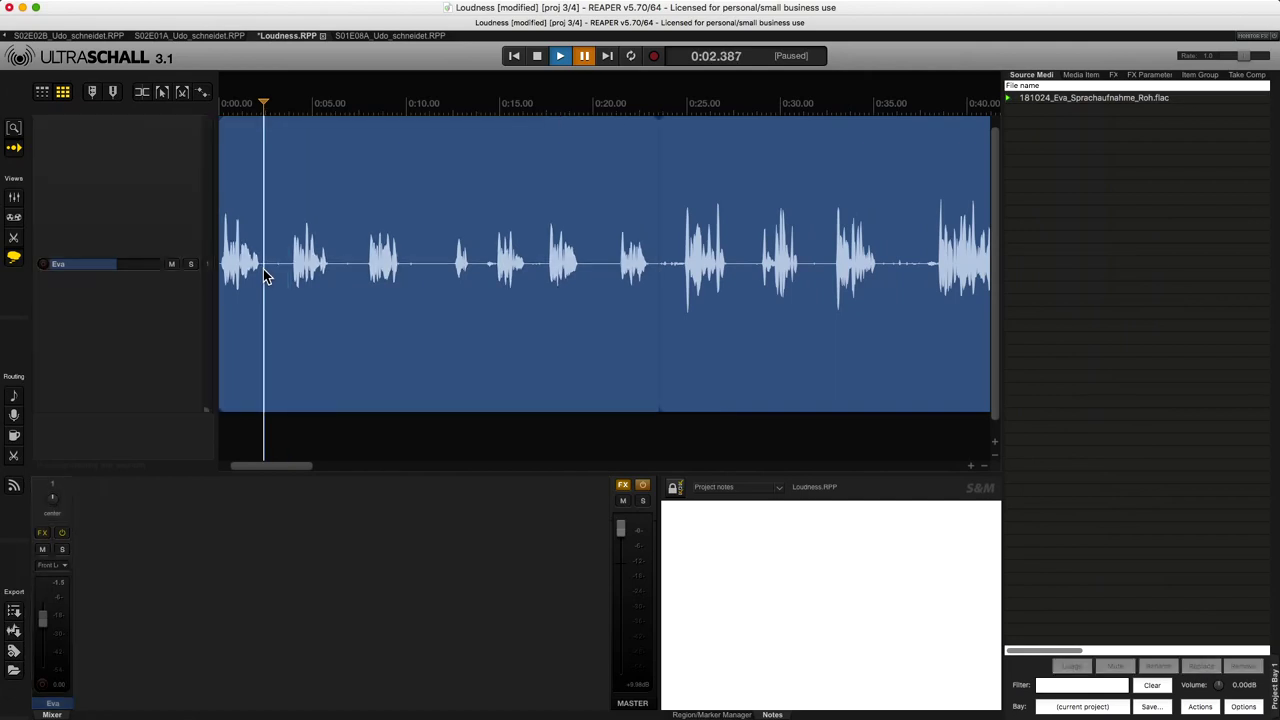
key("s")
left_click(309, 296)
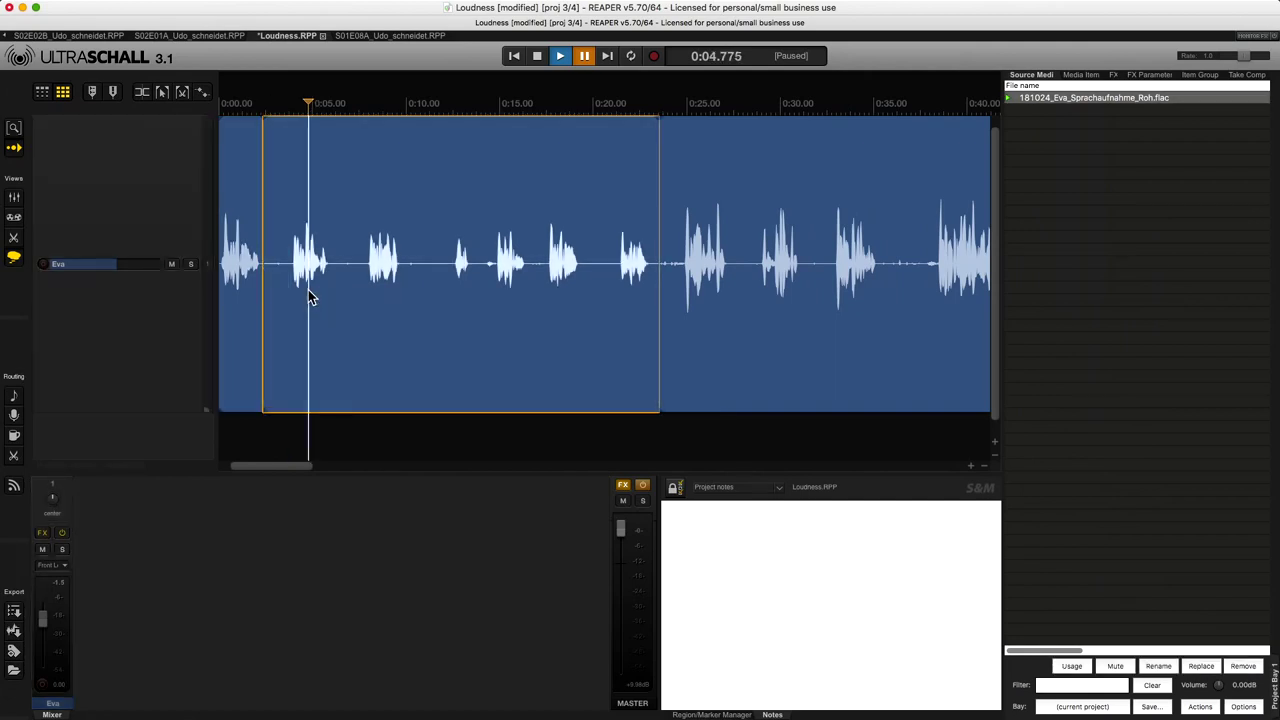
left_click_drag(309, 296, 430, 311)
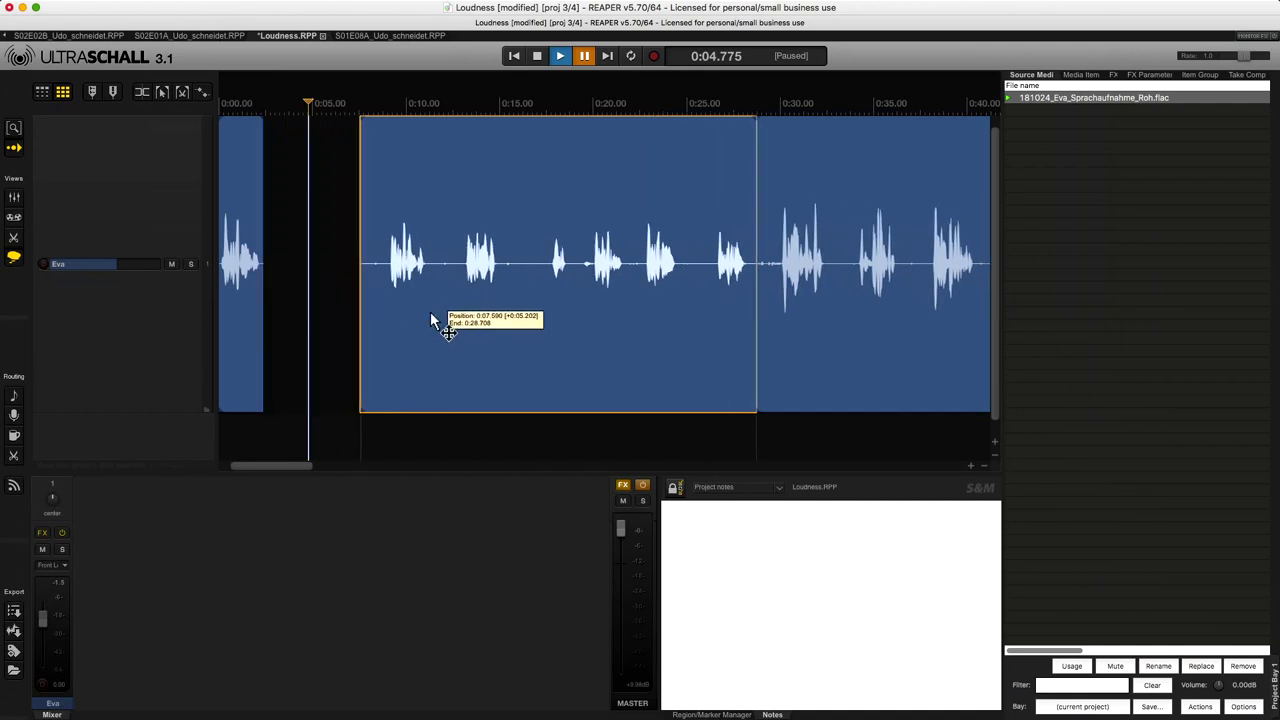
left_click(254, 294)
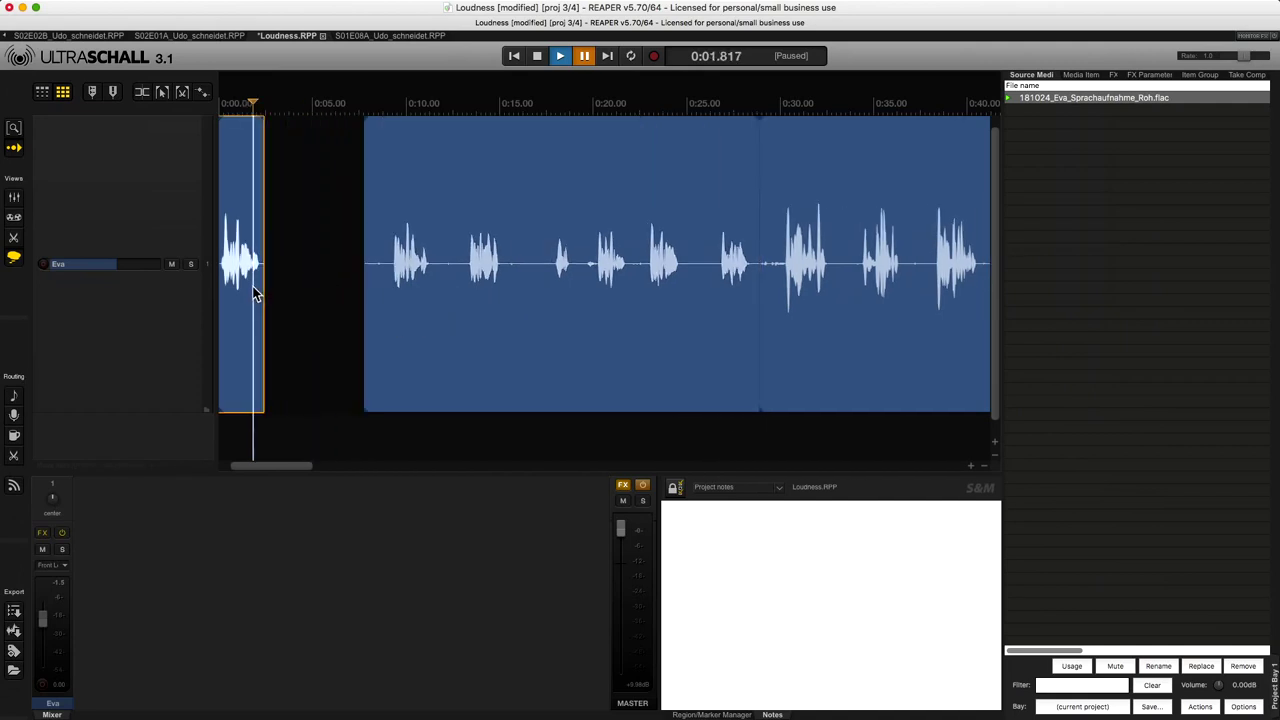
left_click(239, 258)
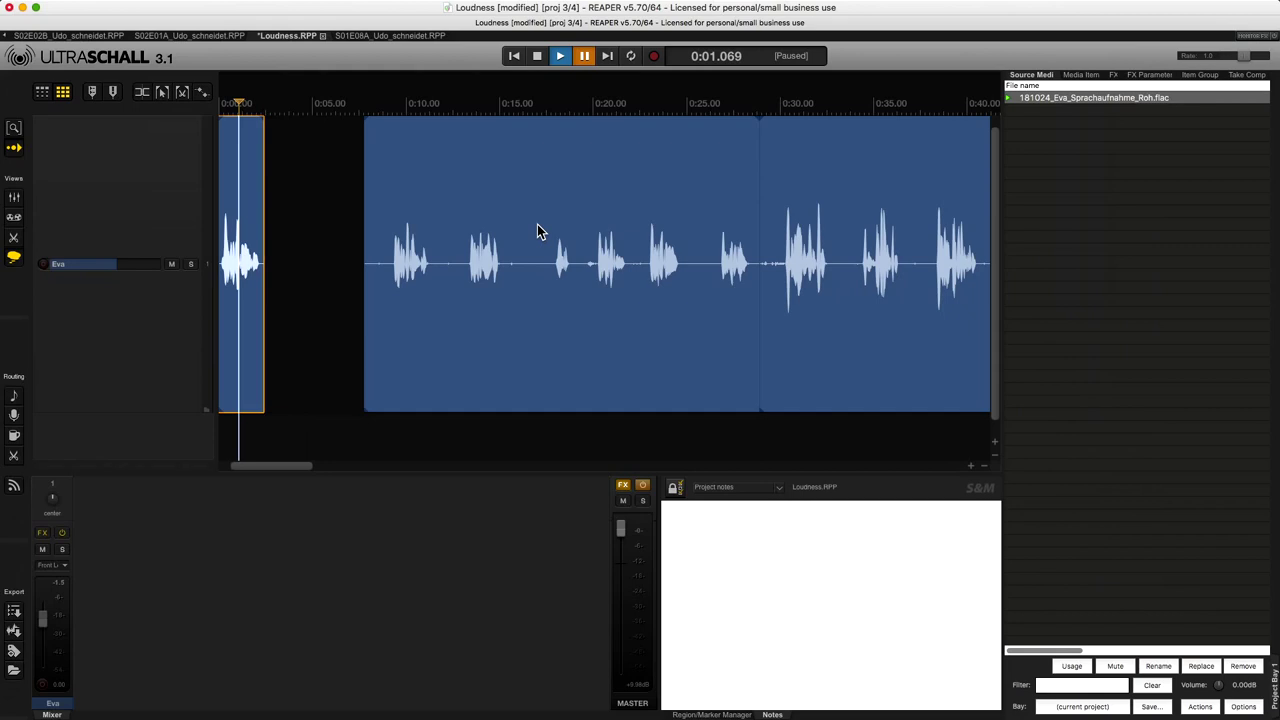
key("super+z")
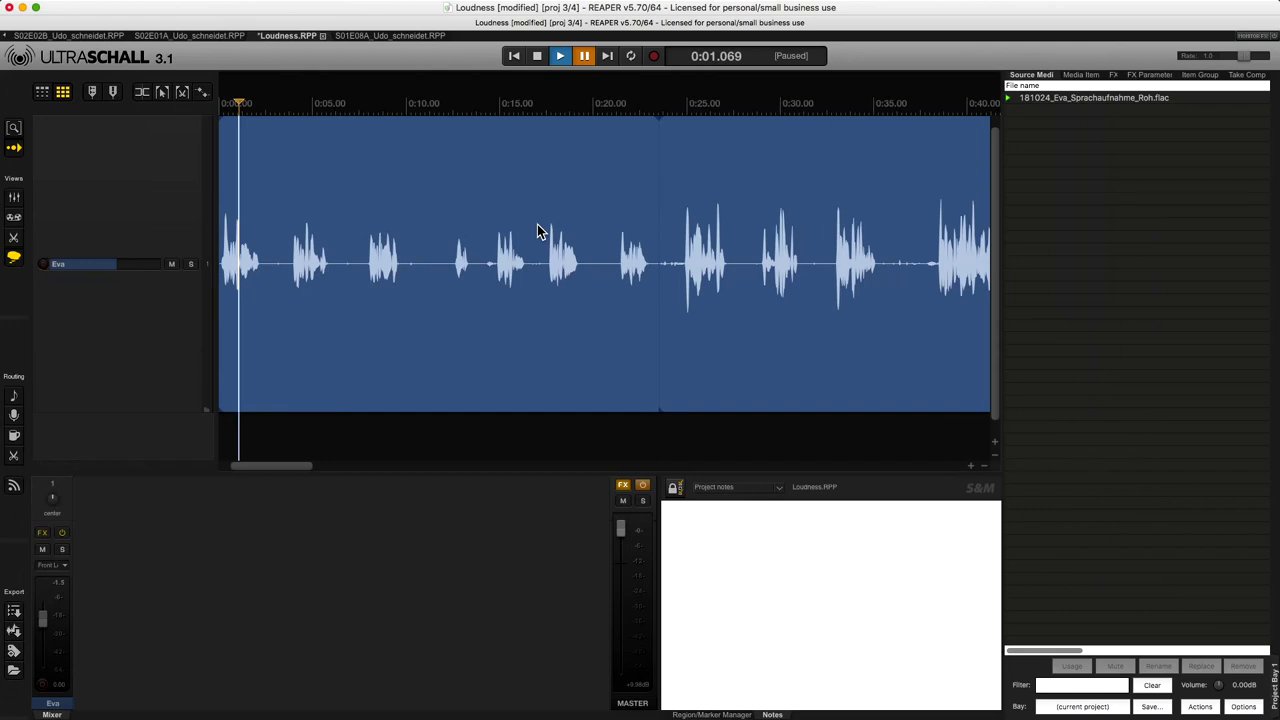
Trim the first clip's start to about 0:00.13 and play the first phrase to its end.
key("Home")
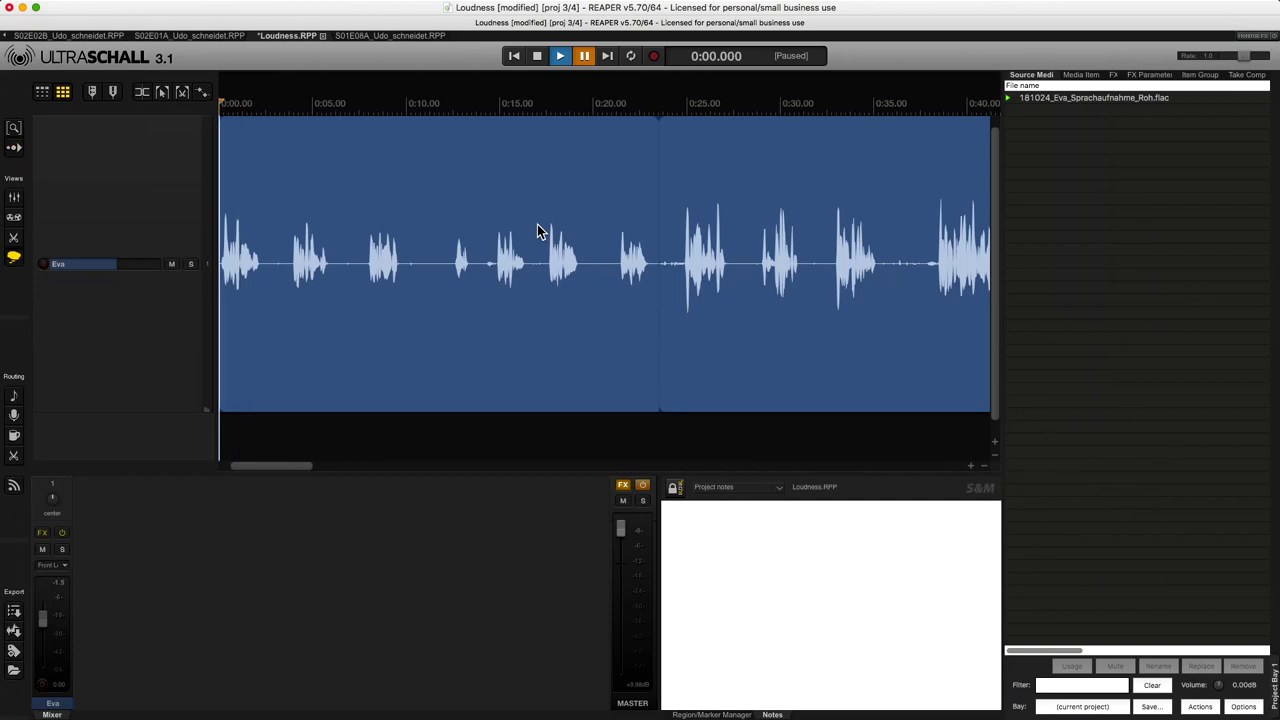
scroll(537, 232, "up", 5)
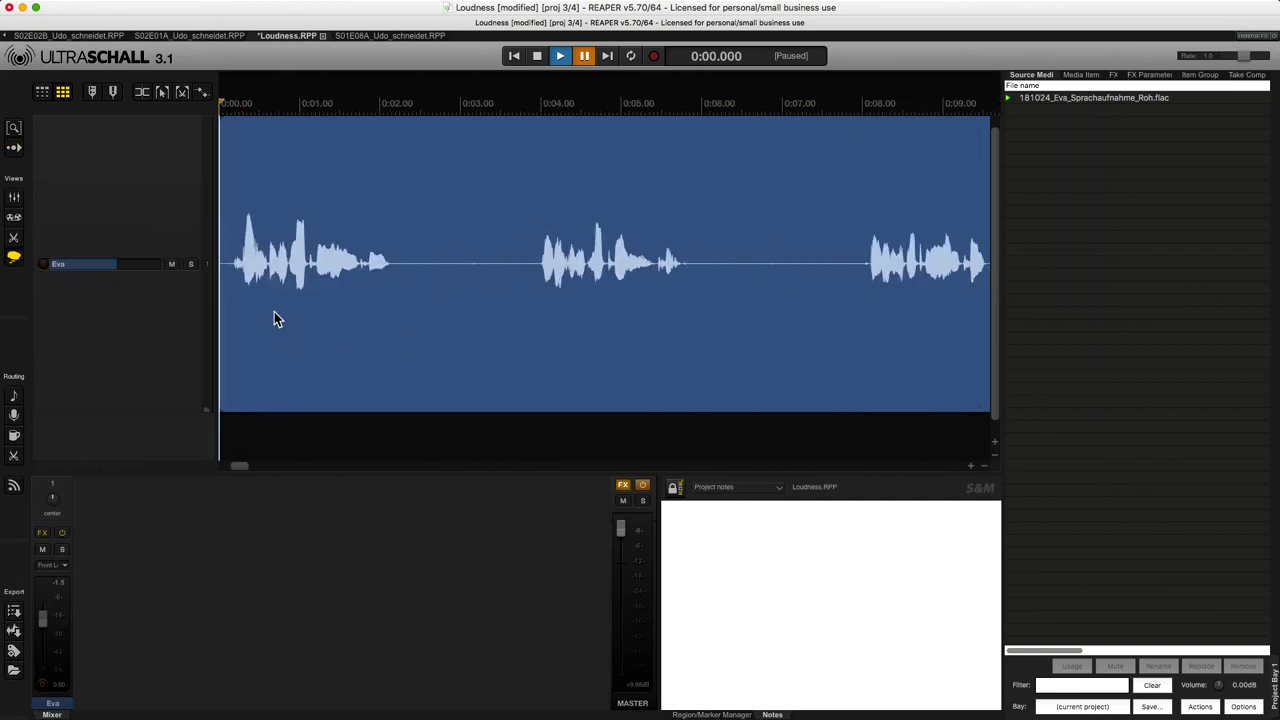
left_click(226, 280)
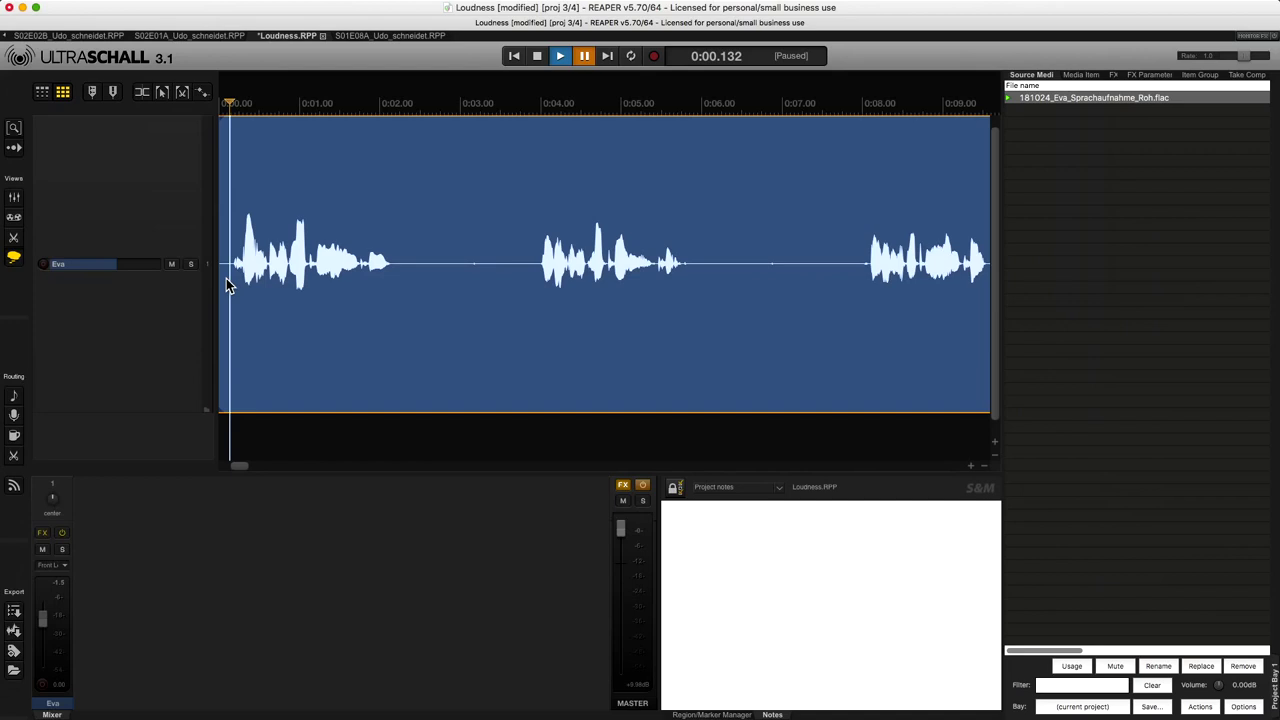
key("bracketleft")
key("space")
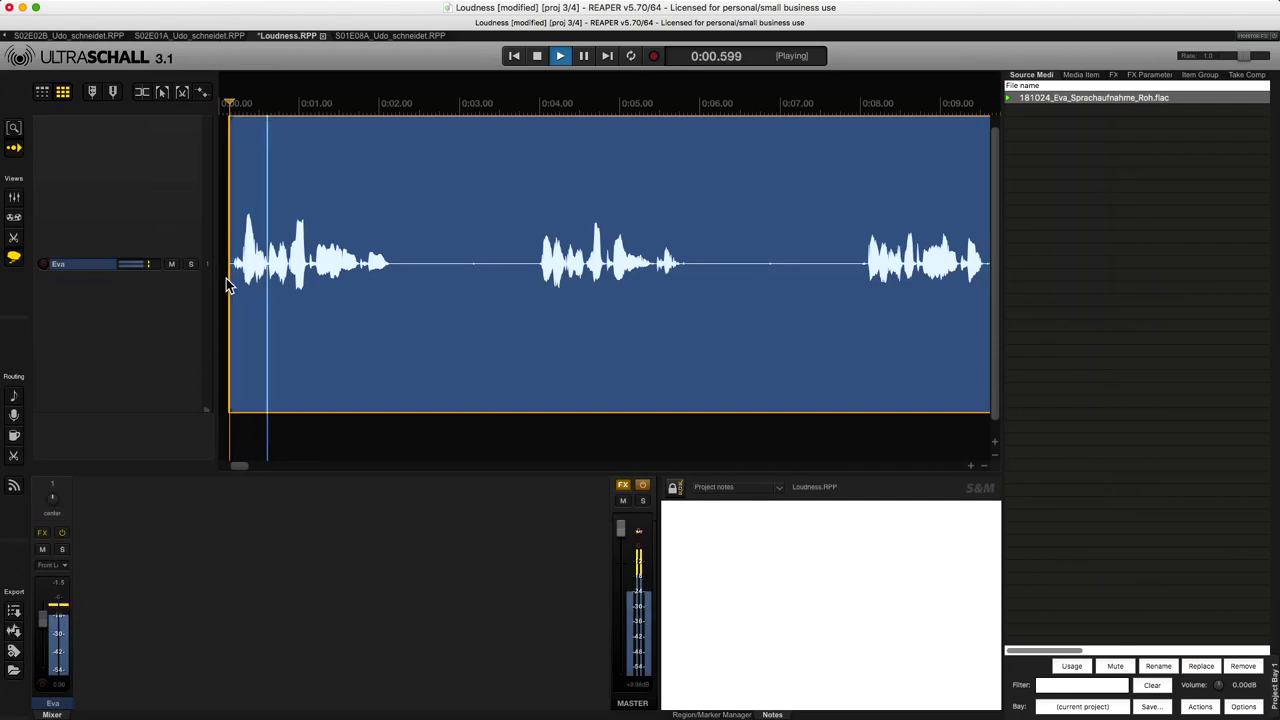
key("space")
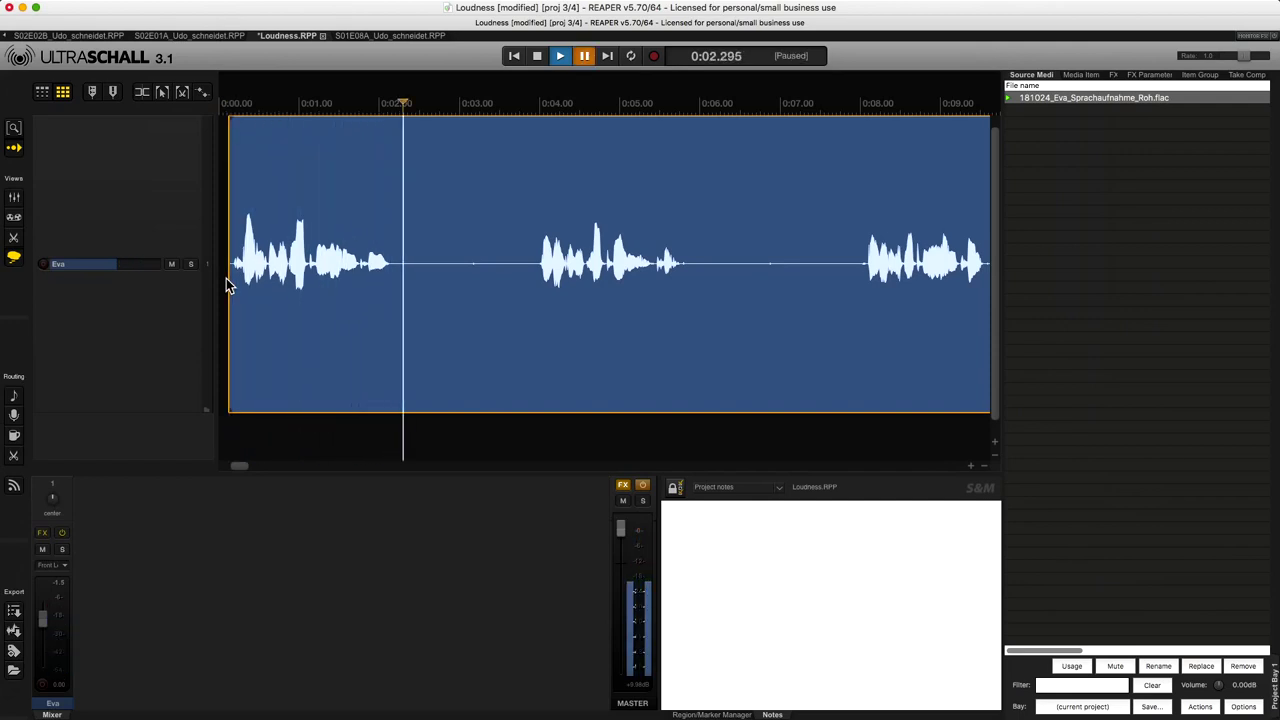
Split the clip in the silence right after the first phrase, at 0:02.187.
key("Left")
key("Left")
key("Left")
key("Left")
key("Left")
key("Left")
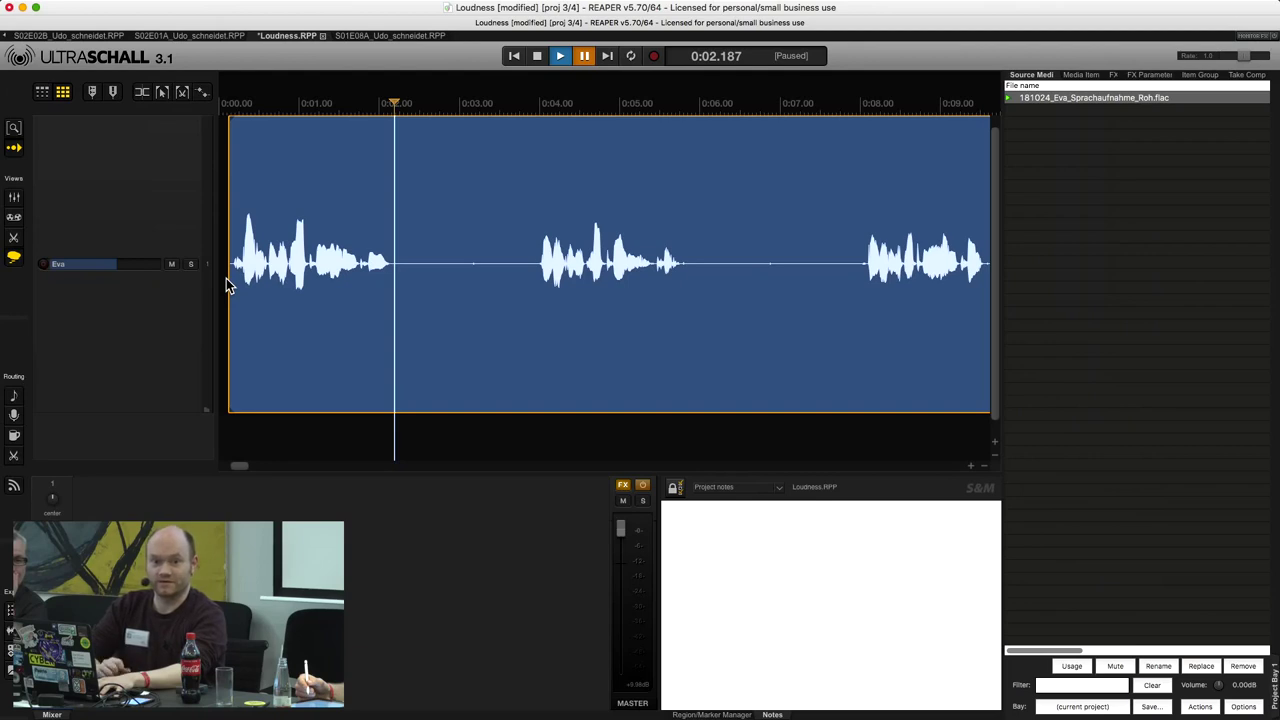
key("s")
Rename the take of the first phrase's clip as "01 Das ist Napoleon Q".
key("F2")
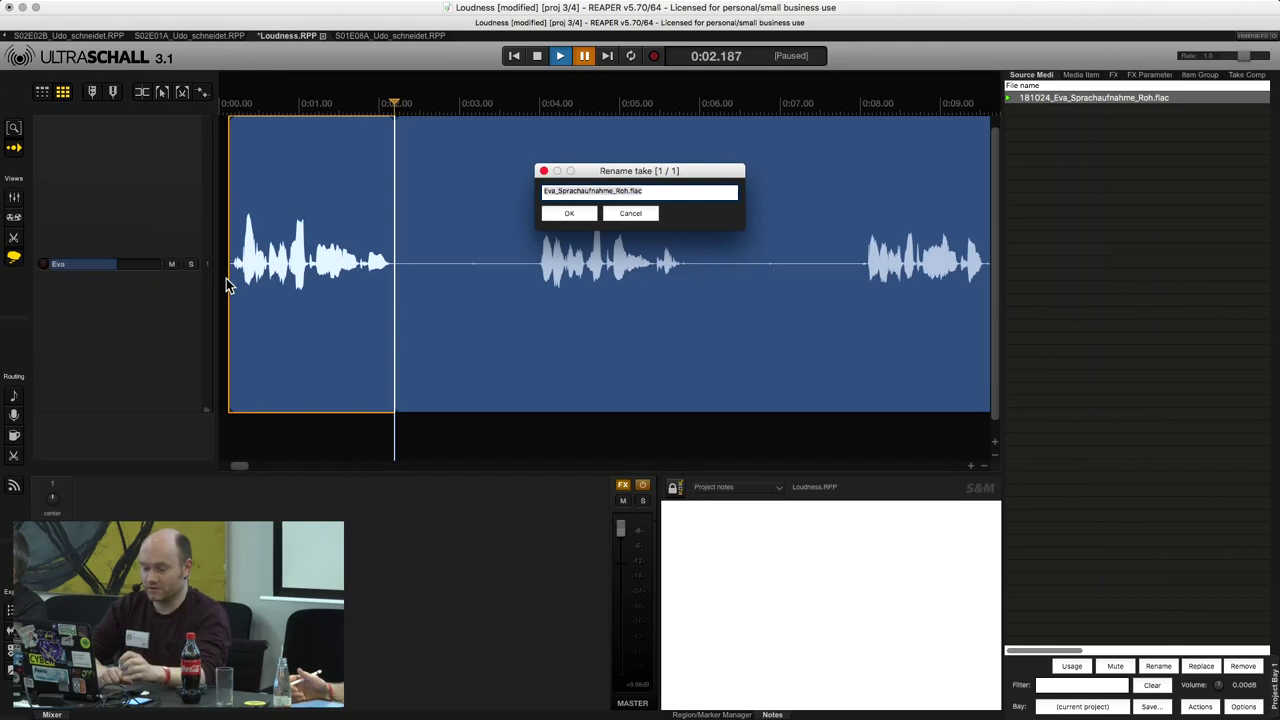
type("01 ")
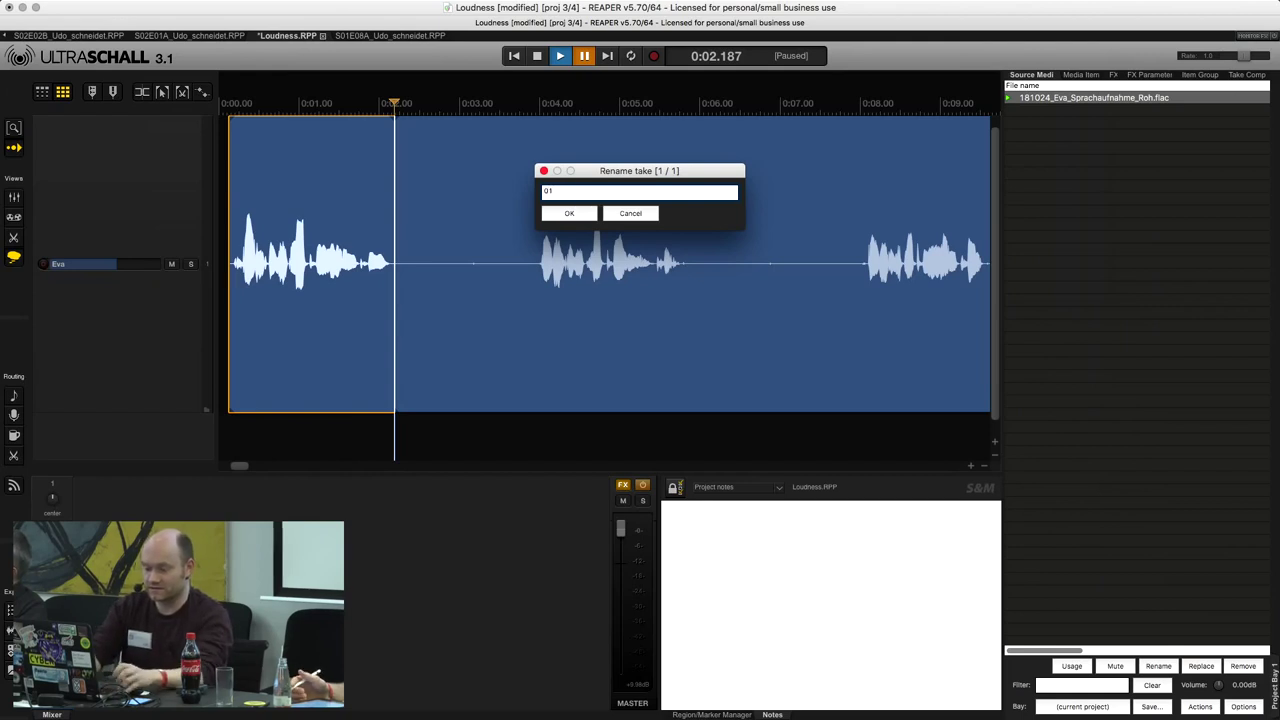
type("Das ist Nac")
type("oleon Q")
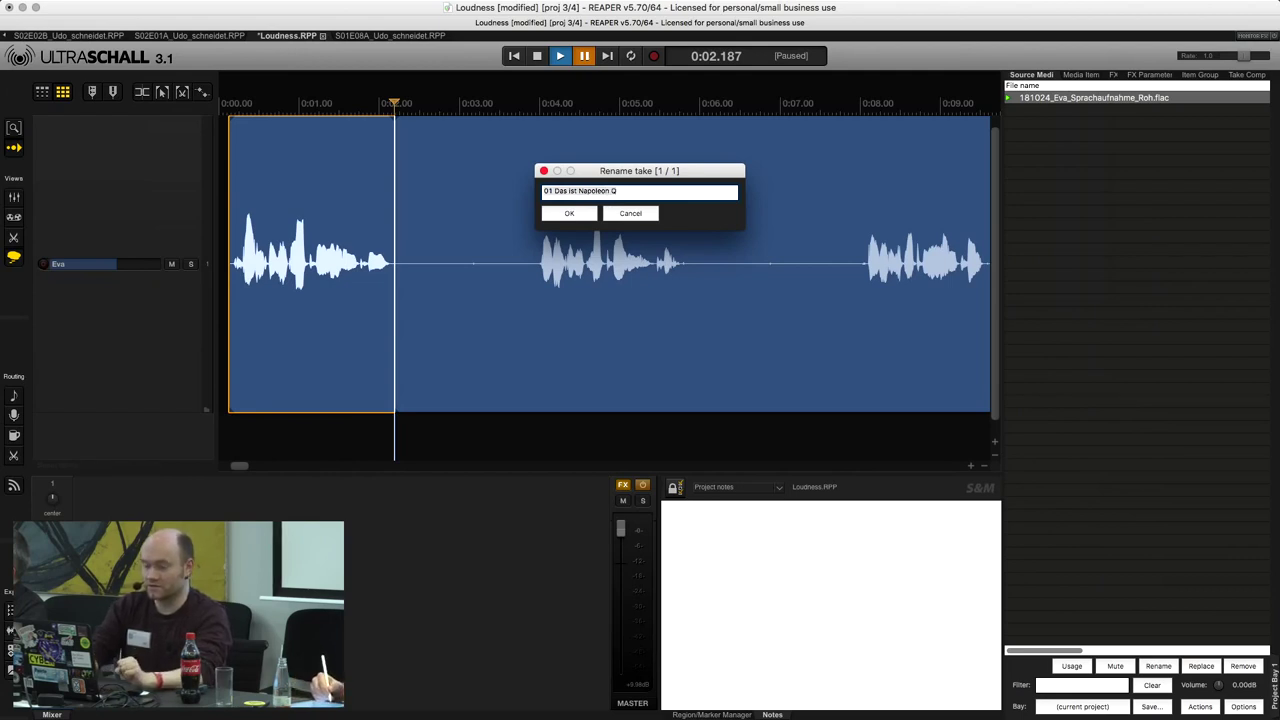
key("Return")
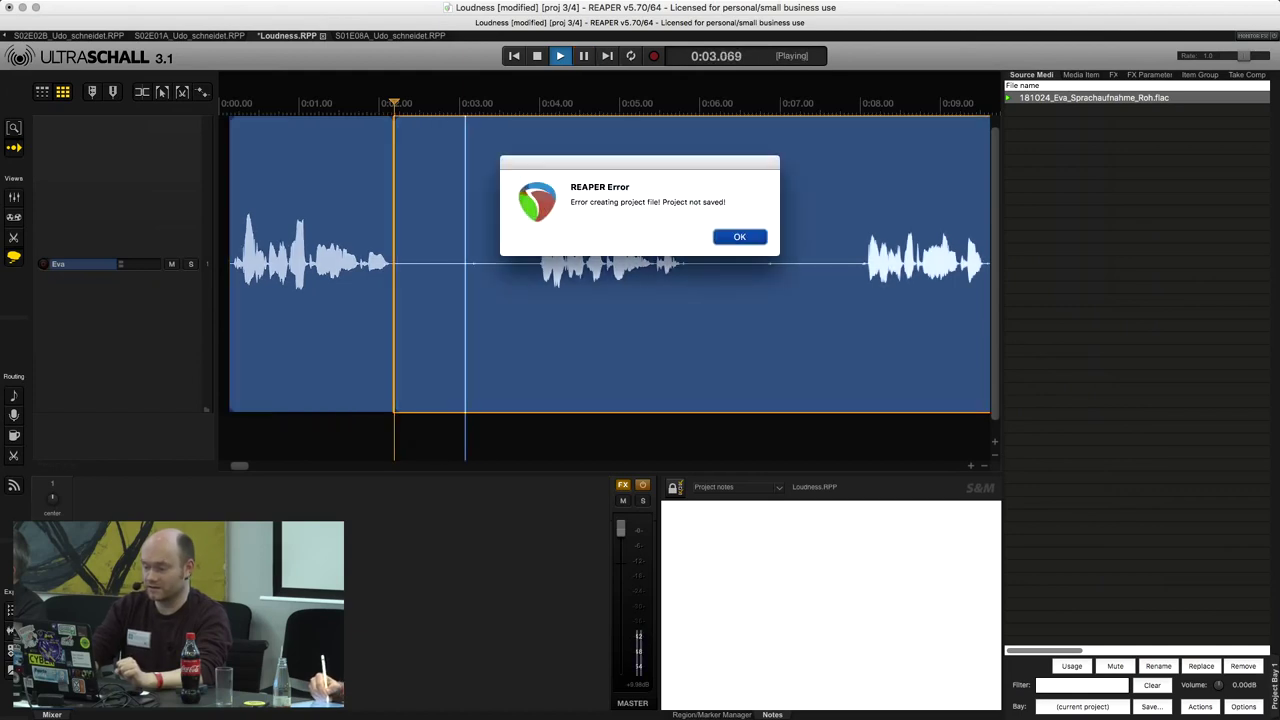
Pause playback within the second phrase and dismiss the error dialog.
key("Return")
key("space")
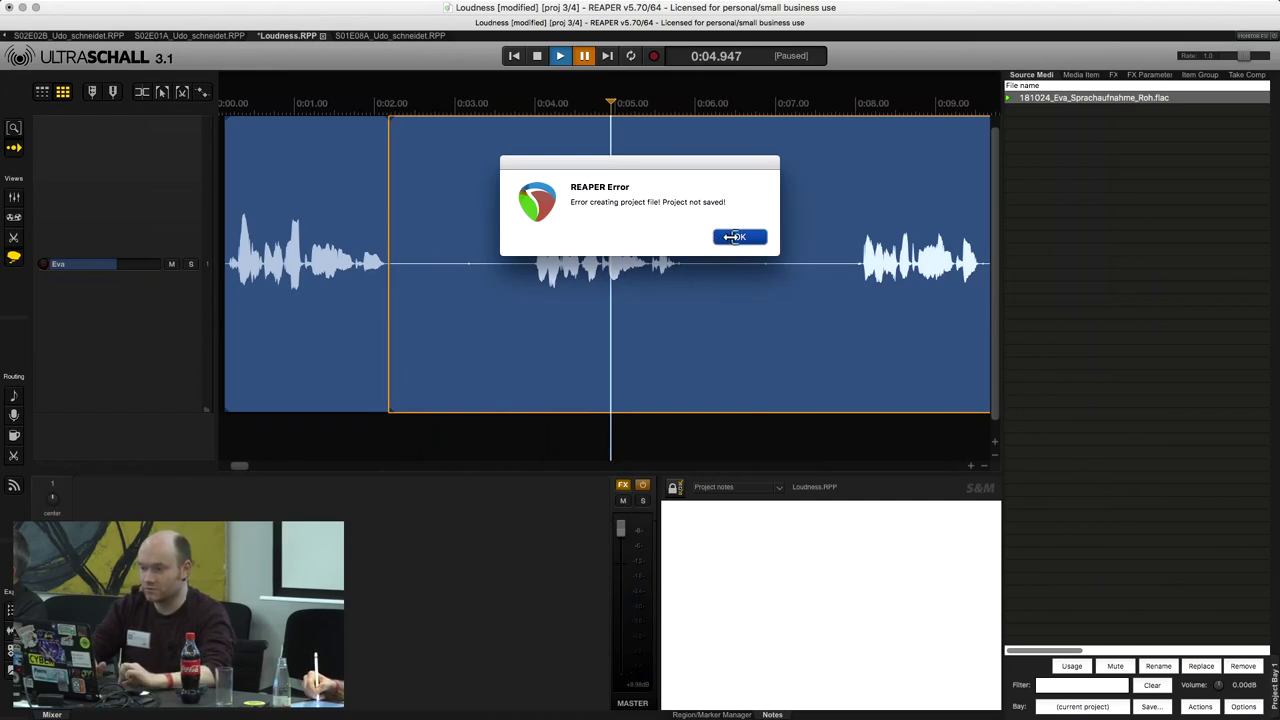
left_click(731, 241)
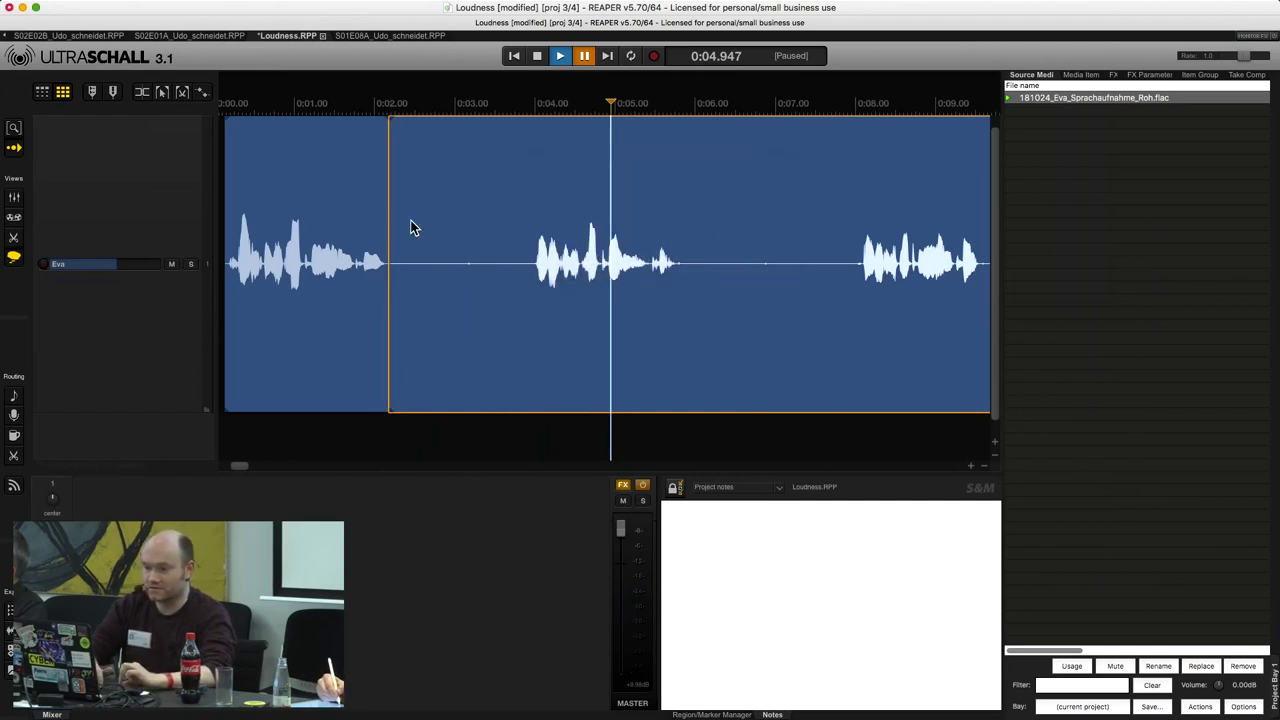
Save the project as Loudness.RPP in the Documents folder.
left_click(345, 330)
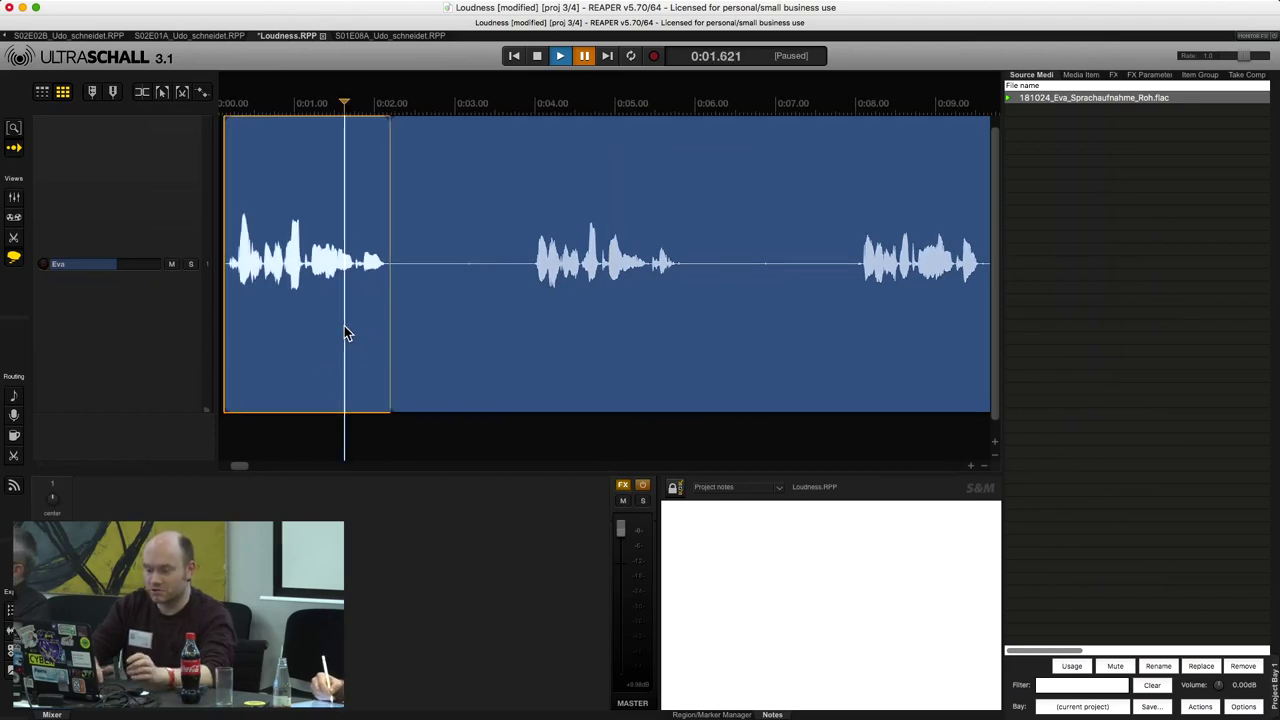
key("super+alt+s")
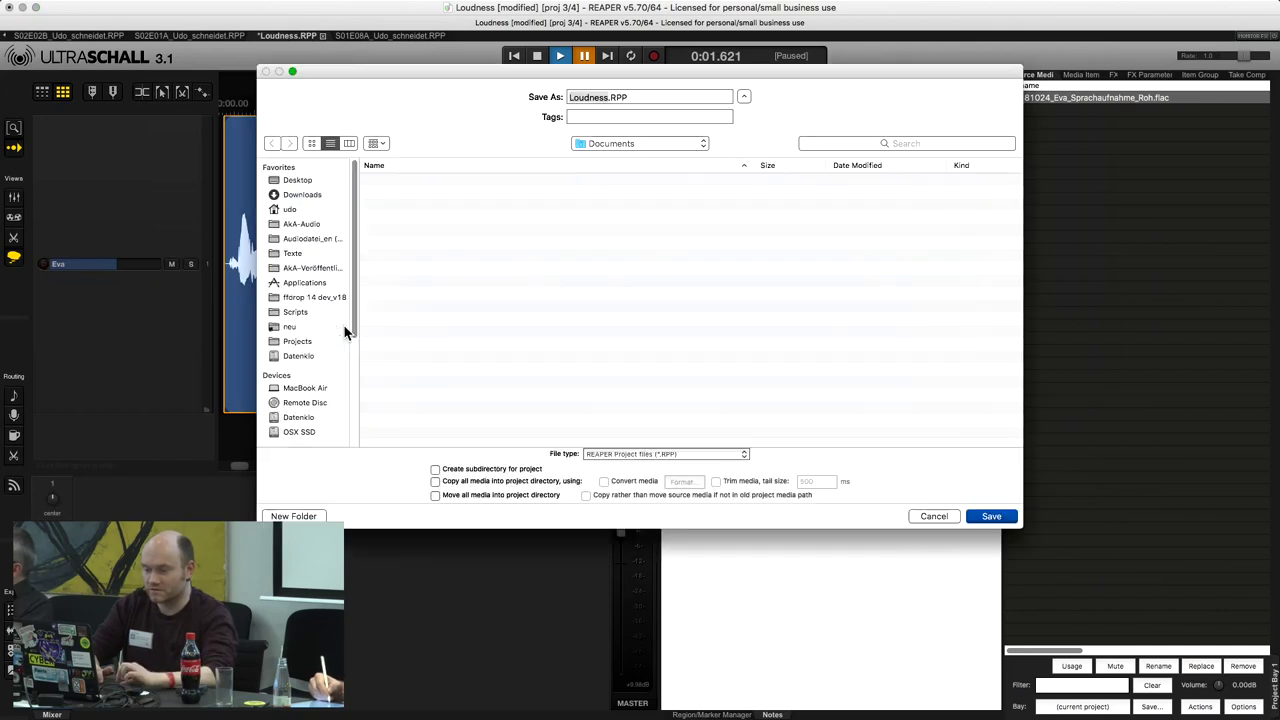
key("Return")
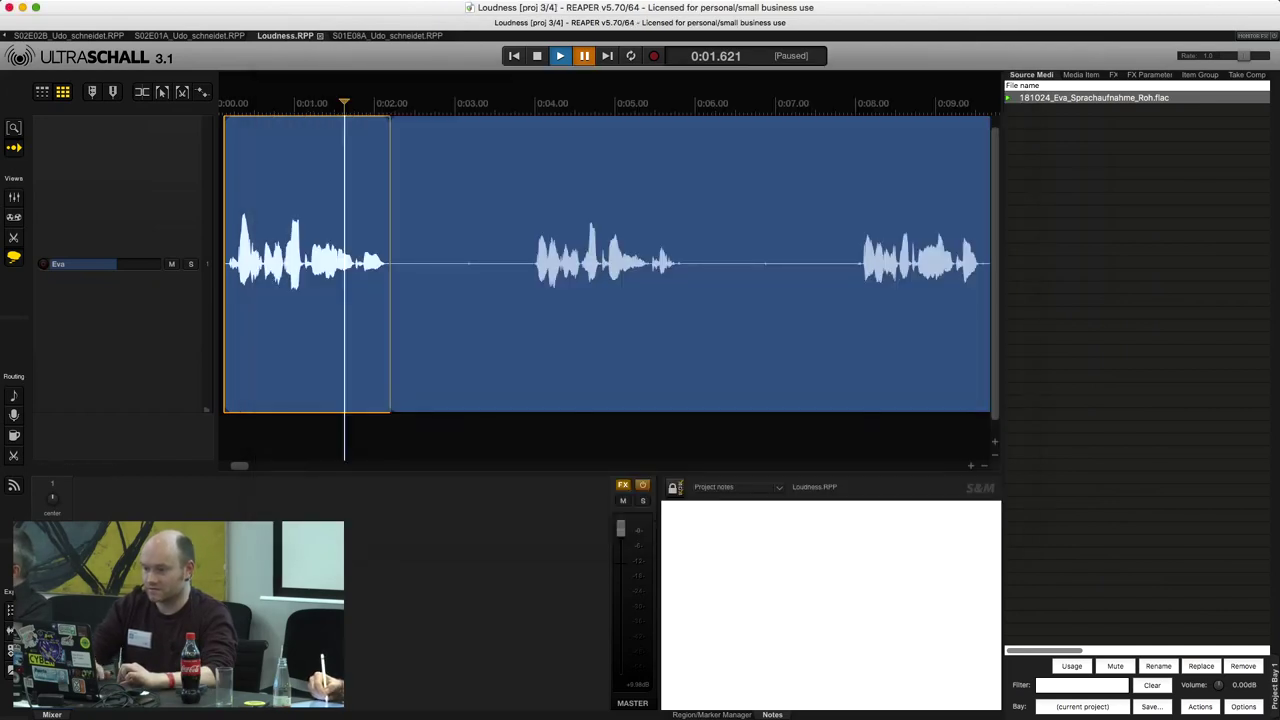
Trim away the silence before the second phrase and split the clip right after that phrase, at 0:05.867.
left_click(381, 355)
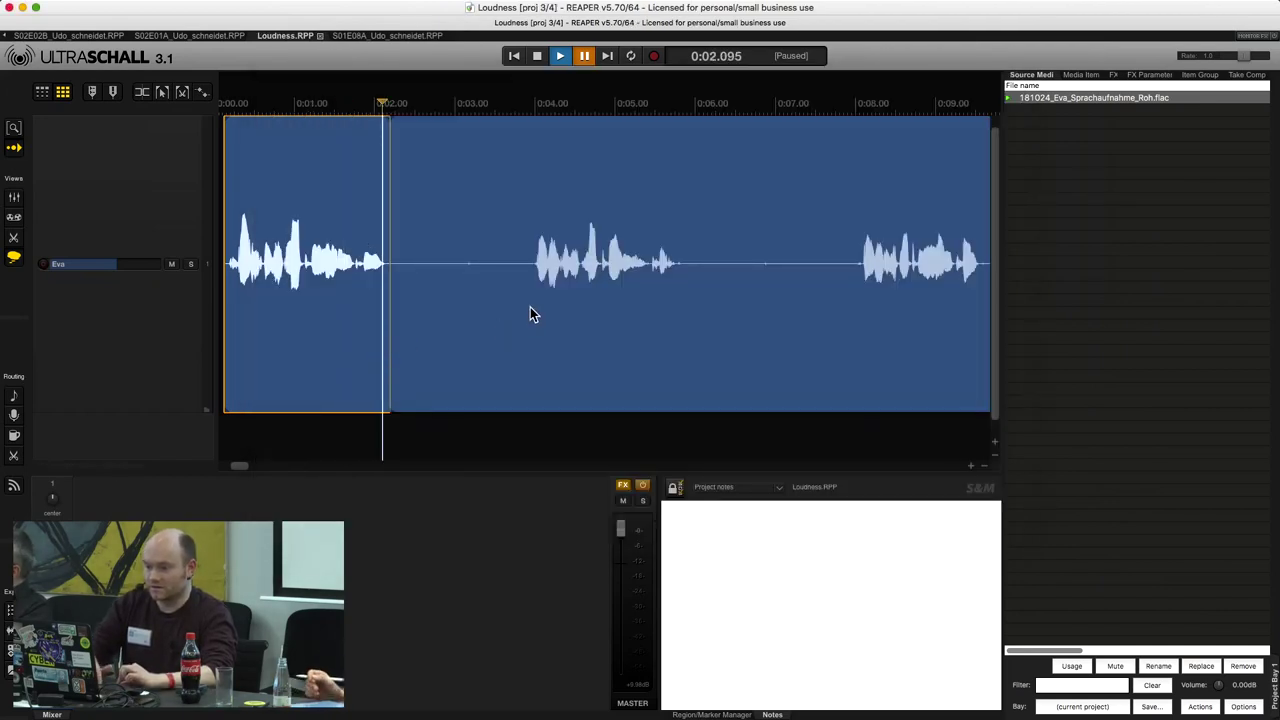
left_click(402, 340)
key("space")
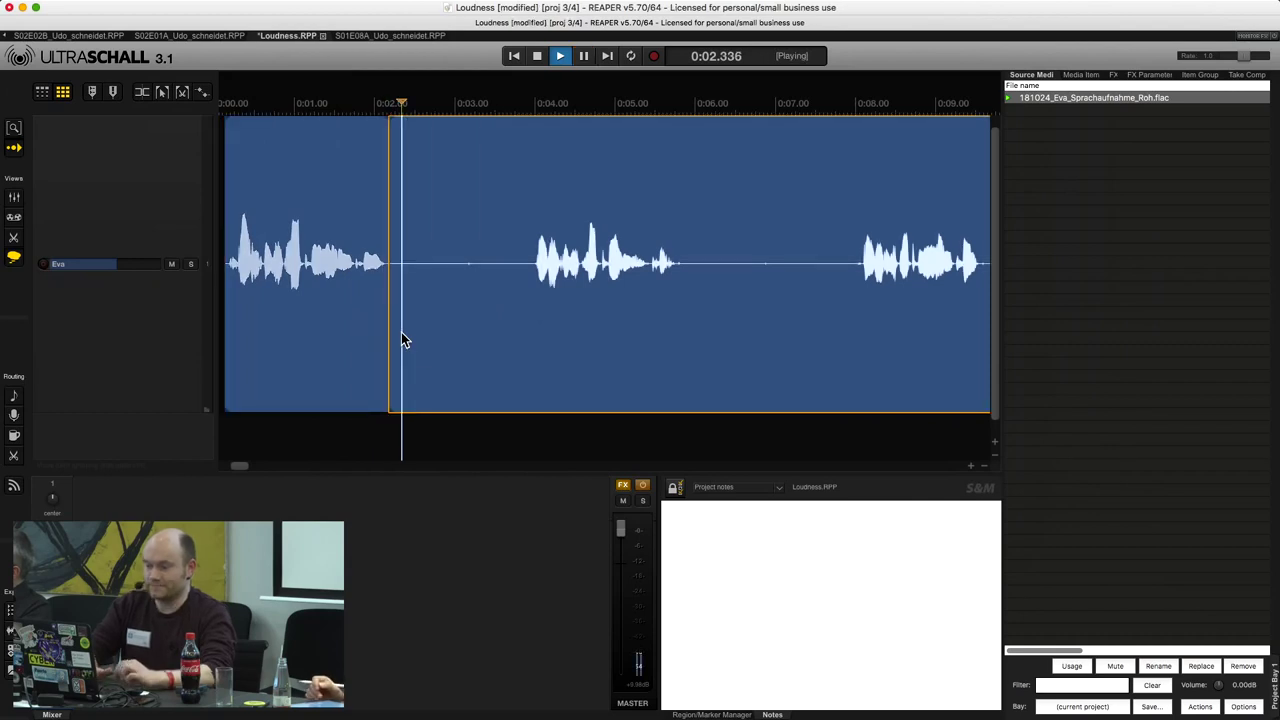
key("space")
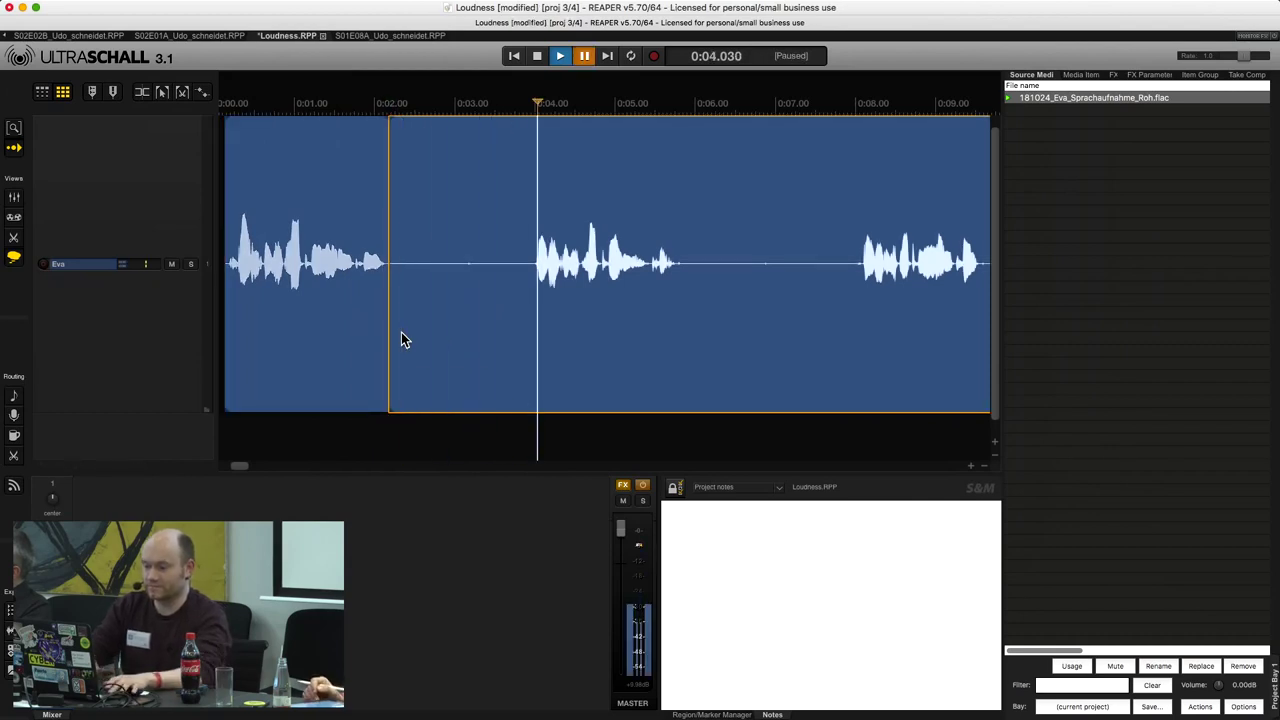
key("BackSpace")
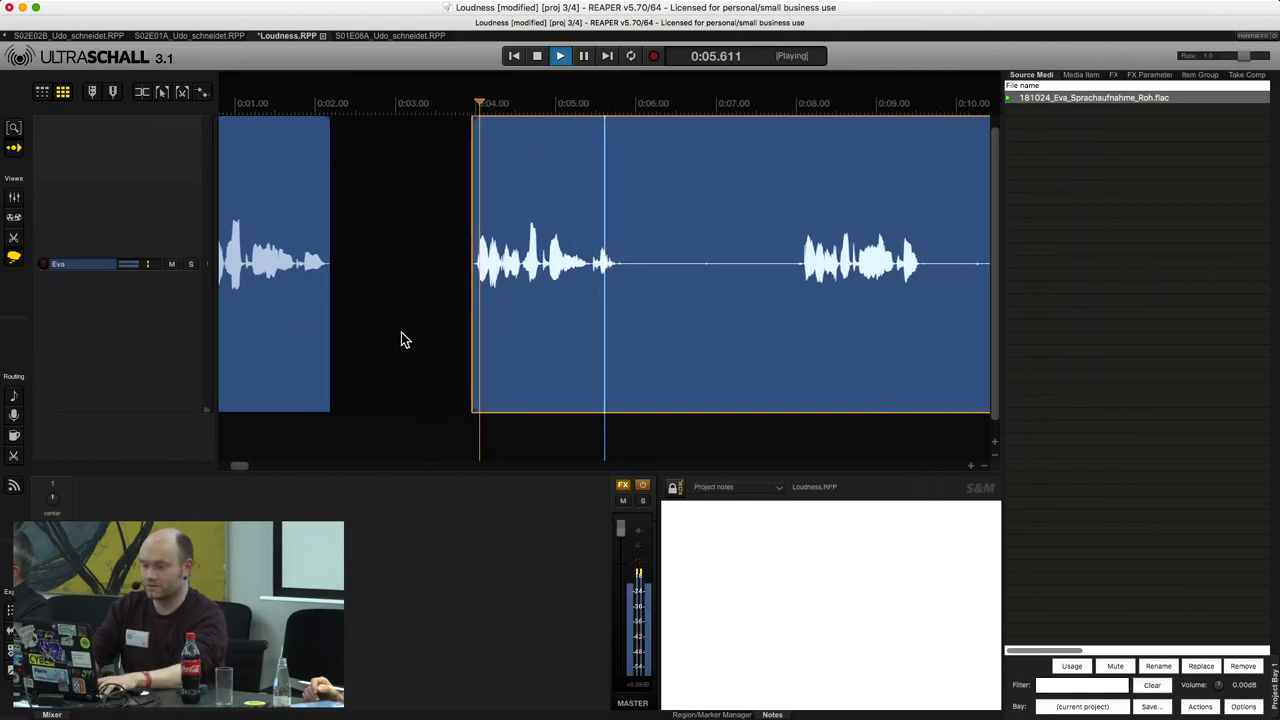
key("space")
key("s")
Rename the take of the second phrase's clip as "01 Das ist Napoleon Q" and save the project.
key("F2")
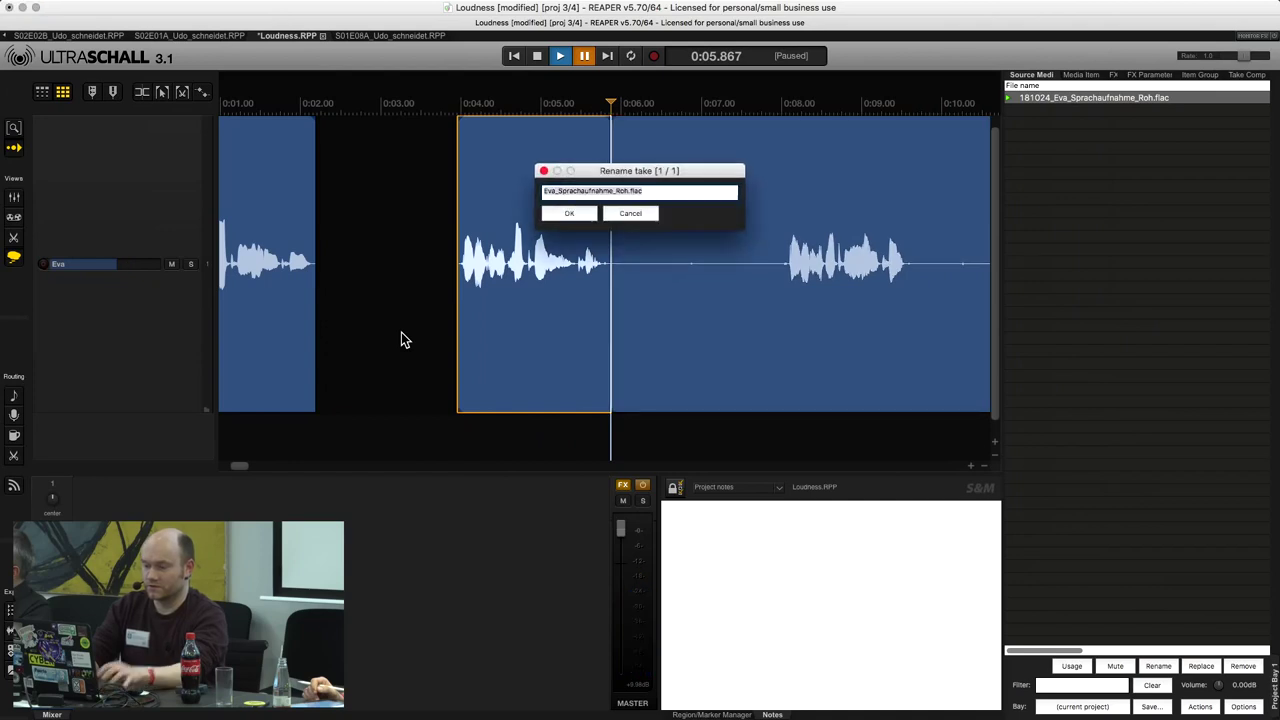
type("01 Das ist Napoleon Q")
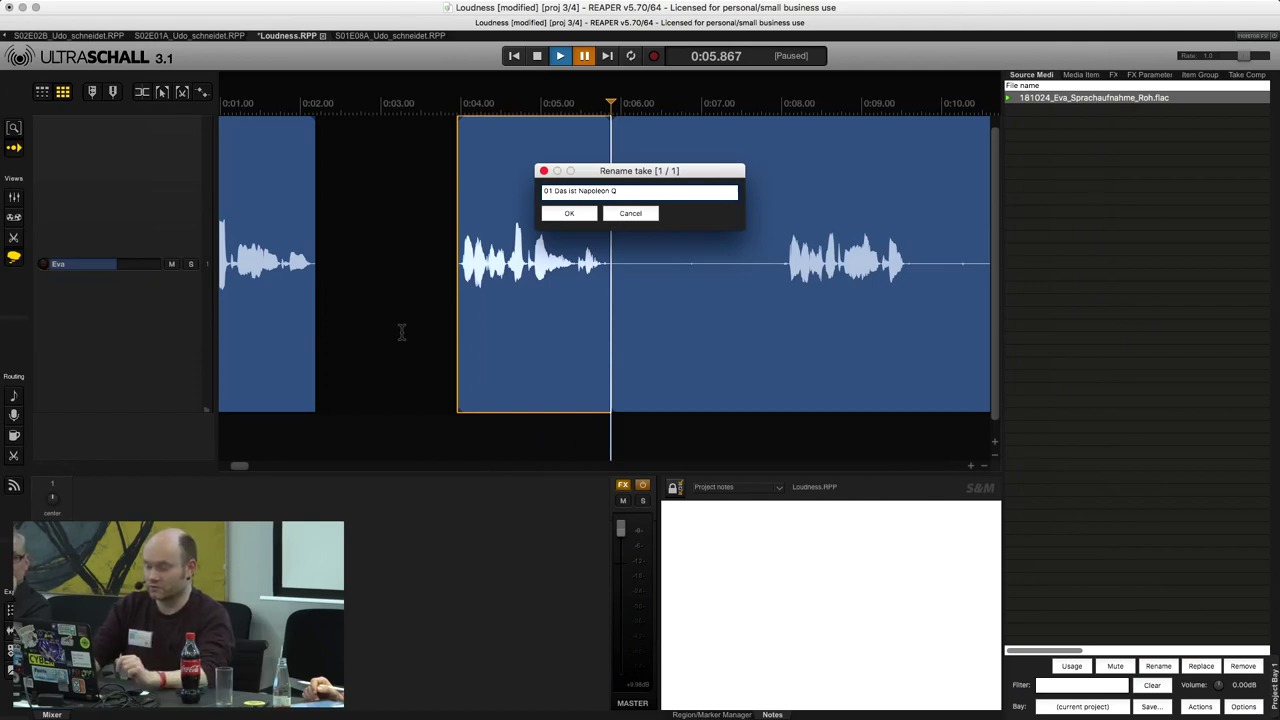
key("Return")
key("super+s")
Trim the following clip's start to 0:08.020 and split it in the silence after the third phrase, at 0:09.635.
key("space")
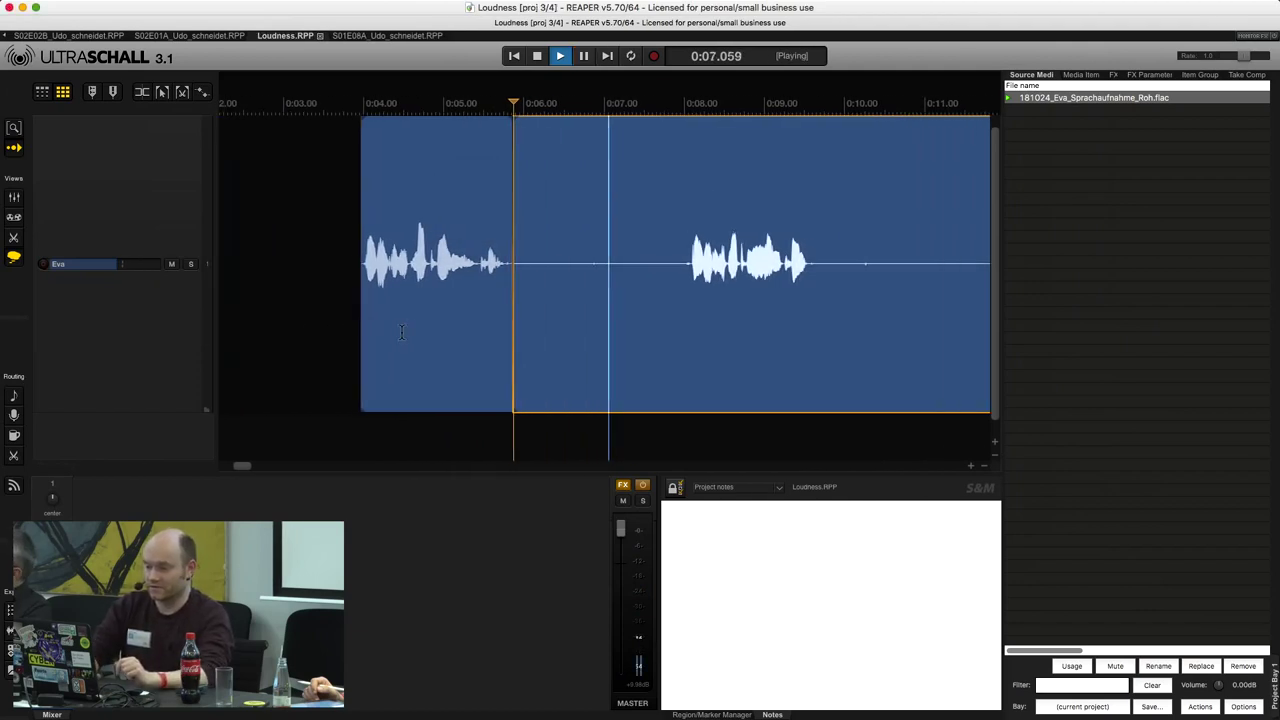
key("ctrl+space")
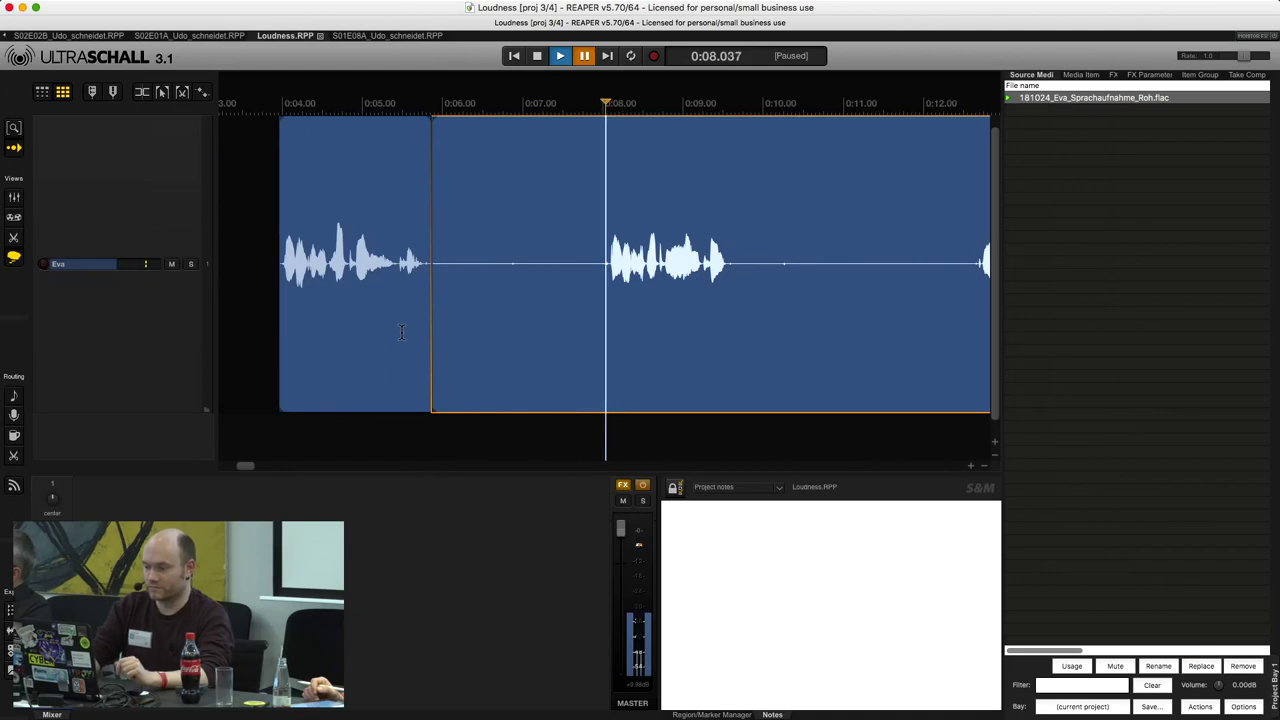
key("a")
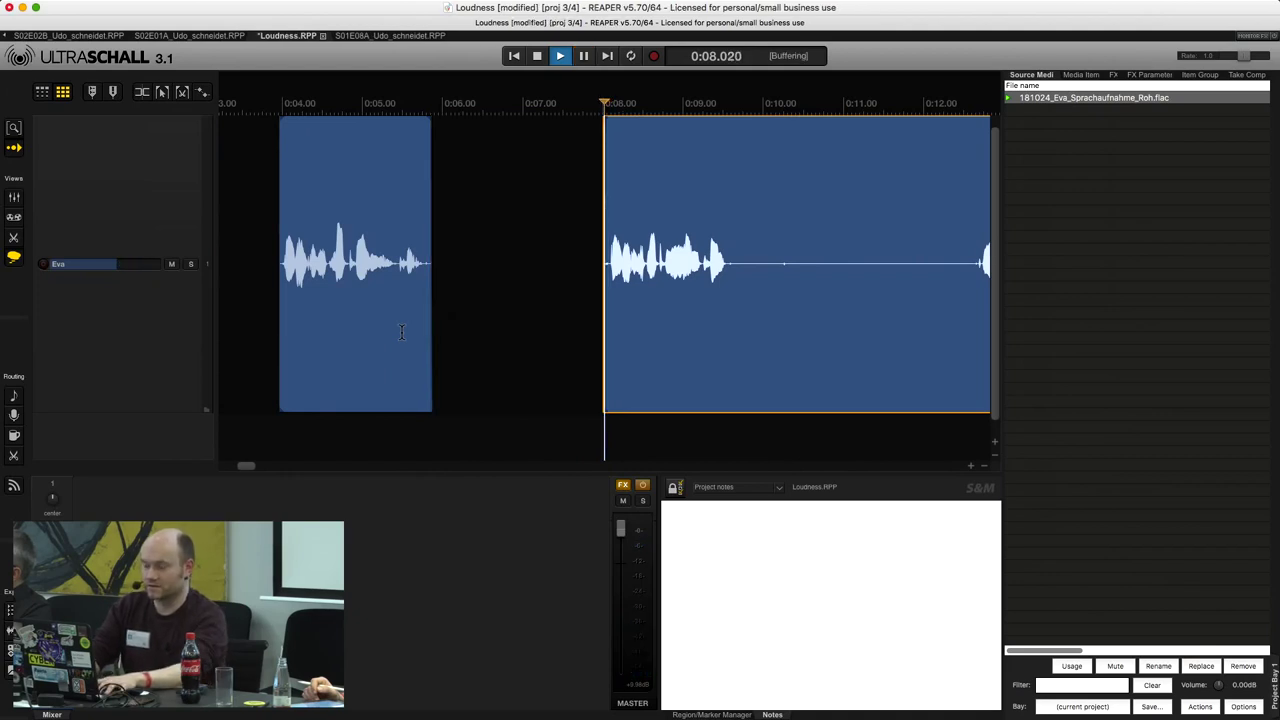
key("ctrl+space")
key("Left")
key("Left")
key("Left")
key("Left")
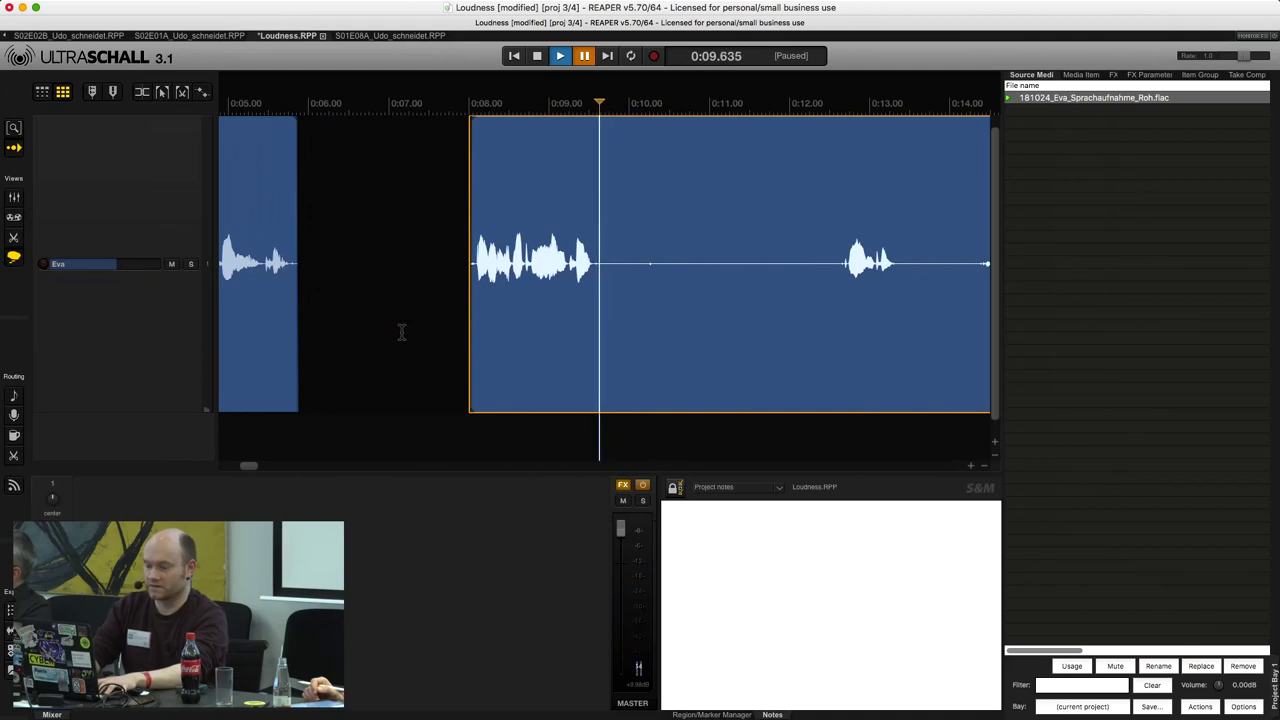
key("s")
Rename the take of the third phrase's clip as "01 Das ist Napoleon Q" and save the project.
key("F2")
type("01 Das ist Napoleon Q")
key("Return")
key("ctrl+s")
Play on past the short utterance near 0:13, trim the remaining clip's start to 0:14.857 and split it after the phrase at 0:16.447.
key("space")
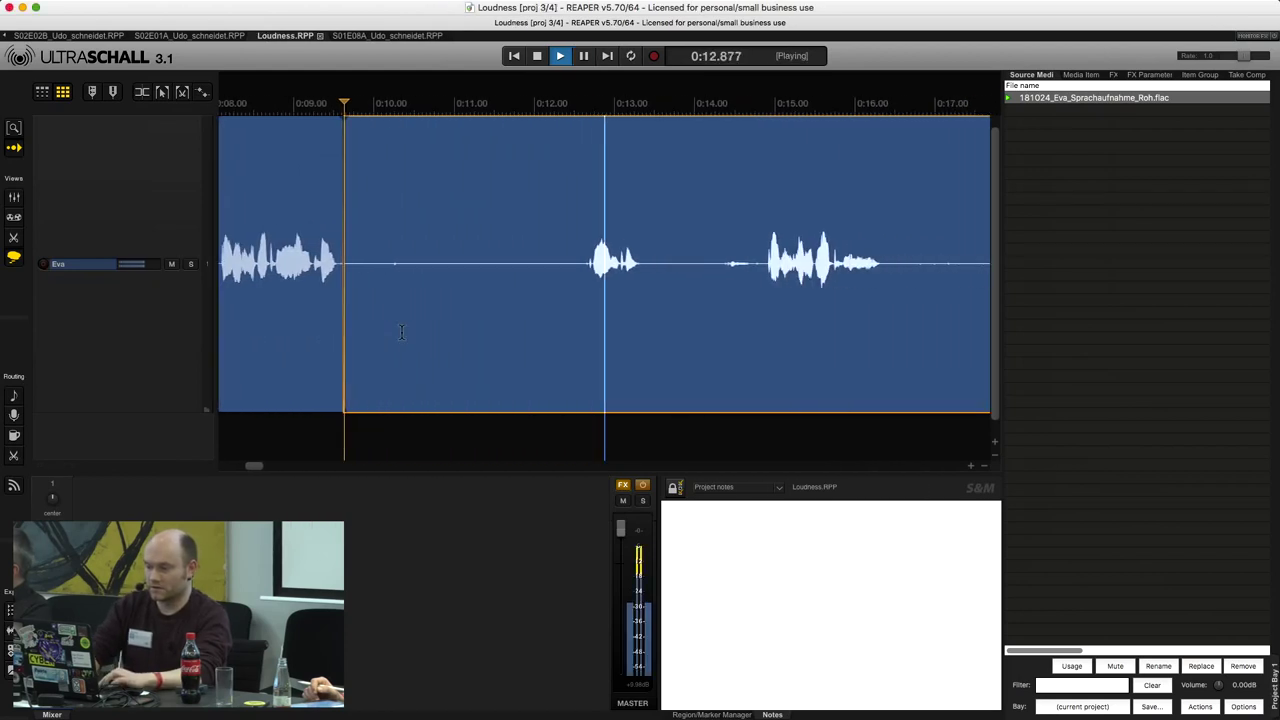
key("space")
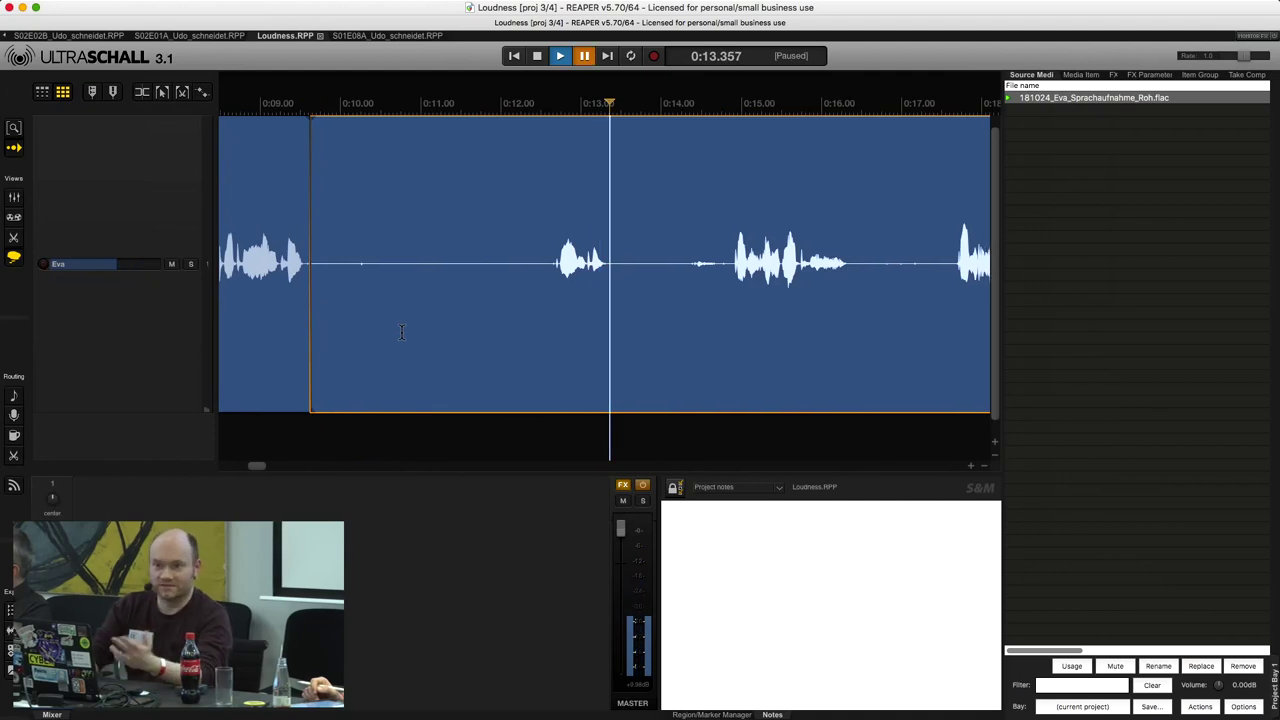
key("space")
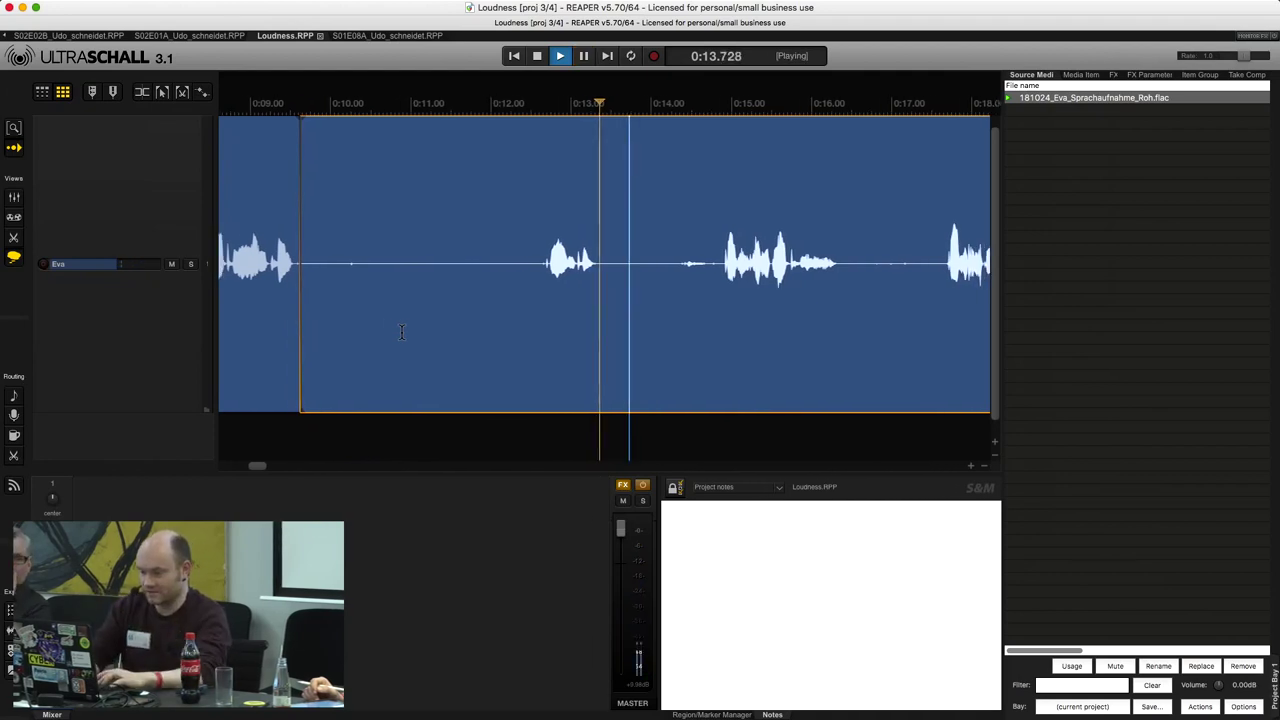
key("space")
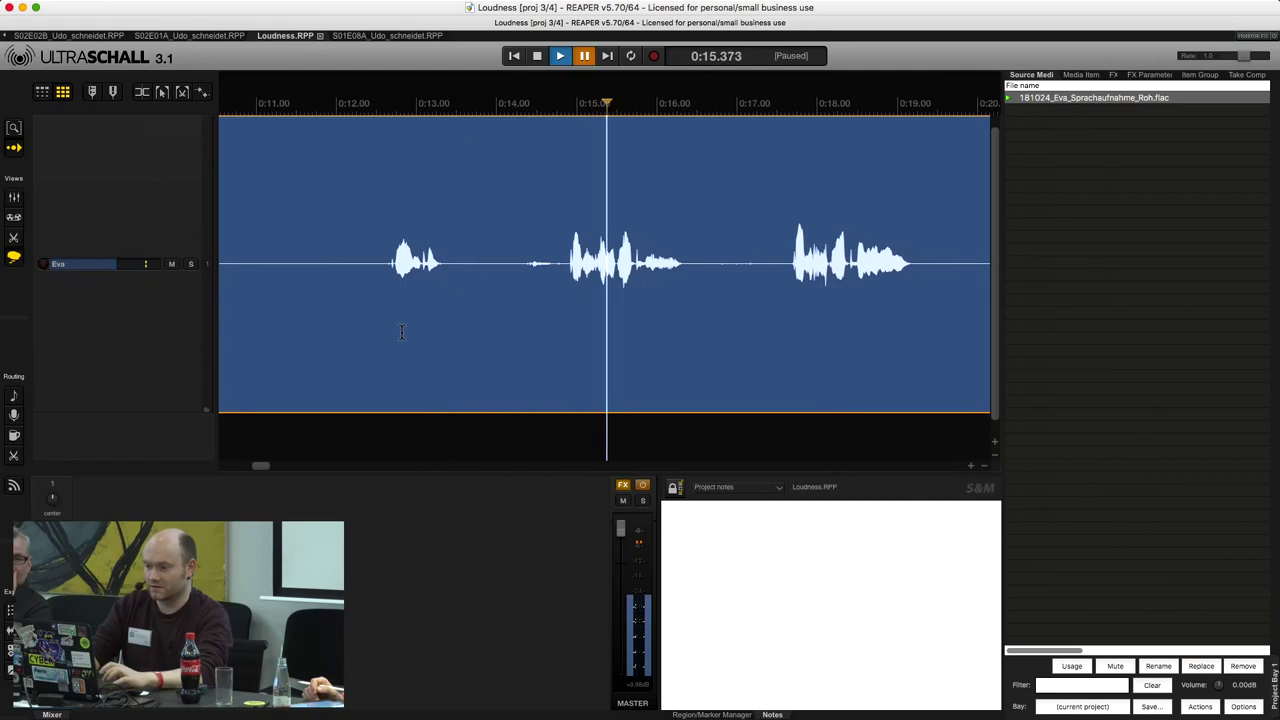
key("Left")
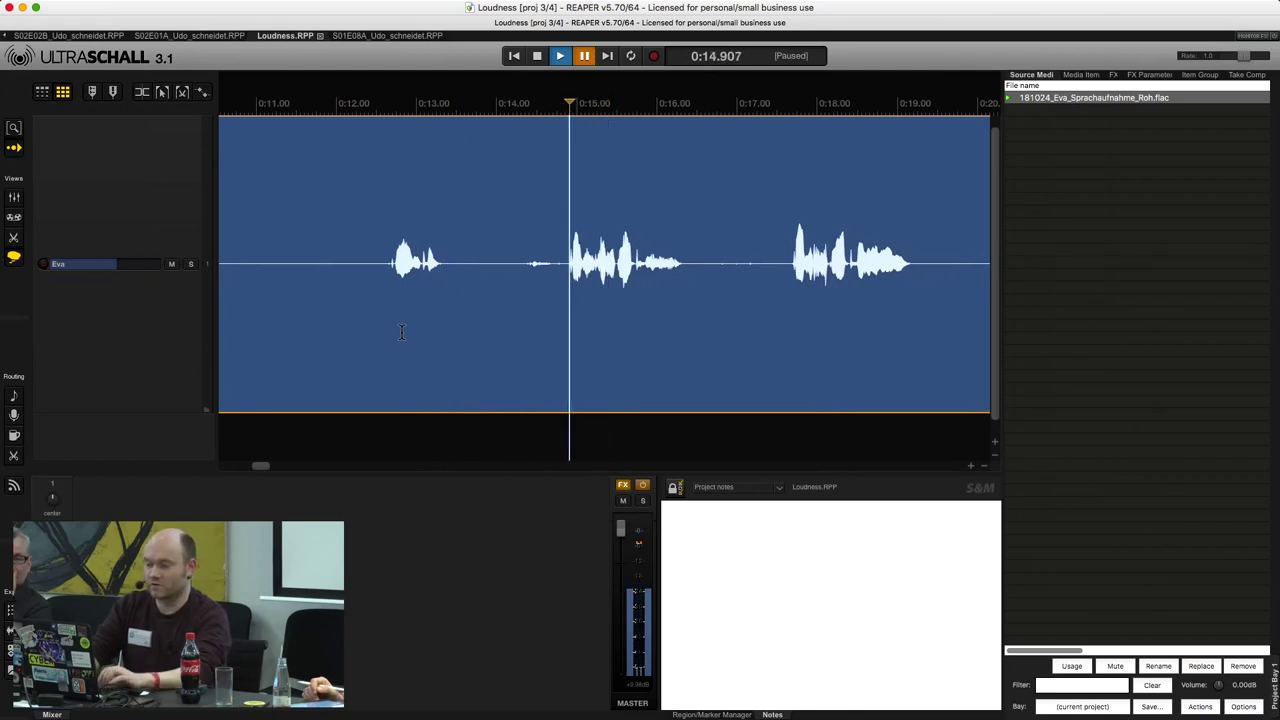
key("a")
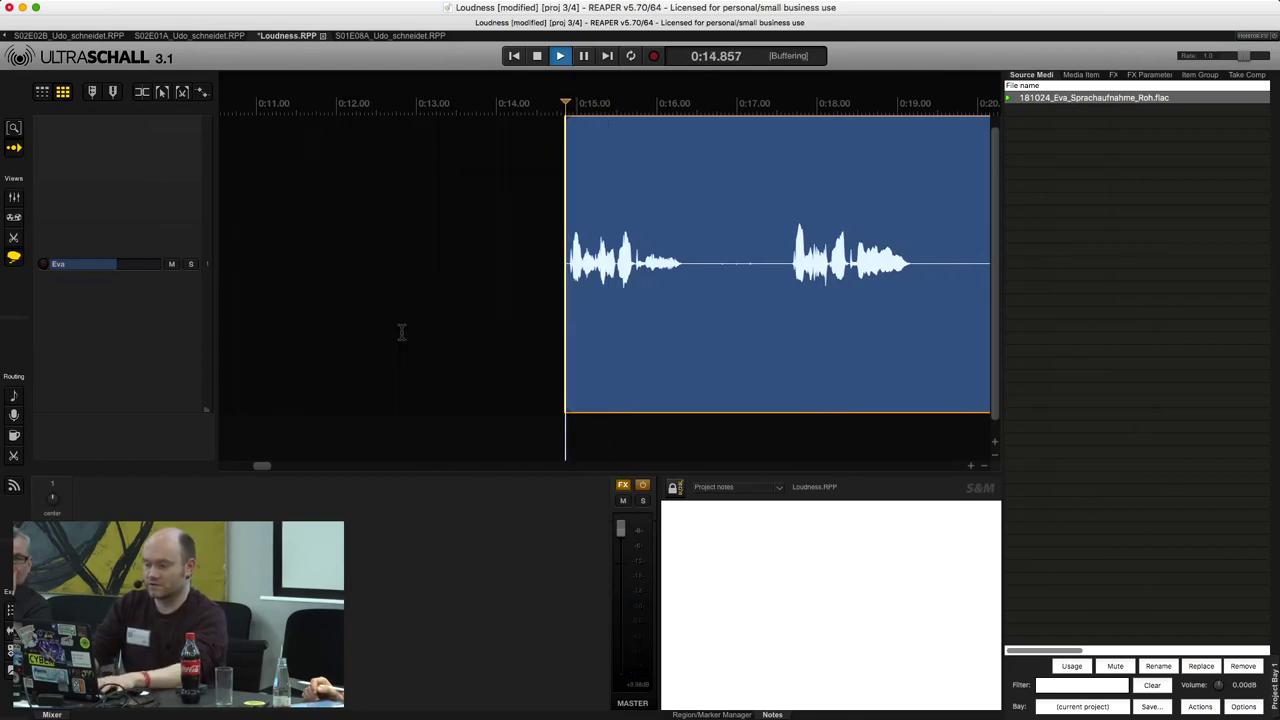
key("space")
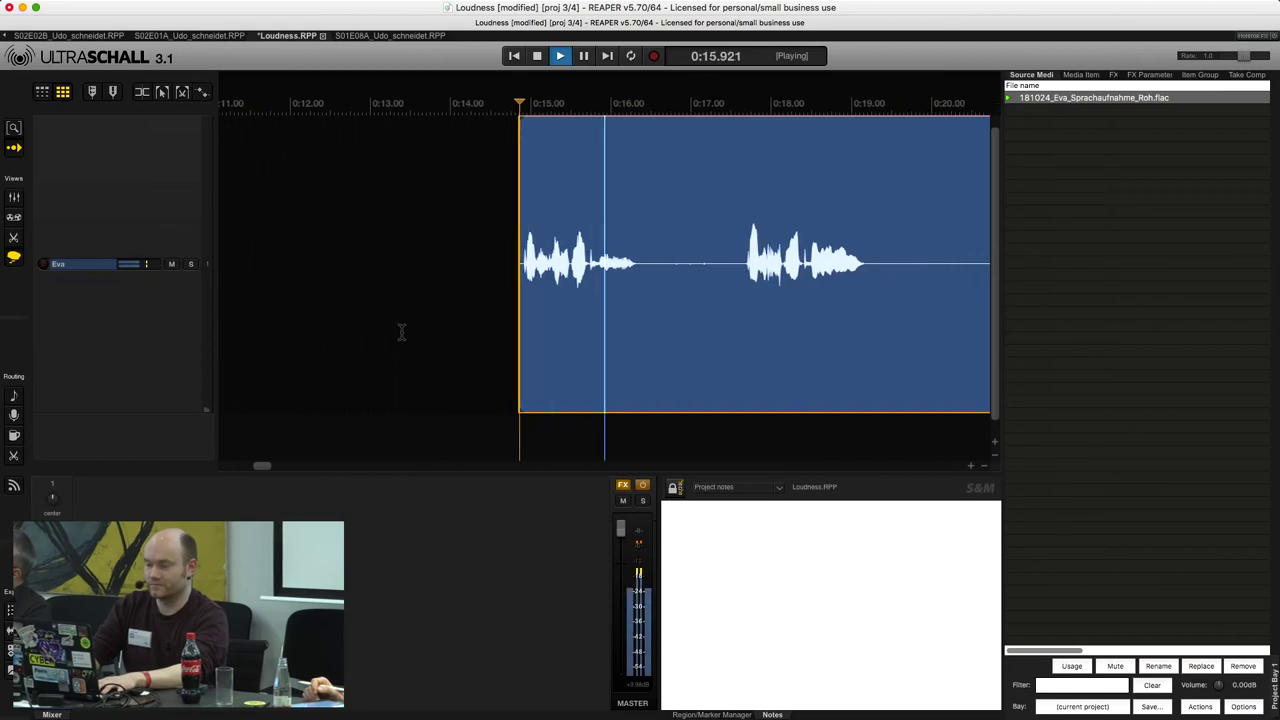
key("space")
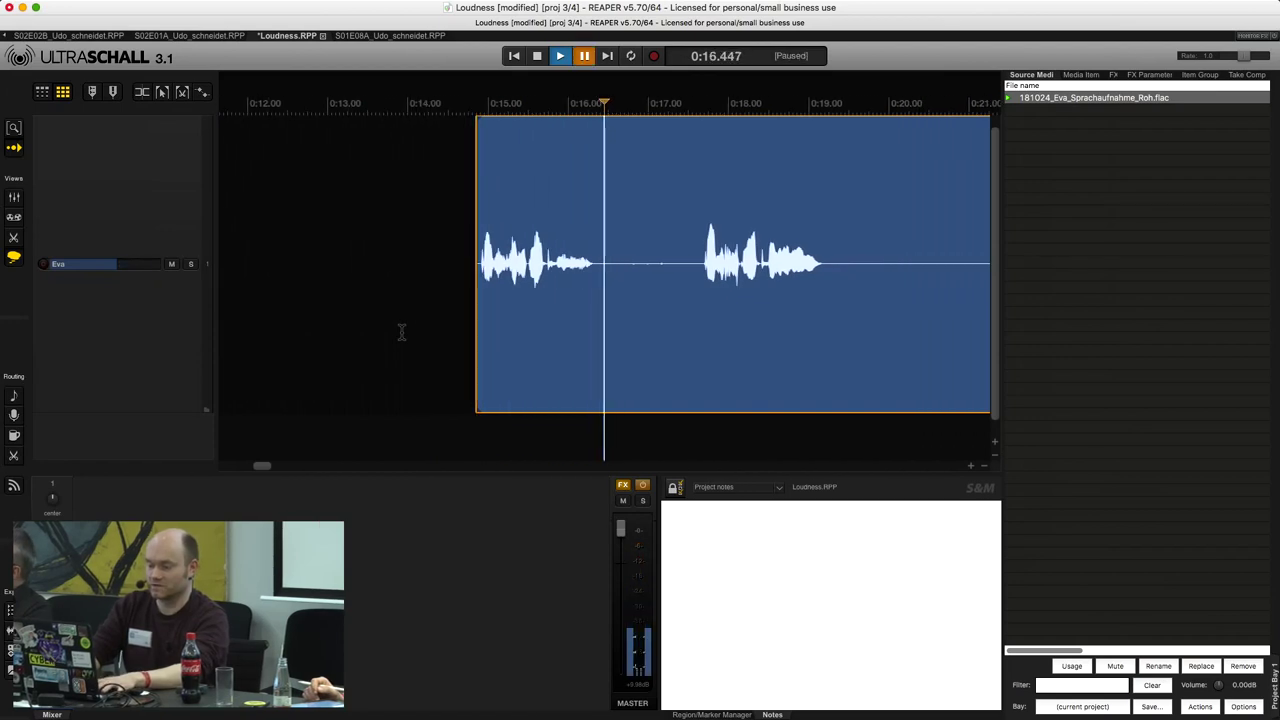
key("s")
Rename the take of the clip ending at 0:16.447 as "01 Das ist Napoleon" and place the cursor in the following silence.
key("F2")
type("01 Das ist Napoleon Q")
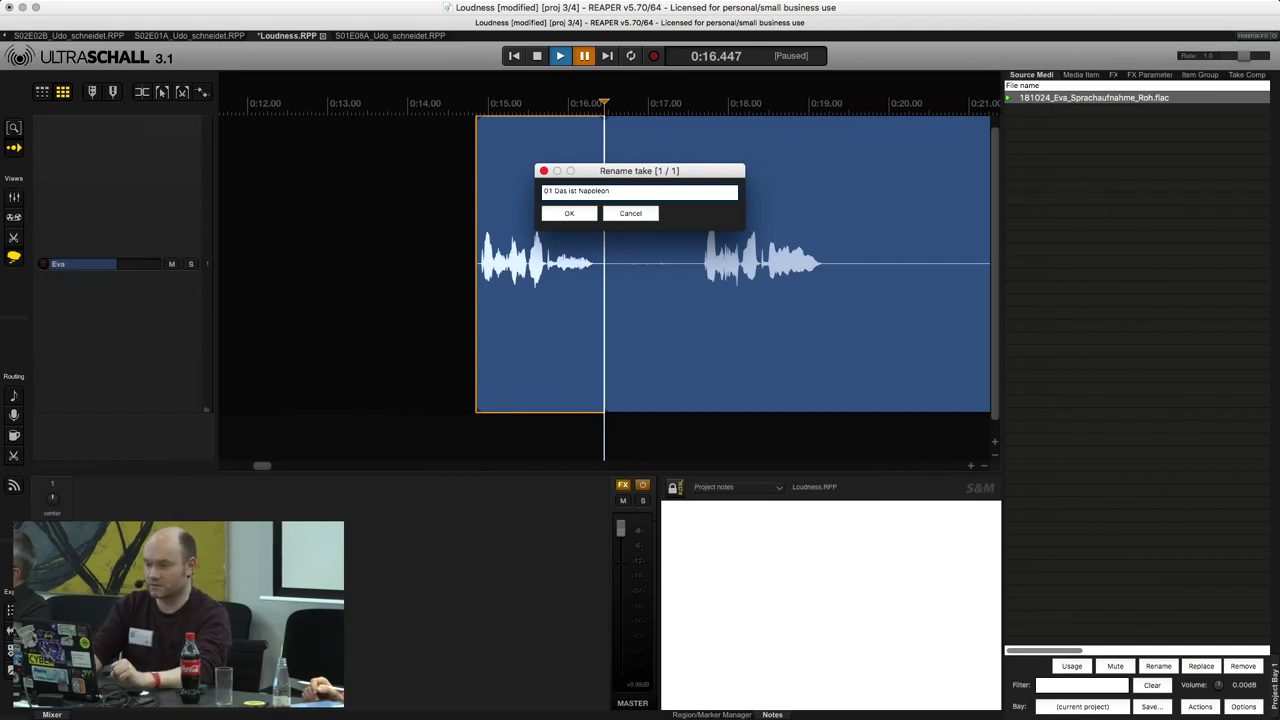
key("Return")
left_click(650, 300)
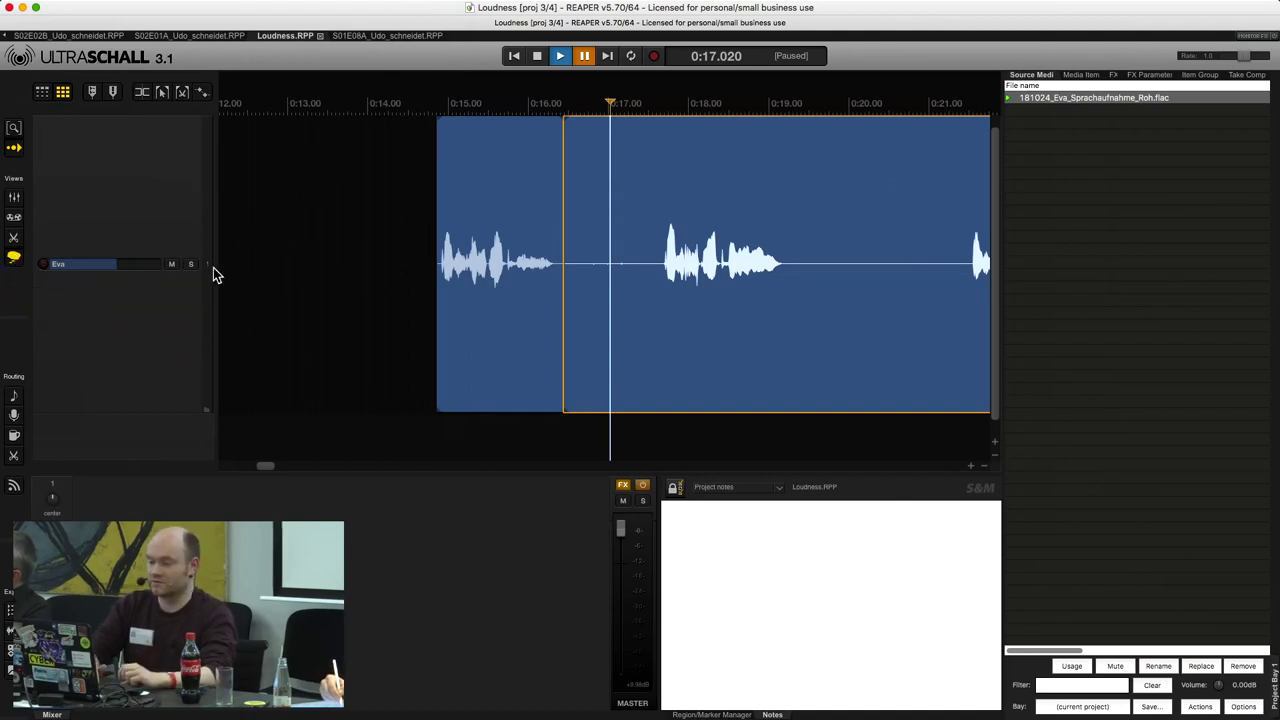
Widen the Project Bay and show its list of media items.
left_click_drag(1000, 134, 880, 140)
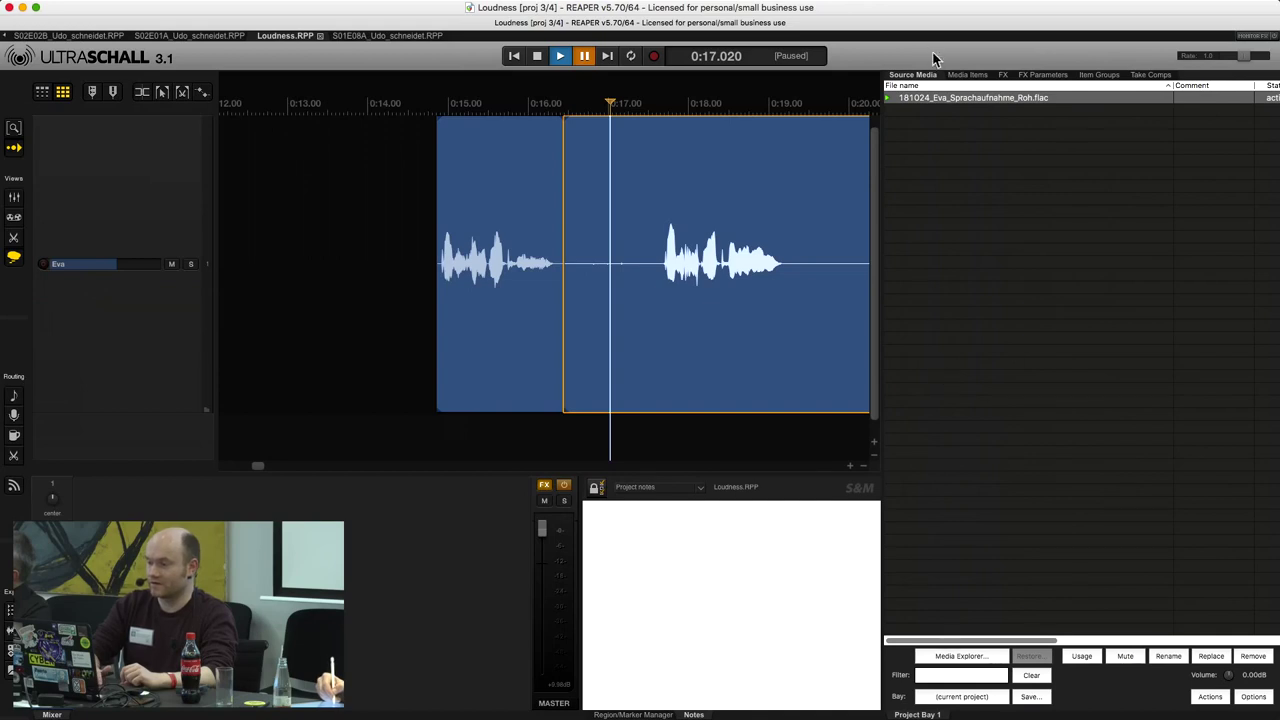
key("super+alt+8")
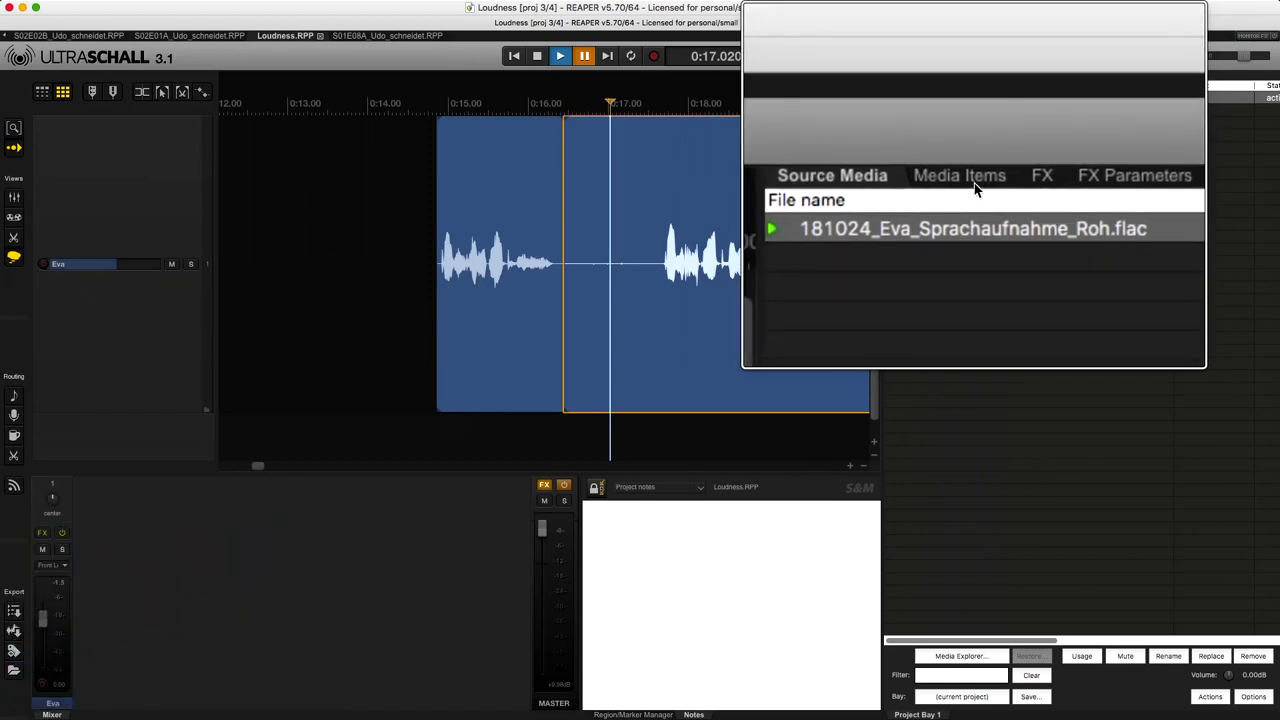
left_click(975, 190)
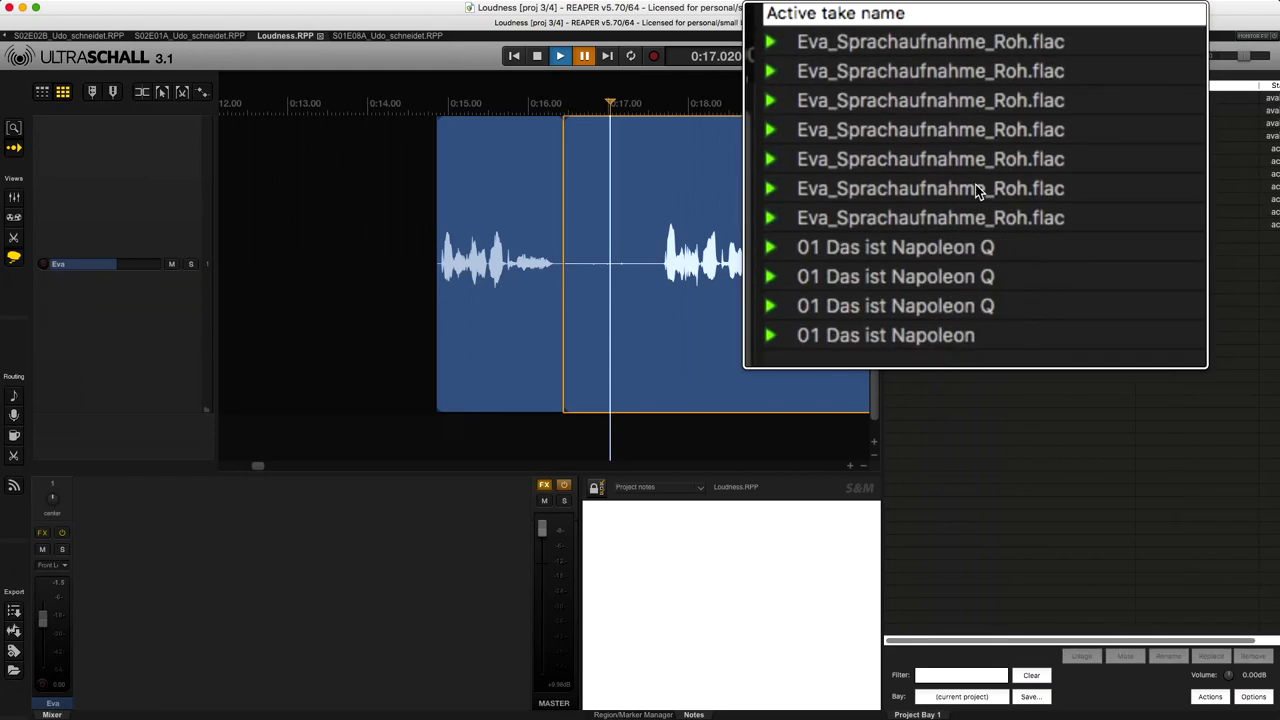
Select the four named clips in the arrangement one after another and check which media item entry belongs to each.
left_click(512, 200)
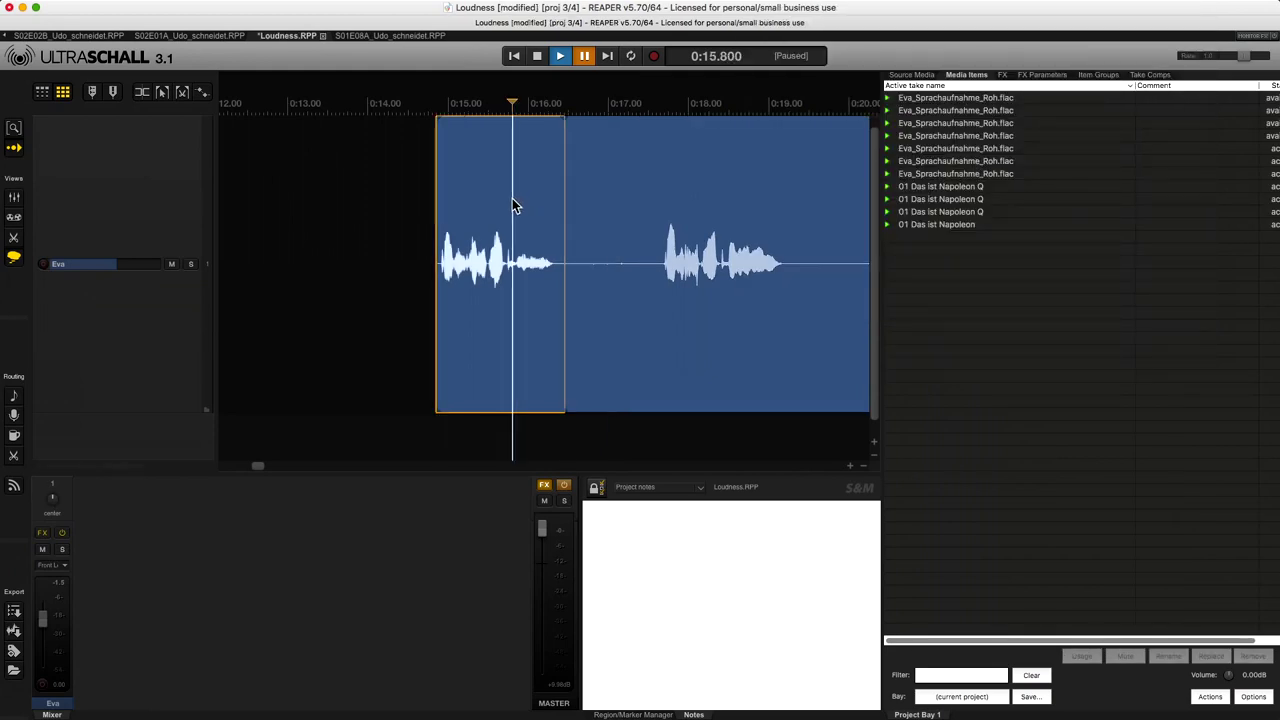
scroll(475, 240, "down", 6)
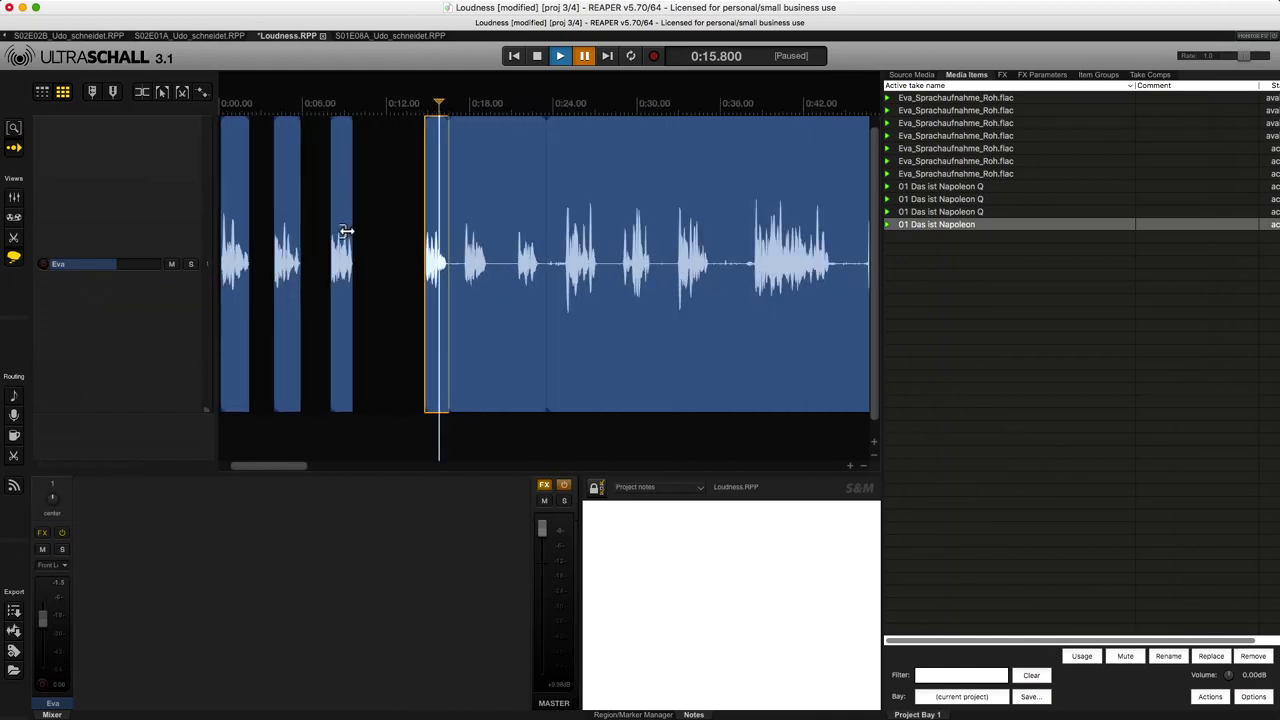
left_click(347, 236)
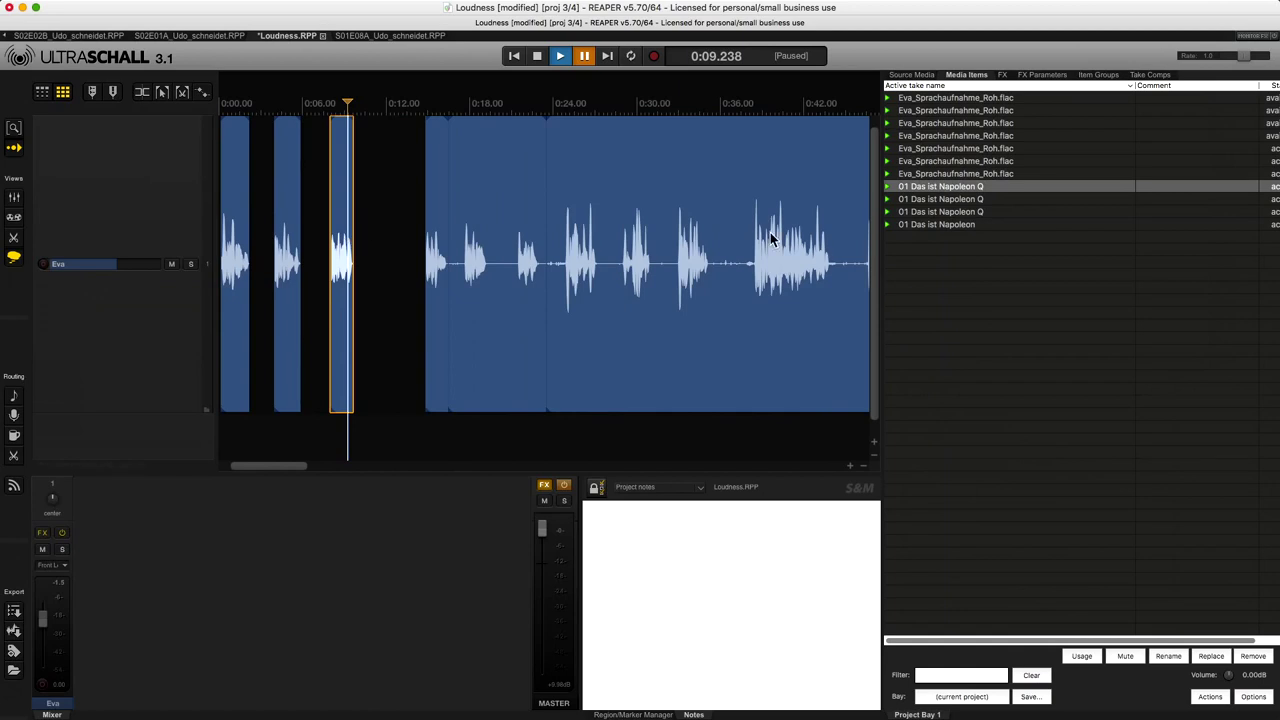
left_click(288, 231)
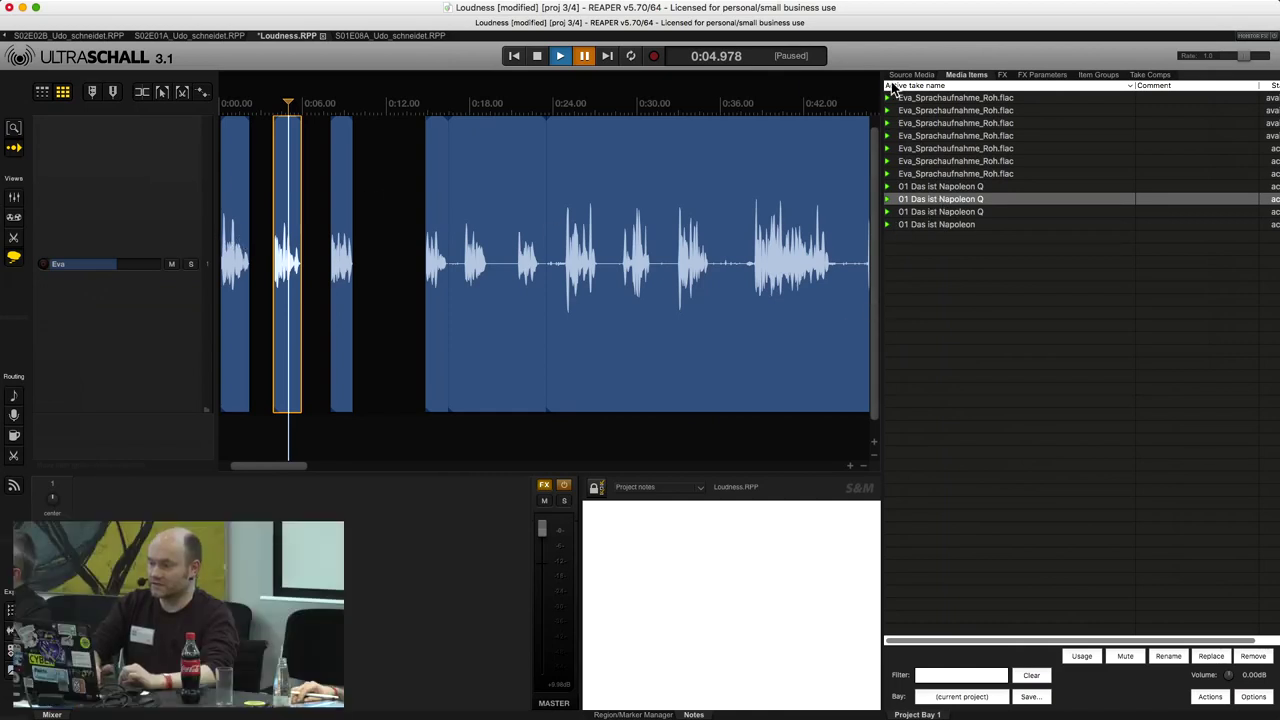
key("alt+super+8")
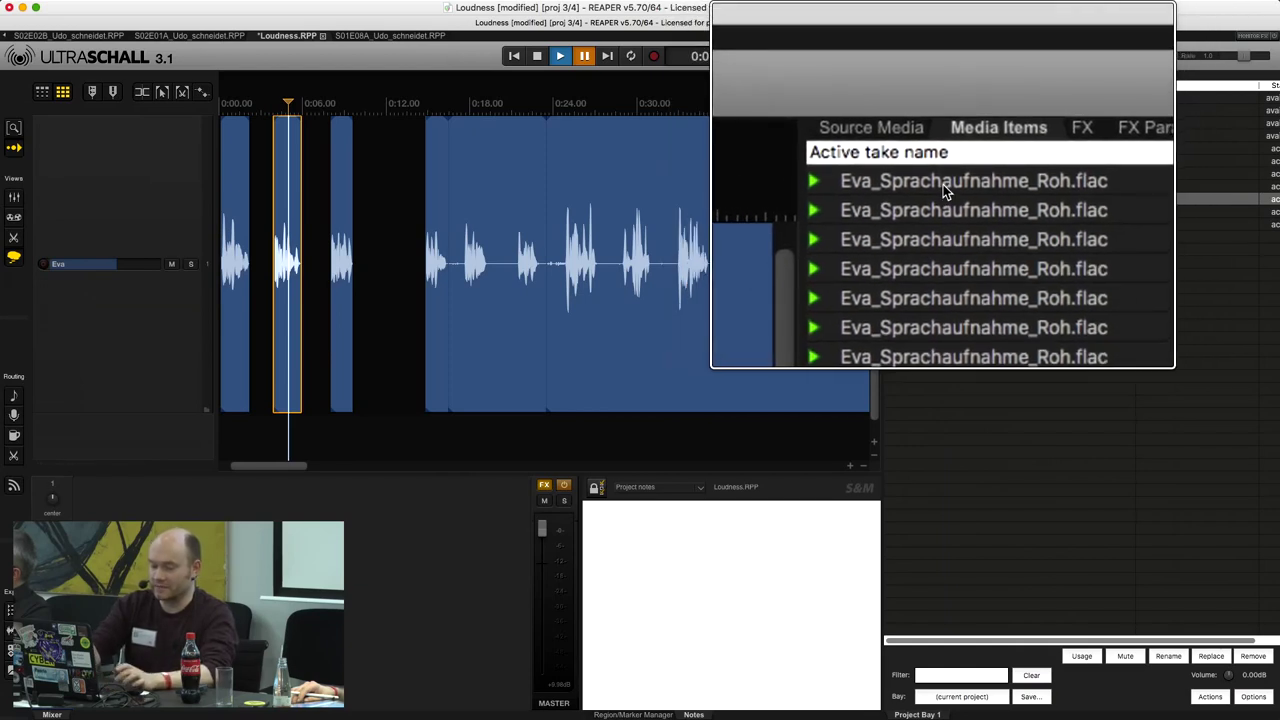
key("alt+super+8")
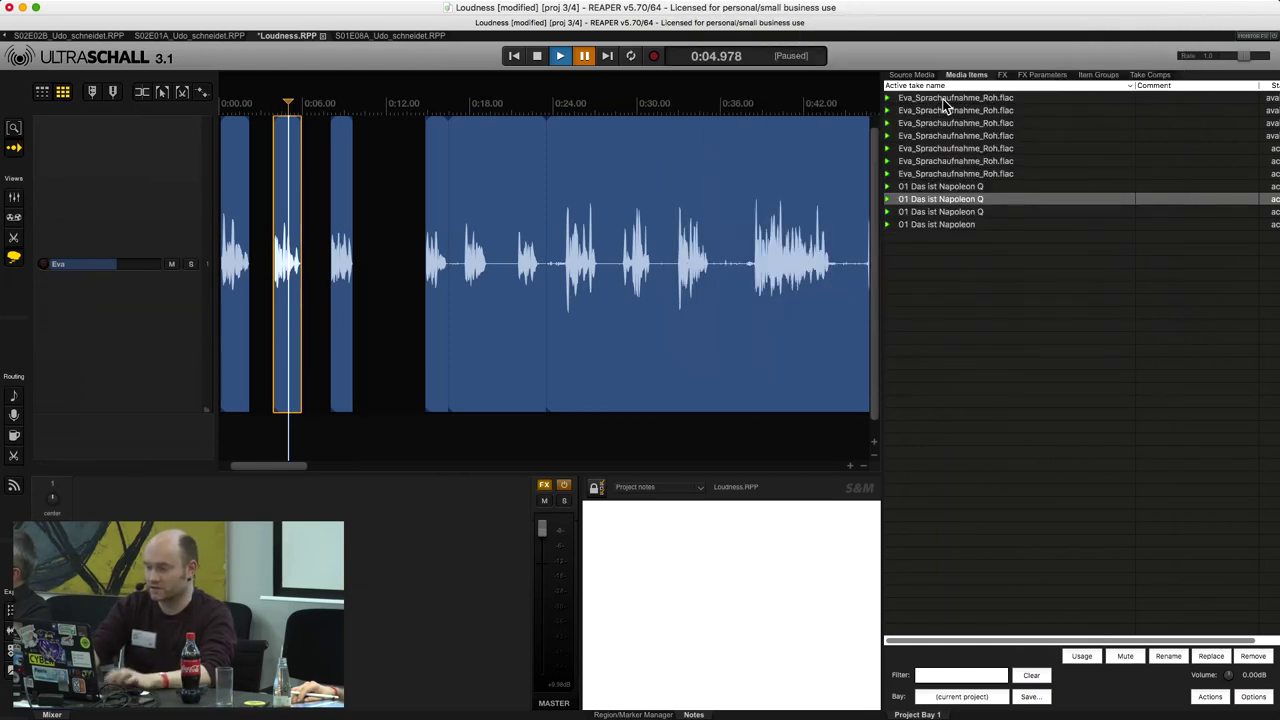
left_click(240, 191)
key("Home")
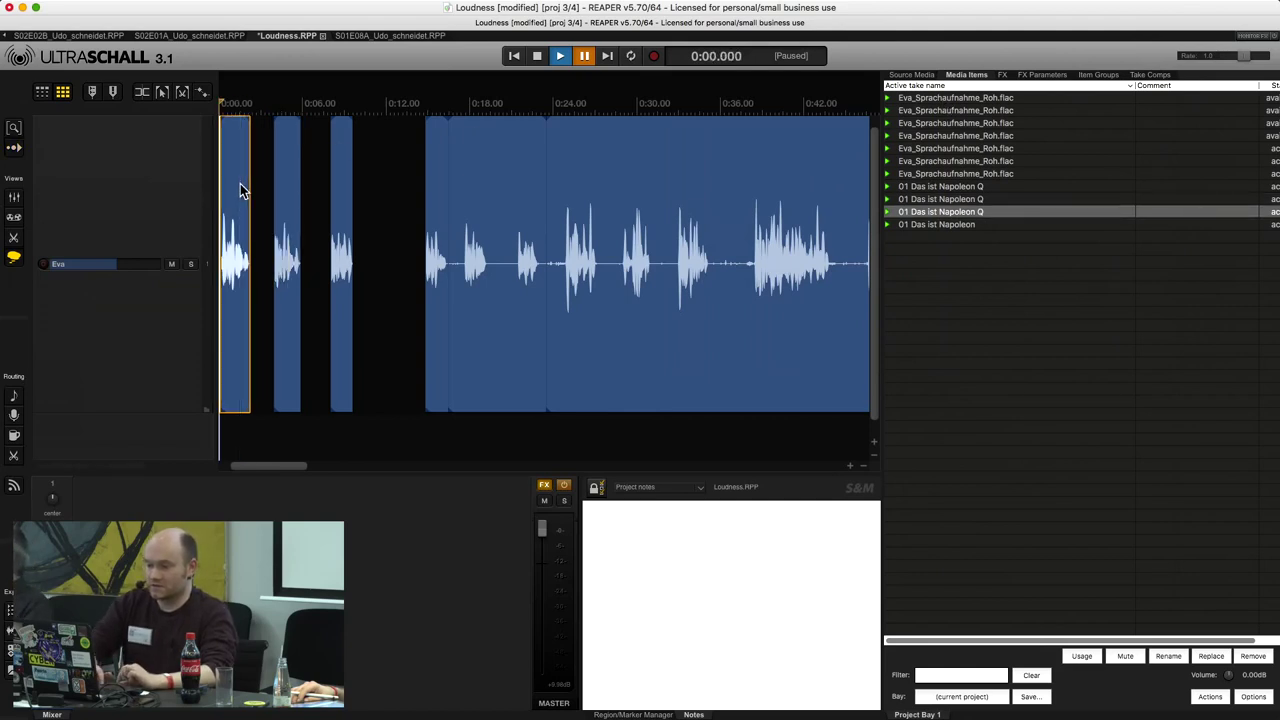
left_click(436, 240)
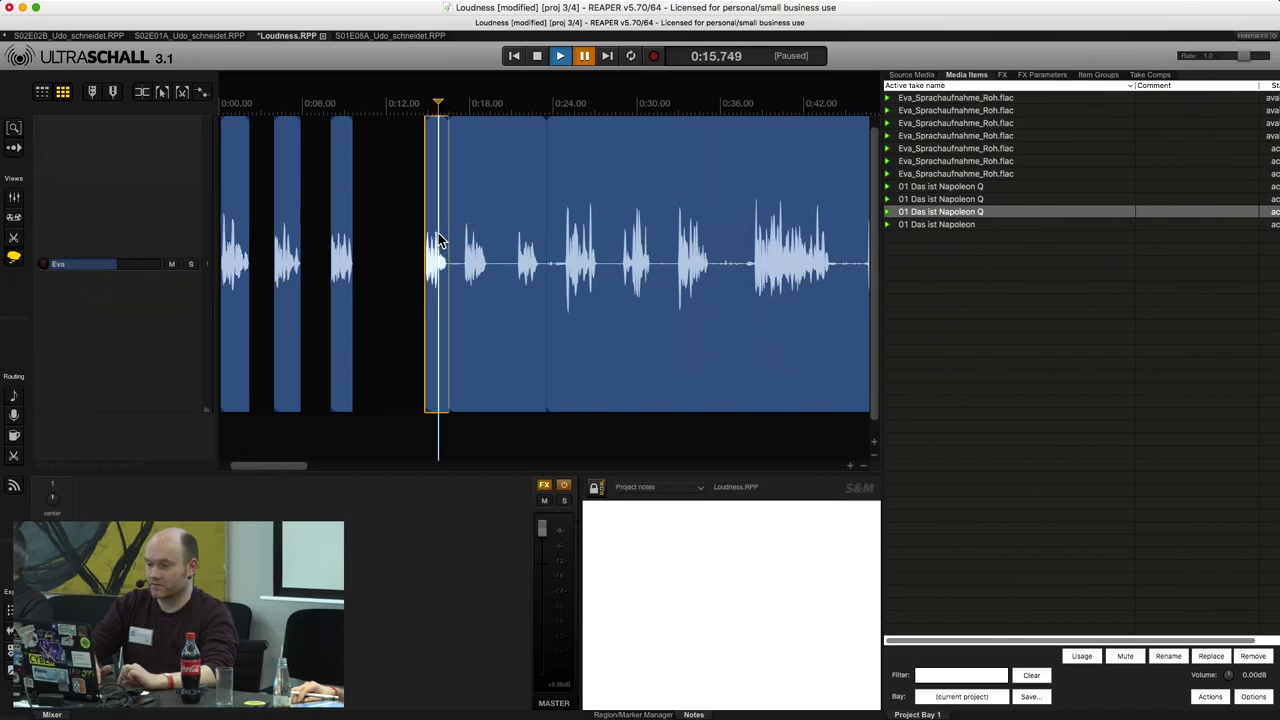
Move the unnamed clip that follows the fourth named clip further along the Eva track, starting at about 0:31.
left_click(476, 238)
left_click_drag(476, 238, 687, 233)
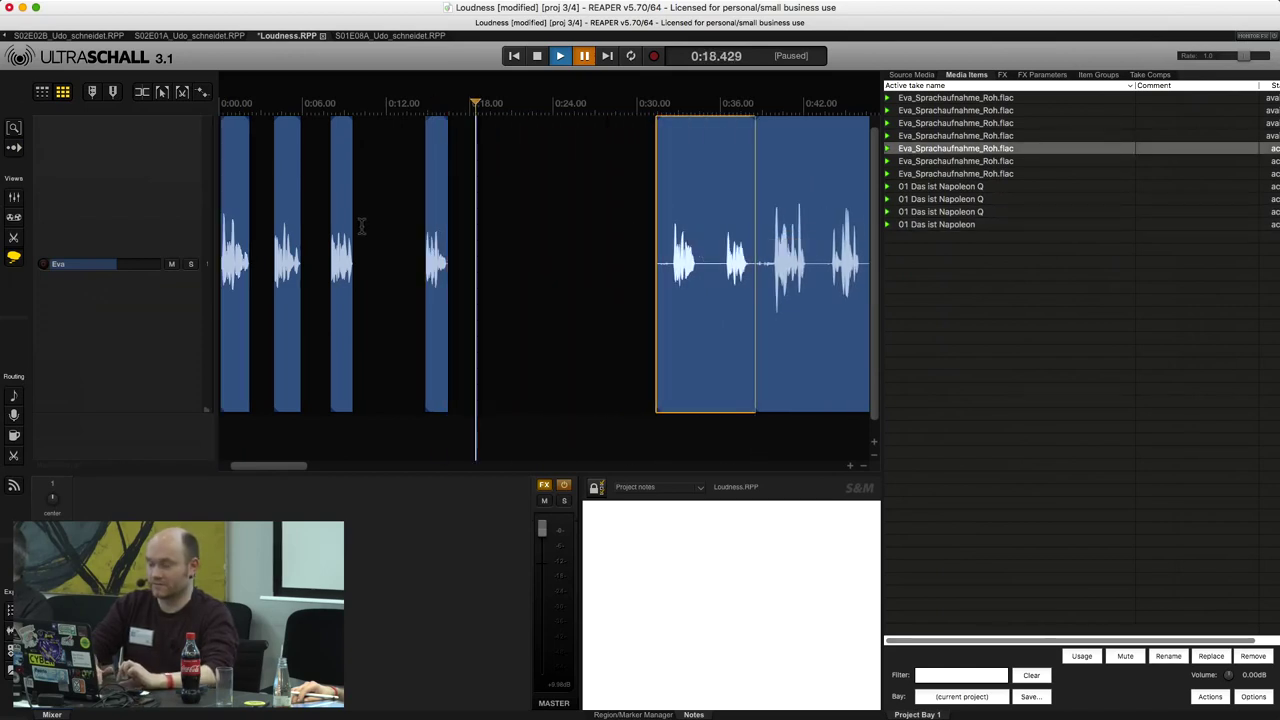
Clear the clip selection and remove all media items that are not used in the project from the Project Bay.
left_click(362, 226)
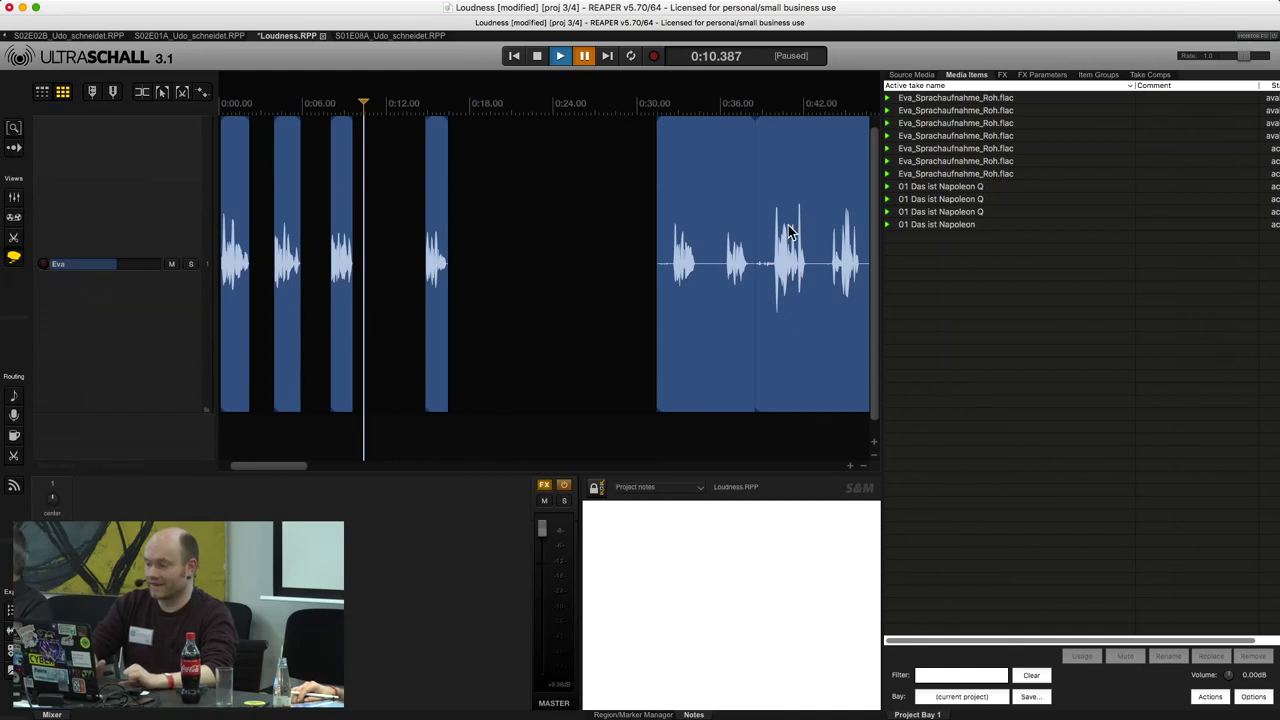
left_click(911, 100)
left_click(911, 111)
left_click(912, 124)
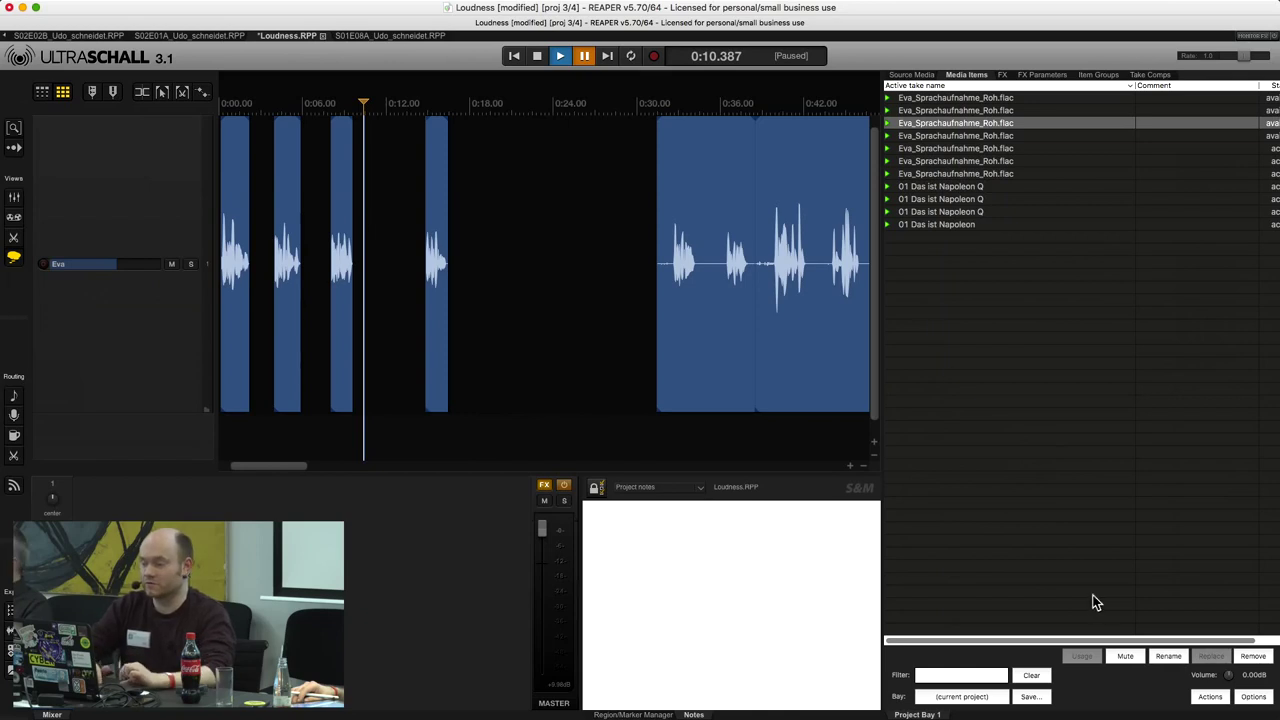
left_click(1205, 700)
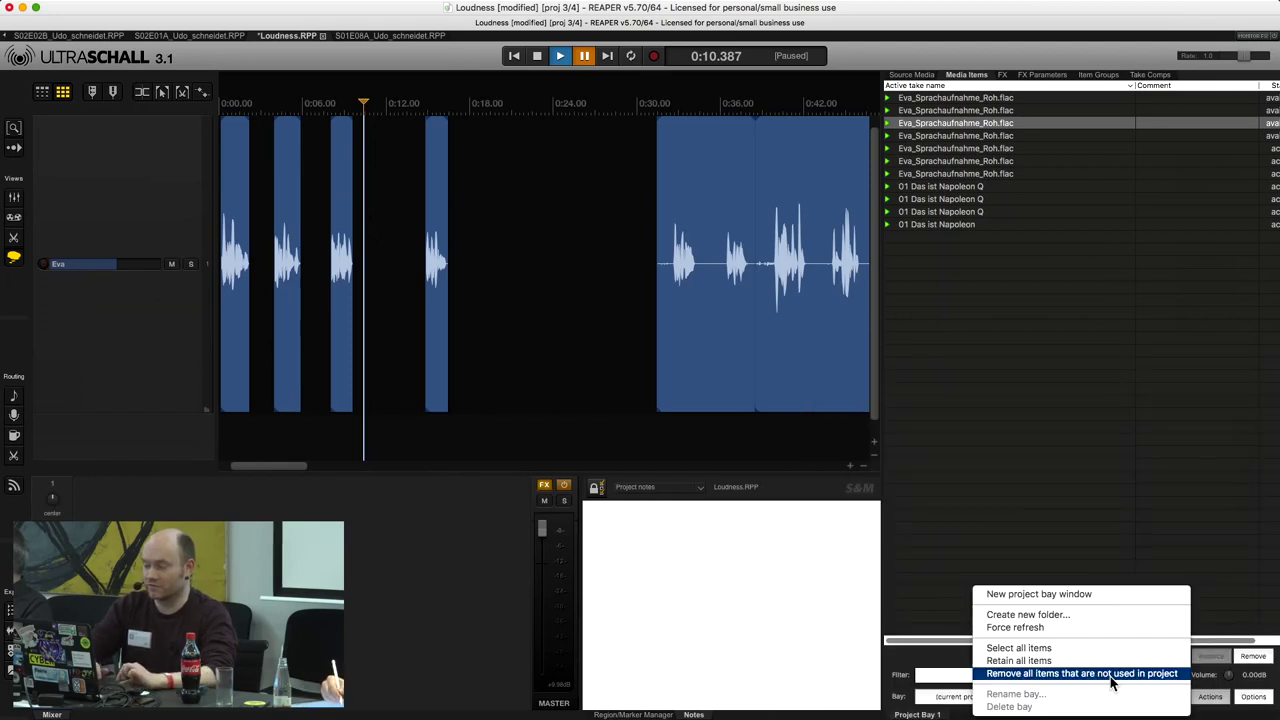
left_click(1110, 679)
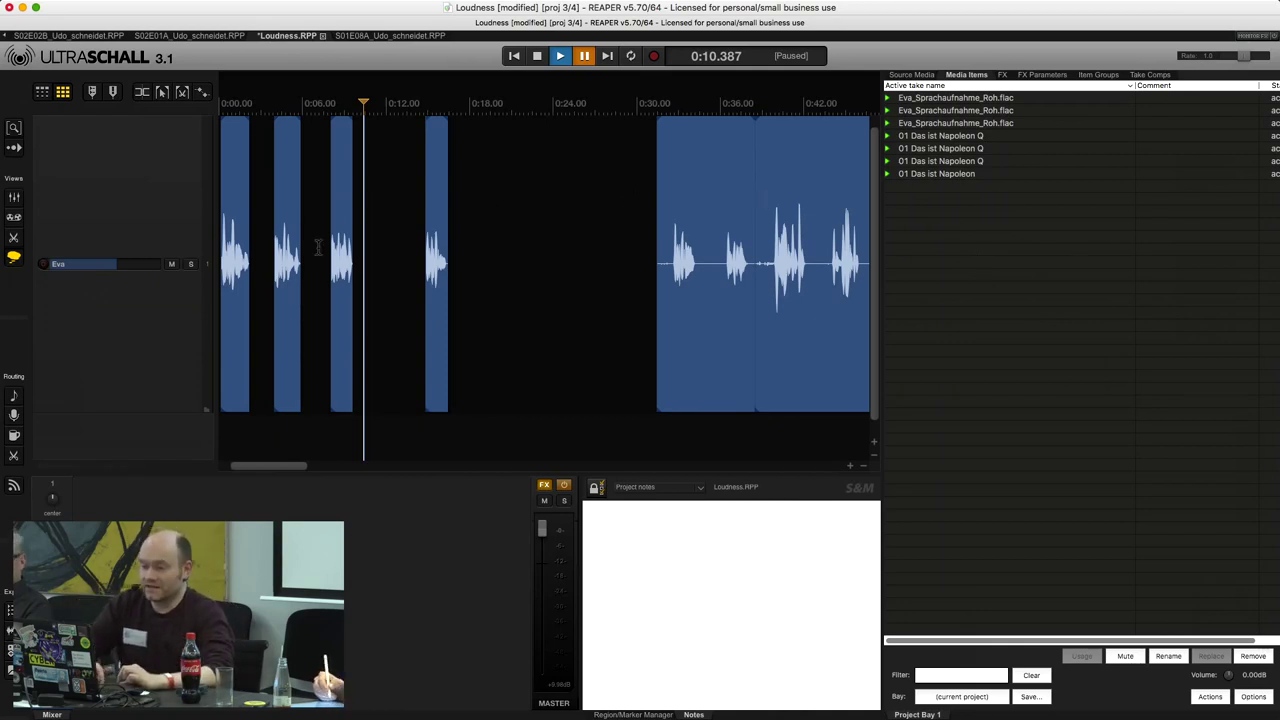
Select the four named clips on the Eva track and create a region from each one.
left_click(238, 220)
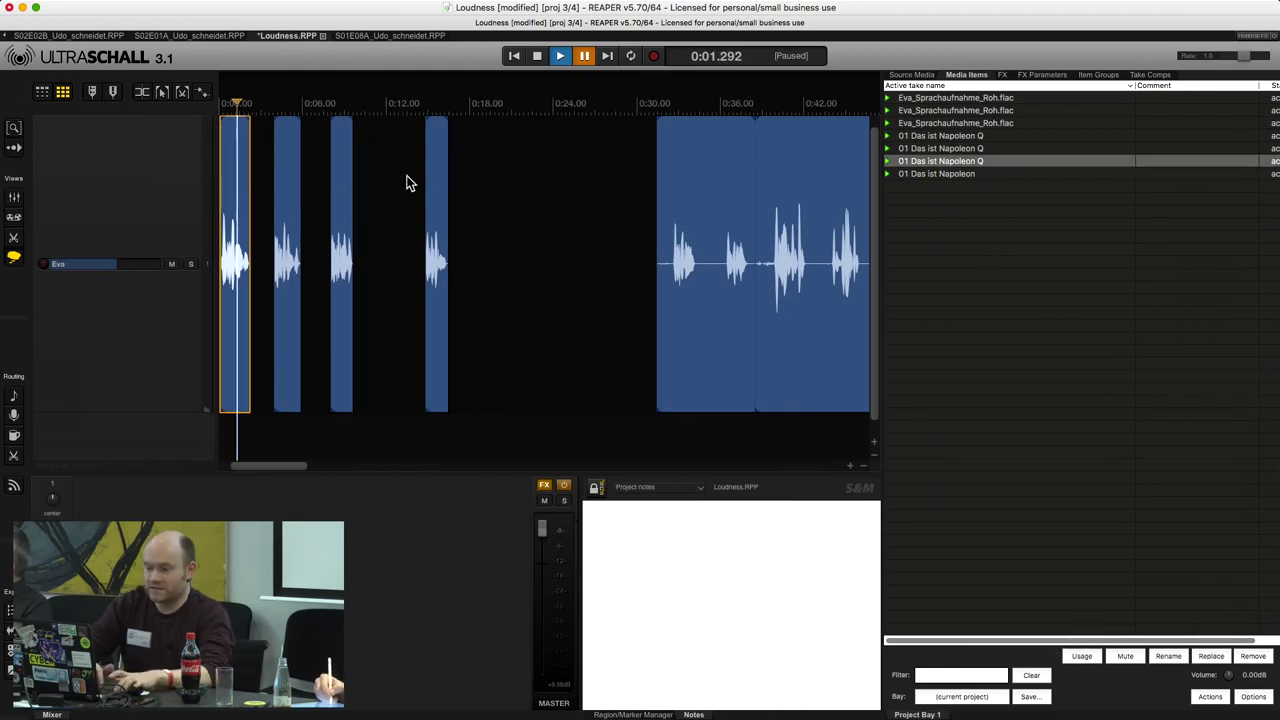
left_click(437, 190, "shift")
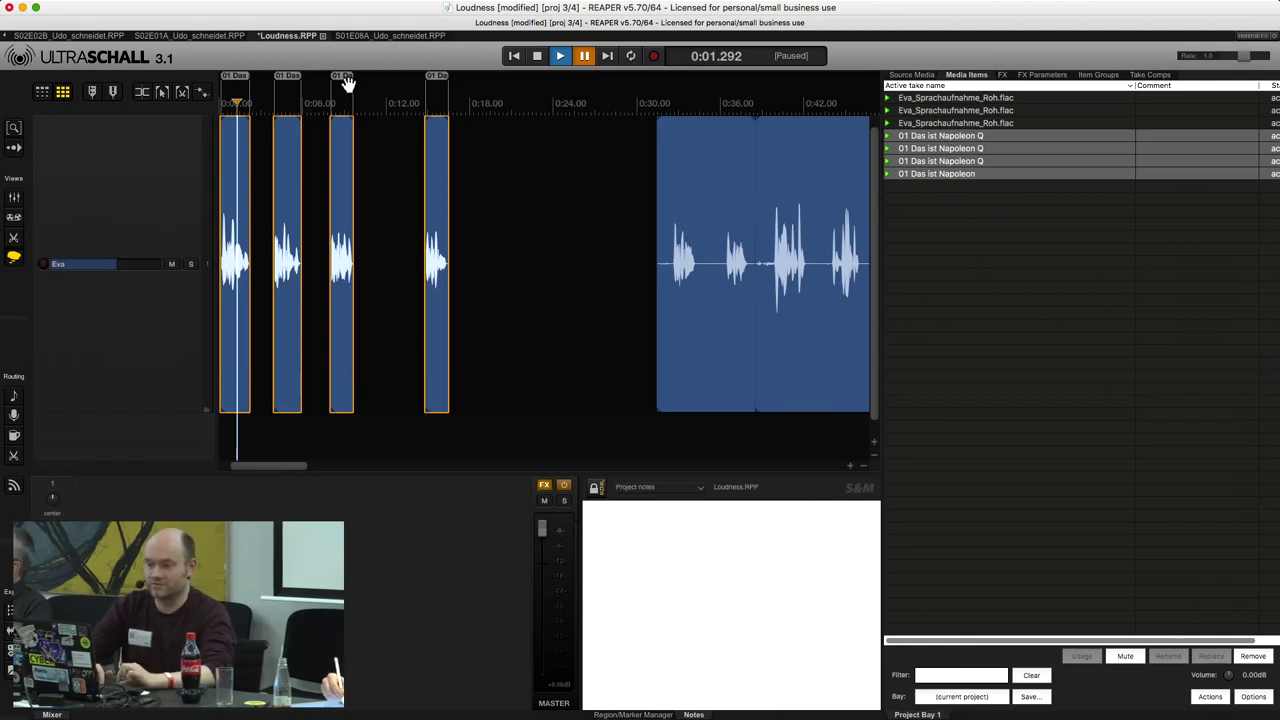
Open the Region Render Matrix from the region list and enlarge its docker area.
left_click(634, 714)
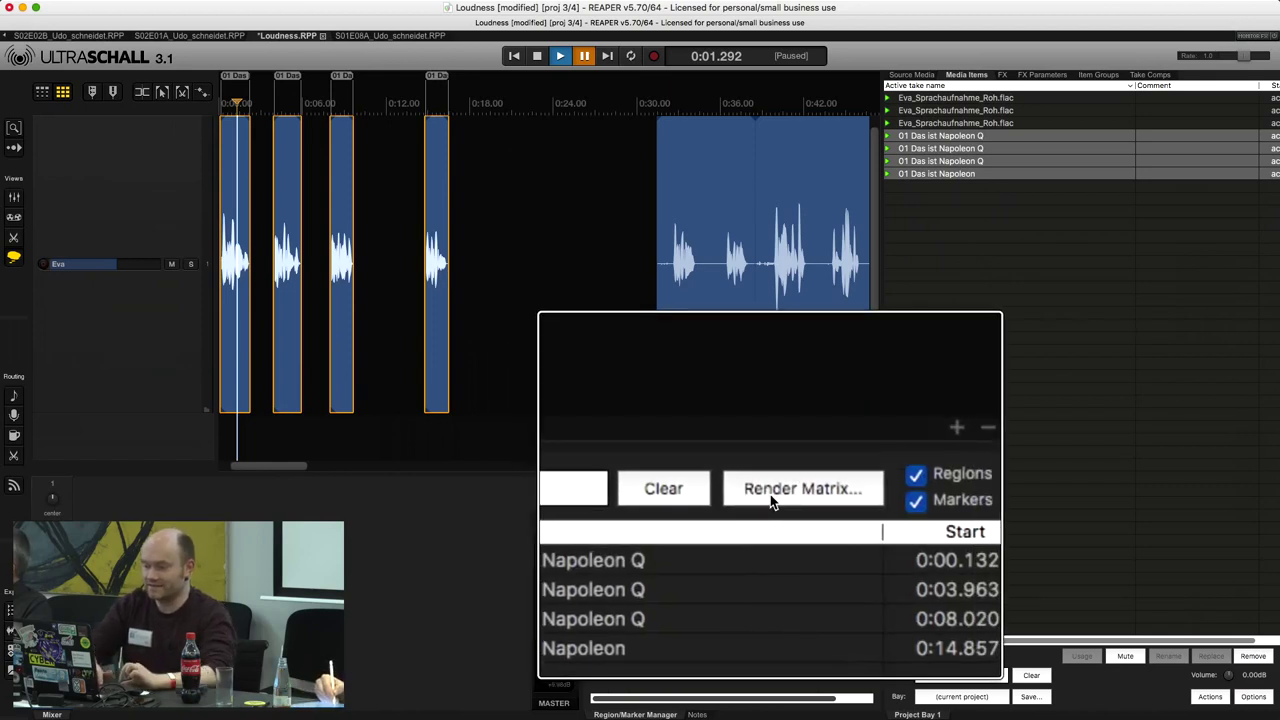
left_click(770, 492)
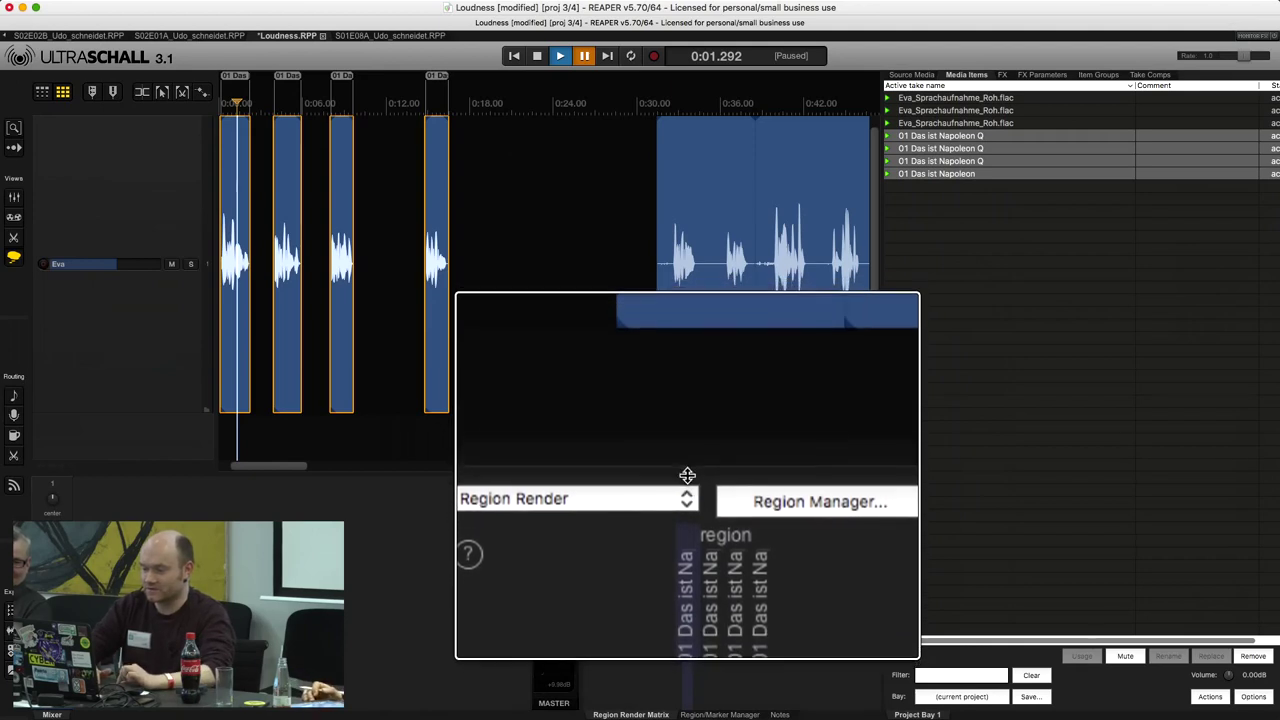
left_click_drag(687, 470, 689, 340)
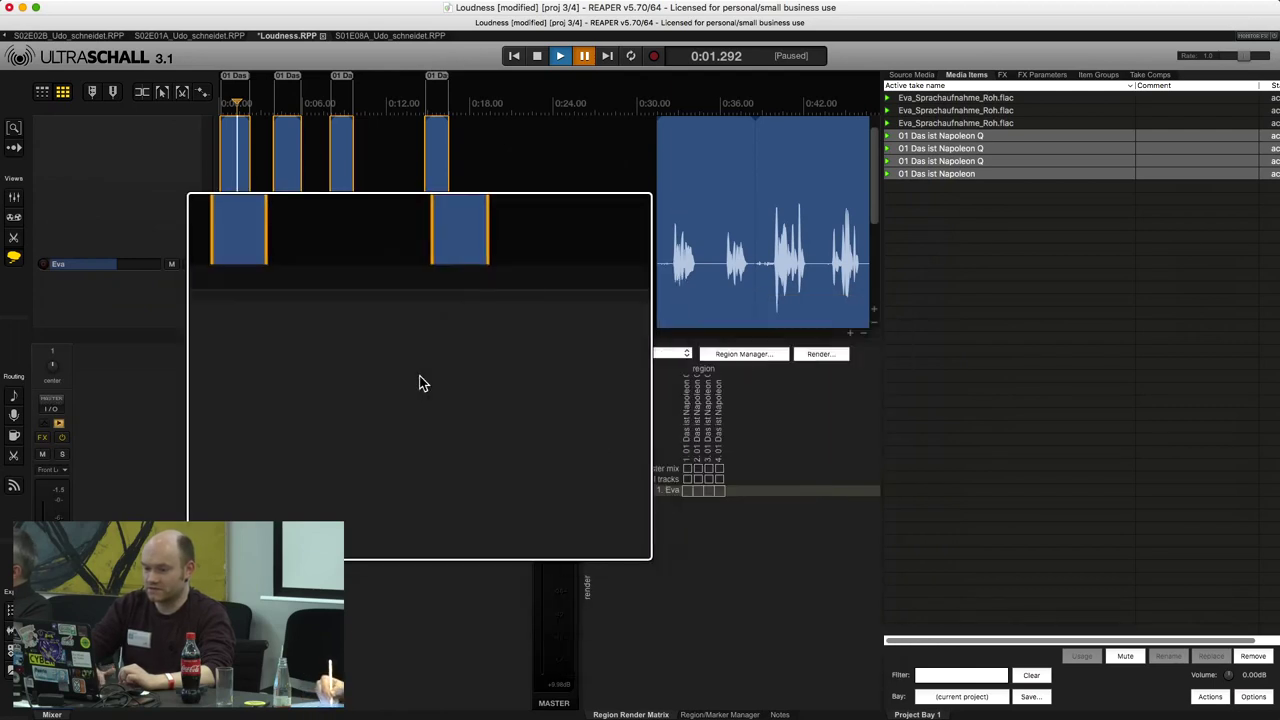
Assign the Master mix to all four regions in the Region Render Matrix.
left_click(686, 483)
left_click(698, 471)
left_click(712, 470)
left_click(720, 468)
right_click(684, 462)
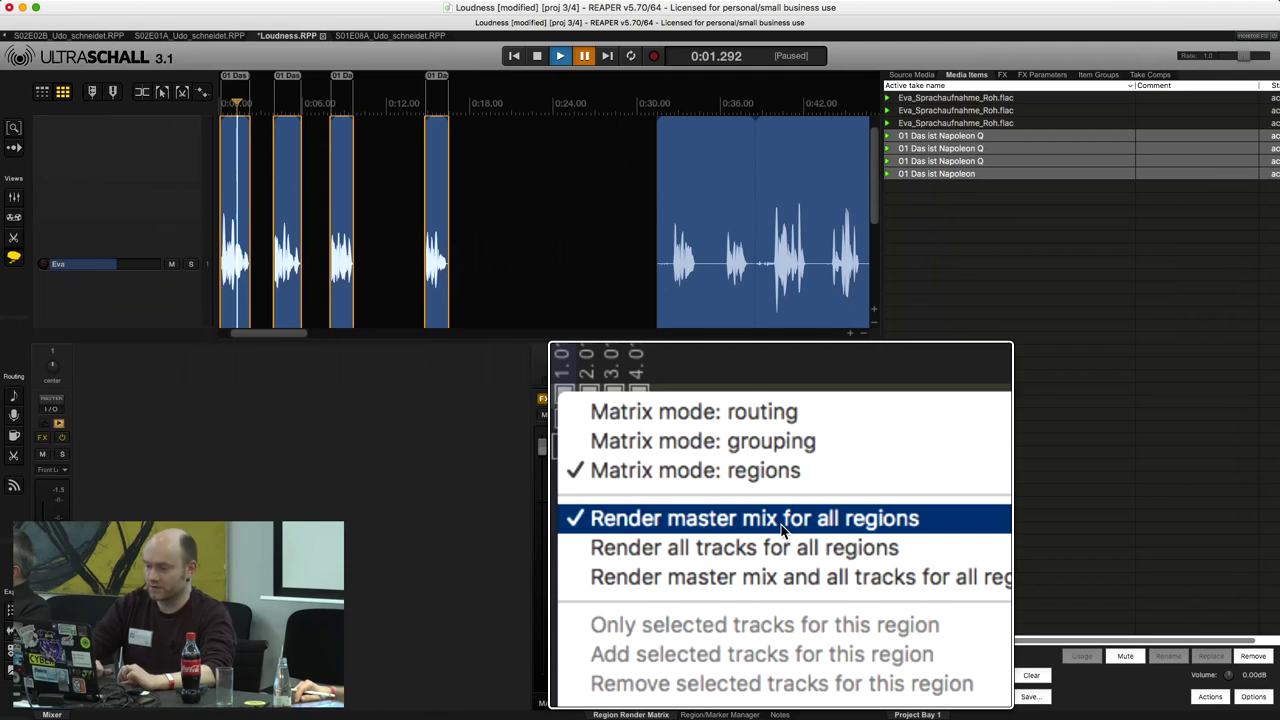
left_click(783, 530)
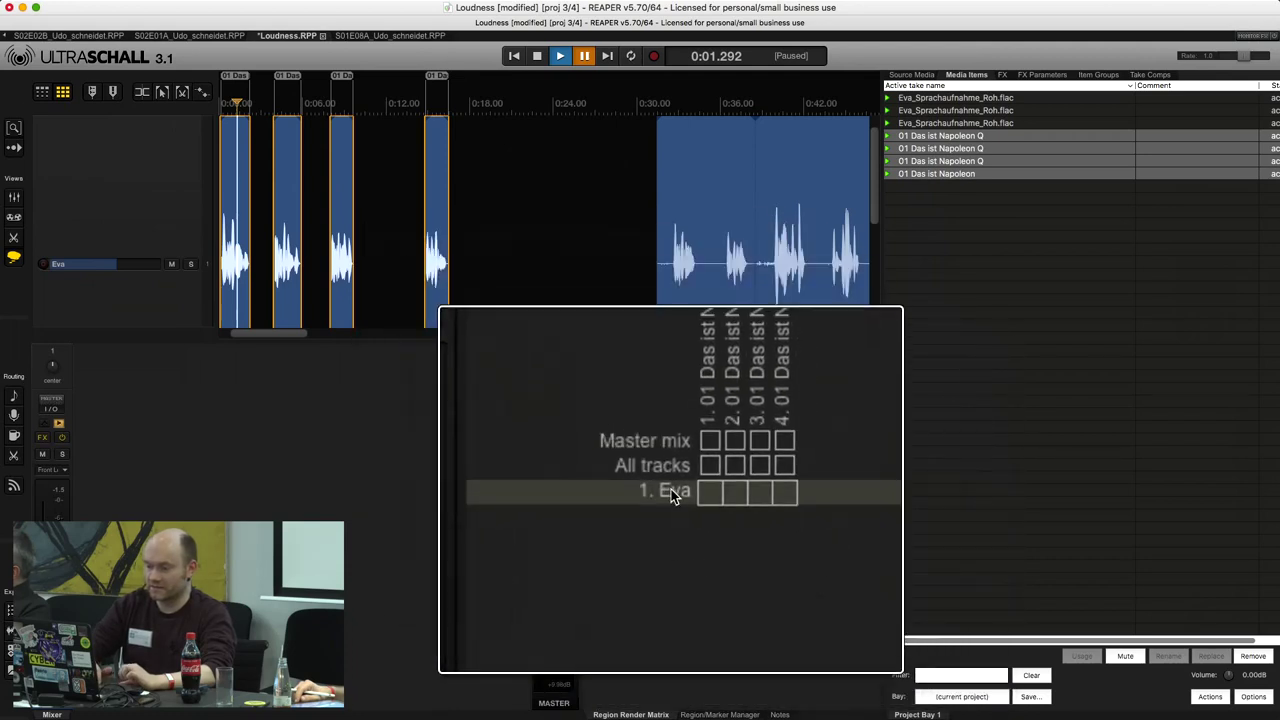
left_click_drag(688, 475, 717, 470)
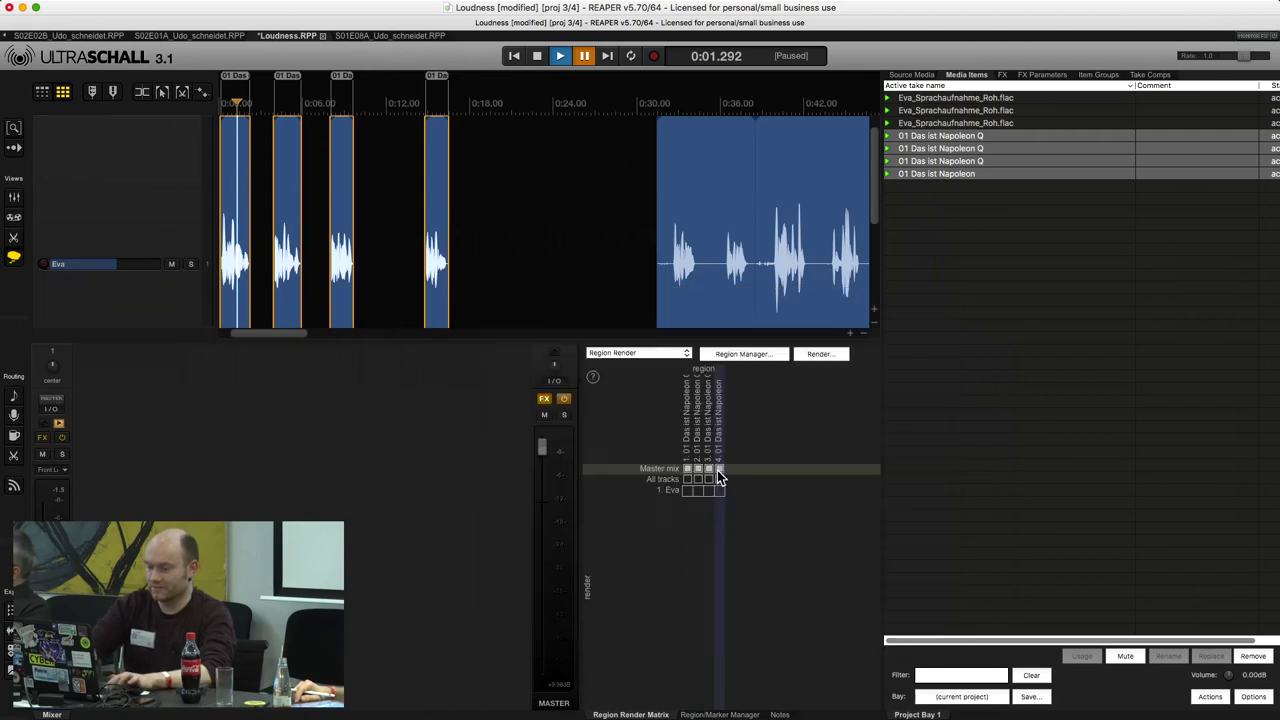
Render the Master mix of the project regions to the Desktop as 16 bit FLAC files named with the $region wildcard.
left_click(816, 354)
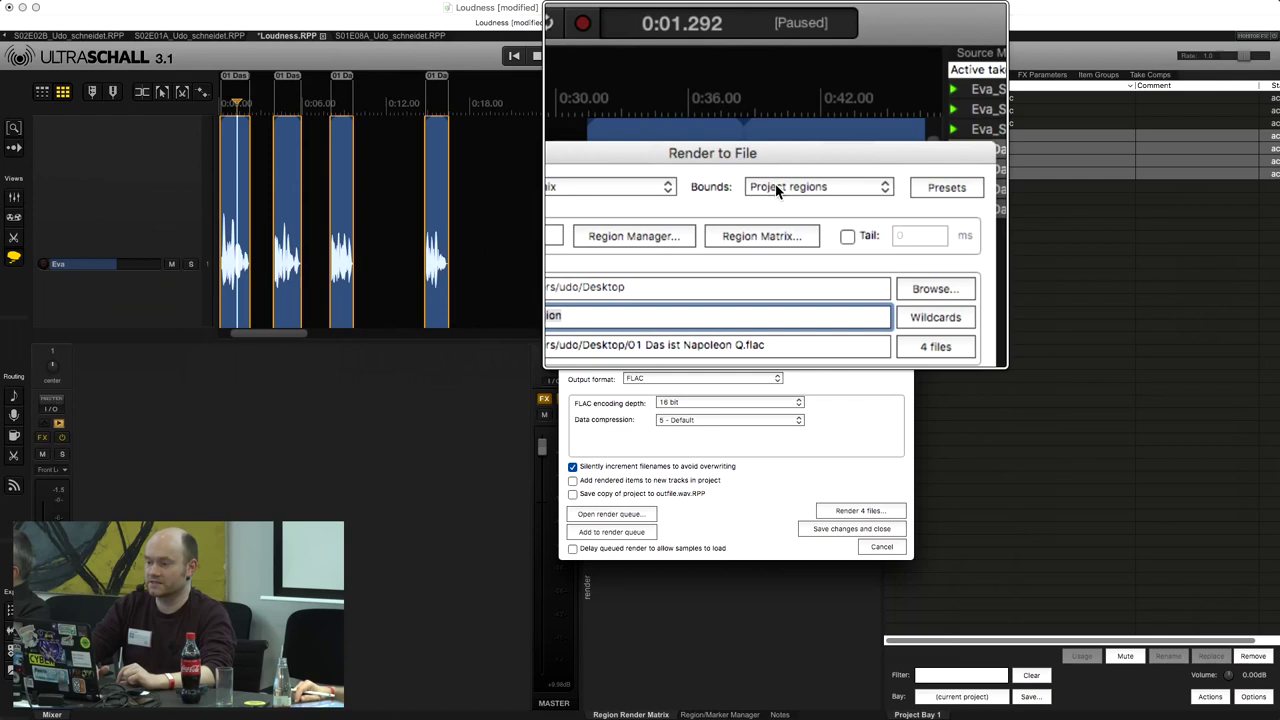
left_click(777, 188)
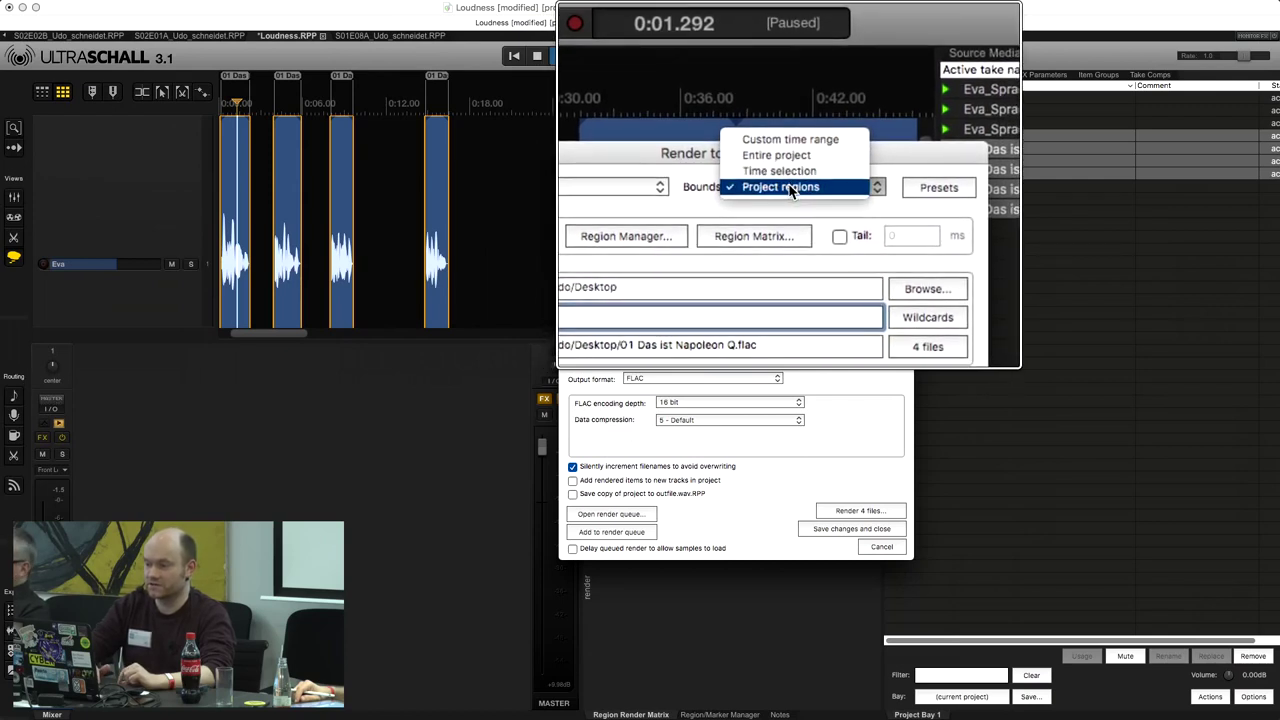
left_click(792, 191)
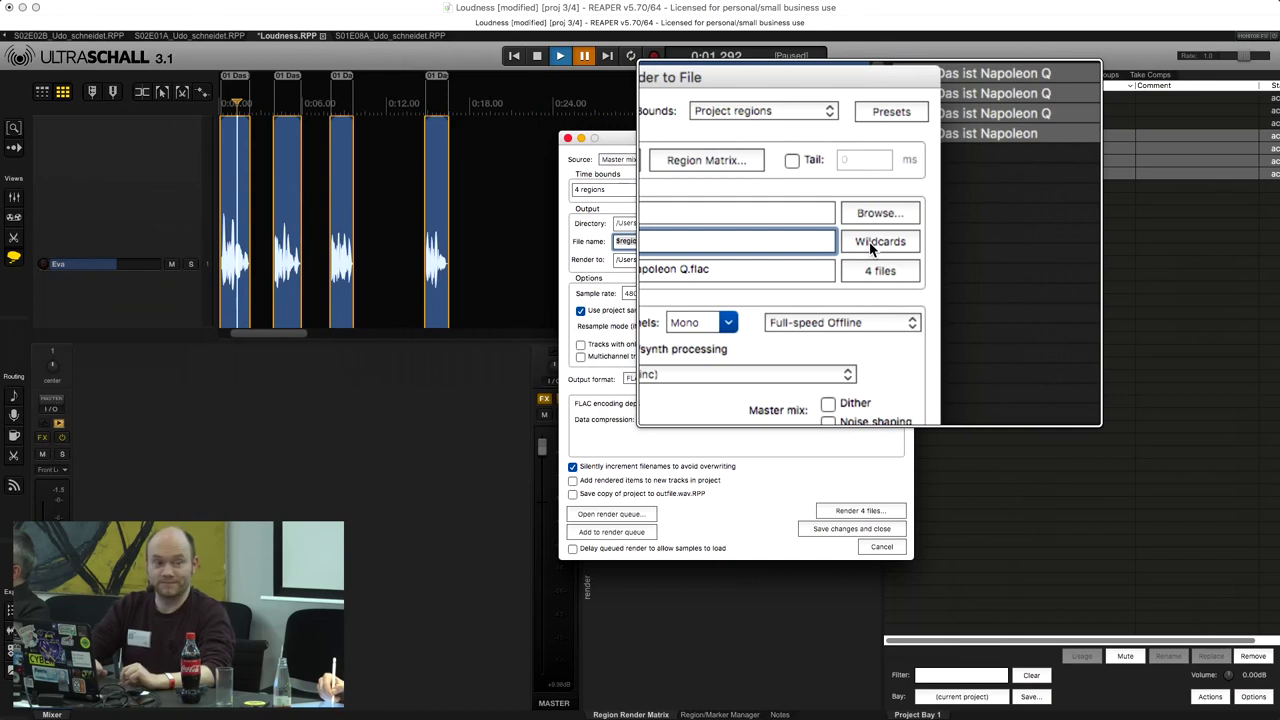
left_click(872, 245)
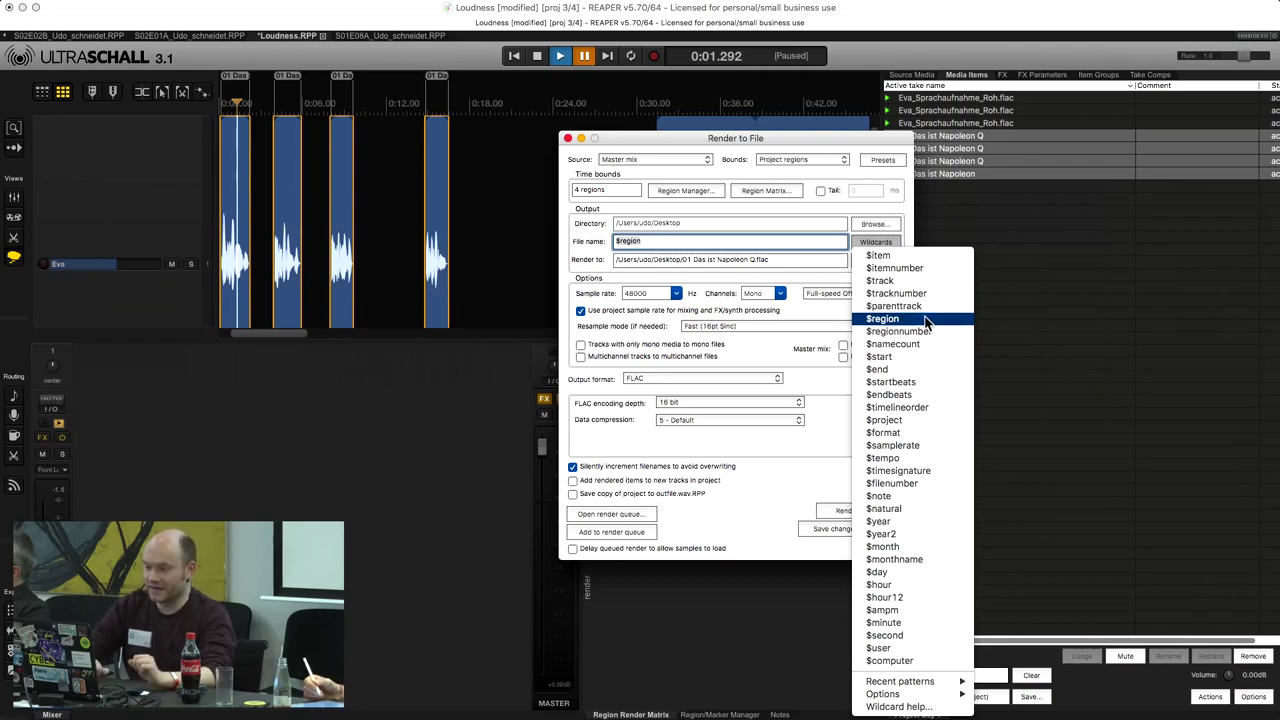
left_click(724, 249)
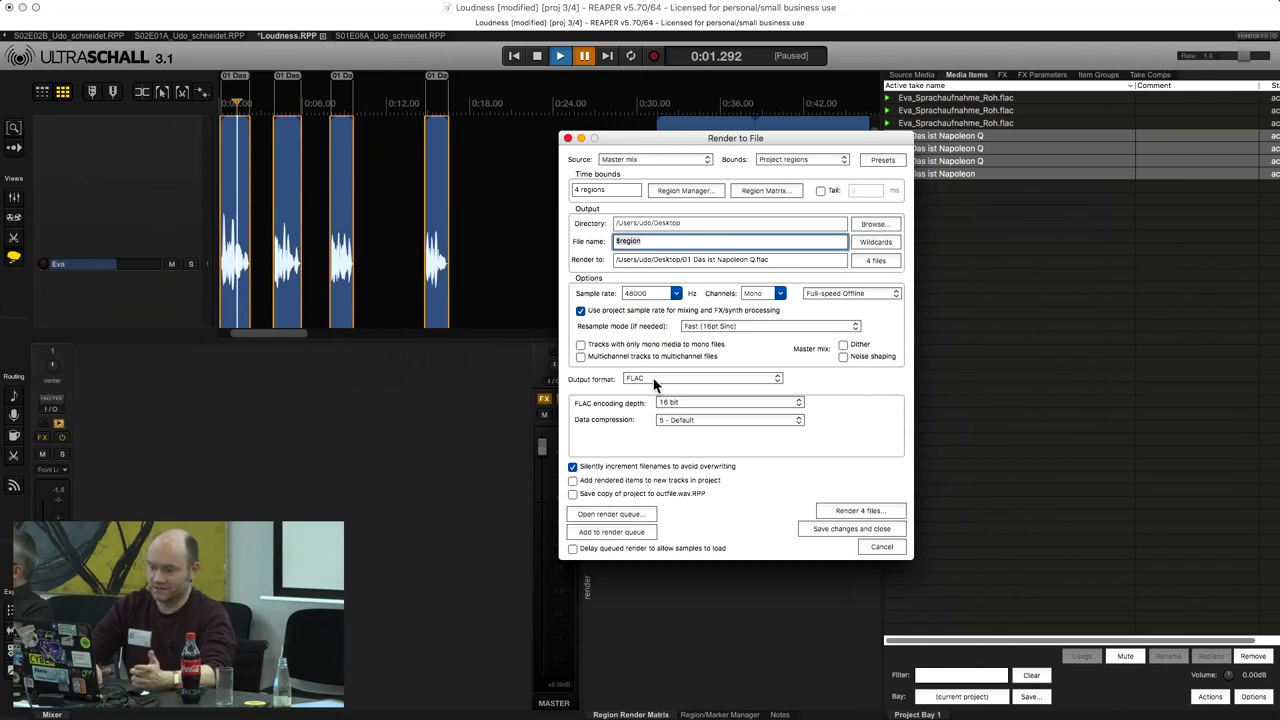
left_click(843, 511)
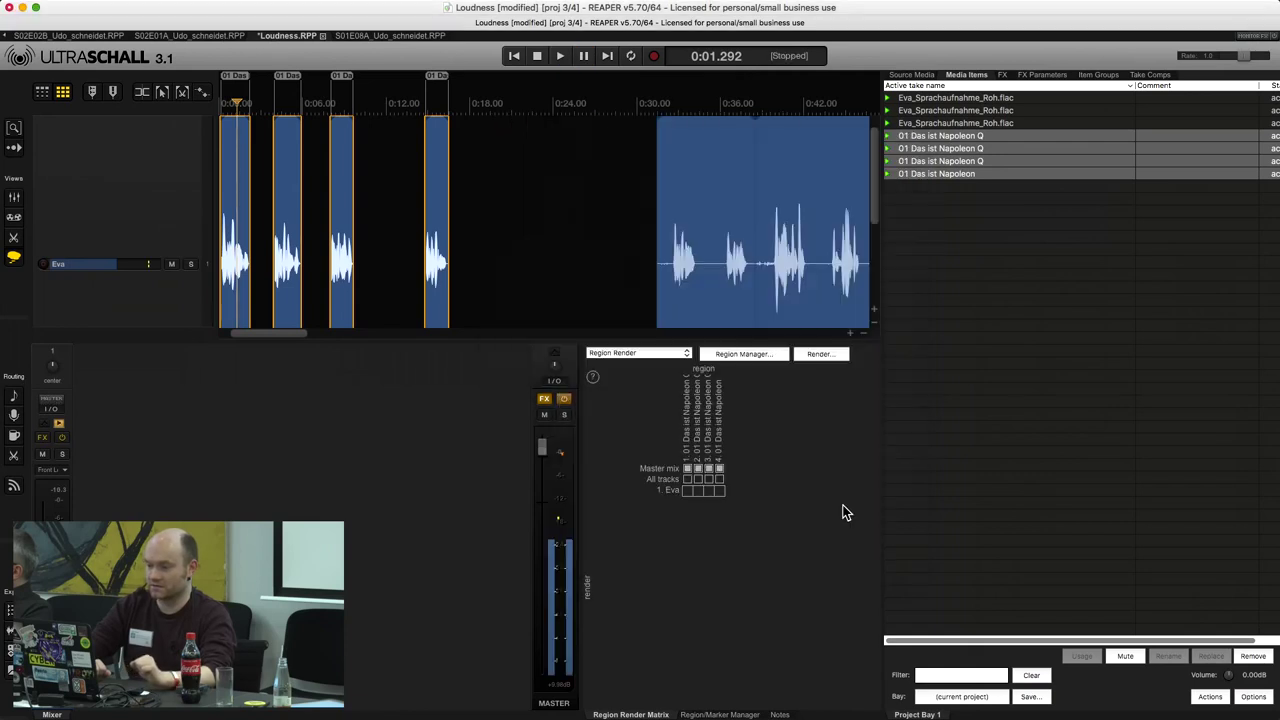
Show the desktop and preview the four rendered "01 Das ist Napoleon" FLAC files one after another.
key("F11")
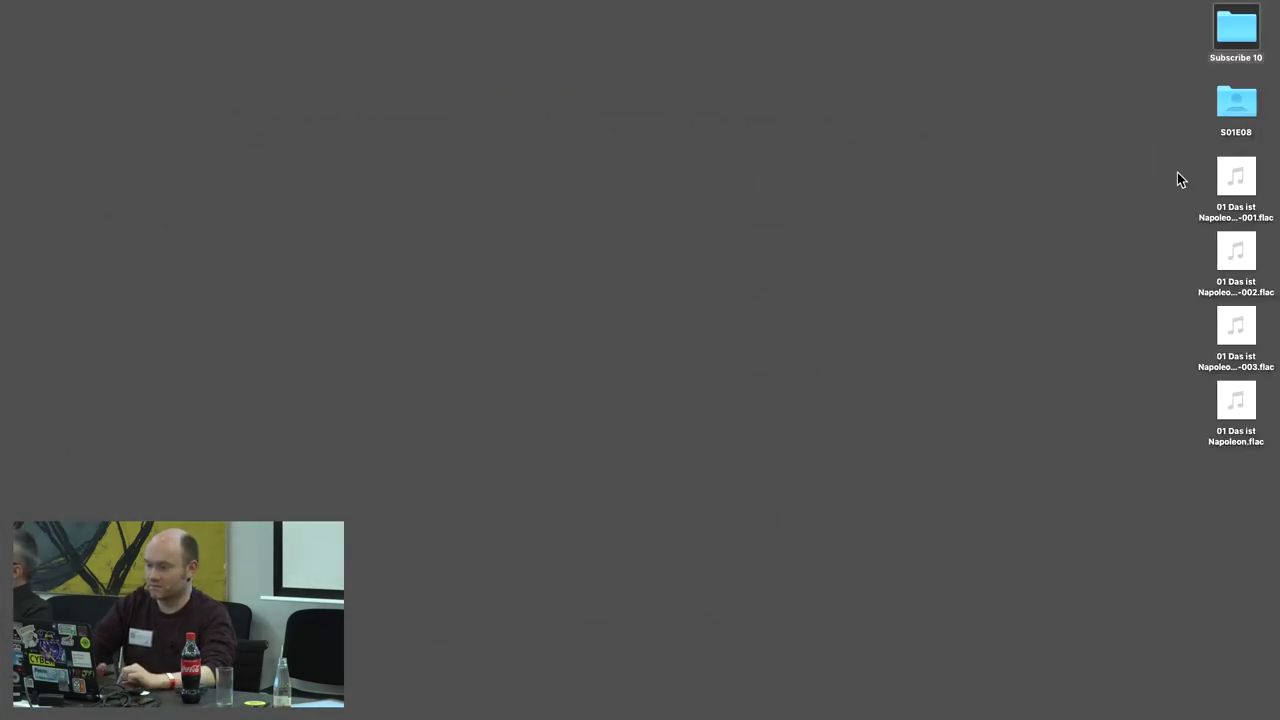
left_click(1229, 178)
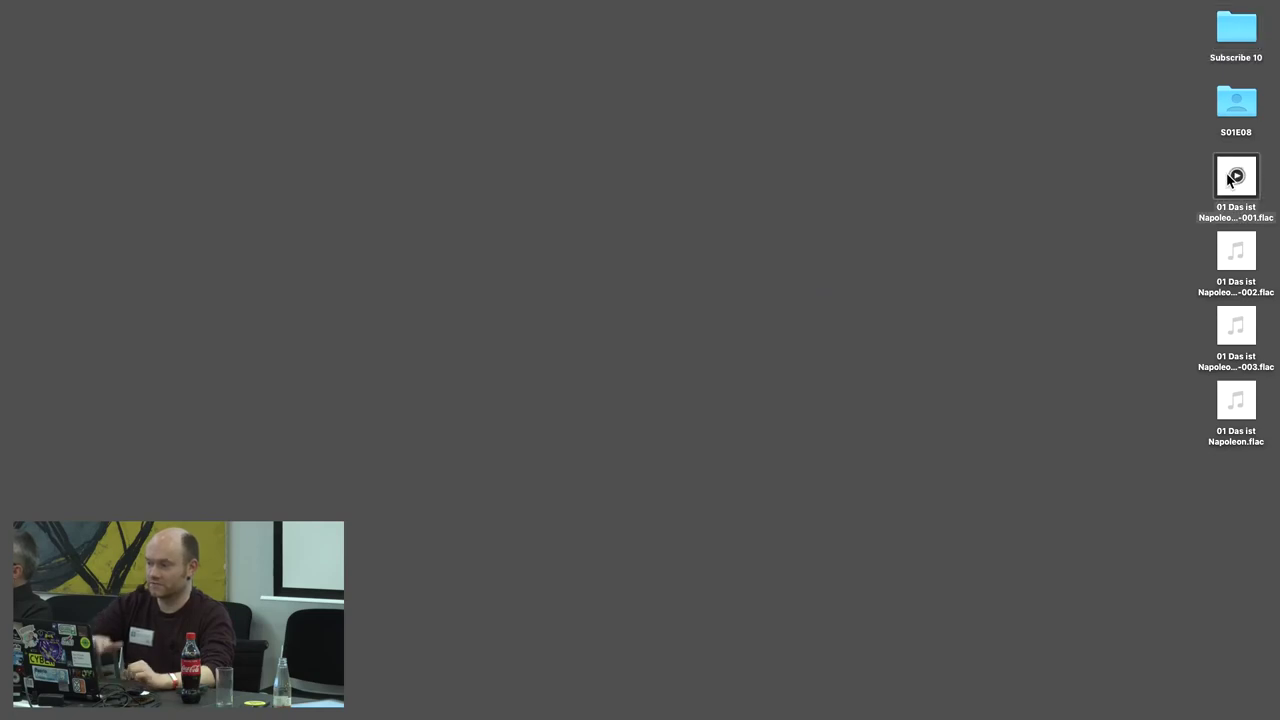
key("space")
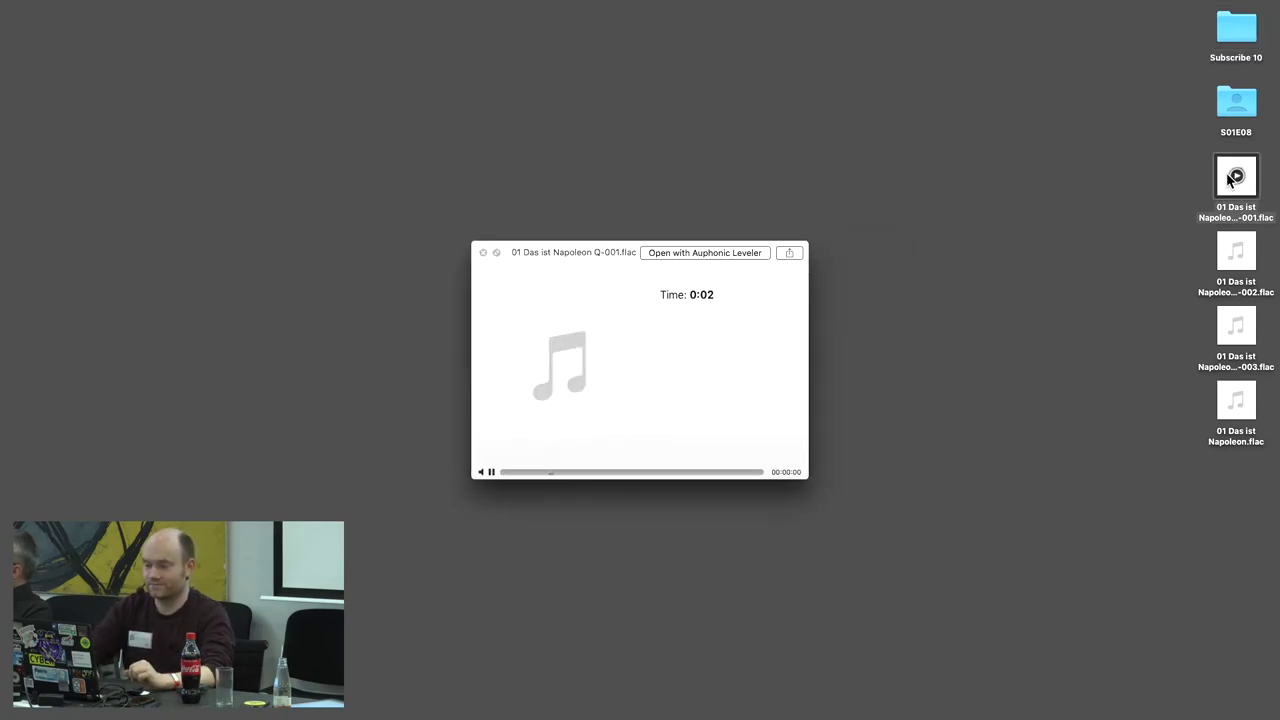
key("Down")
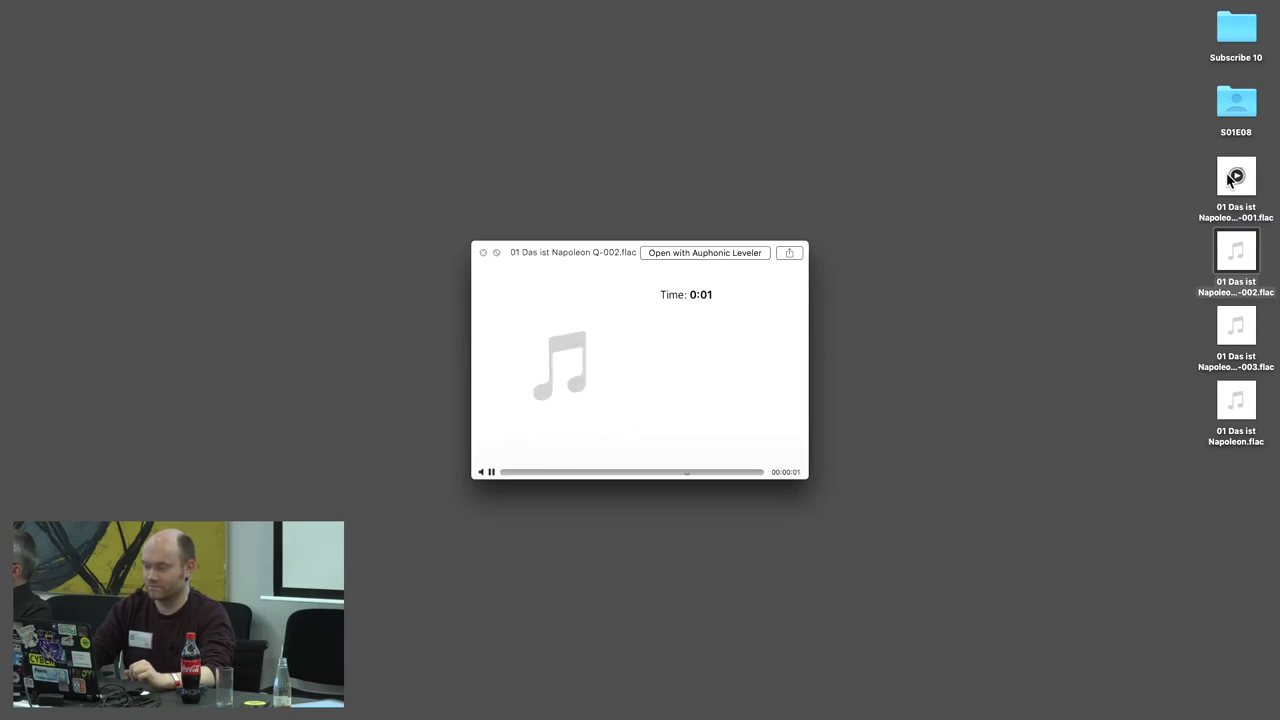
key("Down")
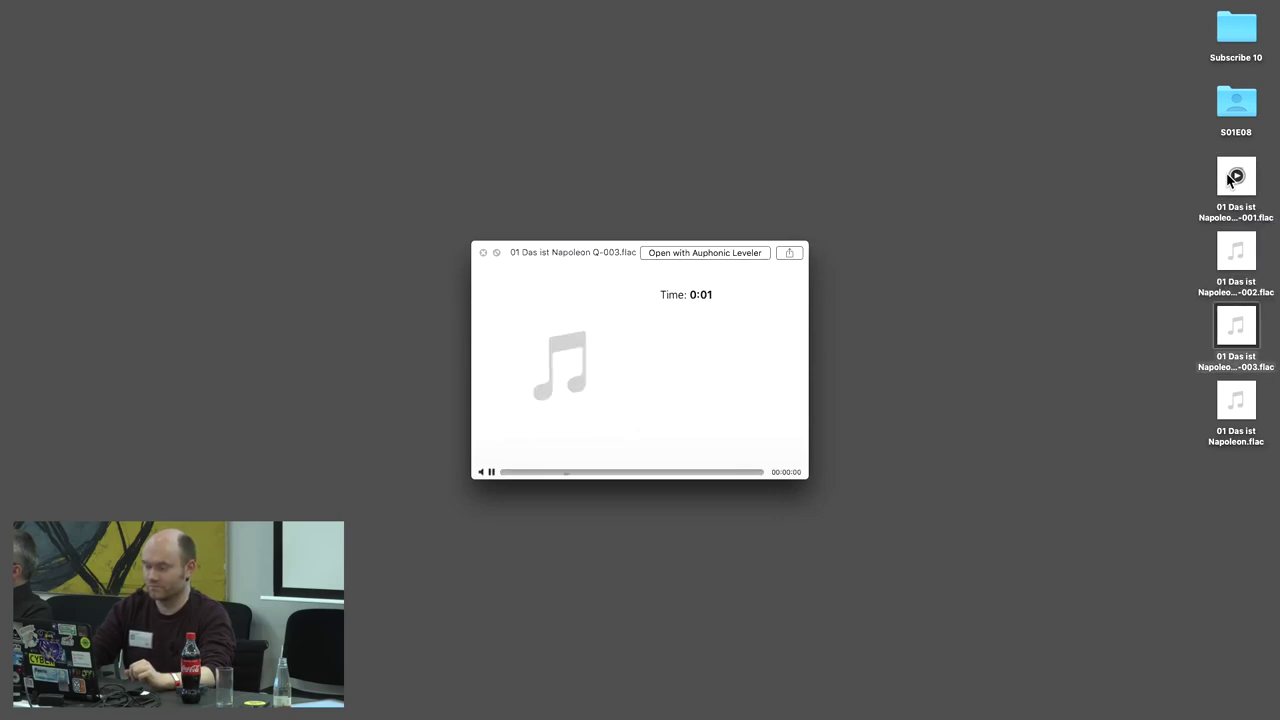
key("Down")
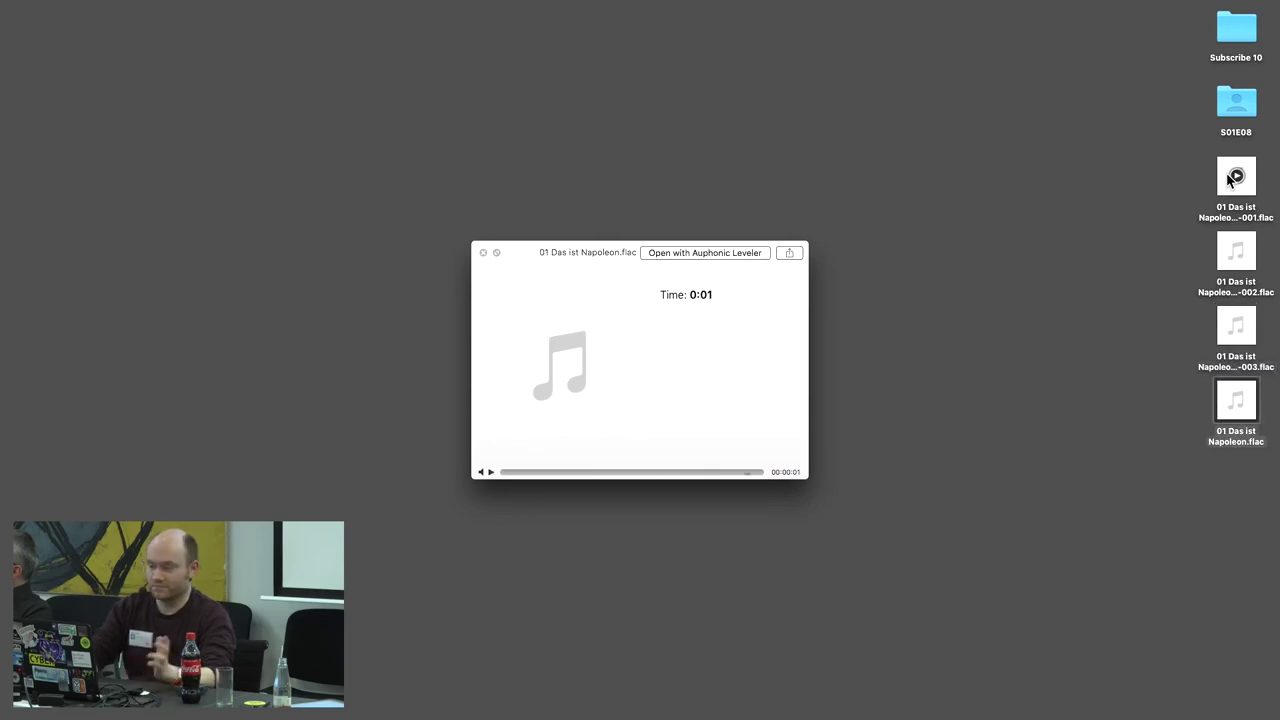
left_click(483, 253)
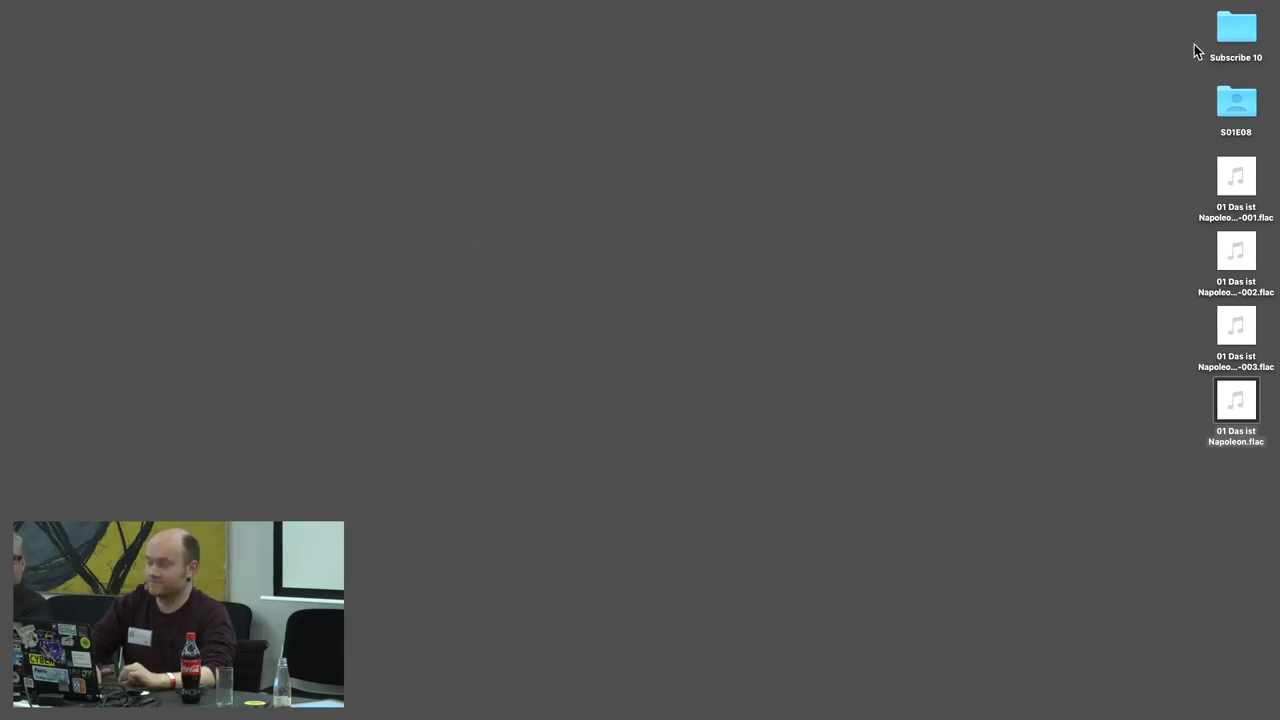
Open the Subscribe 10 folder in Finder and go to the Texte folder inside AkA-Audio.
double_click(1229, 31)
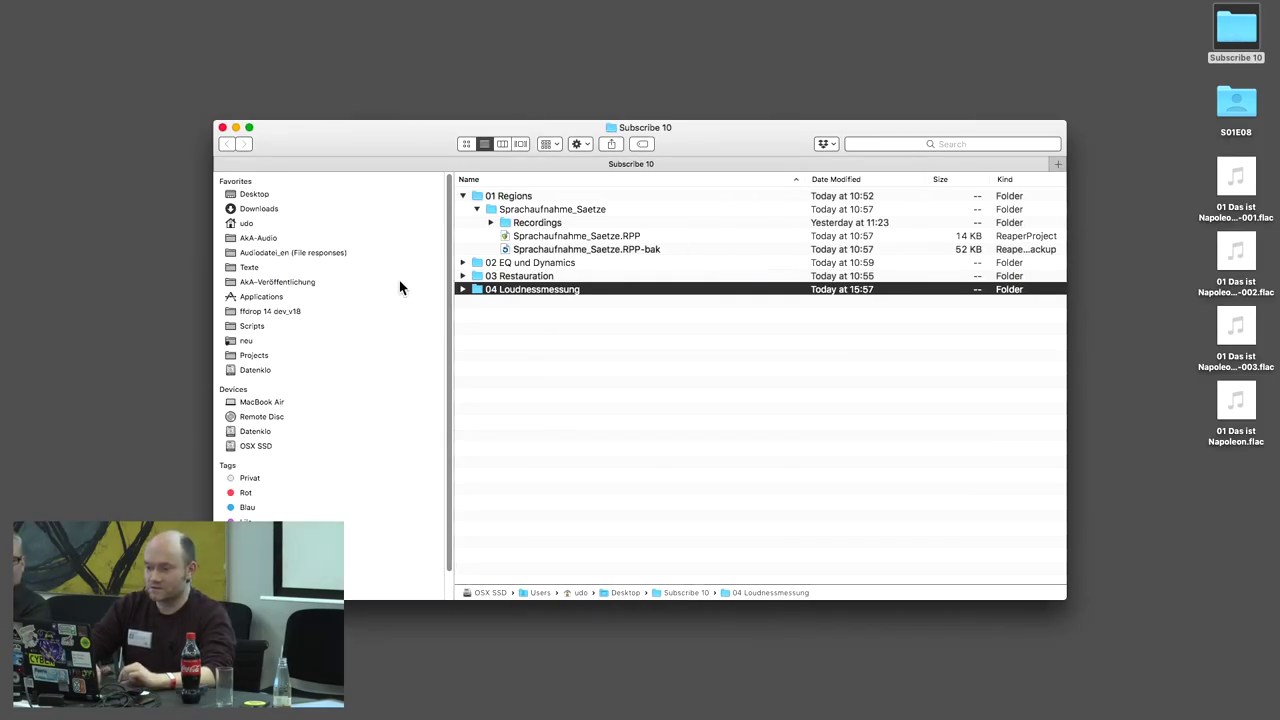
left_click(271, 241)
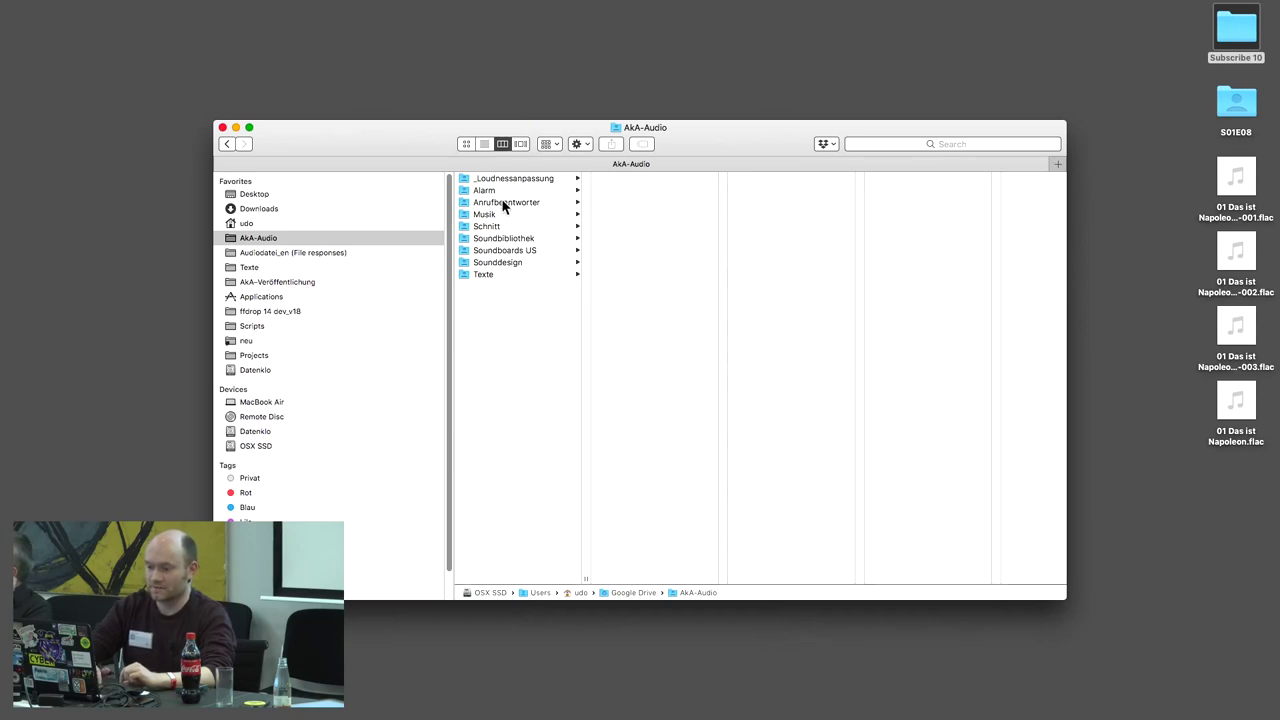
left_click(486, 272)
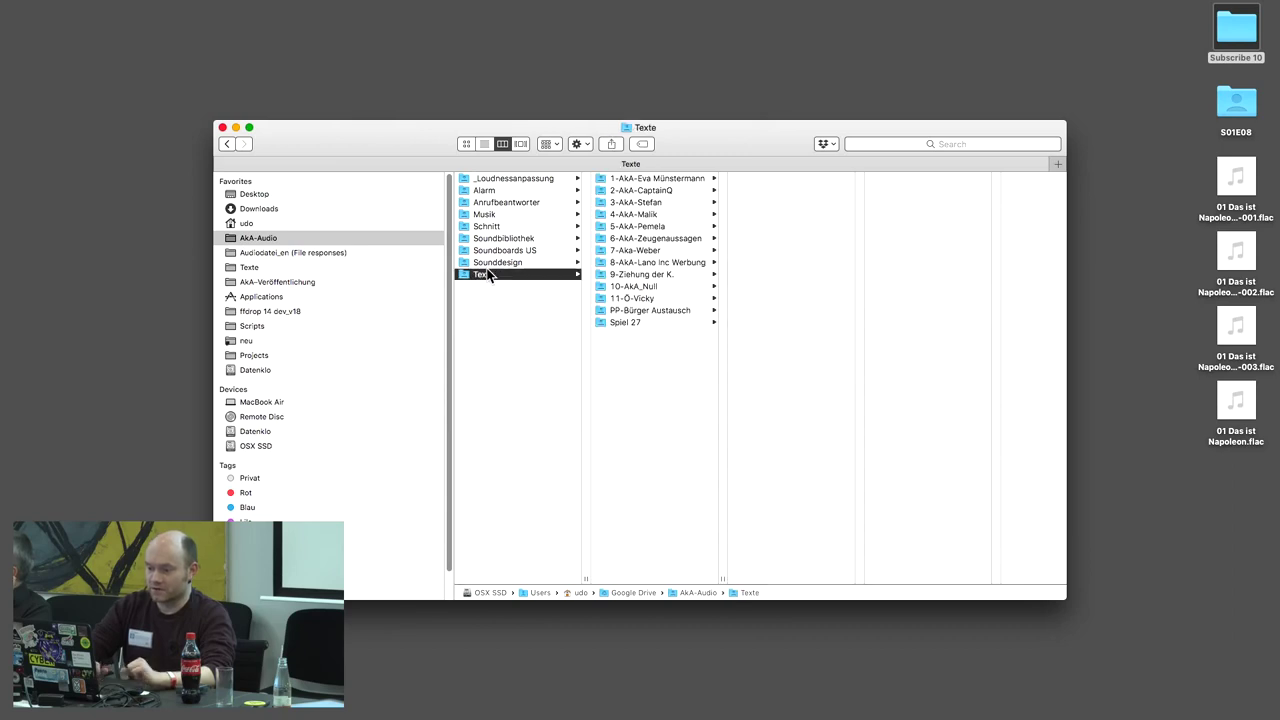
Look through the first five numbered character folders inside Texte to see how their recordings are organised.
left_click(658, 179)
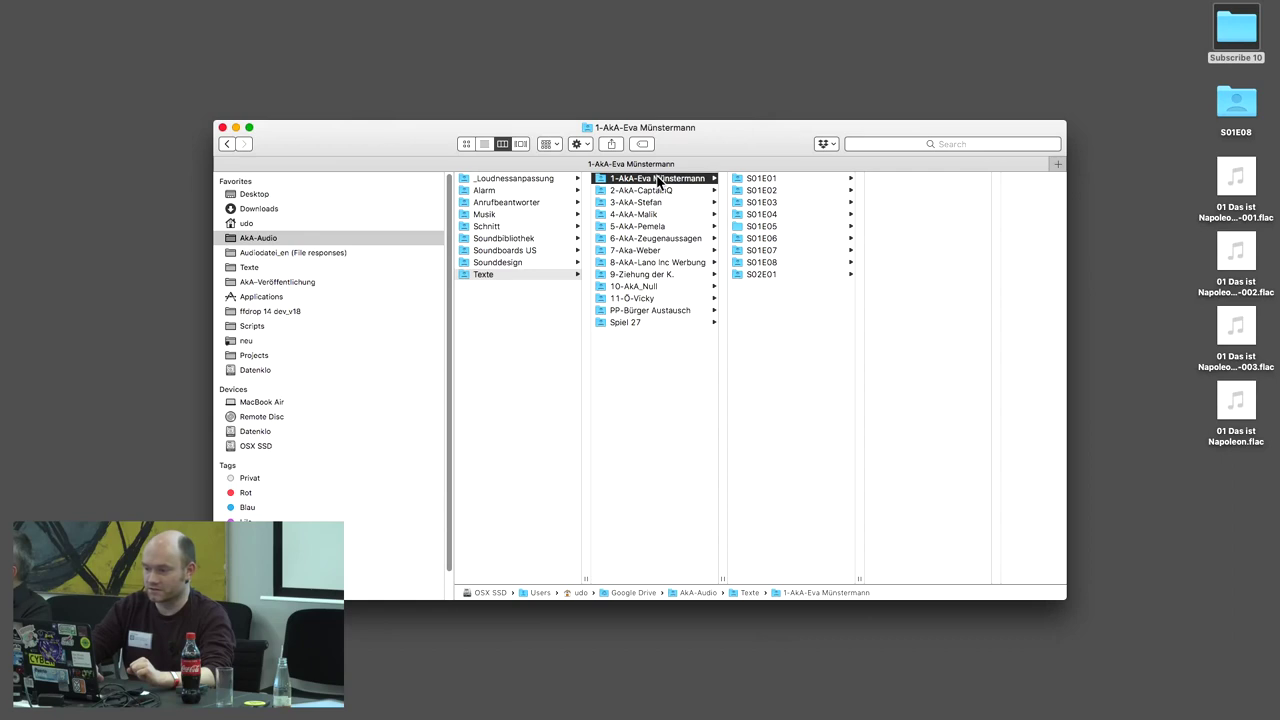
left_click(660, 191)
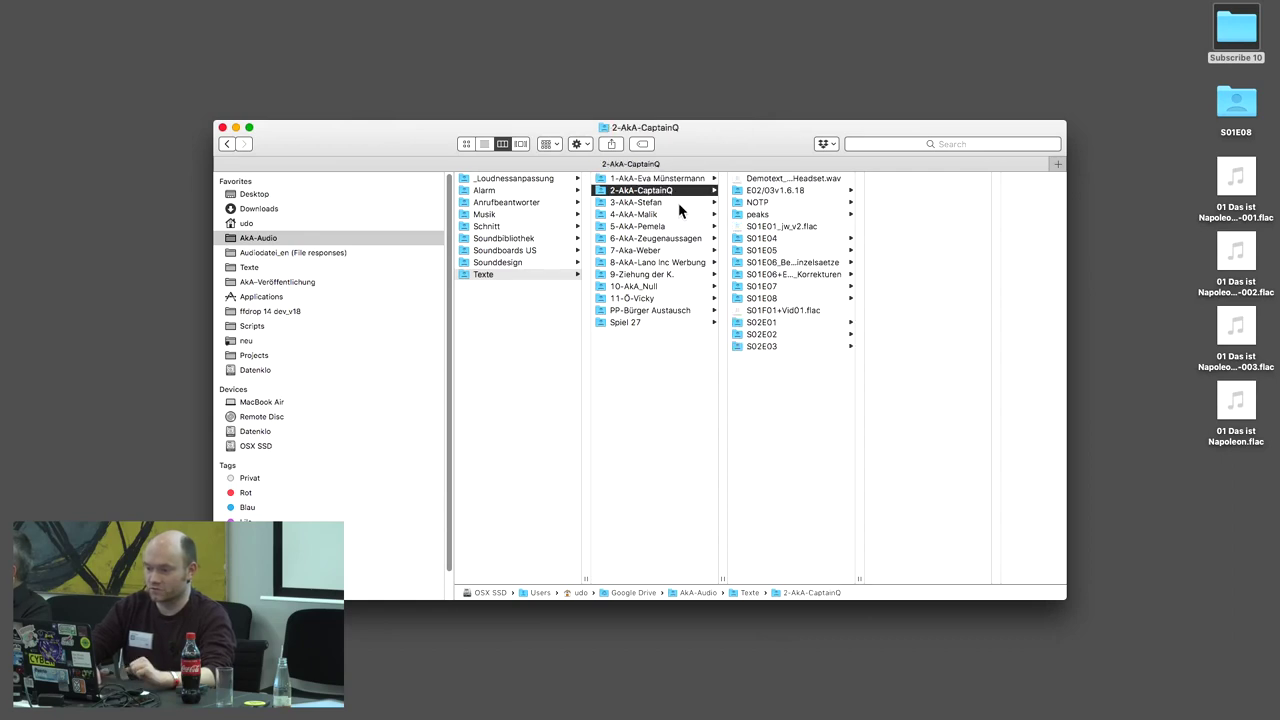
left_click(678, 203)
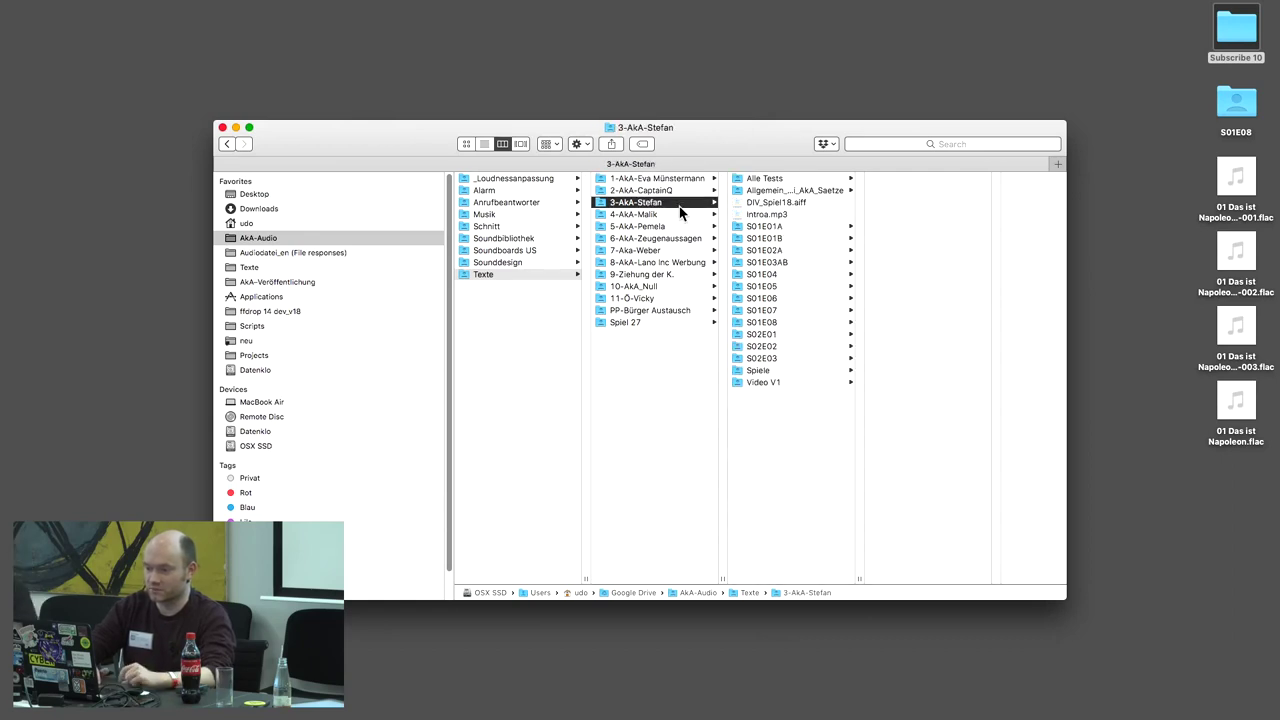
left_click(683, 216)
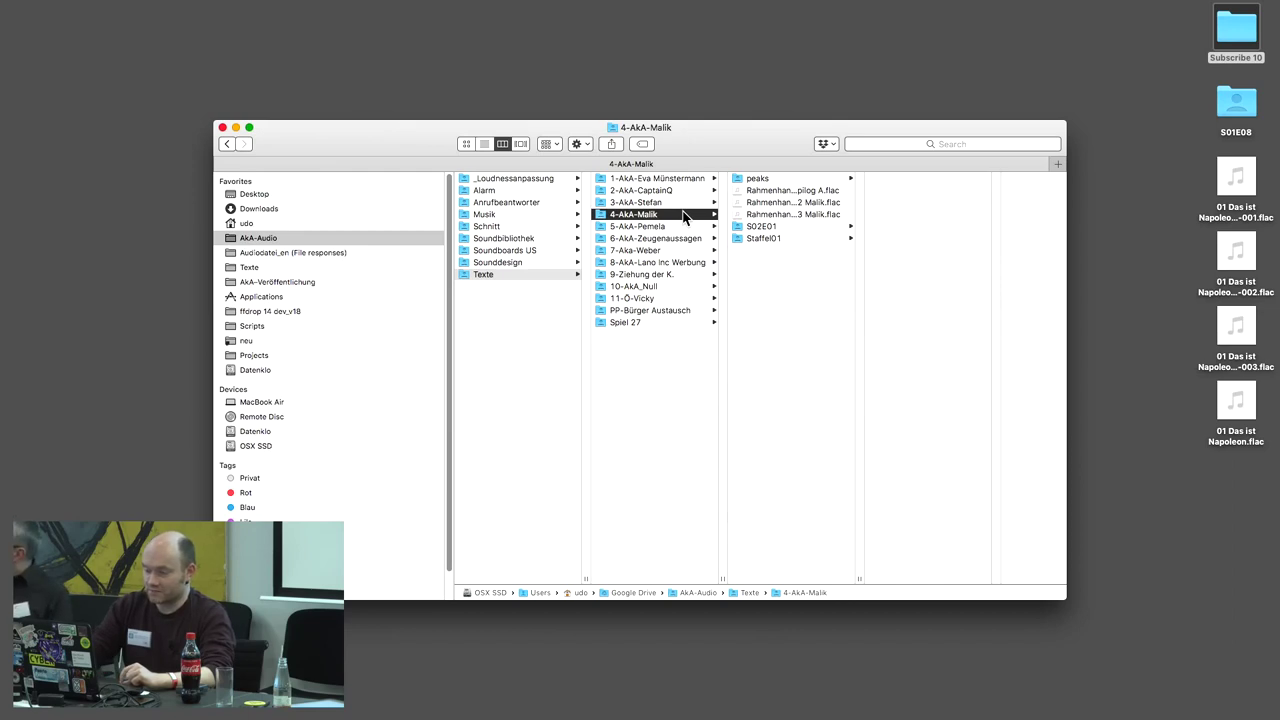
key("Down")
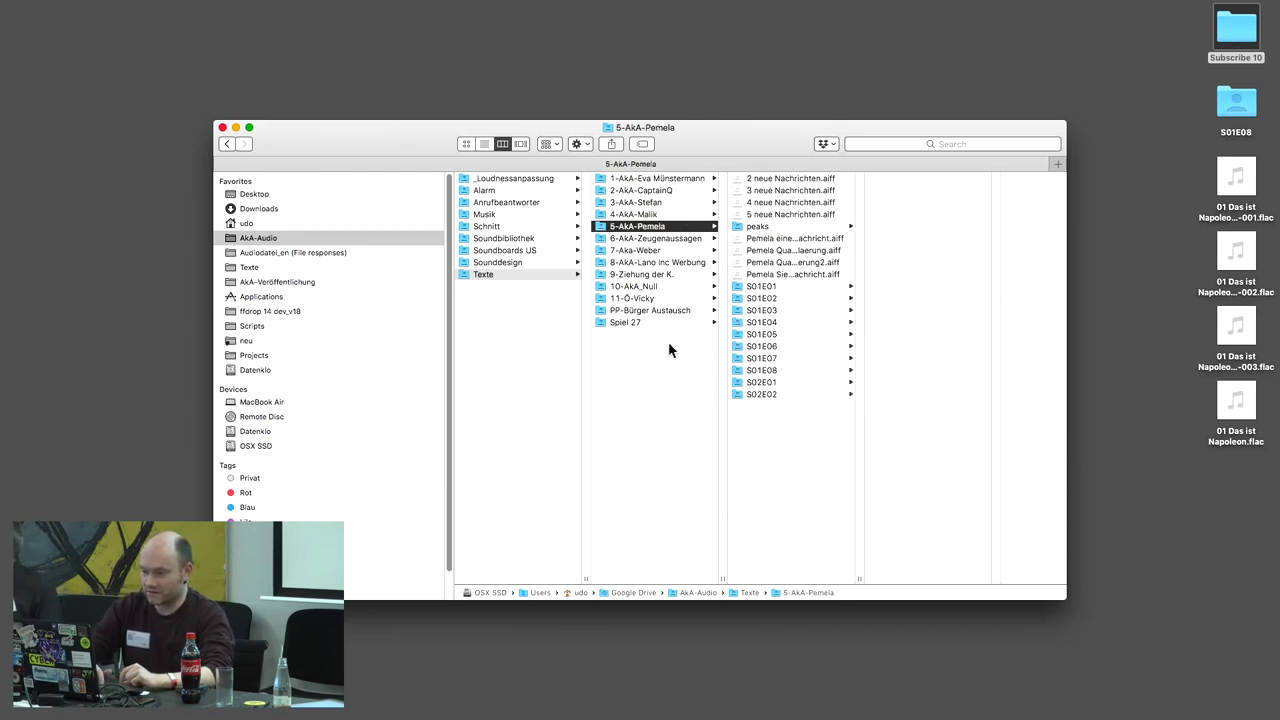
Go to Eva's S01E08 folder, look into S01E08_Evas_Saetze and open its einzelne_Saetze folder.
left_click(677, 181)
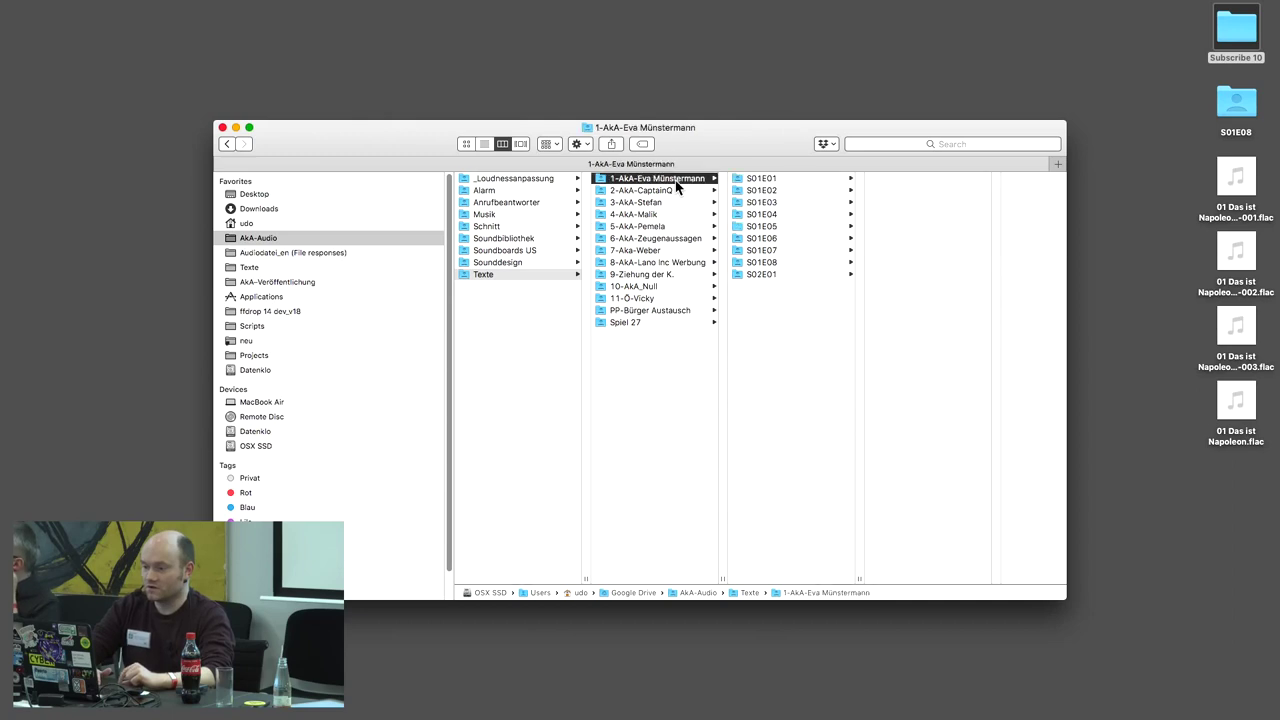
left_click(757, 264)
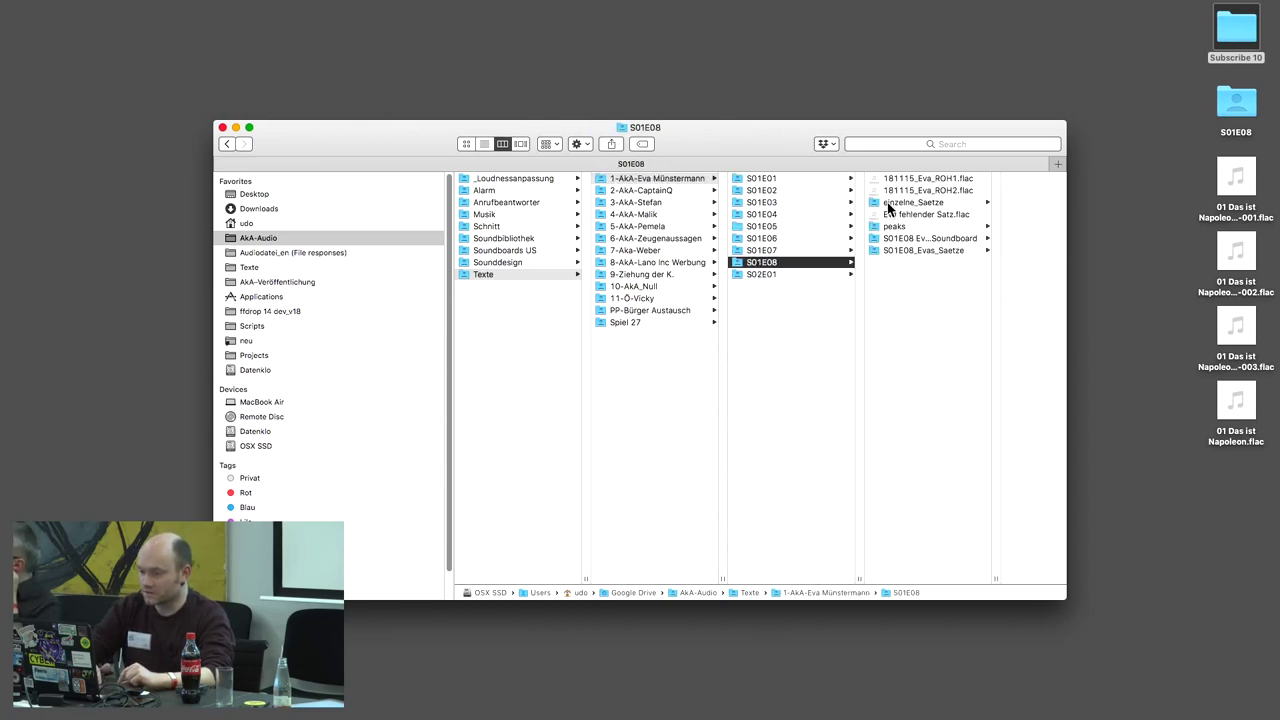
left_click(907, 251)
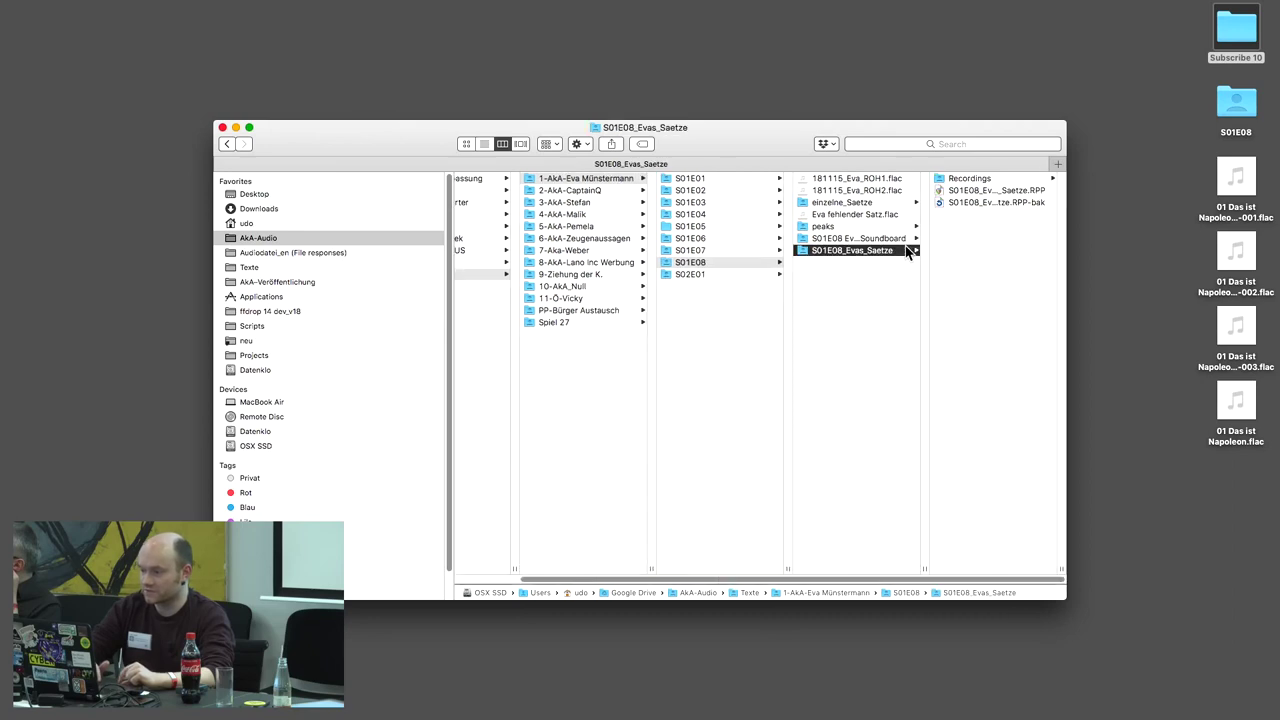
left_click(852, 205)
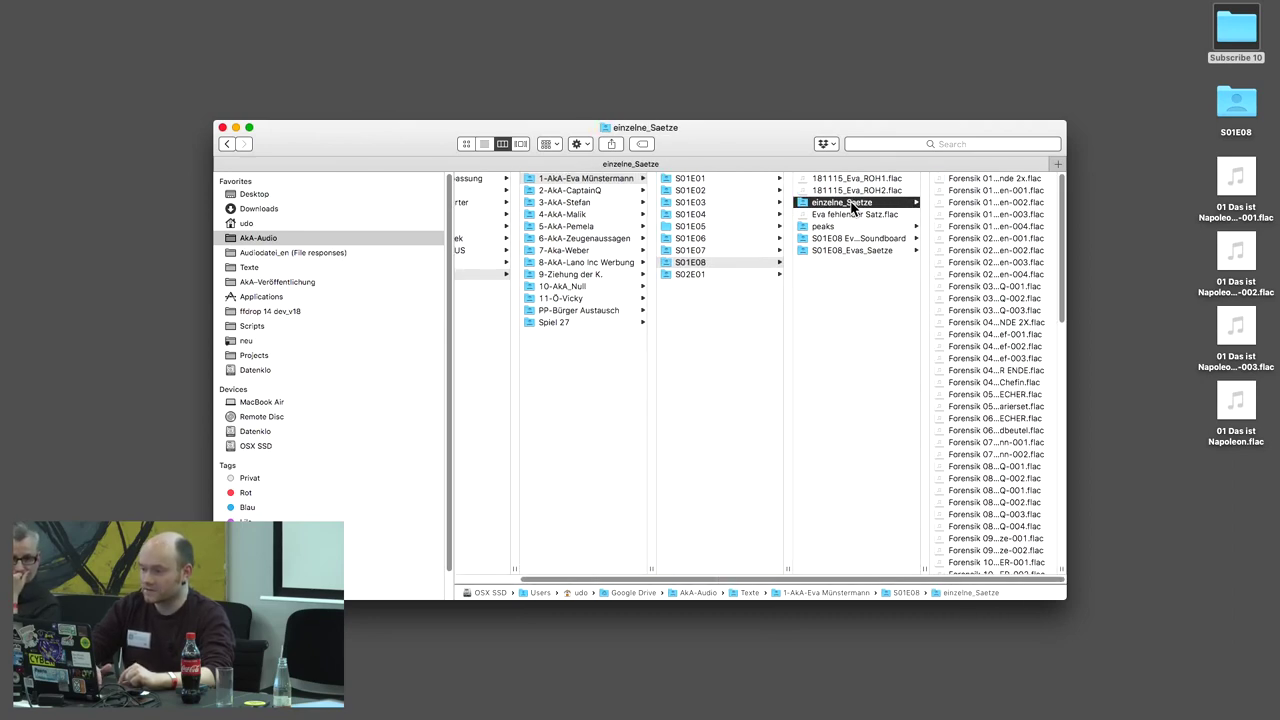
Show the einzelne_Saetze folder as a list in an enlarged window and look through all its FLAC files.
left_click(483, 144)
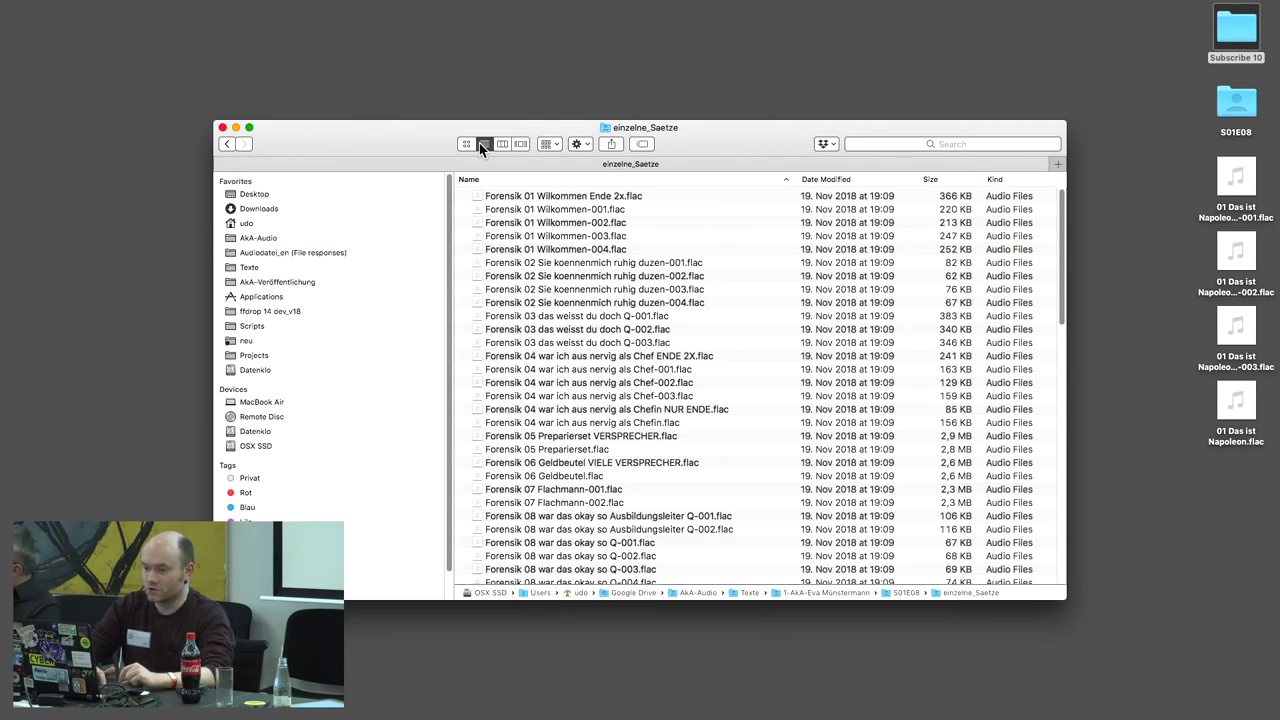
double_click(505, 128)
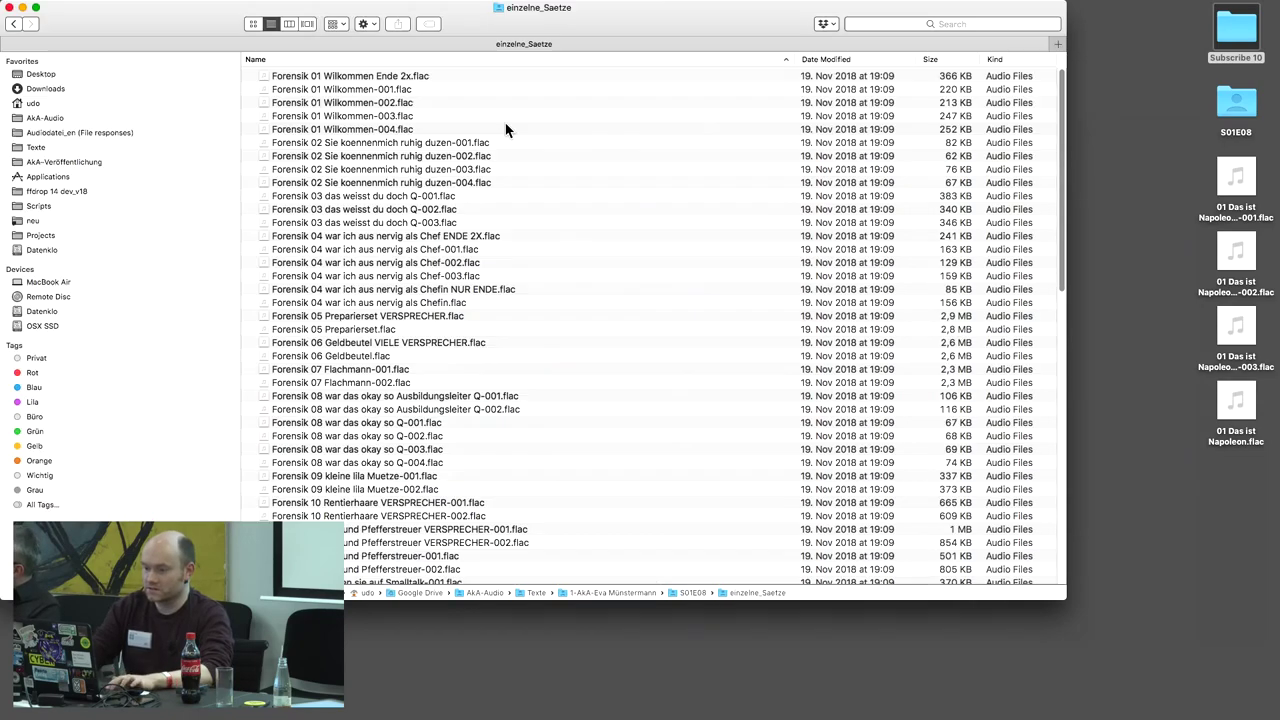
scroll(487, 354, "down", 3)
scroll(487, 354, "down", 10)
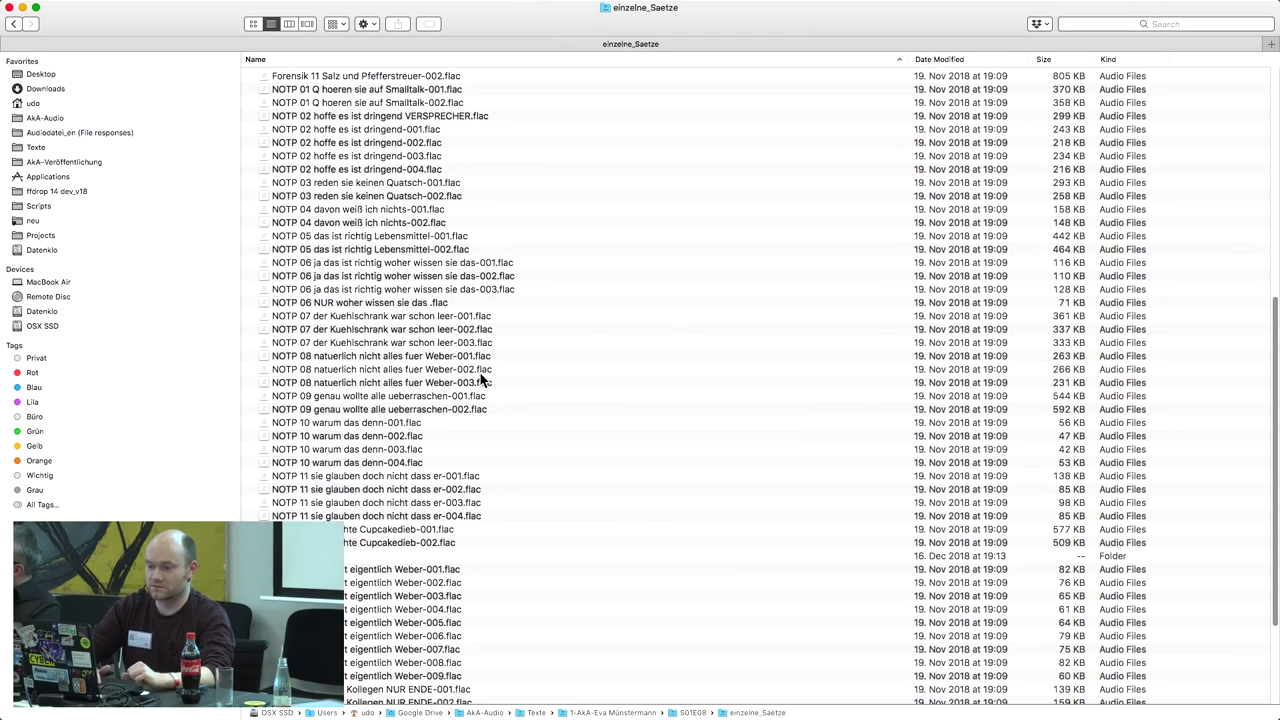
scroll(480, 378, "up", 12)
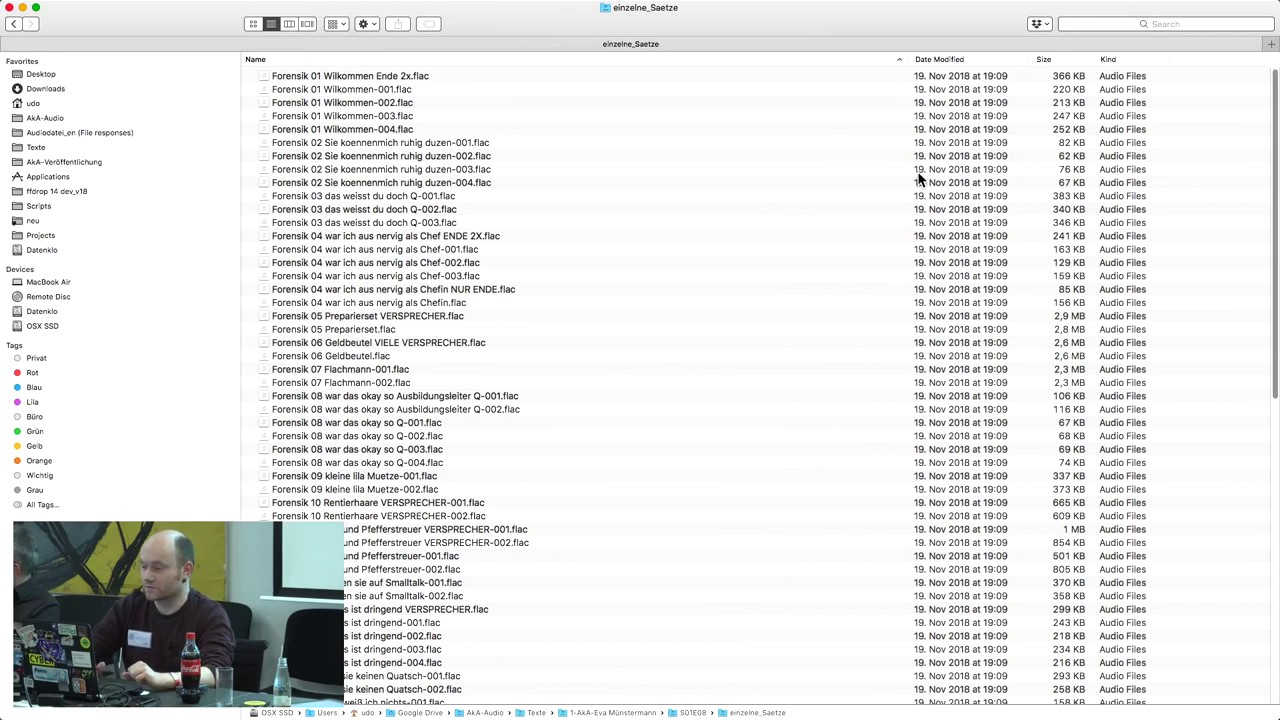
scroll(920, 178, "down", 10)
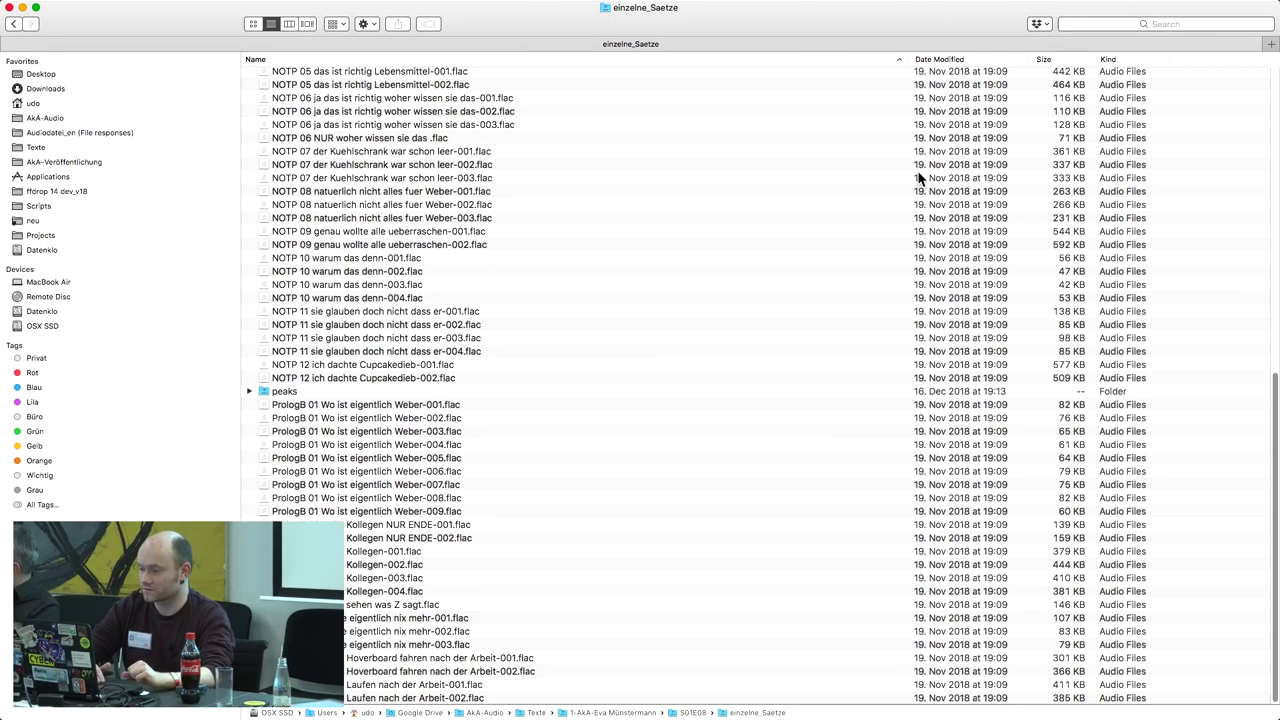
scroll(920, 178, "up", 10)
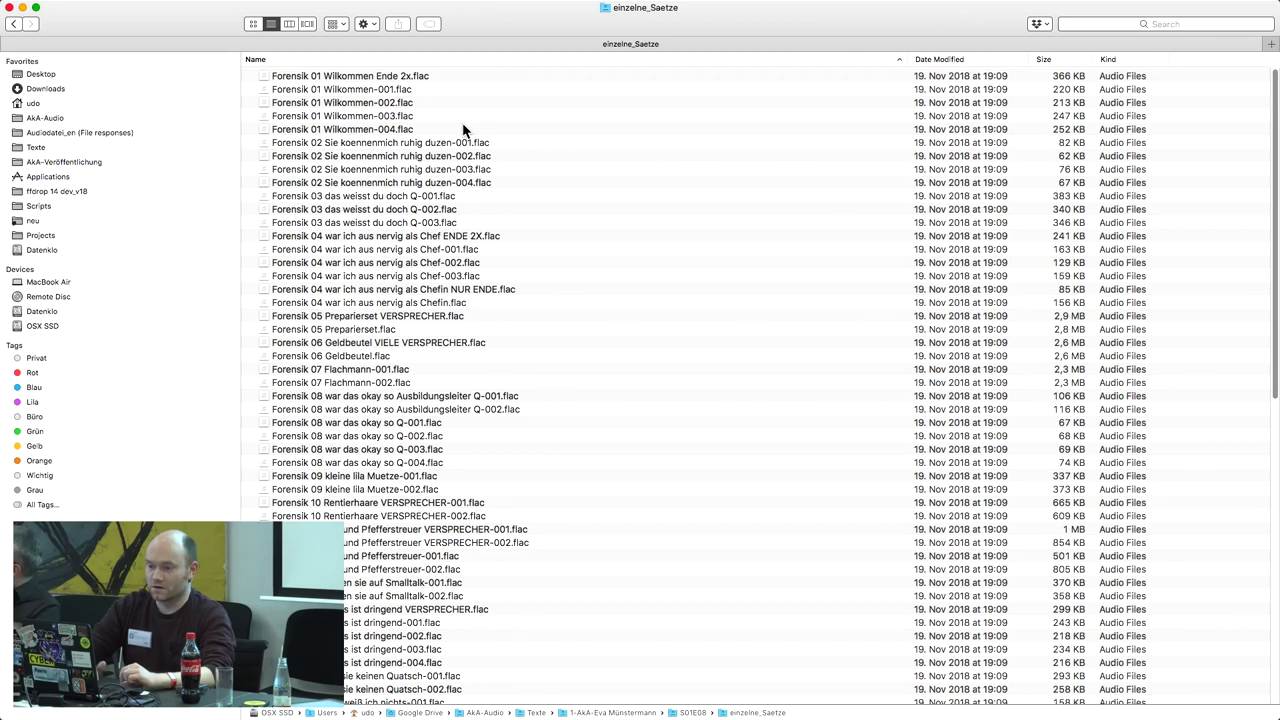
Preview takes 002 to 004 of "Forensik 02 Sie koennenmich ruhig duzen" one after another.
left_click(410, 157)
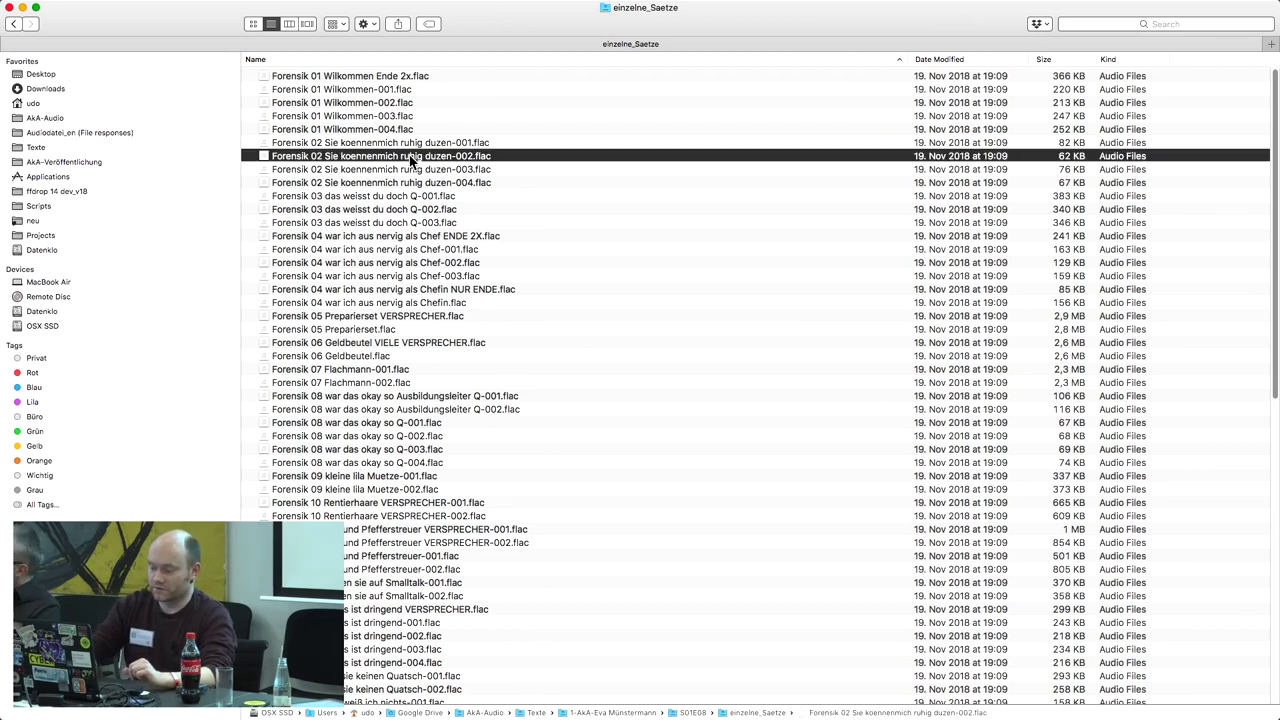
key("space")
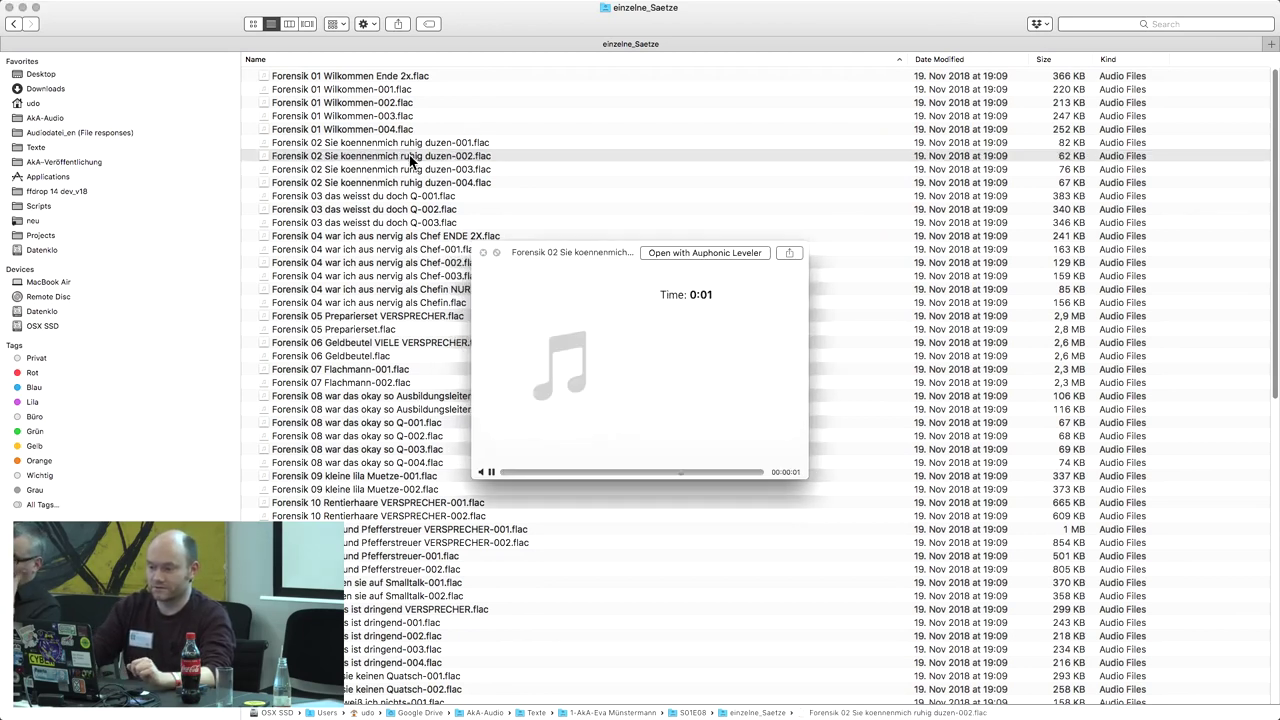
key("Down")
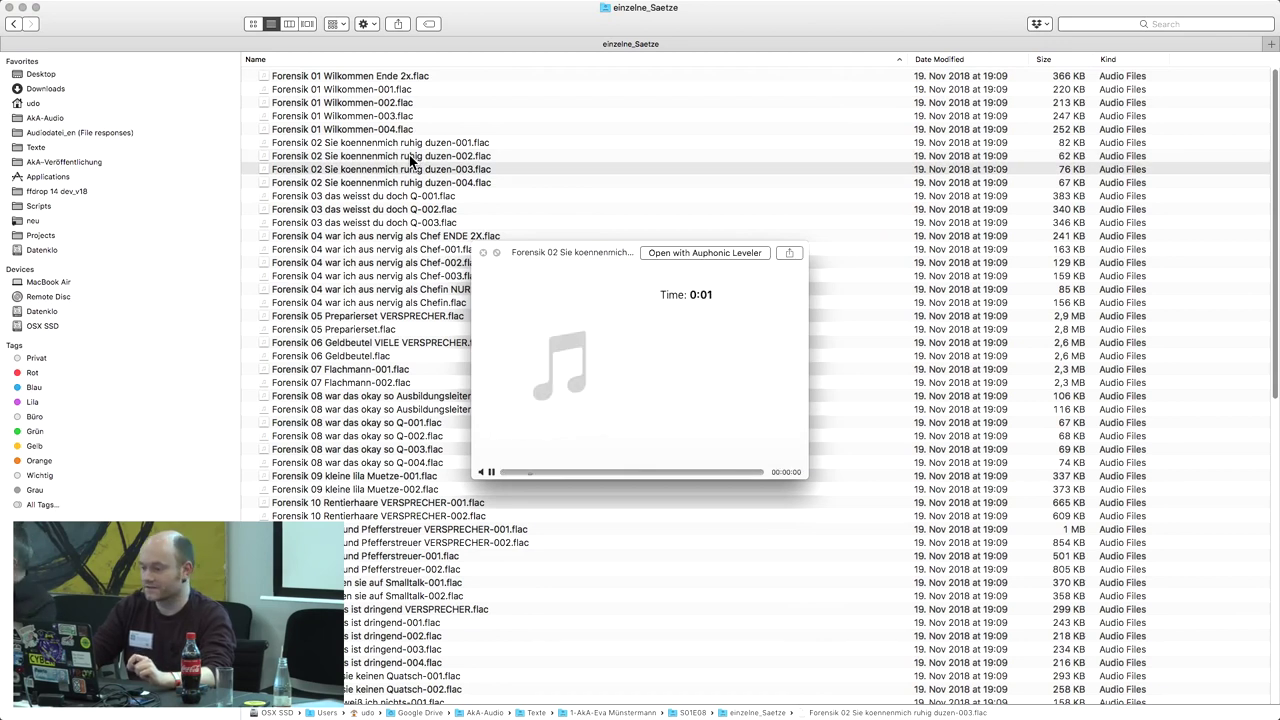
key("Down")
key("space")
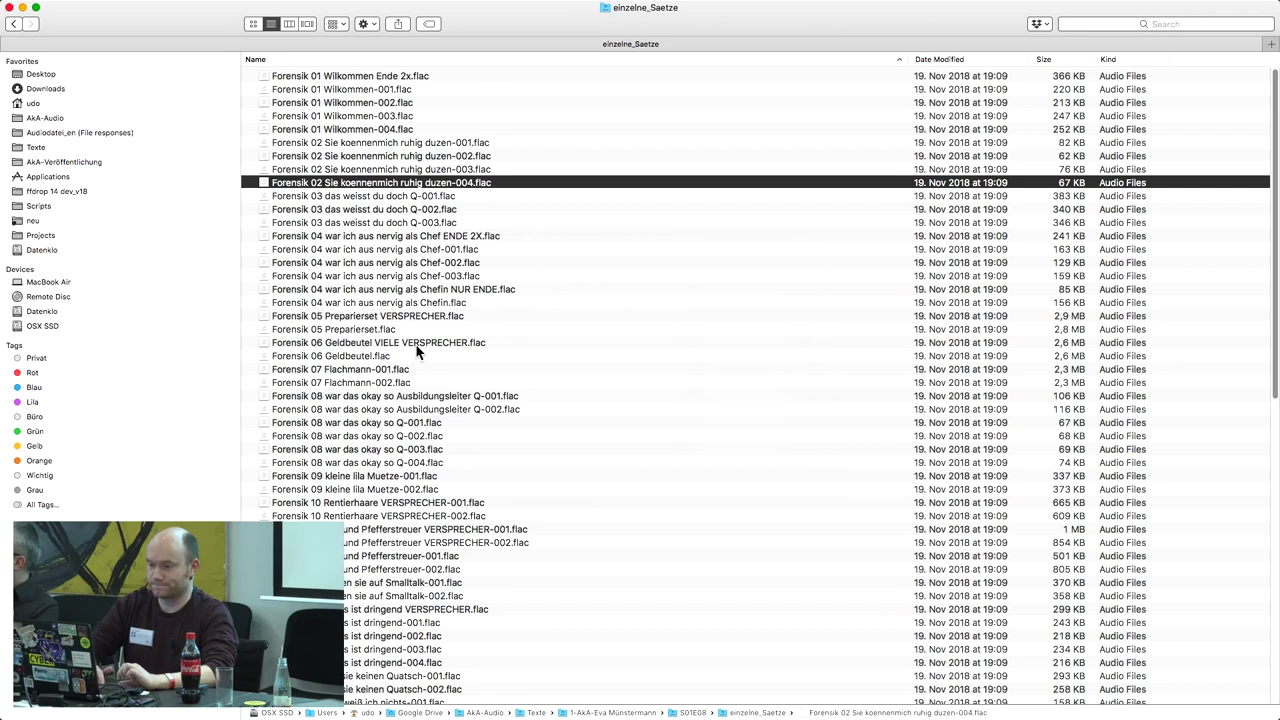
Close the folder window, return to the Loudness project in REAPER and make the track area taller.
left_click(9, 8)
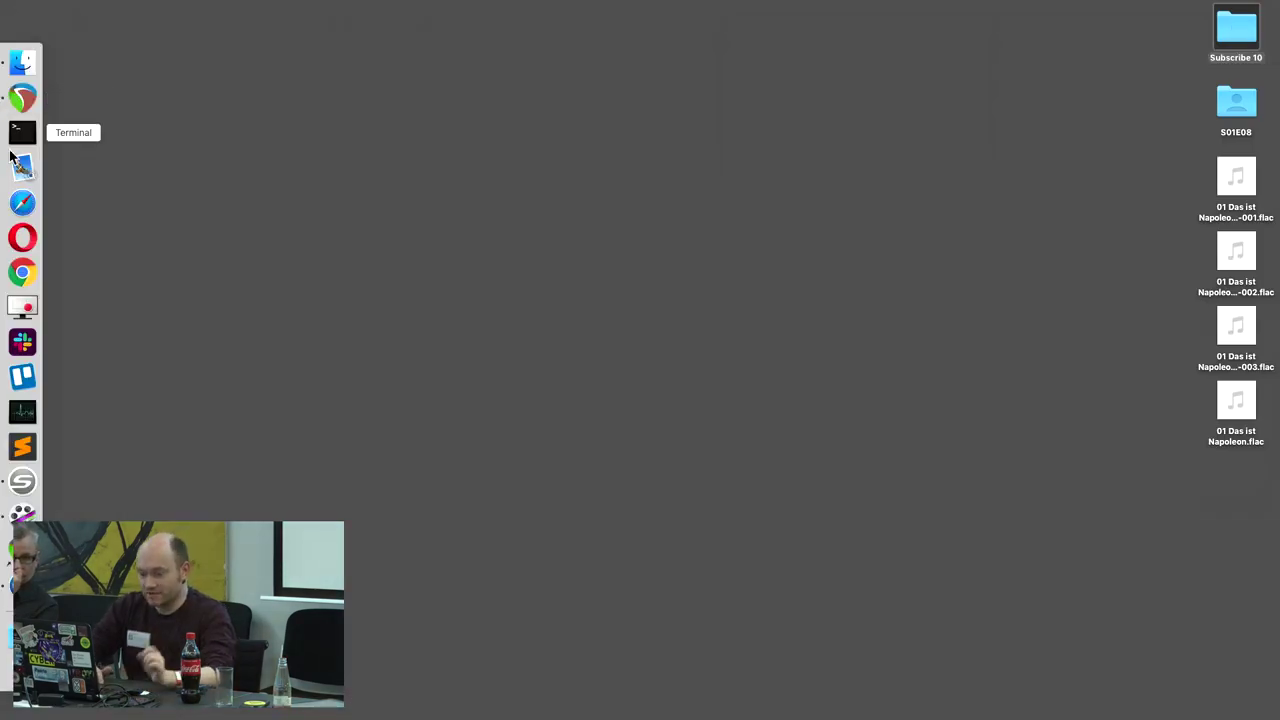
left_click(24, 104)
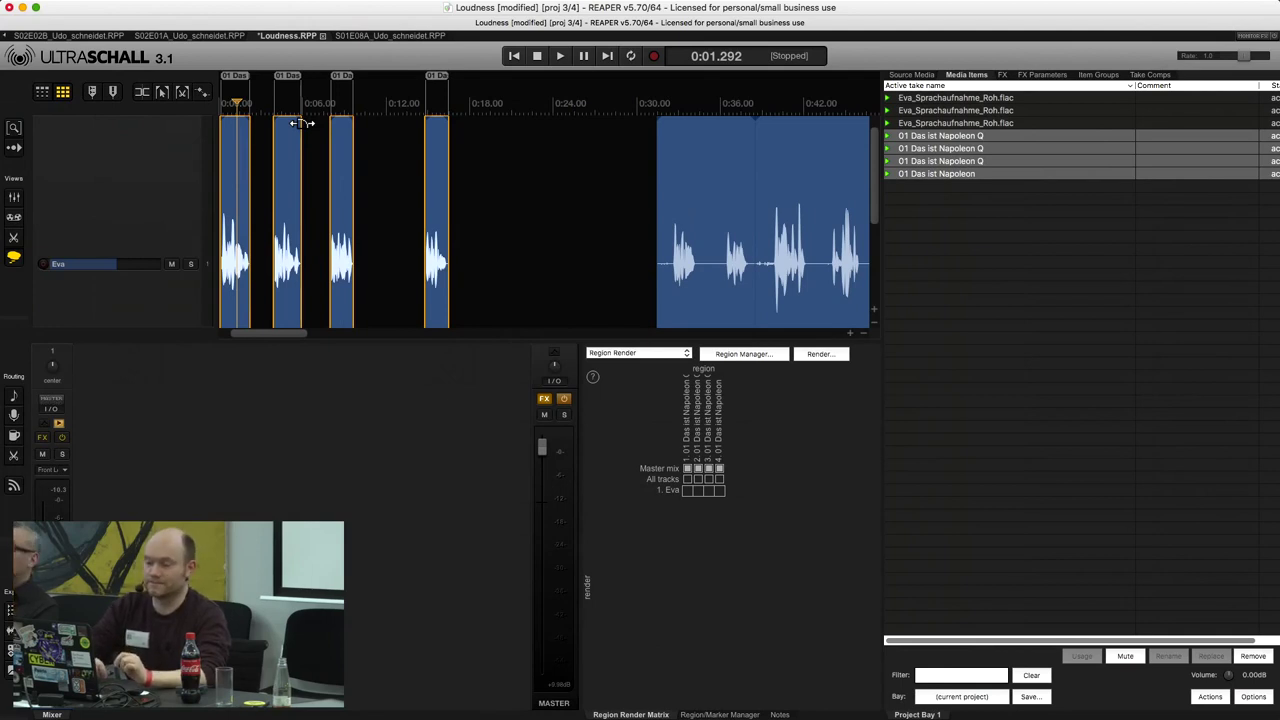
left_click_drag(314, 340, 337, 480)
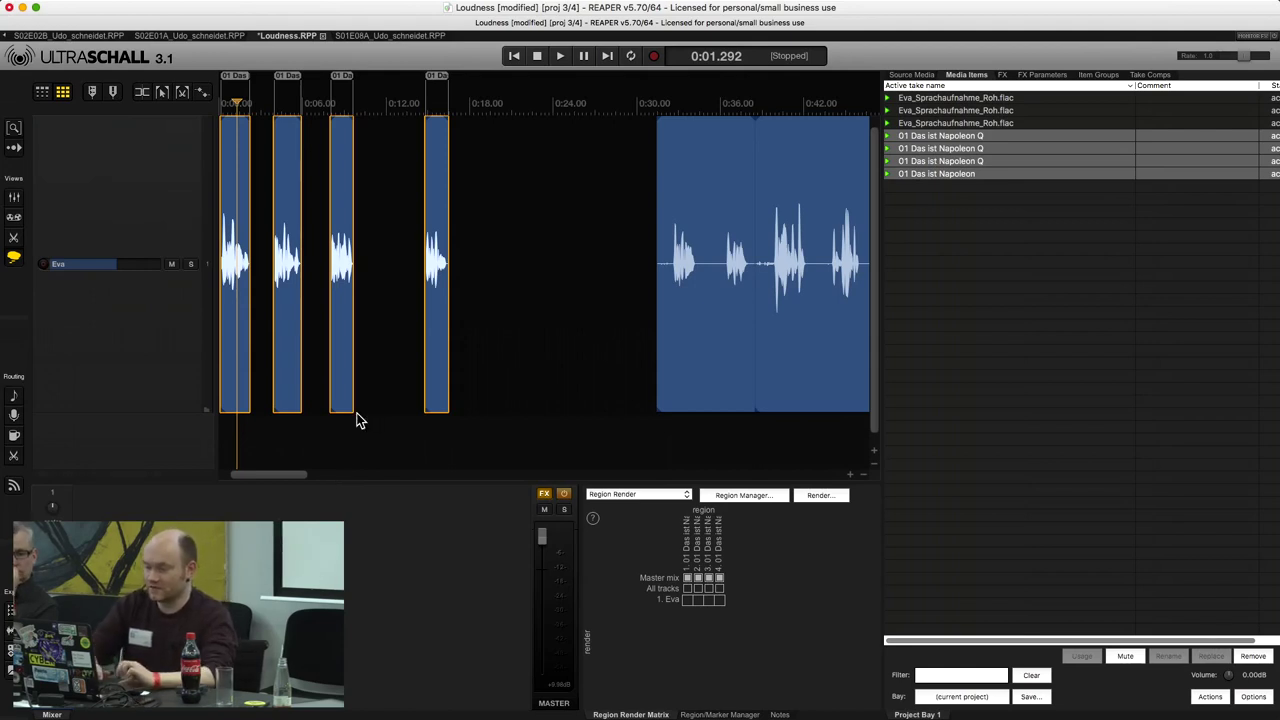
Open S02E02.RPP from AkA-Audio's Schnitt/S02E02/S02E02 folder in a new project tab.
key("super+o")
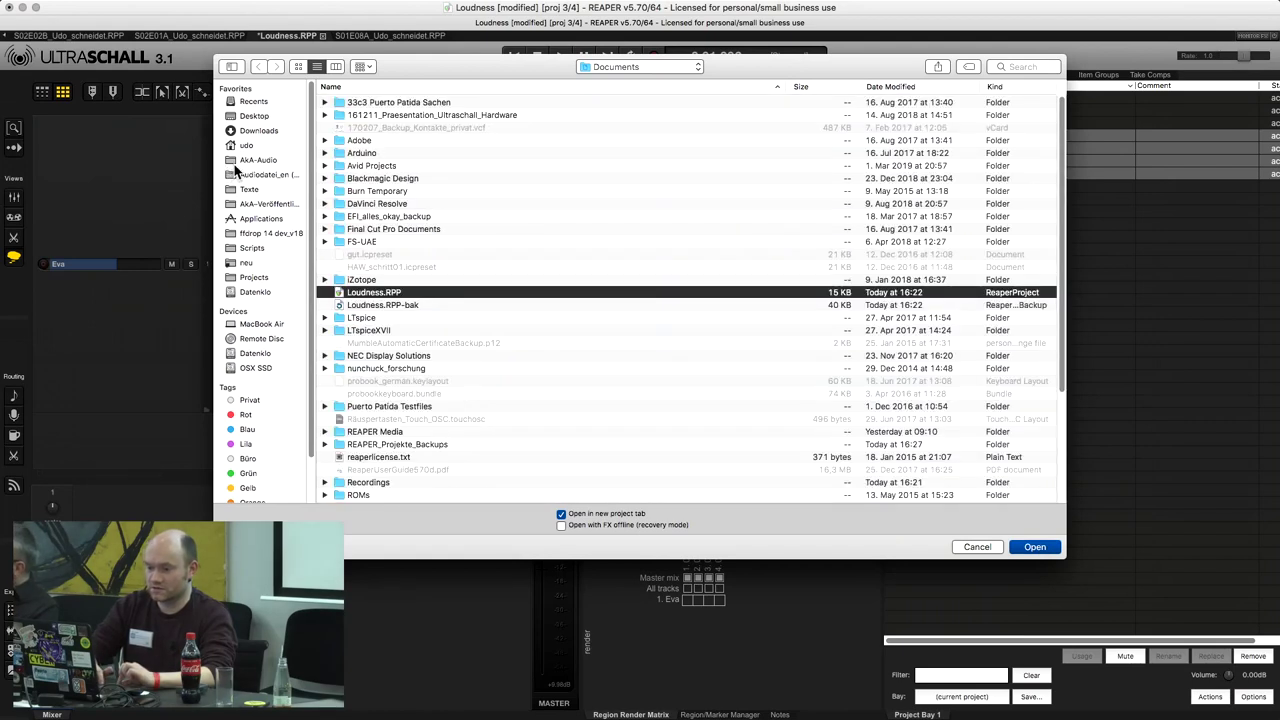
left_click(240, 161)
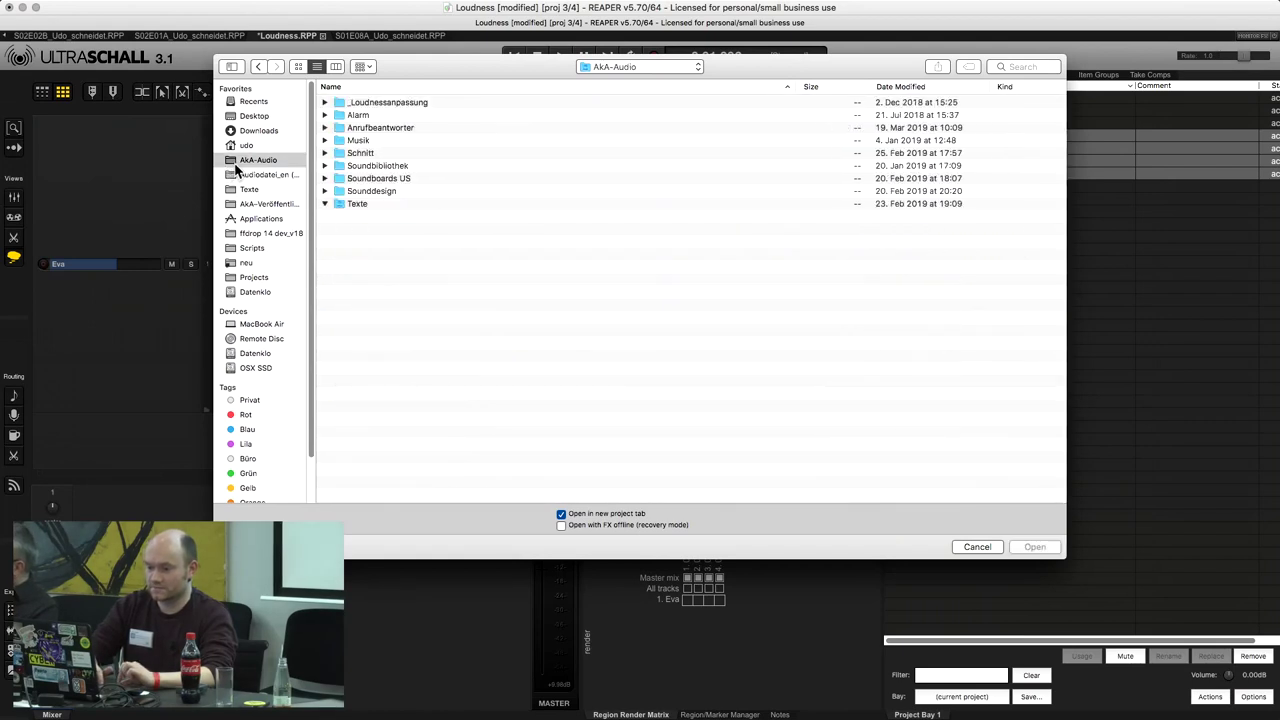
left_click(325, 203)
left_click(324, 153)
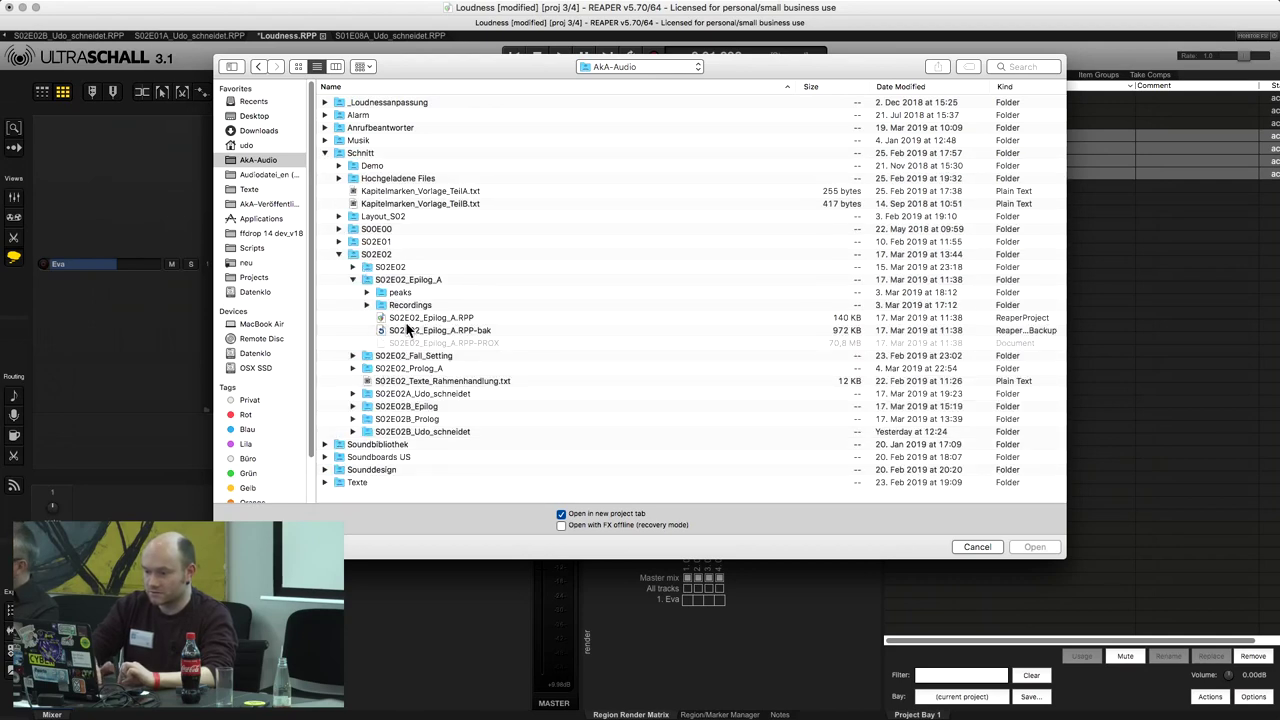
left_click(352, 267)
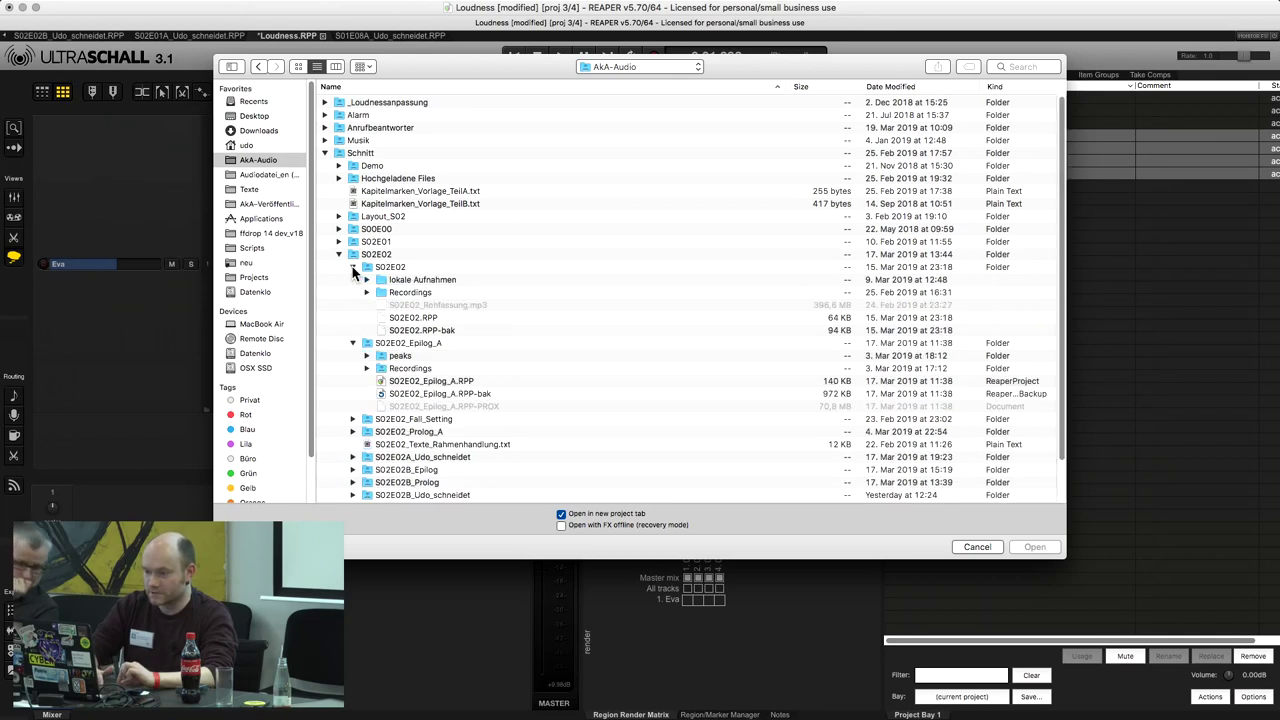
double_click(399, 318)
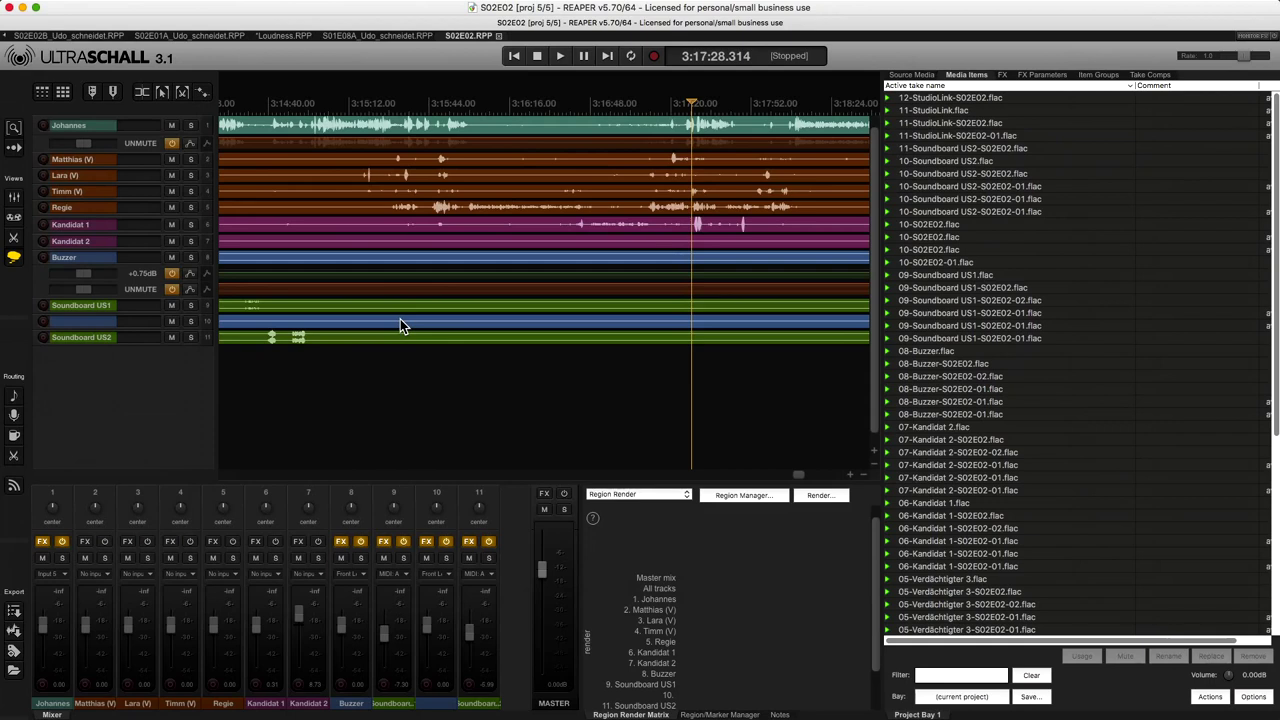
Show the whole S02E02 project in the timeline and set the edit cursor to the project start.
left_click(408, 364)
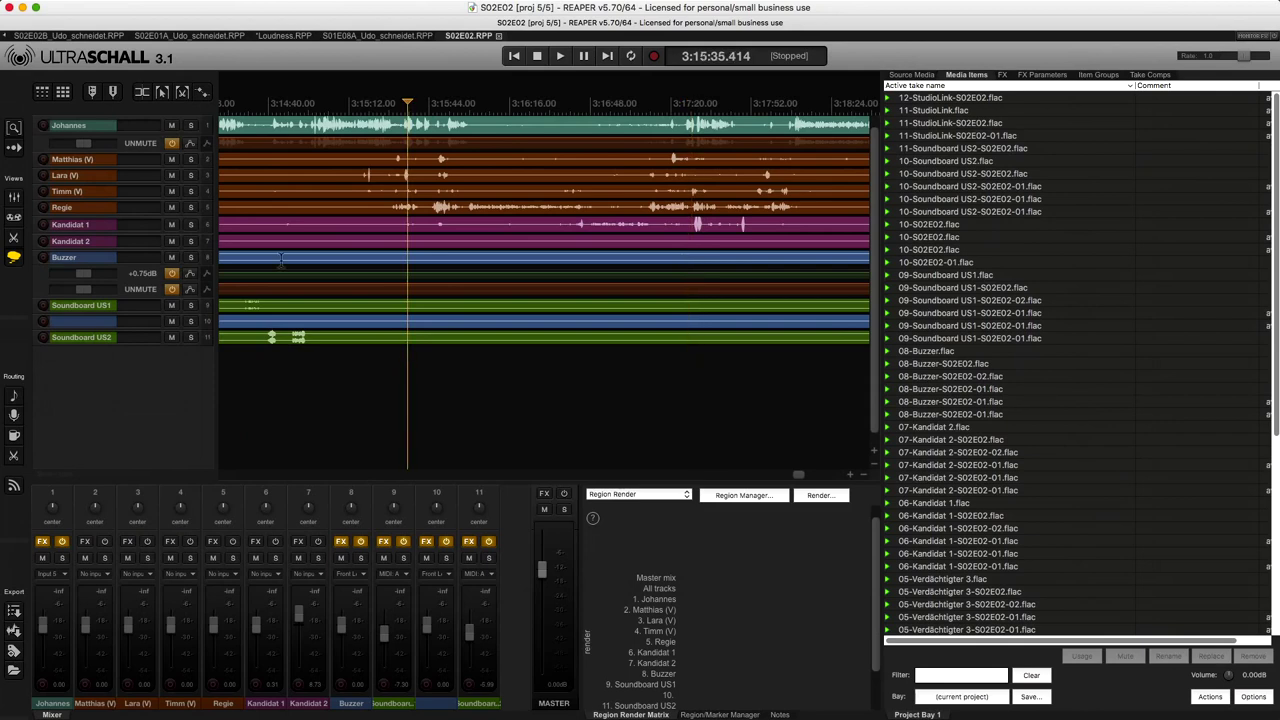
left_click(14, 147)
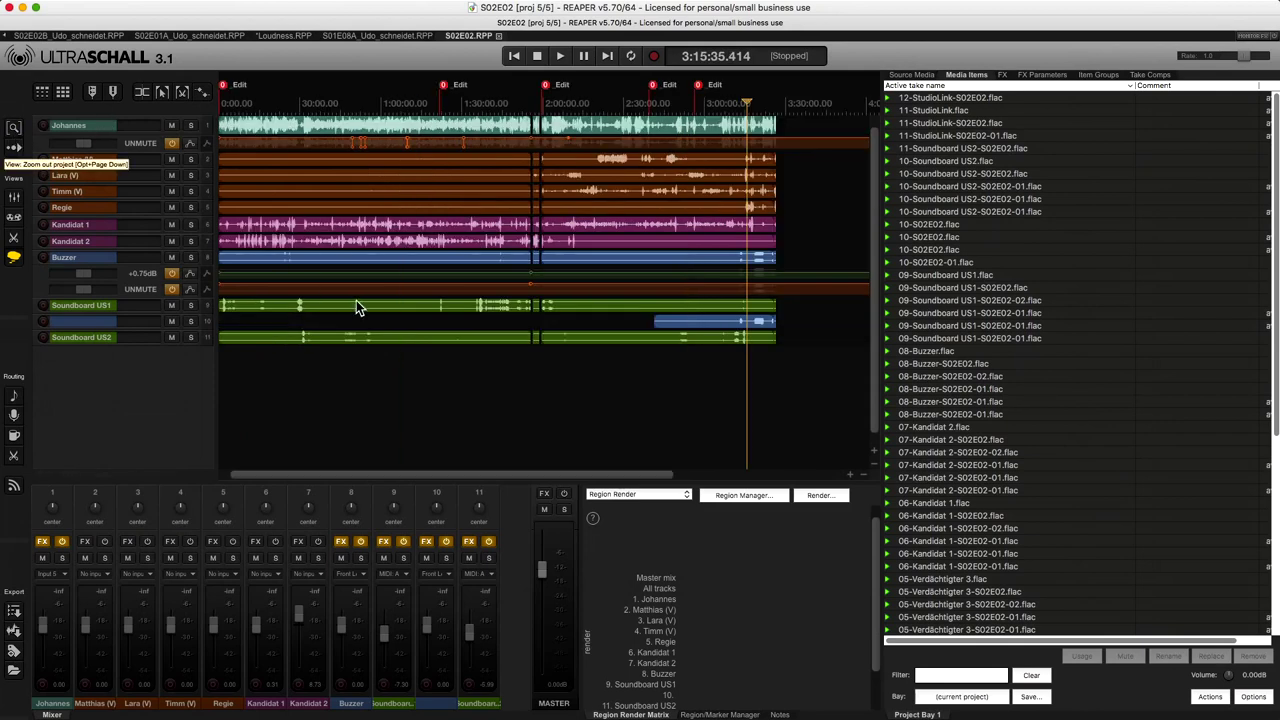
left_click(393, 387)
key("Home")
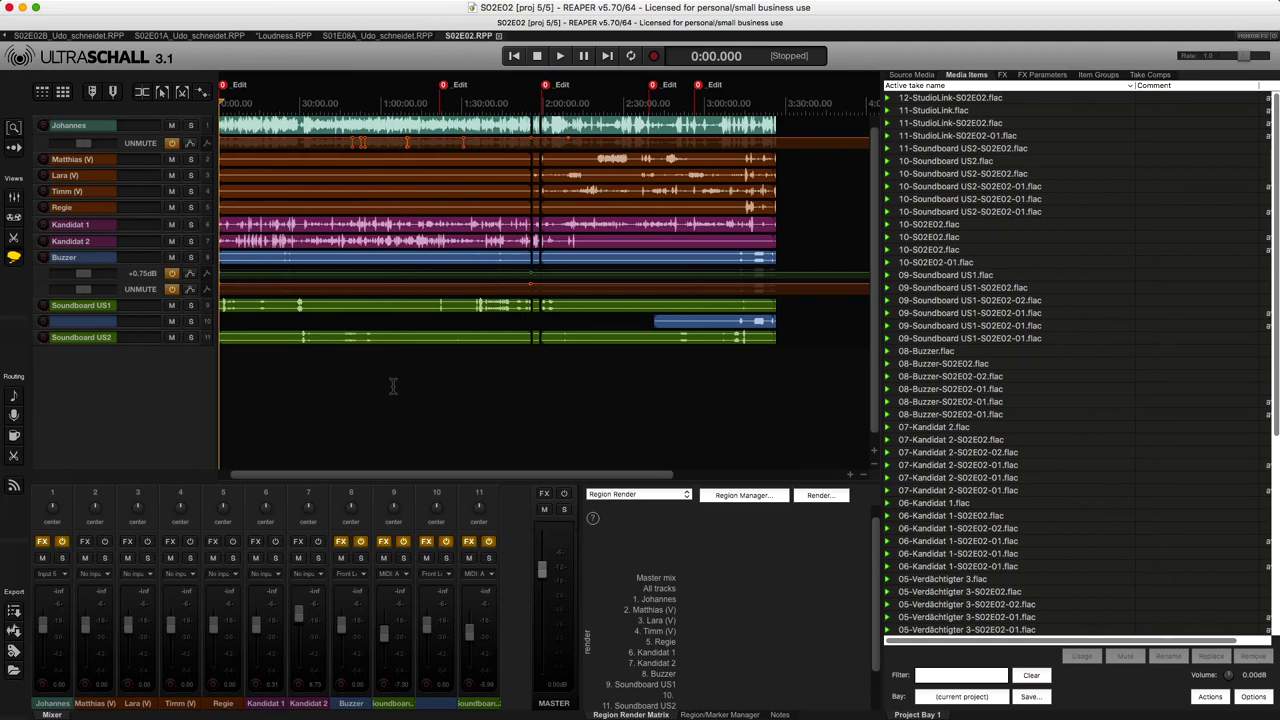
left_click(776, 106)
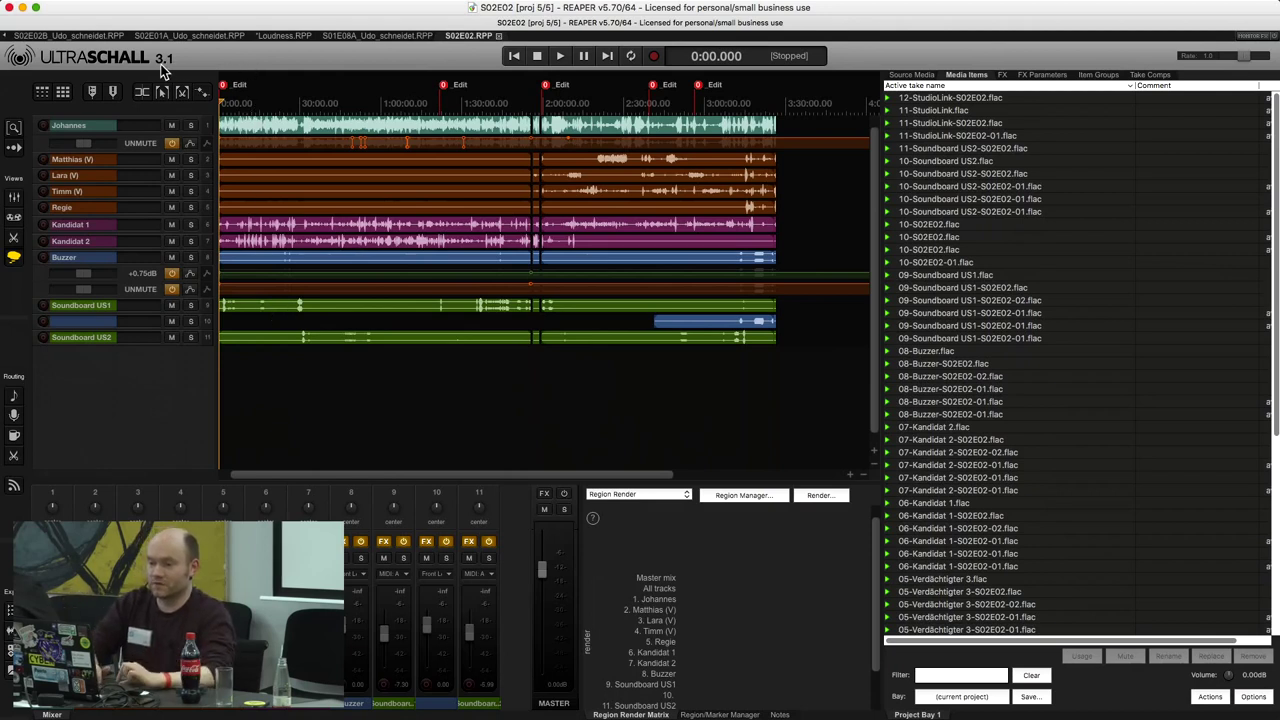
Switch to the S02E01A project and inspect its cut tracks, from the full timeline to a closer view around 15:04.
left_click(190, 36)
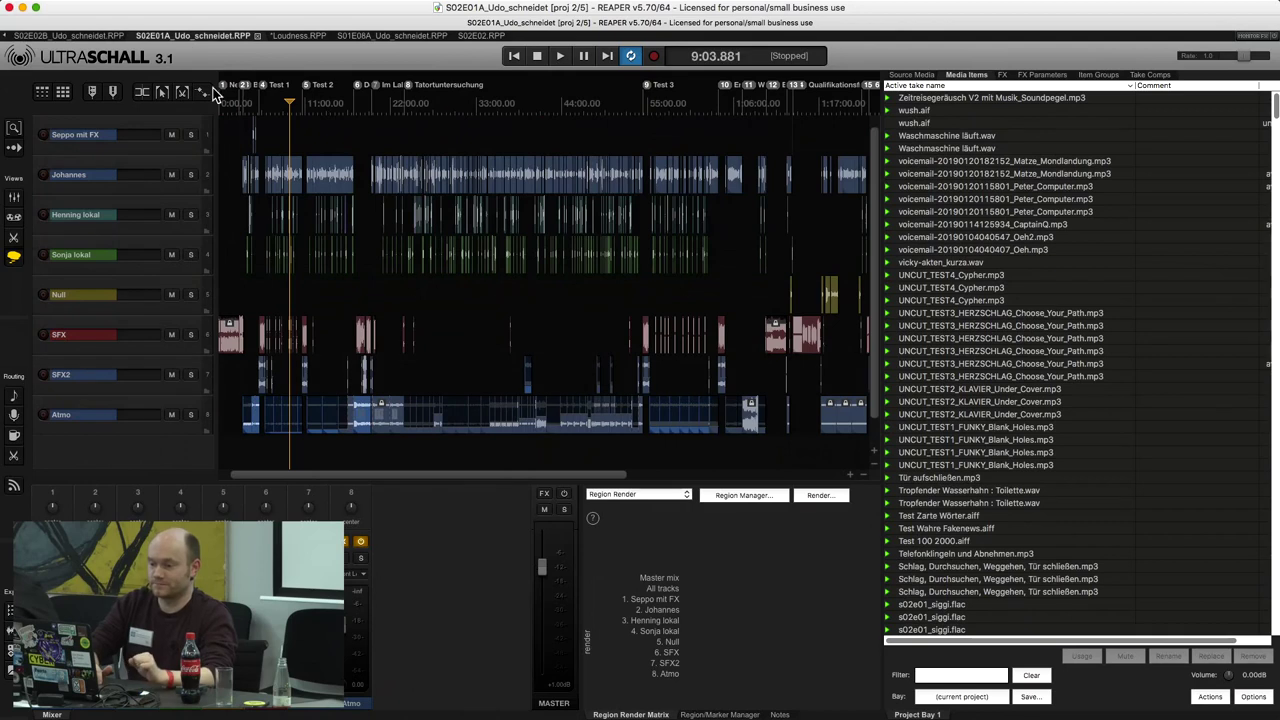
left_click(336, 289)
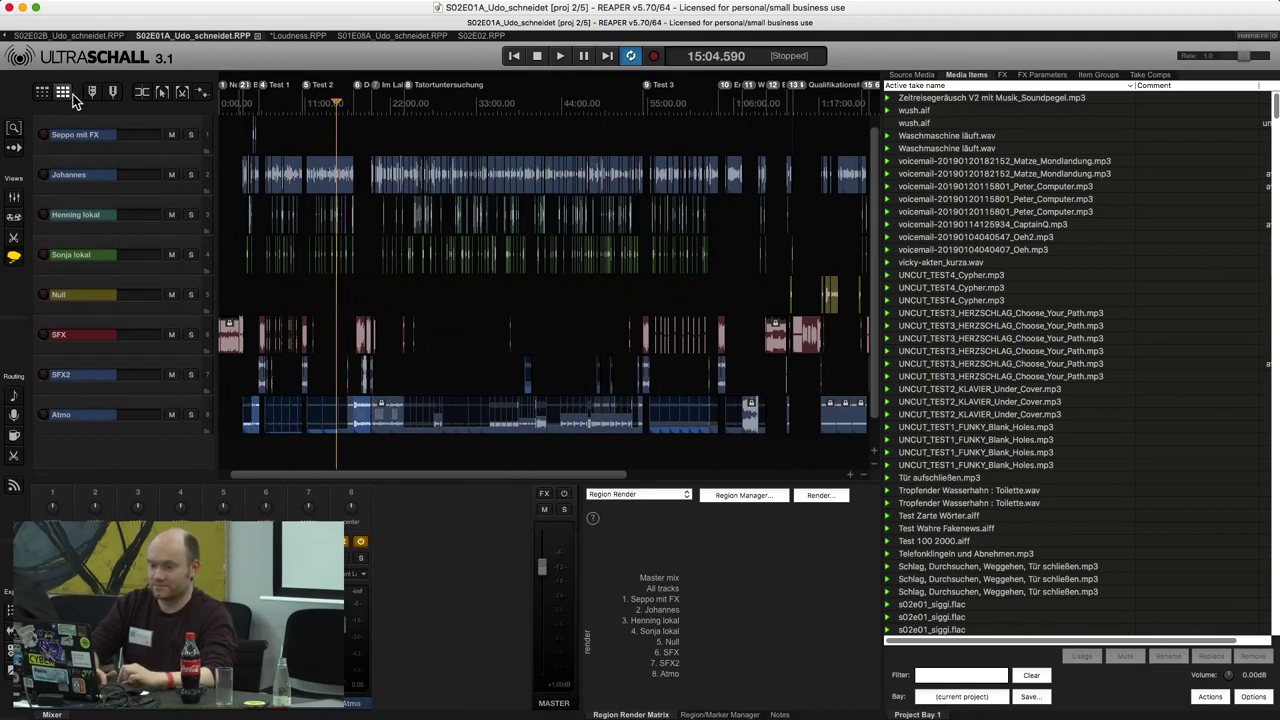
left_click(14, 128)
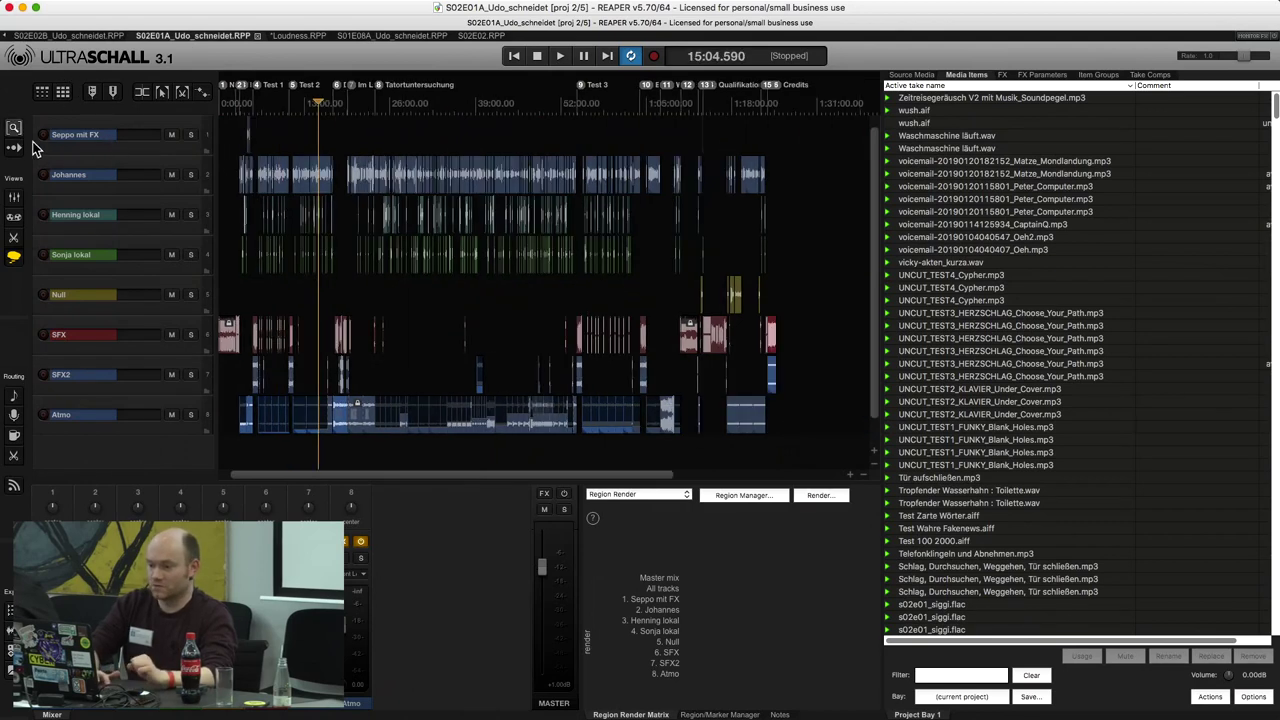
scroll(87, 192, "up", 5)
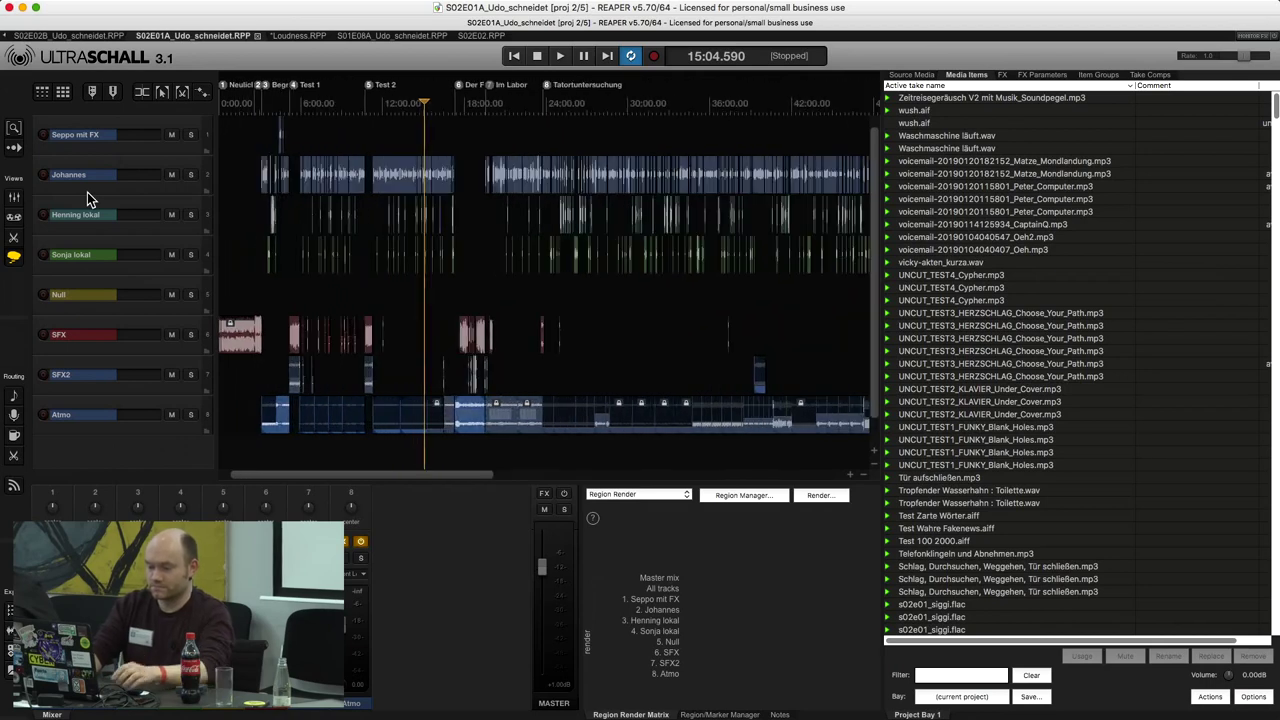
Highlight all items in the S02E01A project, clear the selection and show the opening section with the edit cursor at the project start.
key("super+a")
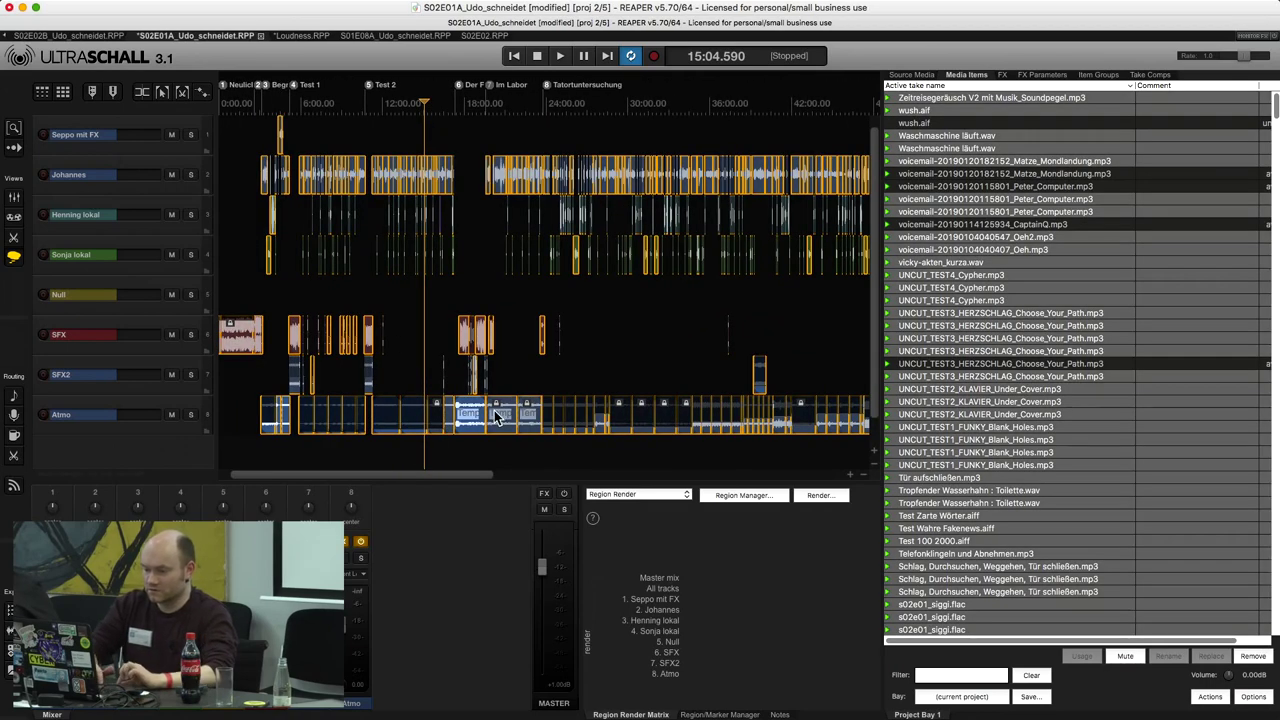
left_click(510, 412)
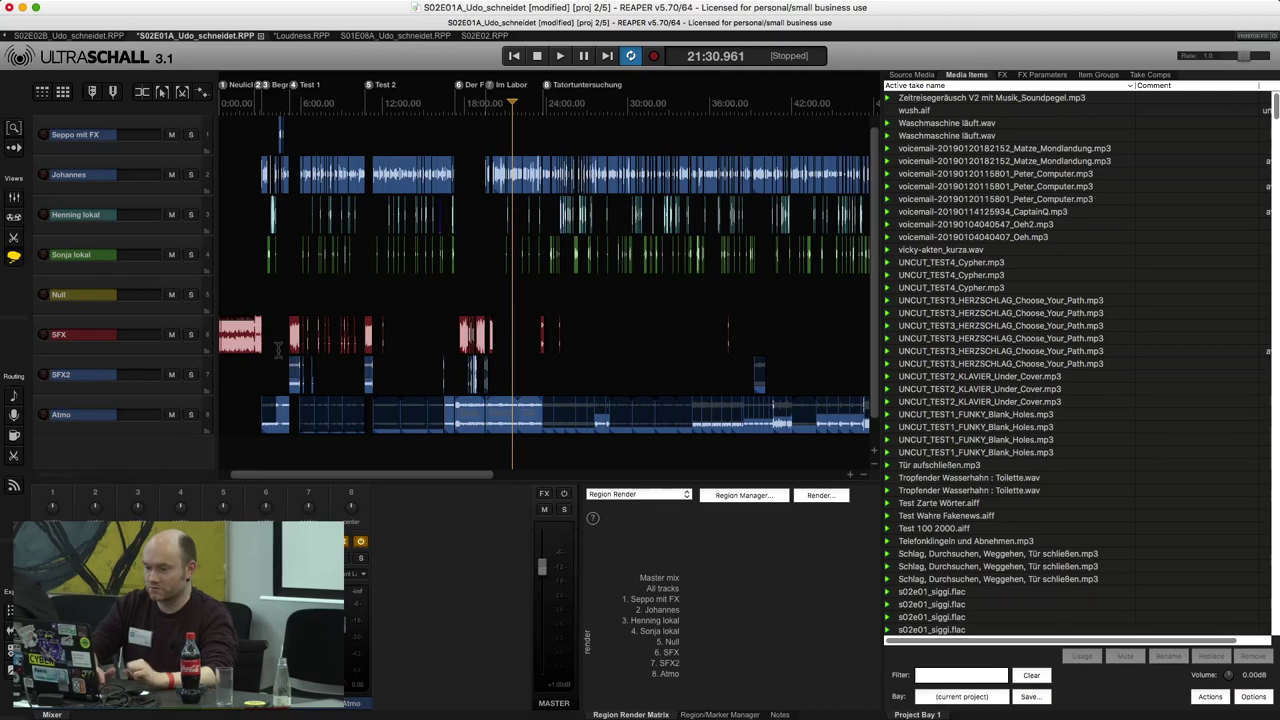
left_click(242, 288)
scroll(242, 288, "up", 10)
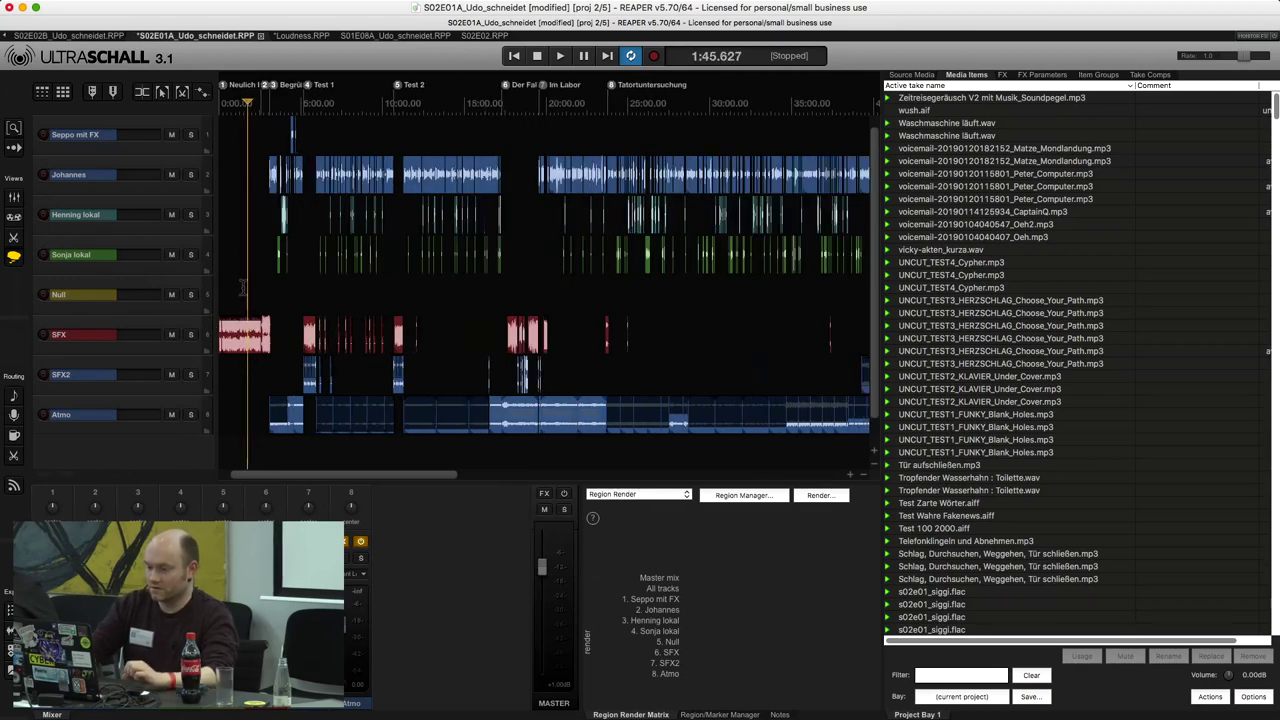
key("Home")
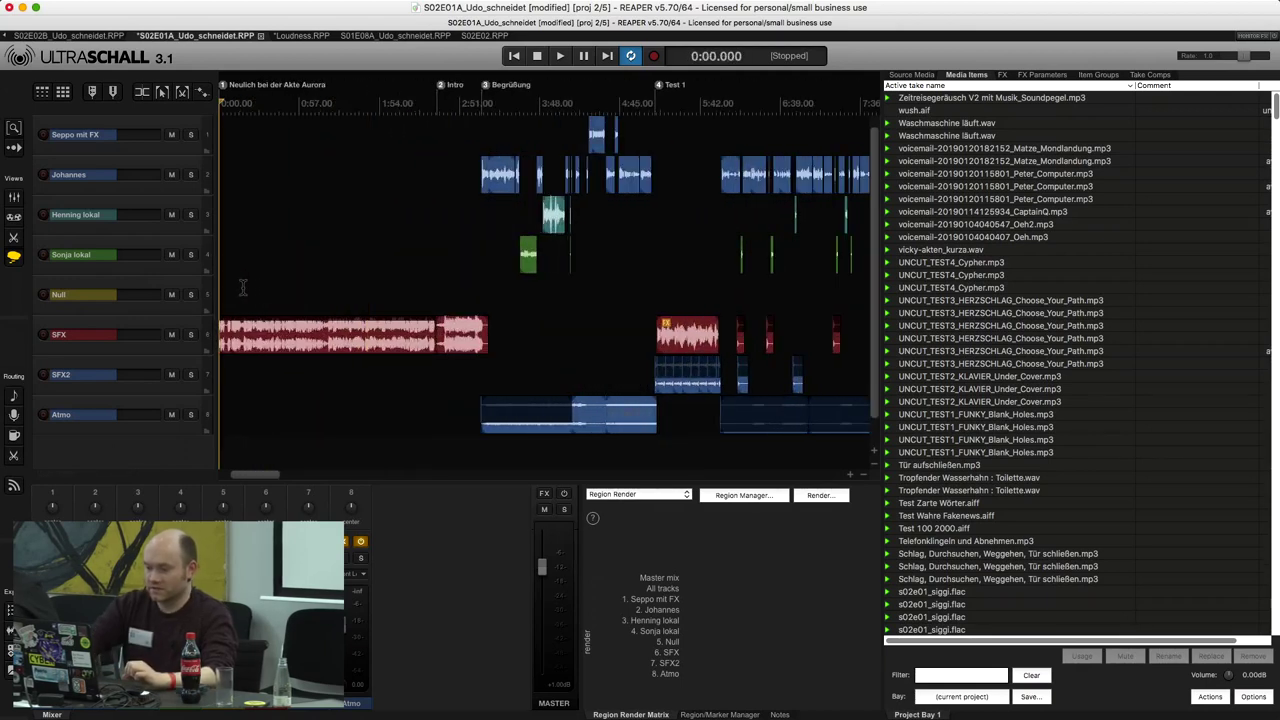
Play the episode opening from the project start with the master fader raised, lower it to about +6.45 dB, and pause playback.
mouse_move(543, 563)
left_click_drag(543, 563, 545, 539)
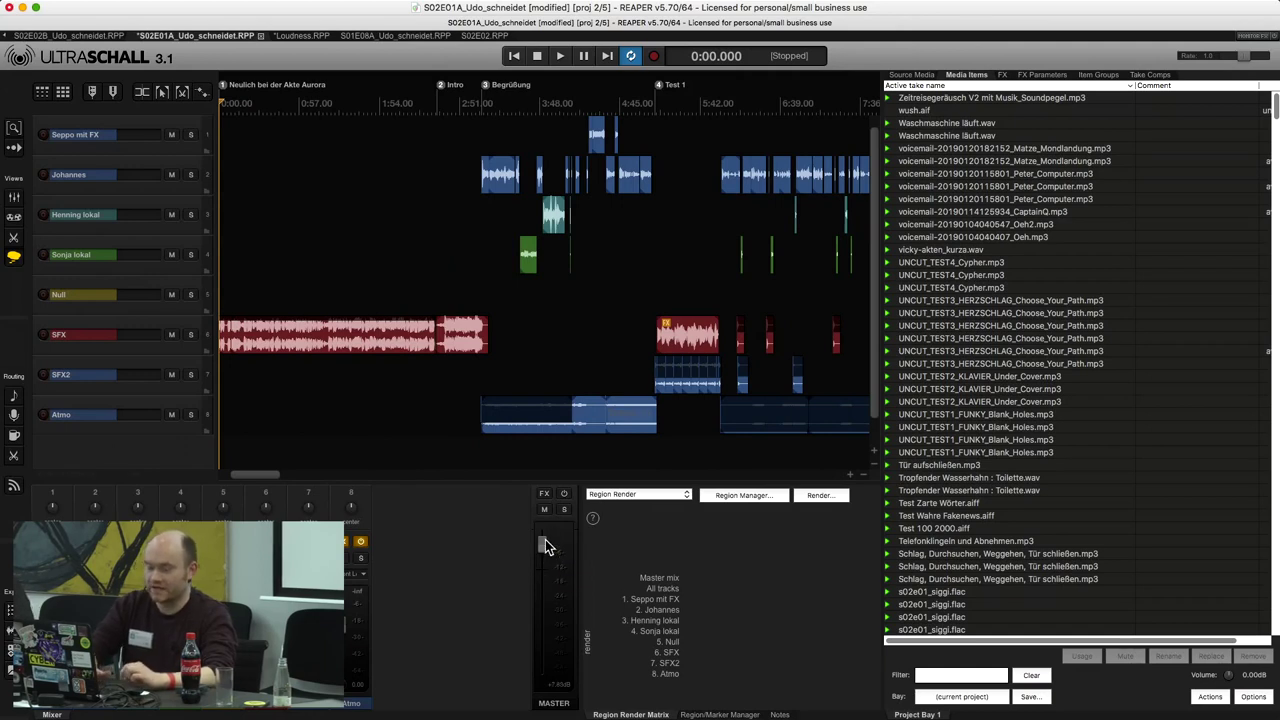
key("space")
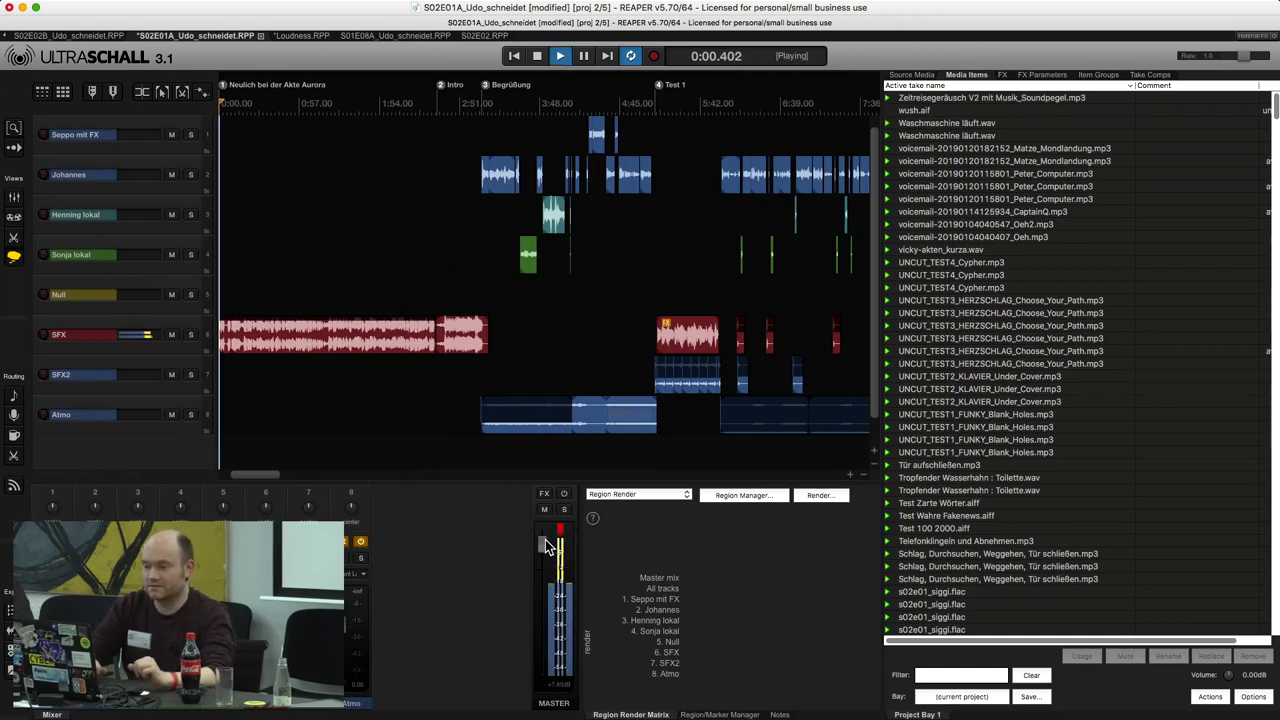
left_click_drag(546, 545, 545, 557)
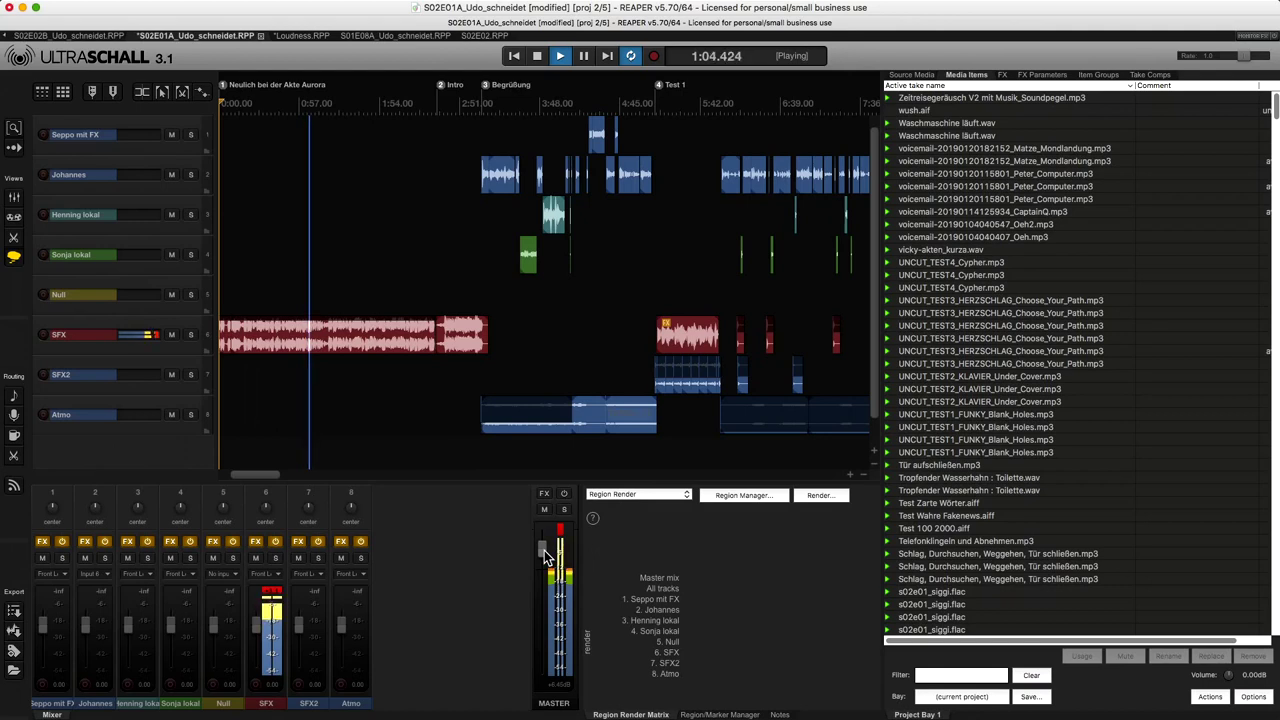
key("space")
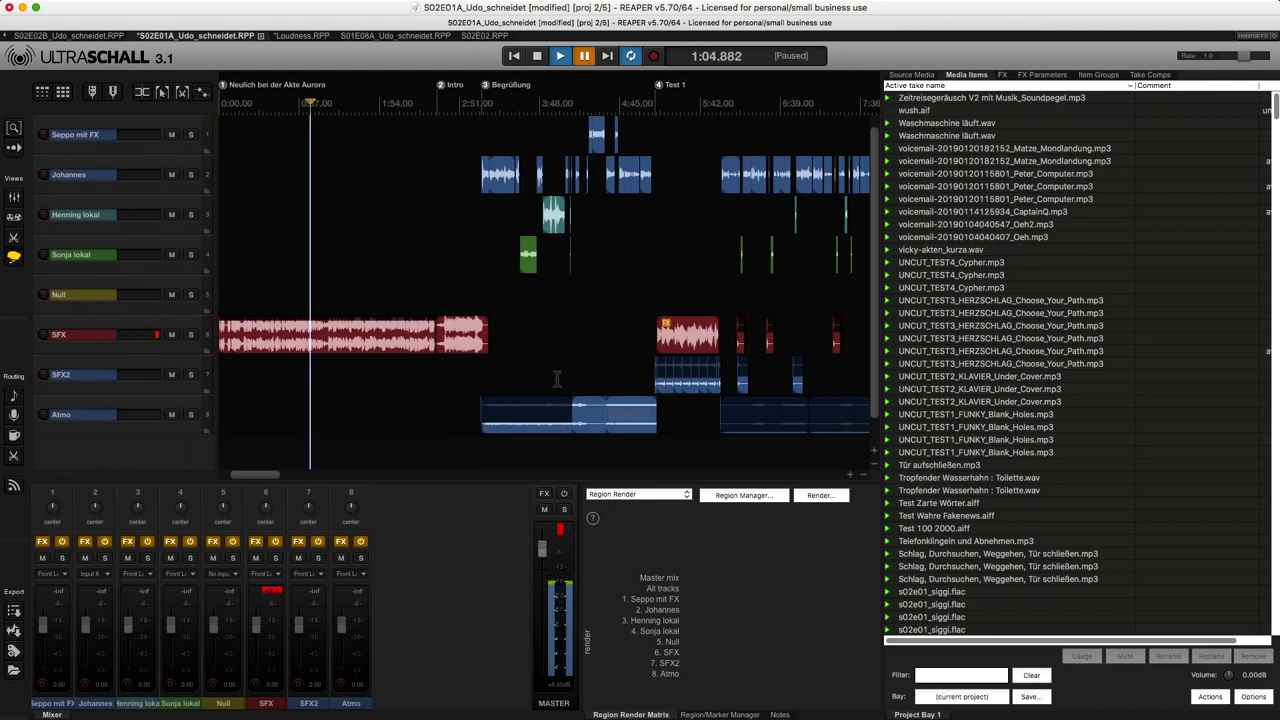
Play briefly from the Begrüßung marker, pause, place the cursor at about 4:41 and view the timeline up to the Der Fall marker.
left_click(481, 292)
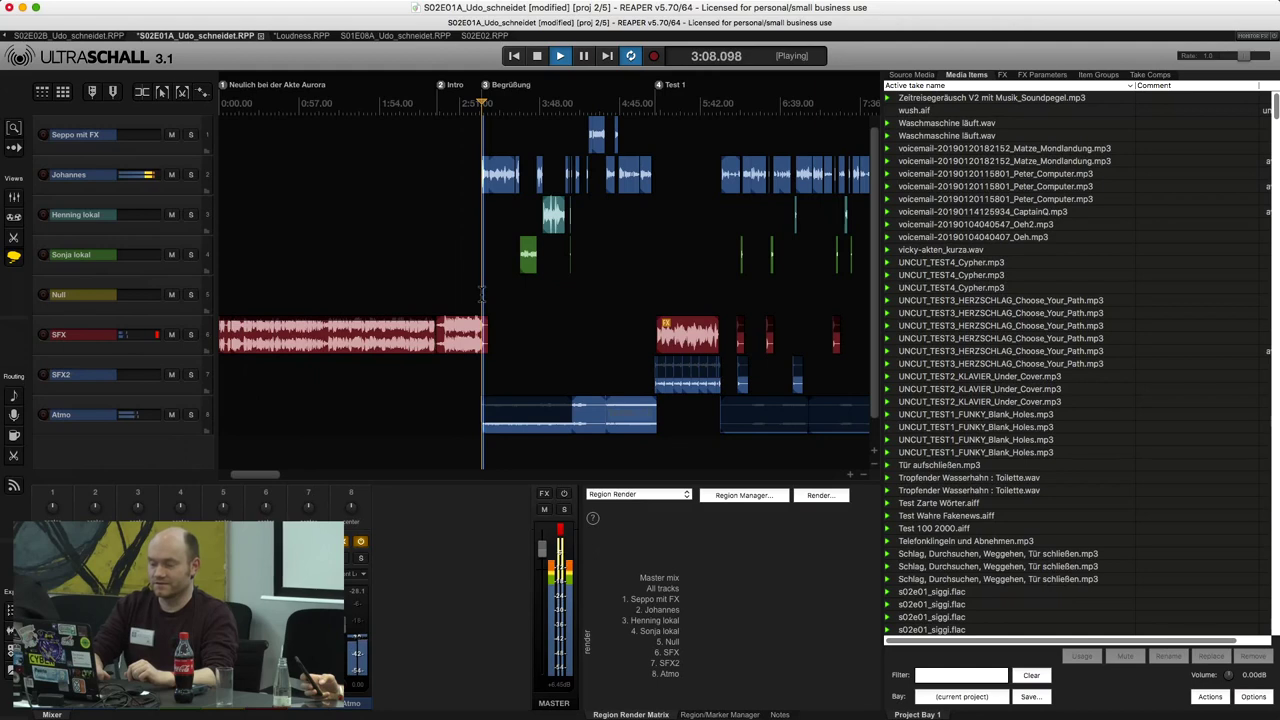
key("space")
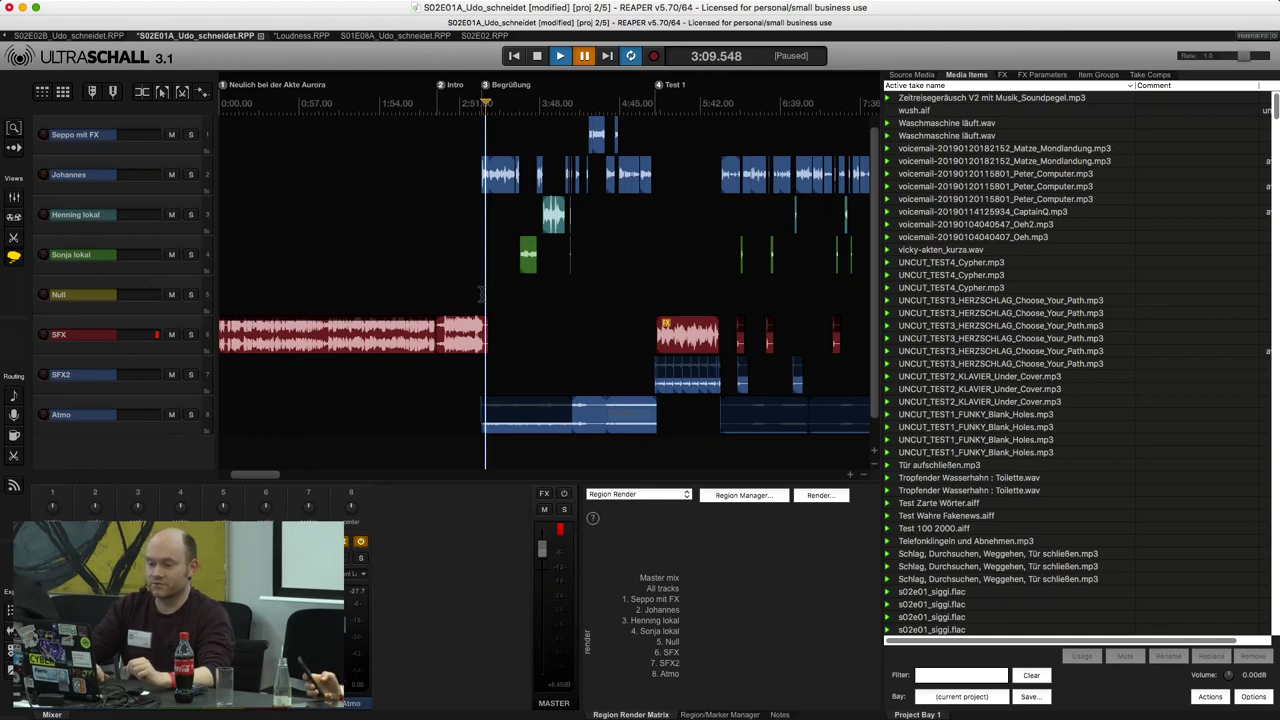
left_click(614, 276)
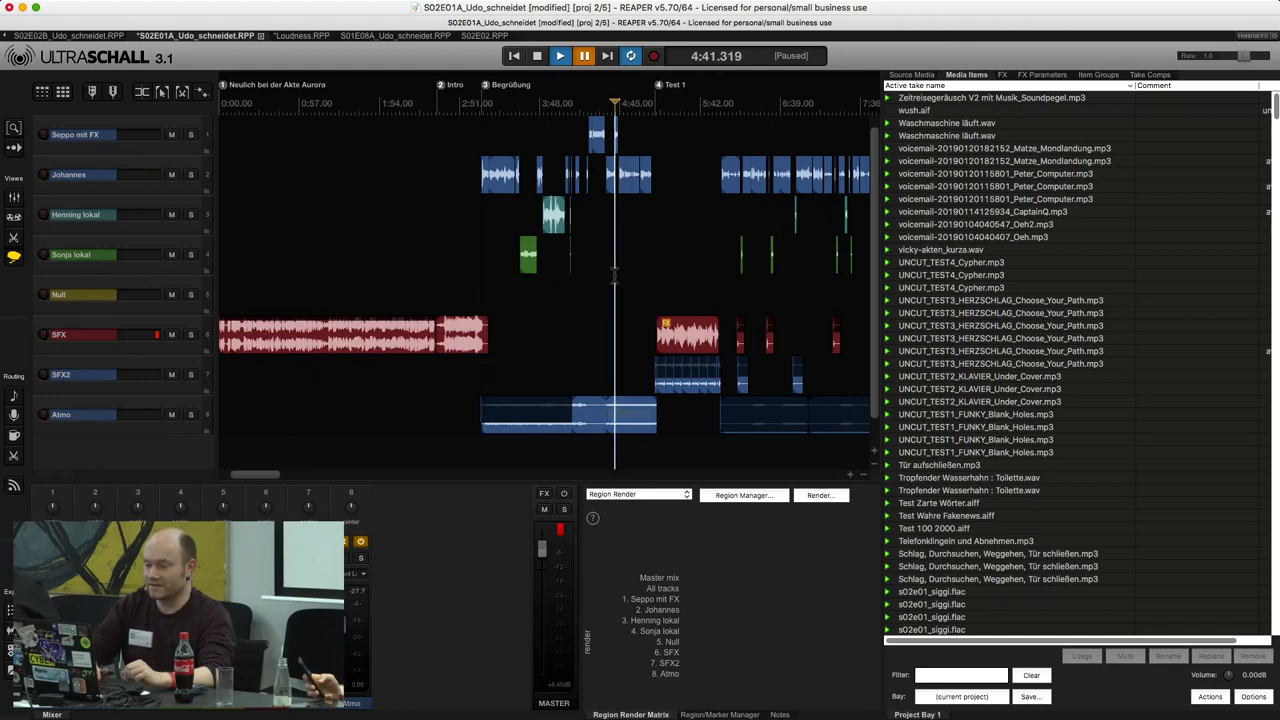
scroll(614, 276, "down", 6)
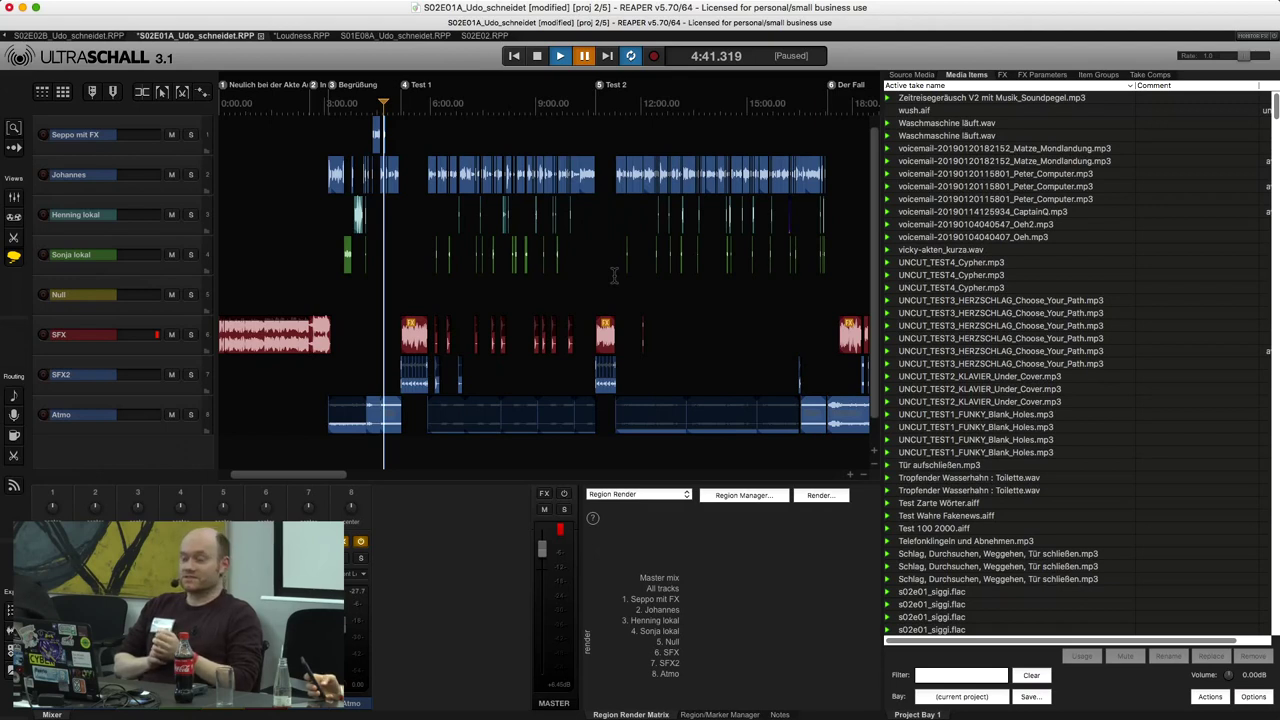
Switch to the desktop and open Restauration.RPP from the 03 Restauration folder inside Subscribe 10.
mouse_move(486, 4)
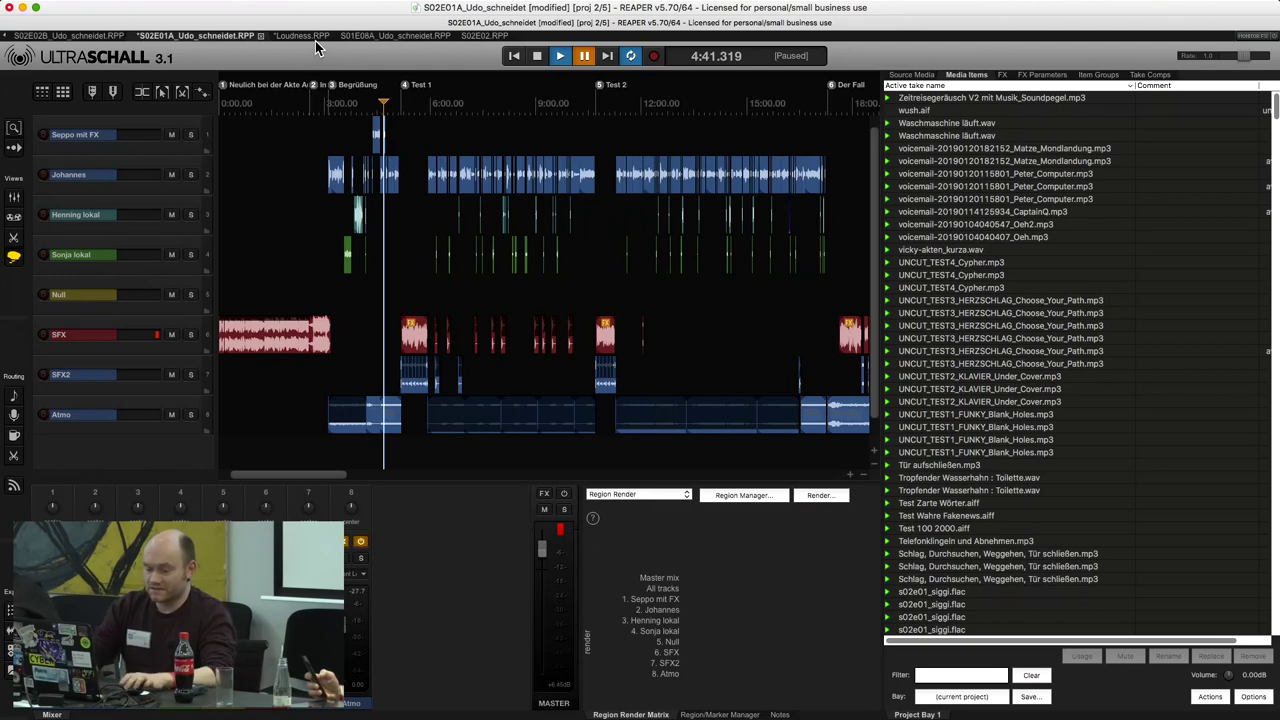
key("ctrl+Right")
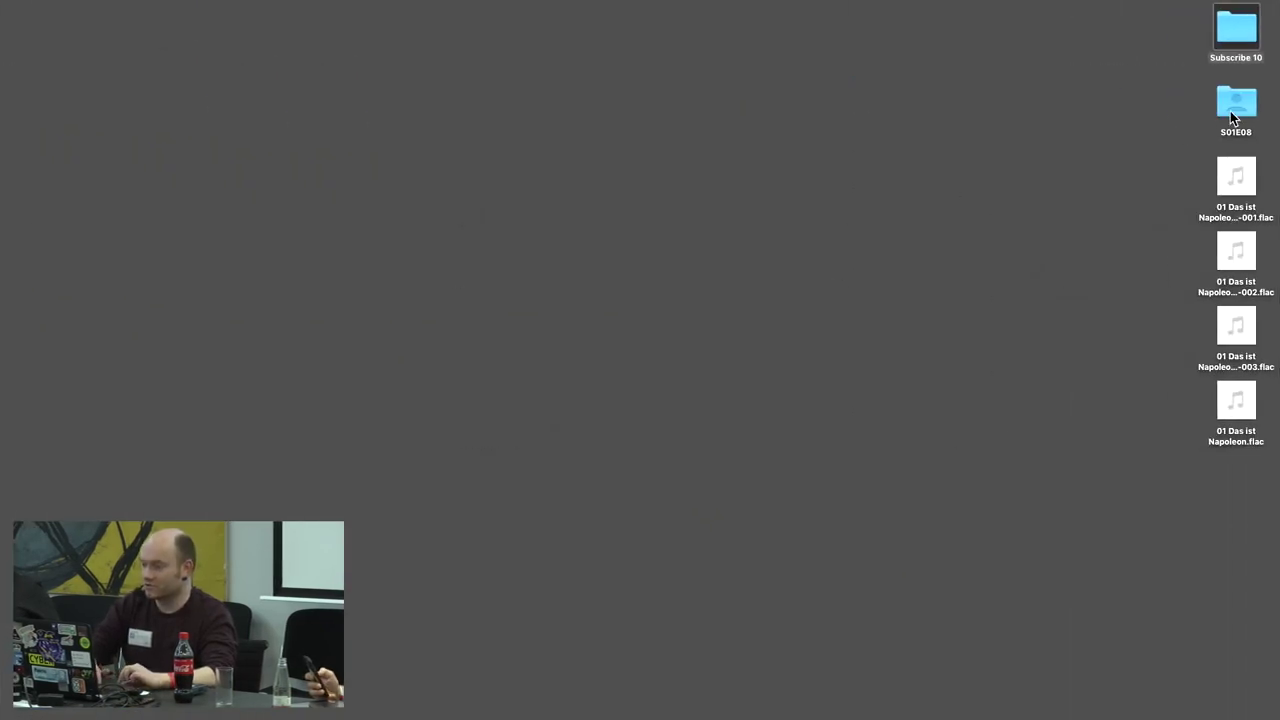
double_click(1237, 40)
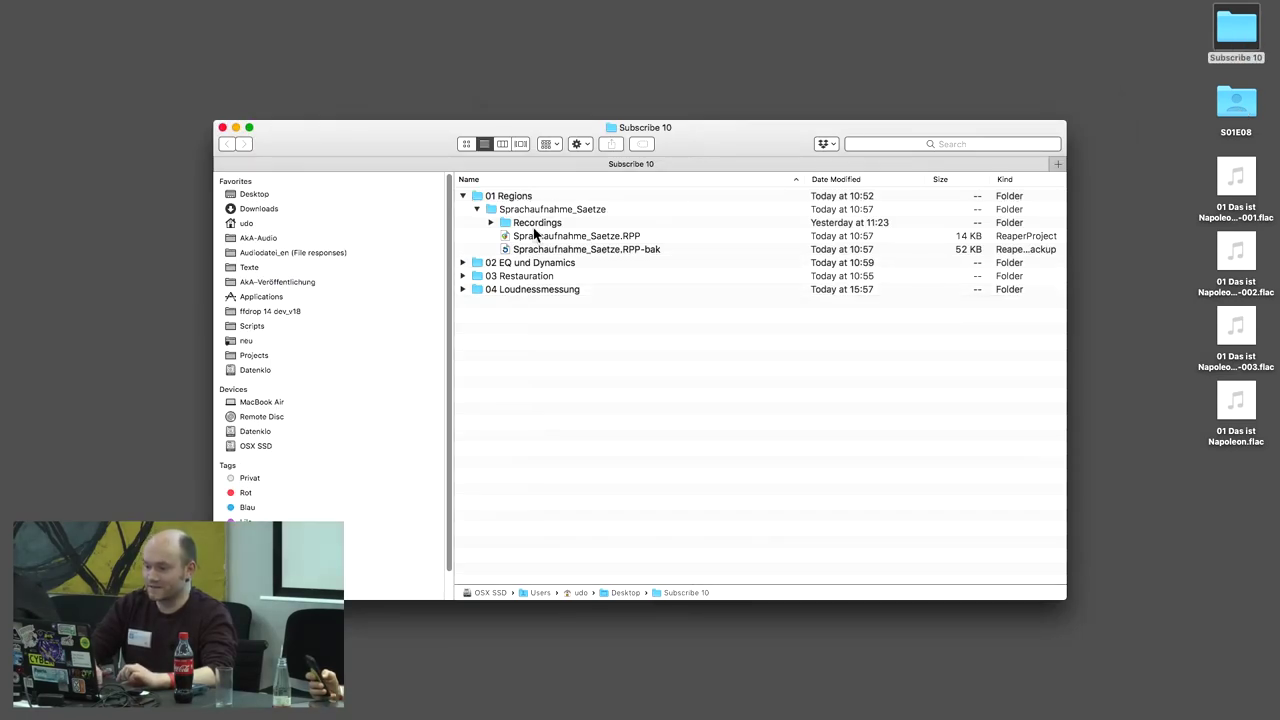
left_click(463, 277)
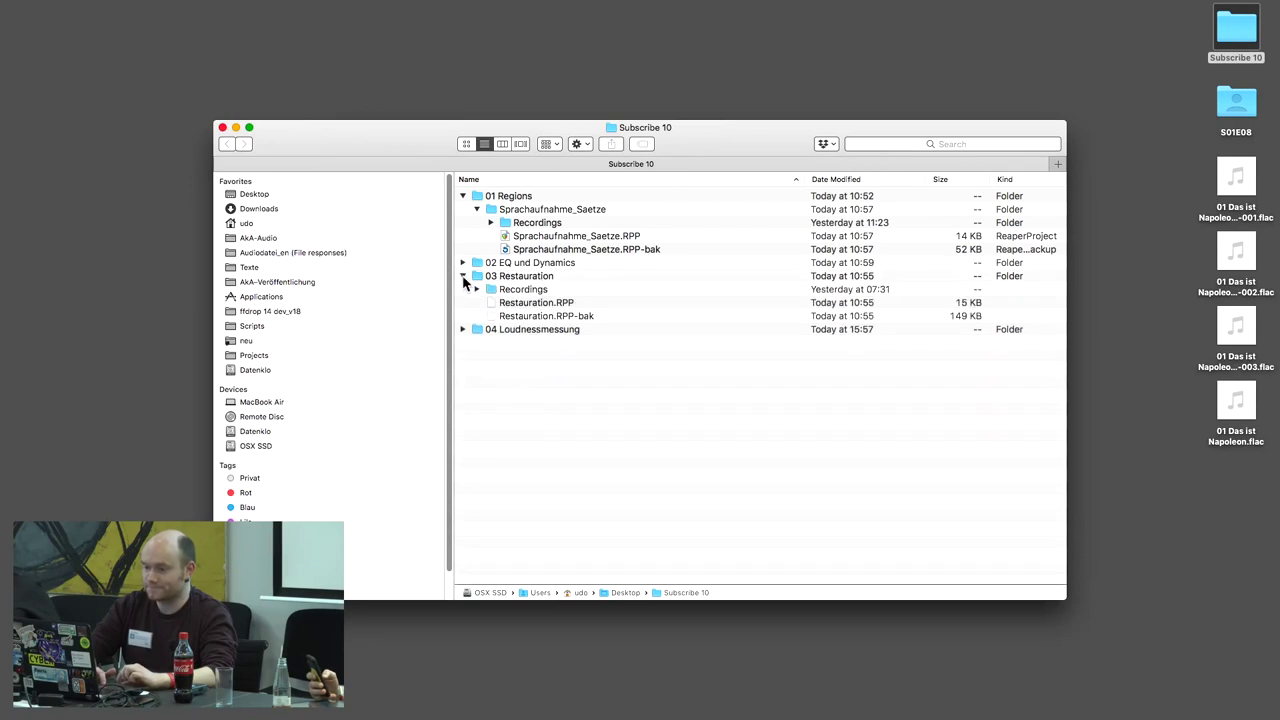
double_click(521, 308)
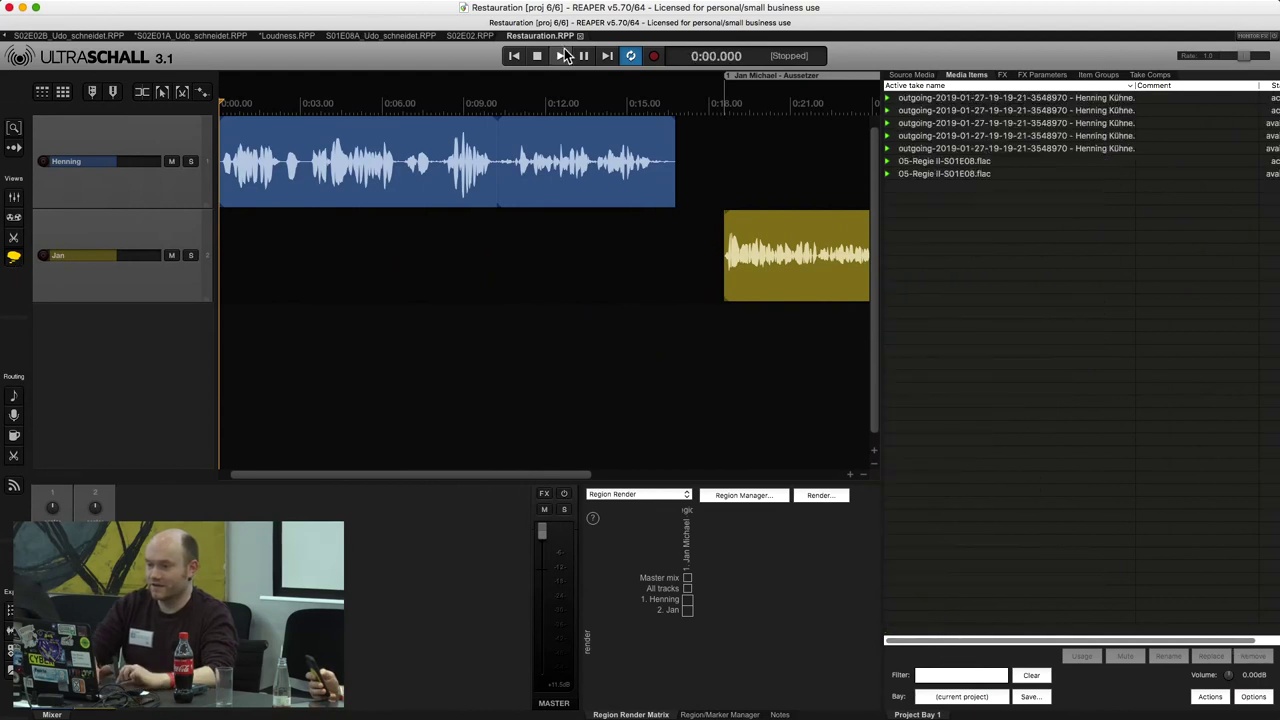
Select only the second track and place the edit cursor at the start of its yellow clip, about 0:18.57.
left_click(733, 365)
scroll(732, 363, "down", 1)
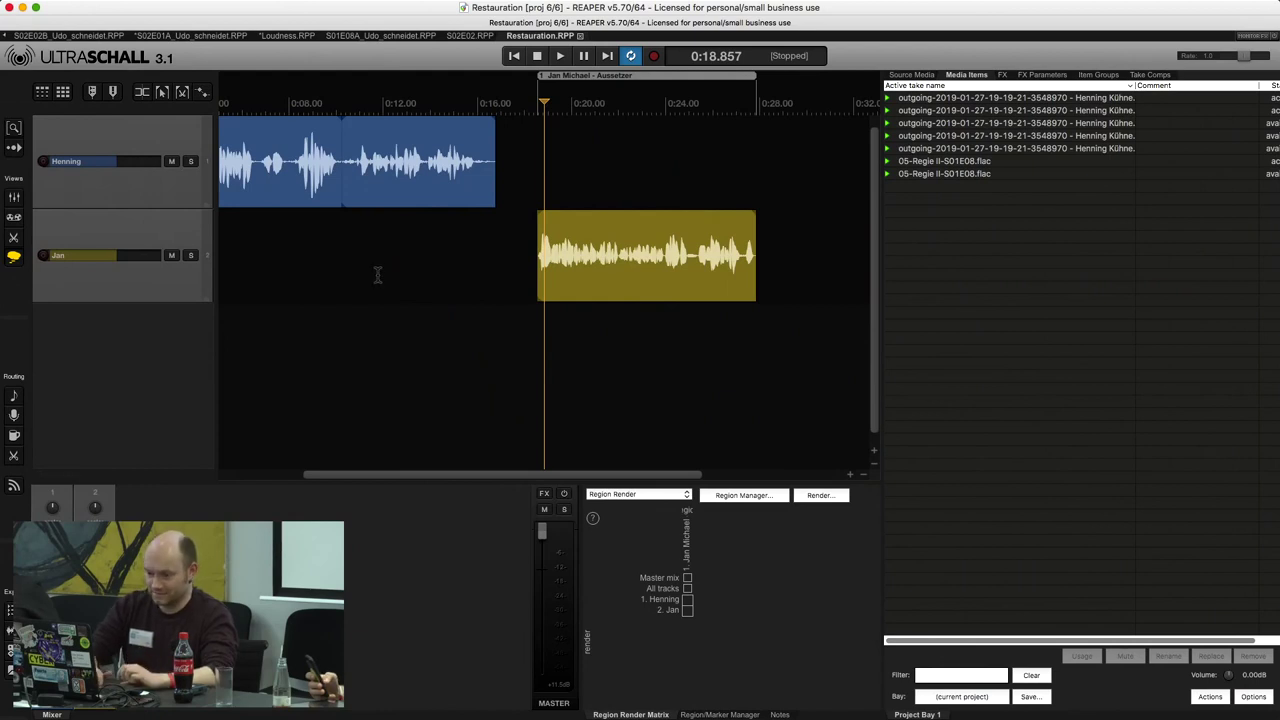
left_click(116, 202)
left_click(142, 238)
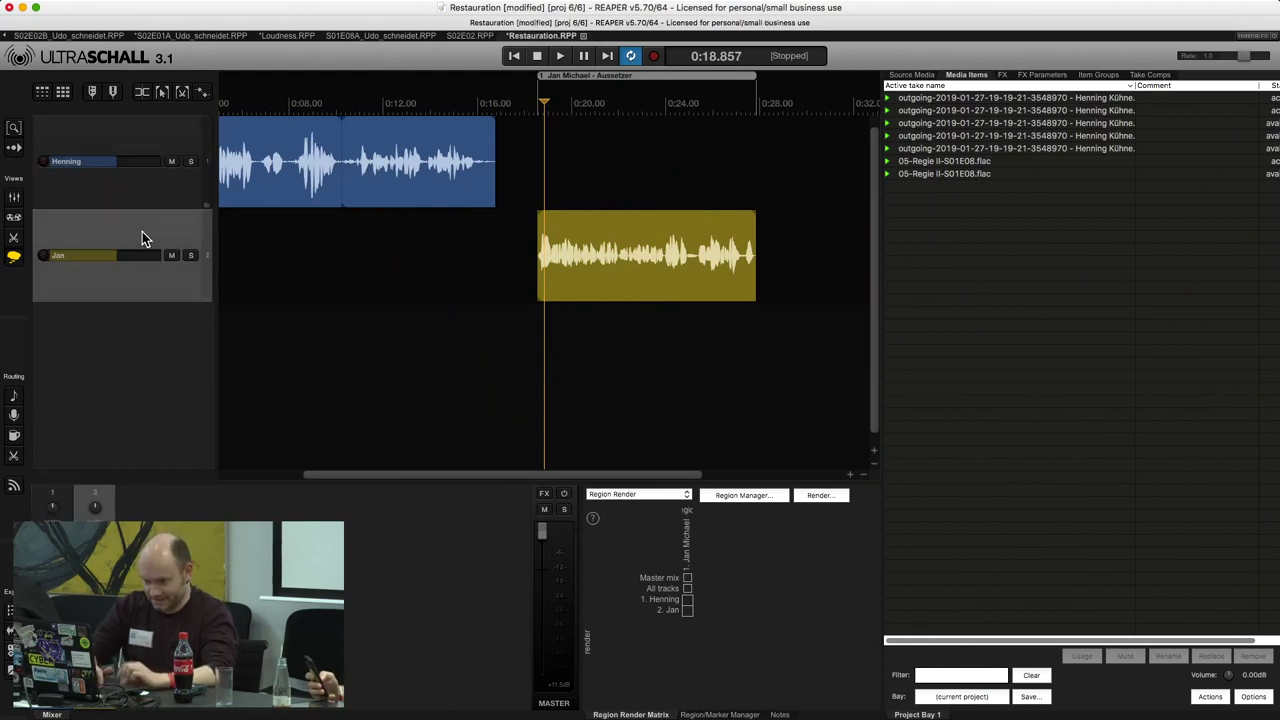
left_click(536, 318)
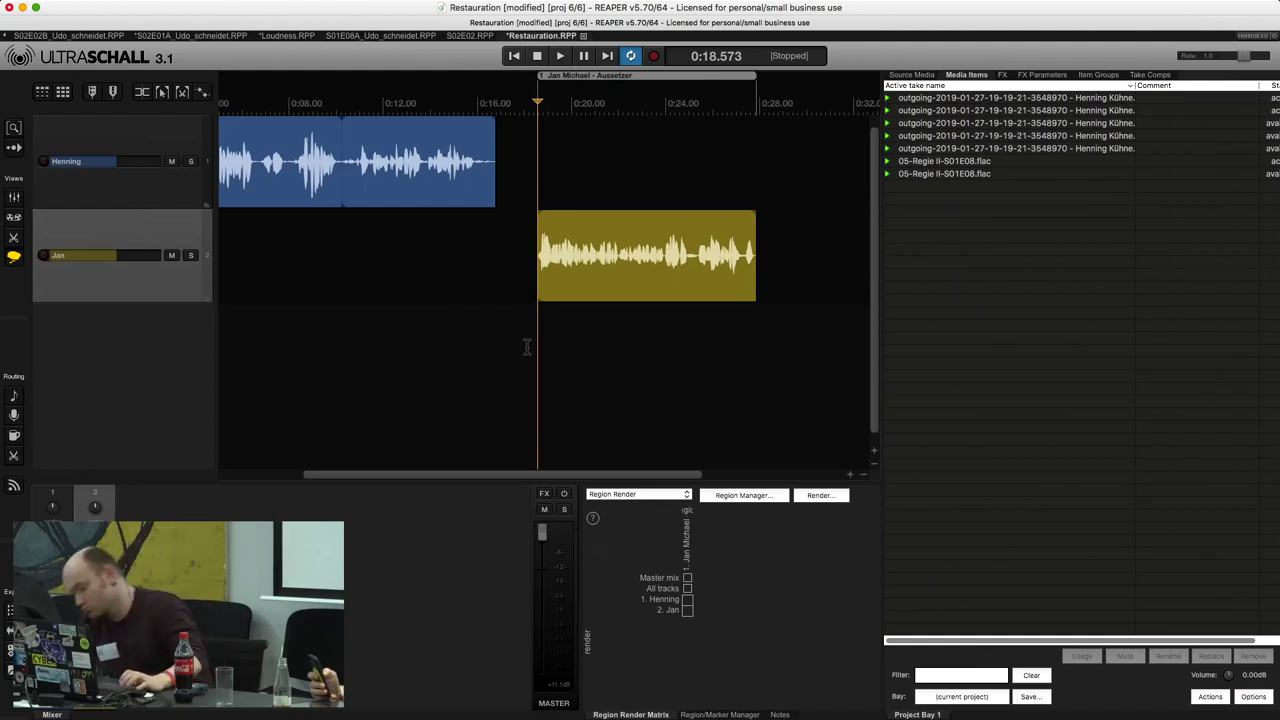
Change the system sound output device to Headphones.
mouse_move(983, 4)
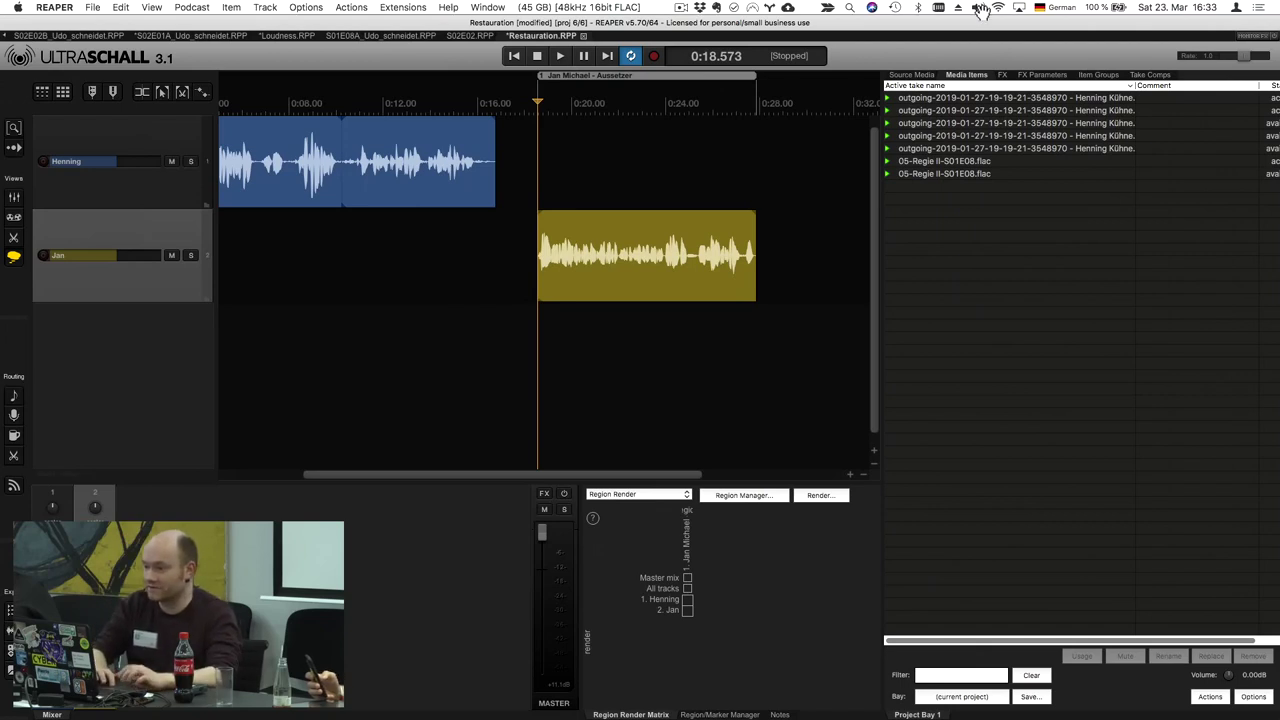
left_click(980, 7)
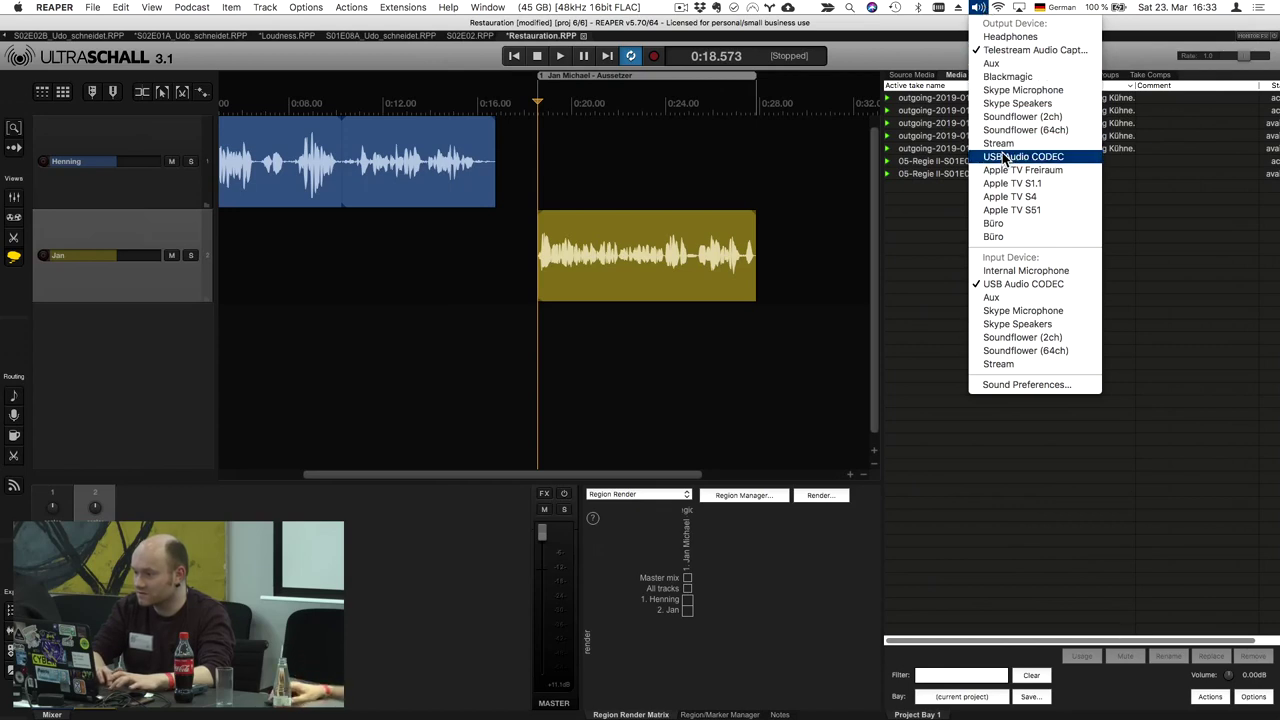
left_click(1028, 38)
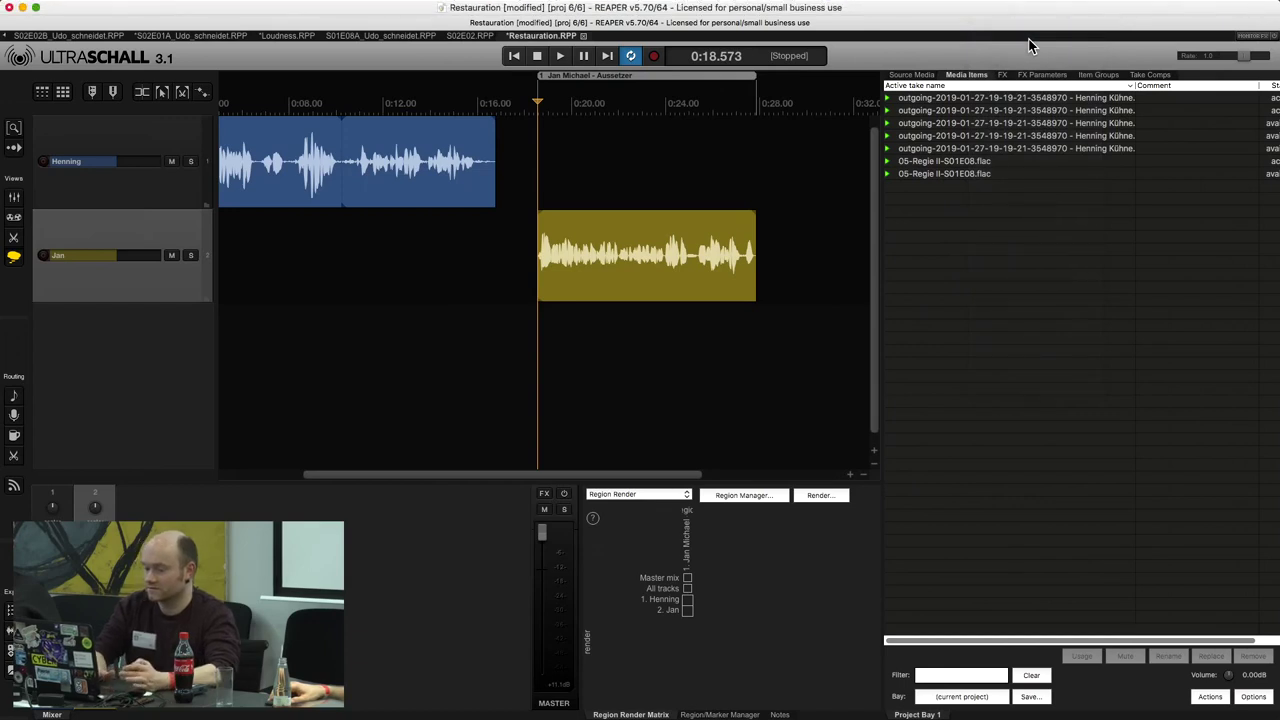
Reset the master fader to 0.00 dB, play the yellow clip from its start and pause at about 0:25.5.
key("space")
key("ctrl+space")
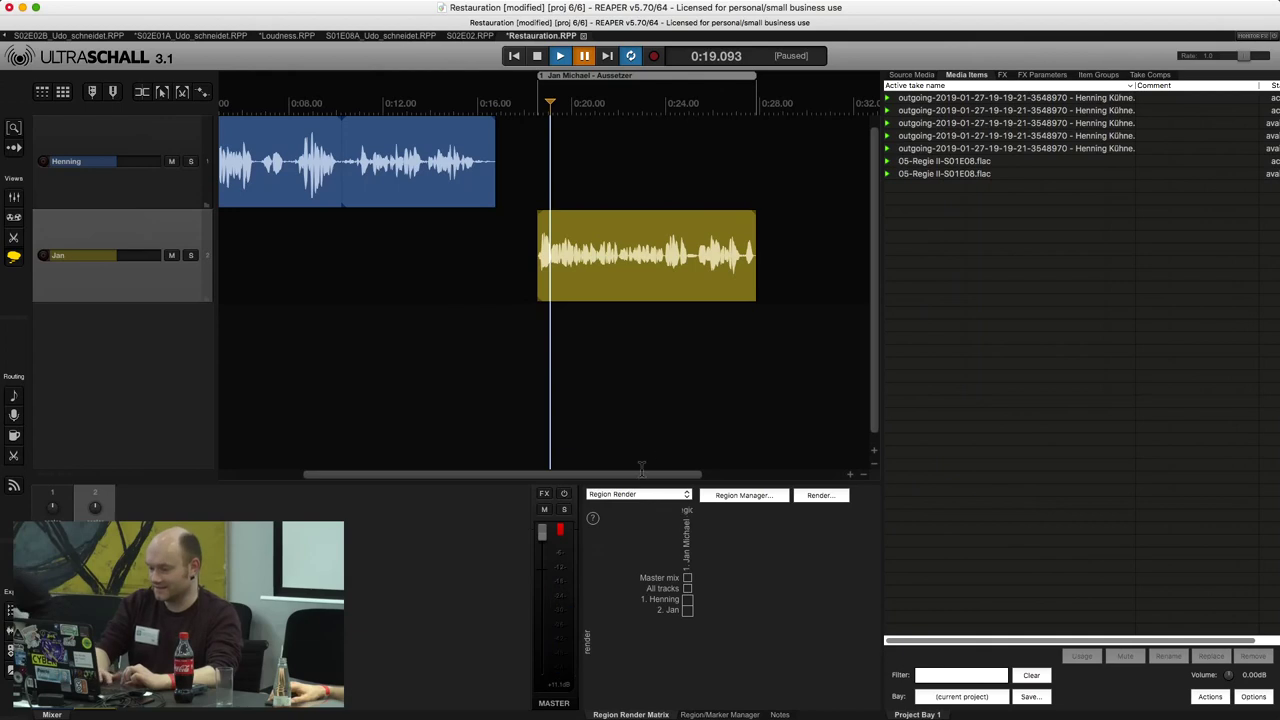
mouse_move(545, 536)
left_click(538, 322)
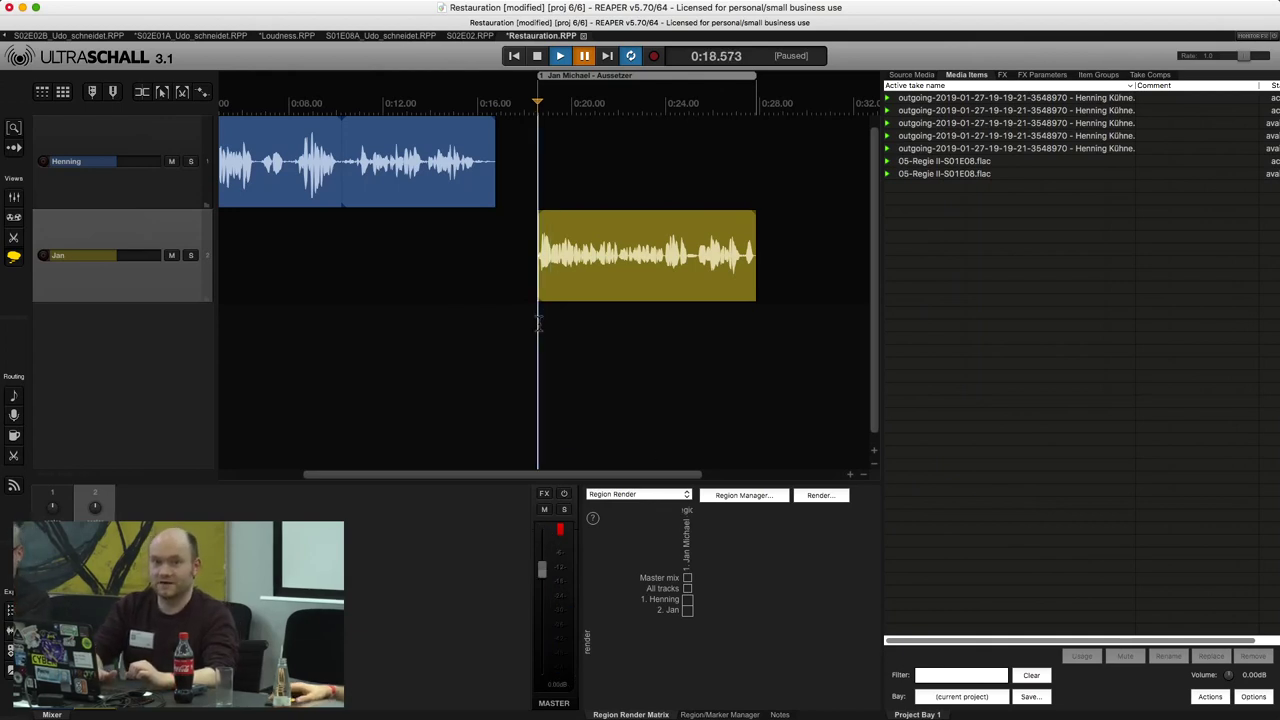
key("space")
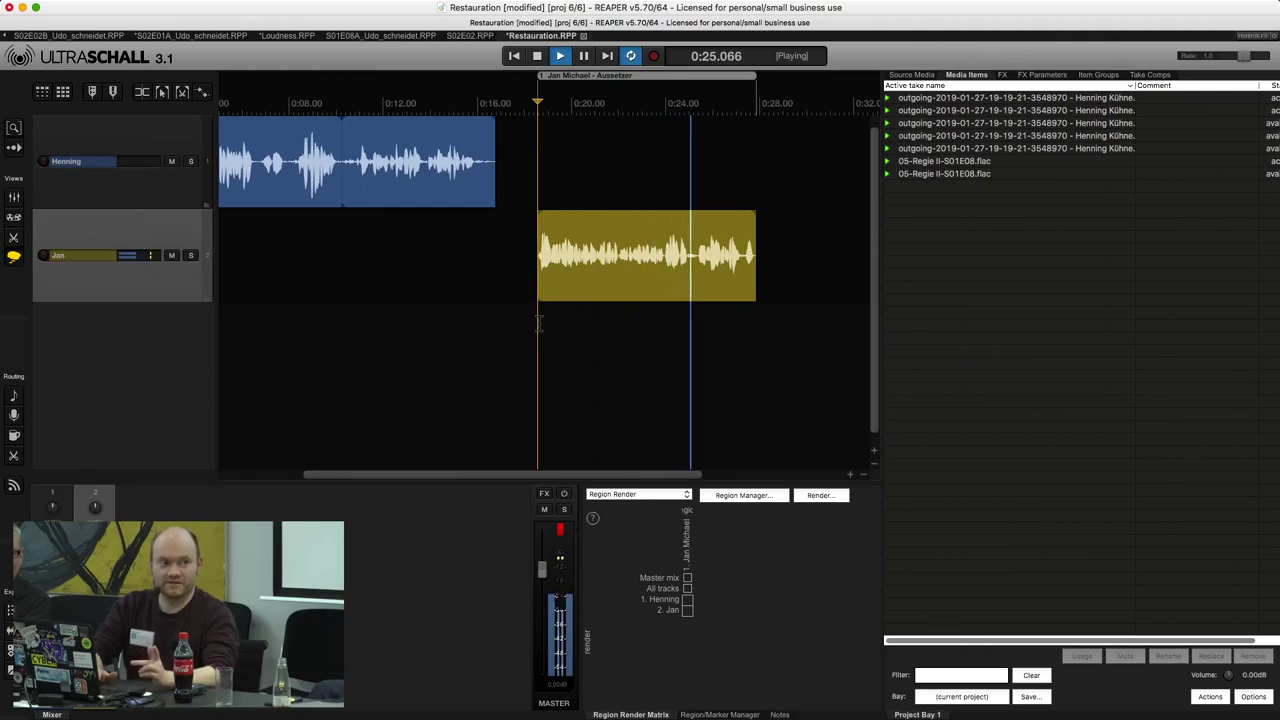
key("space")
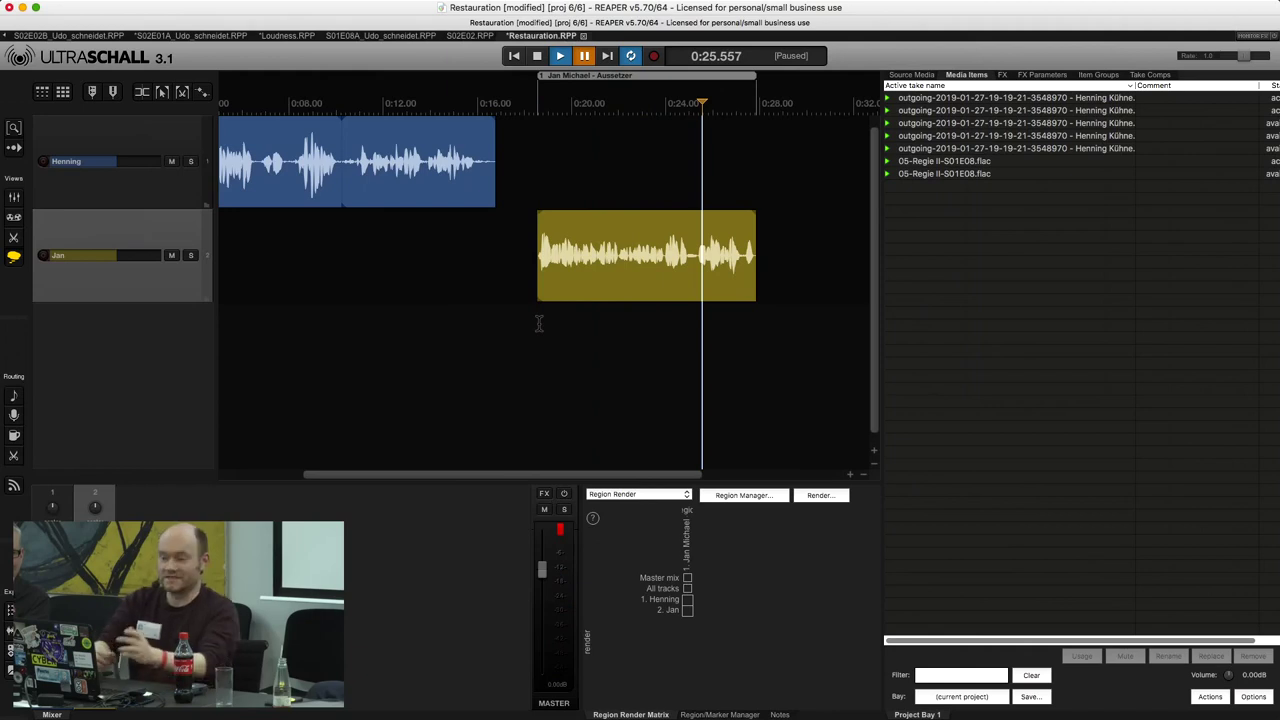
Fit the Aussetzer region in view, select its clip and examine the quiet passages by temporarily enlarging the waveform display.
scroll(539, 323, "up", 5)
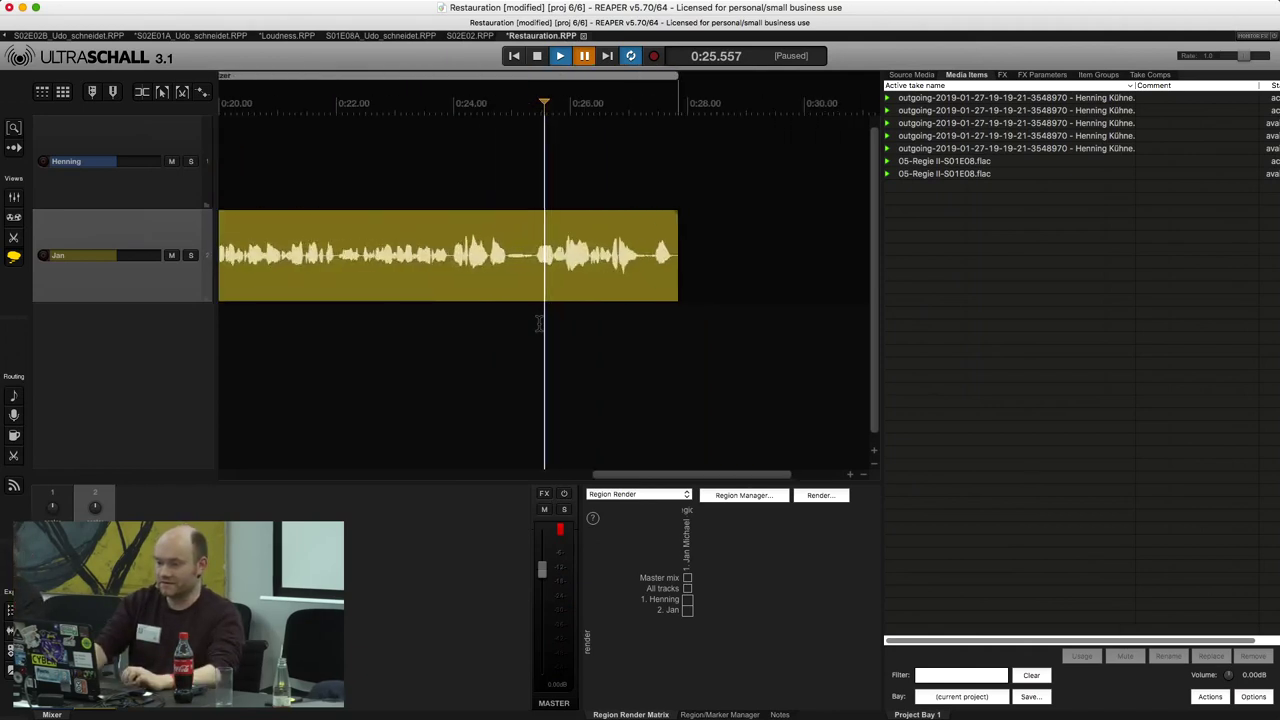
left_click_drag(648, 474, 615, 474)
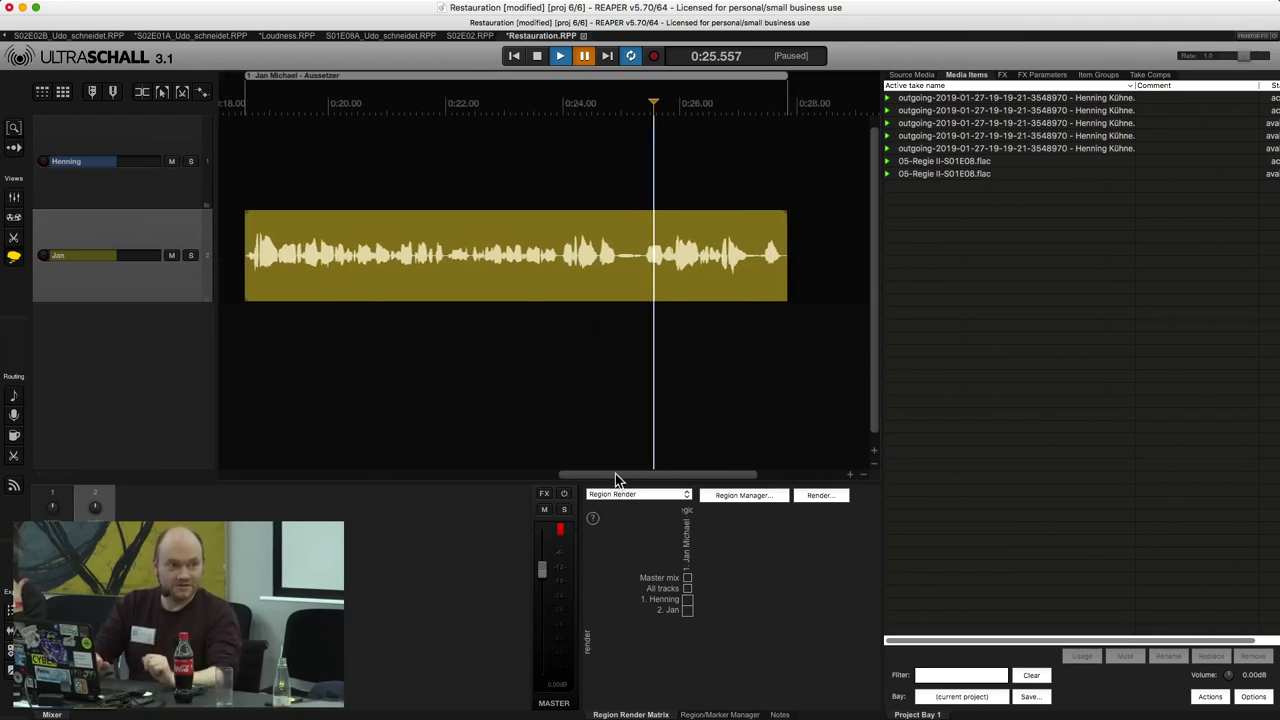
left_click(575, 289)
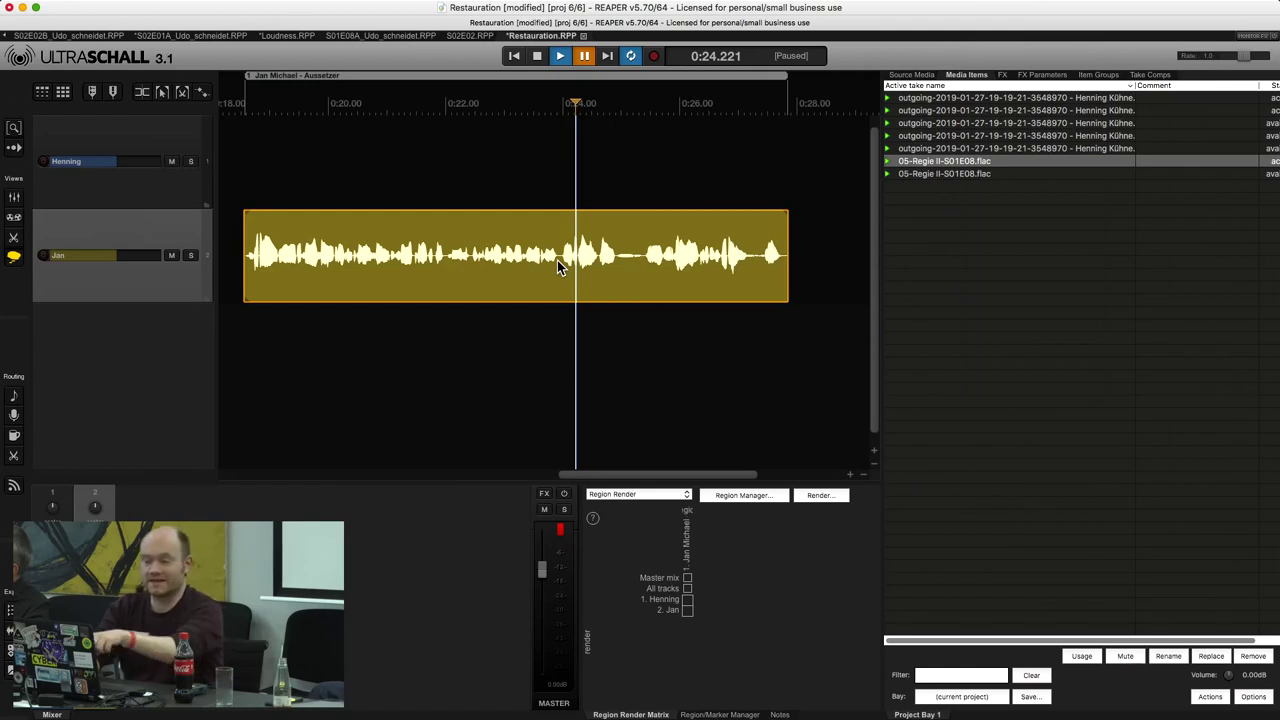
scroll(557, 260, "up", 3)
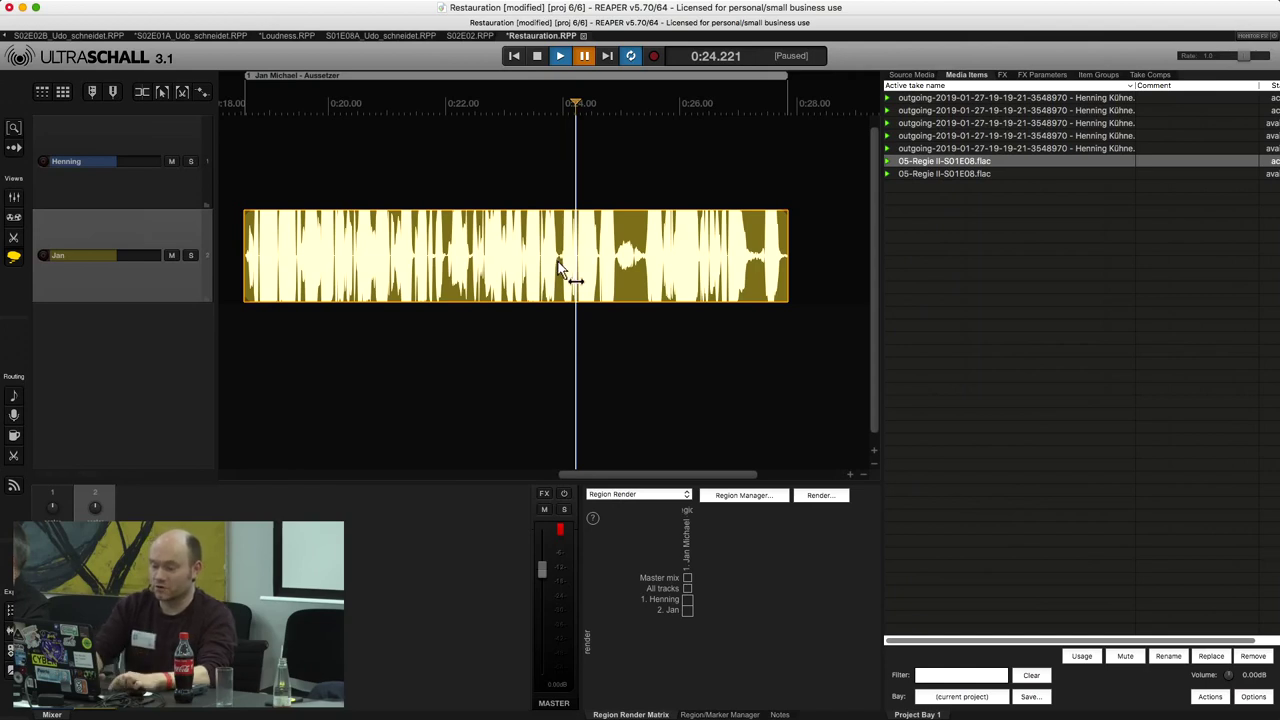
scroll(558, 264, "up", 2)
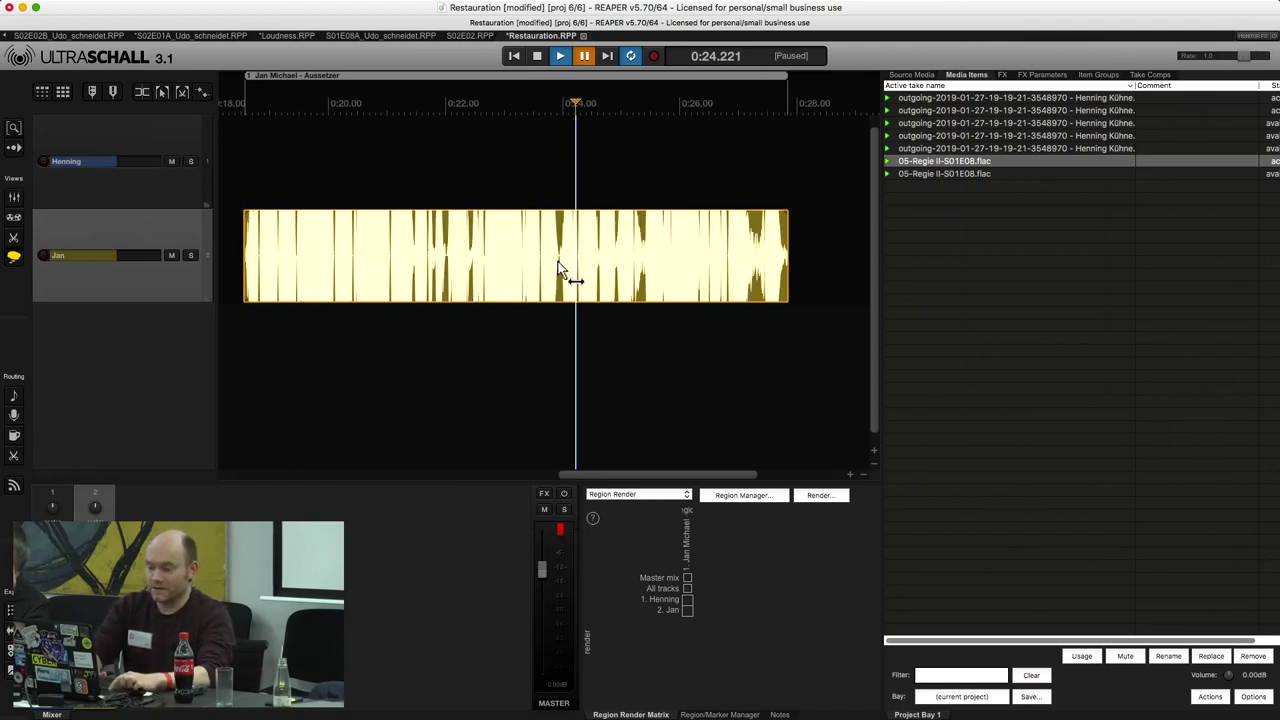
scroll(560, 268, "down", 3)
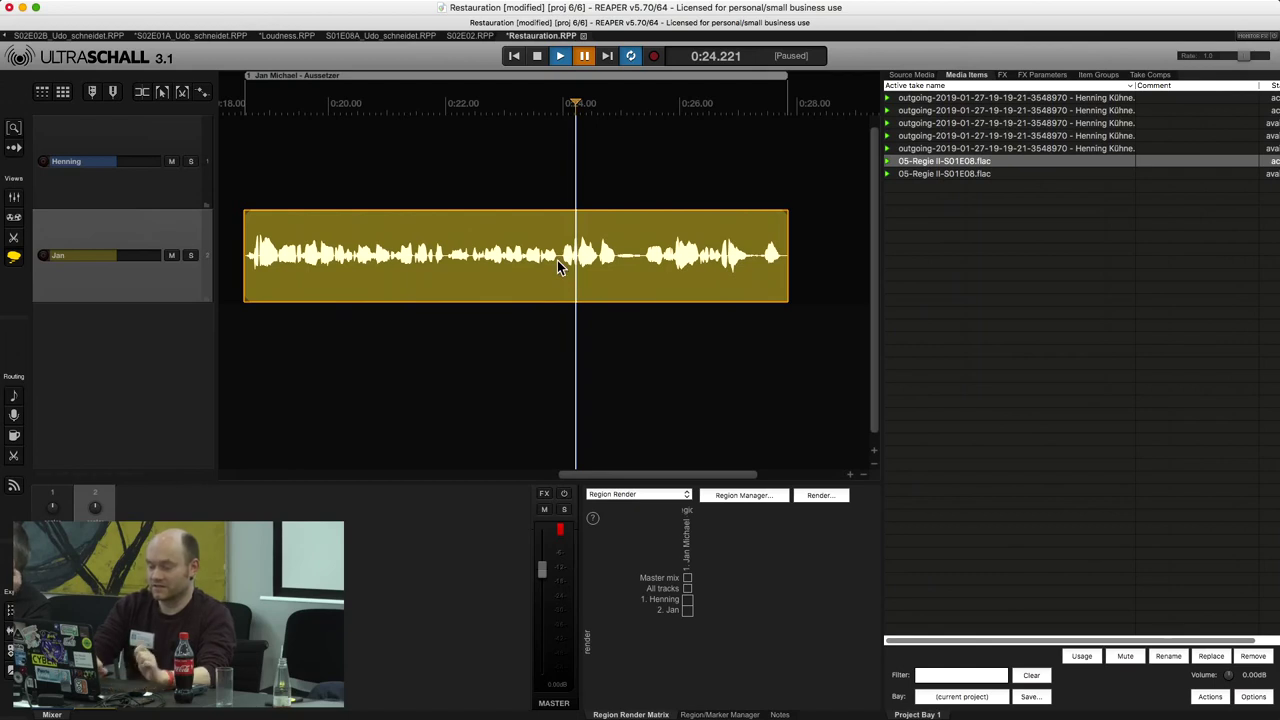
Show the spectrogram for the yellow clip on the second track.
left_click(503, 266)
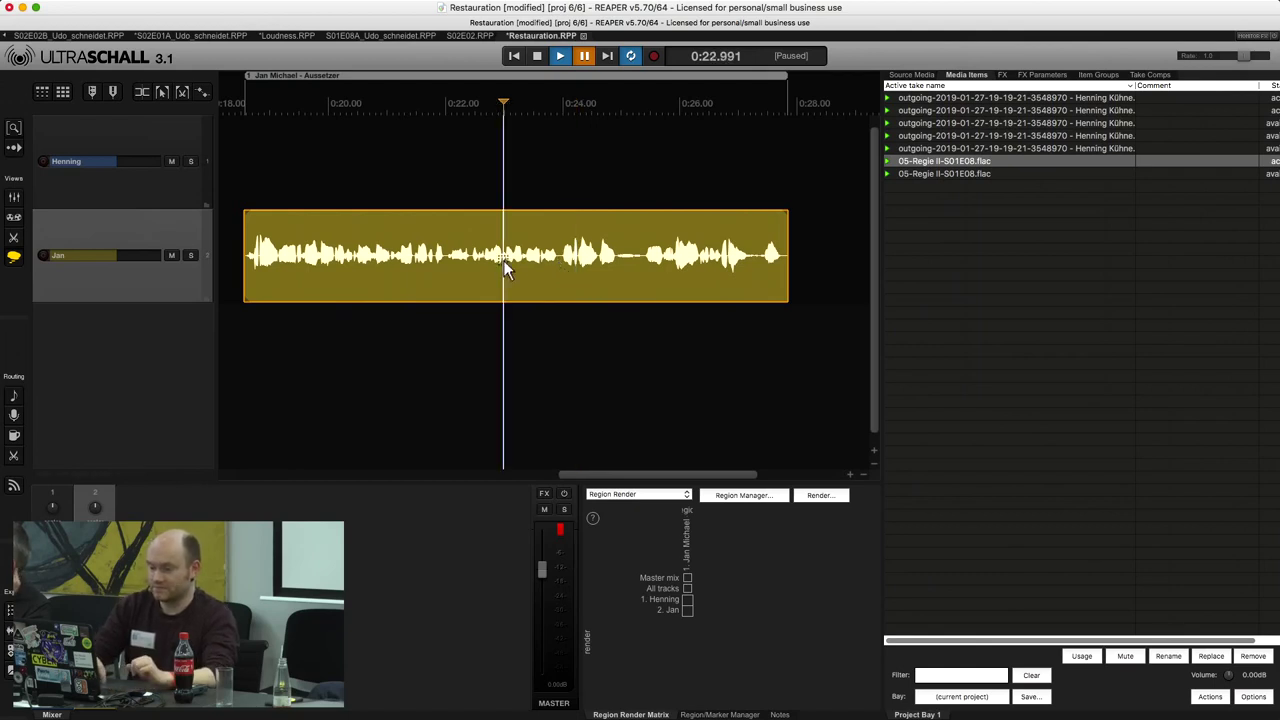
right_click(505, 266)
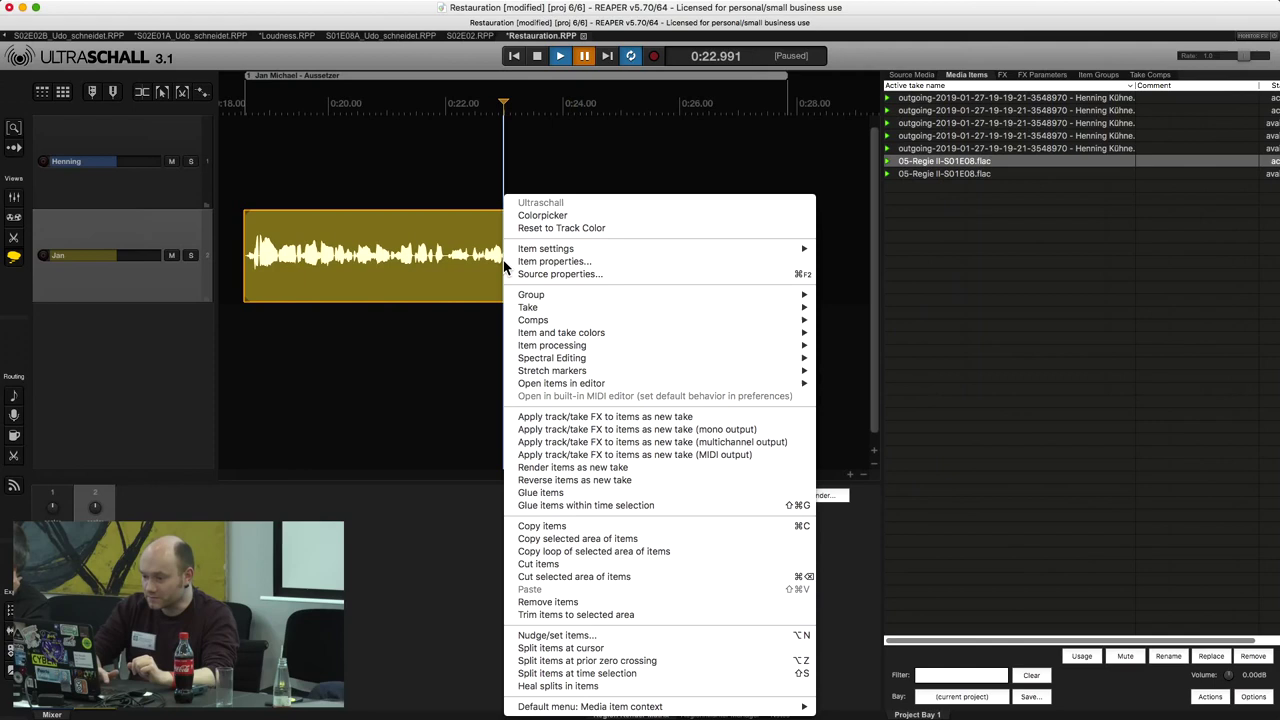
mouse_move(603, 368)
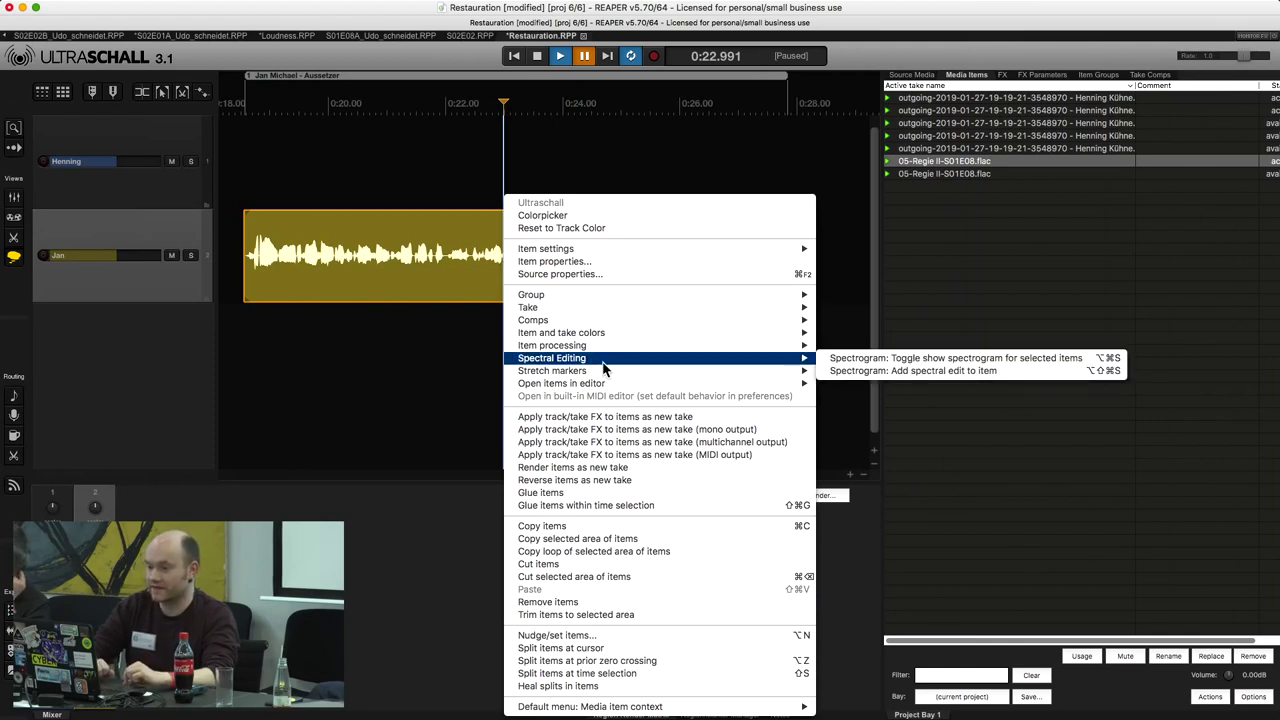
left_click(855, 358)
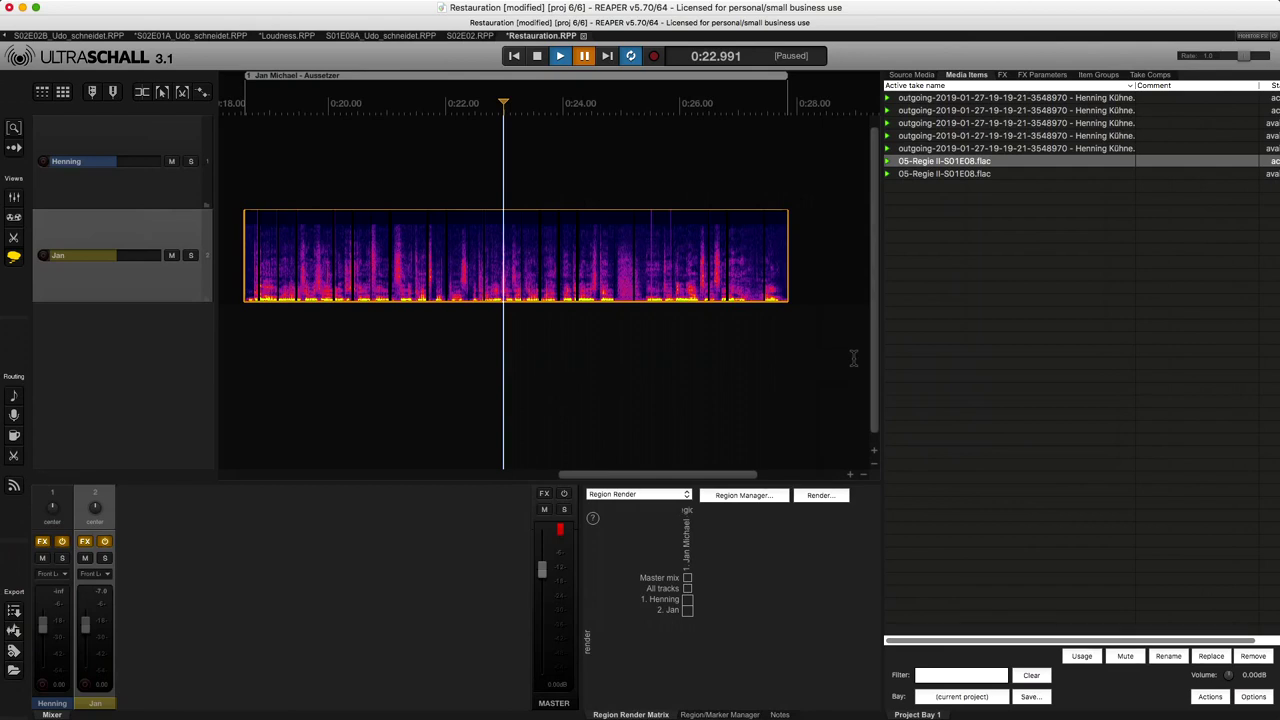
Examine the black dropout gaps in the spectrogram around 0:20, closing in on the one at about 0:20.09.
left_click(349, 320)
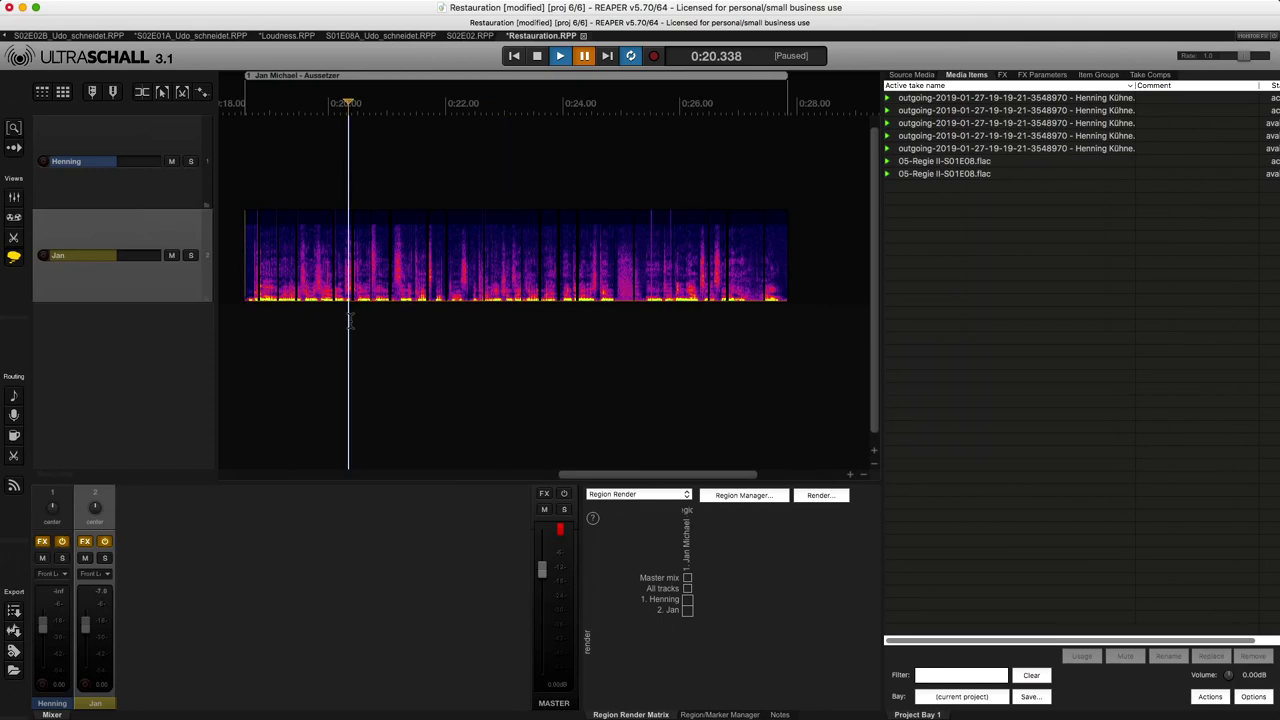
scroll(349, 320, "up", 5)
key("Right")
key("Right")
key("Right")
key("Right")
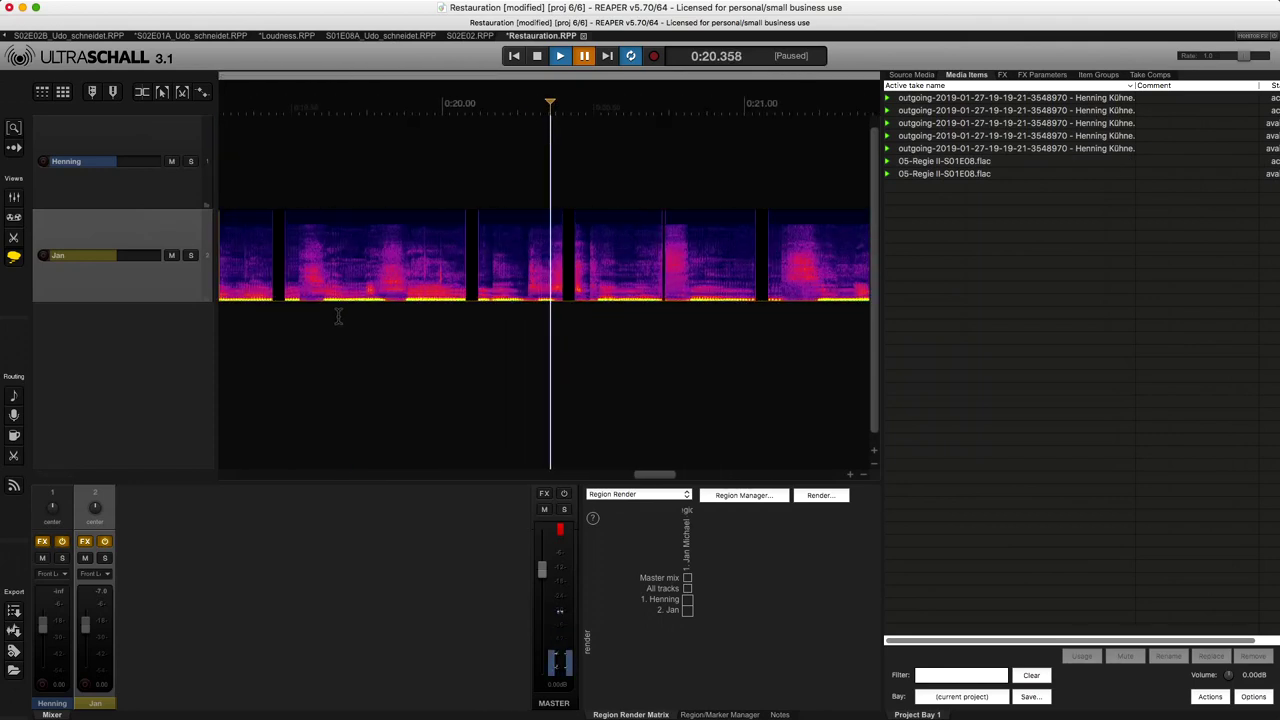
left_click(470, 316)
scroll(470, 316, "up", 1)
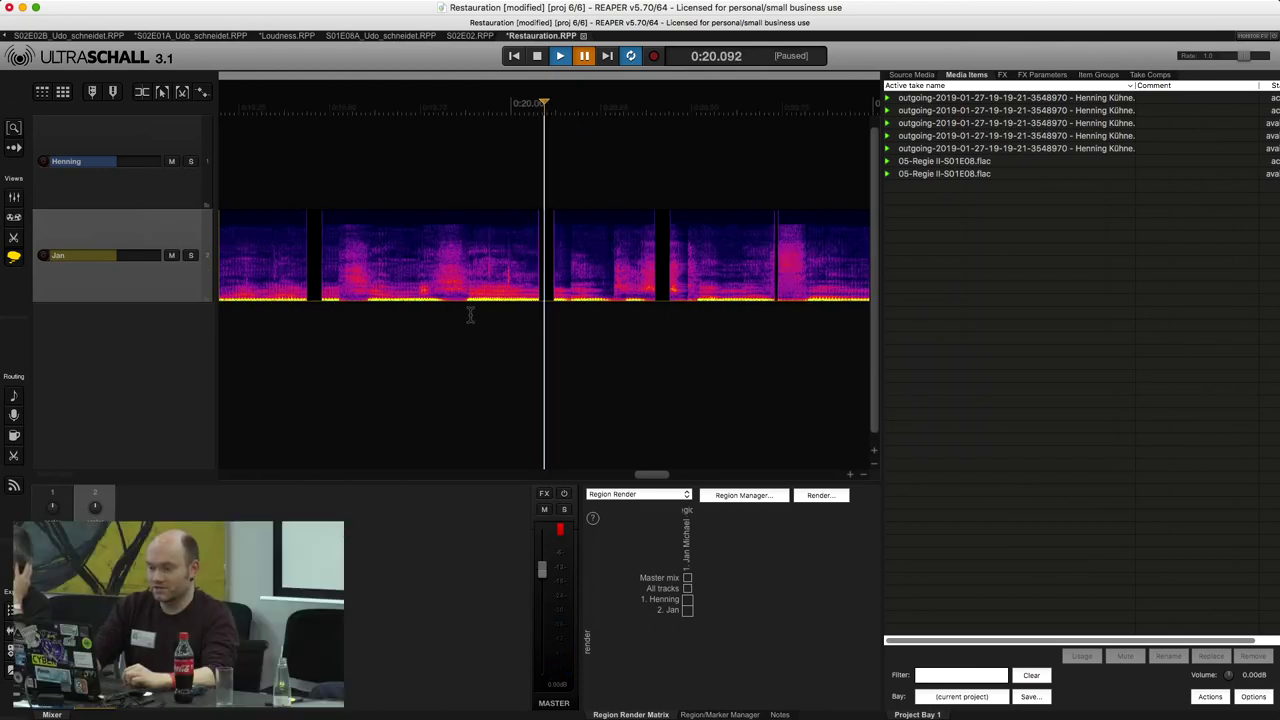
scroll(470, 316, "up", 6)
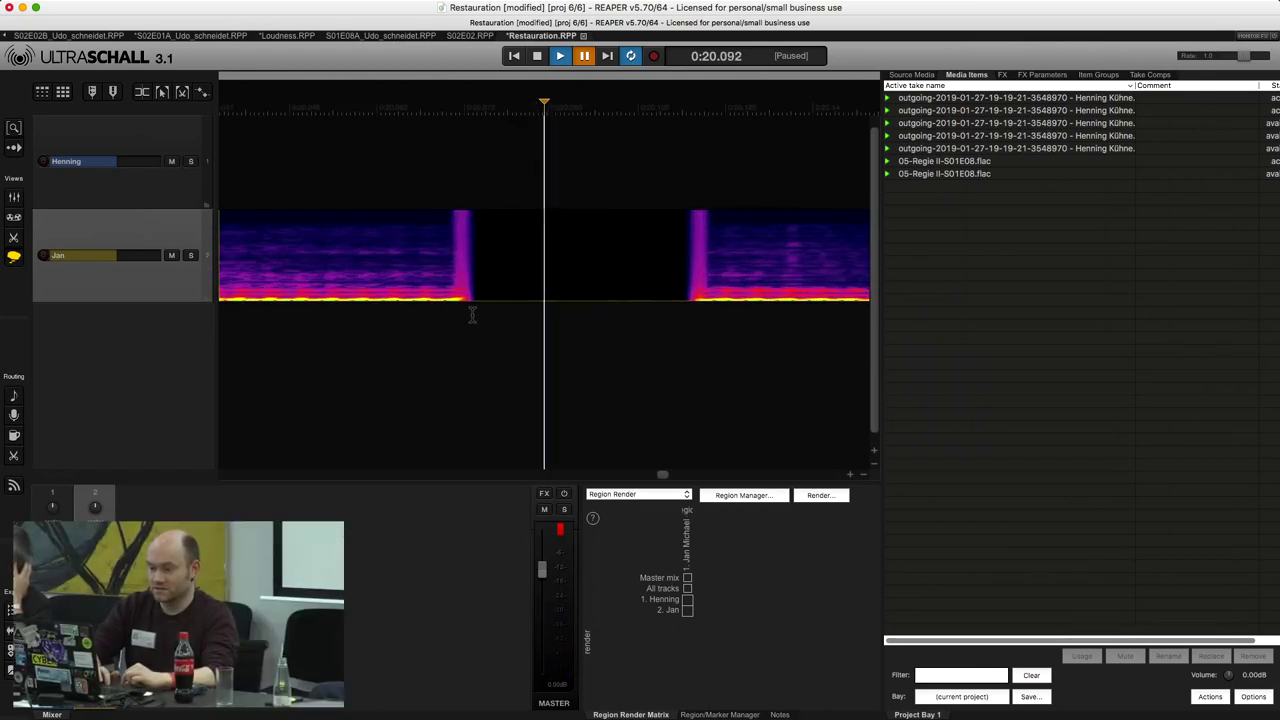
Cut out the dropout including its smeared edges, starting at about 0:20.076, and nudge the clip part after the cut slightly later.
left_click_drag(467, 316, 688, 330)
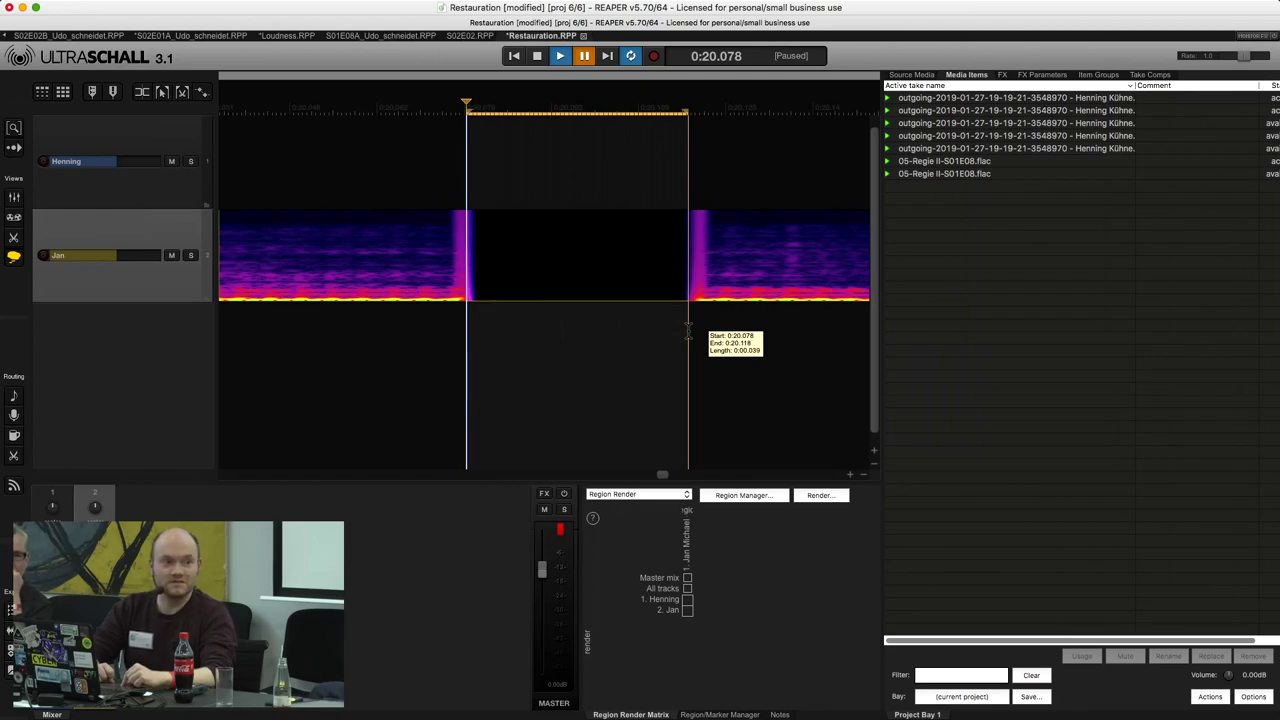
scroll(688, 331, "down", 2)
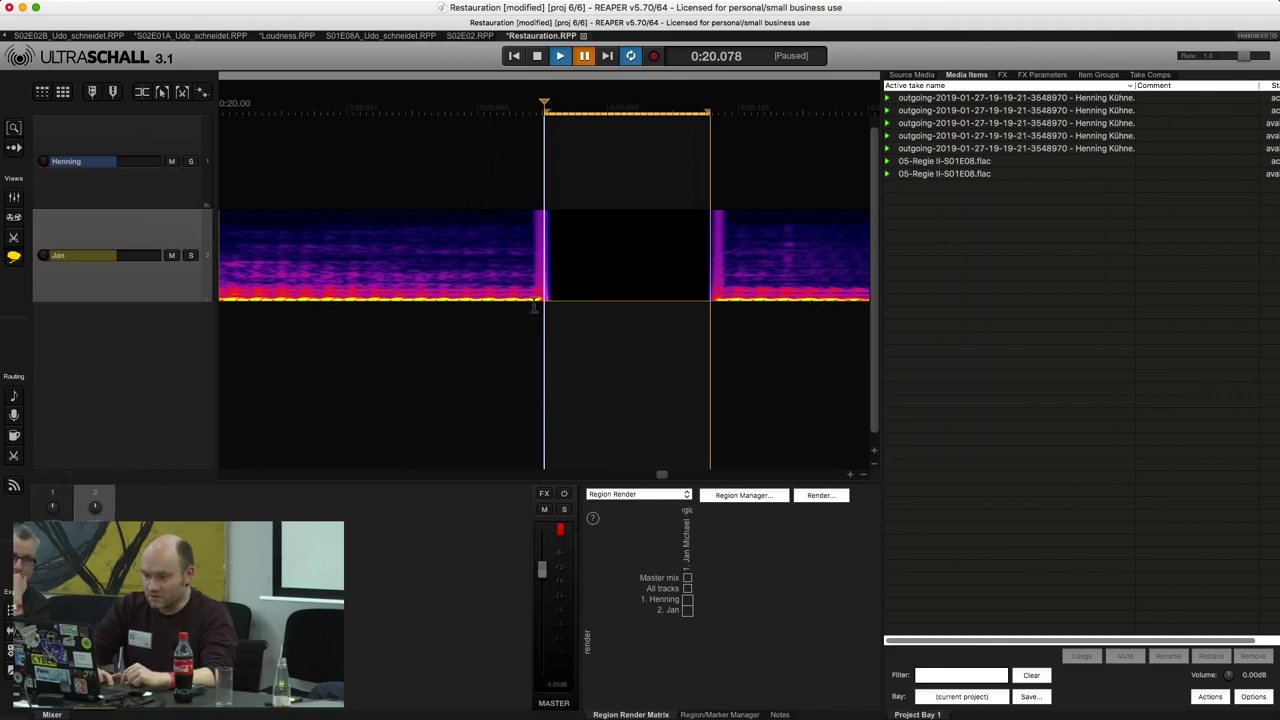
left_click(537, 232)
left_click_drag(534, 199, 727, 187)
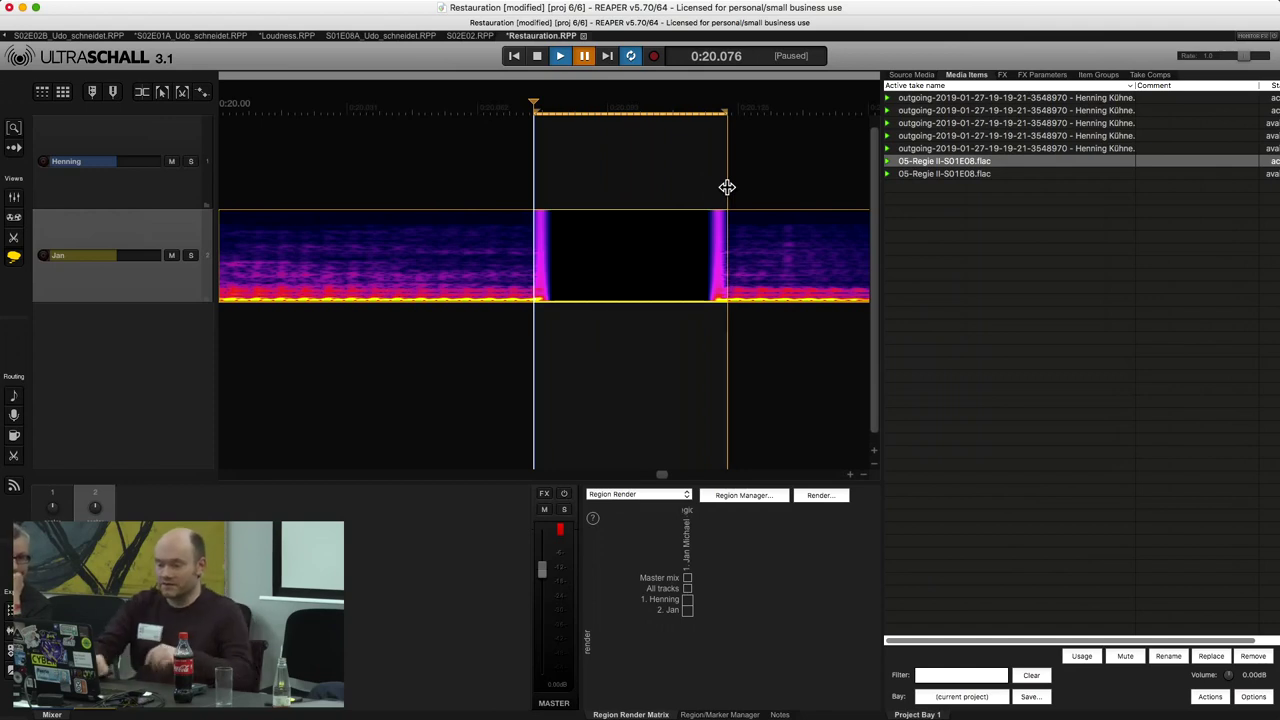
key("super+x")
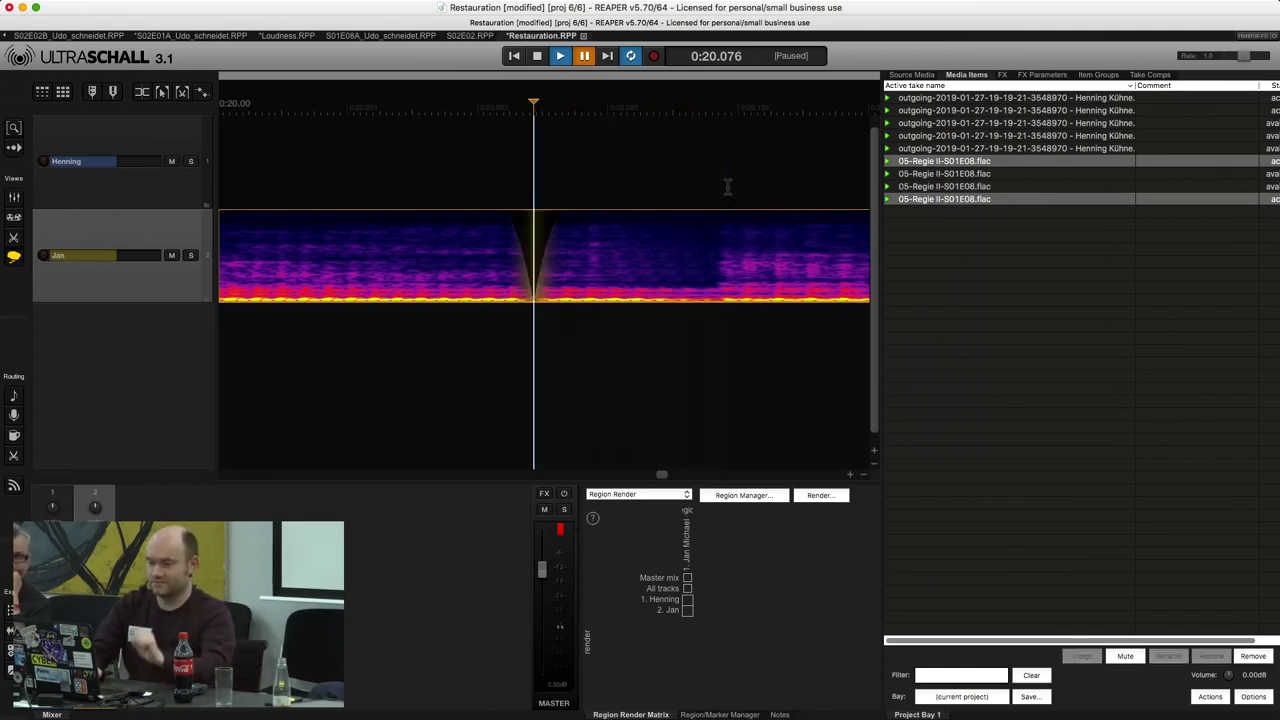
mouse_move(663, 243)
left_mouse_down()
mouse_move(652, 239)
mouse_move(690, 245)
mouse_move(670, 250)
left_mouse_up()
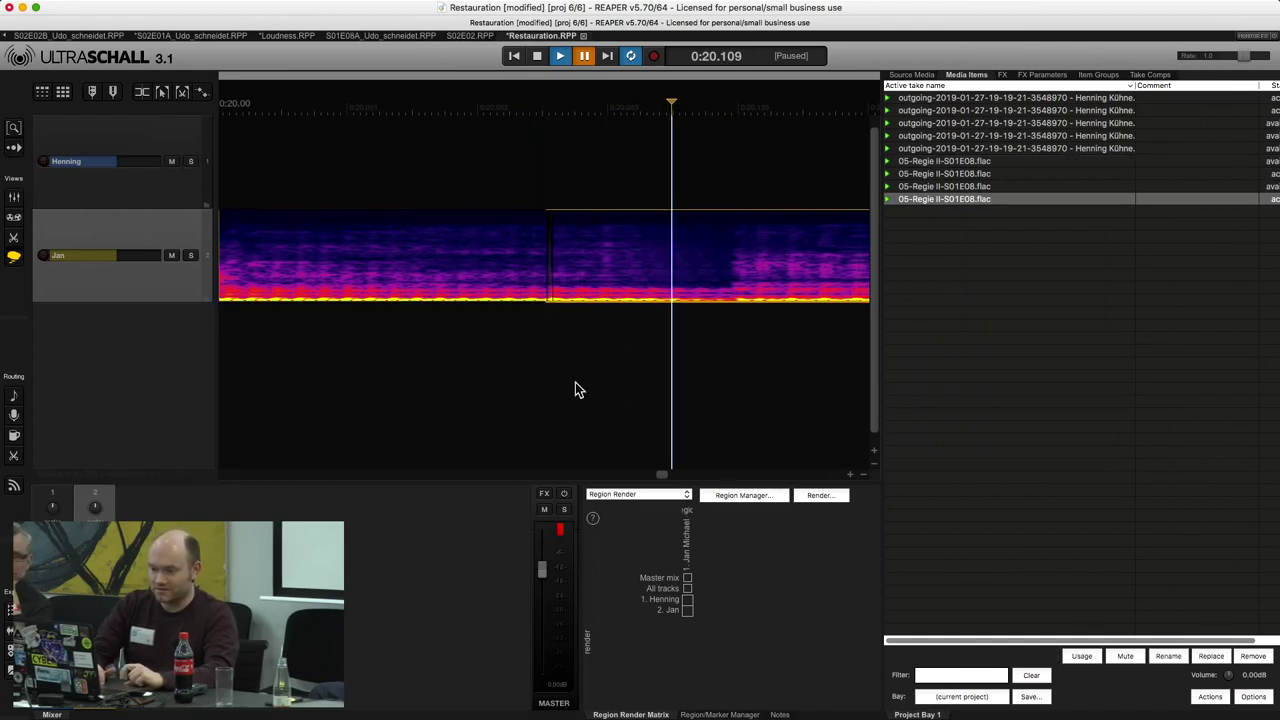
left_click(528, 432)
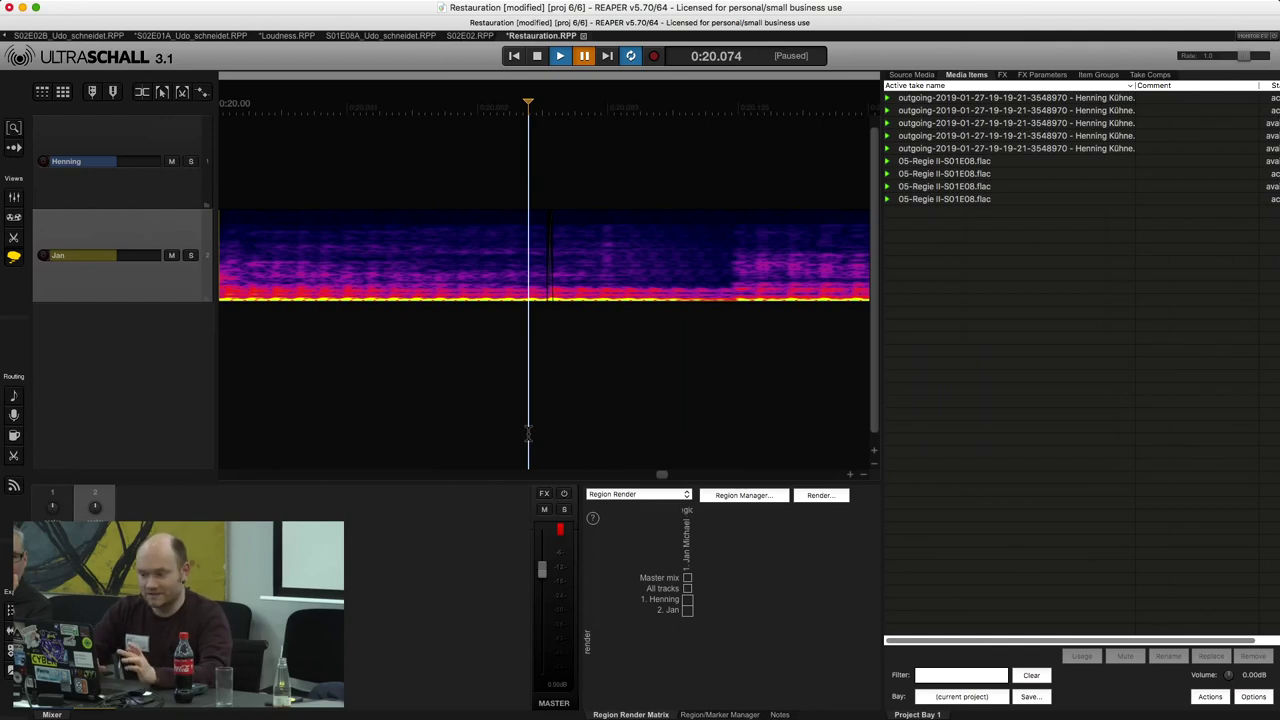
Mark the next dropout, starting at about 0:20.352, as the time selection and select the clip part containing it.
scroll(528, 432, "down", 3)
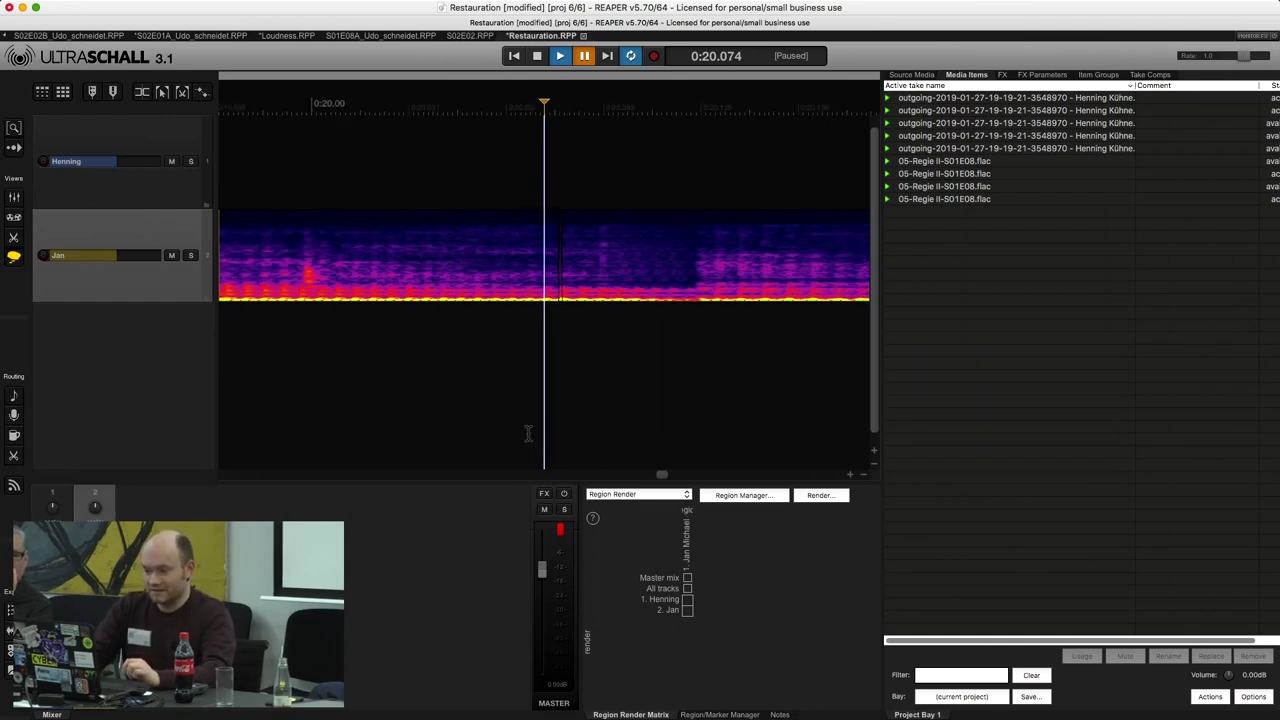
scroll(528, 432, "down", 1)
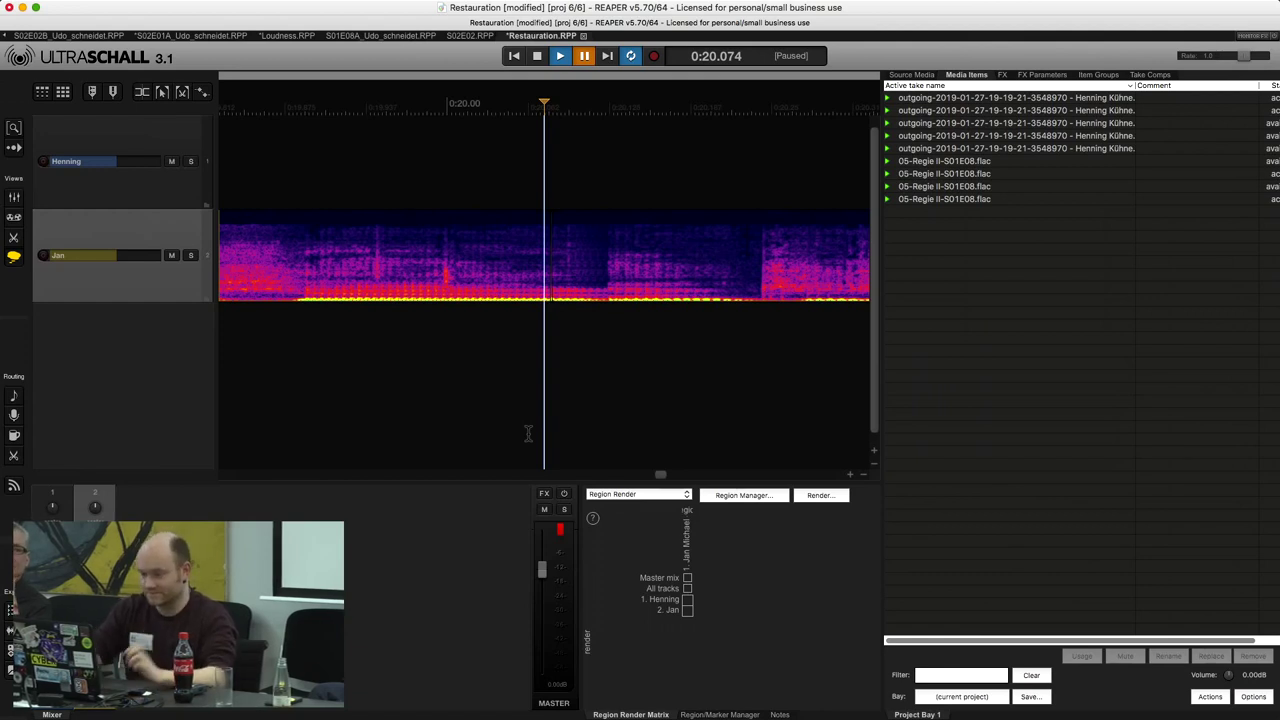
scroll(528, 433, "down", 4)
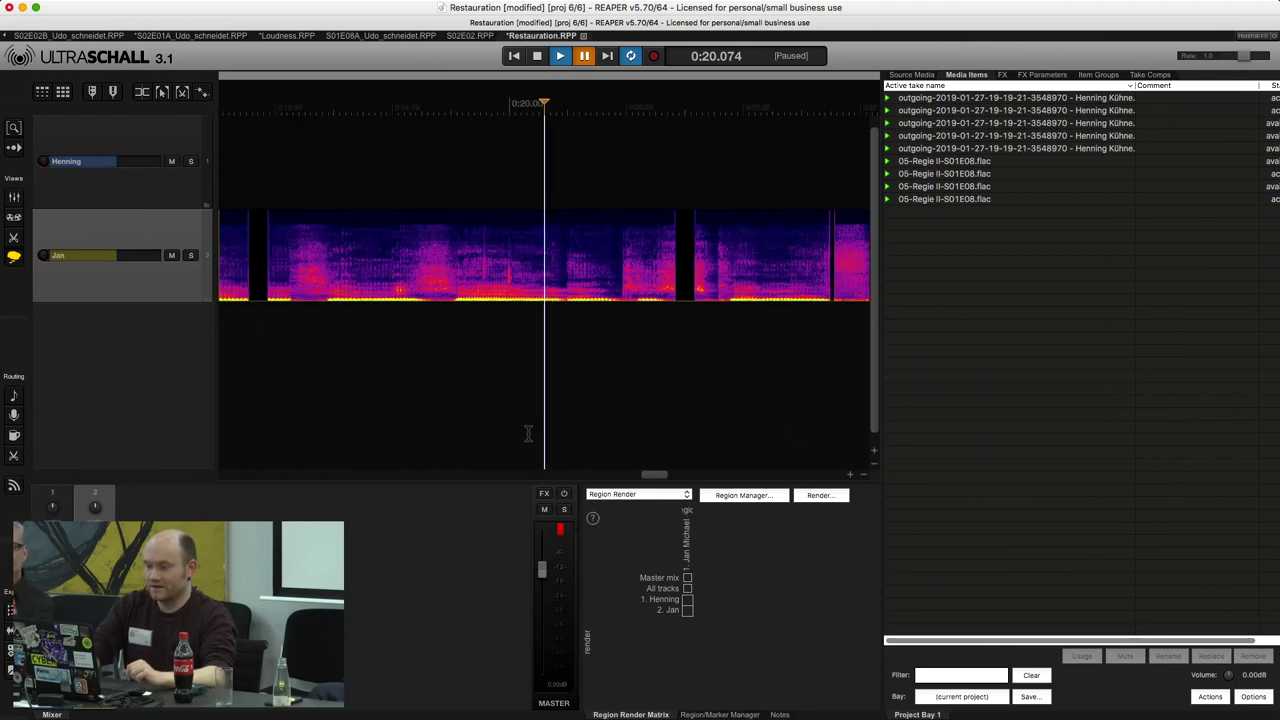
scroll(528, 433, "down", 3)
left_click(629, 313)
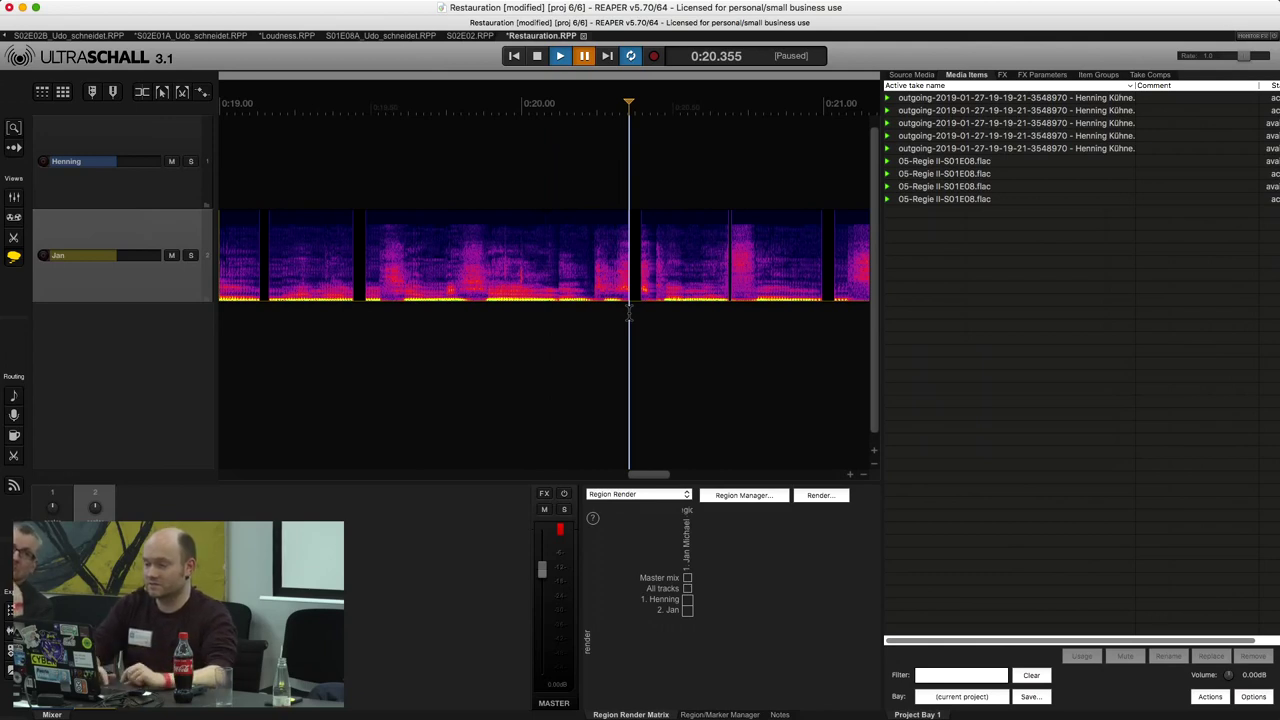
left_click_drag(628, 305, 641, 305)
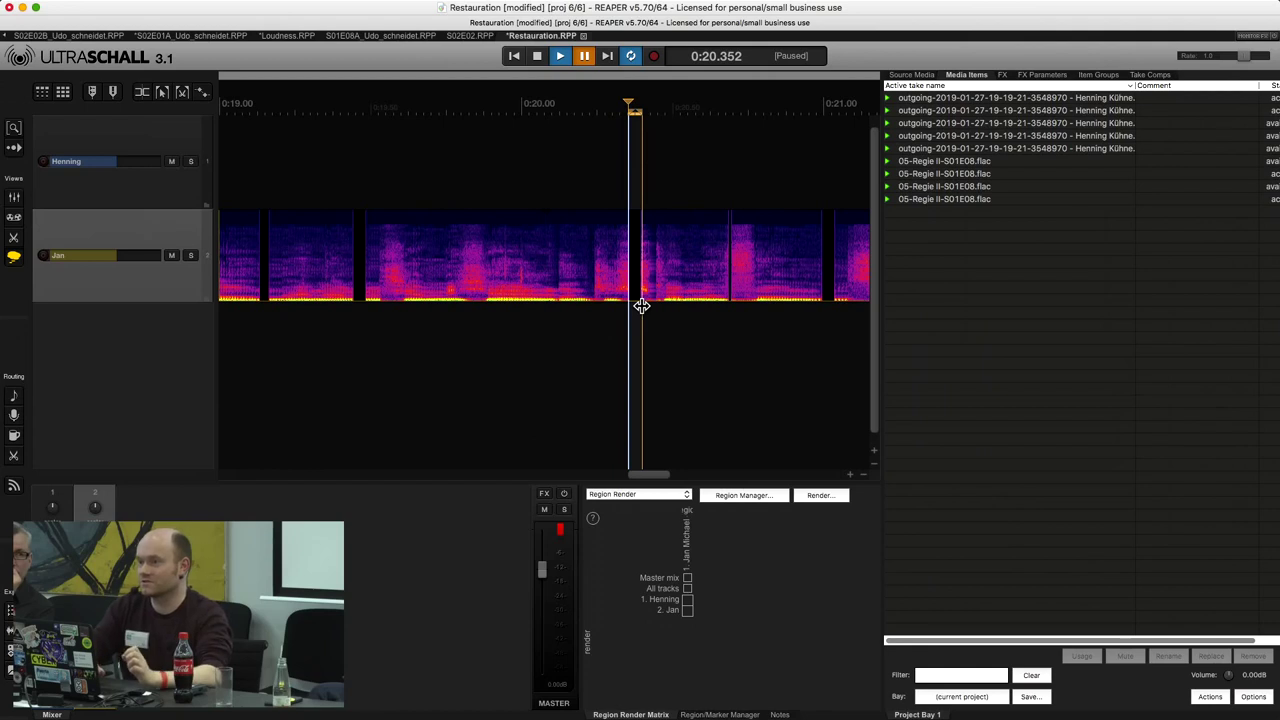
left_click(593, 289)
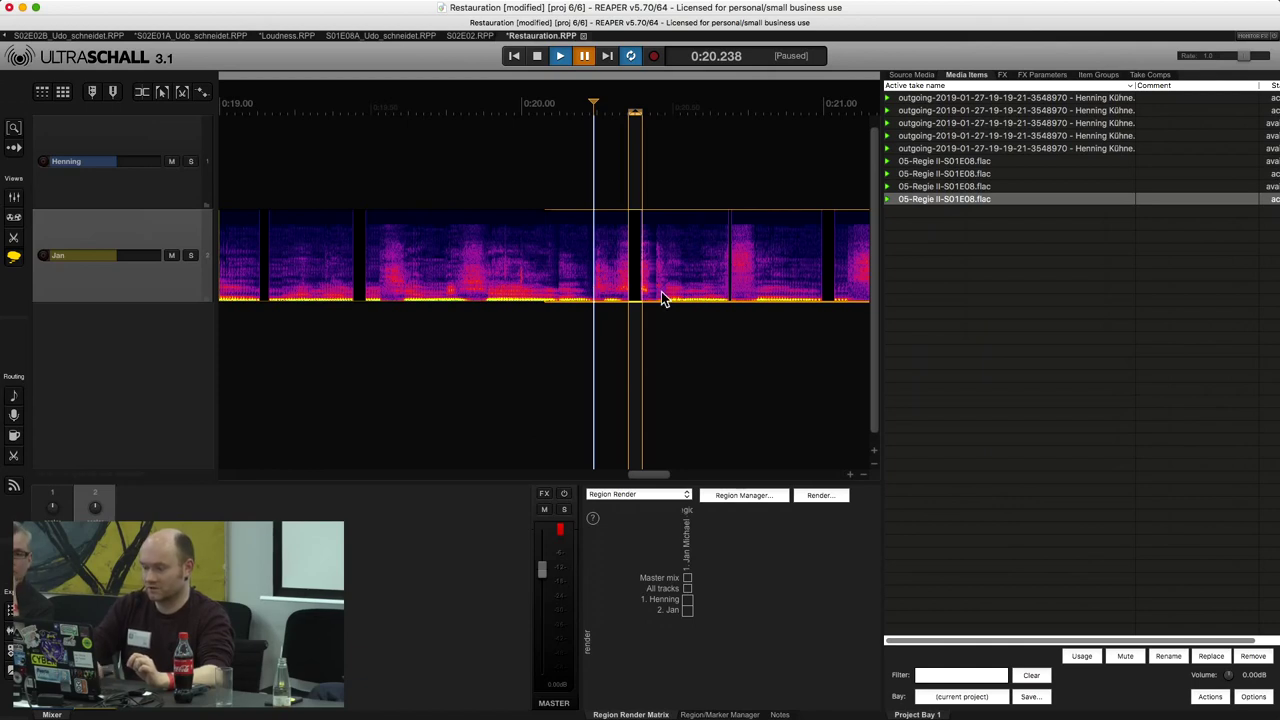
Select the first track, open its effects and bypass iZotope RX 4 DeCrackle.
key("Home")
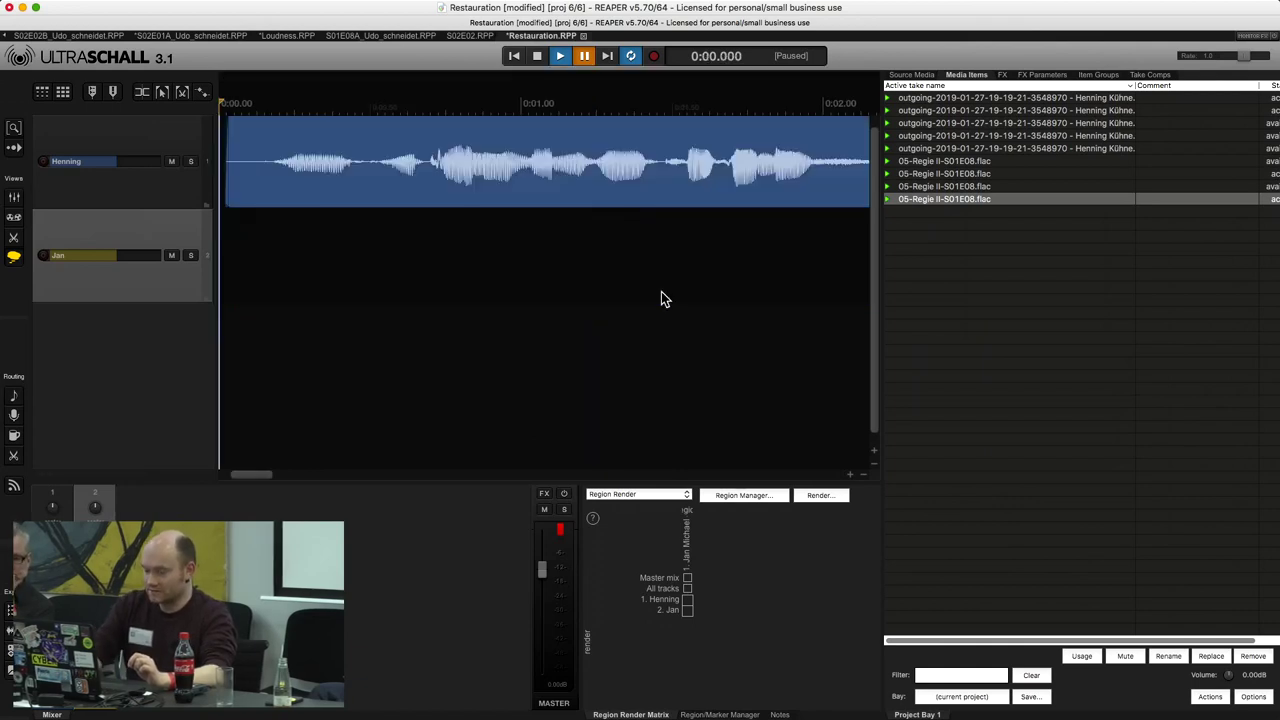
scroll(661, 291, "down", 4)
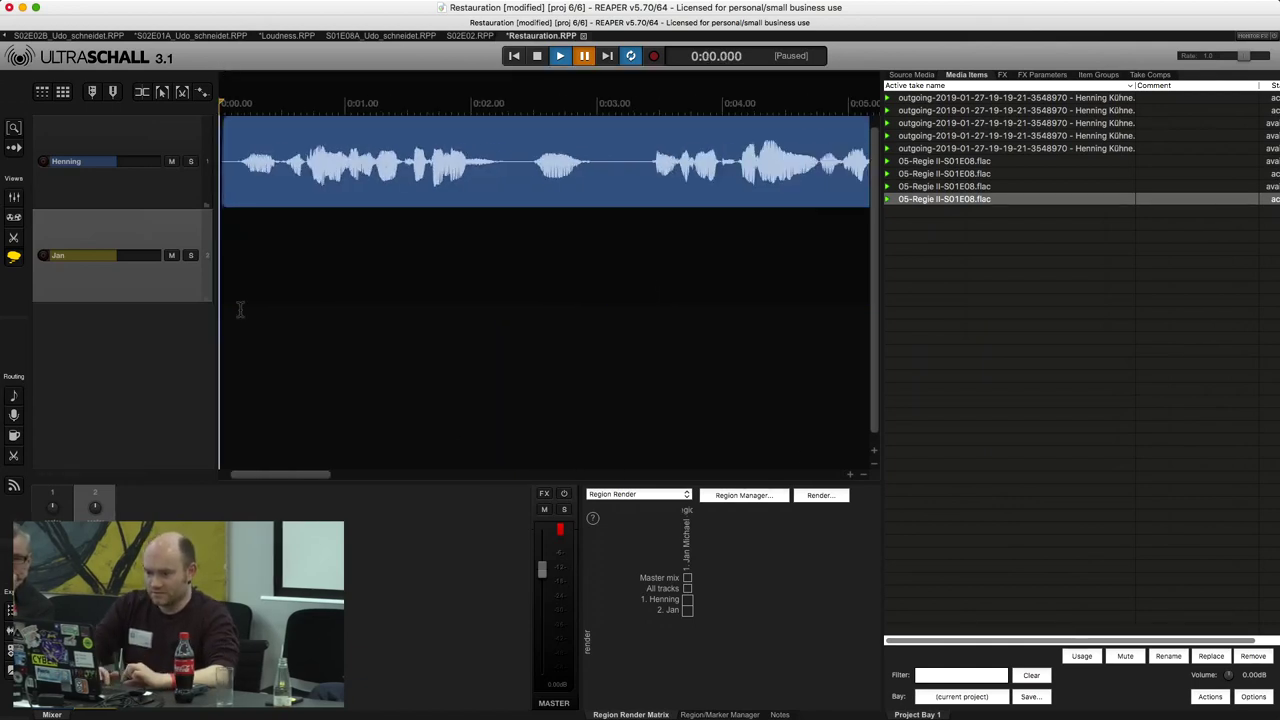
left_click(170, 179)
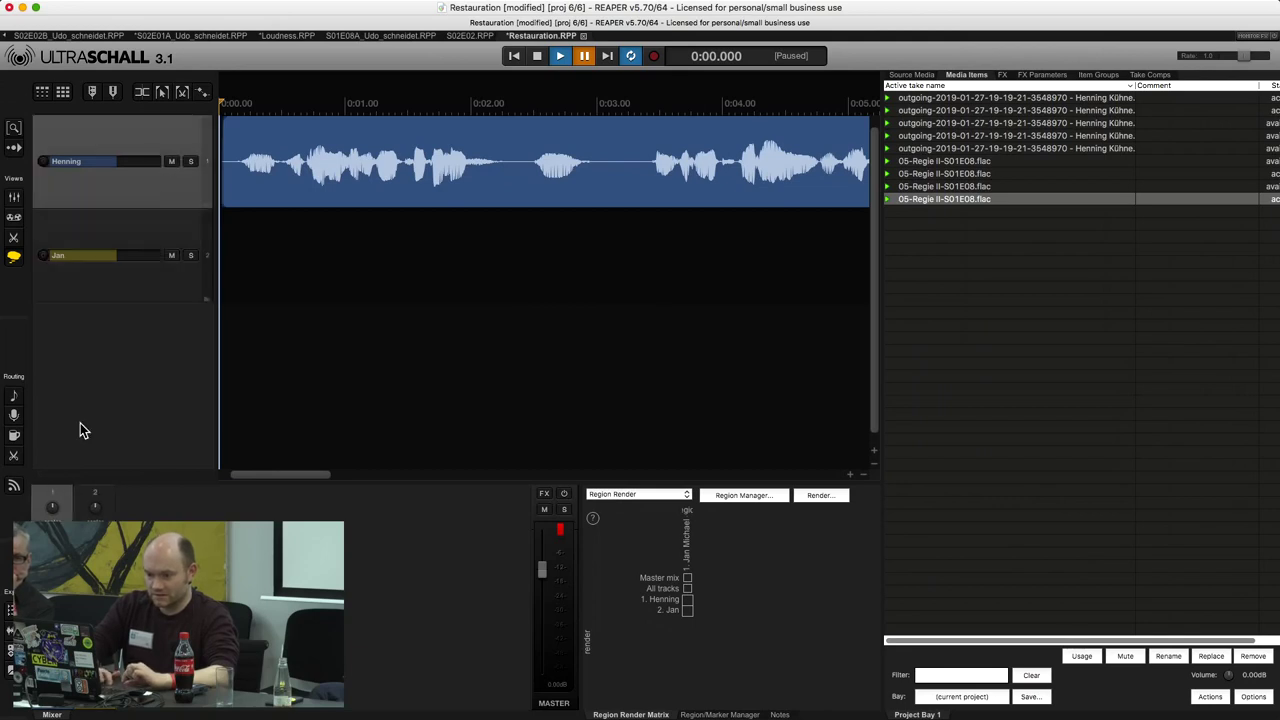
key("f")
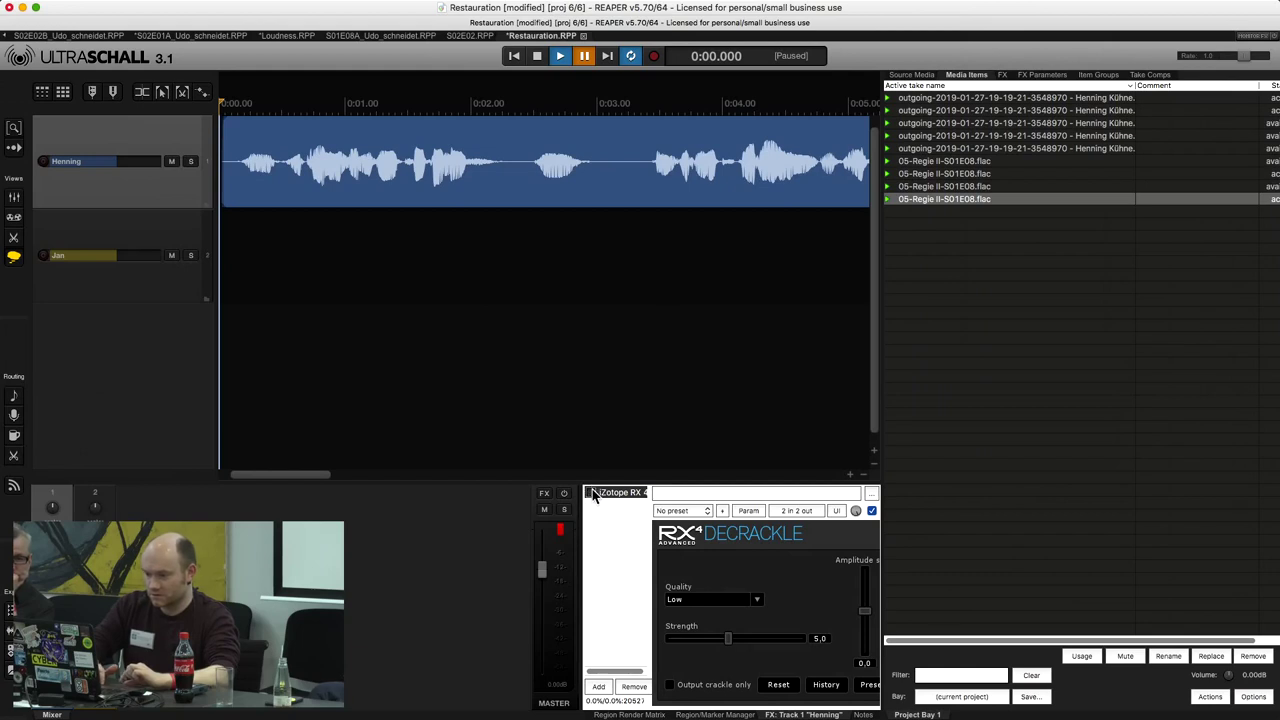
left_click(340, 375)
left_click(271, 350)
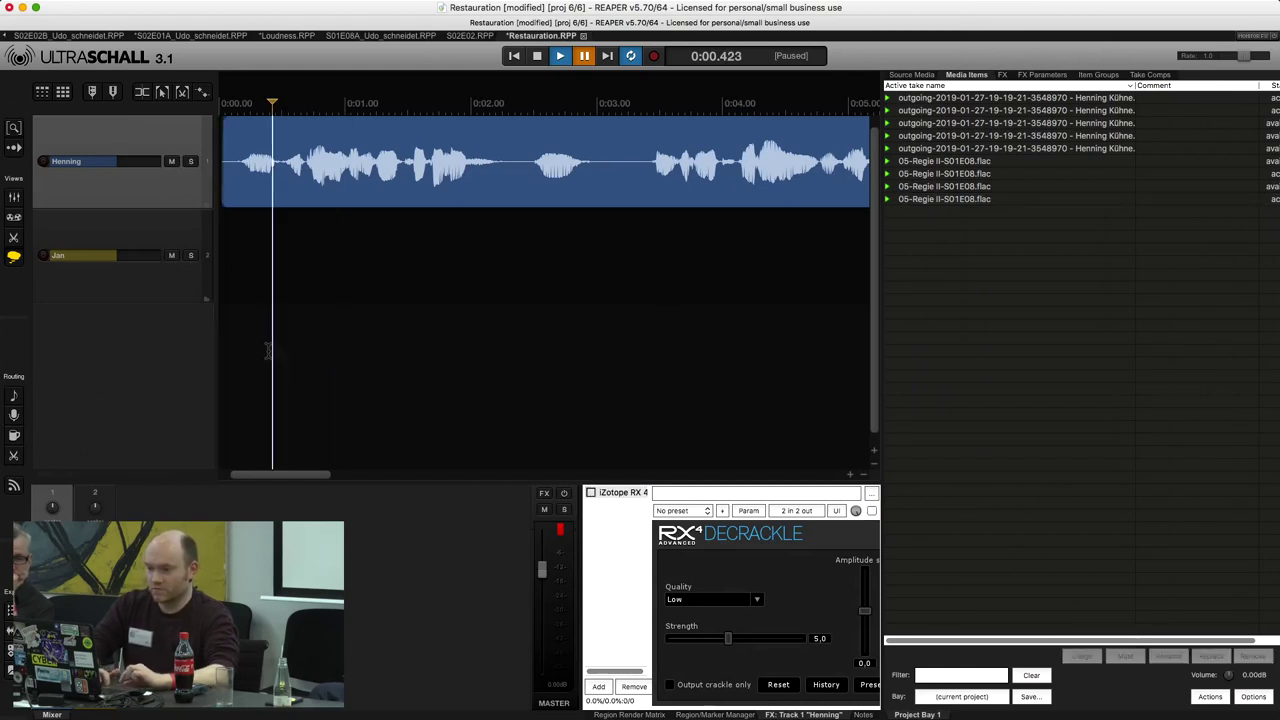
Play the blue clip from the project start without DeCrackle, pause at about 0:05.5 and return to the start.
key("Home")
scroll(268, 350, "down", 3)
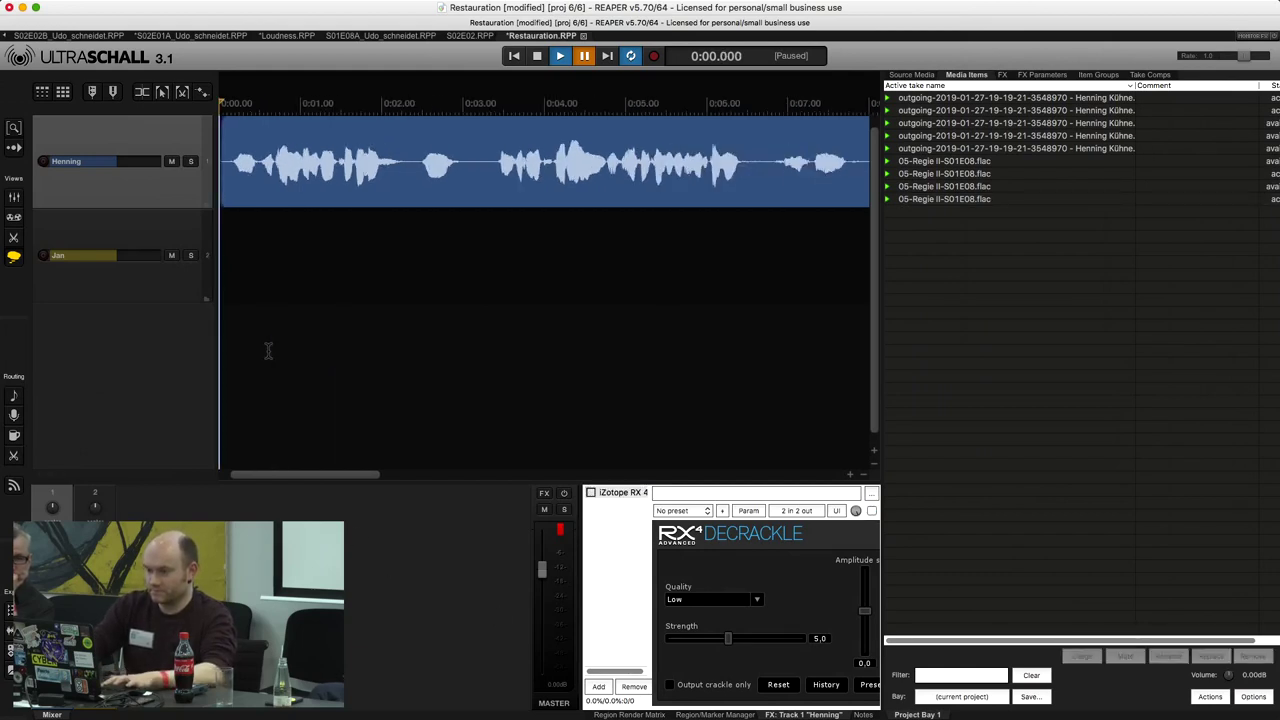
key("space")
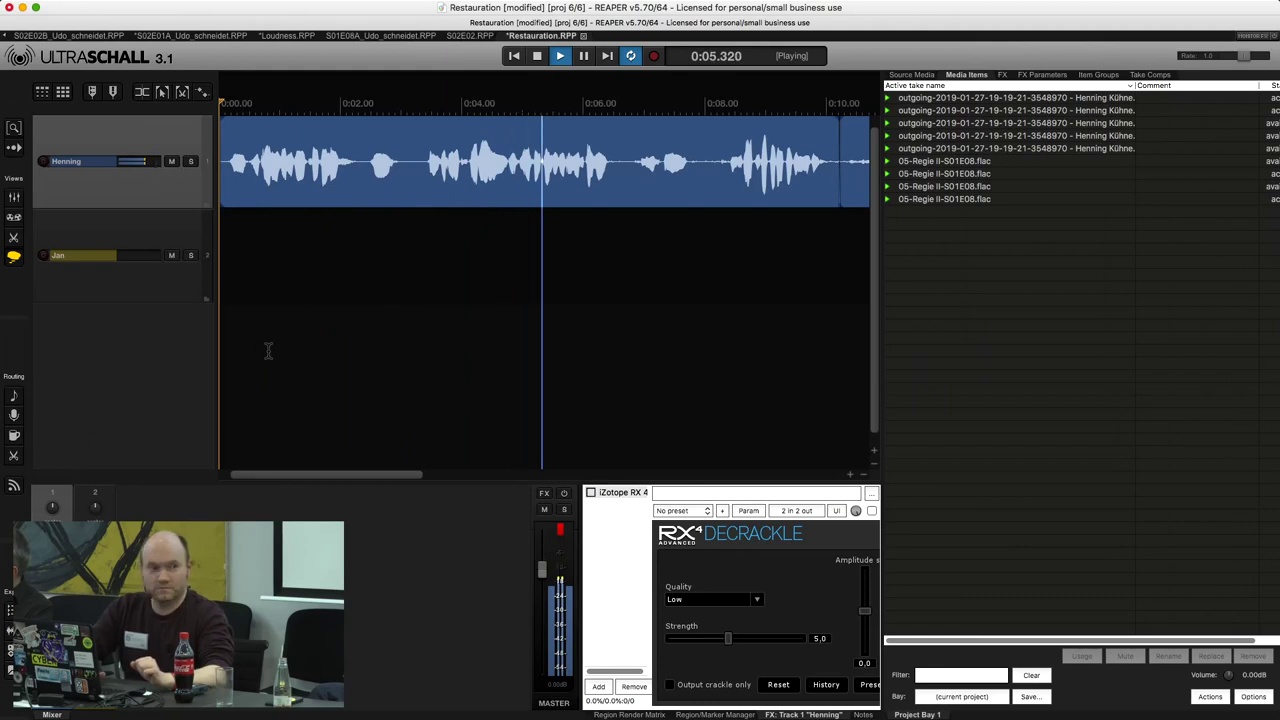
key("space")
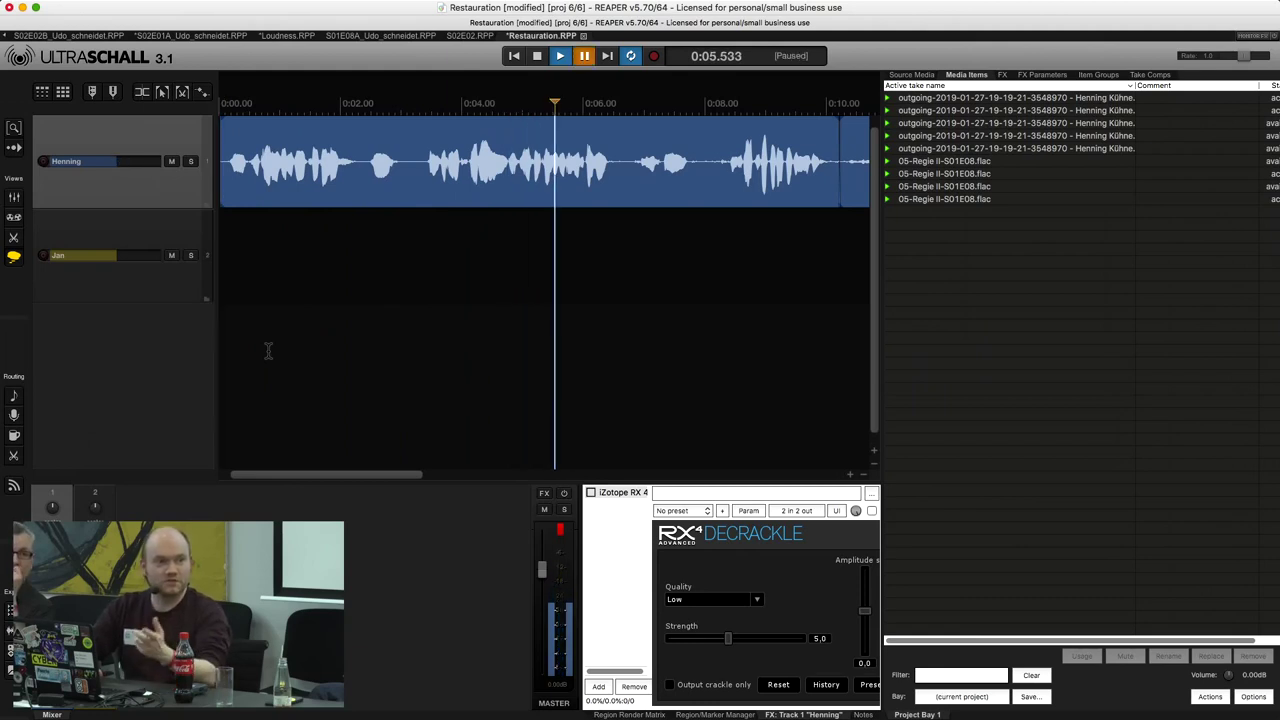
key("Home")
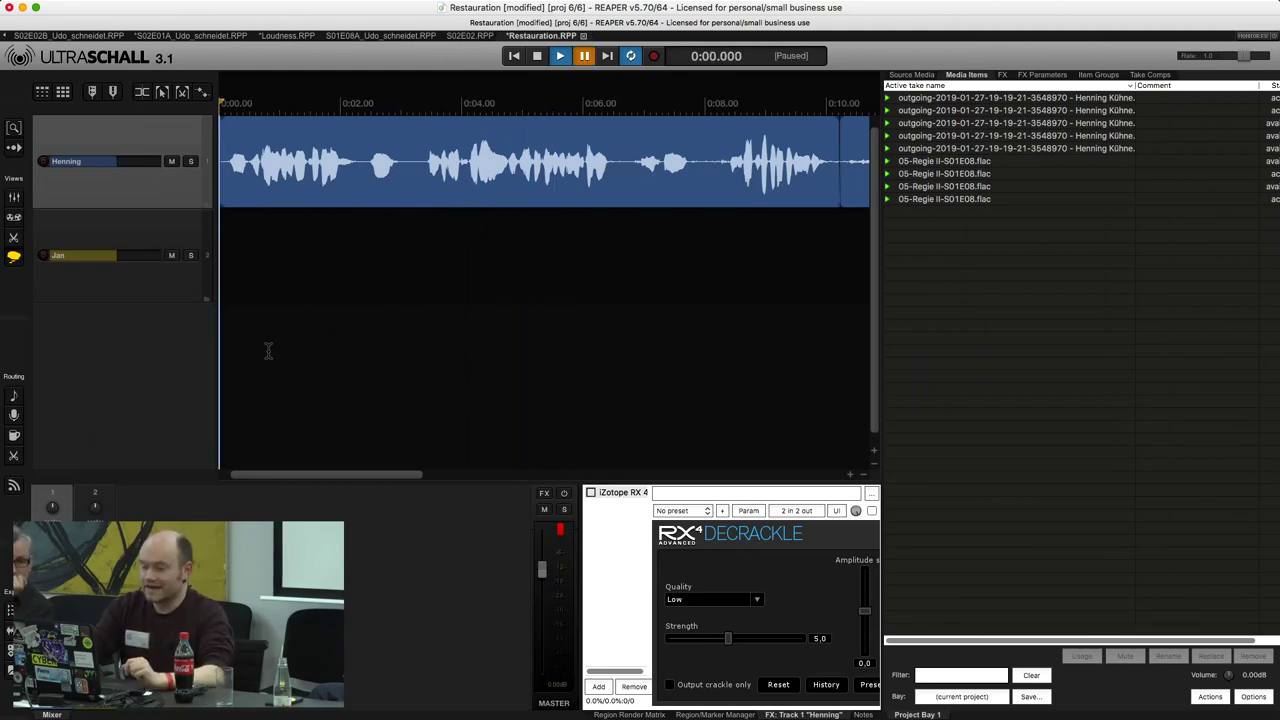
Enable DeCrackle on the first track and play the blue clip from near its beginning, pausing at about 0:04.7.
left_click(591, 493)
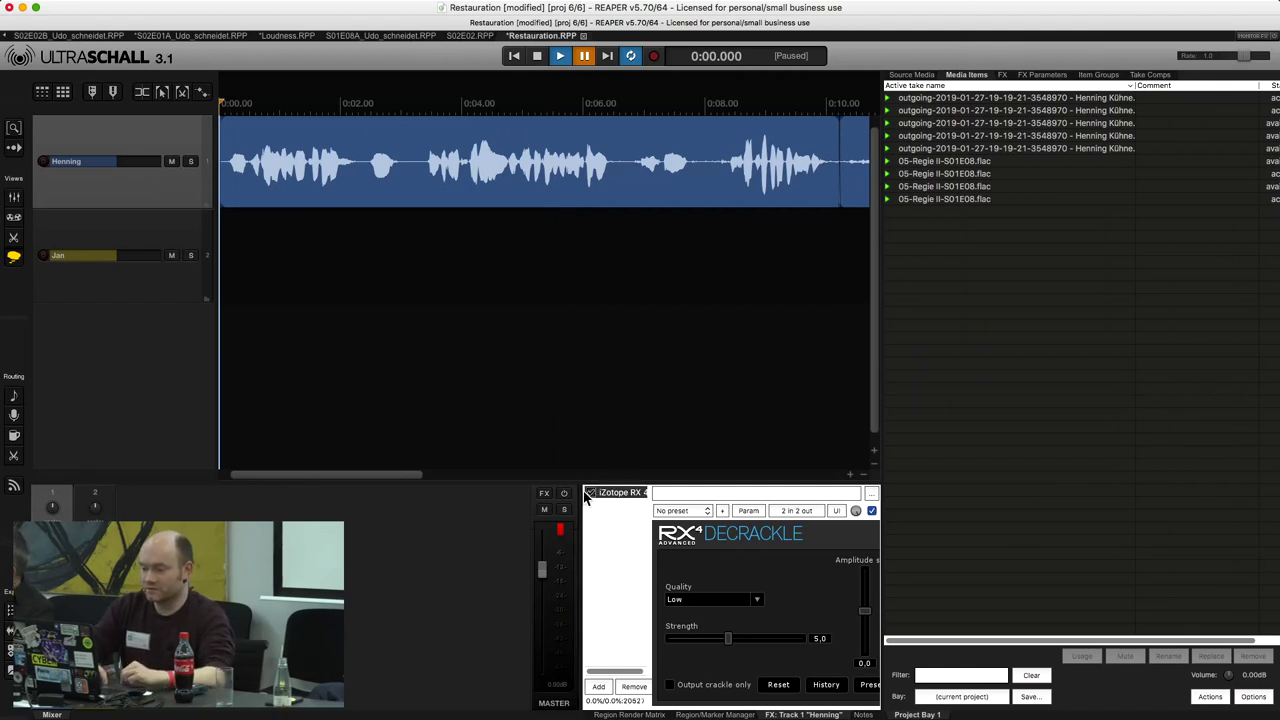
left_click(358, 231)
key("Home")
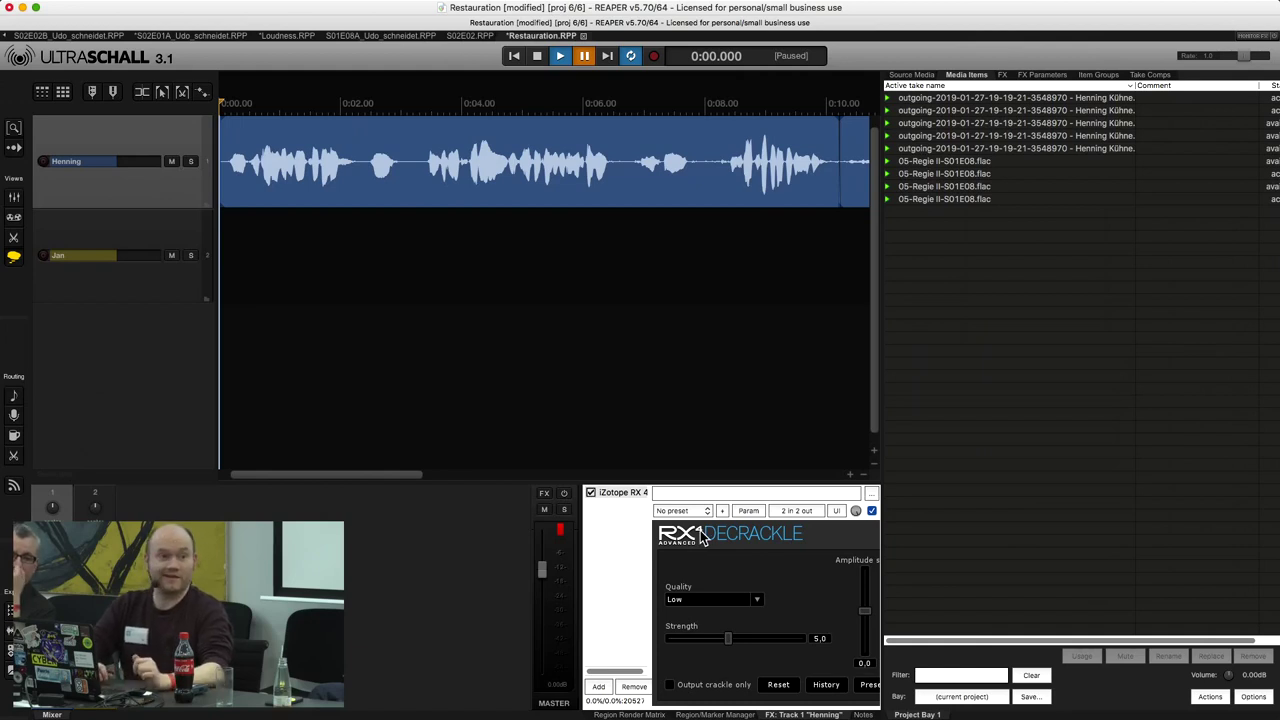
left_click(230, 216)
key("space")
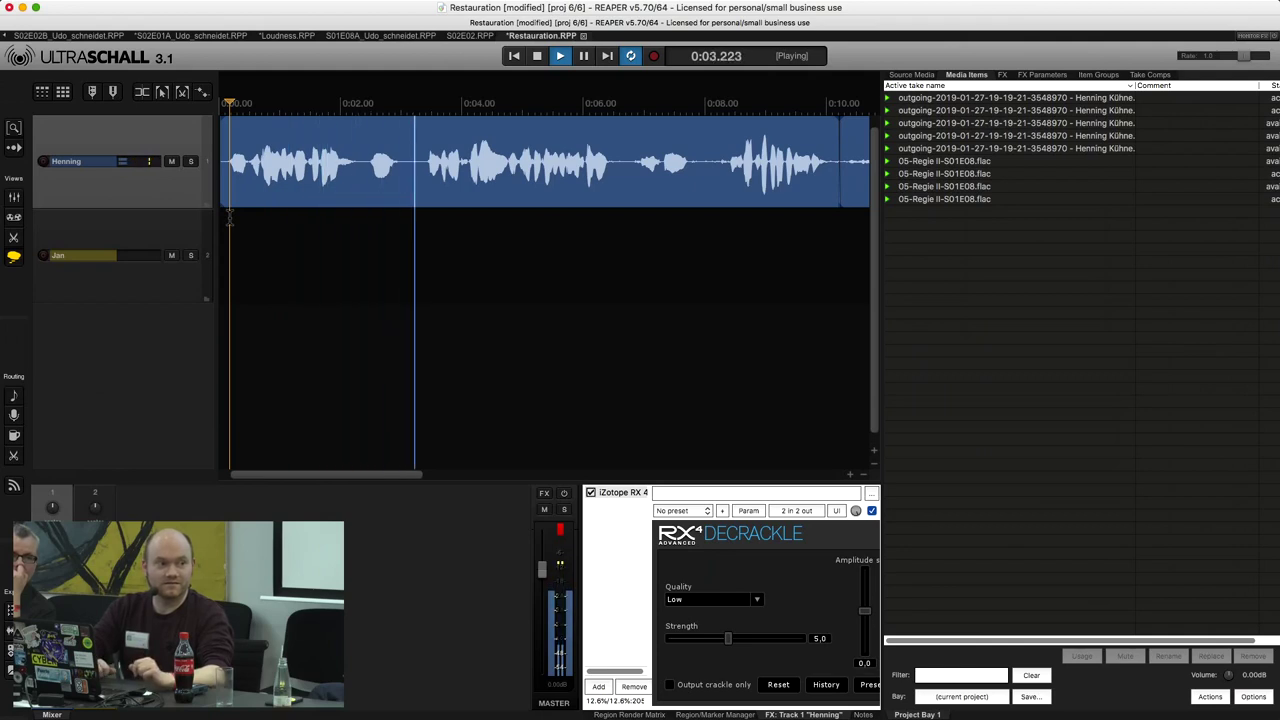
key("space")
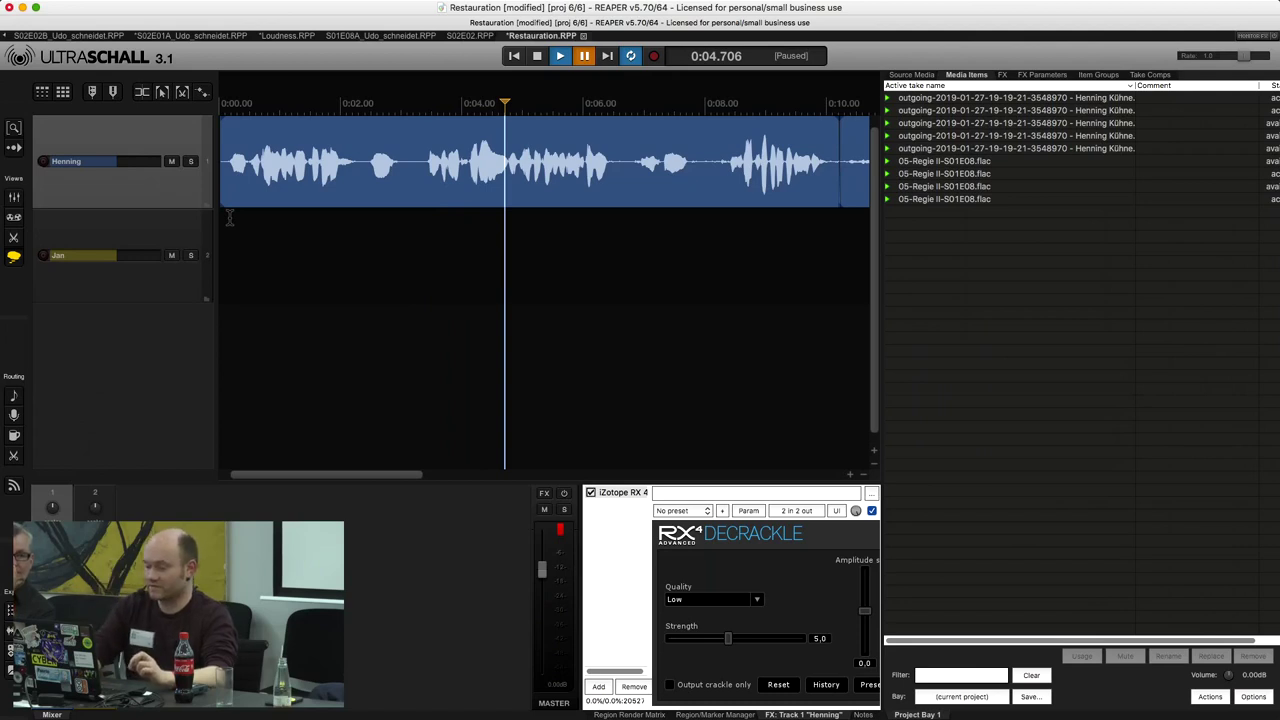
scroll(229, 218, "down", 5)
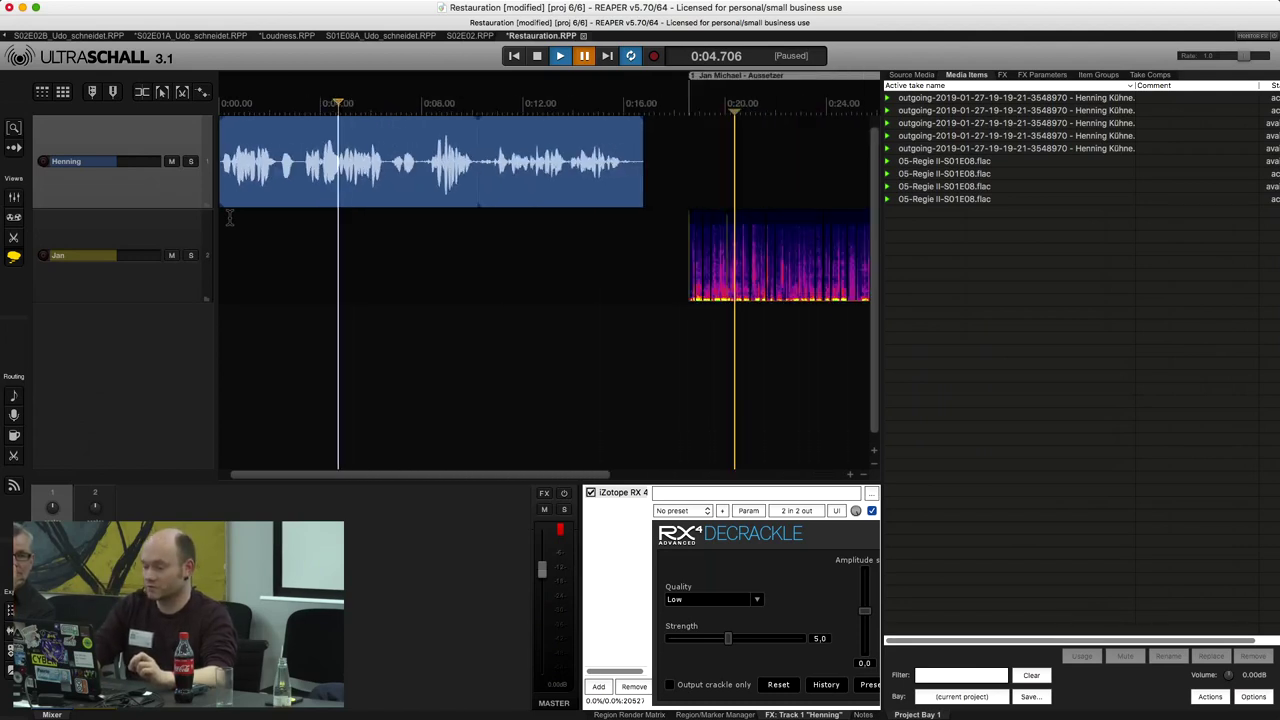
scroll(229, 218, "down", 1)
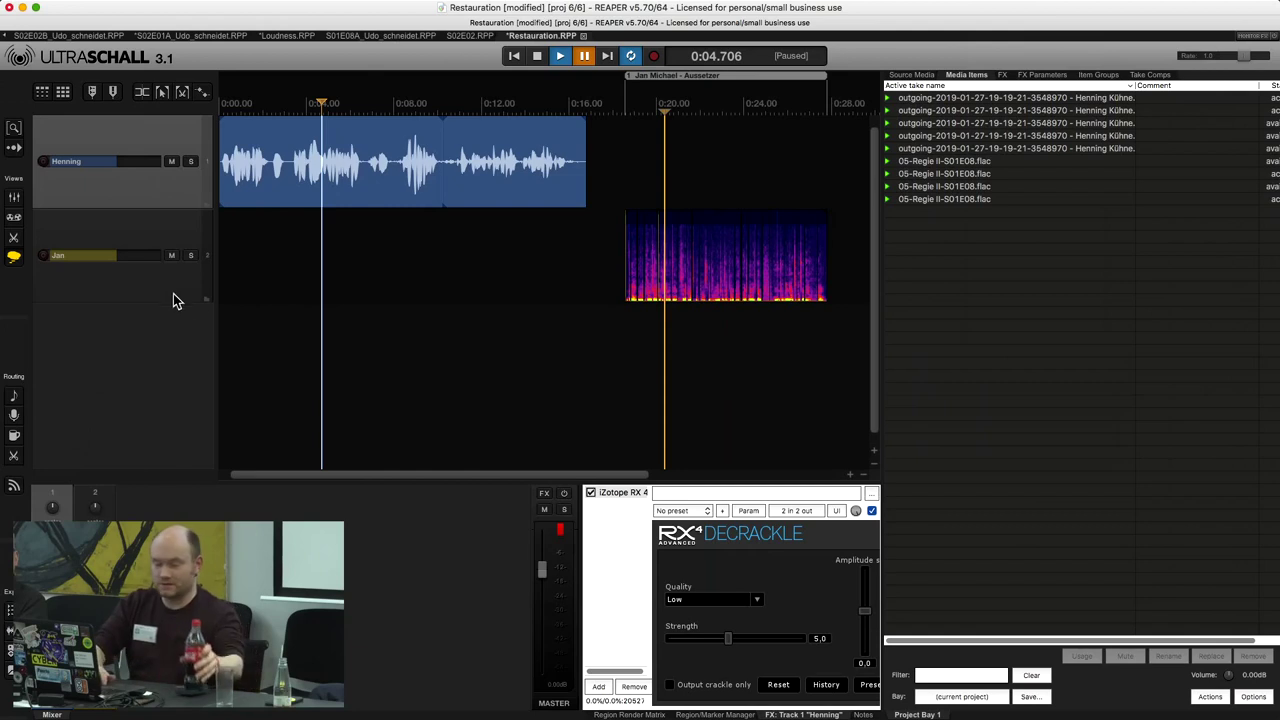
Place the edit cursor at about 0:29.077 and widen the Project Bay to show its source media list.
left_click(855, 360)
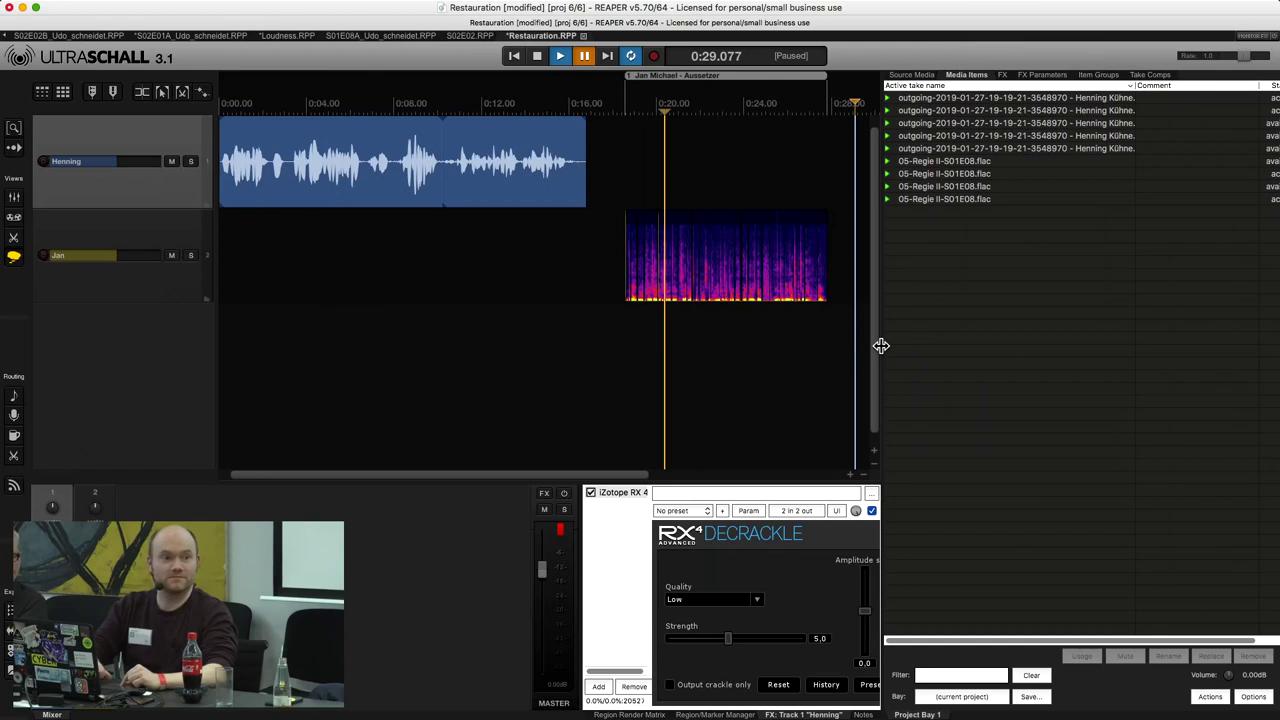
left_click_drag(878, 346, 694, 352)
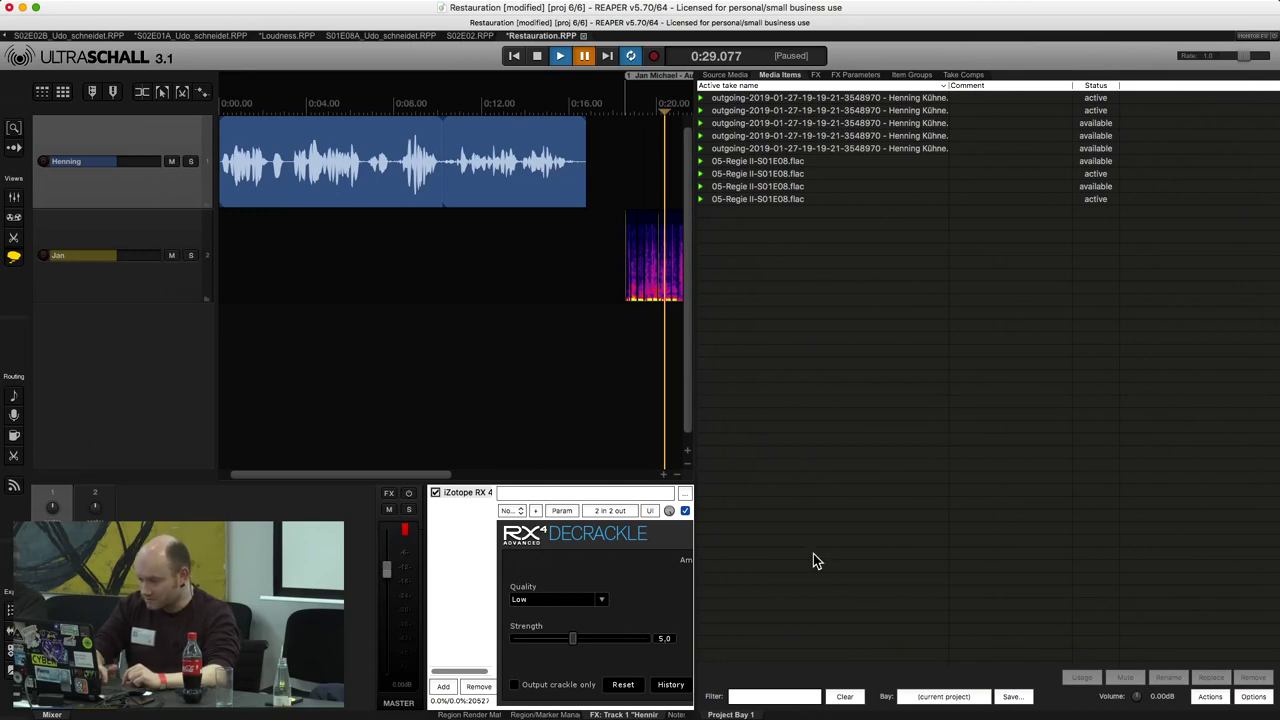
left_click_drag(694, 554, 630, 576)
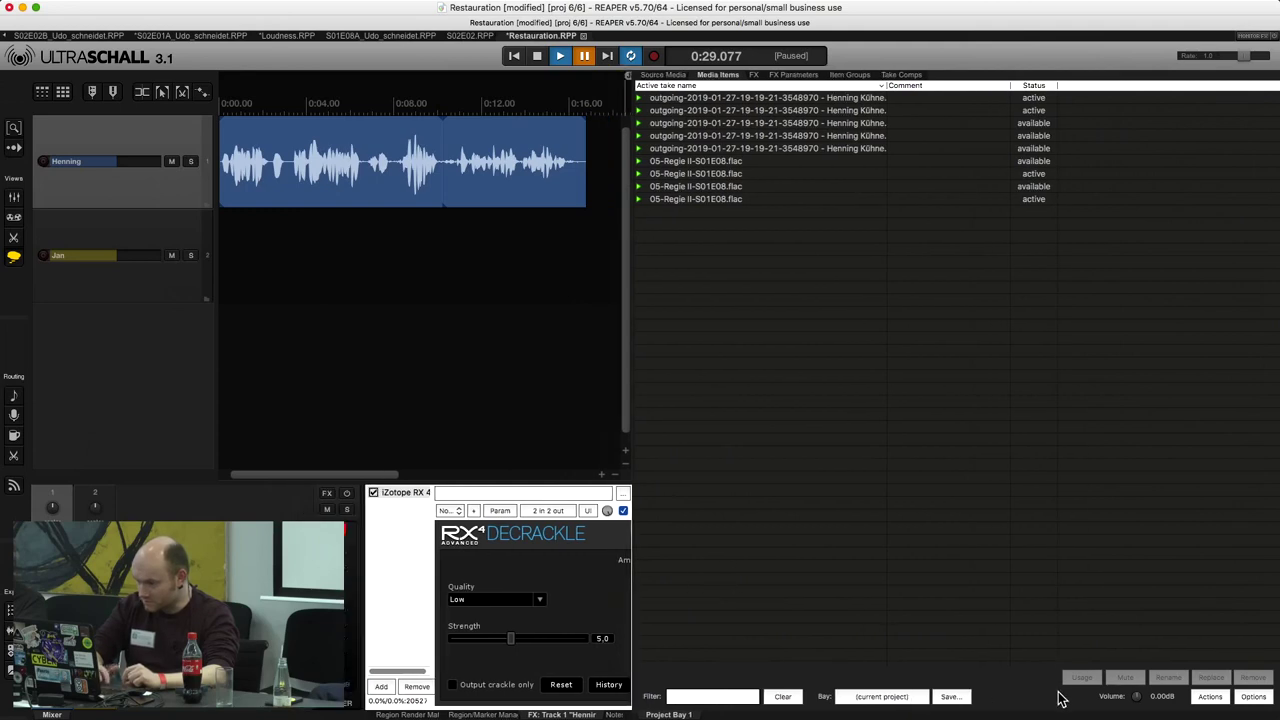
left_click(672, 79)
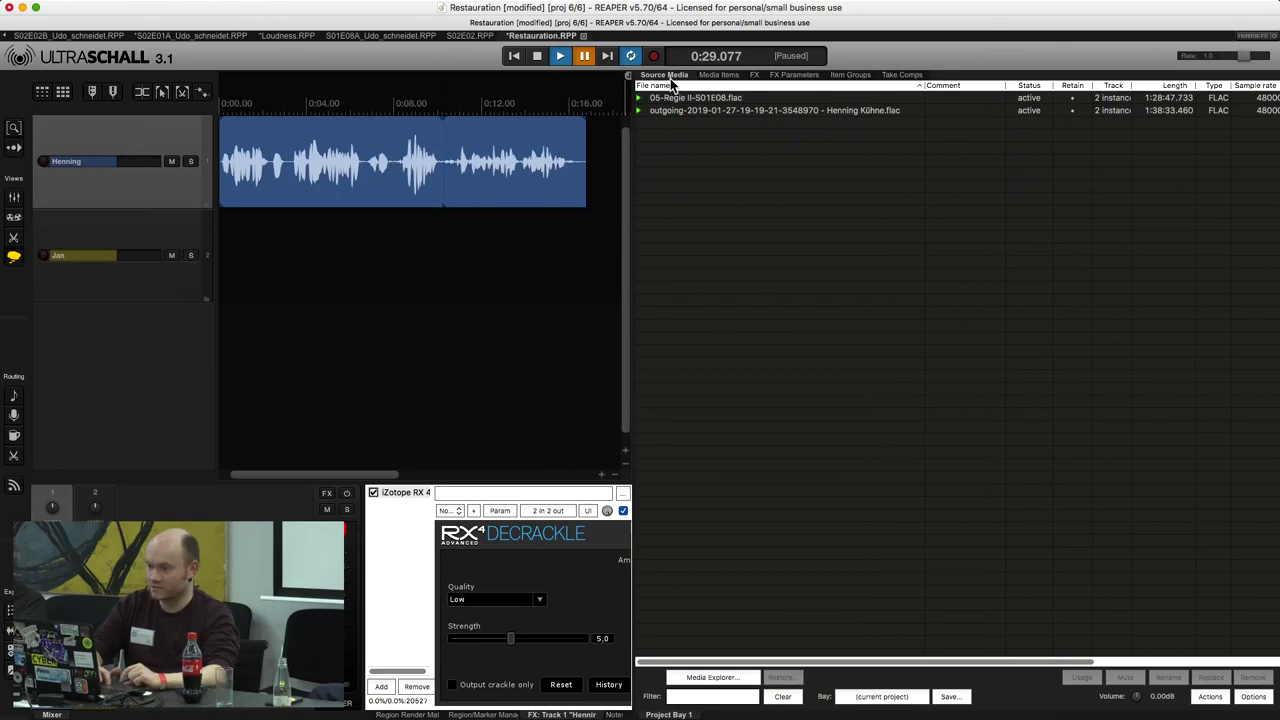
Open the Media Explorer, undock it and enlarge it into a large floating window over the arrangement.
left_click(700, 678)
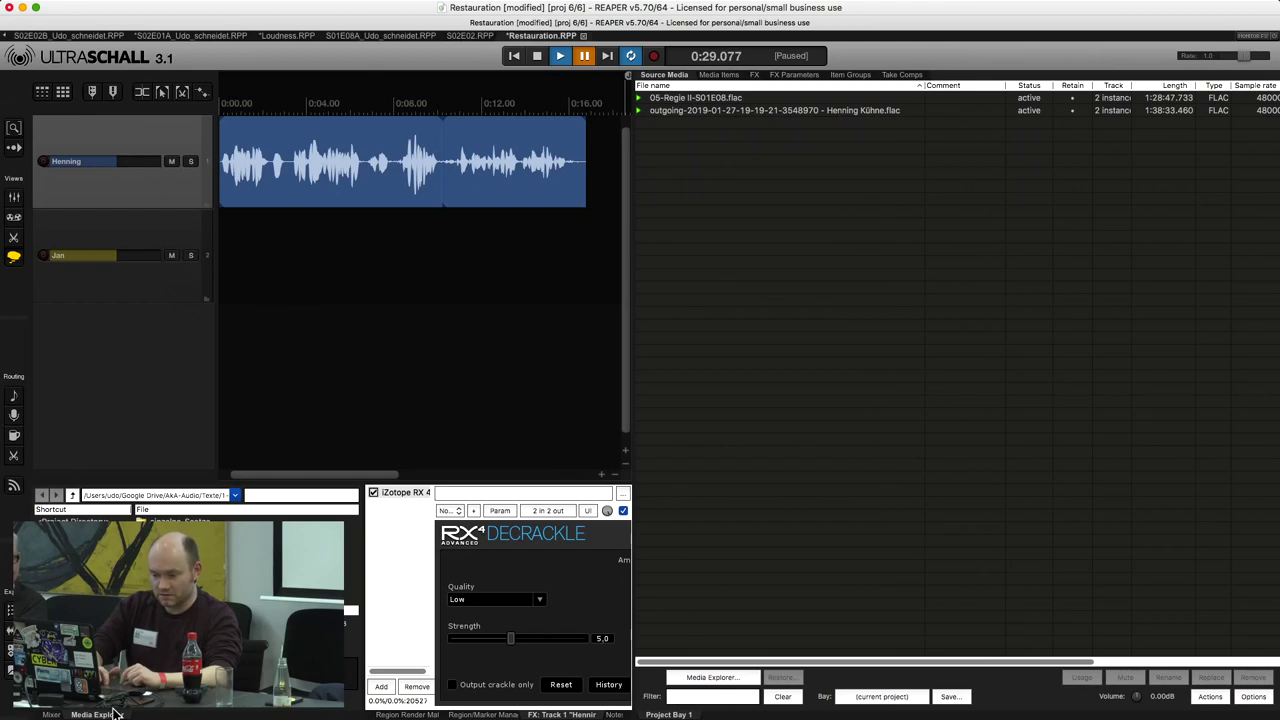
left_click_drag(97, 714, 297, 409)
left_click_drag(271, 54, 440, 77)
left_click_drag(736, 347, 1134, 625)
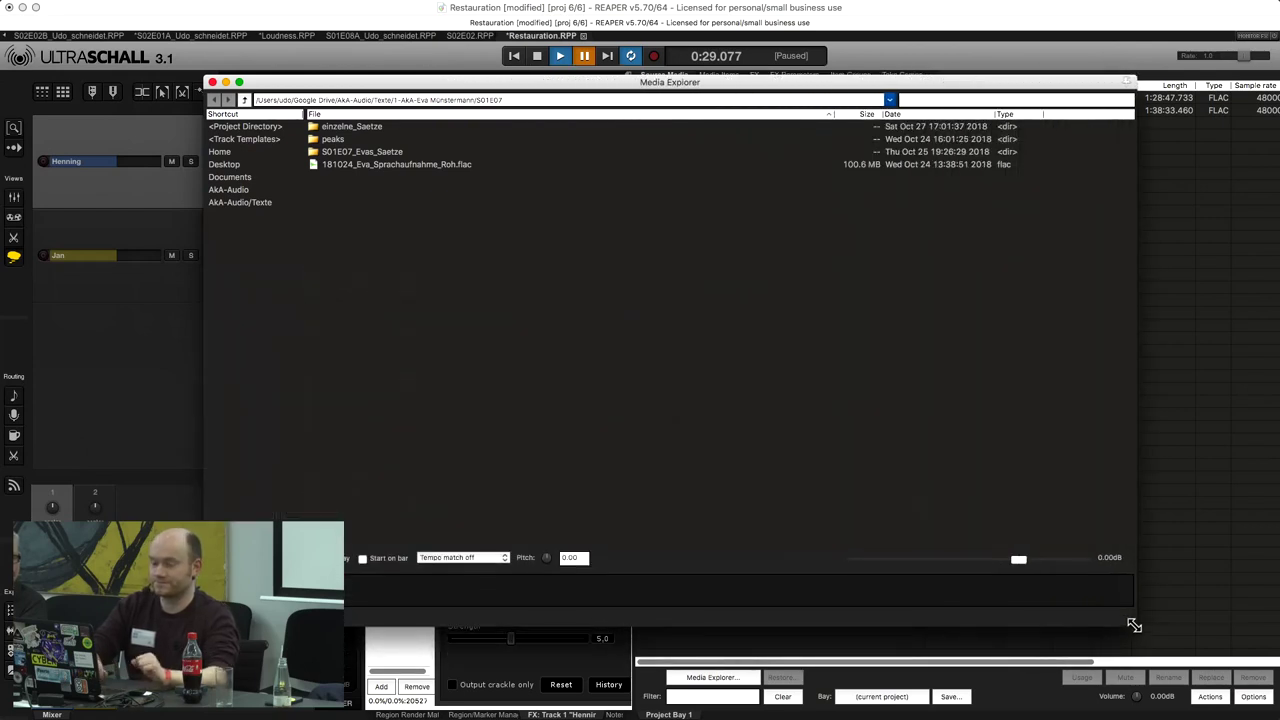
Browse the Media Explorer to the folder AkA-Audio/Schnitt/S02E02/S02E02/lokale Aufnahmen.
left_click(239, 197)
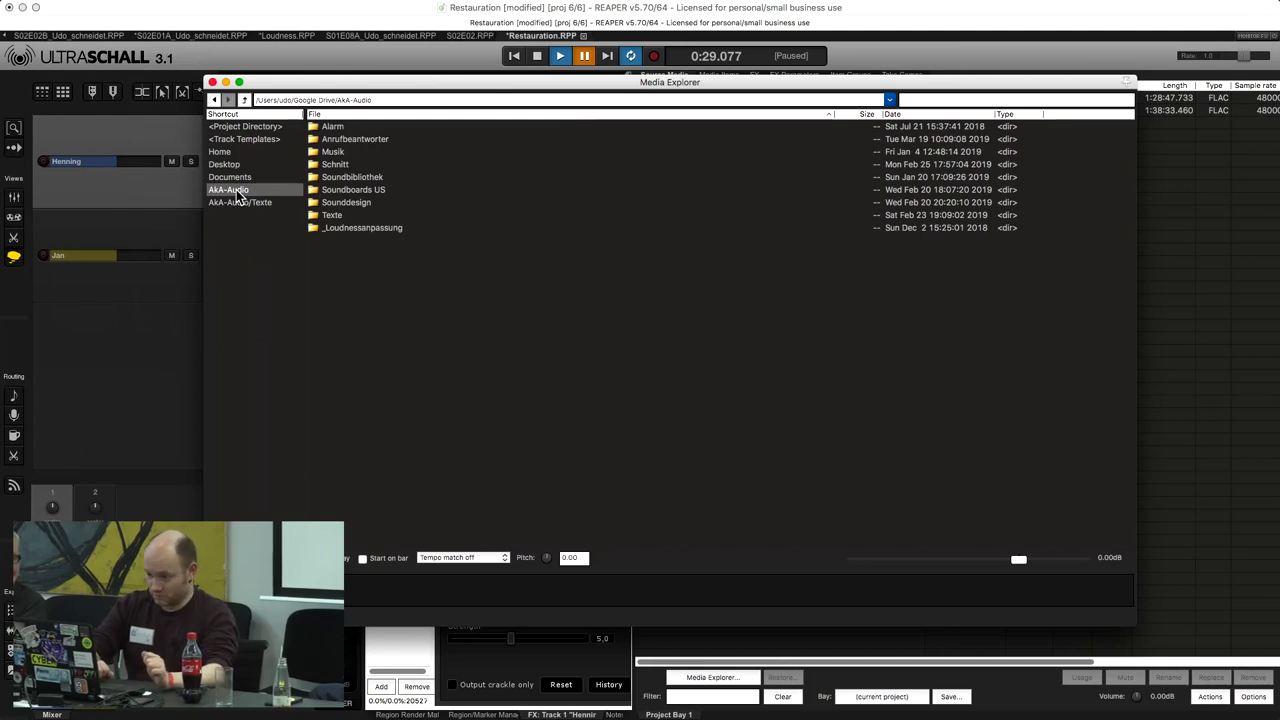
double_click(325, 164)
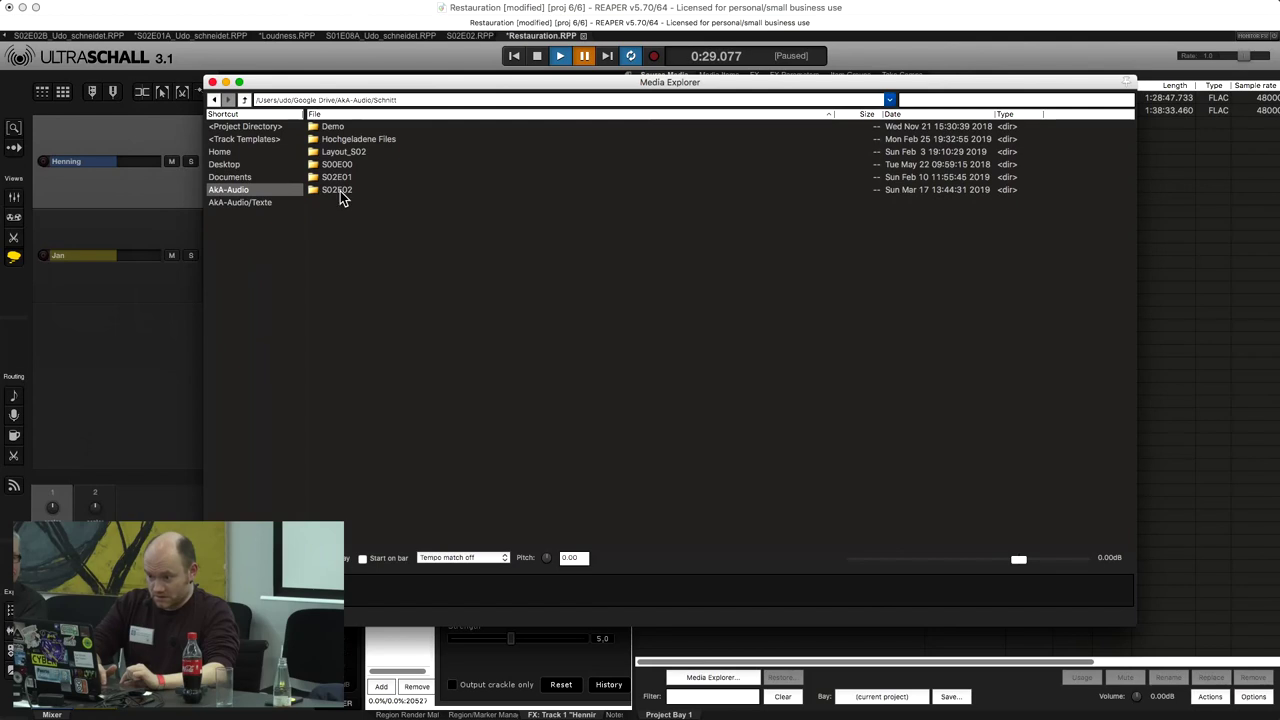
double_click(340, 190)
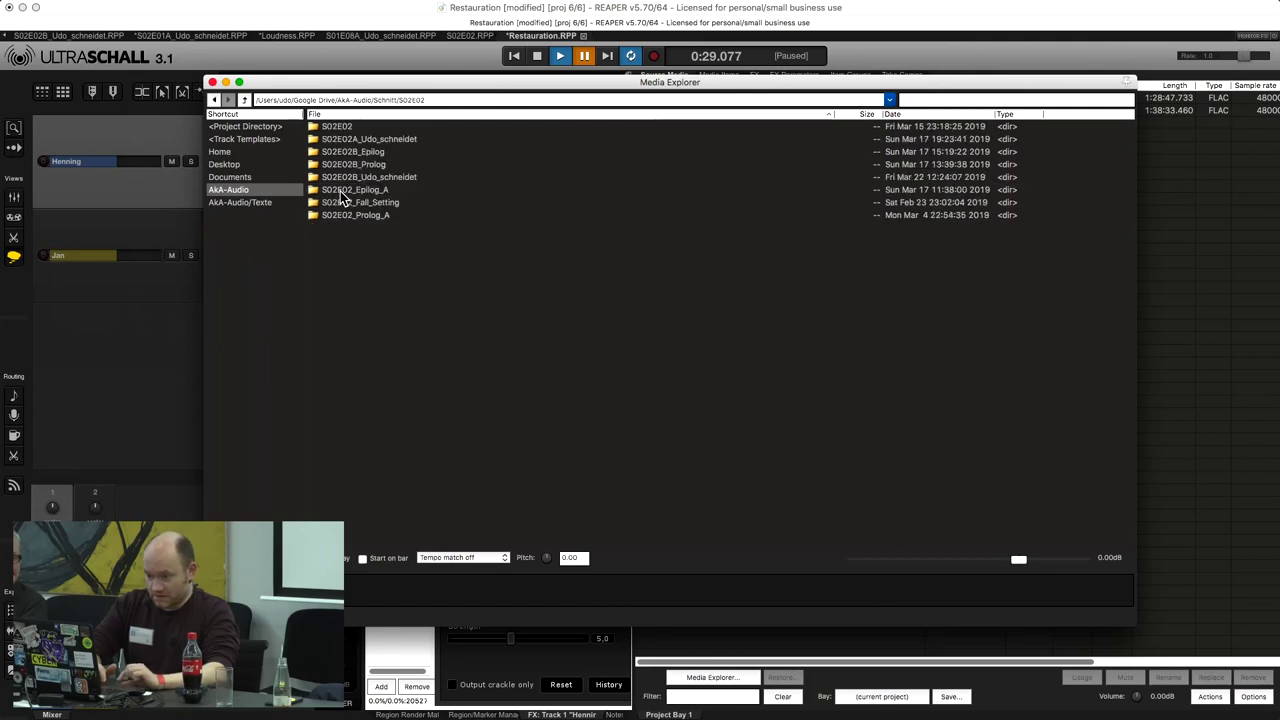
double_click(338, 128)
left_click(345, 130)
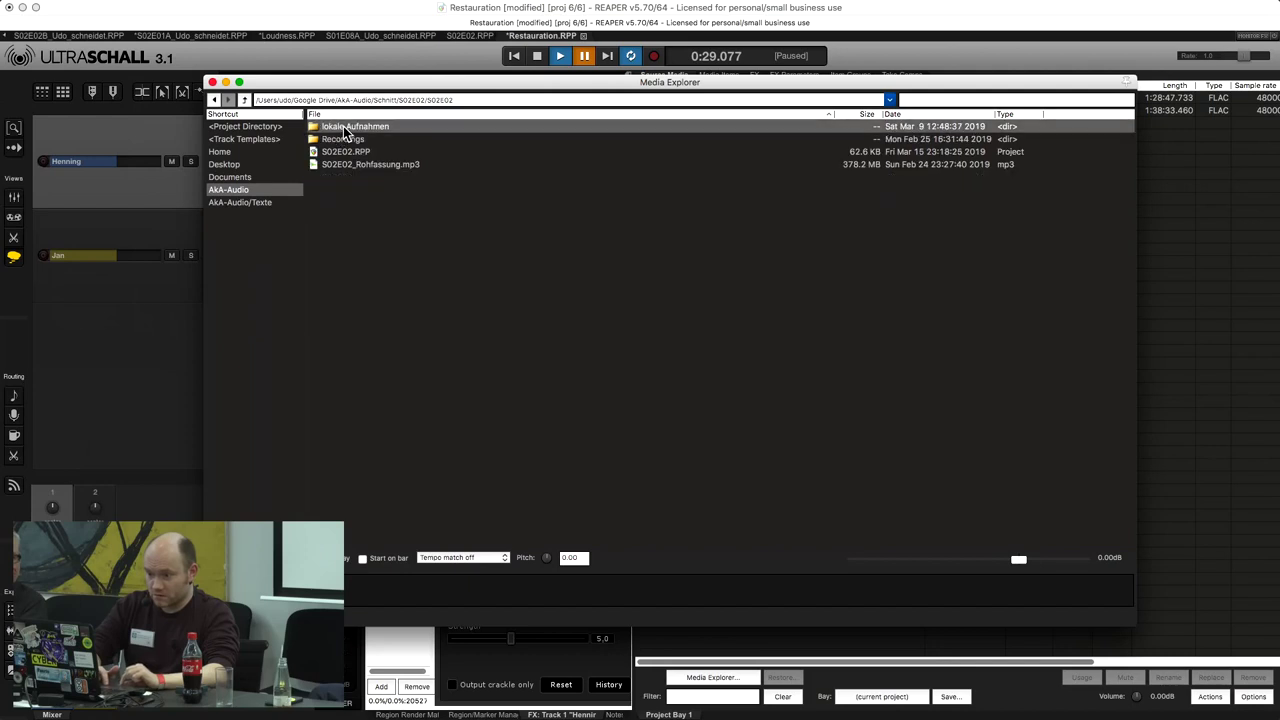
double_click(346, 130)
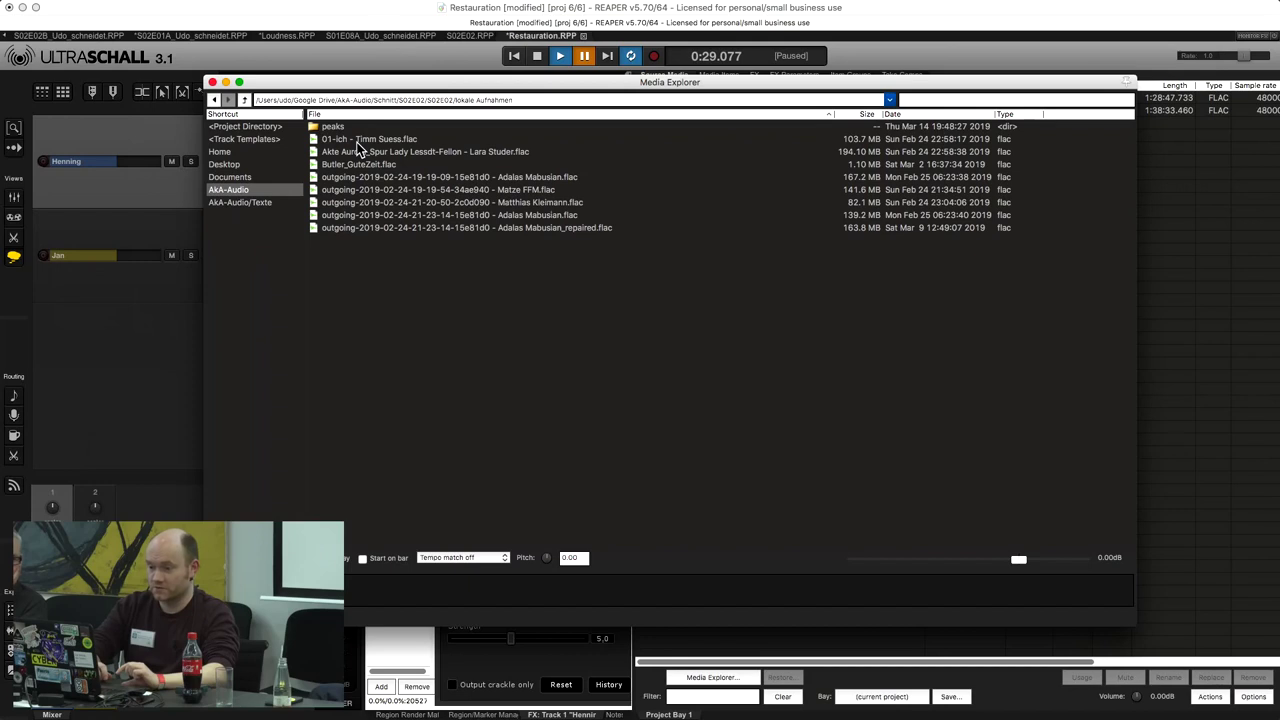
Insert the whole file Butler_GuteZeit.flac on the first track at the edit cursor.
left_click(357, 141)
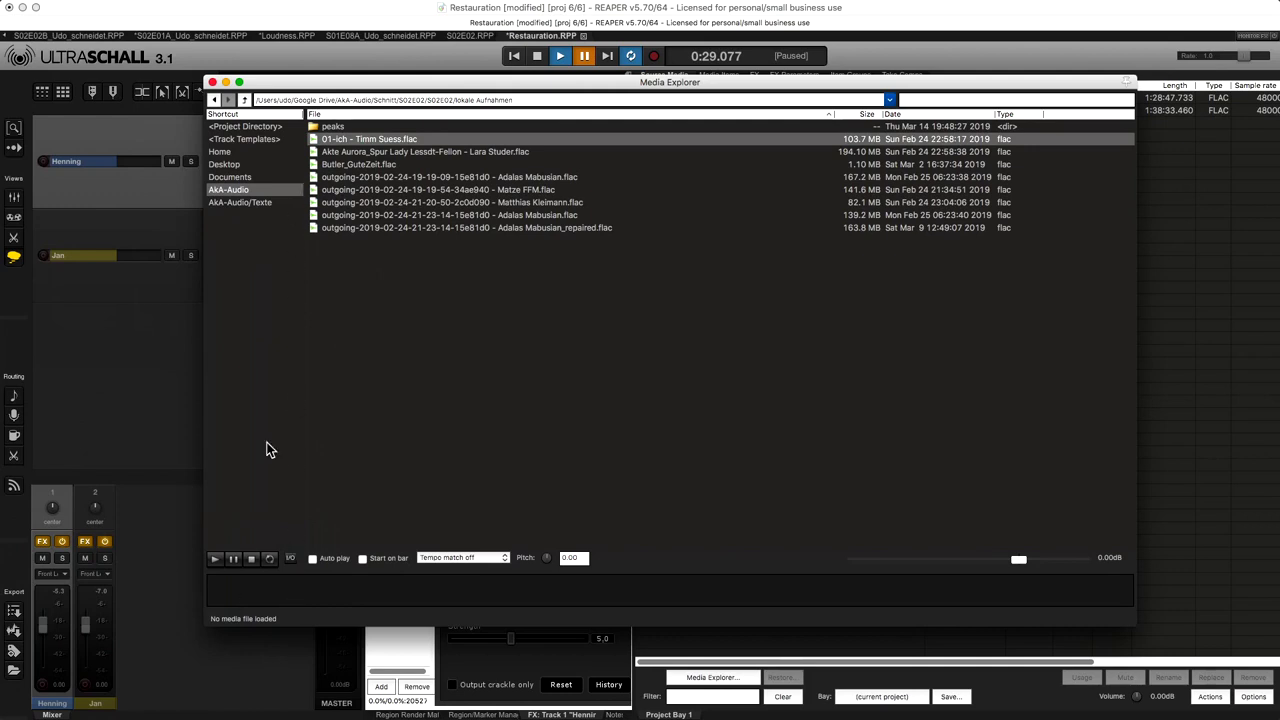
left_click(325, 165)
double_click(317, 167)
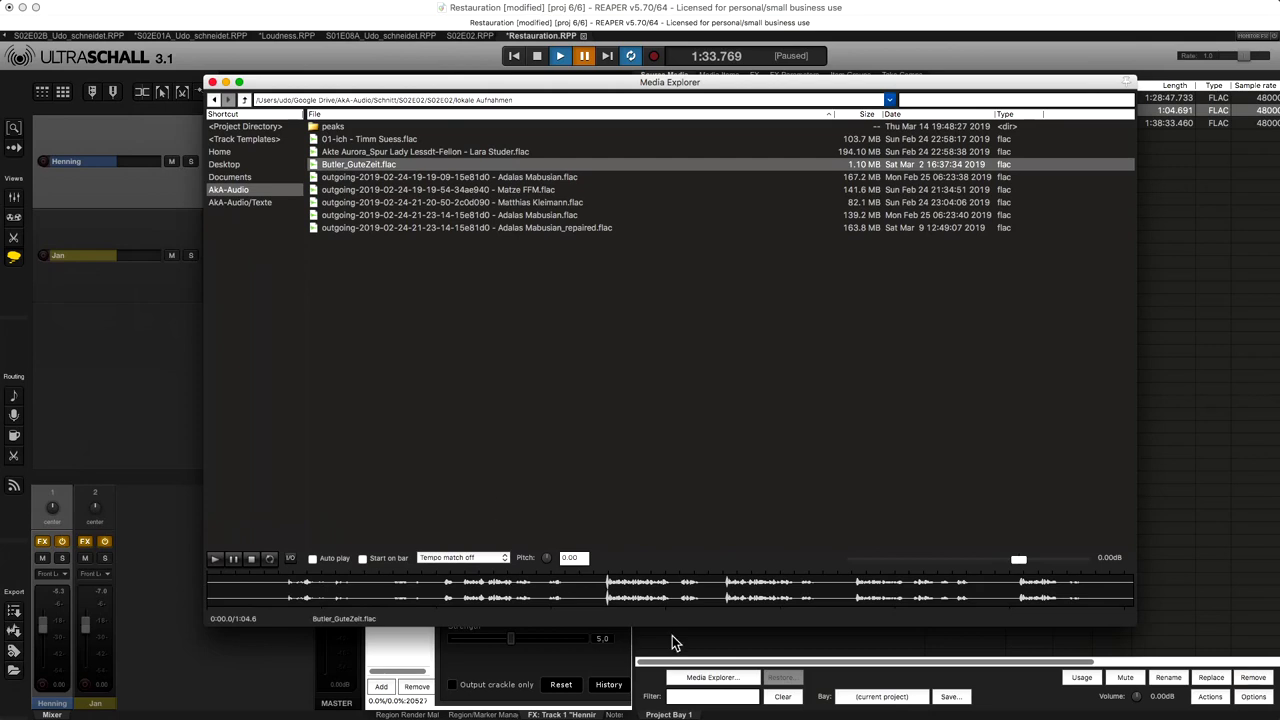
Mark an about 8.8-second passage of Butler_GuteZeit.flac in the preview waveform and insert it on a new third track.
left_click_drag(604, 588, 670, 583)
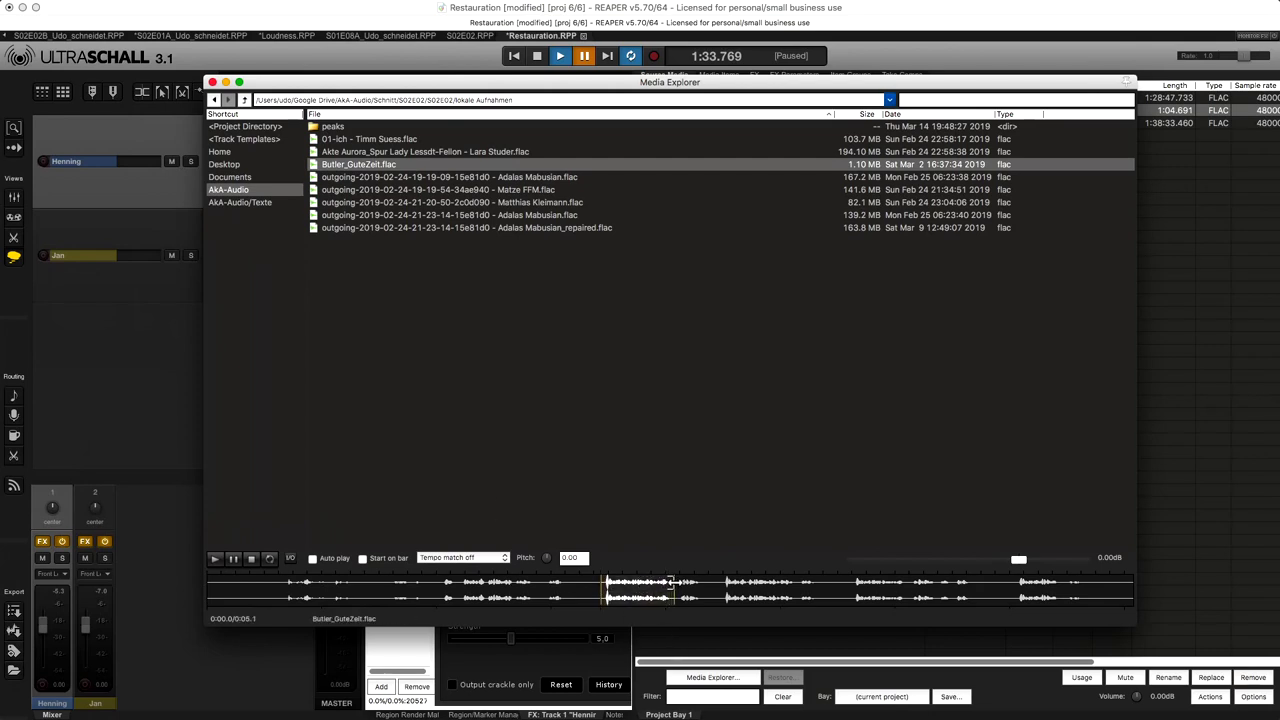
left_click_drag(447, 86, 623, 84)
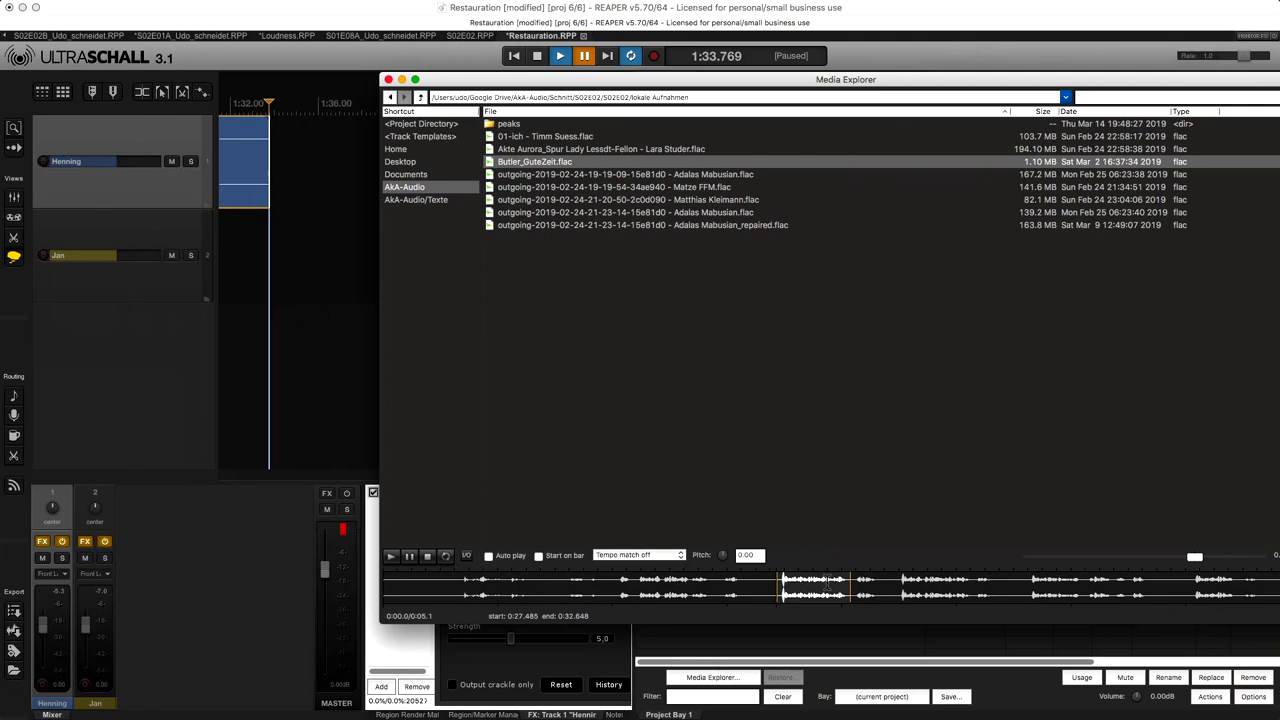
left_click(762, 596)
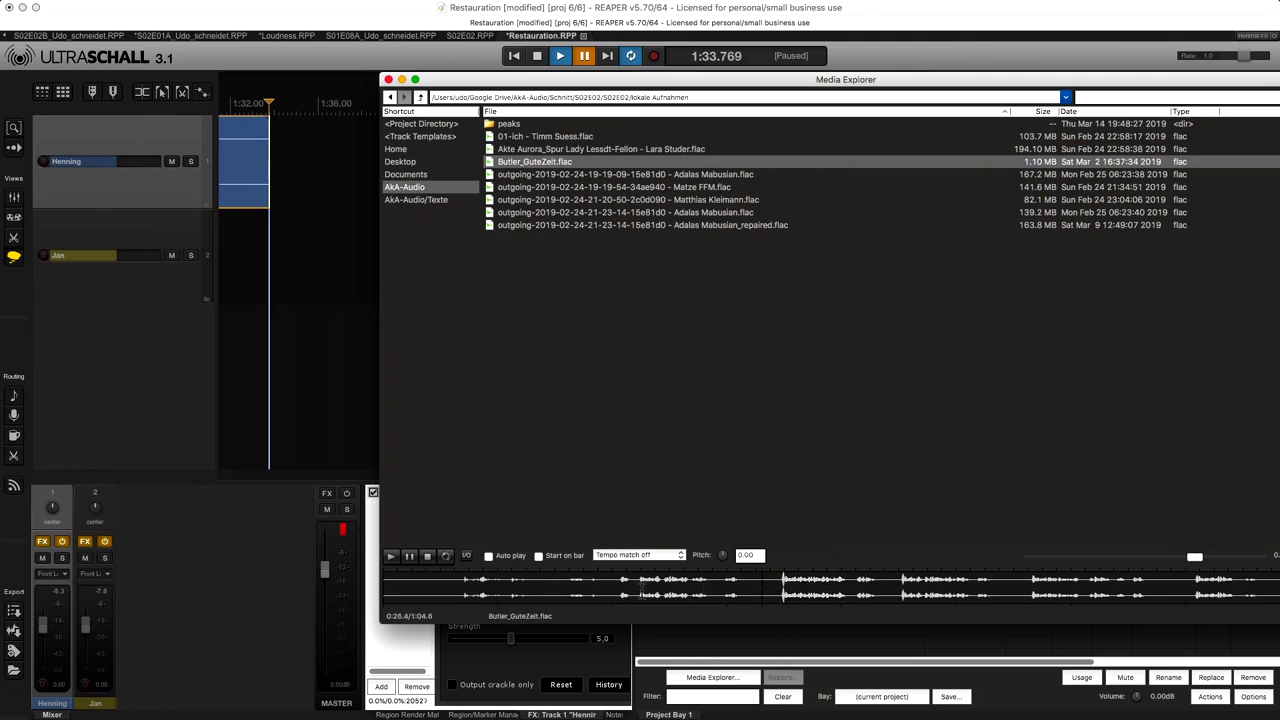
left_click_drag(620, 586, 287, 352)
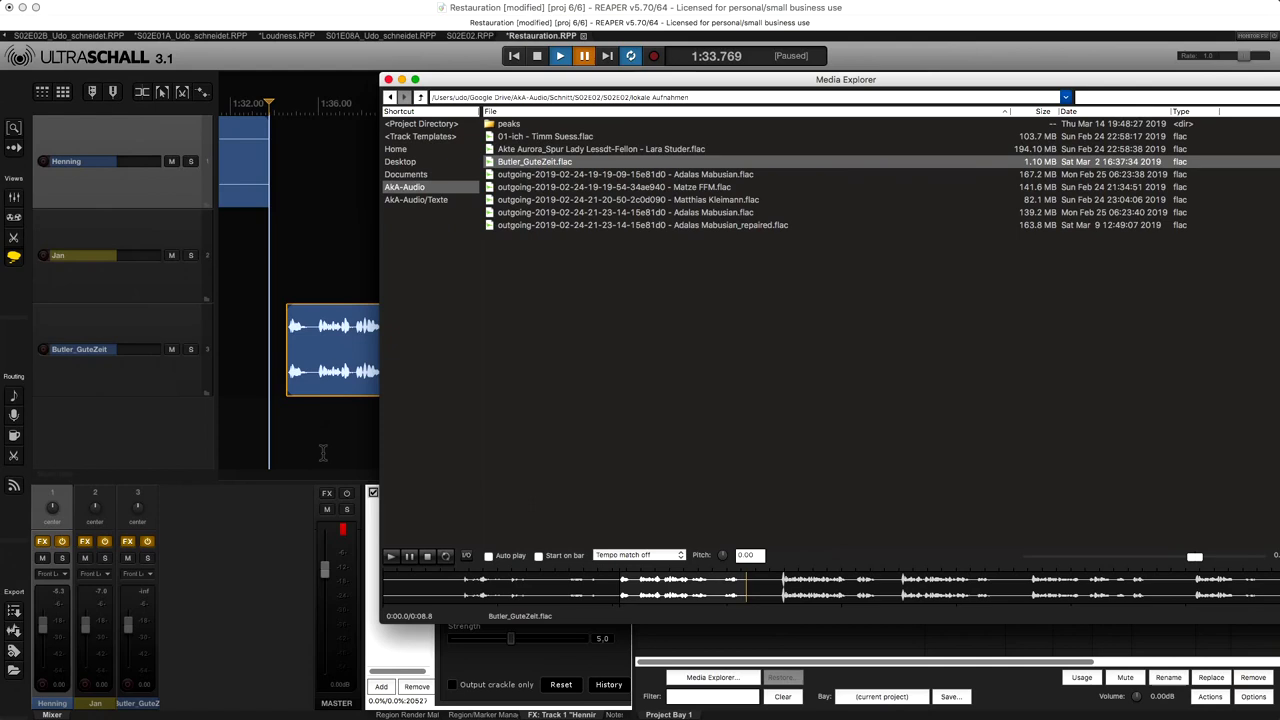
Uncover the inserted Butler_GuteZeit passage on the third track and delete it.
left_click_drag(504, 81, 668, 80)
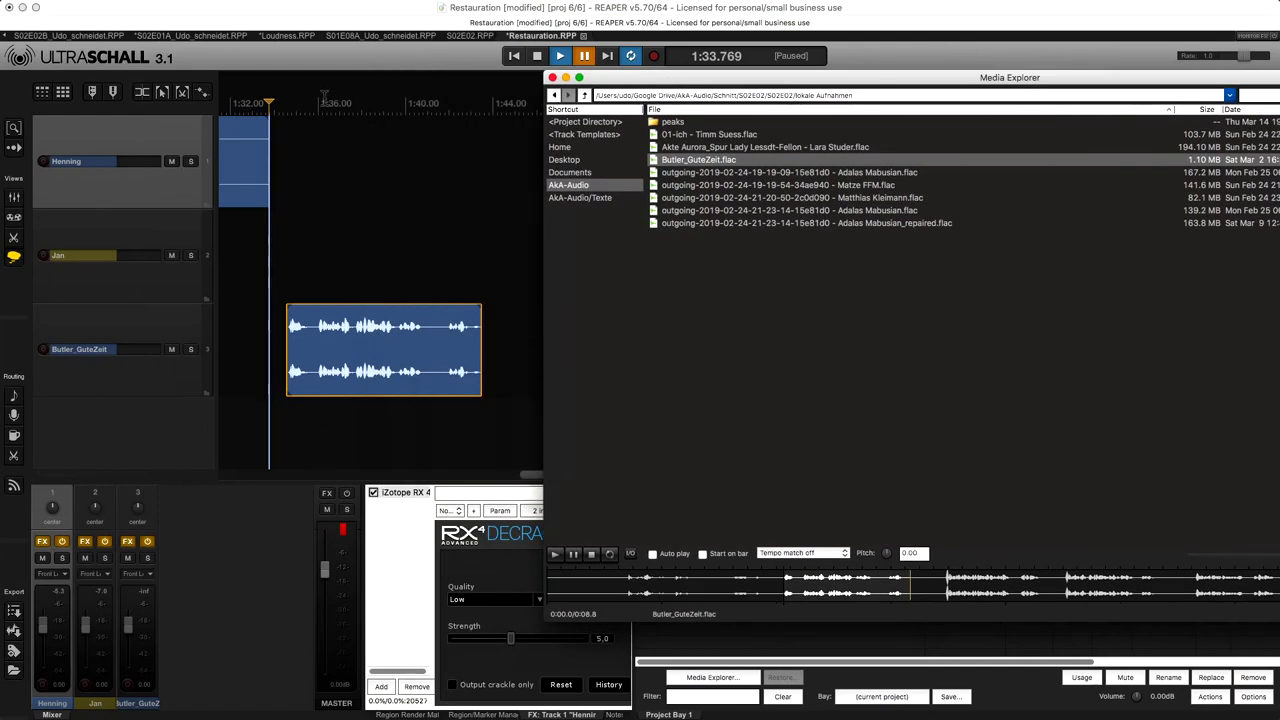
left_click(333, 341)
key("Delete")
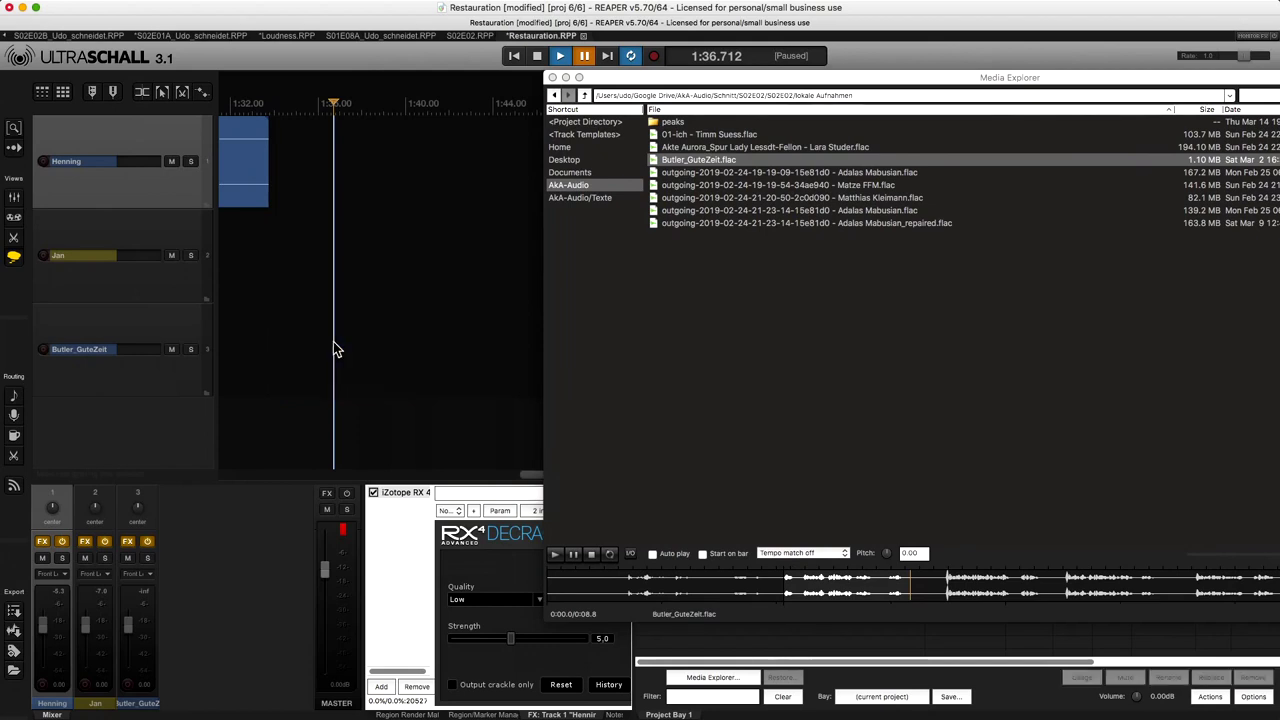
Insert the 01-ich recording on the third track, name the track with the speaker's first name and close the Media Explorer.
left_click(729, 137)
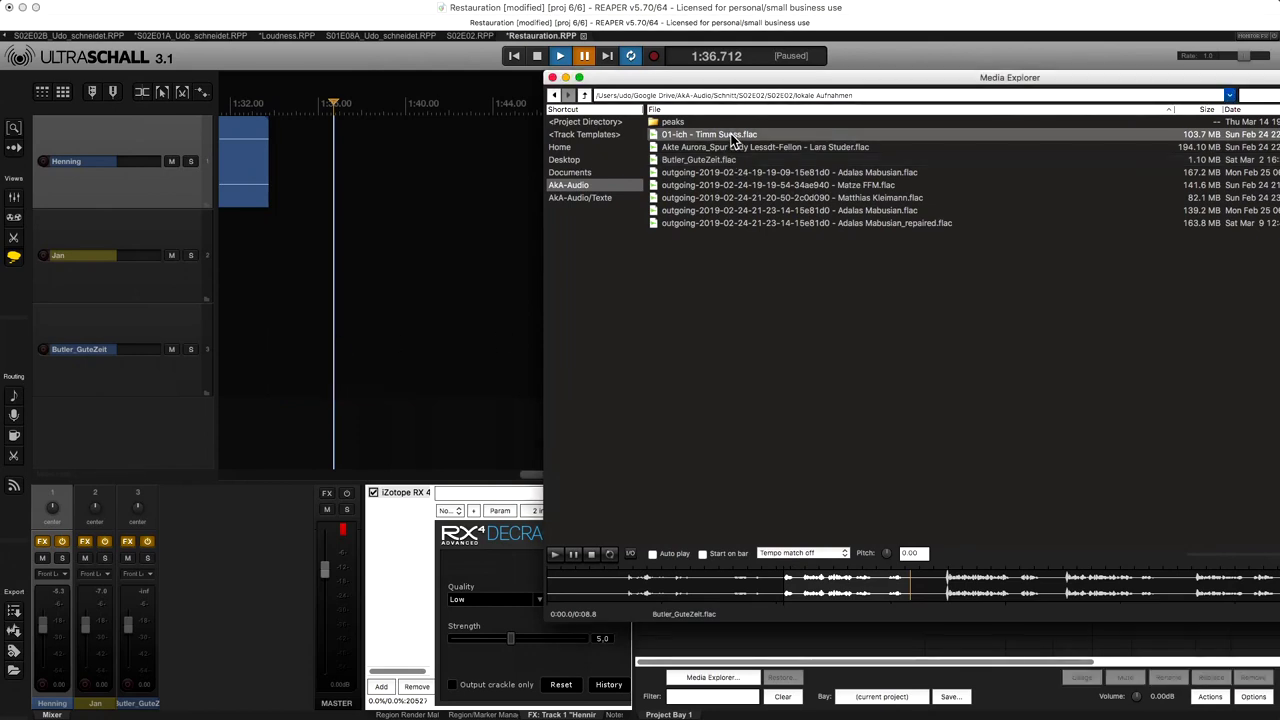
left_click_drag(733, 137, 226, 323)
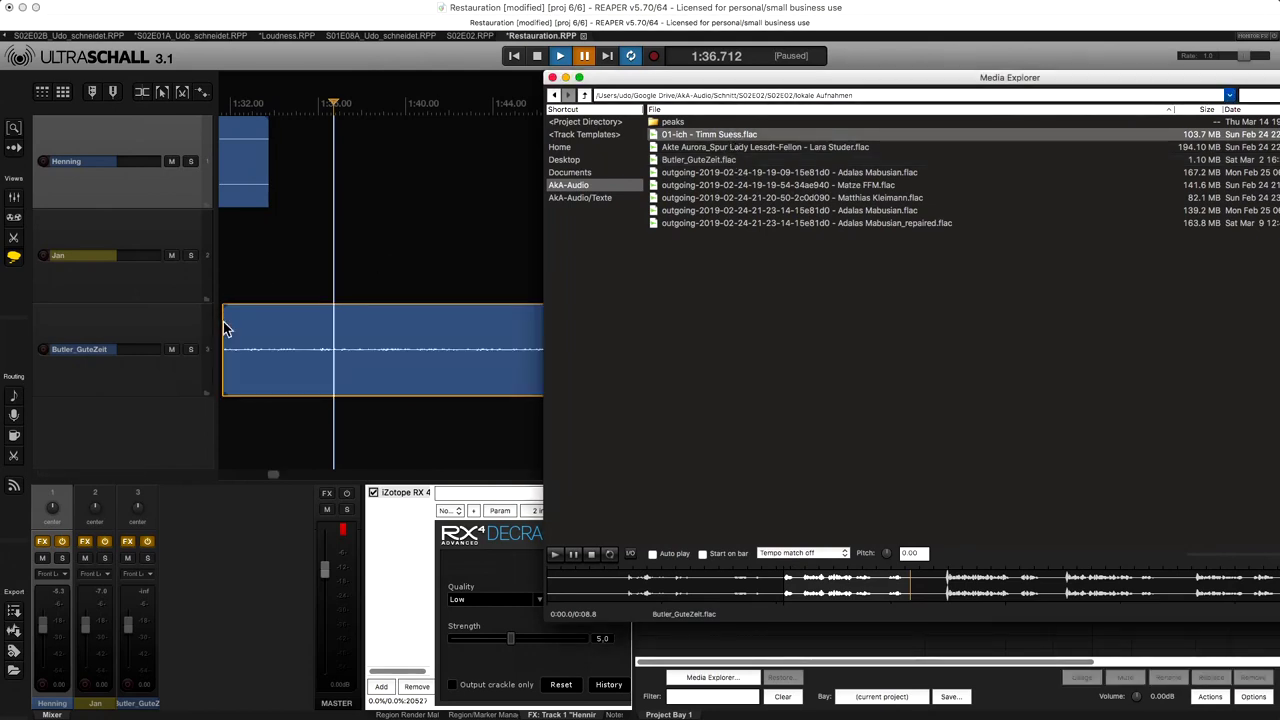
left_click(106, 350)
type("Timm")
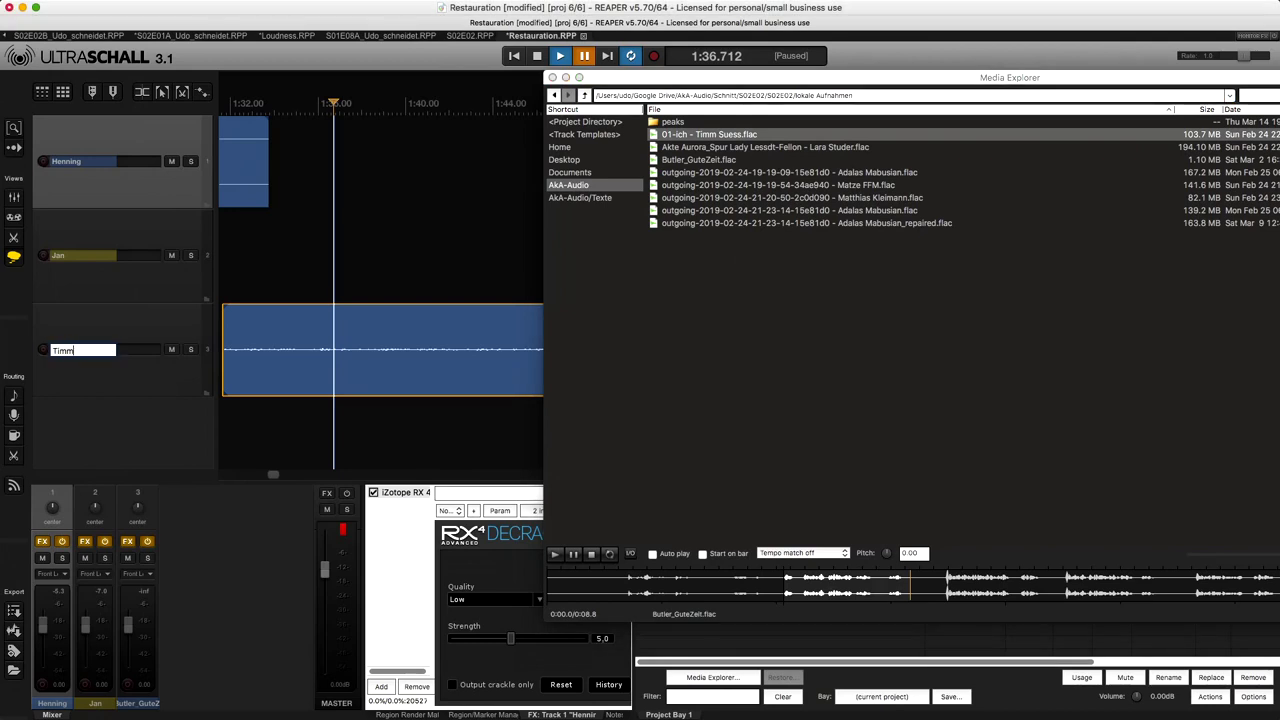
key("Return")
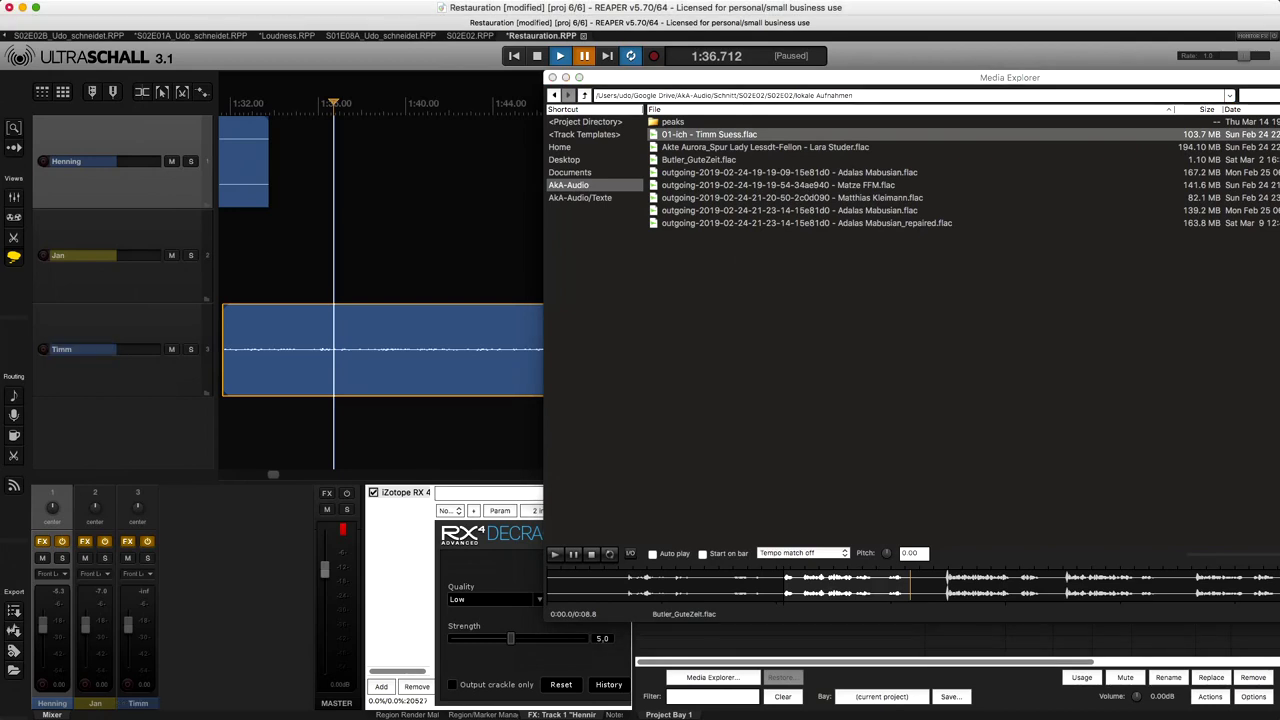
left_click(110, 425)
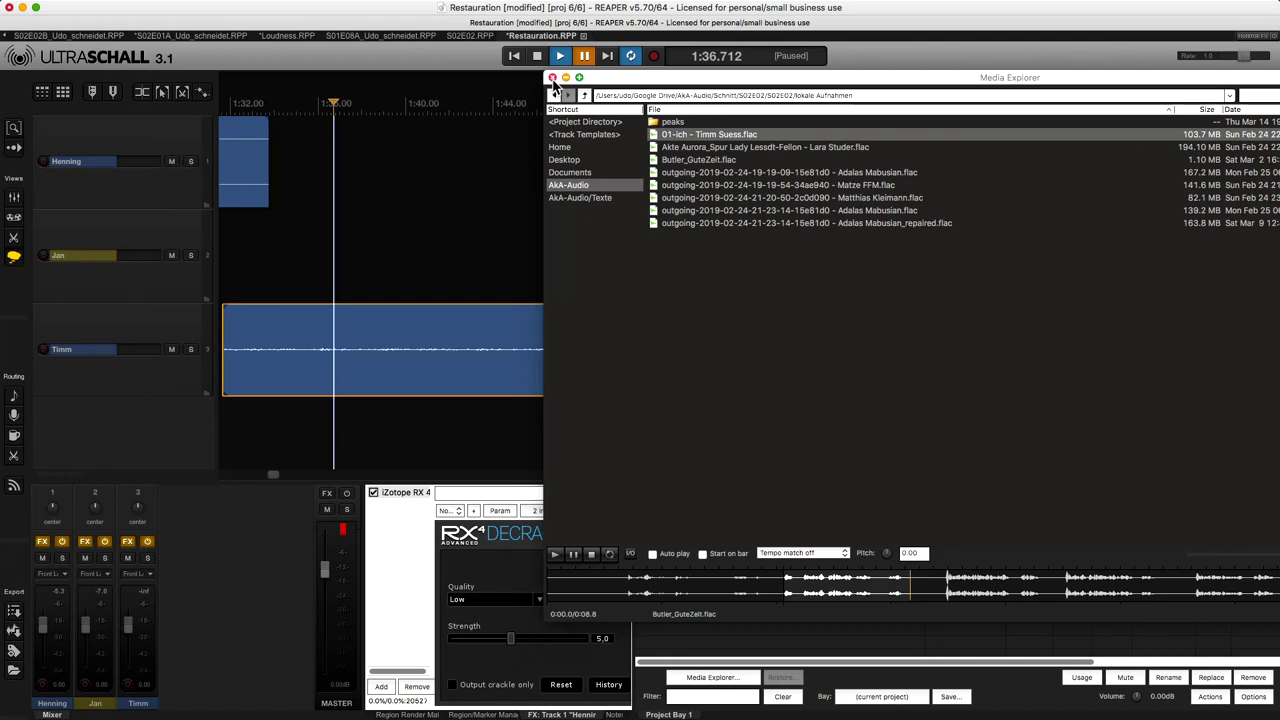
left_click(552, 78)
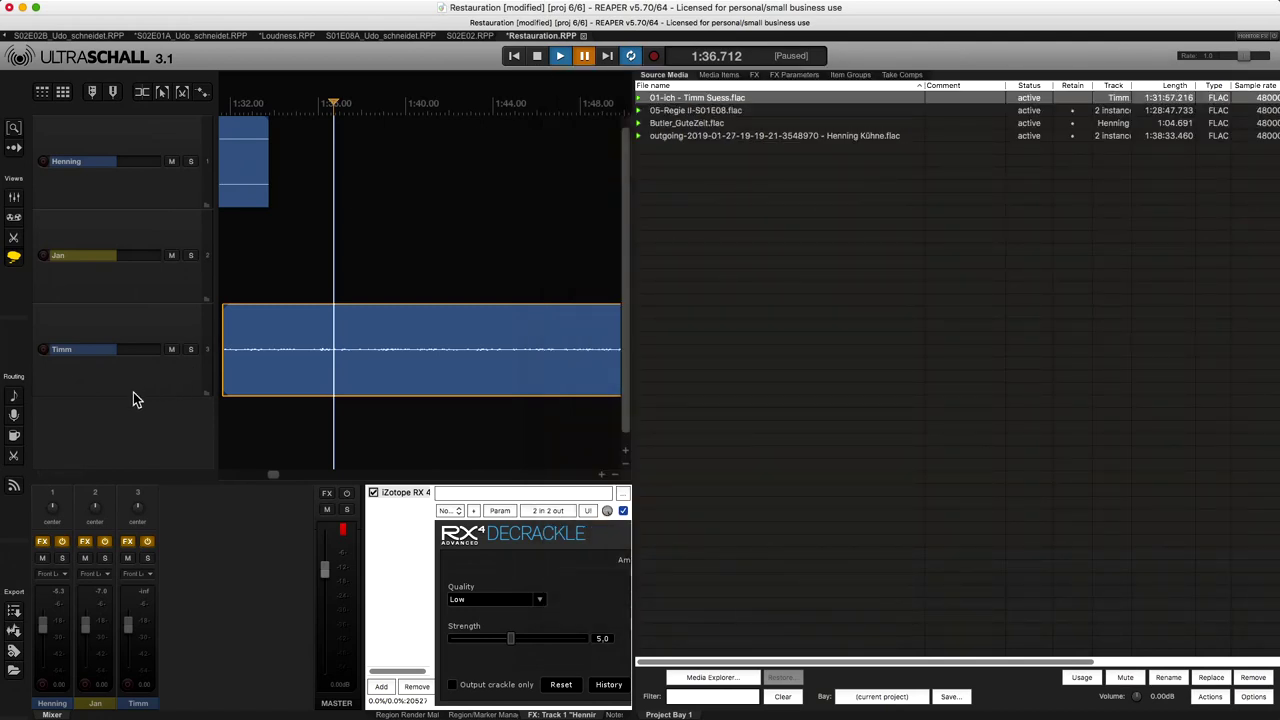
Open the Ultraschall Color Picker for all tracks, try one uniform colour and spread the contrasting colour gradient across them.
key("super+a")
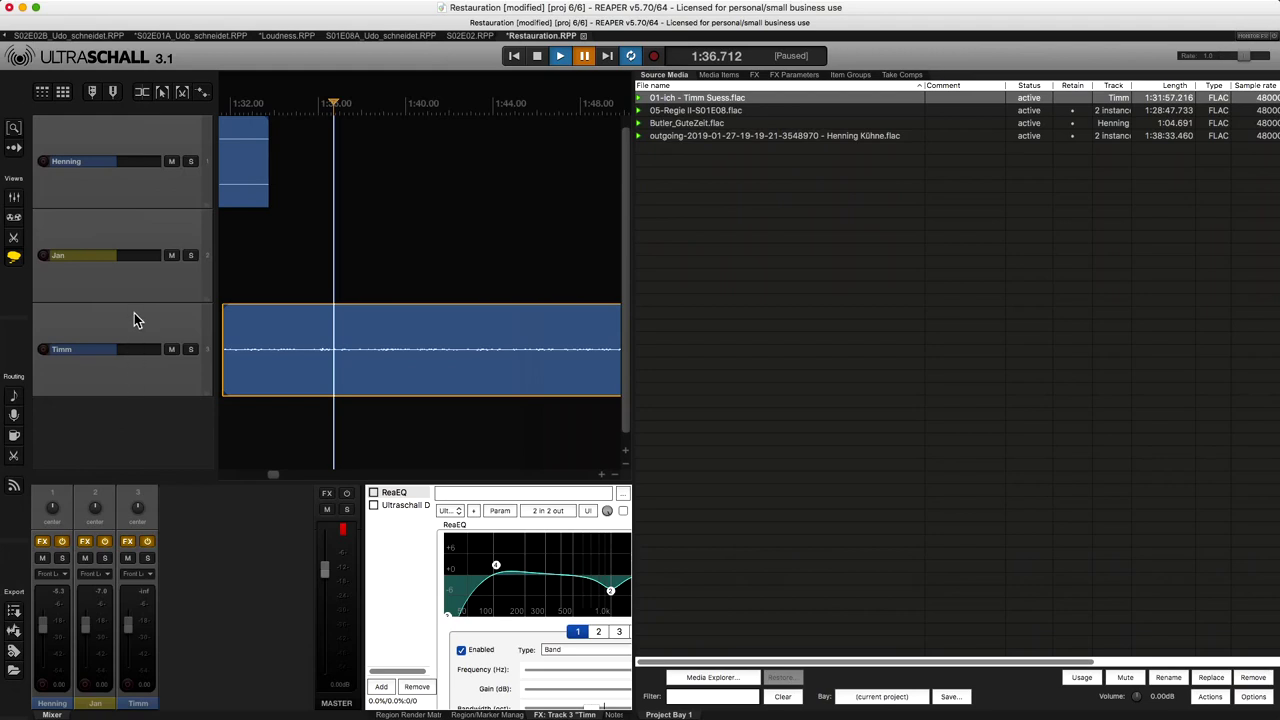
left_click(192, 7)
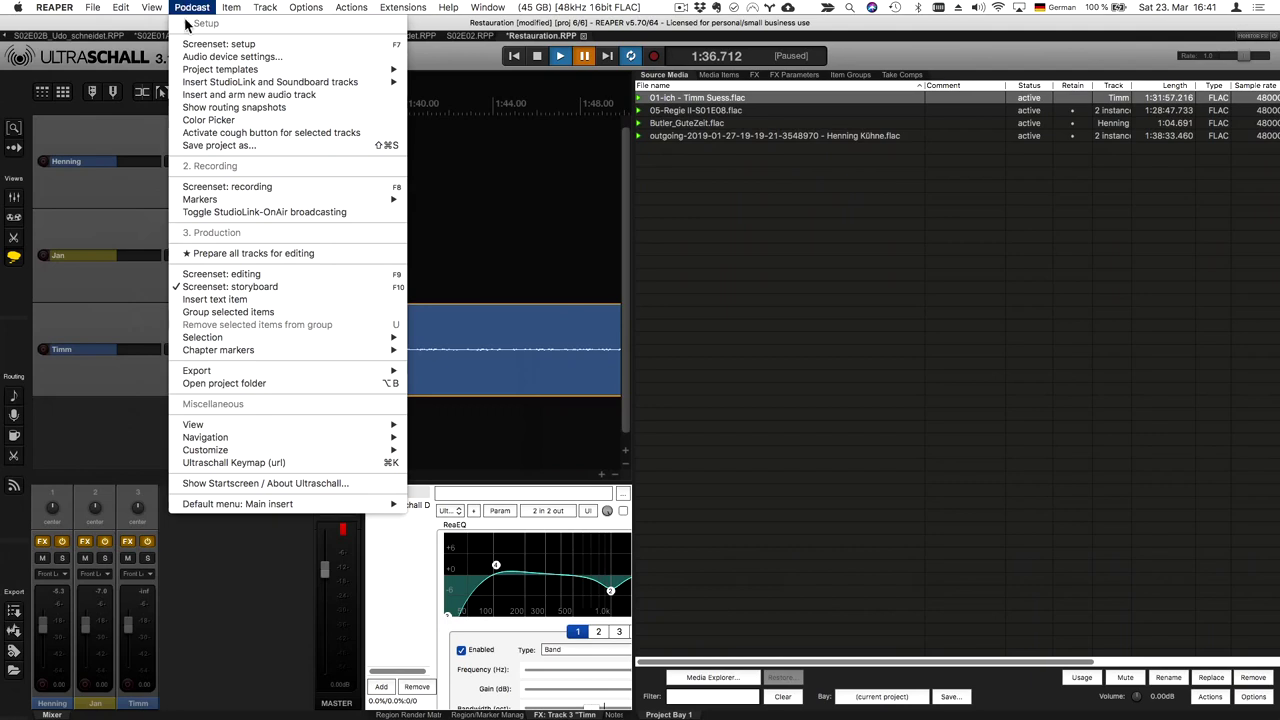
left_click(208, 120)
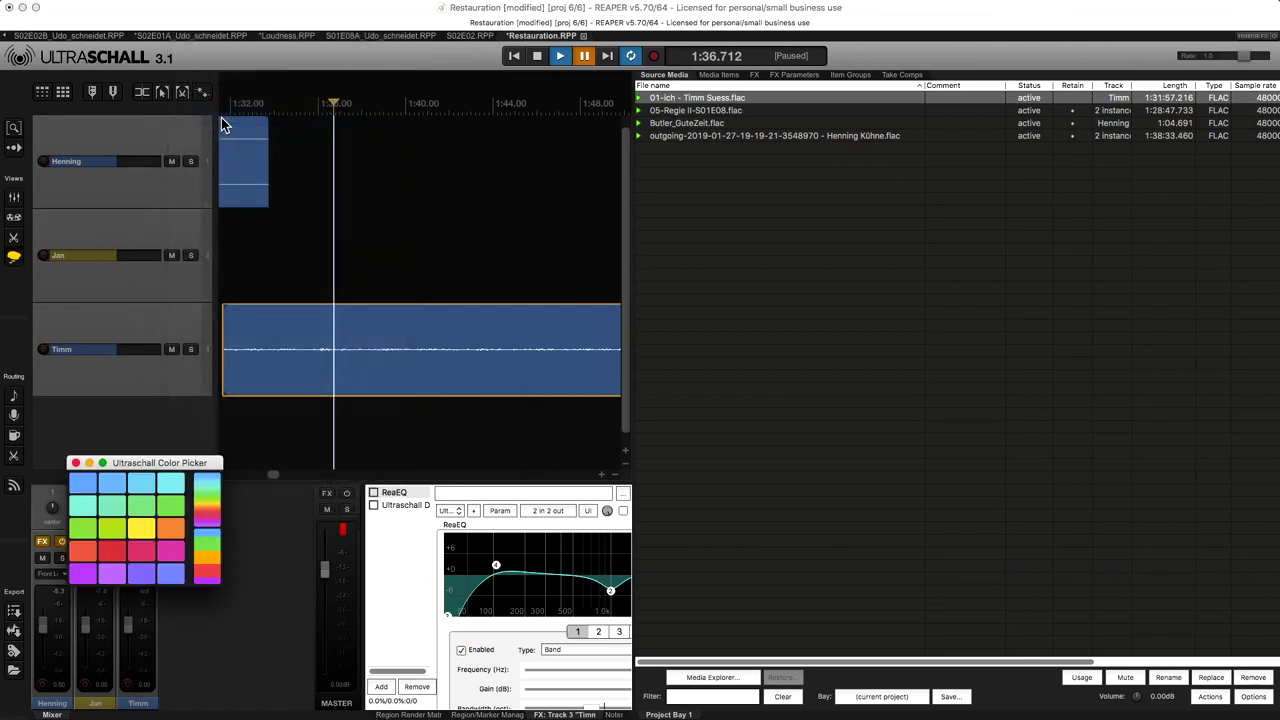
left_click_drag(134, 468, 168, 355)
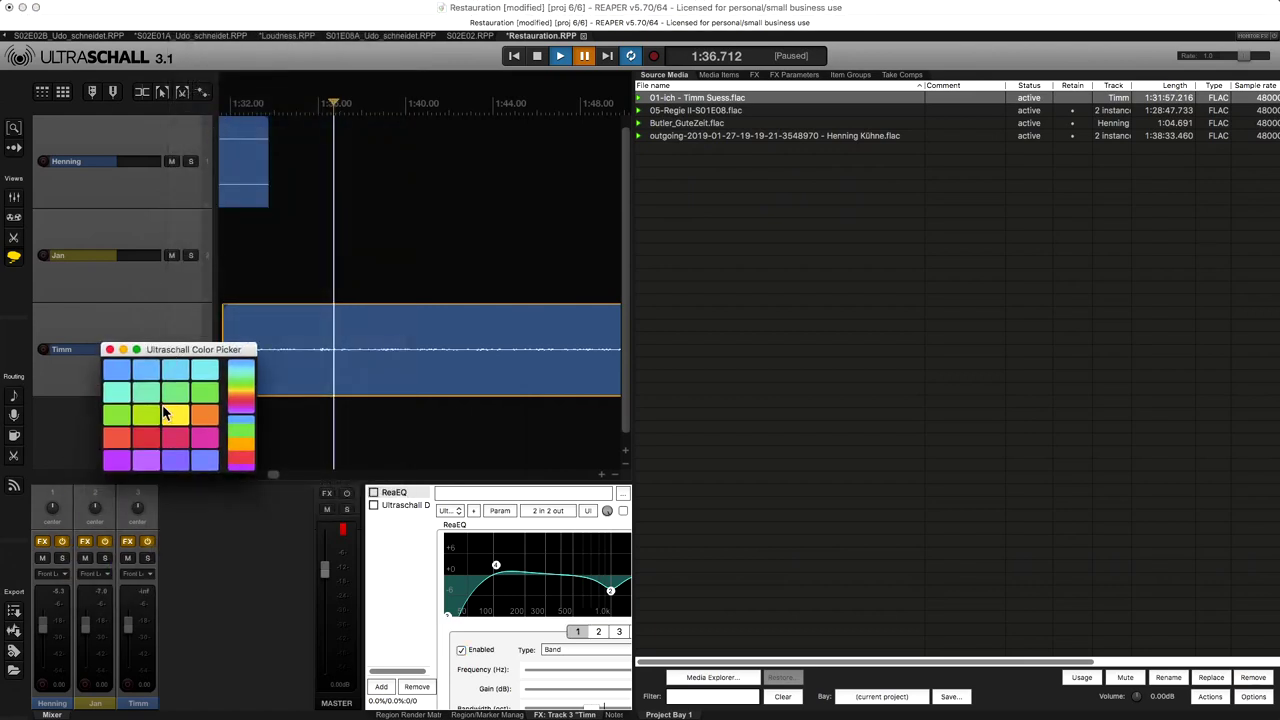
left_click(173, 416)
left_click(177, 386)
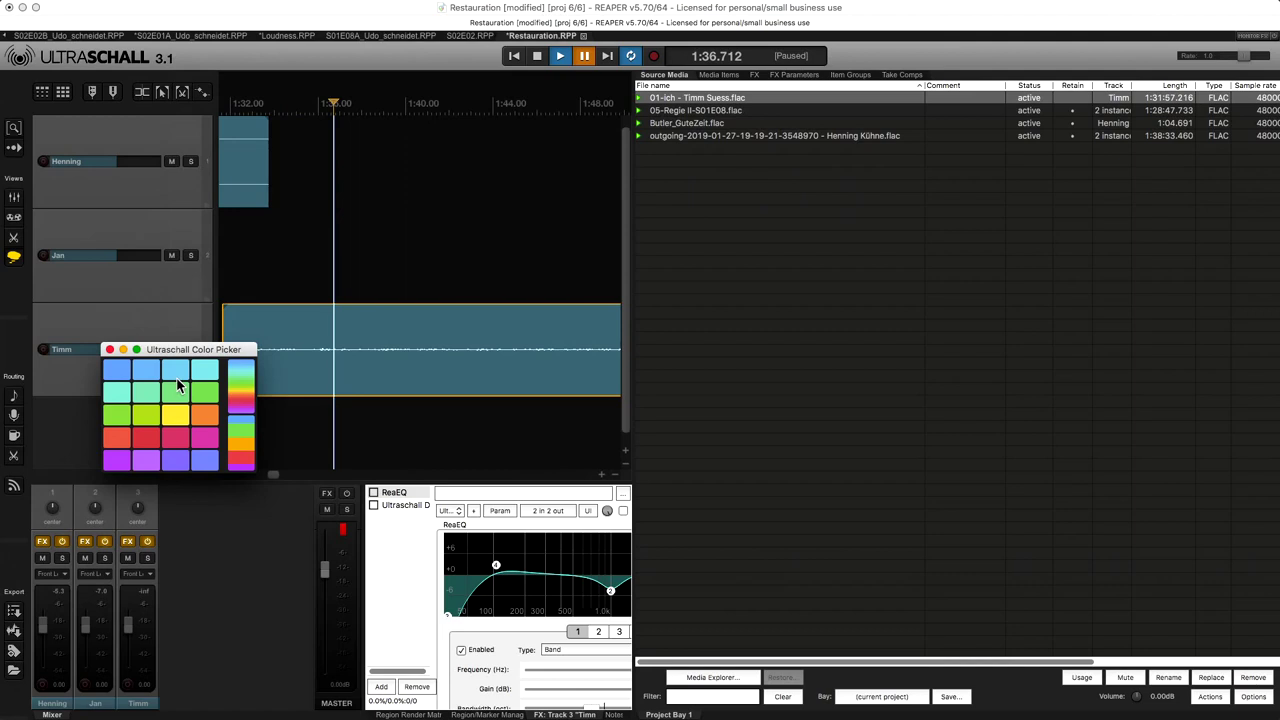
left_click(238, 430)
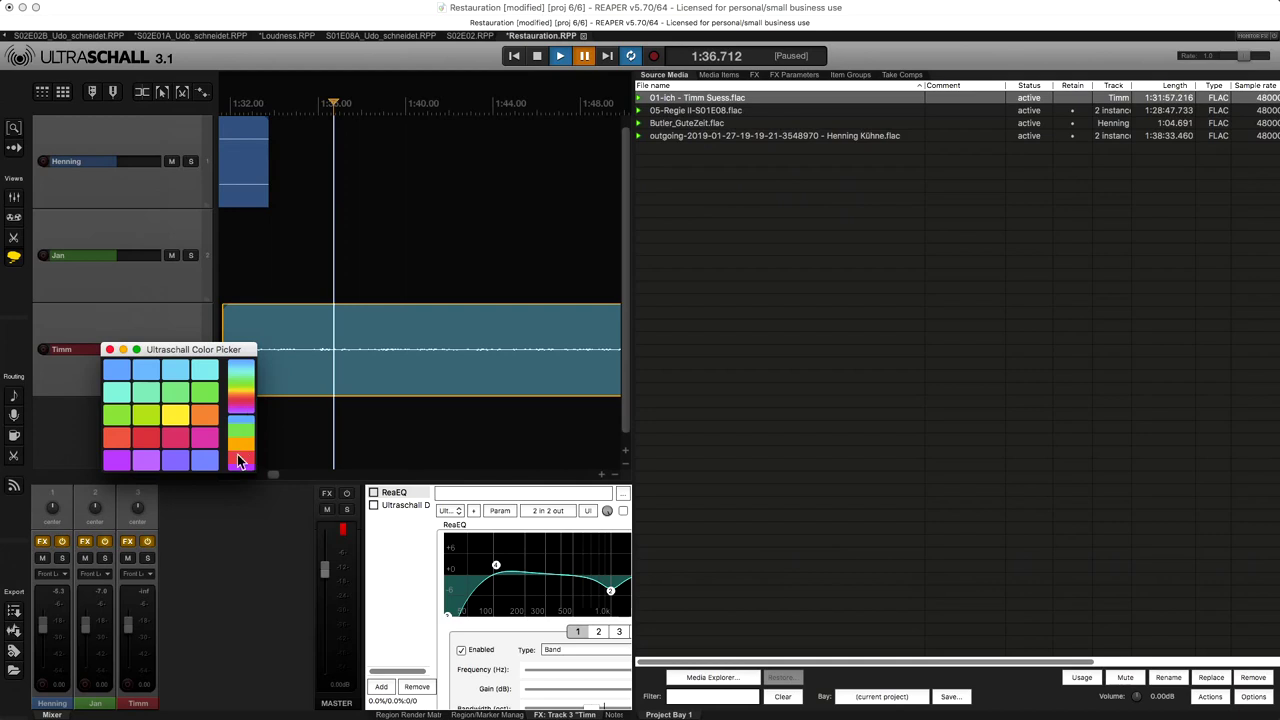
Colour the third track green, and apply blue to the first track with the 01-ich clip selected.
left_click(97, 328)
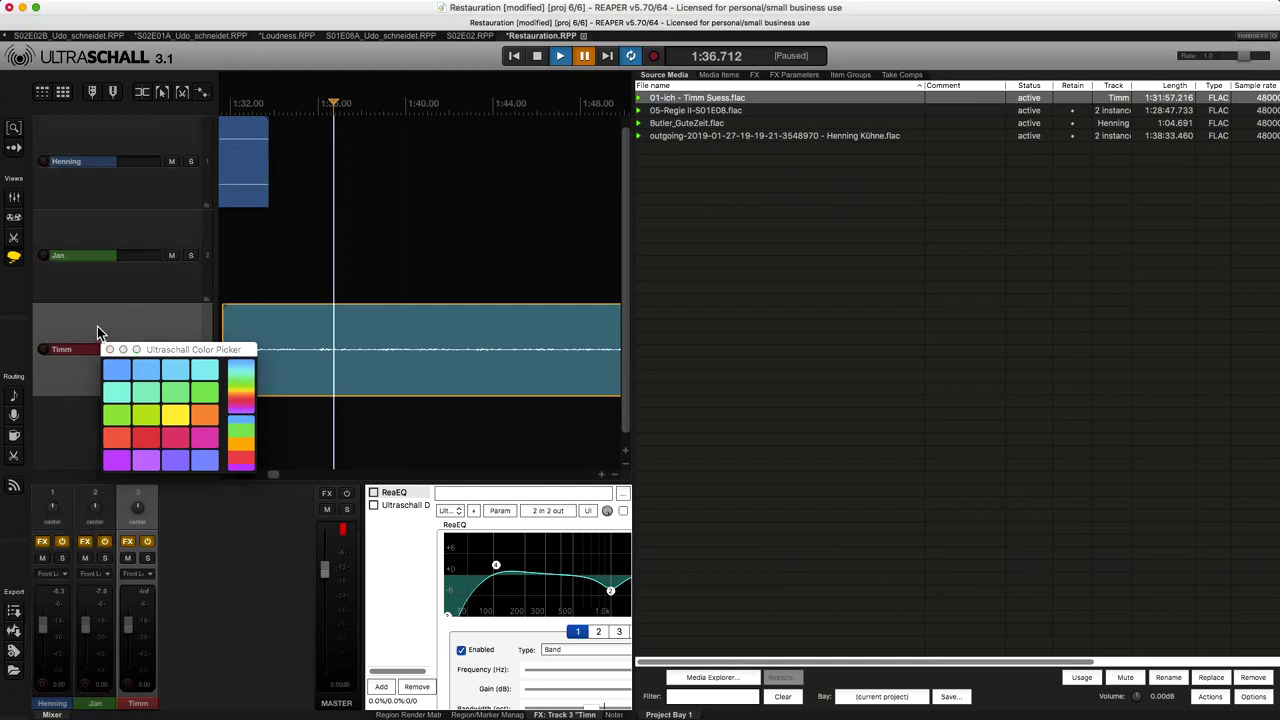
left_click(201, 391)
left_click(108, 161)
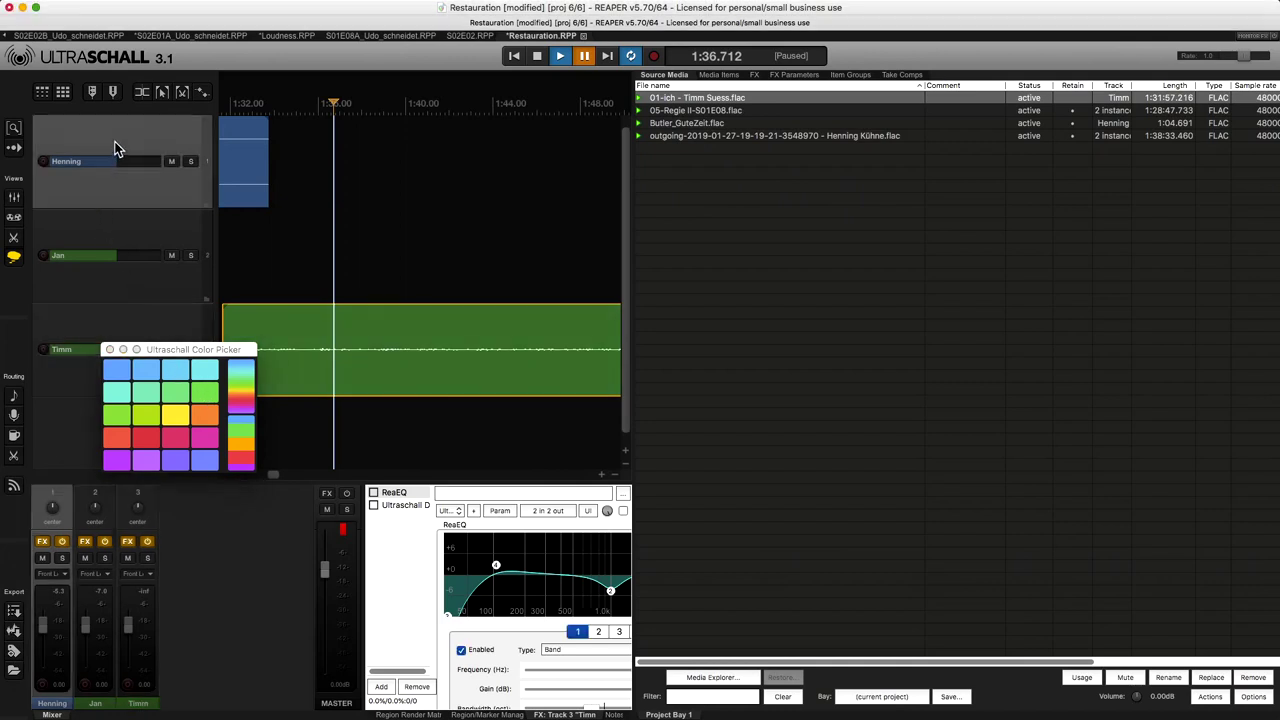
left_click(123, 367)
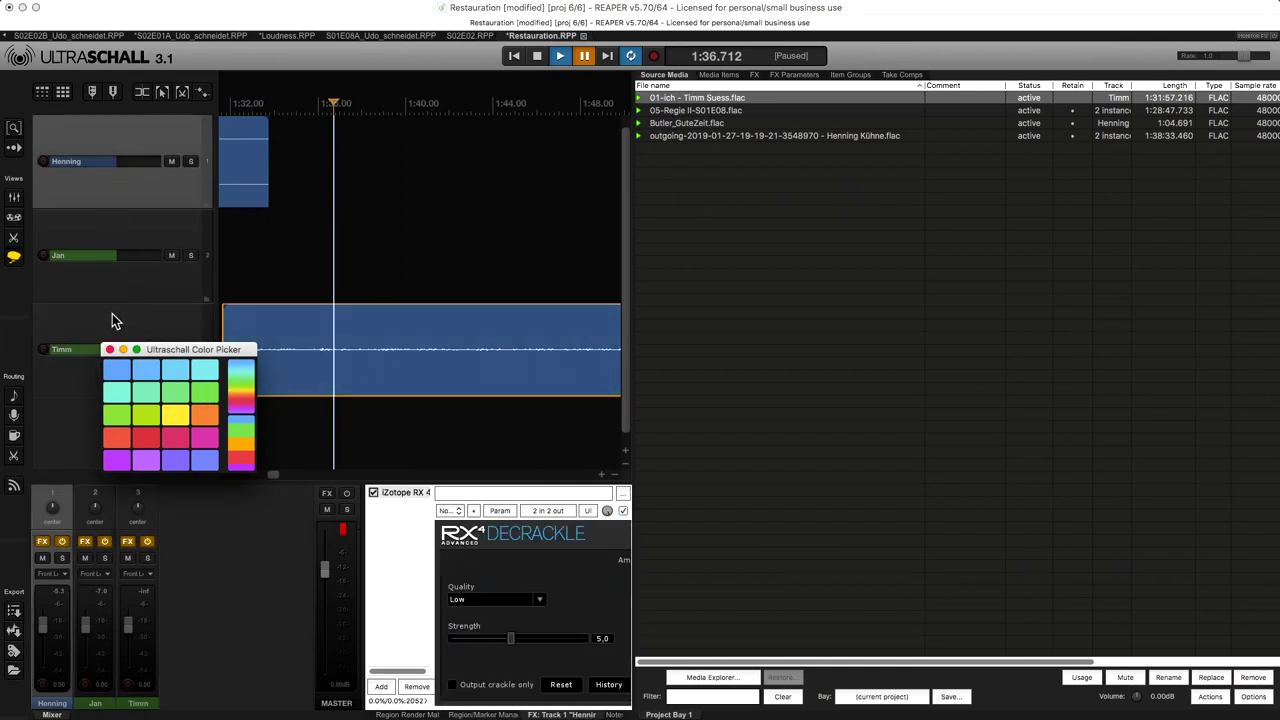
Select all tracks, try the similar-tone gradient, apply the contrasting gradient, and close the Color Picker with everything deselected.
left_click(112, 310)
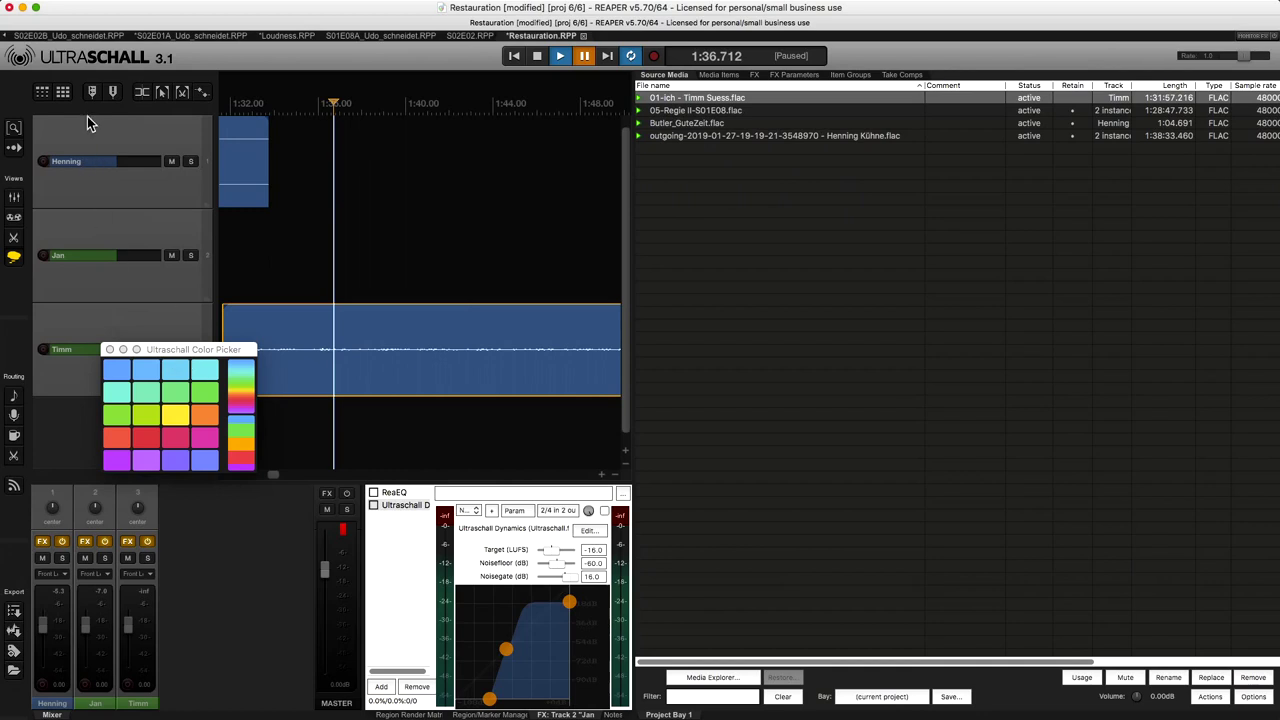
left_click(237, 377)
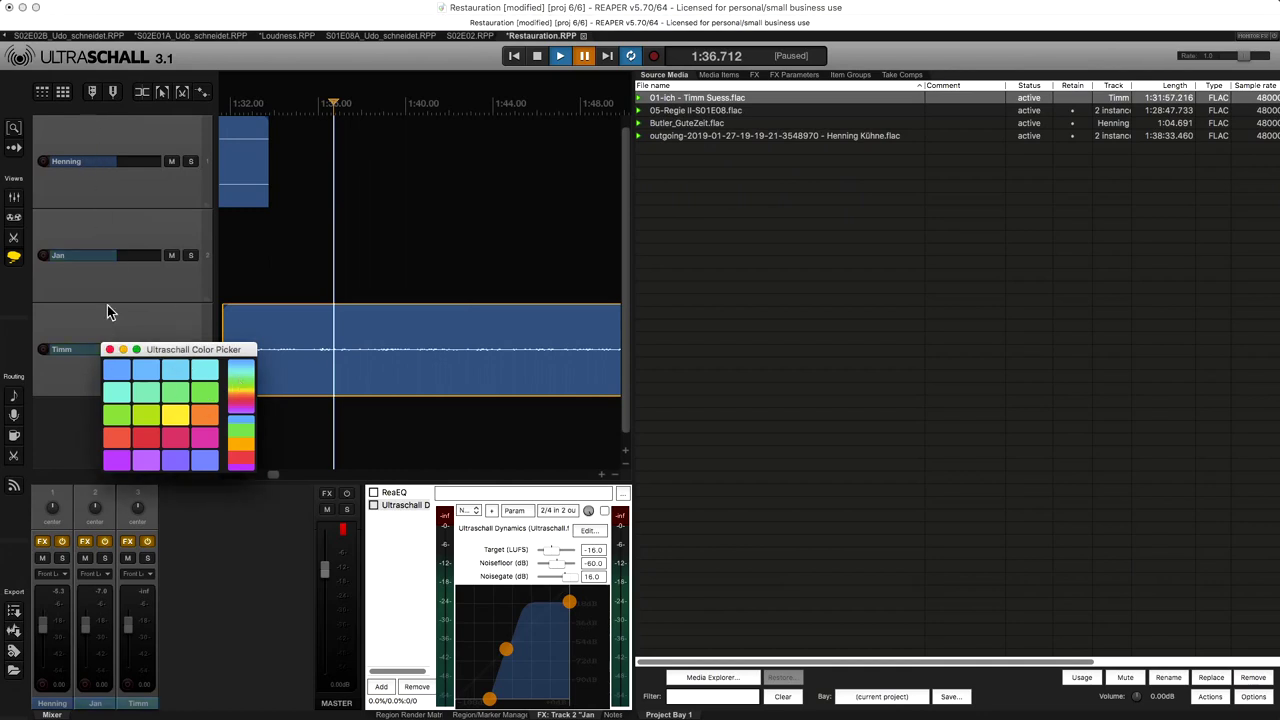
left_click(238, 420)
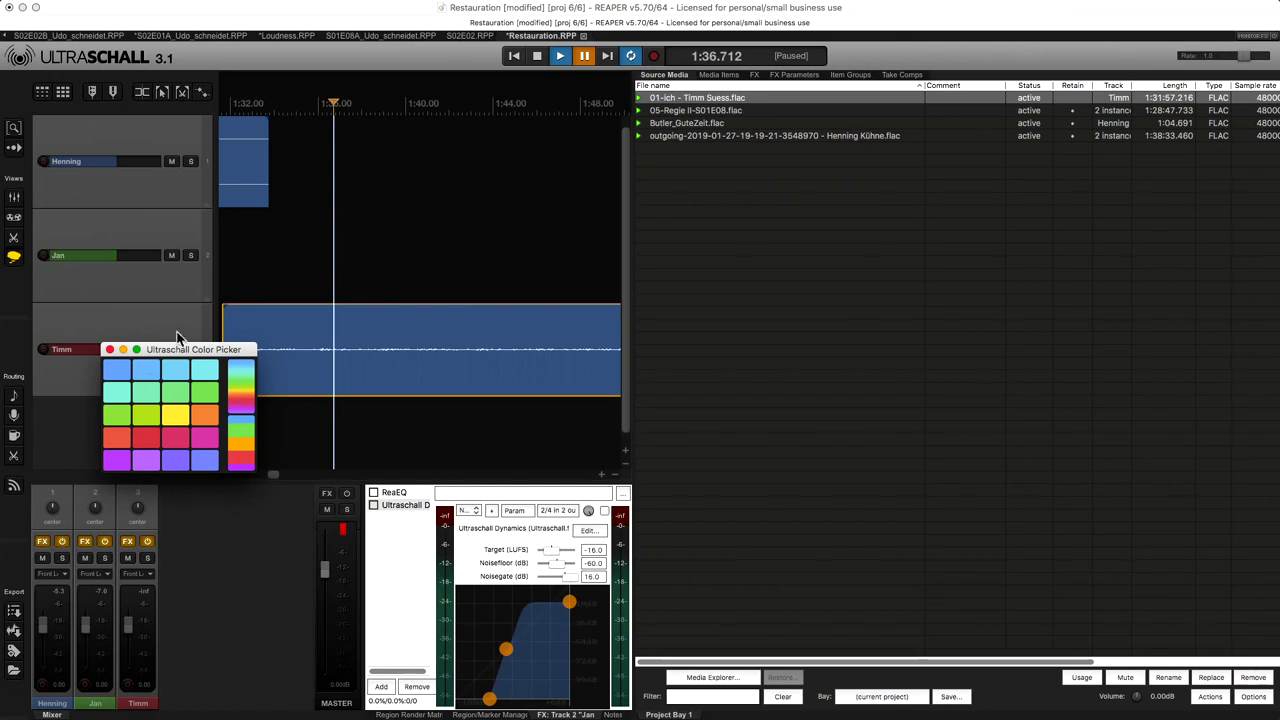
left_click(110, 350)
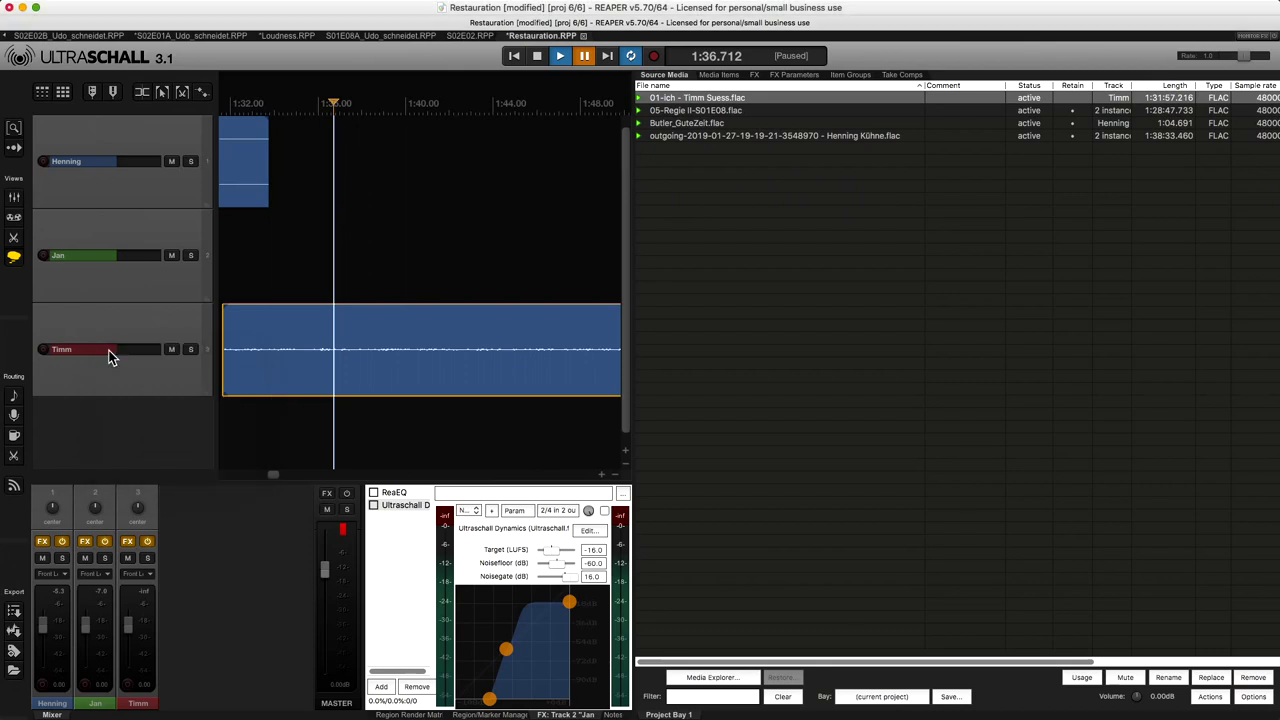
left_click(205, 435)
left_click(307, 414)
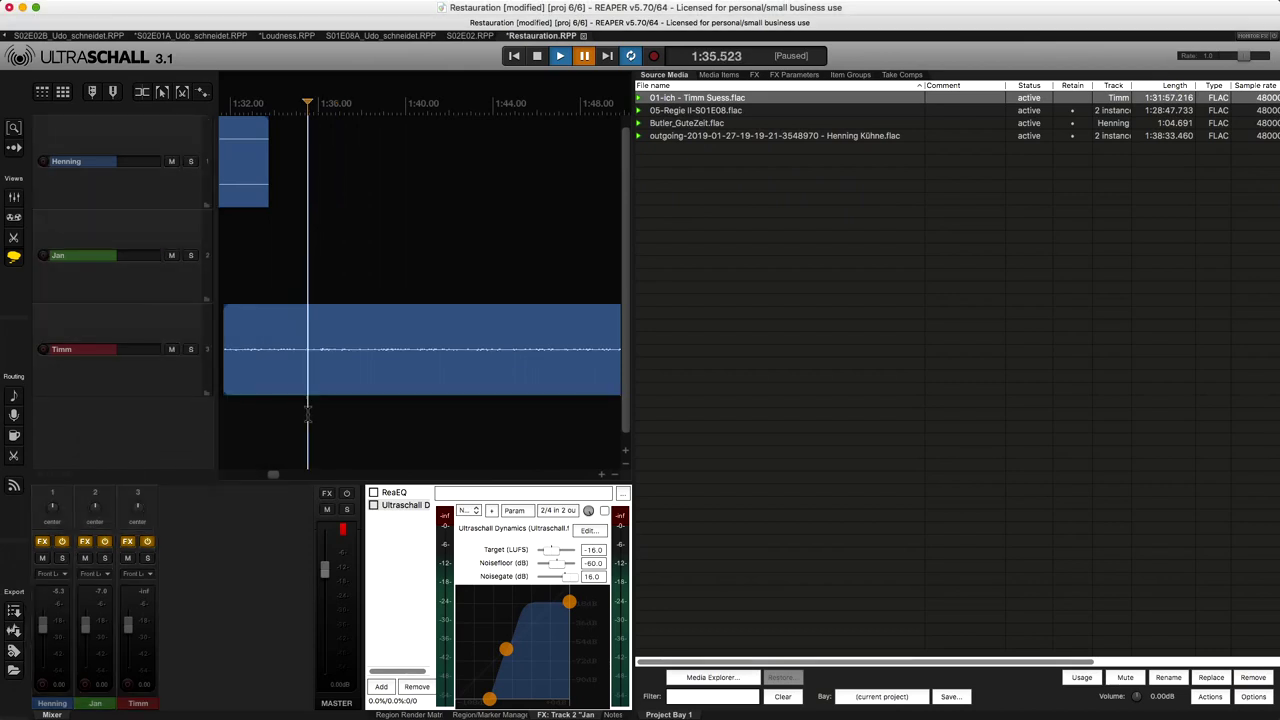
Move the audio item on track 3 to start at about 1:38, after the clip on track 1.
scroll(307, 414, "down", 5)
scroll(307, 414, "down", 2)
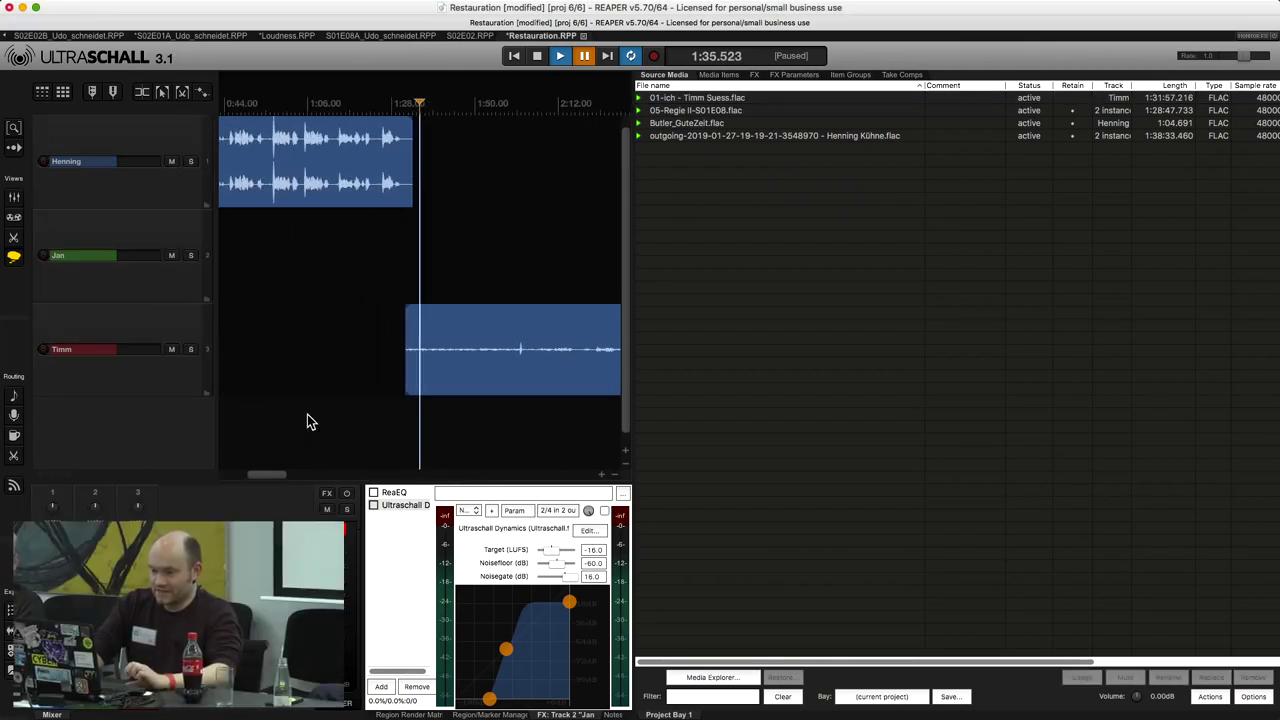
left_click(455, 358)
left_click_drag(455, 362, 481, 363)
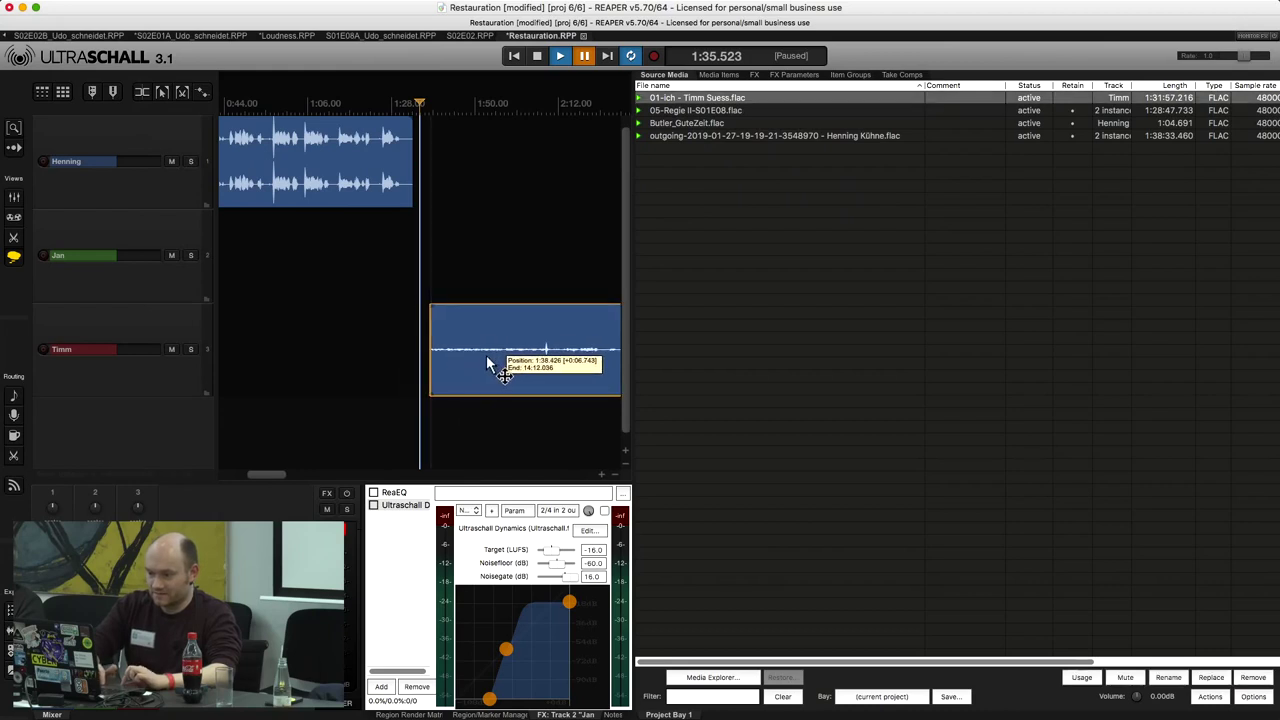
left_click(462, 369)
Enlarge the waveform display and play a short passage of track 3 from about 11:10.
scroll(462, 369, "up", 8)
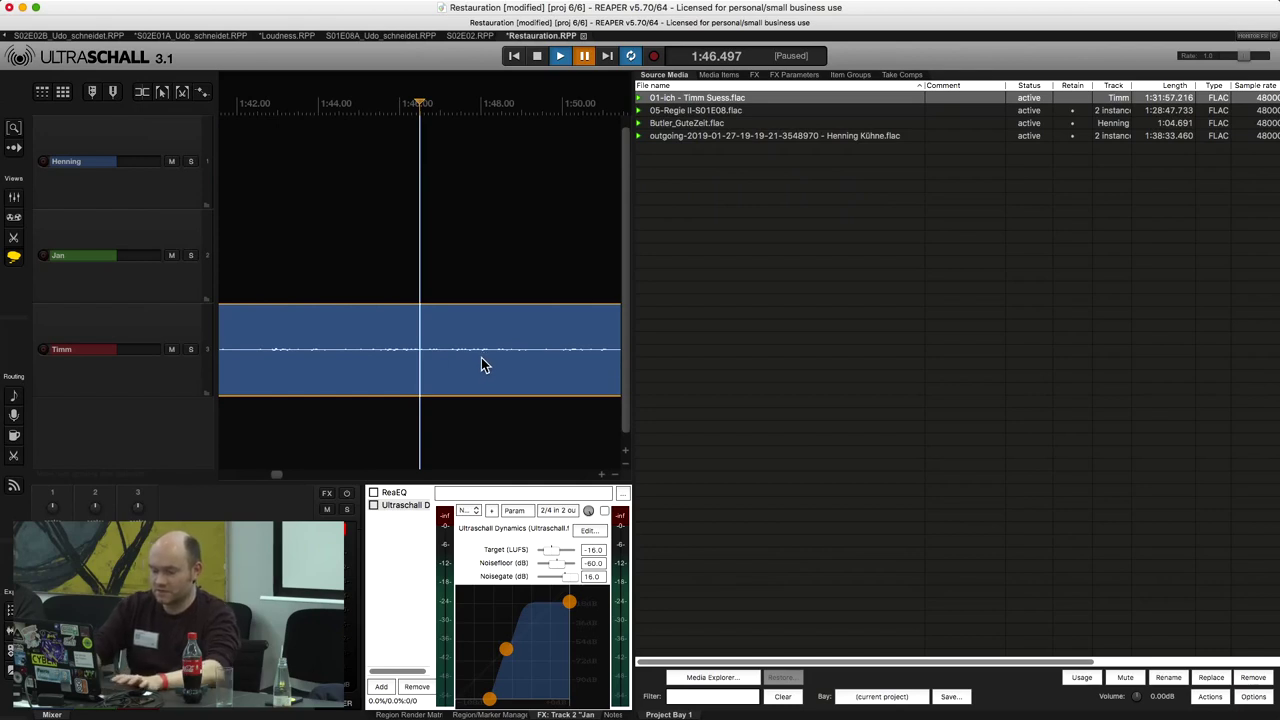
scroll(481, 364, "down", 1)
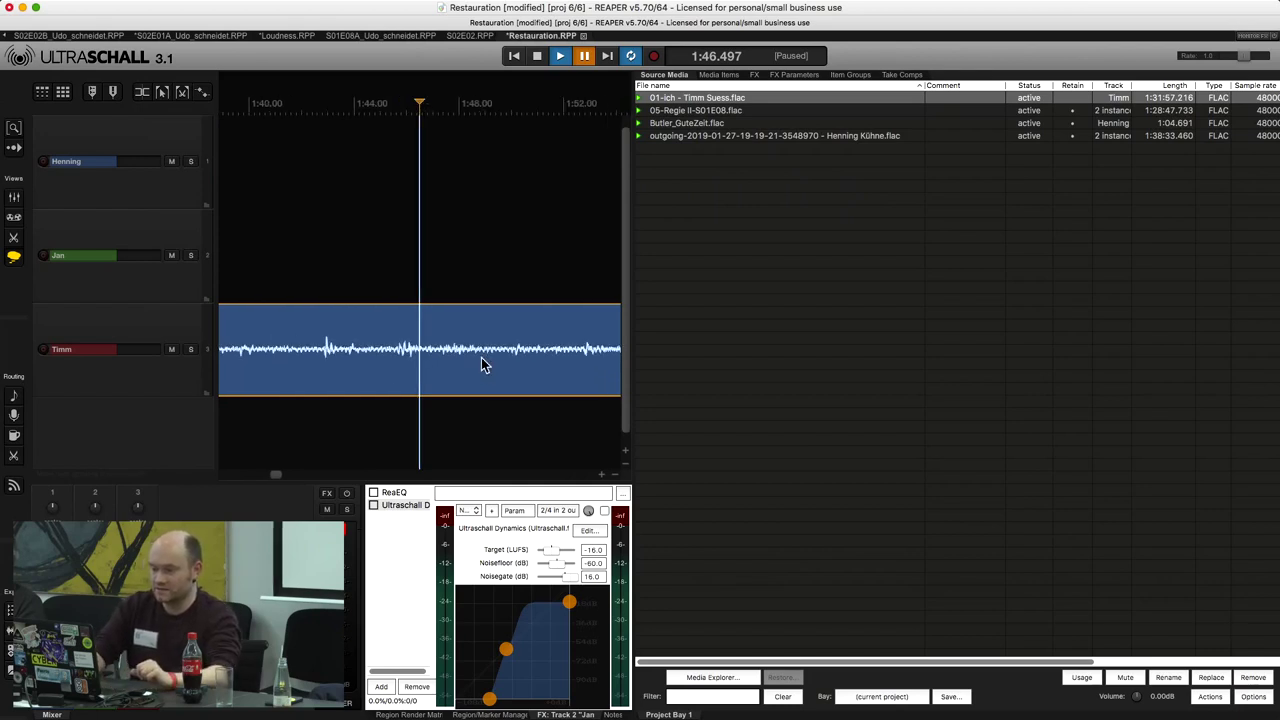
scroll(481, 364, "down", 10)
scroll(481, 364, "down", 6)
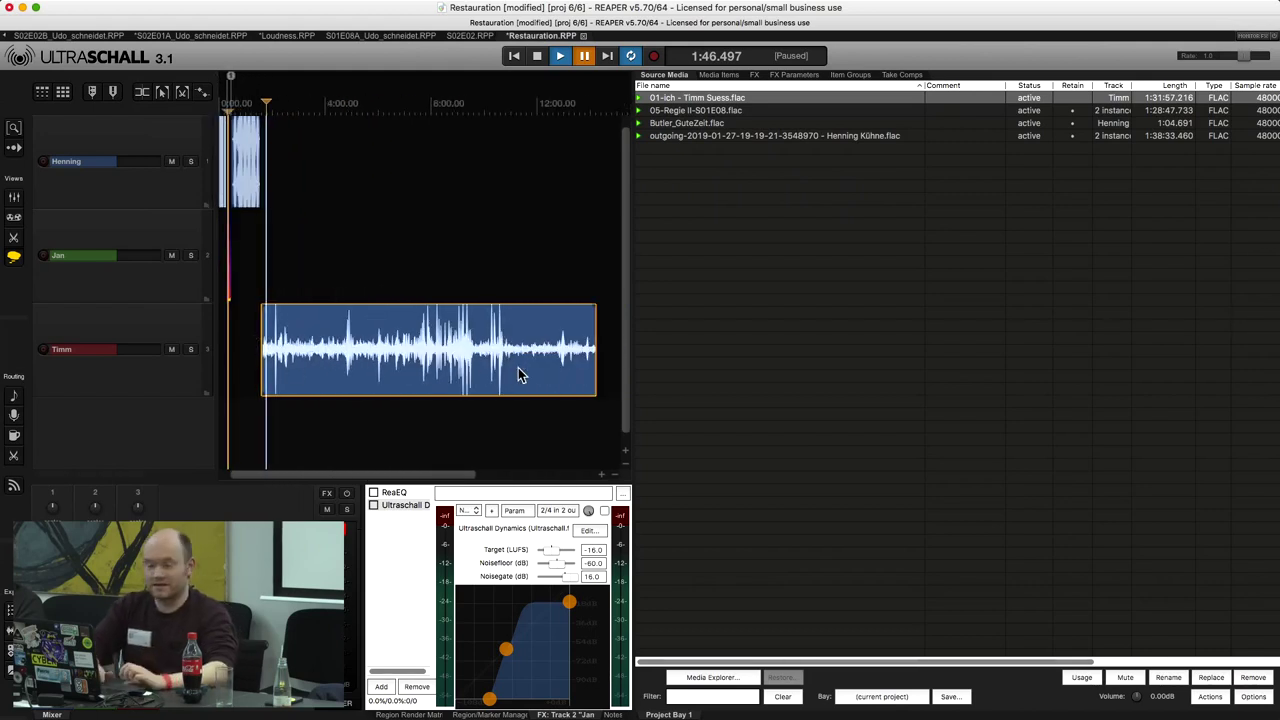
left_click(514, 406)
key("space")
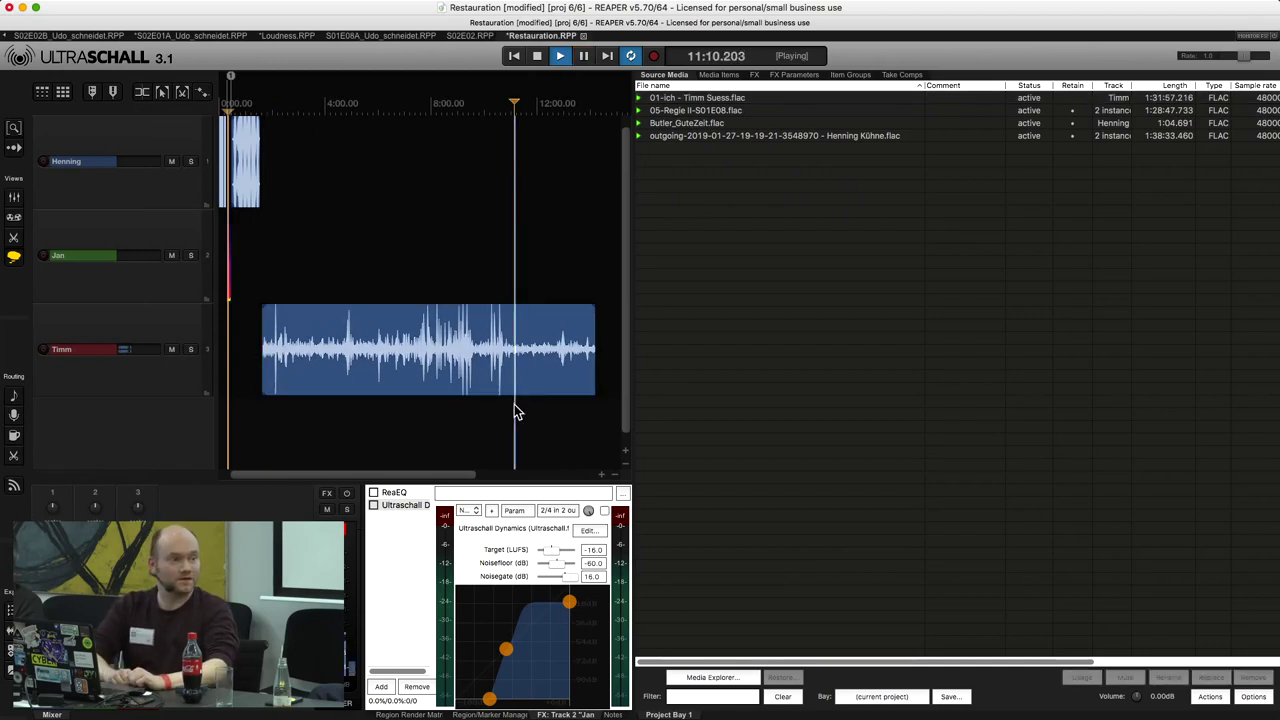
key("space")
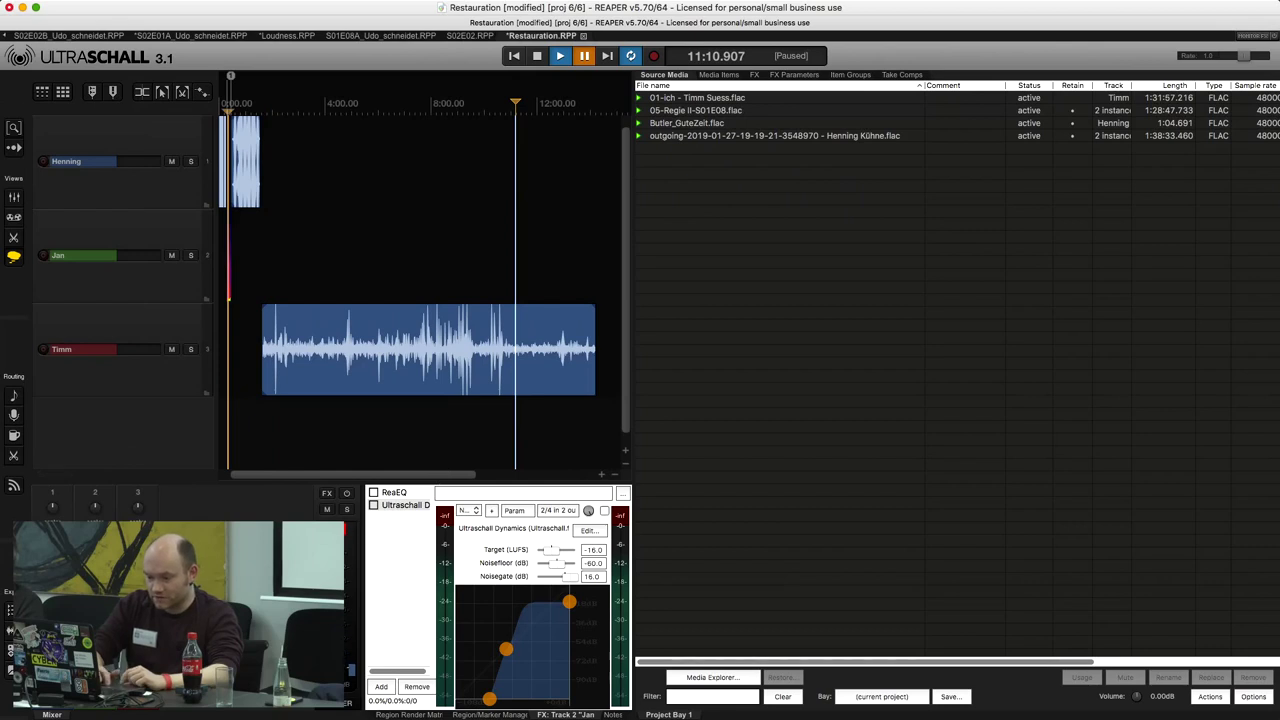
Boost track 3 and the master volume to about 12 dB and listen to the passage from 11:10.
key("Down")
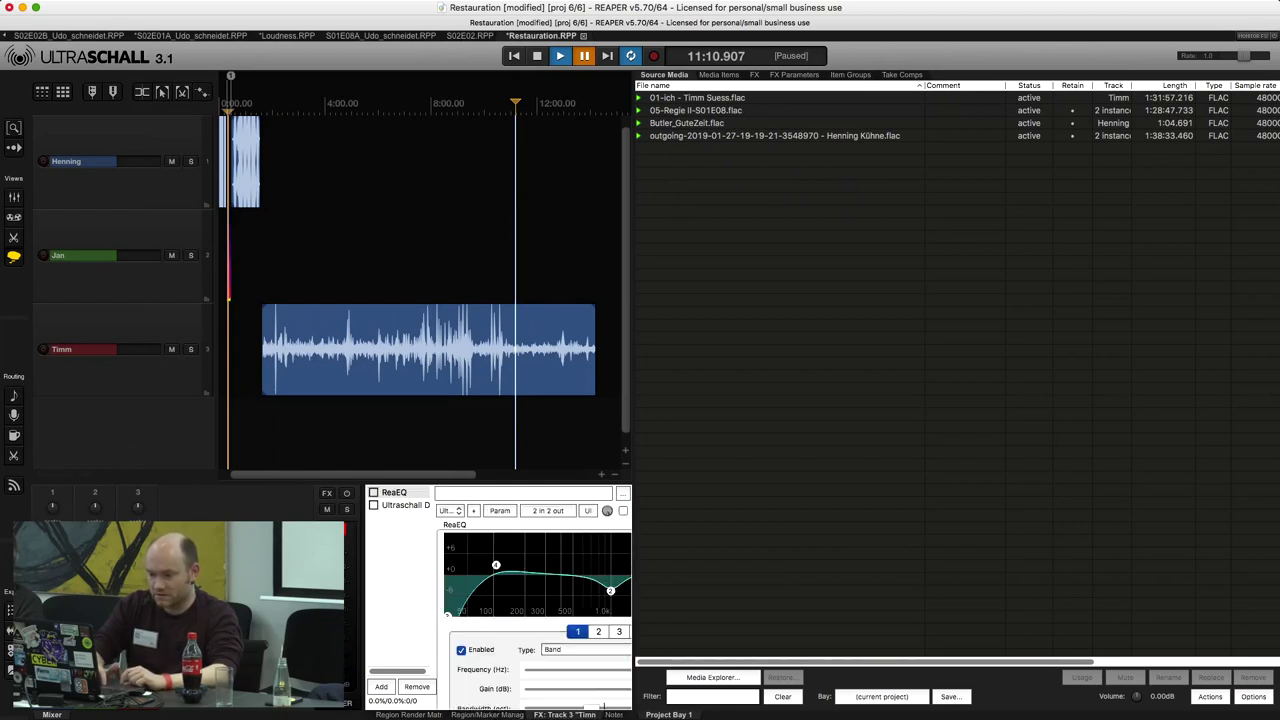
key("space")
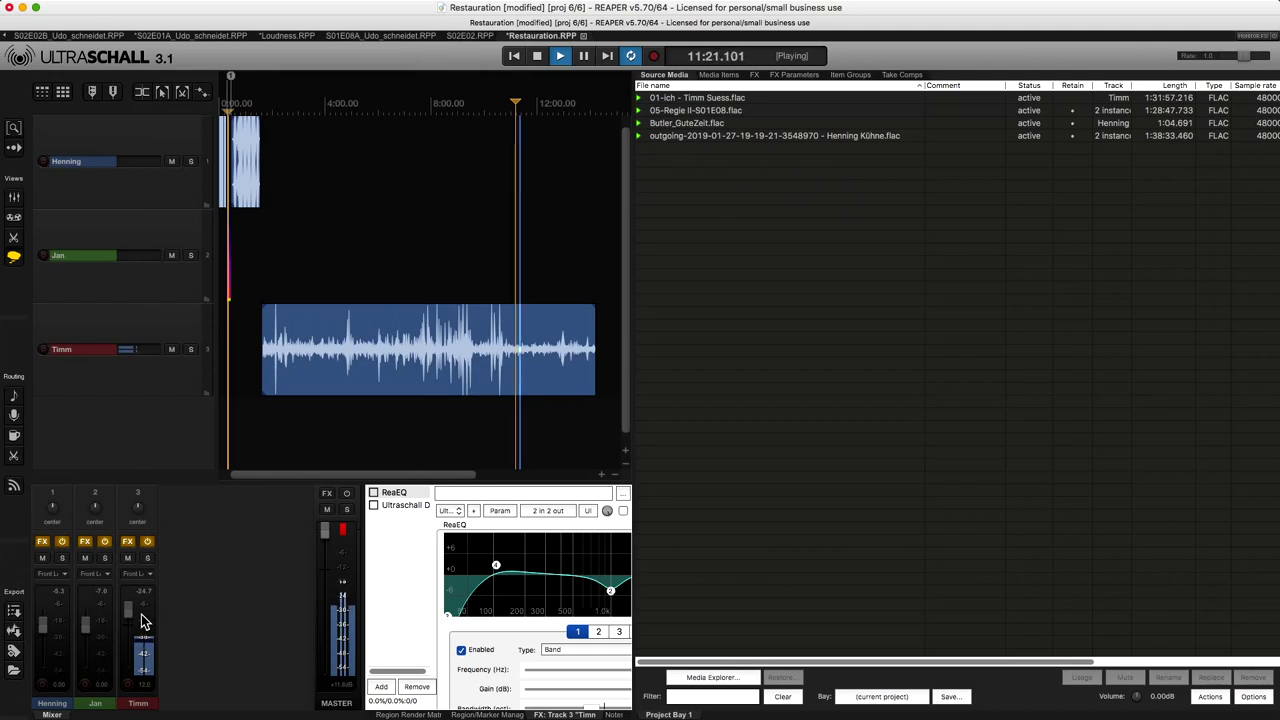
key("space")
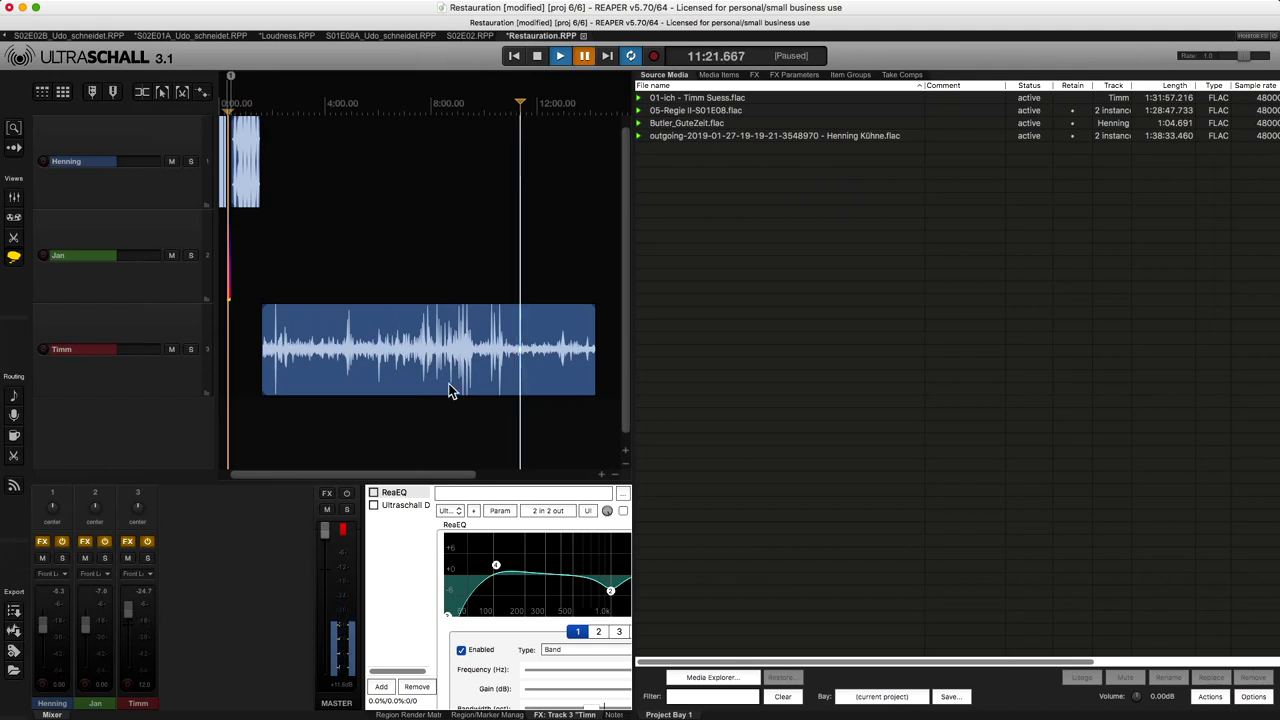
Select a time range of about one minute starting at 11:02 and play part of it with repeat enabled.
left_click_drag(511, 418, 539, 415)
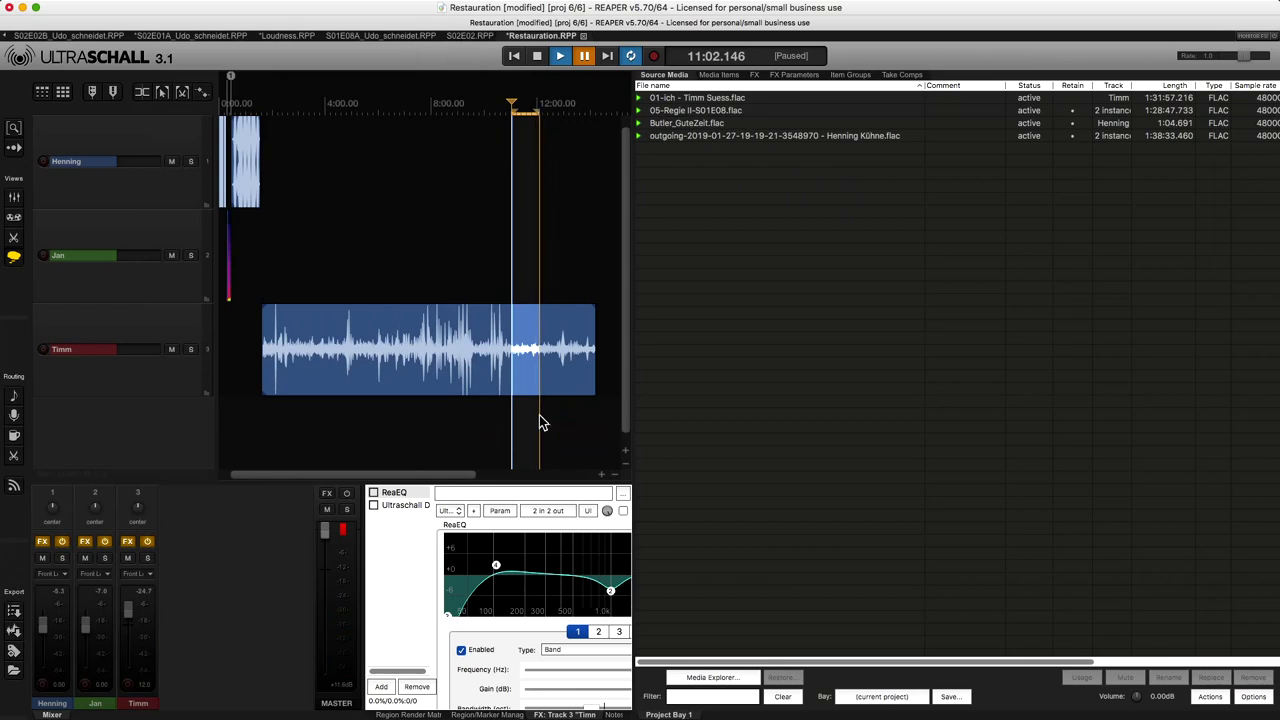
left_click(630, 58)
left_click(630, 58)
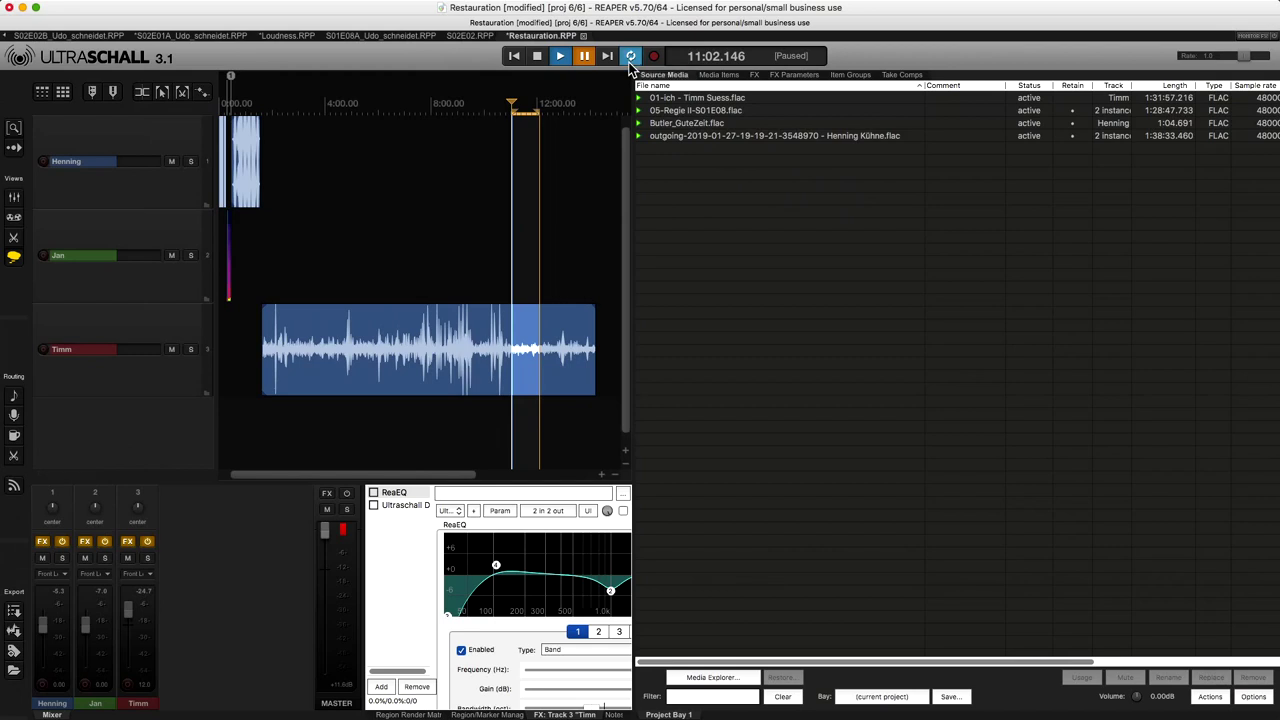
left_click(530, 175)
key("space")
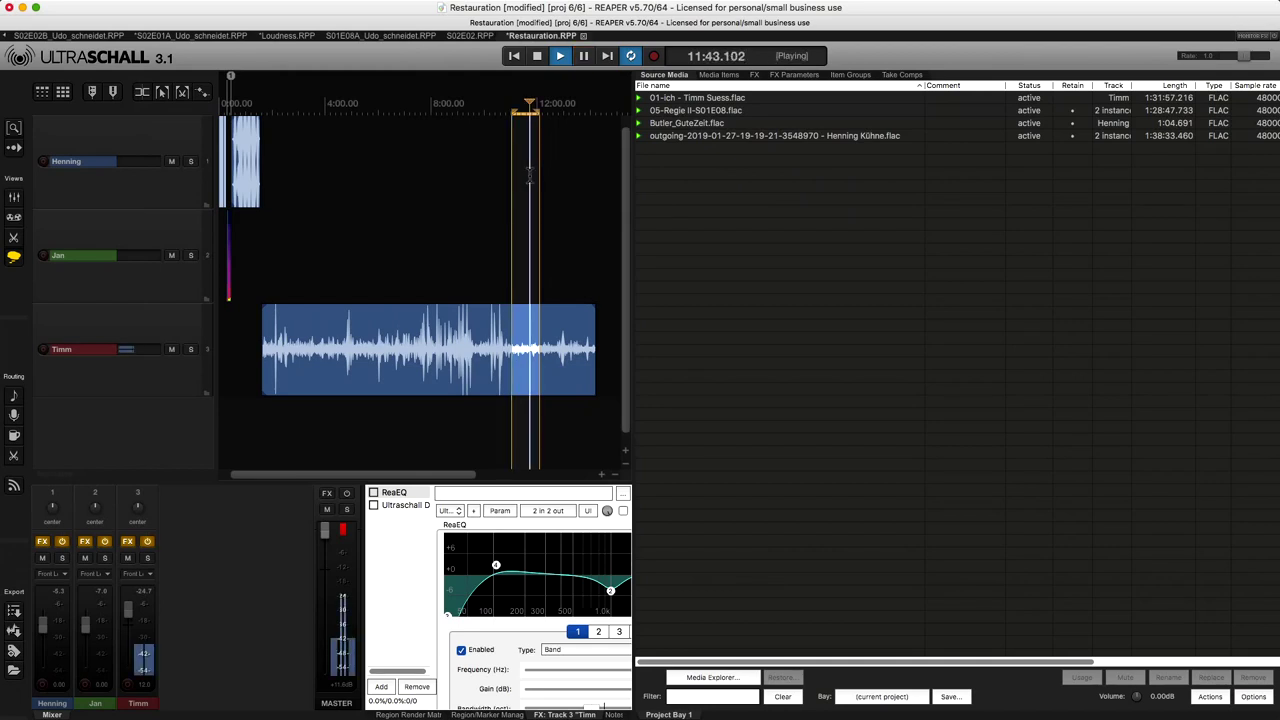
key("space")
Narrow the time selection to about 12.6 seconds starting at 11:10 and play its beginning.
scroll(403, 270, "up", 6)
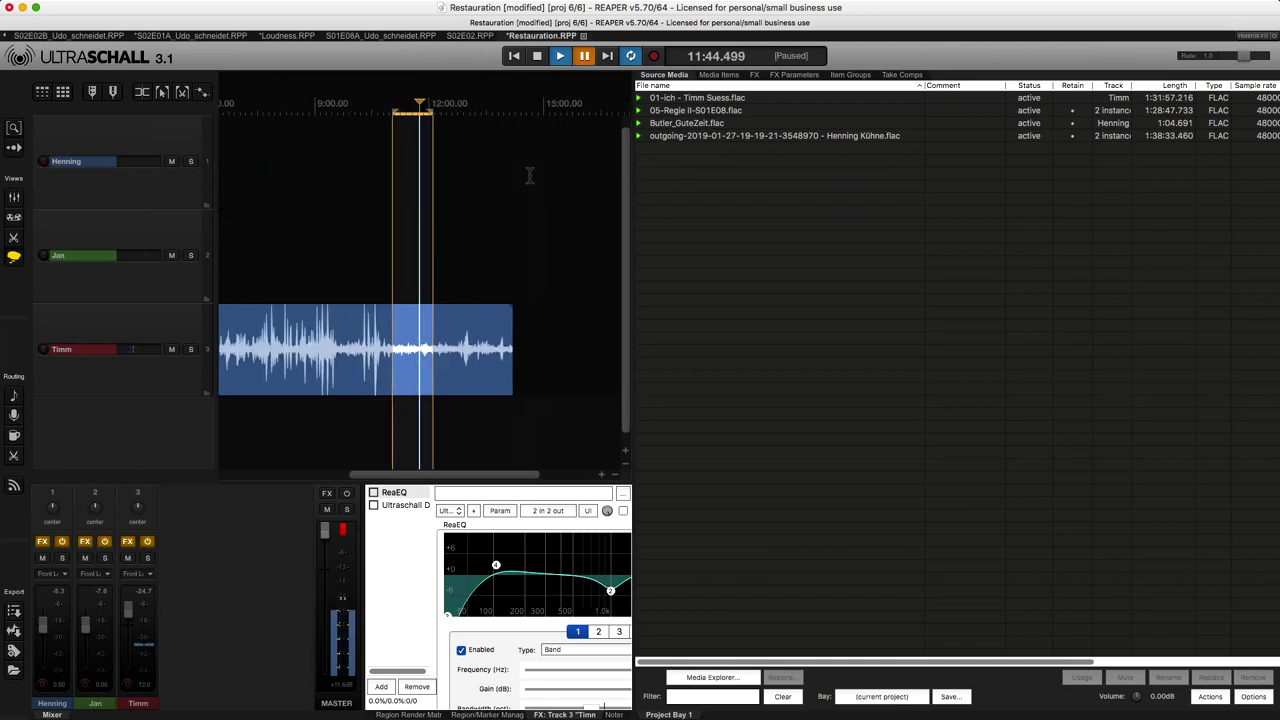
left_click_drag(365, 283, 386, 285)
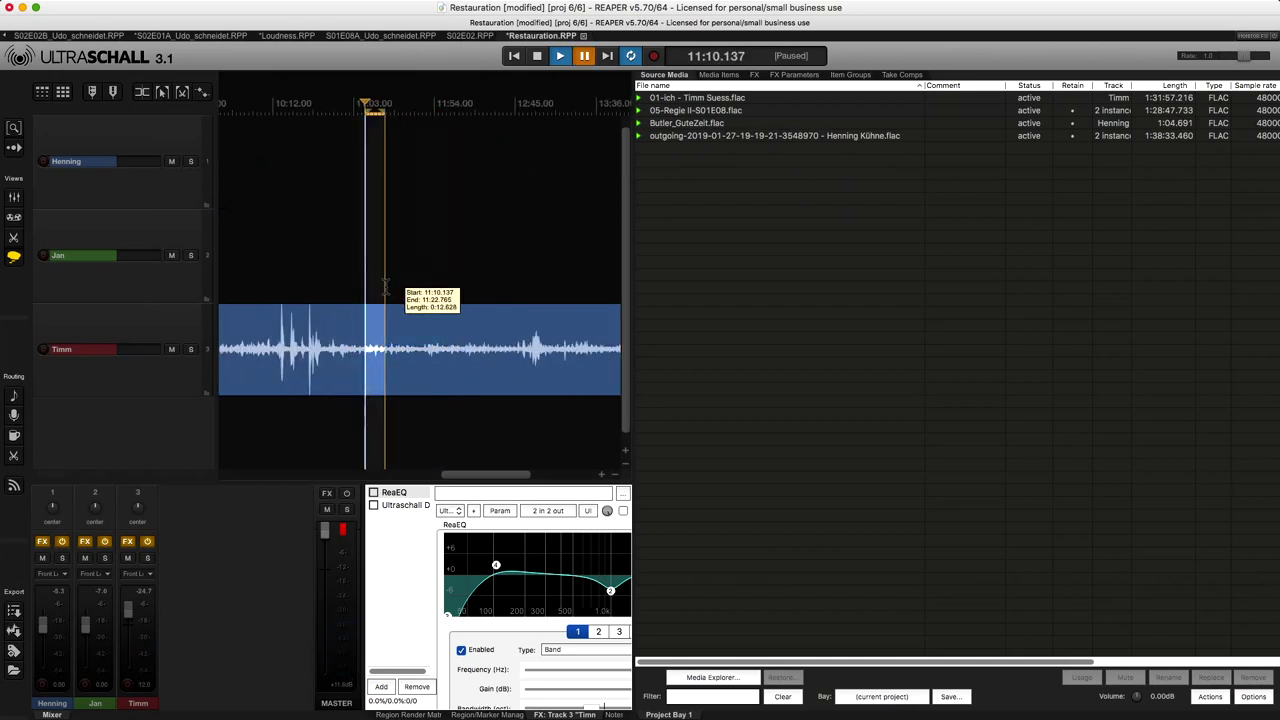
key("space")
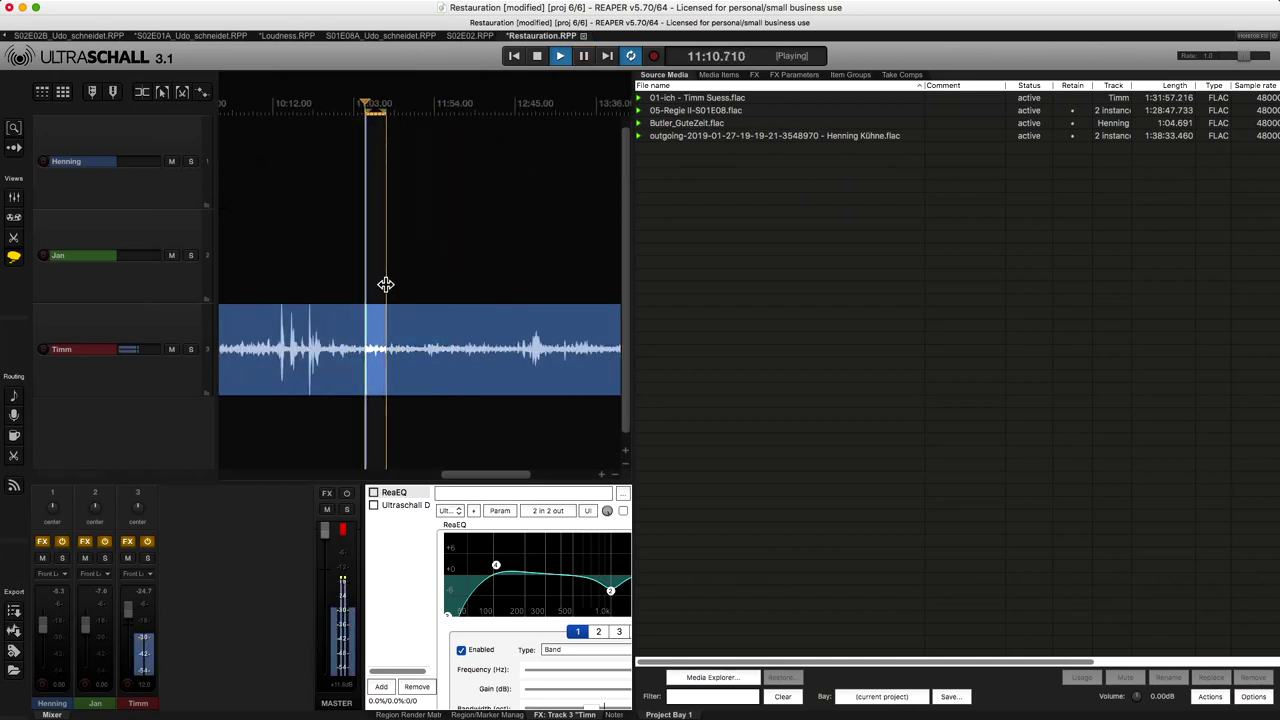
key("space")
Redraw the time selection on the quiet passage of track 3 from about 11:08 to 11:18.
scroll(385, 284, "up", 9)
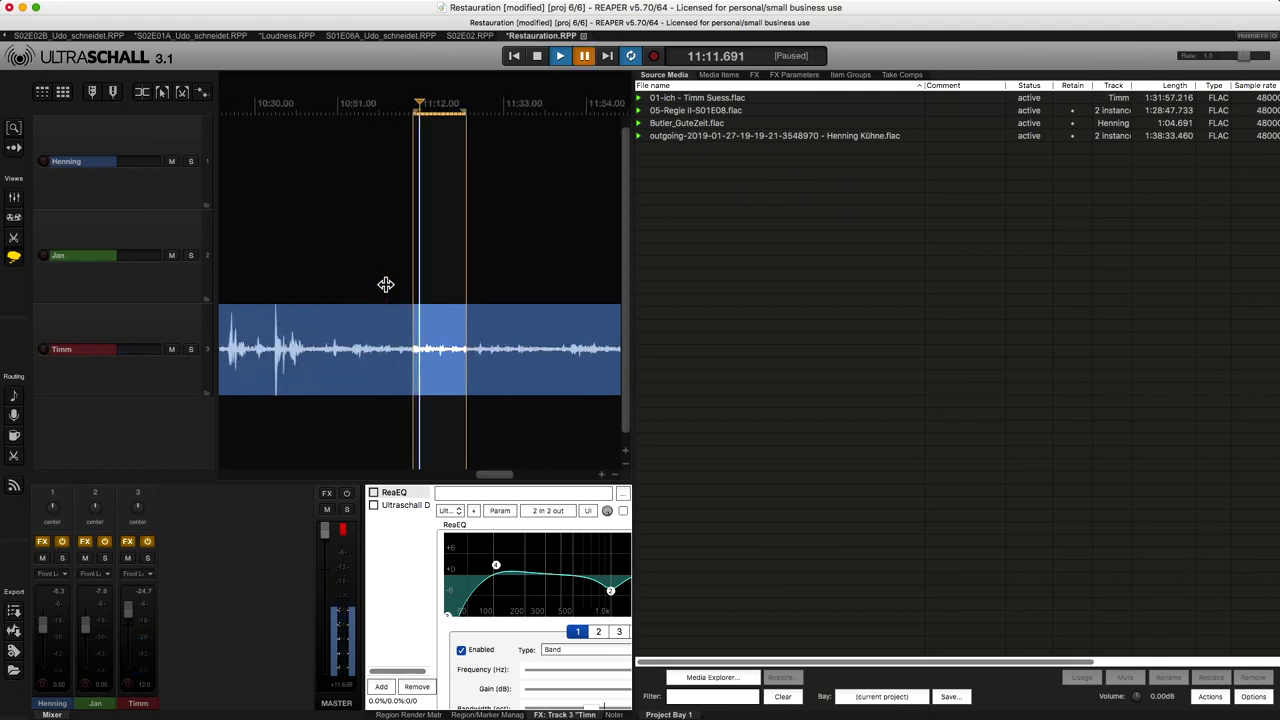
left_click(385, 284)
left_click_drag(359, 289, 532, 302)
Play the selected passage in a loop and return the track 3 and master volumes to 0 dB.
key("space")
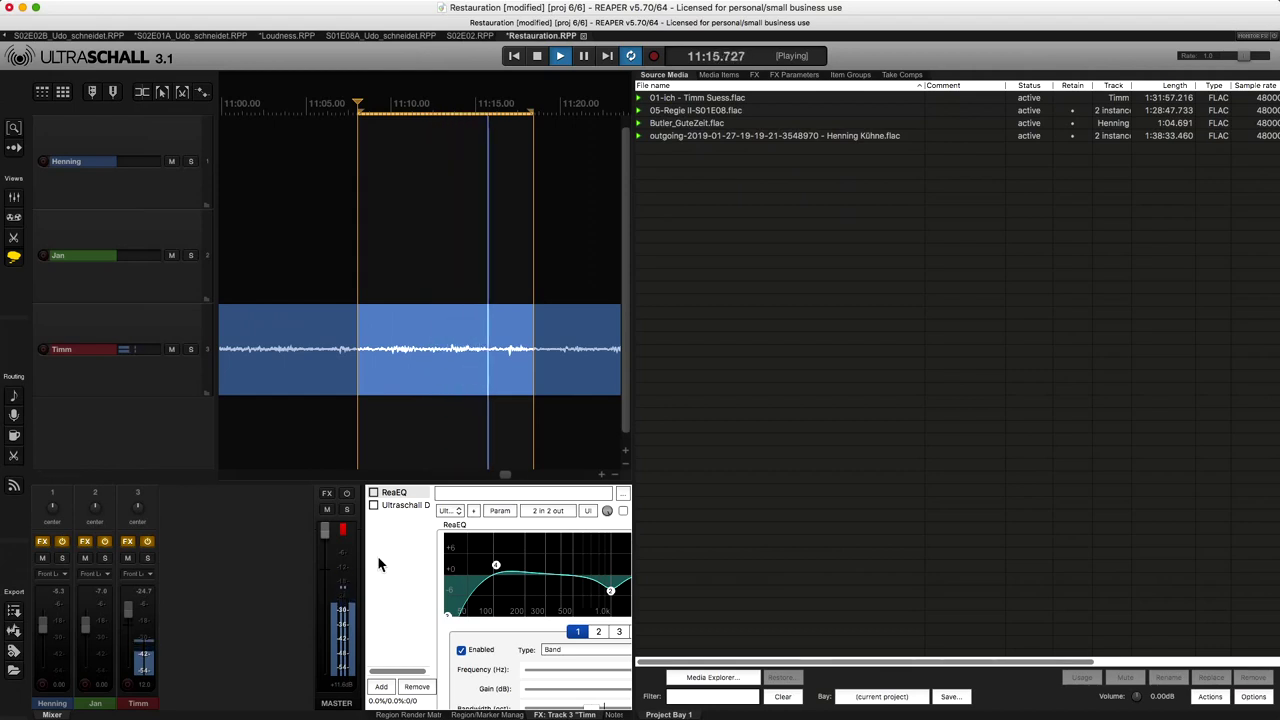
scroll(340, 553, "down", 3)
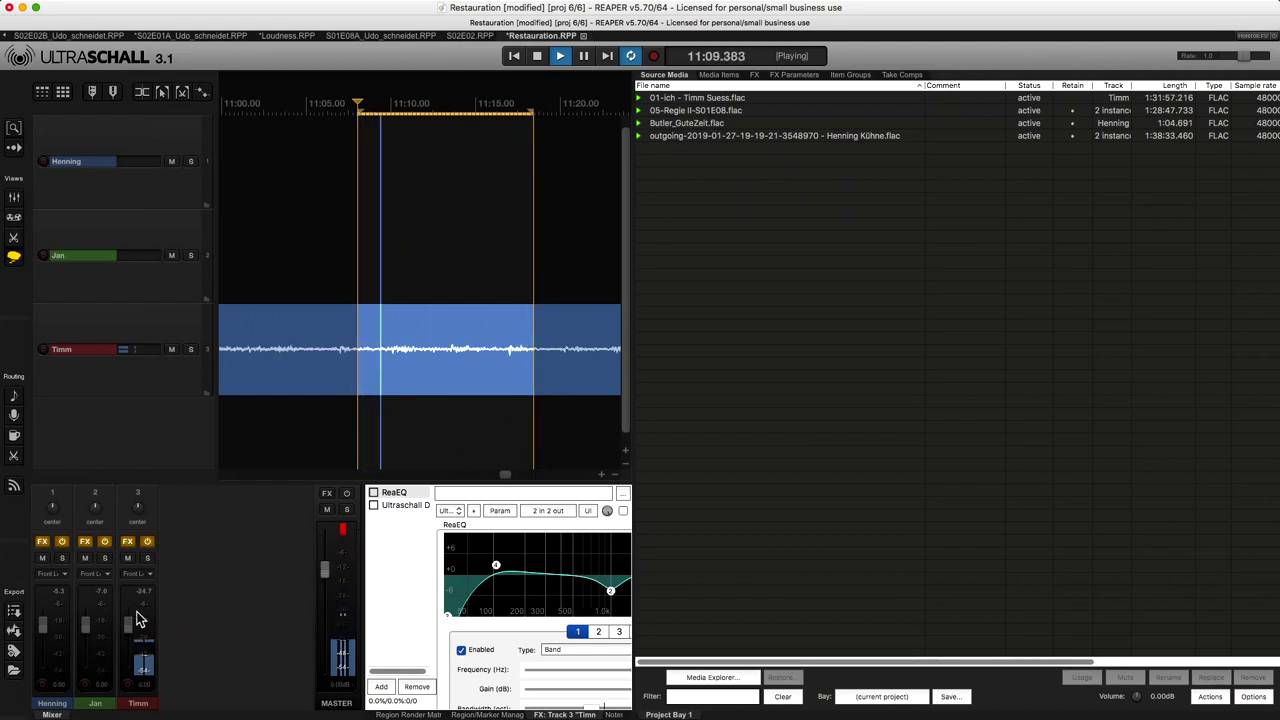
key("space")
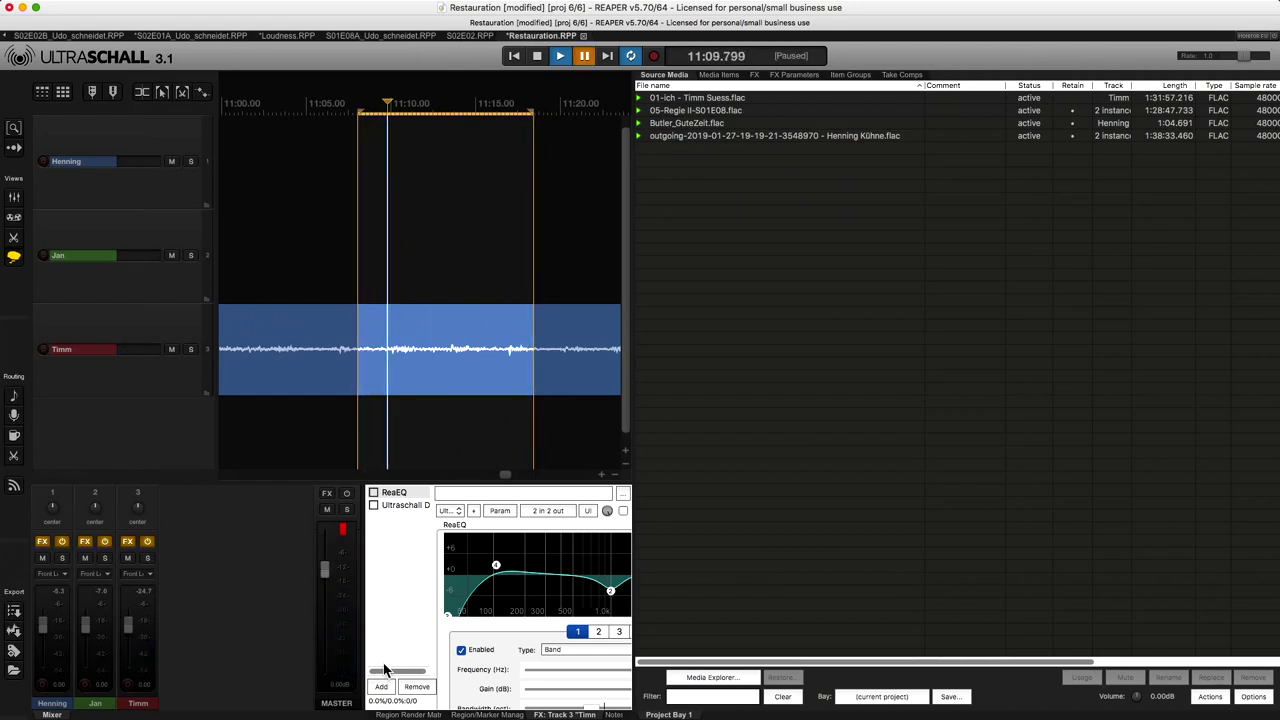
Open the effect chain of track 3 and enlarge its area to show the whole ReaEQ curve.
left_click(121, 324)
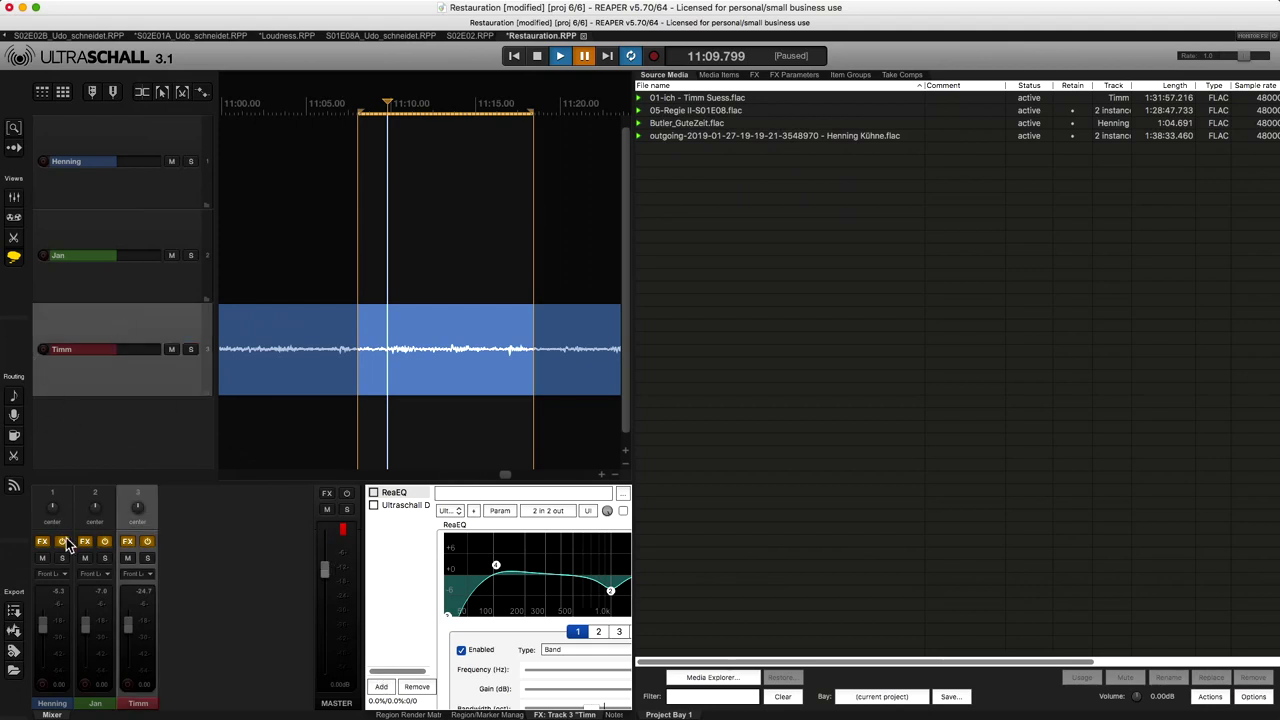
left_click(128, 543)
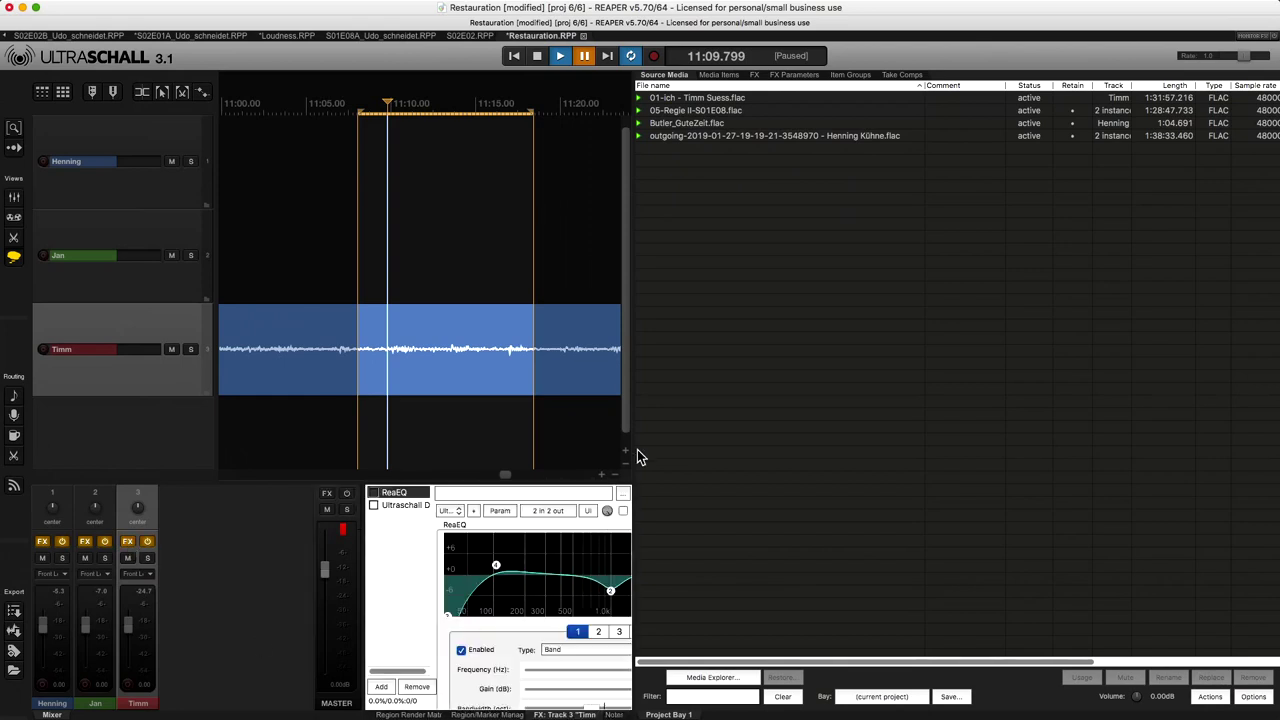
left_click_drag(634, 446, 971, 509)
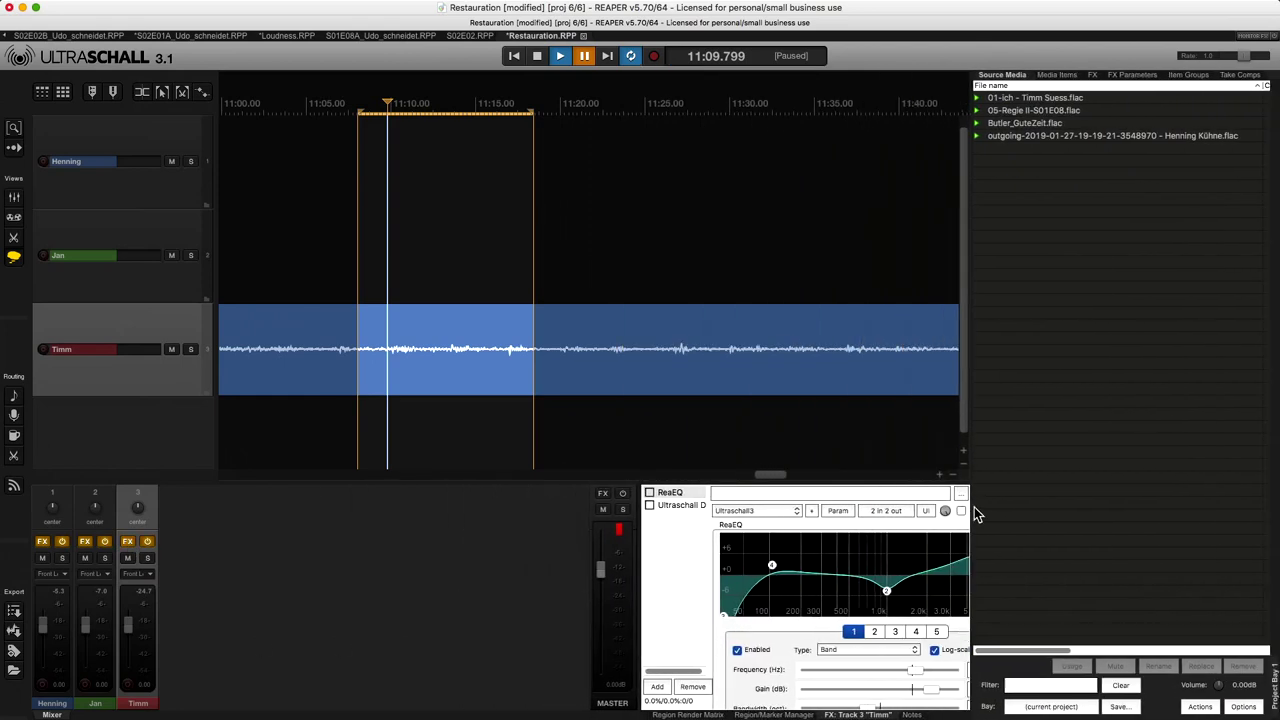
left_click_drag(537, 580, 423, 571)
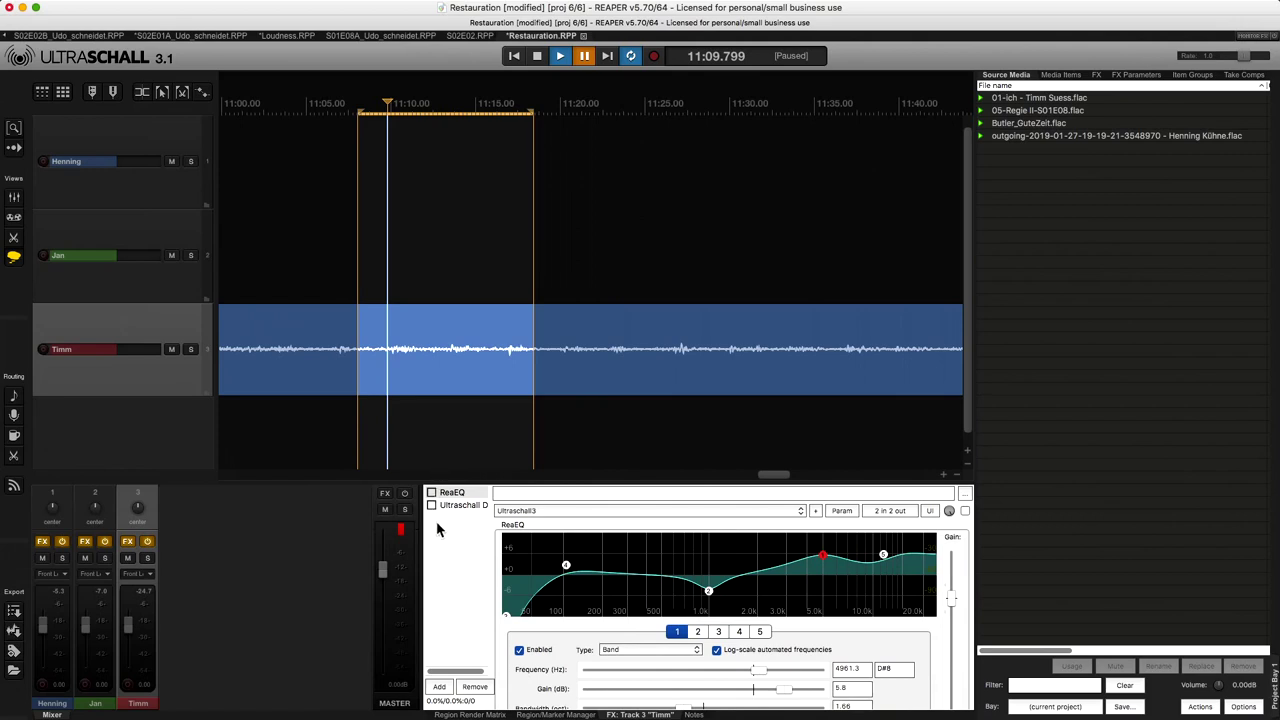
double_click(68, 430)
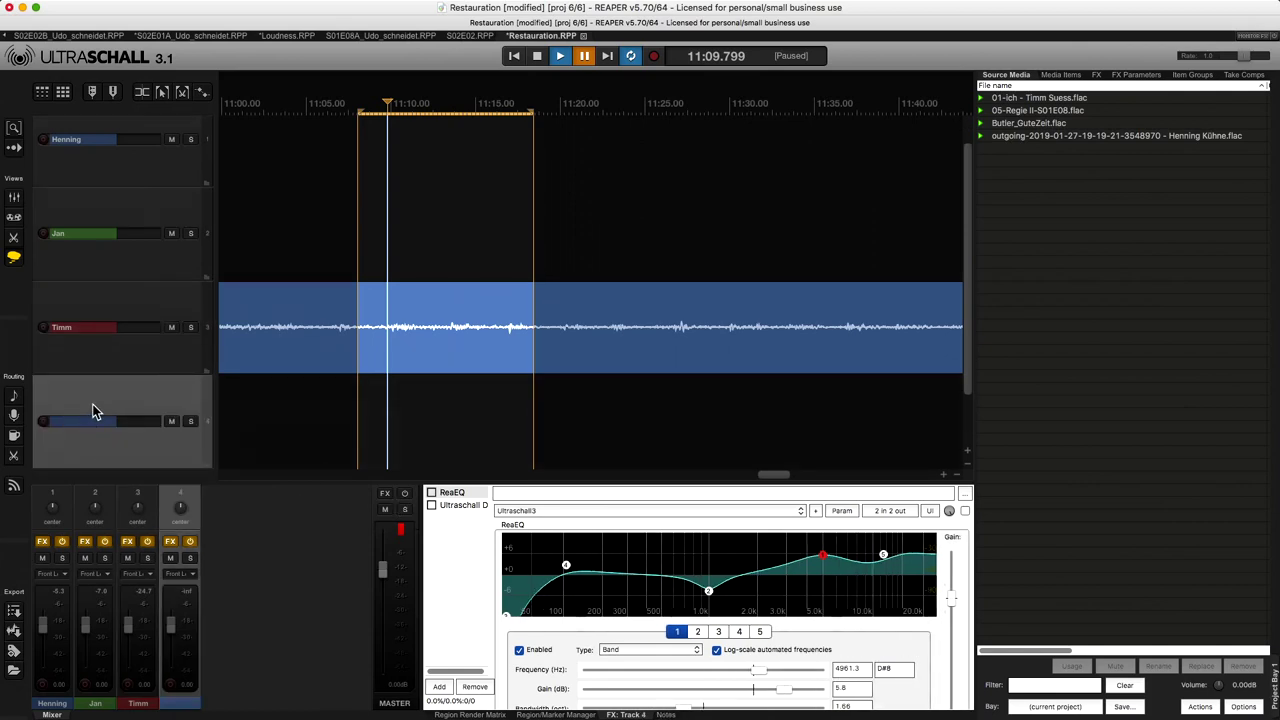
key("Delete")
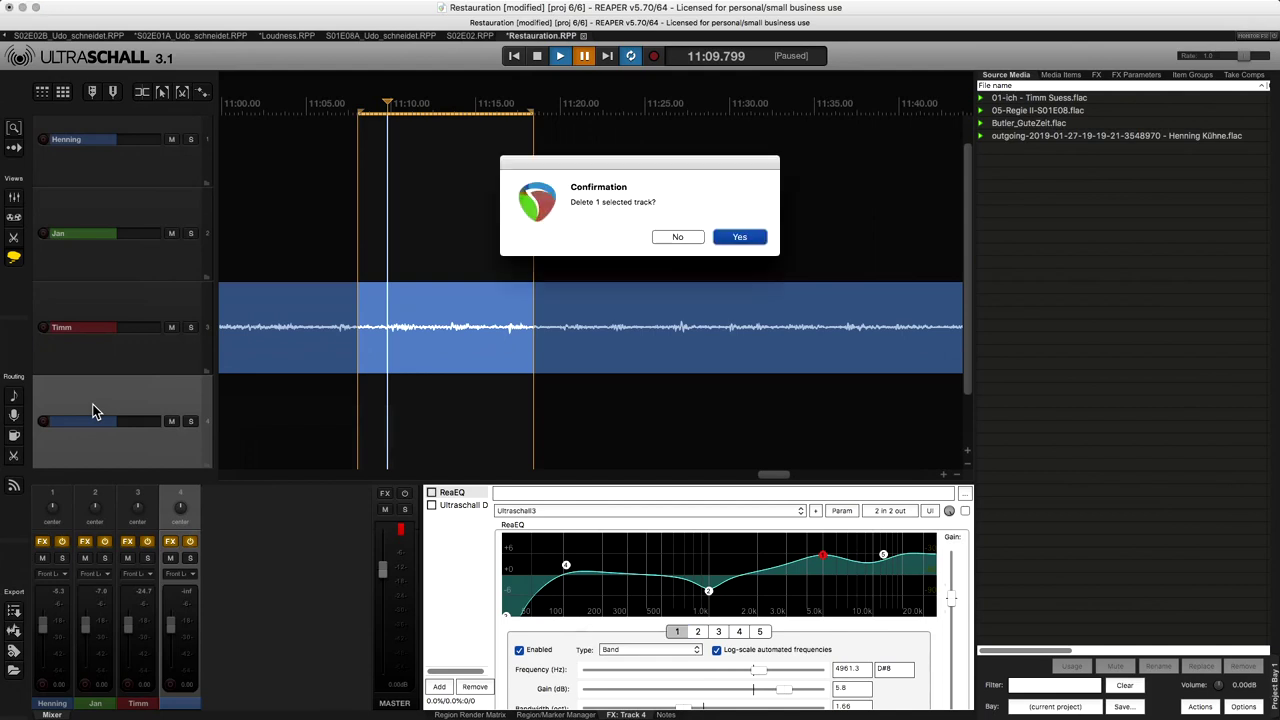
left_click(755, 238)
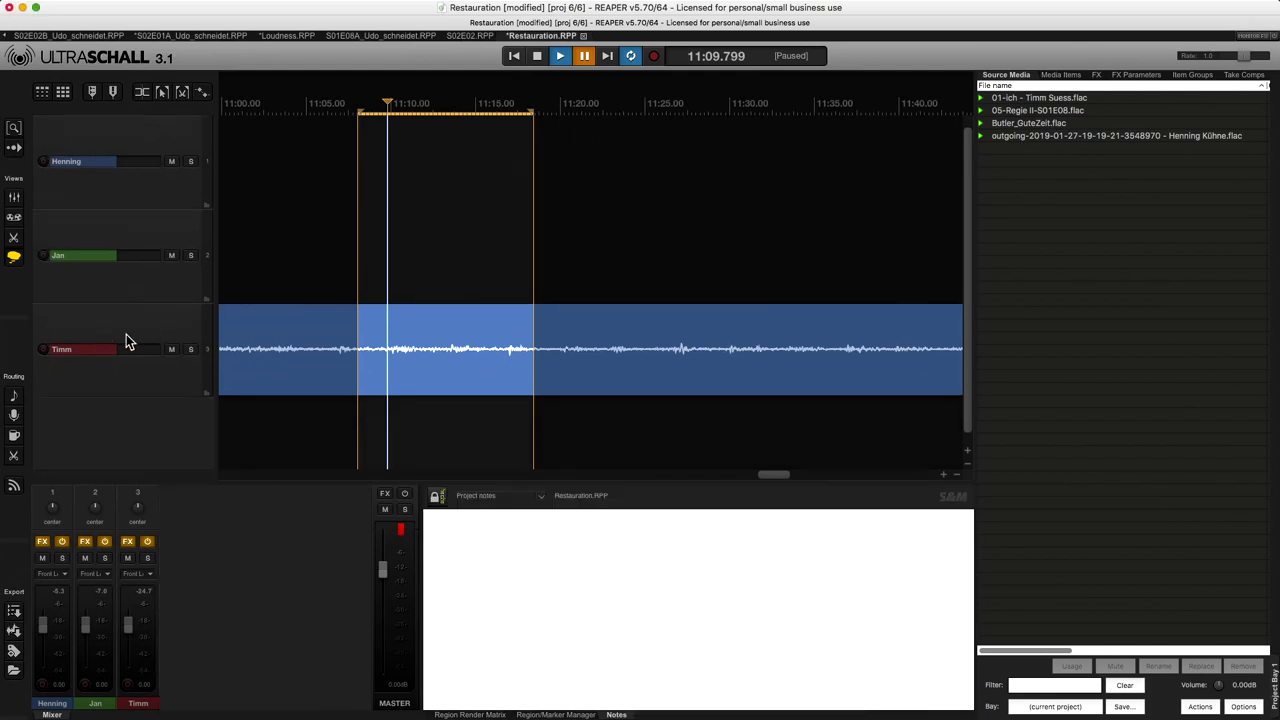
Add the favourite effect ReaFir (FFT EQ+Dynamics Processor) to the effect chain of track 3.
left_click(130, 342)
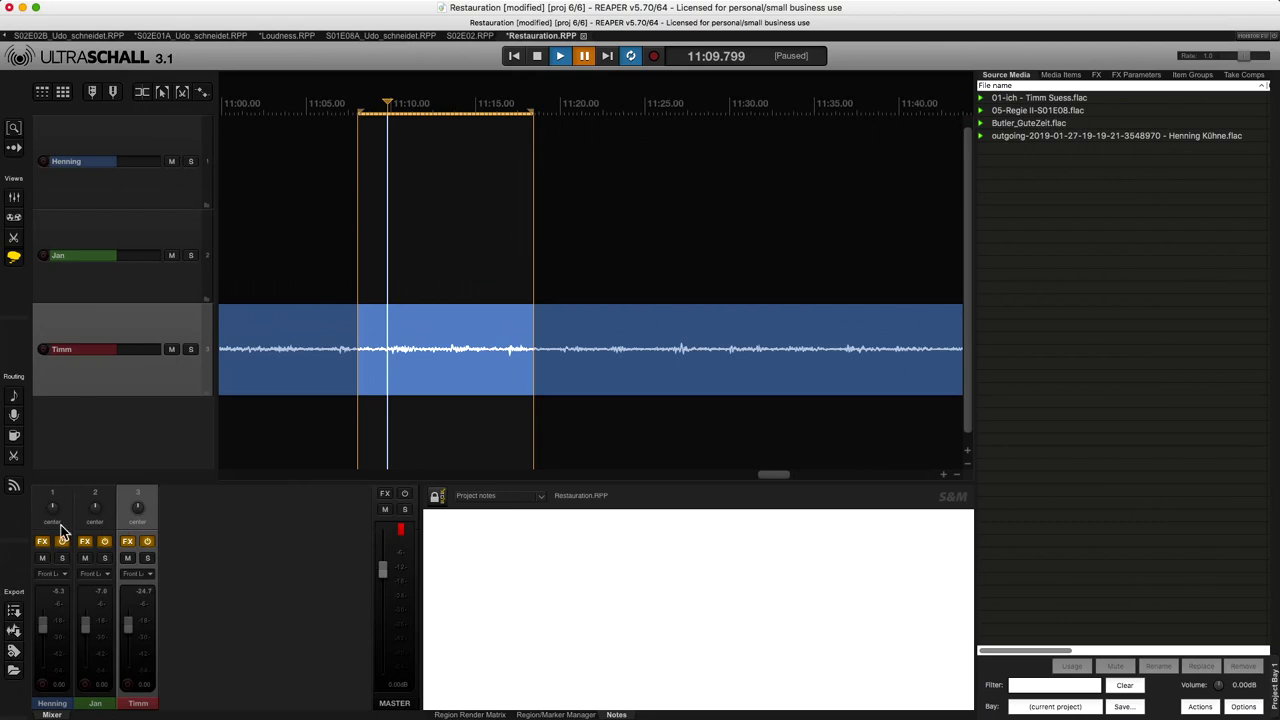
left_click(127, 542)
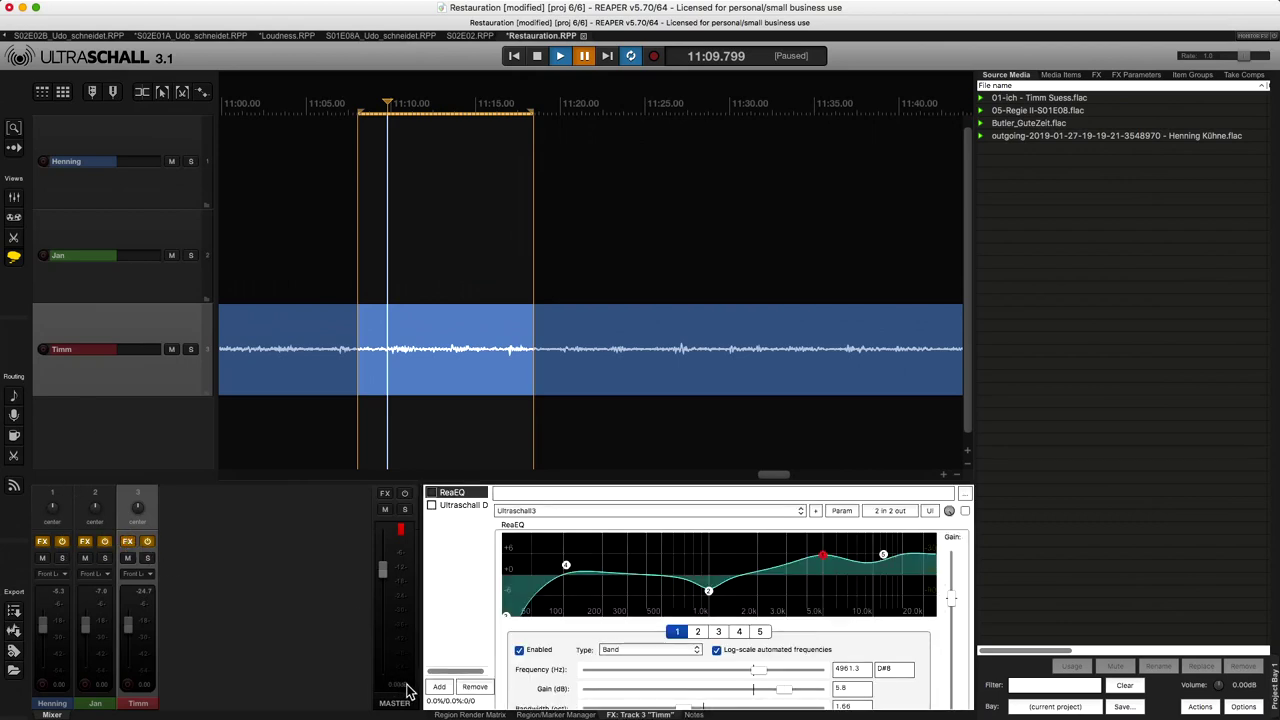
left_click(439, 689)
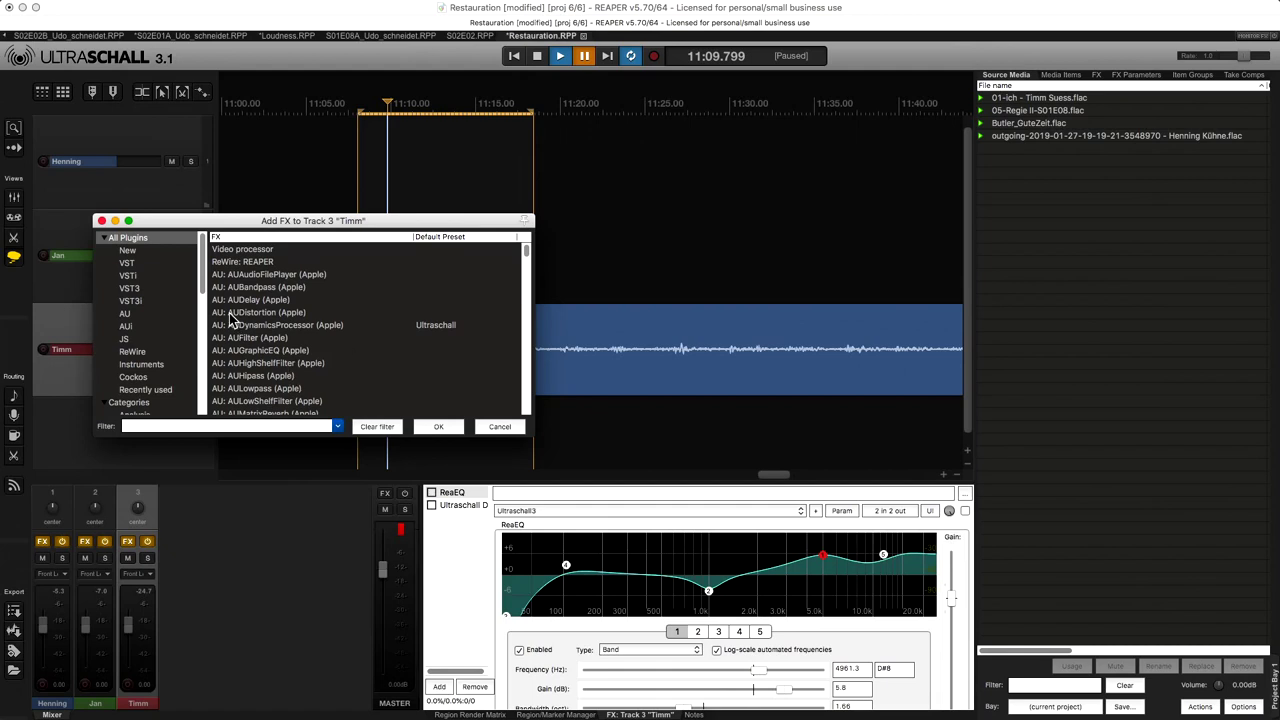
left_click(103, 239)
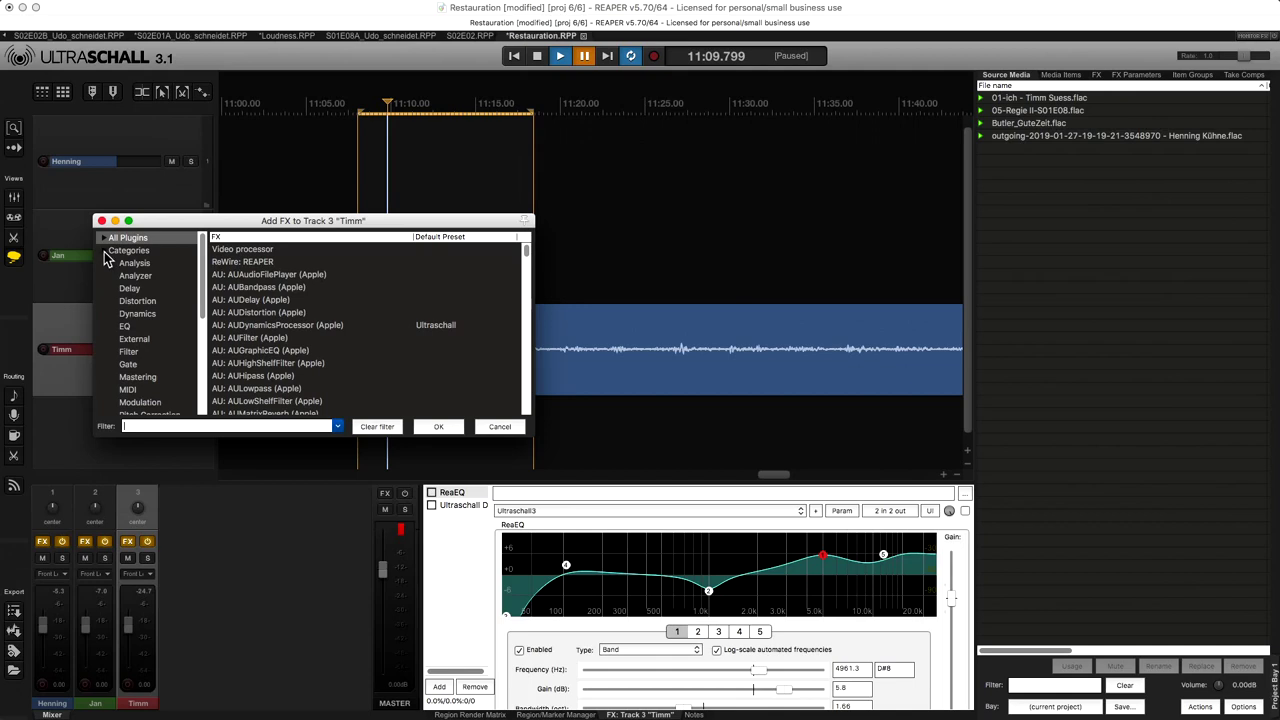
left_click(104, 251)
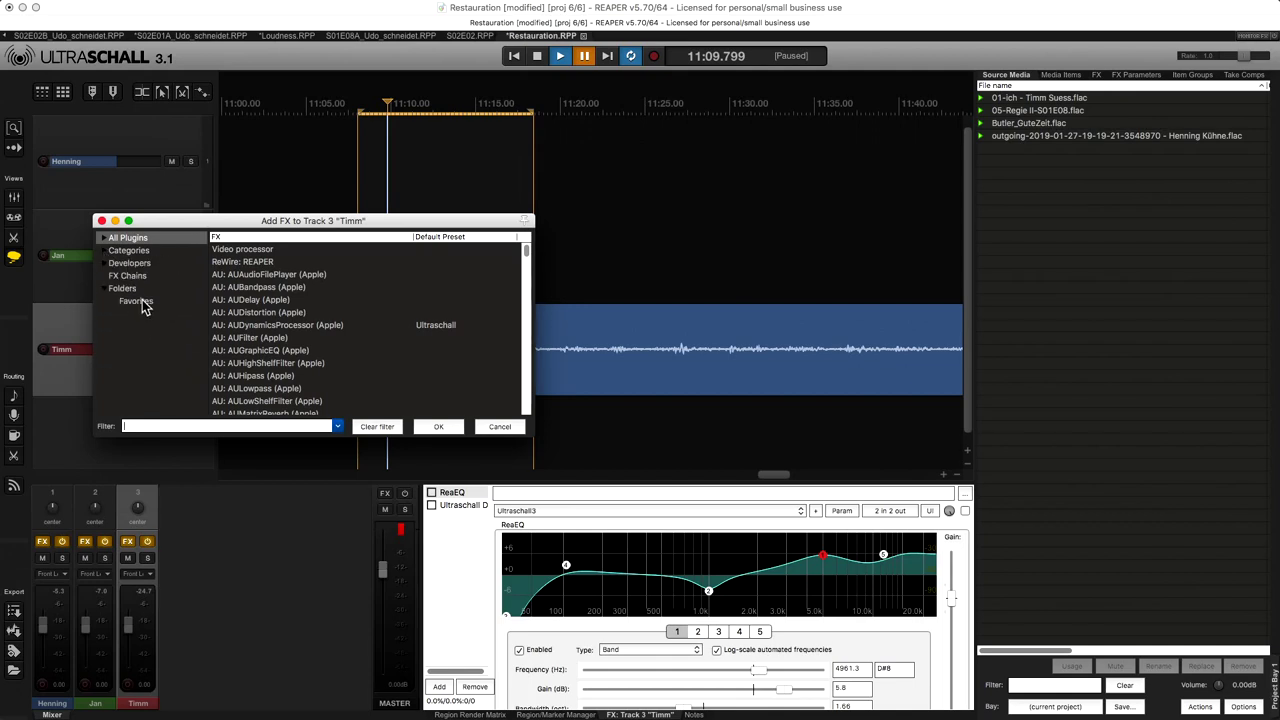
left_click(136, 301)
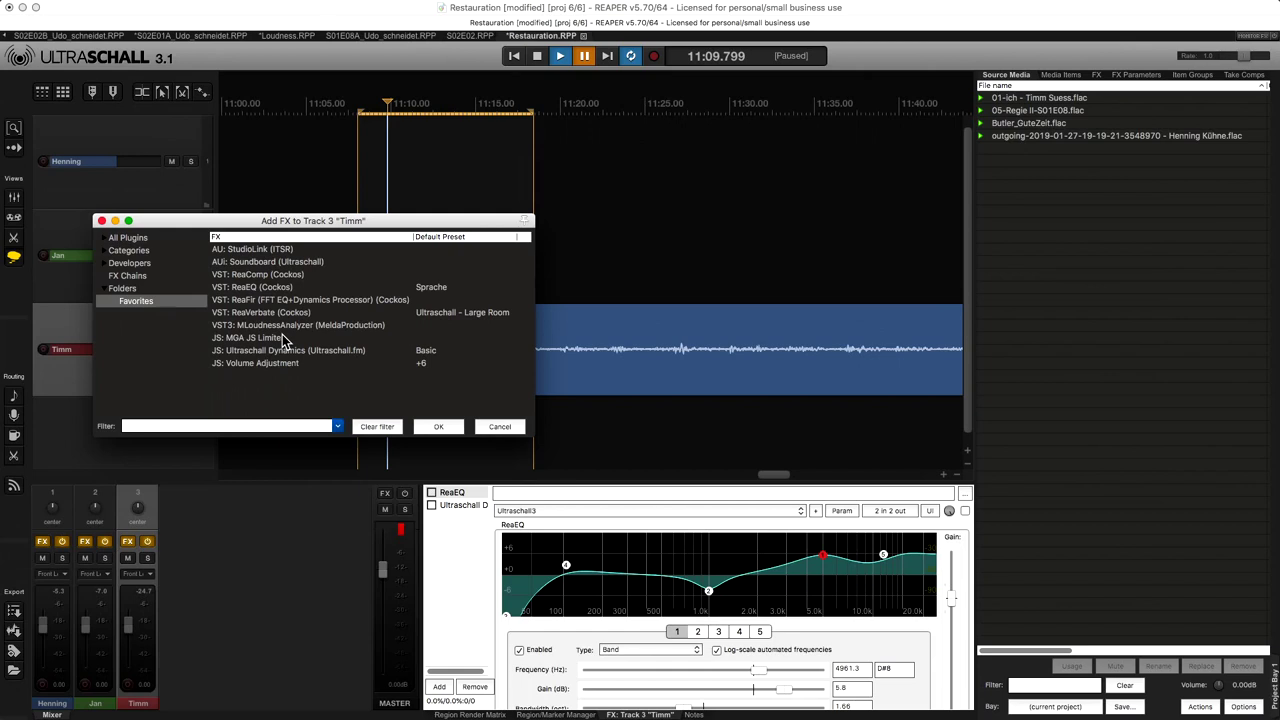
left_click(241, 302)
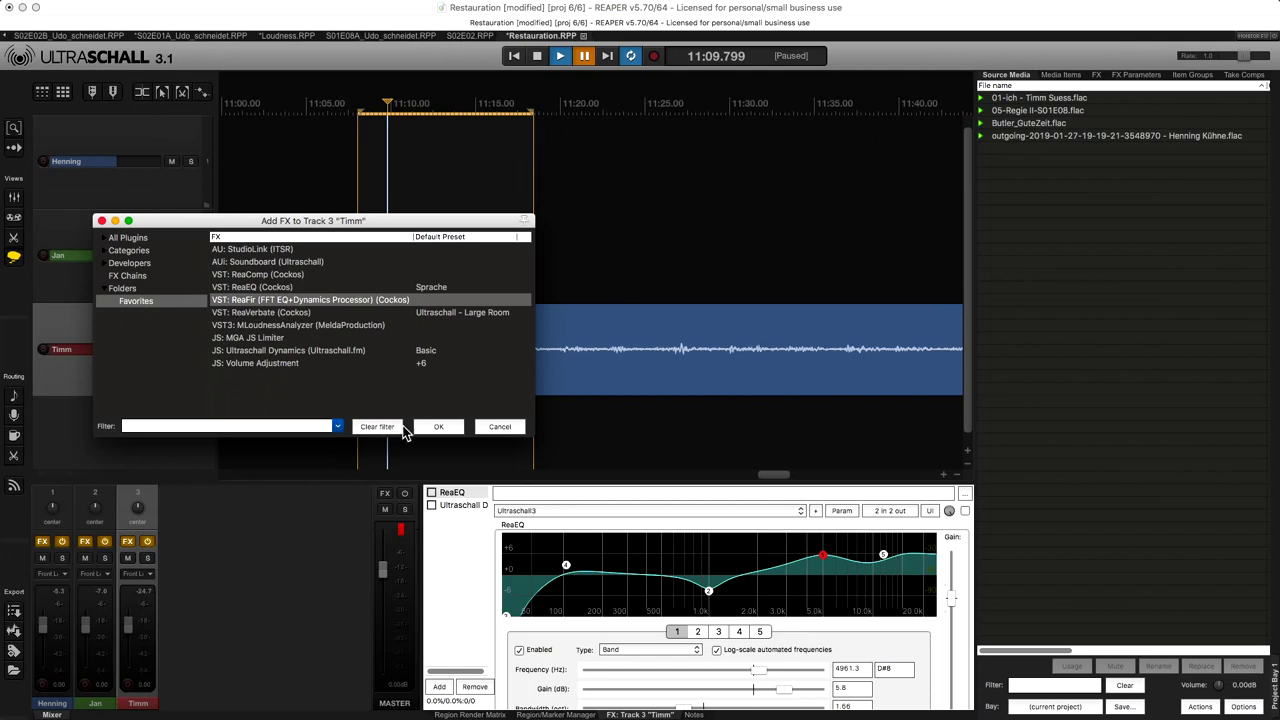
left_click(437, 428)
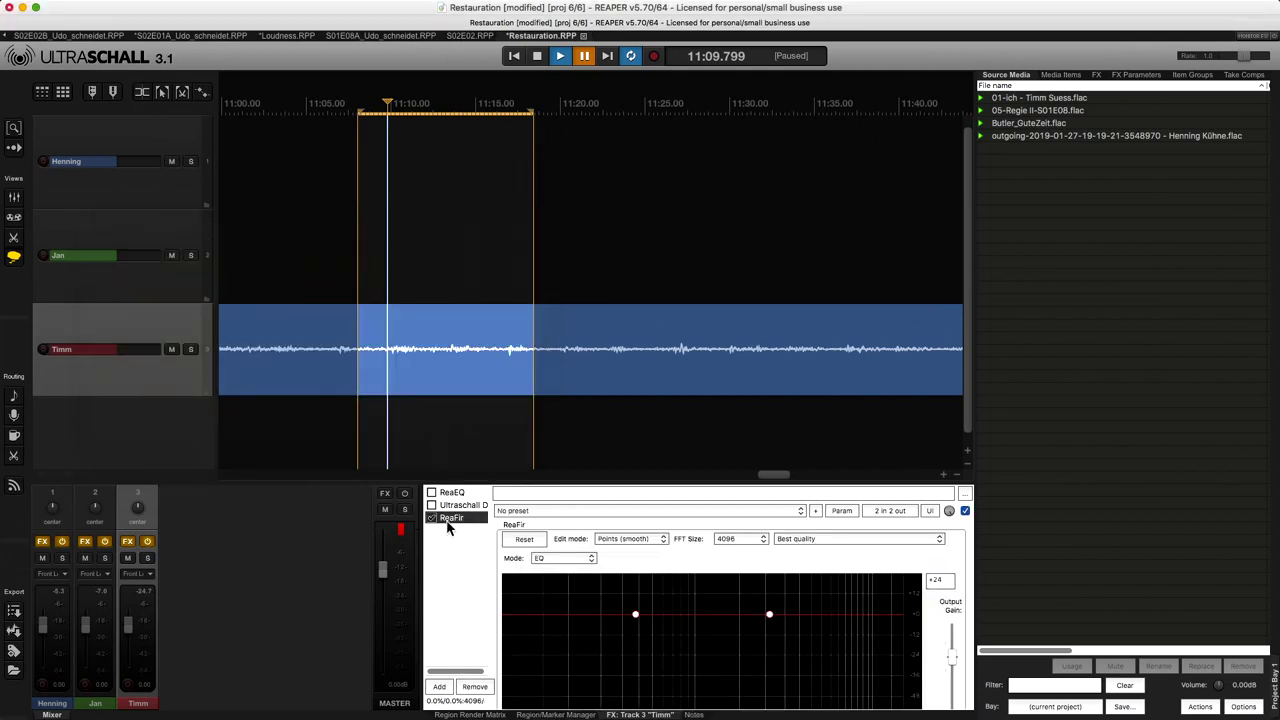
Float the ReaFir window of track 3, enlarge it over the arrangement and play the looped quiet passage.
double_click(450, 521)
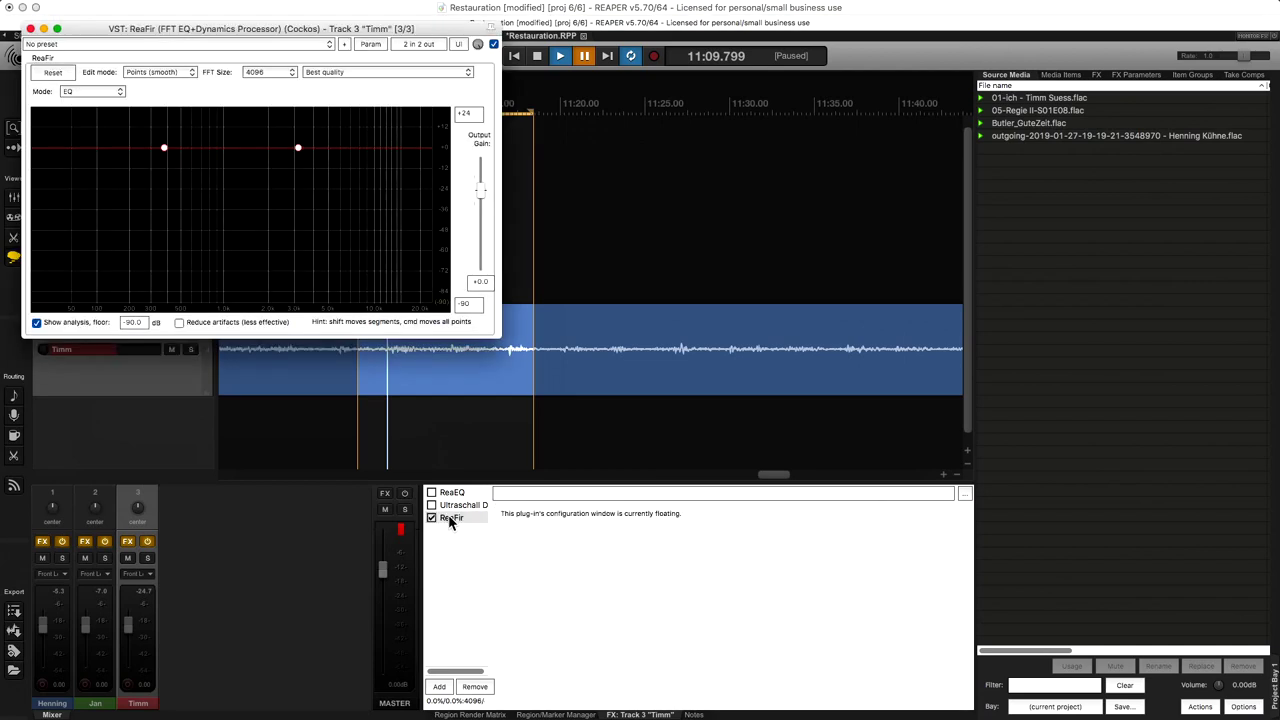
left_click_drag(495, 333, 758, 557)
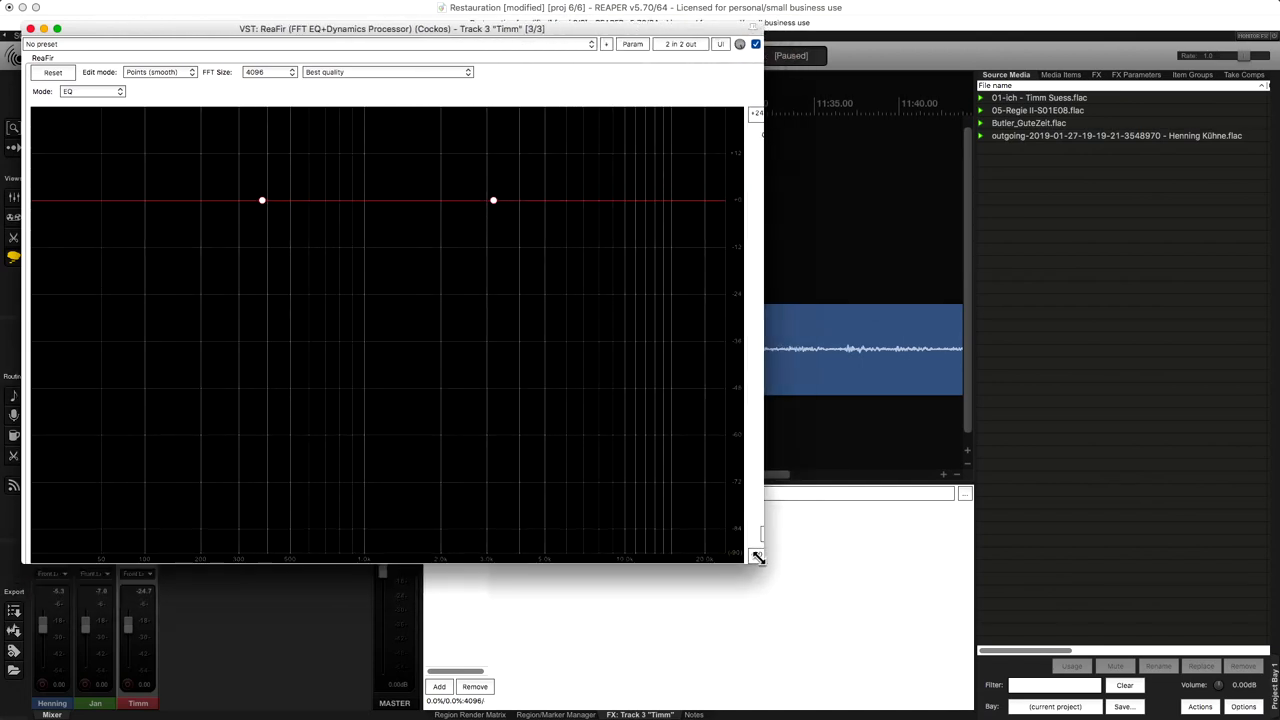
left_click_drag(277, 28, 508, 159)
key("space")
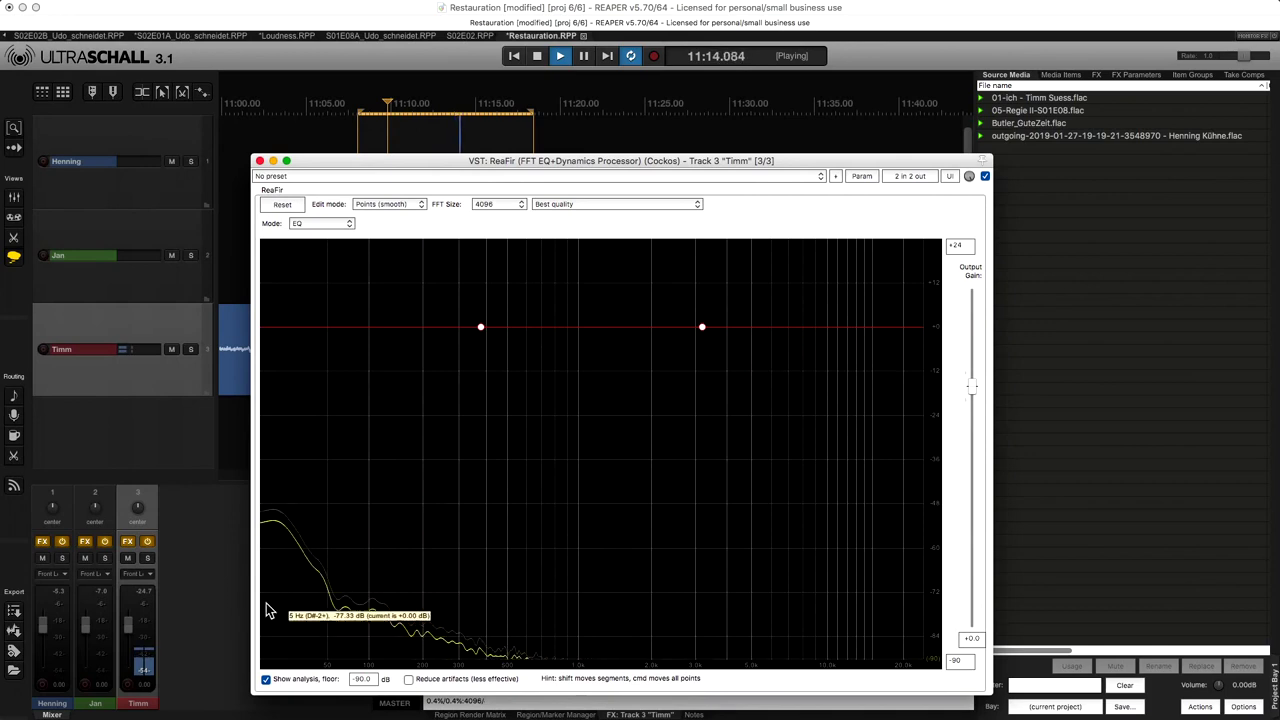
Set ReaFir to Subtract mode, build its noise profile automatically from the looped passage, and turn profile building off before pausing playback.
left_click(348, 227)
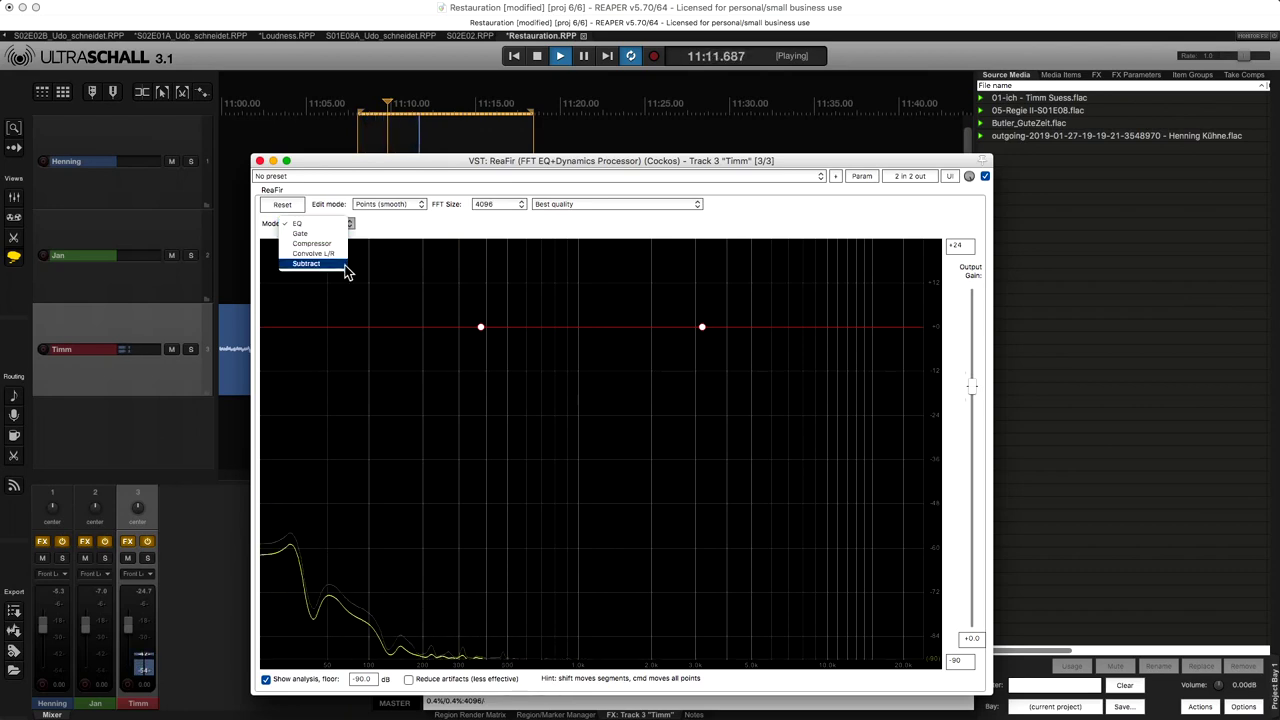
left_click(345, 266)
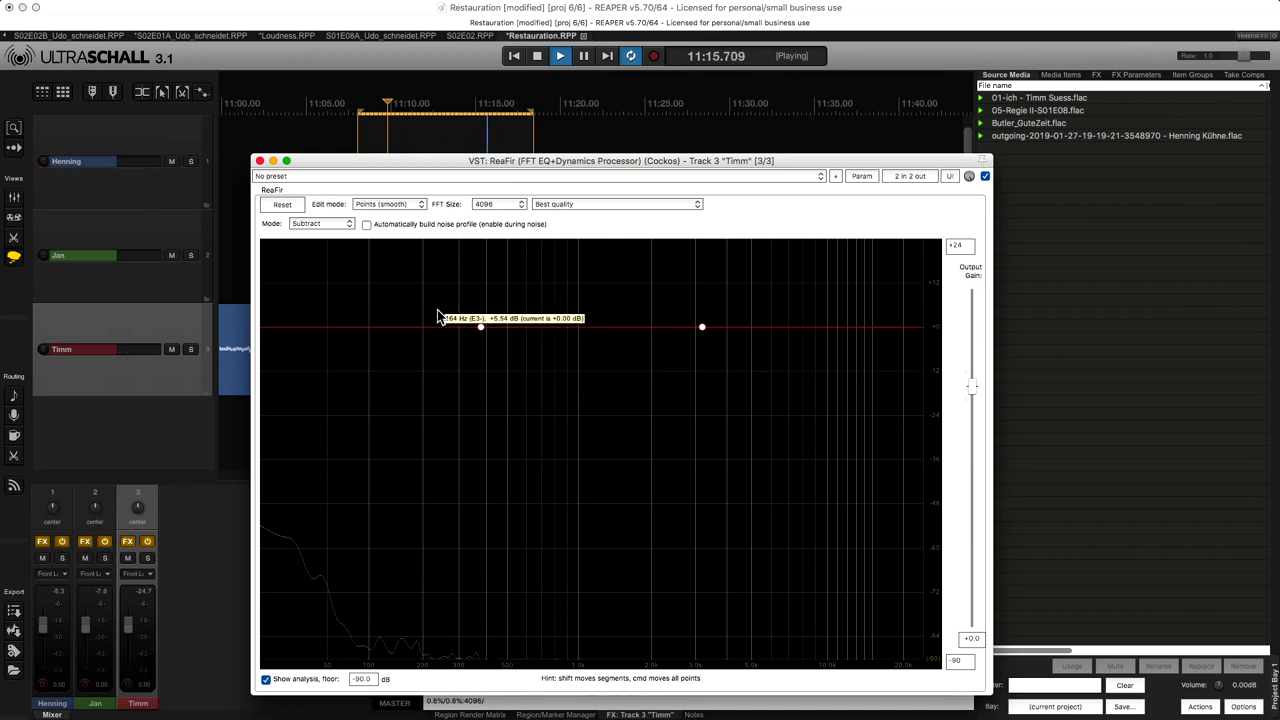
left_click(367, 226)
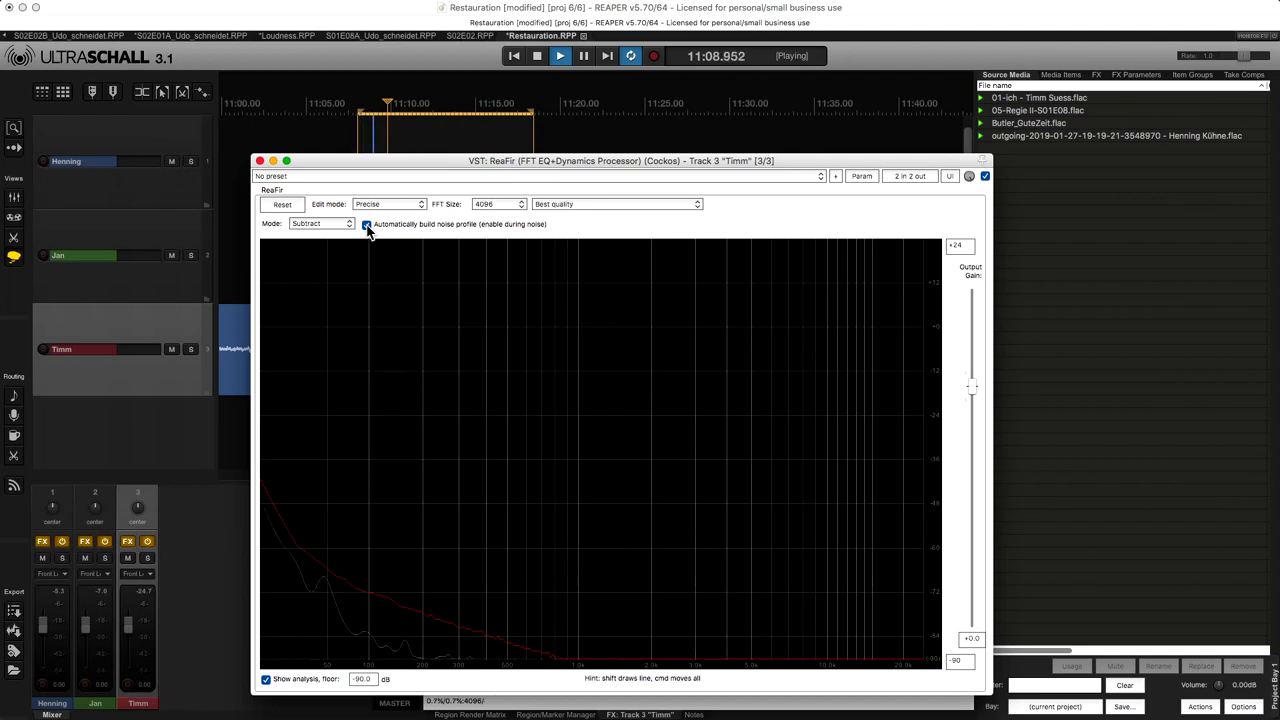
left_click(367, 228)
key("space")
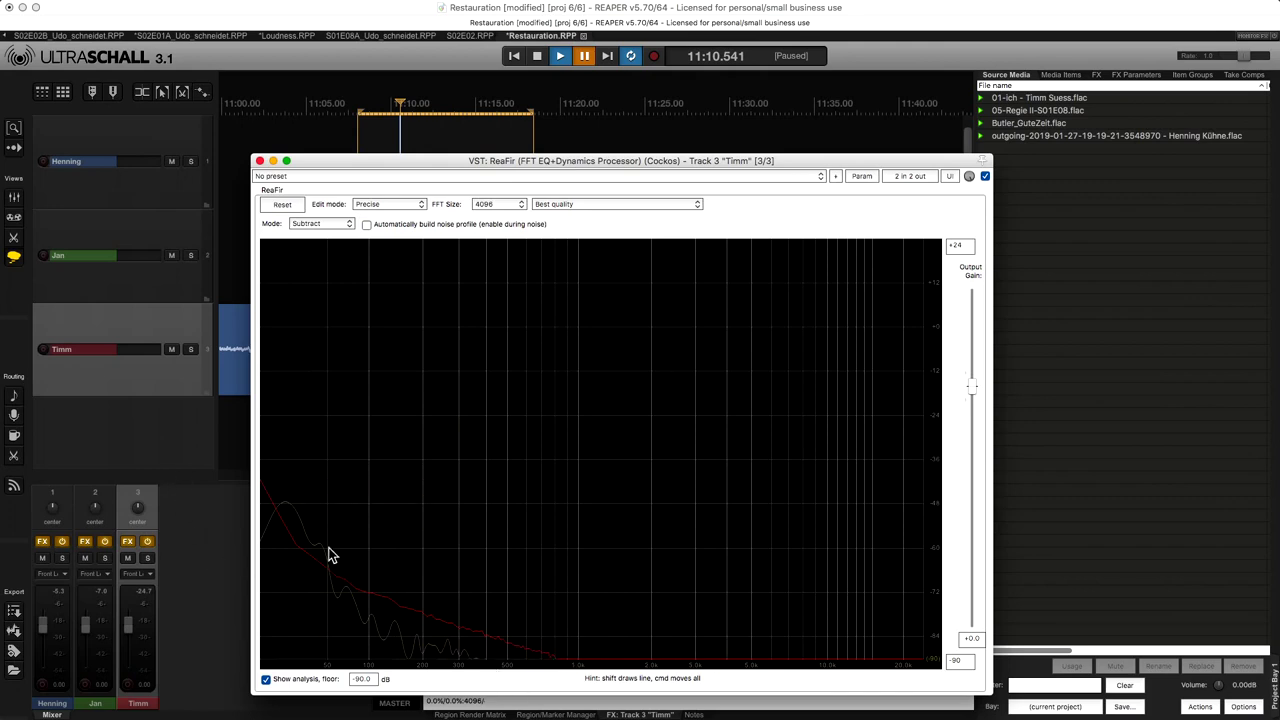
Close the floating ReaFir window and compare the looped passage with ReaFir enabled and bypassed, leaving it enabled.
left_click(259, 161)
left_click(381, 425)
key("space")
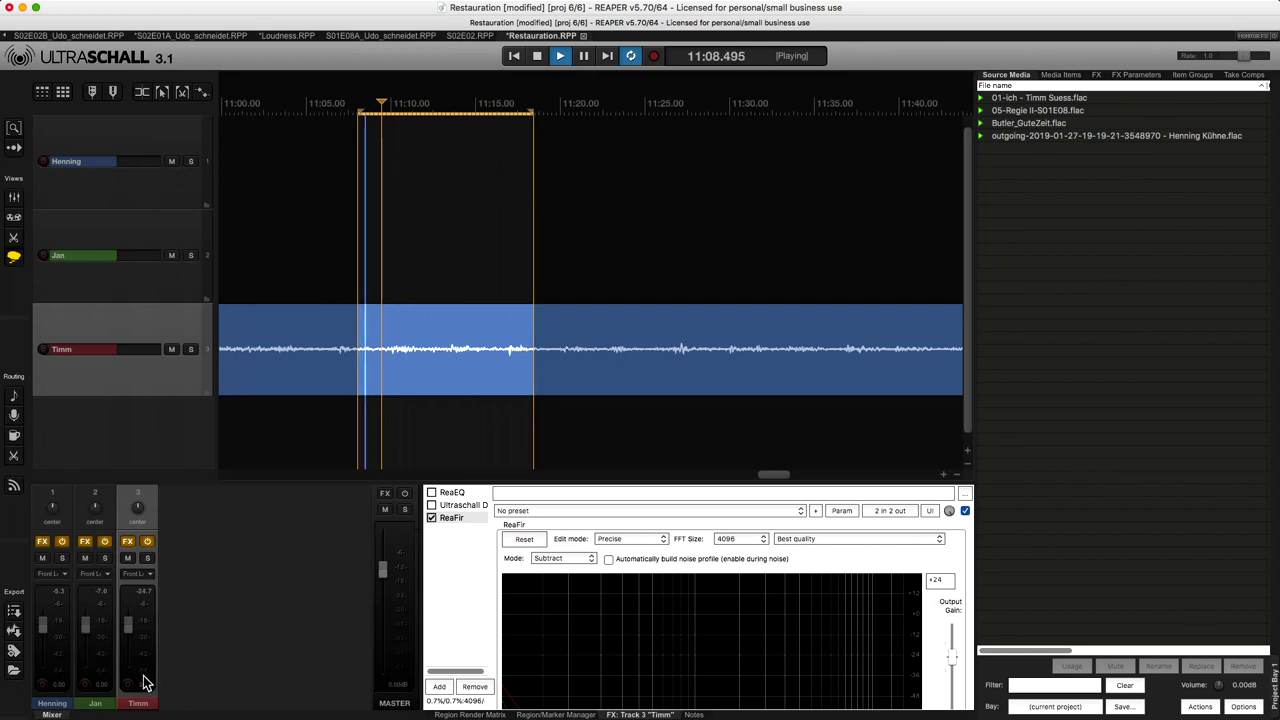
key("space")
left_click(432, 519)
key("space")
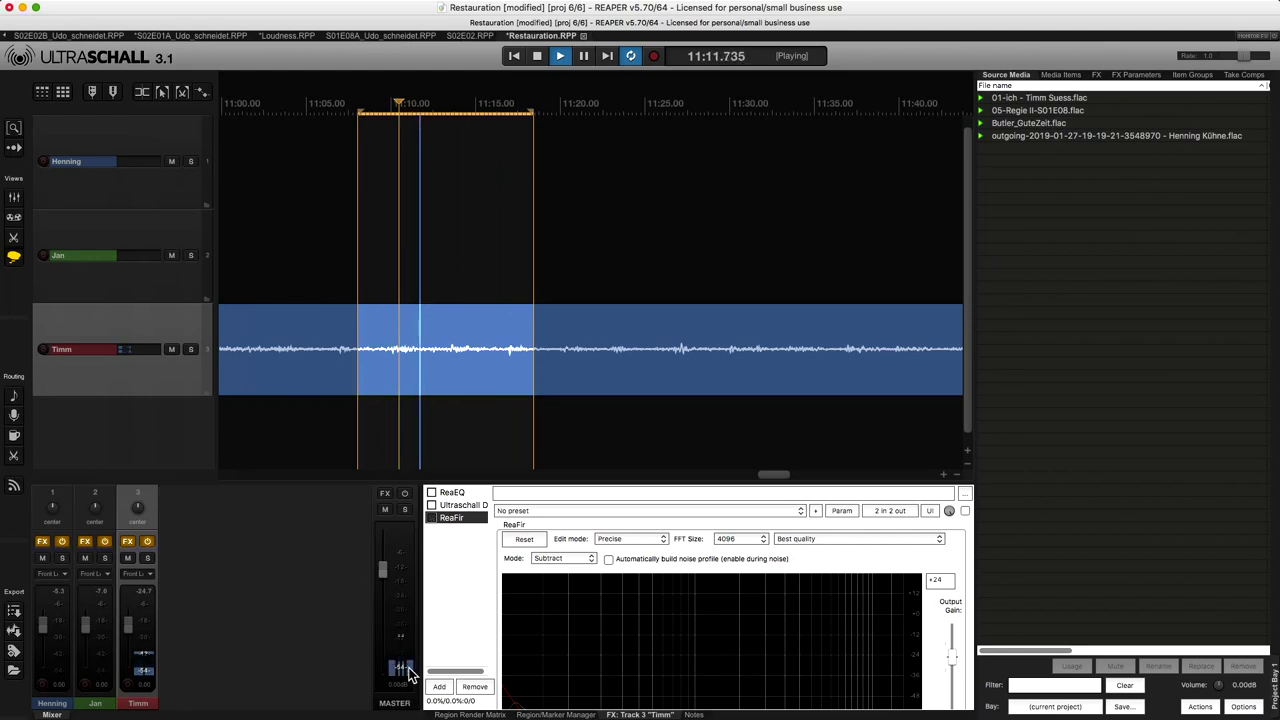
left_click(431, 519)
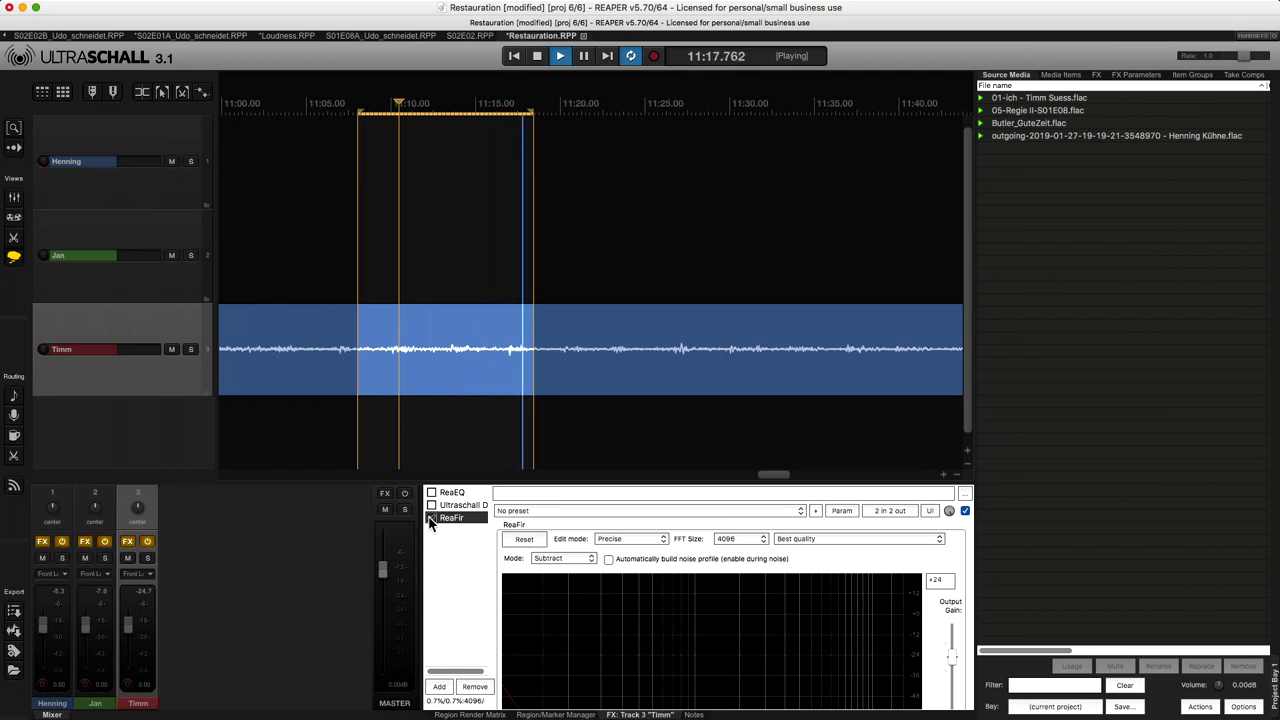
key("ctrl+space")
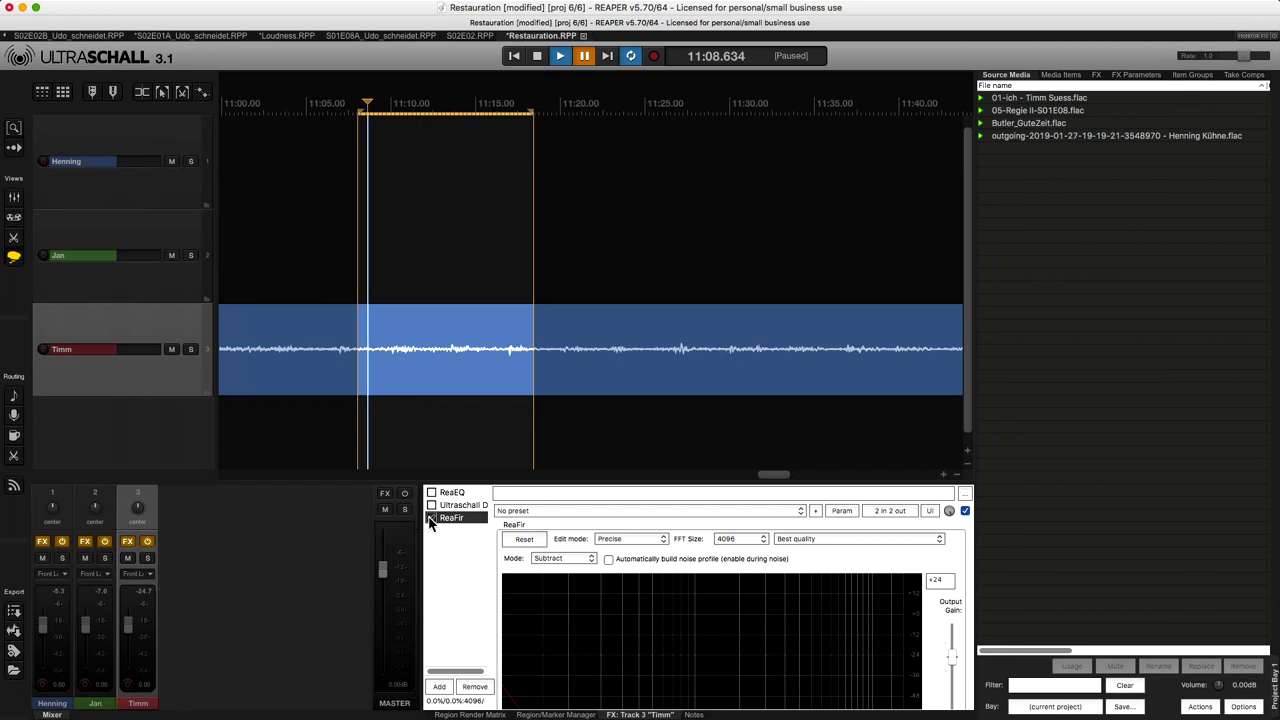
Split the track 3 item at about 12:14 and shift the part after the cut about one minute later.
left_click(489, 317)
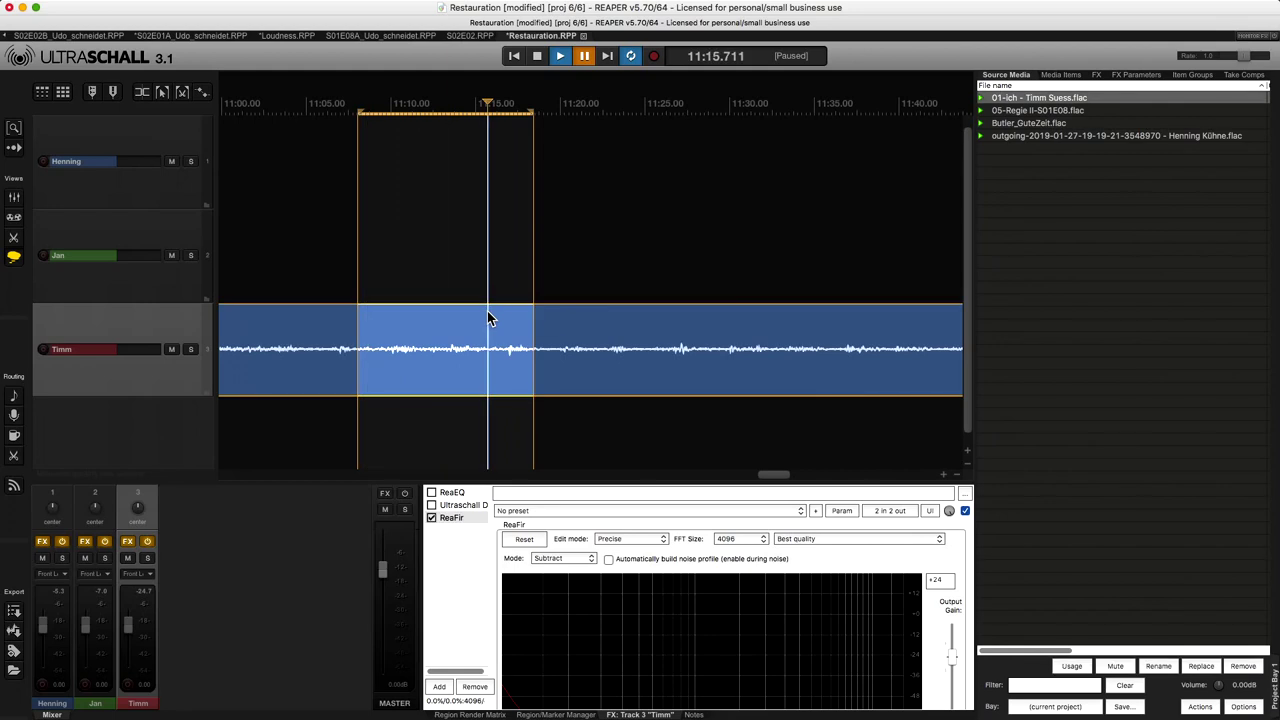
scroll(489, 317, "down", 1)
scroll(489, 317, "down", 5)
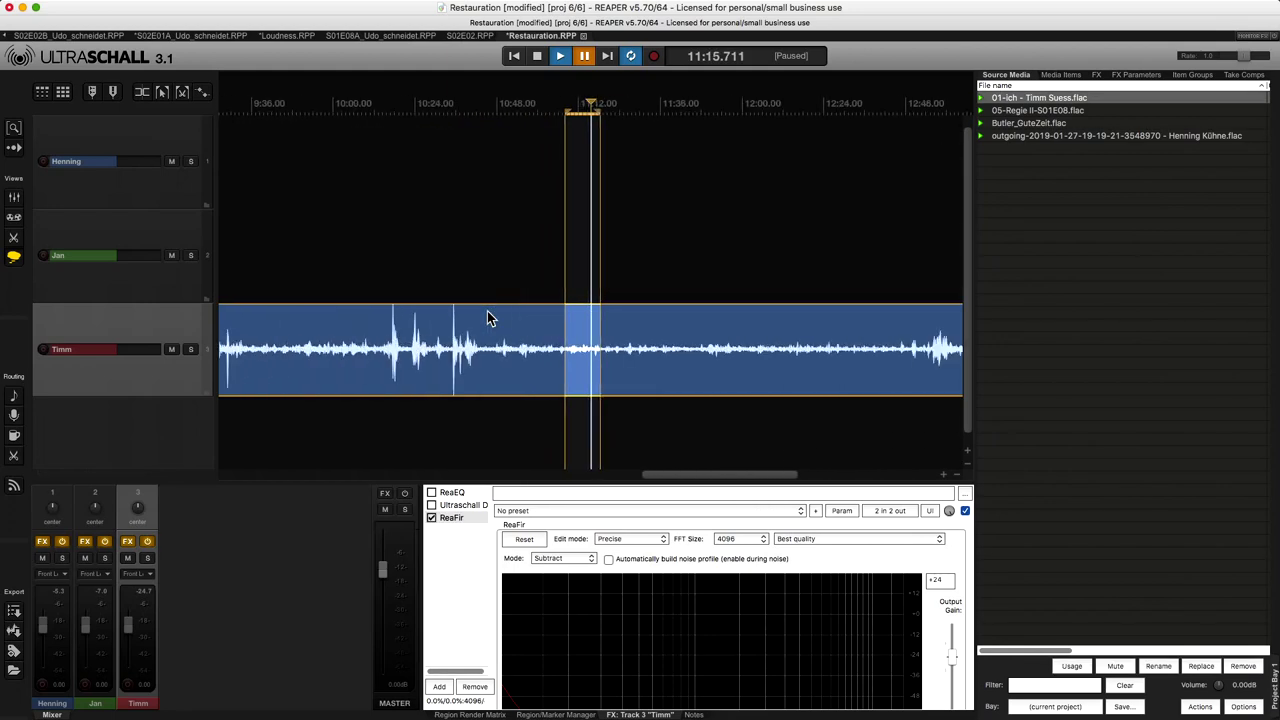
scroll(489, 317, "down", 3)
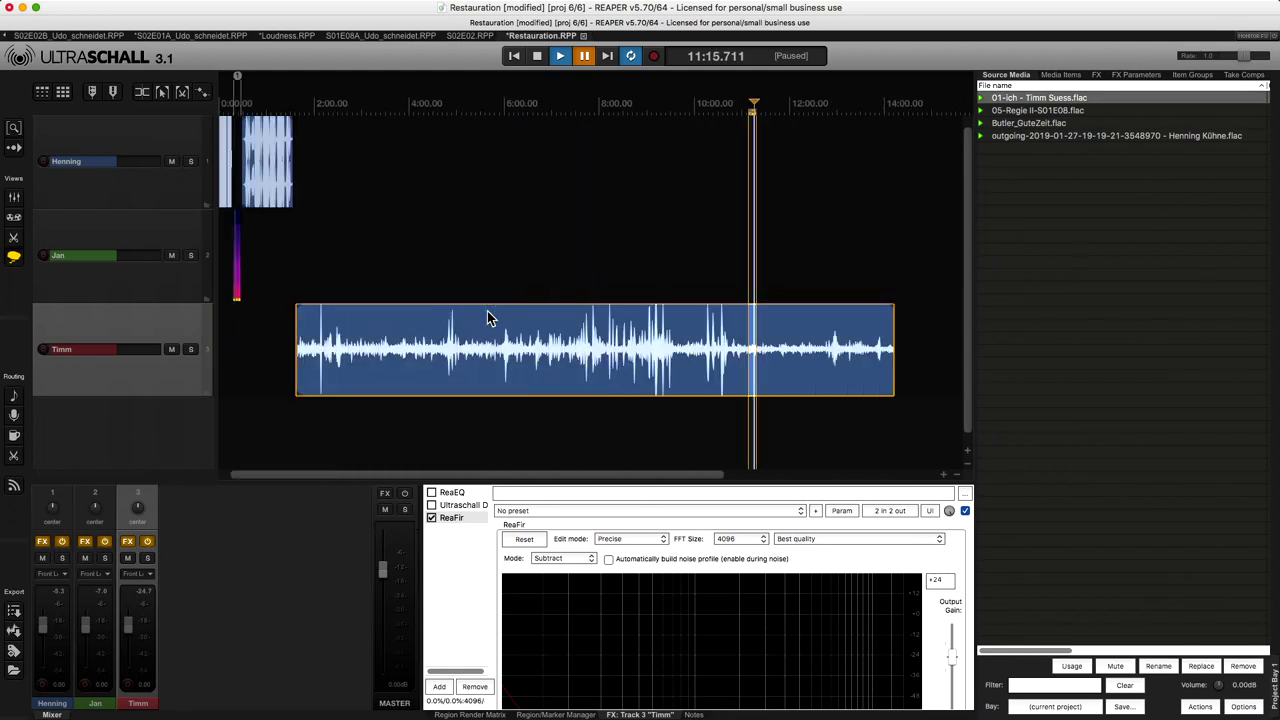
left_click(505, 325)
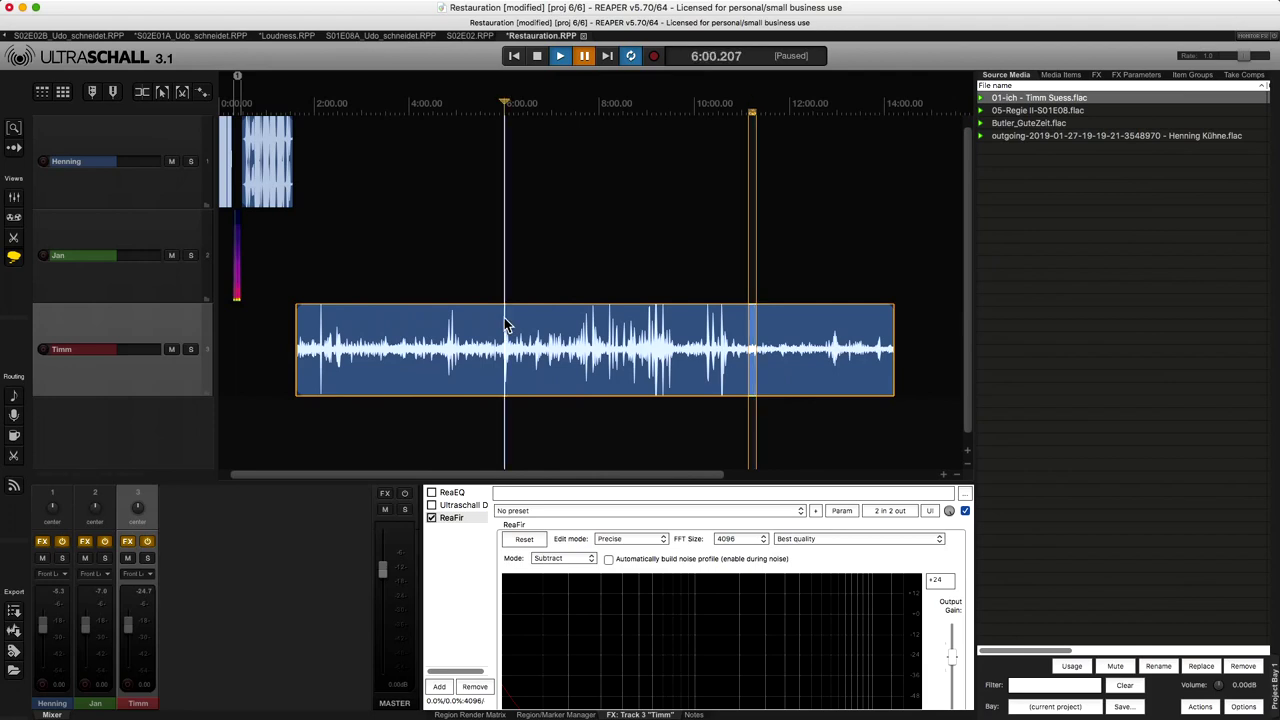
left_click(801, 365)
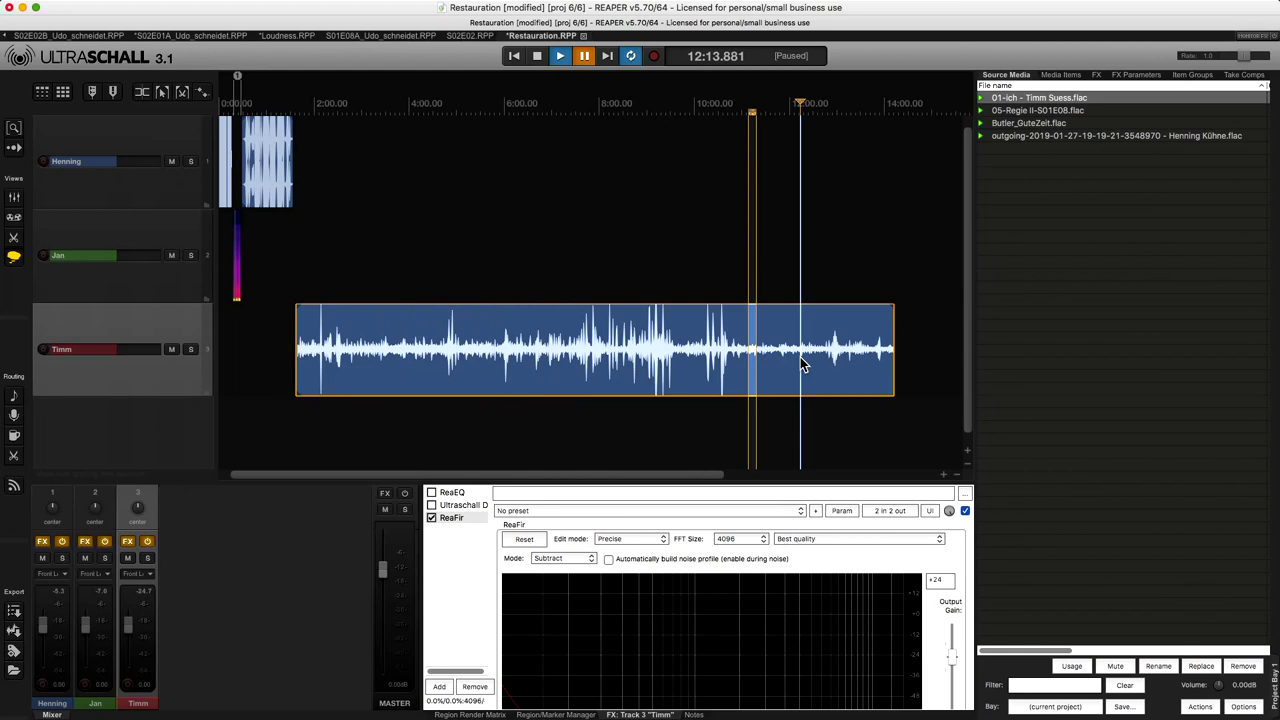
key("s")
left_click_drag(839, 357, 875, 400)
Add the favourite effect ReaVerbate with the preset Ultraschall - Large Room to the first item on track 3.
left_click(664, 341)
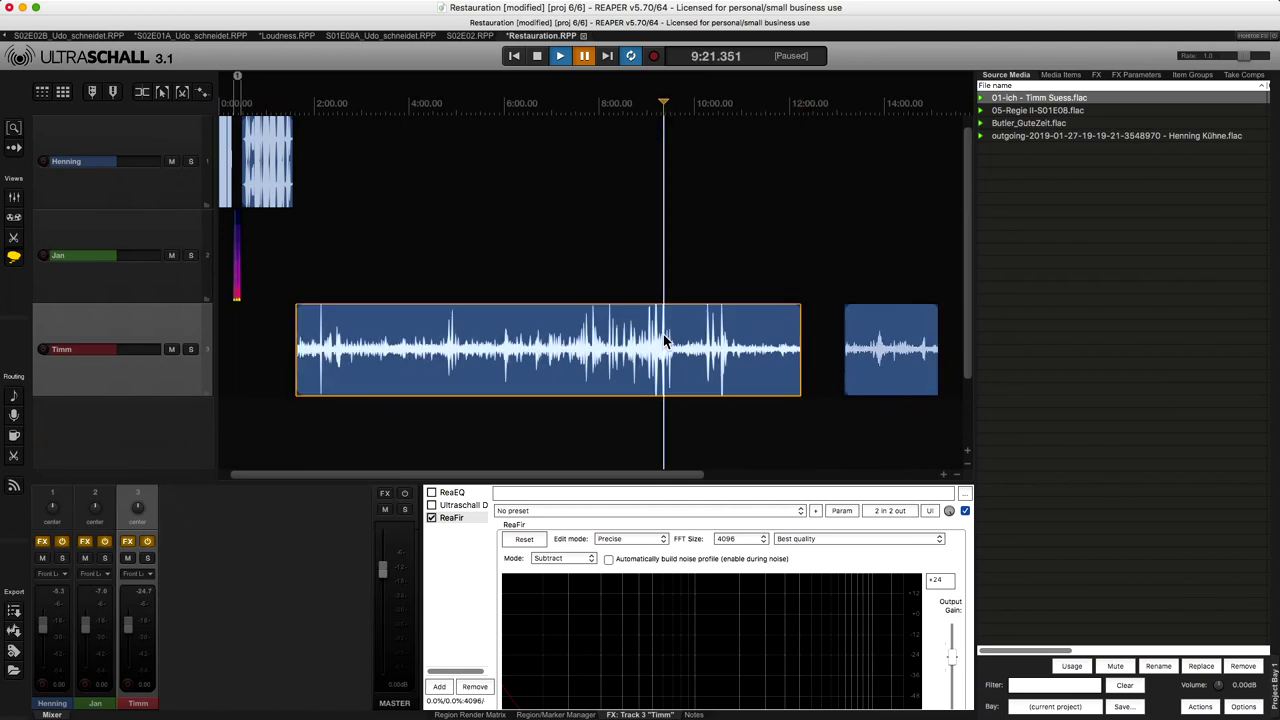
right_click(640, 343)
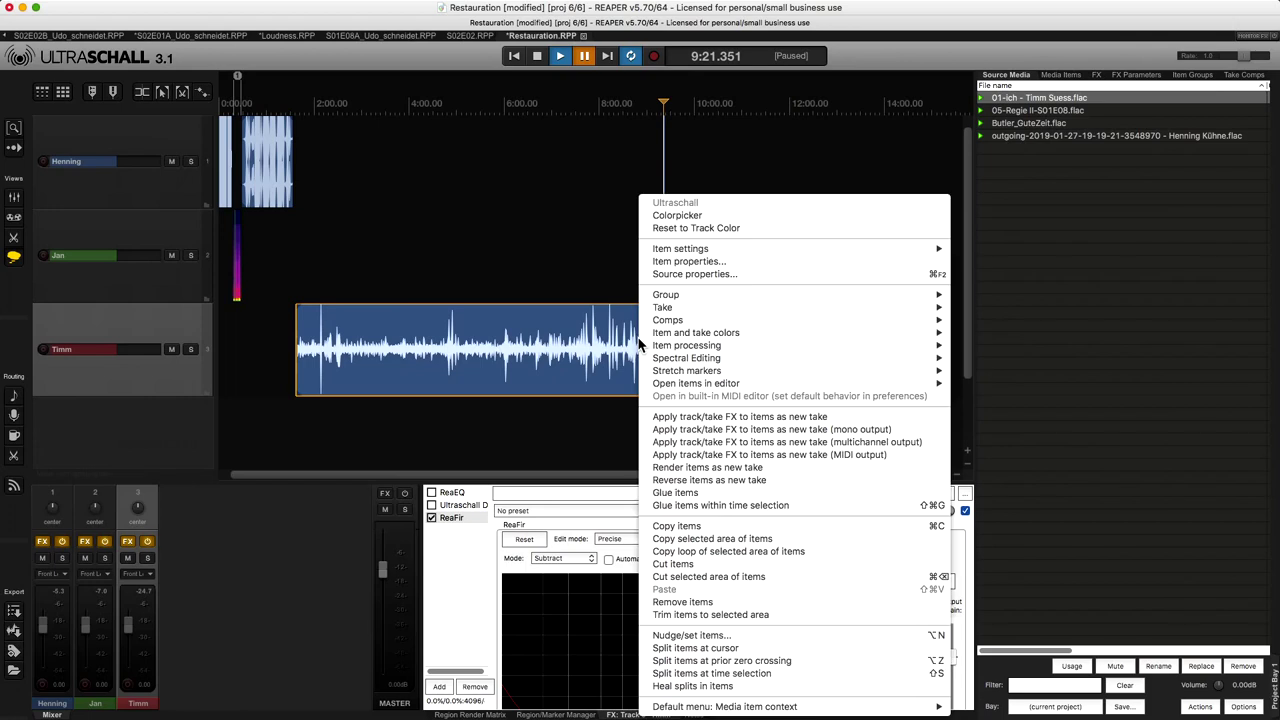
left_click(566, 348)
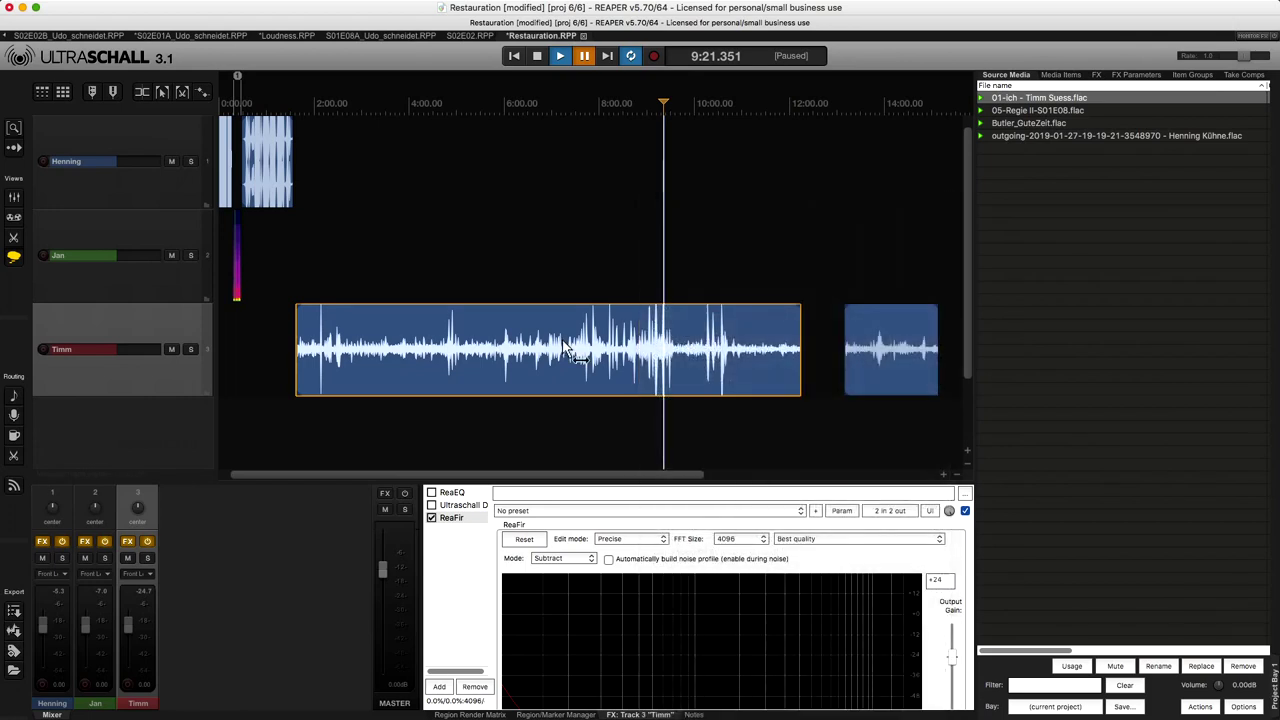
key("shift+e")
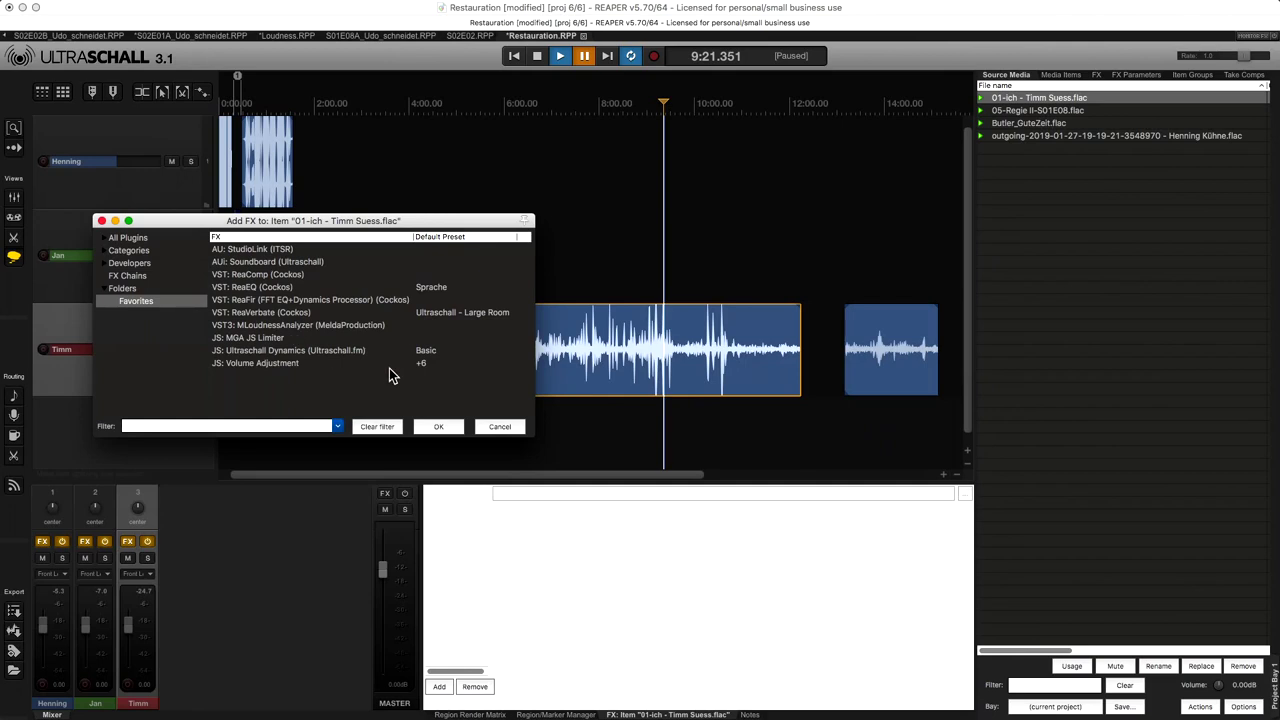
left_click(257, 313)
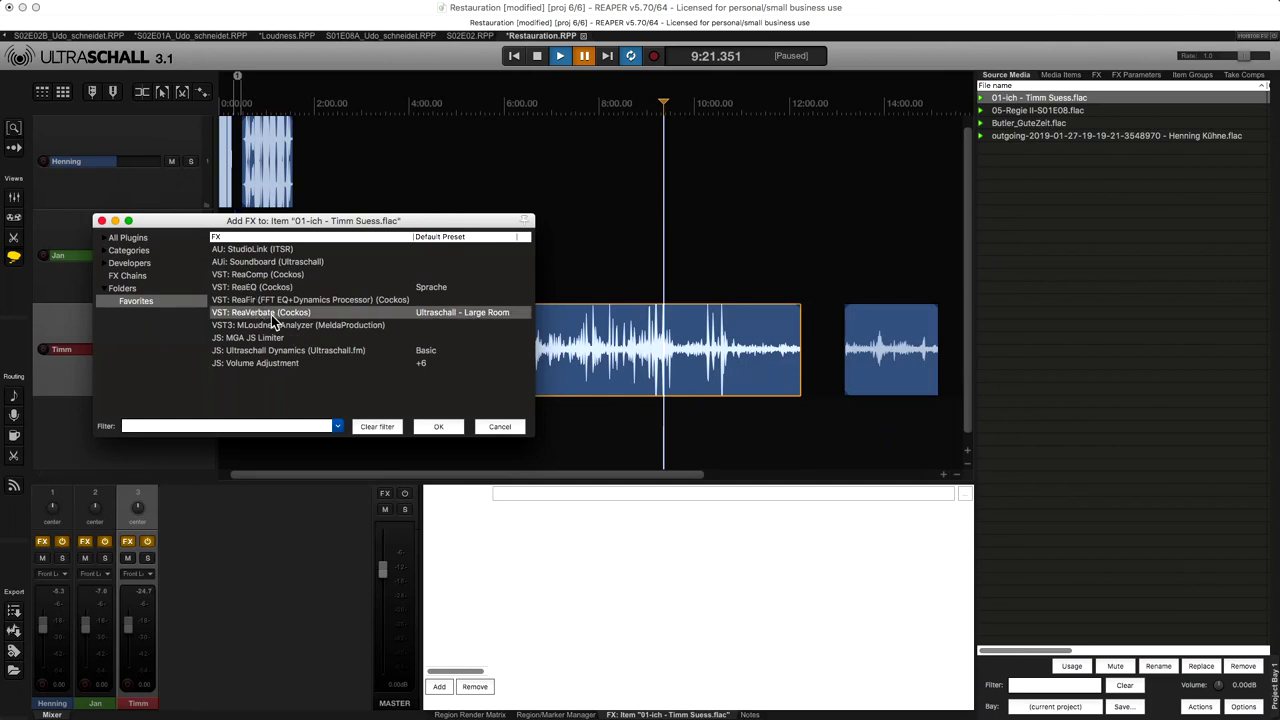
double_click(260, 313)
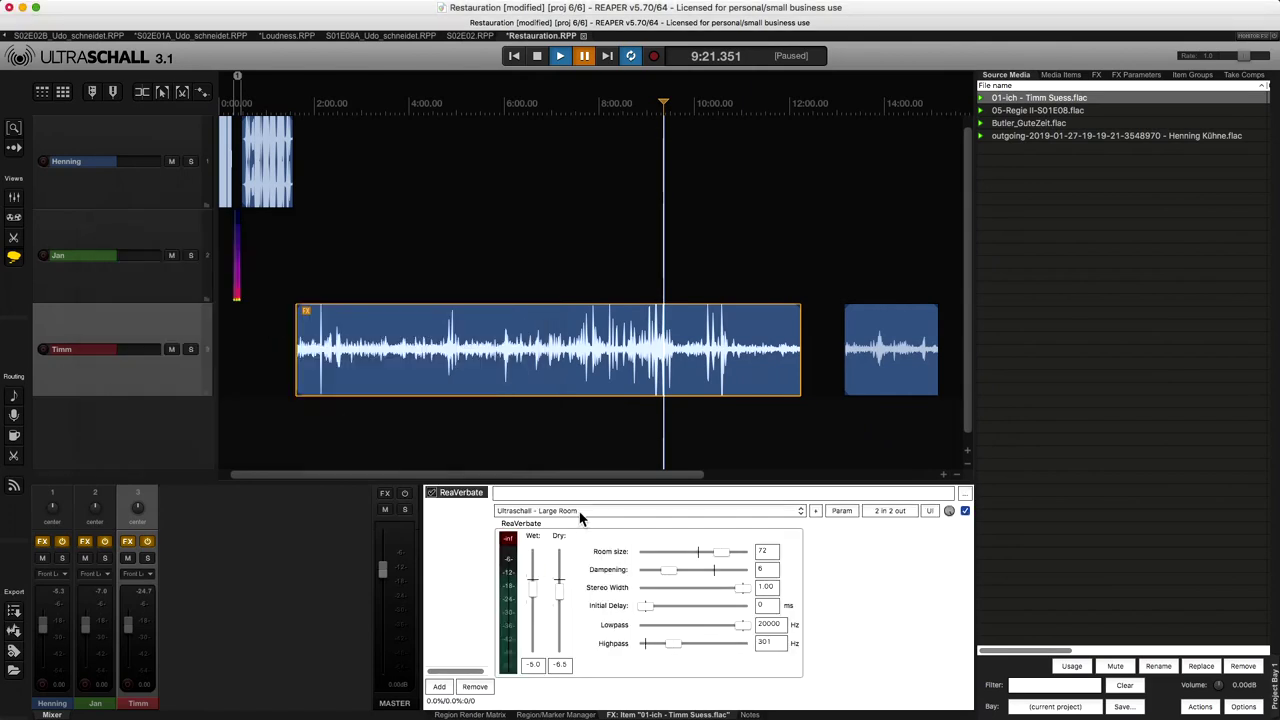
Listen to the item with ReaVerbate from about 9:04 and from about 4:44.
left_click(649, 427)
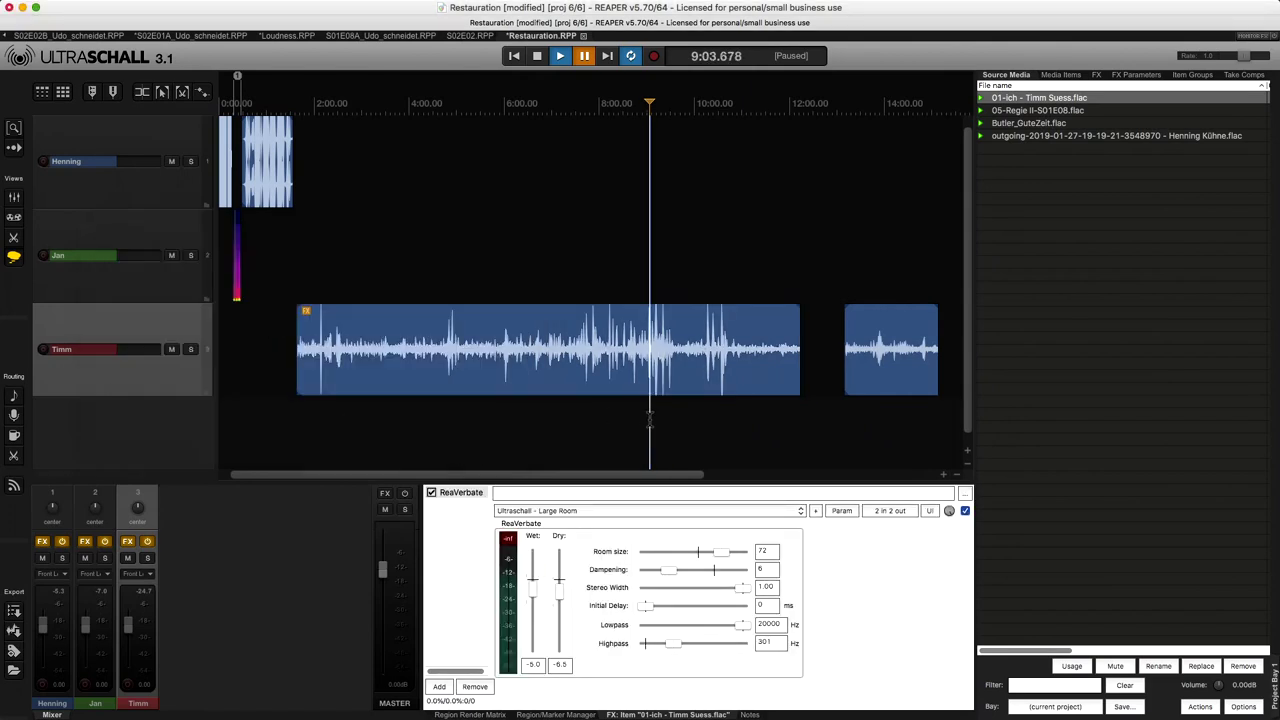
key("space")
key("space")
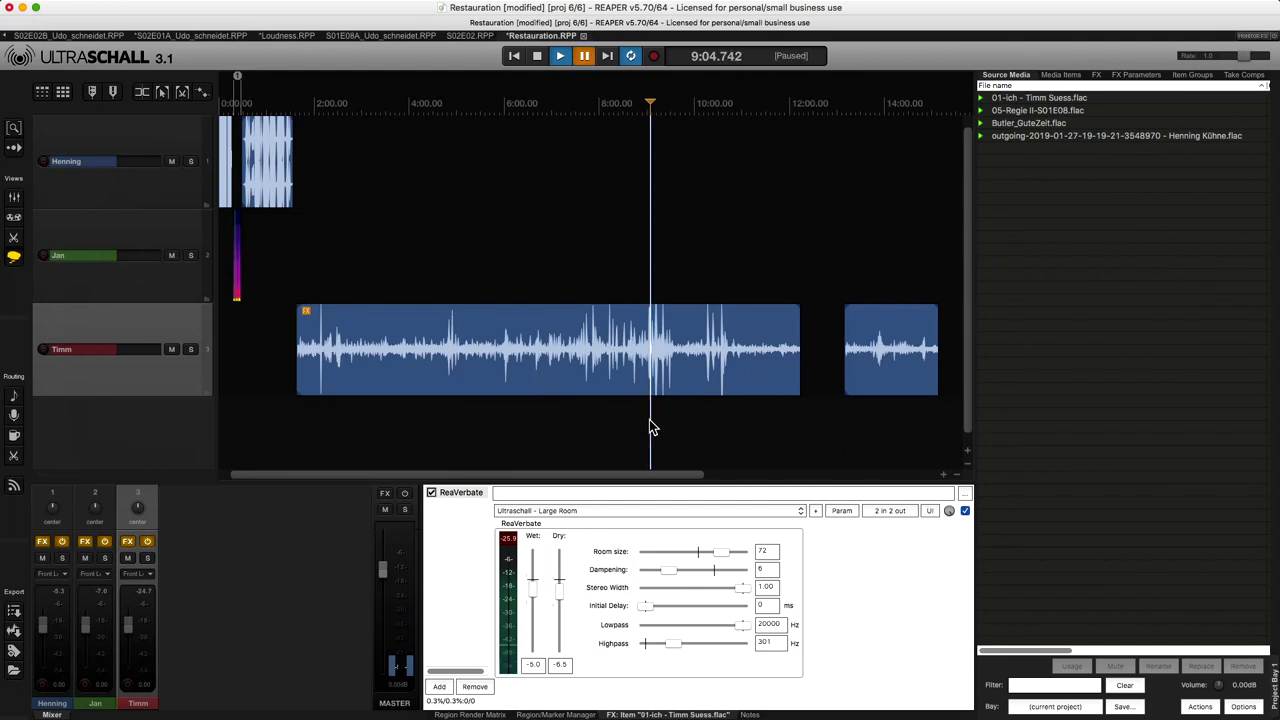
scroll(649, 424, "down", 3)
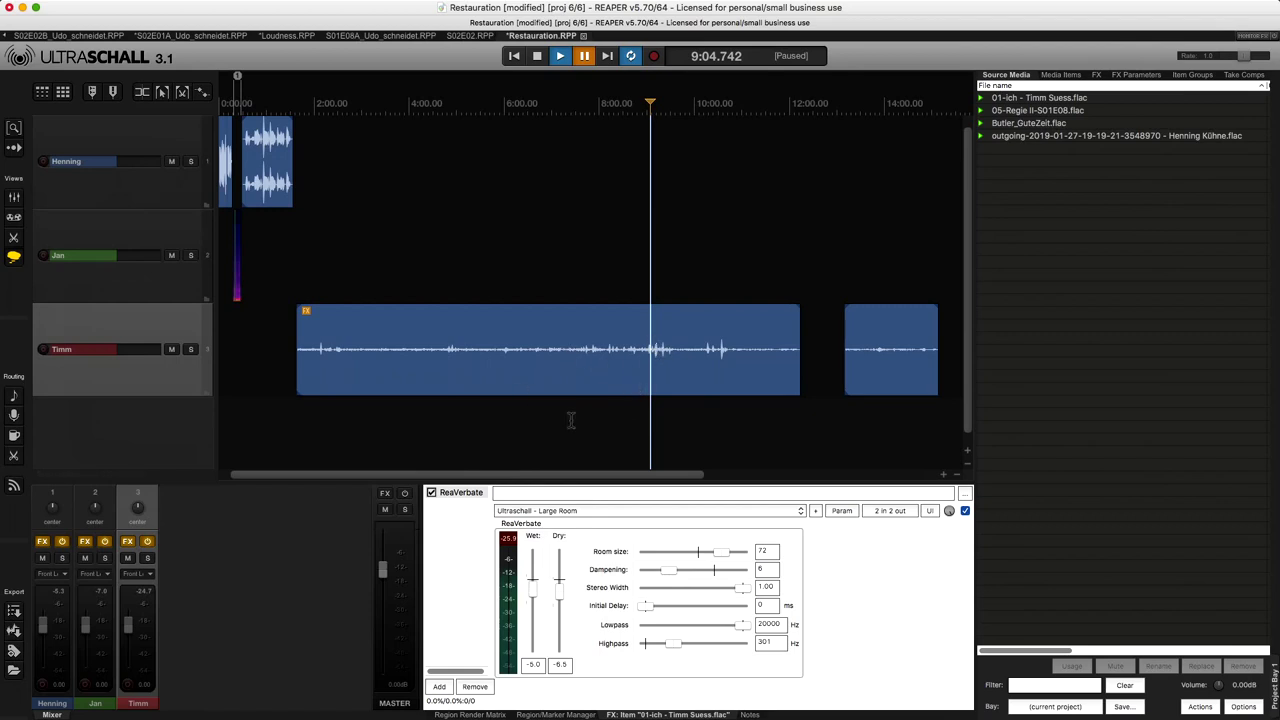
left_click(444, 419)
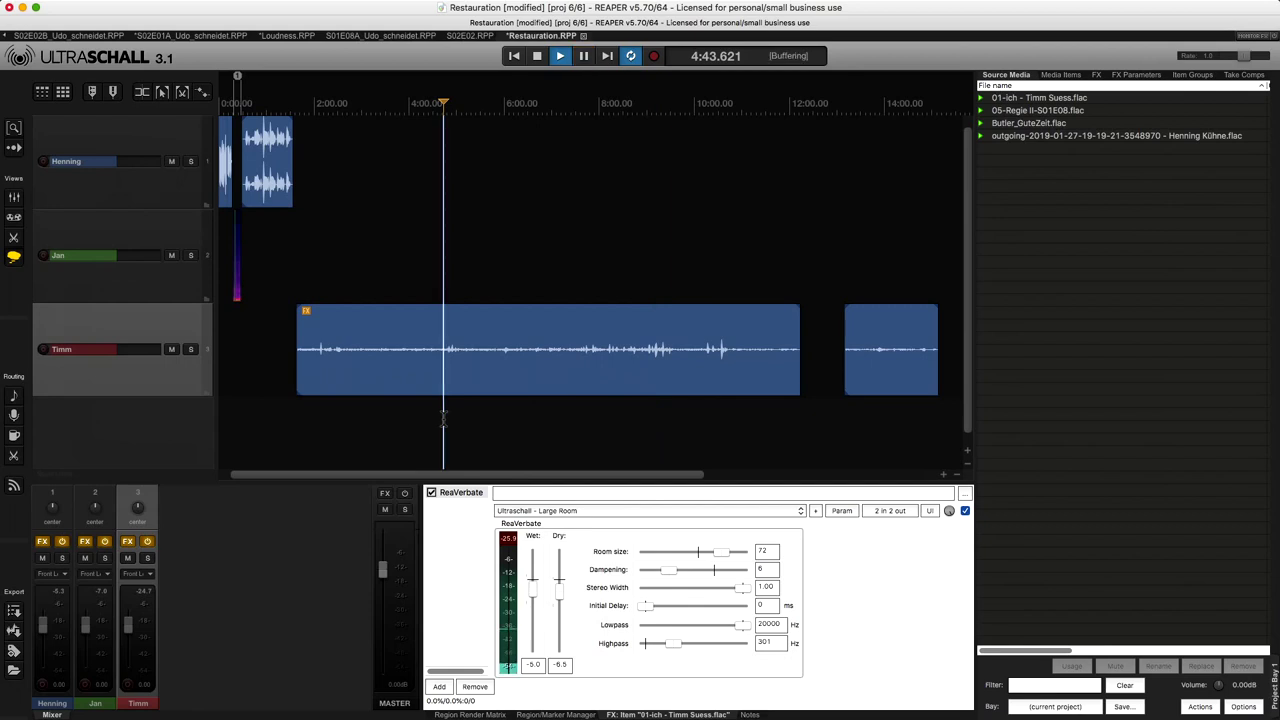
scroll(444, 419, "up", 5)
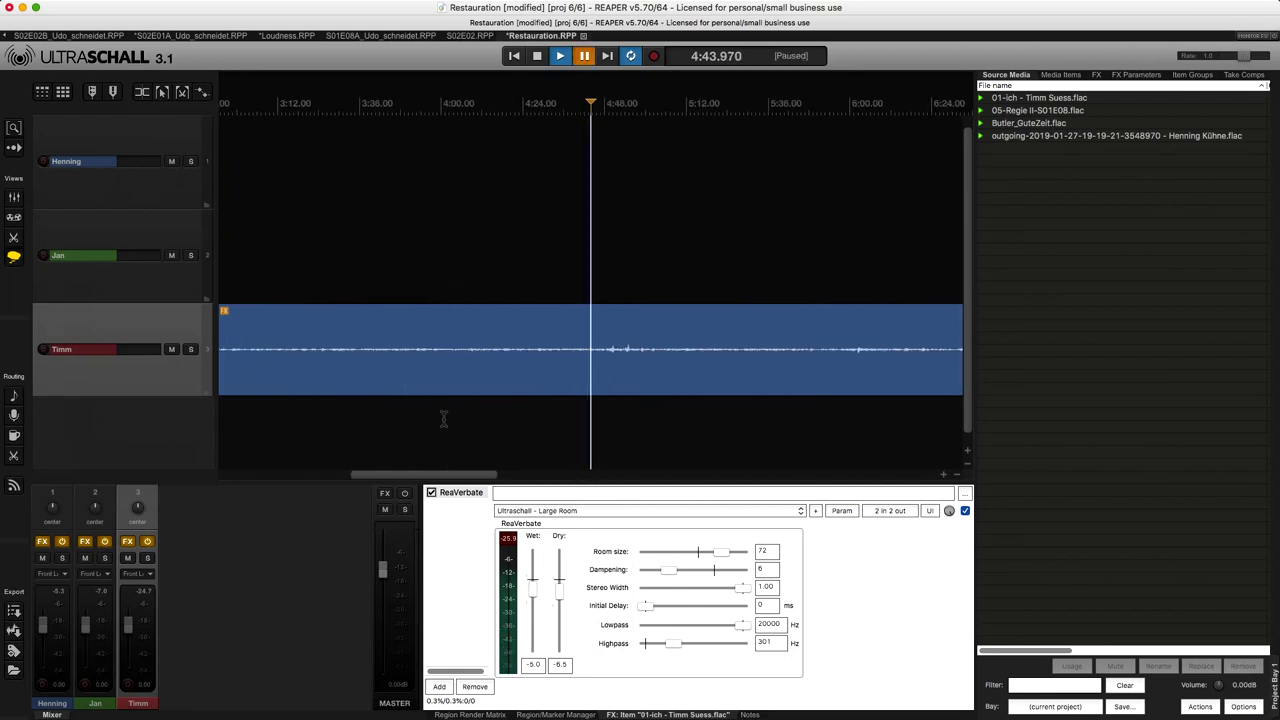
scroll(444, 419, "down", 5)
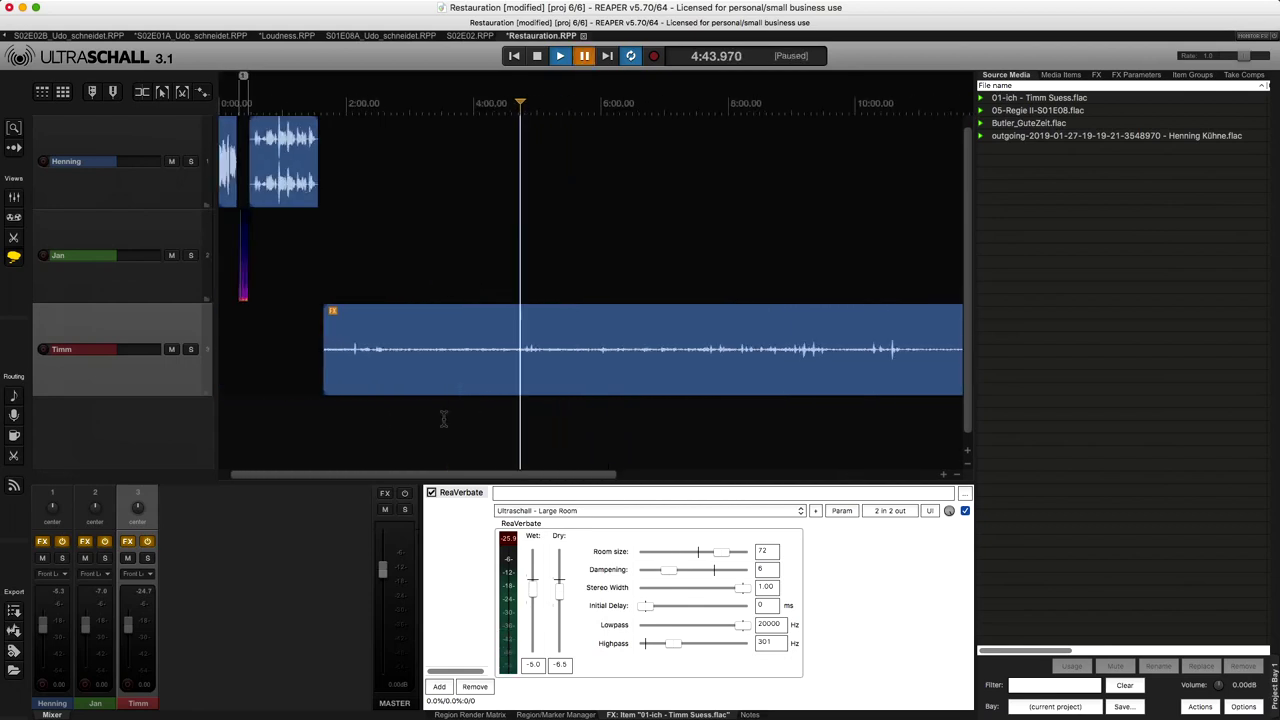
Play the reverberated item on track 3 again from about 9:09 and pause playback.
left_click(652, 414)
key("space")
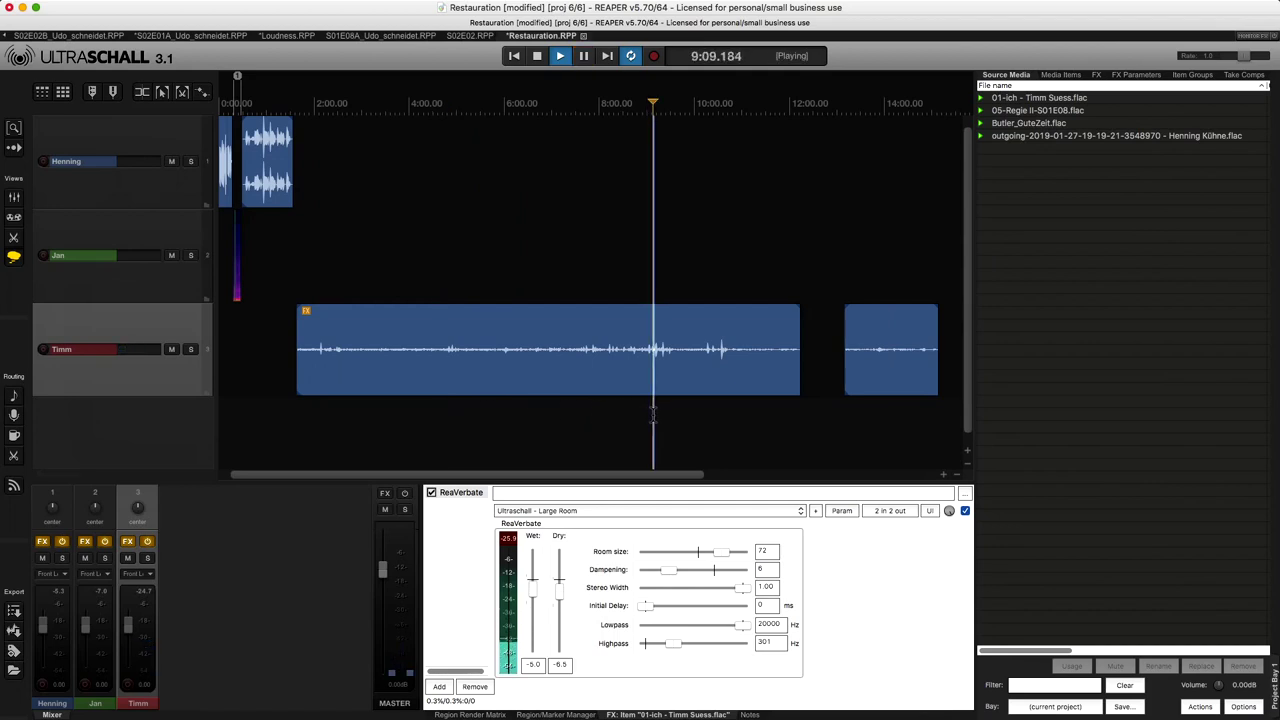
scroll(652, 414, "up", 4)
scroll(652, 414, "up", 2)
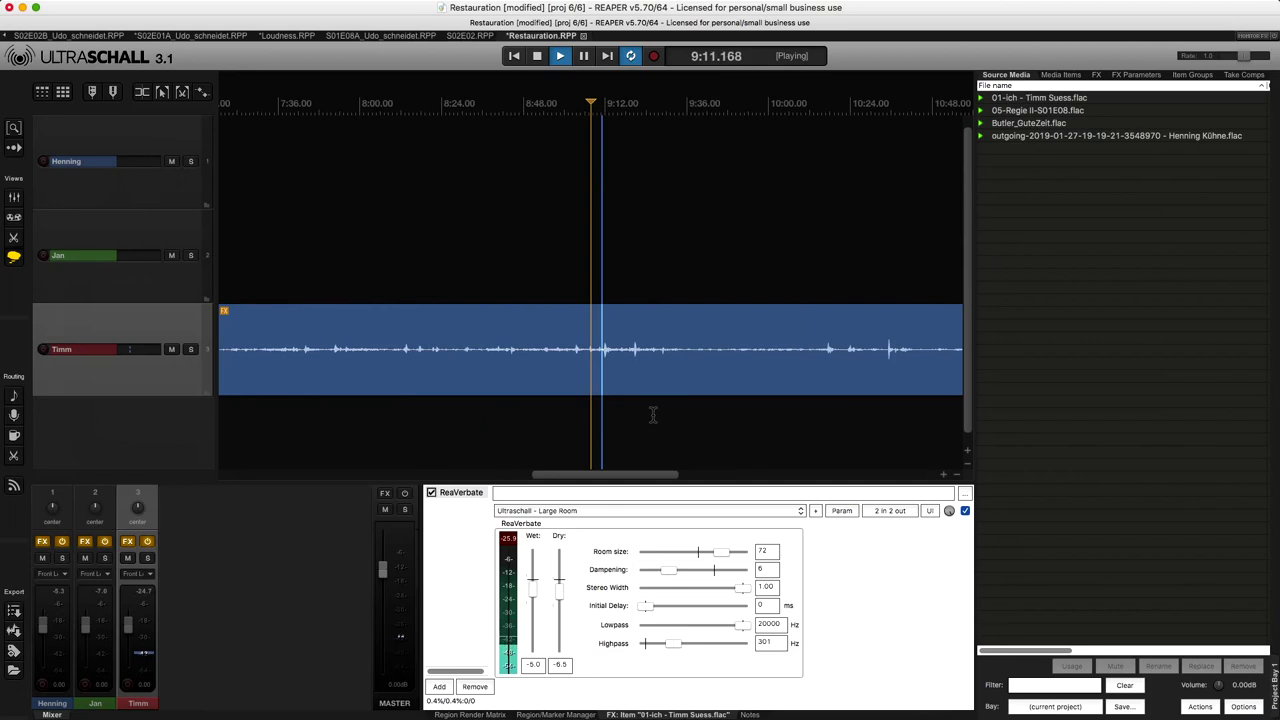
key("Return")
scroll(652, 414, "down", 6)
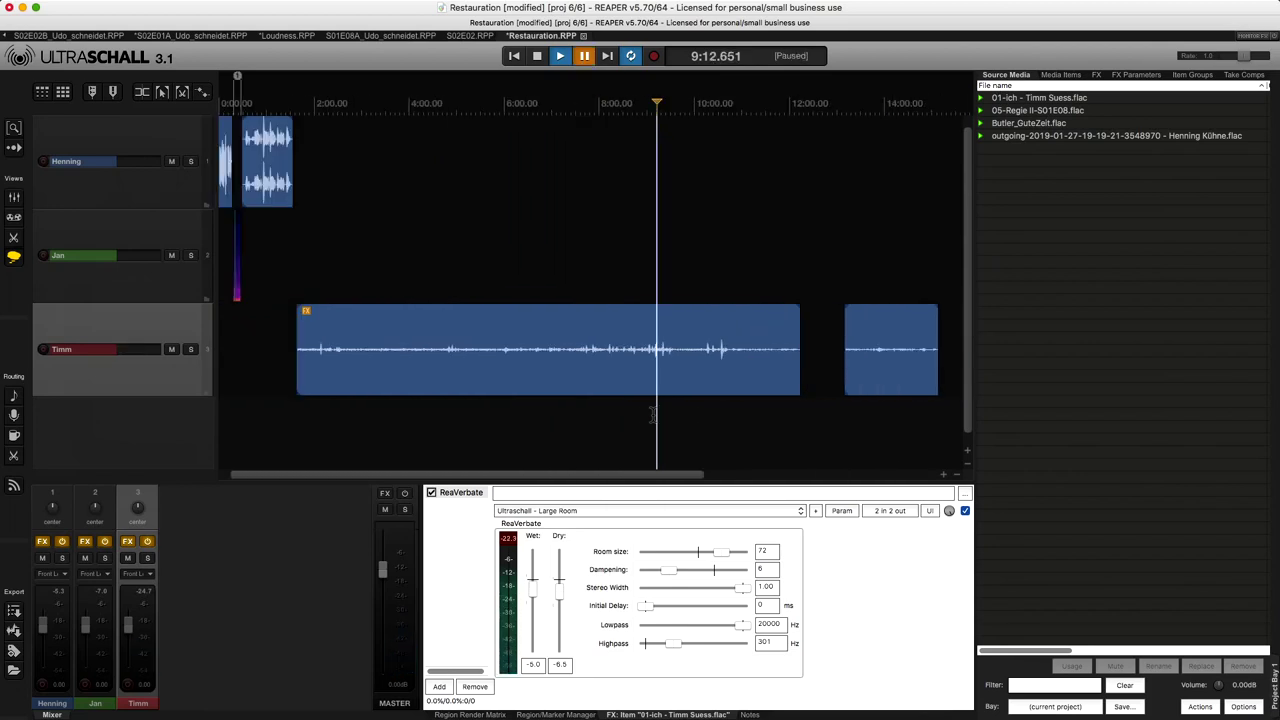
View the Region Render Matrix and the list of regions in the Region/Marker Manager.
left_click(470, 714)
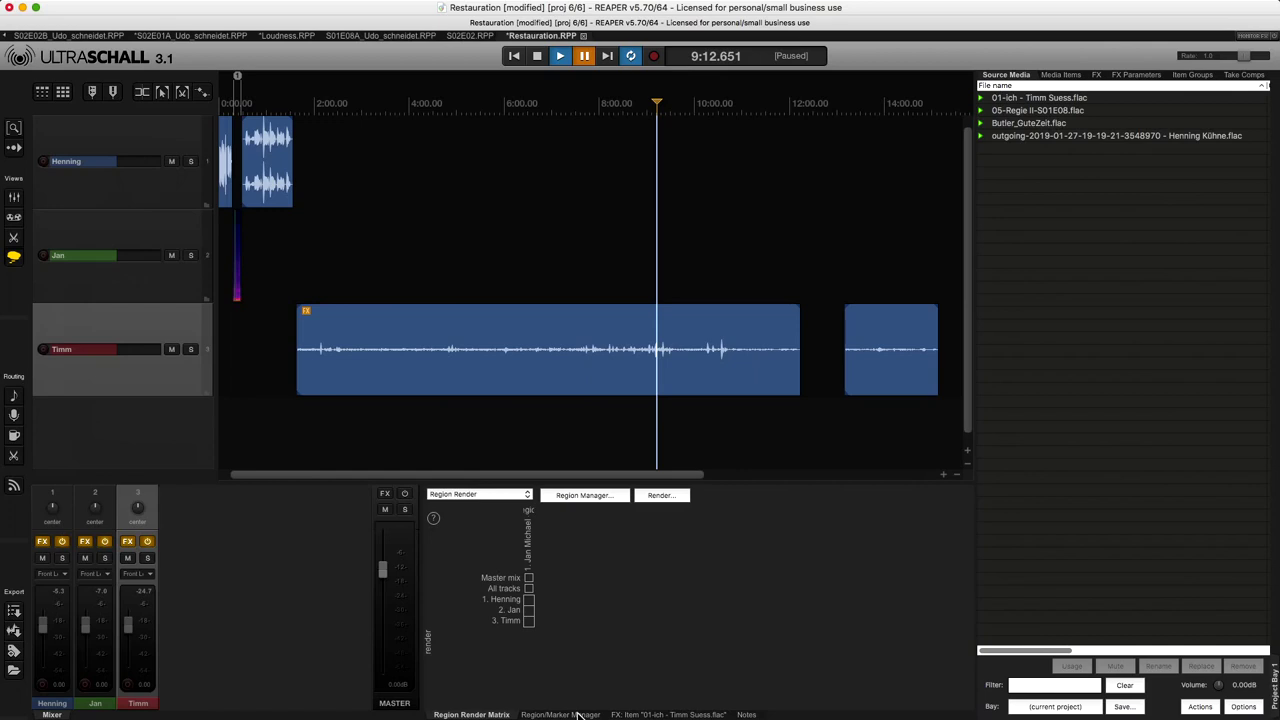
left_click(578, 714)
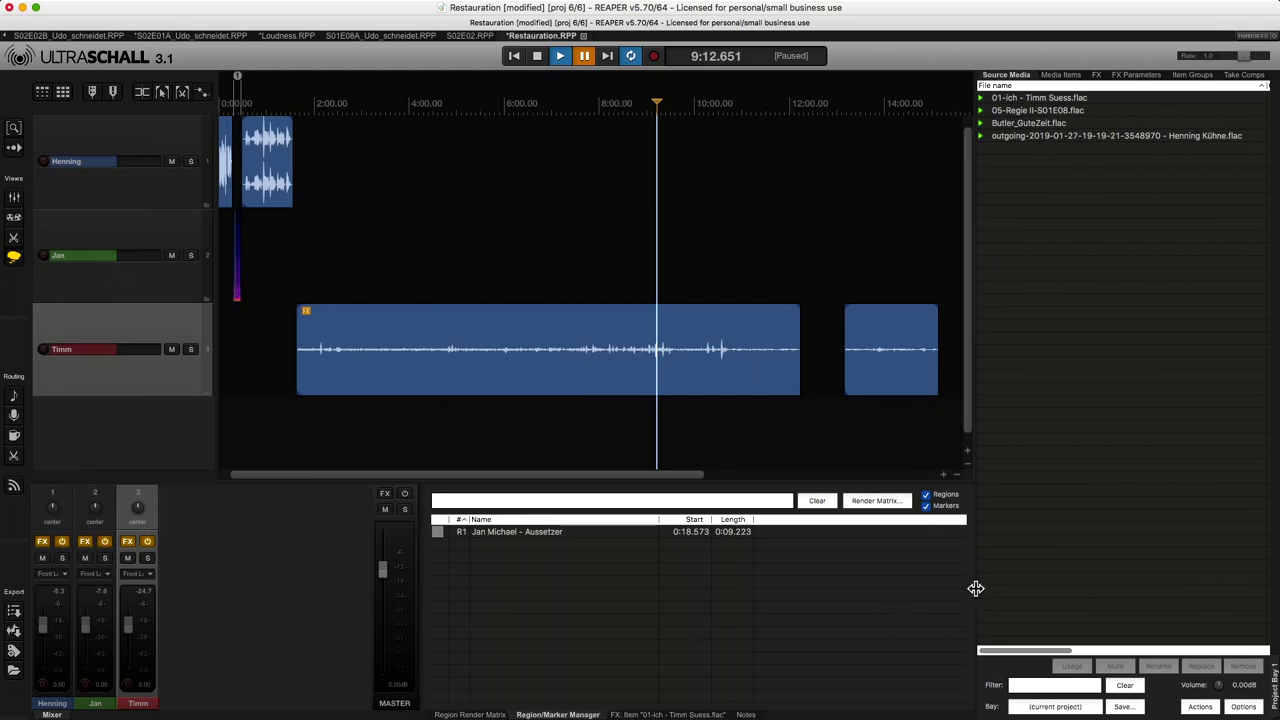
Widen the Project Bay to show more source media columns and open the Media Explorer.
left_click_drag(977, 588, 791, 642)
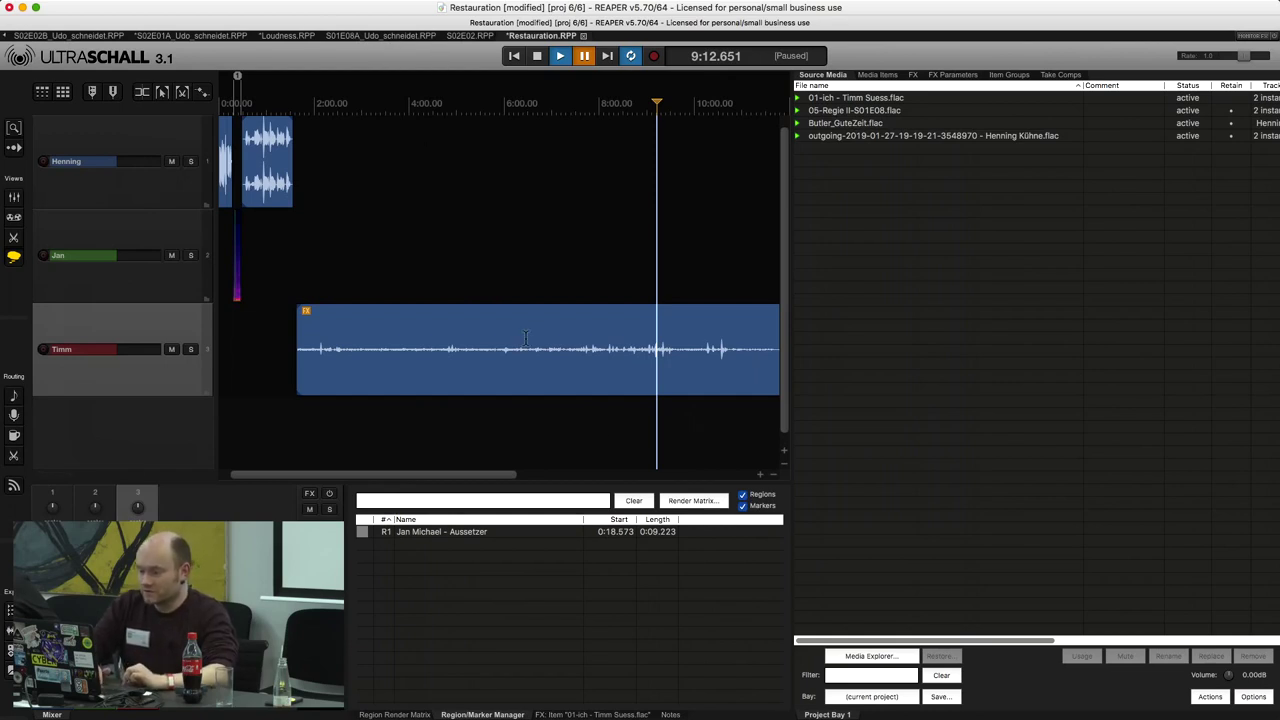
left_click(884, 660)
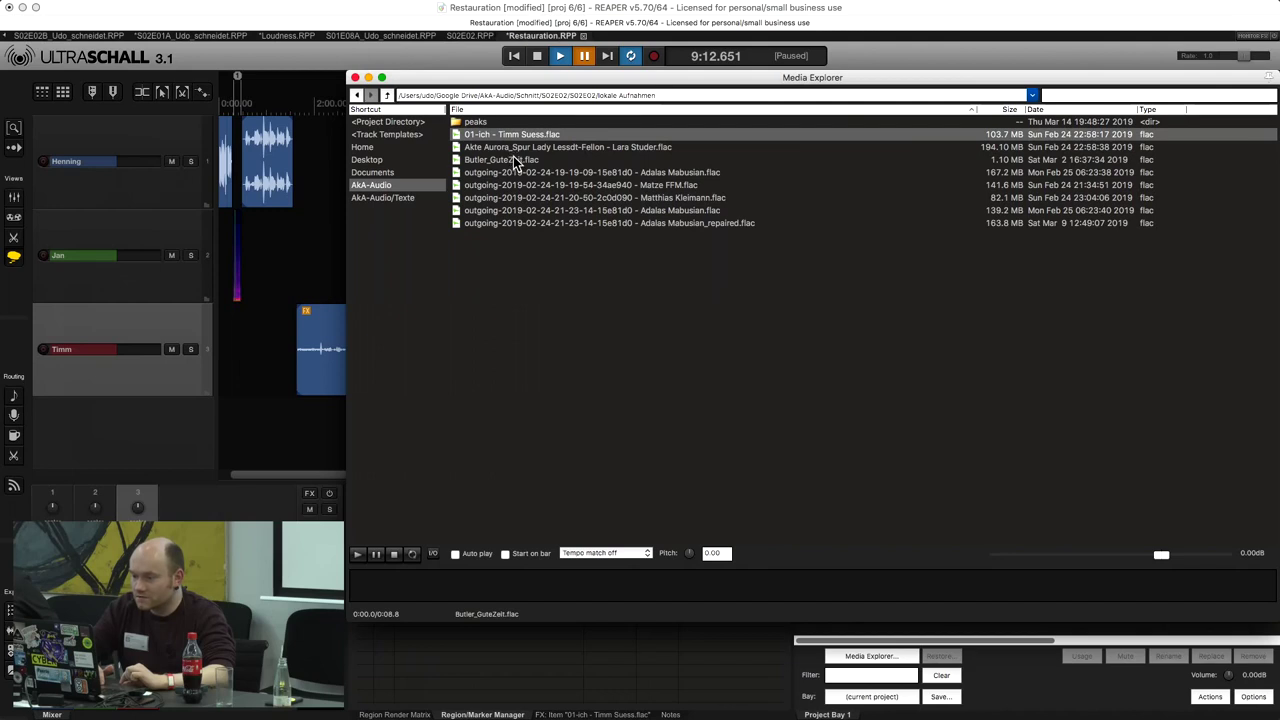
Switch to the S02E02B_Udo_schneidet project and close the Media Explorer.
left_click(323, 286)
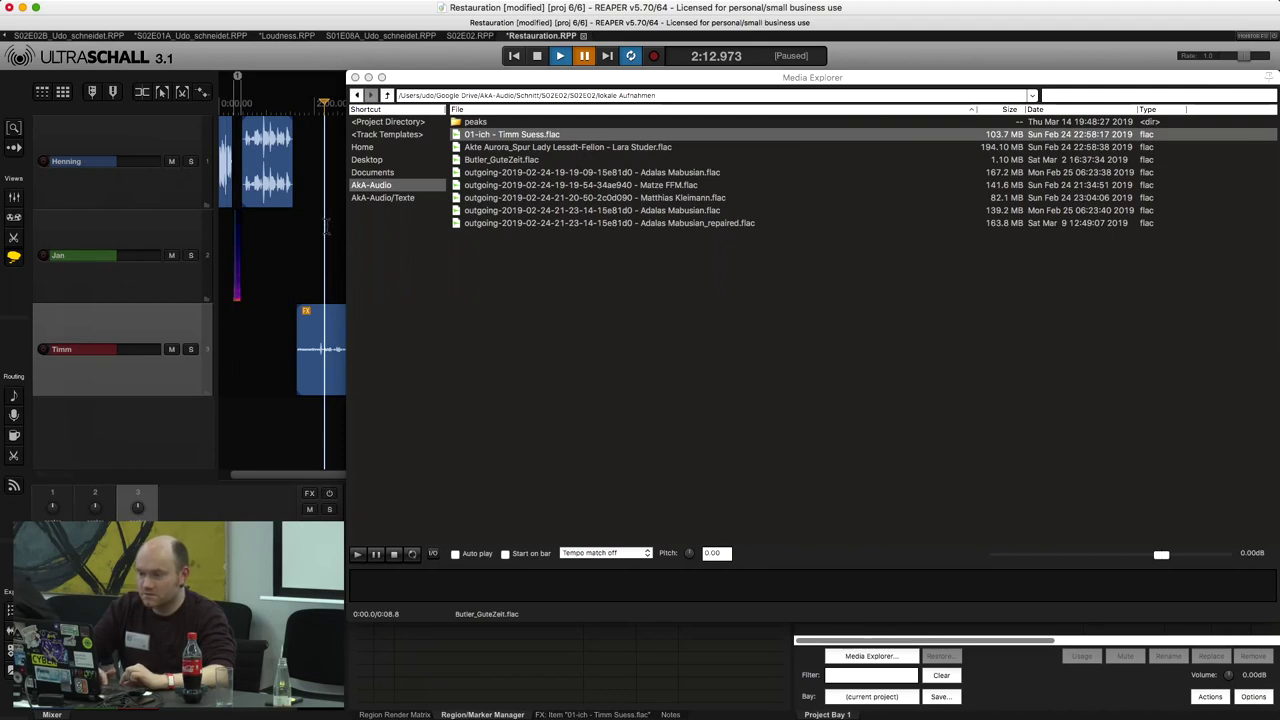
left_click(92, 35)
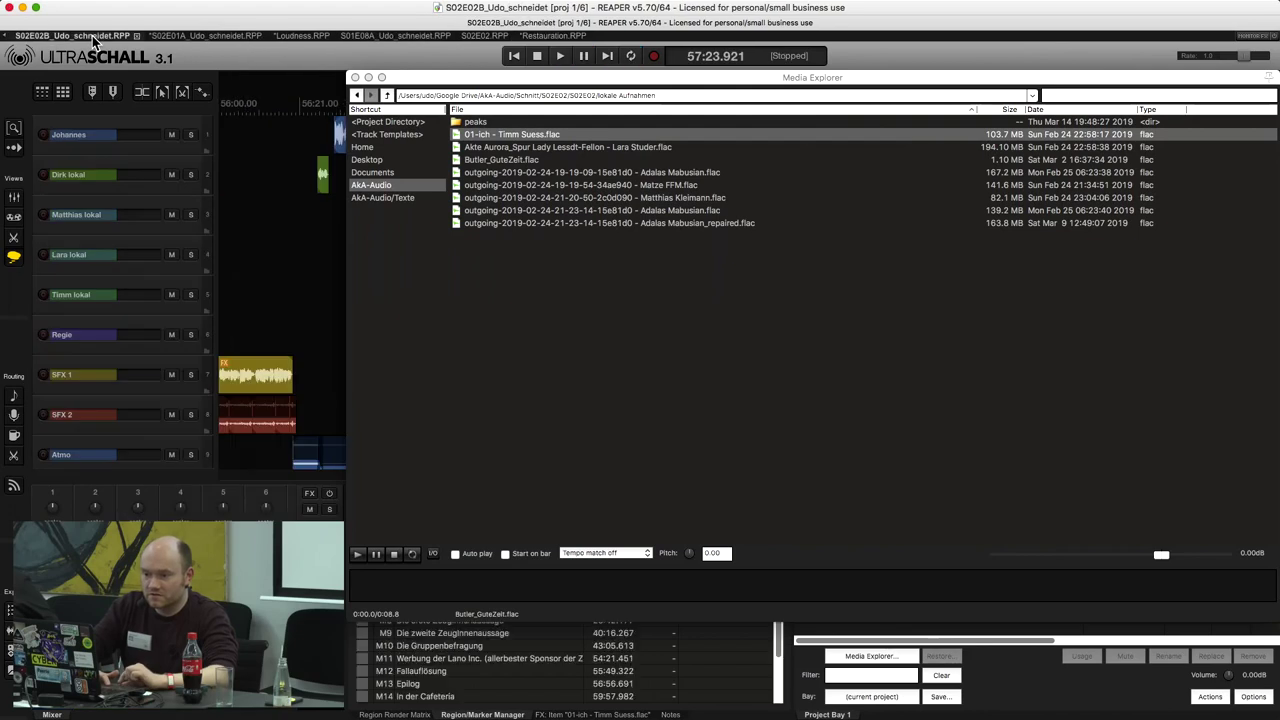
left_click(357, 77)
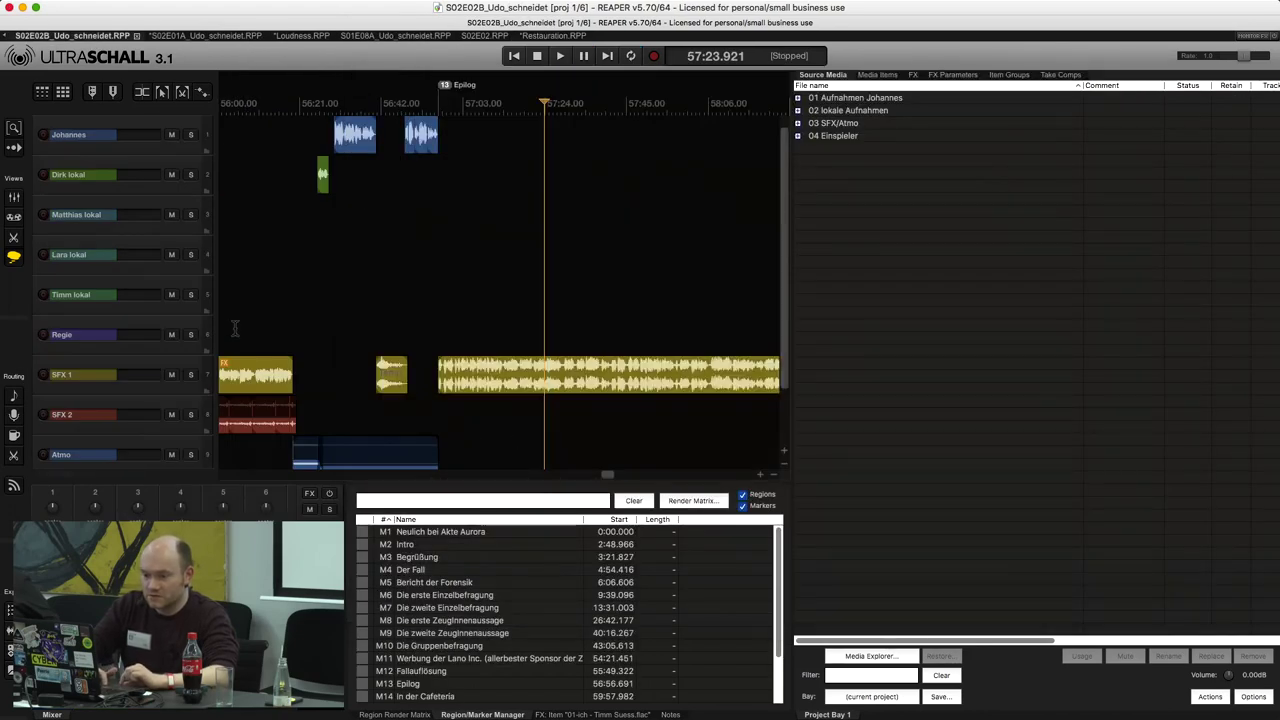
Select track 5, play its recording from about 49:15 and pause playback.
left_click(150, 291)
key("minus")
key("minus")
key("minus")
key("minus")
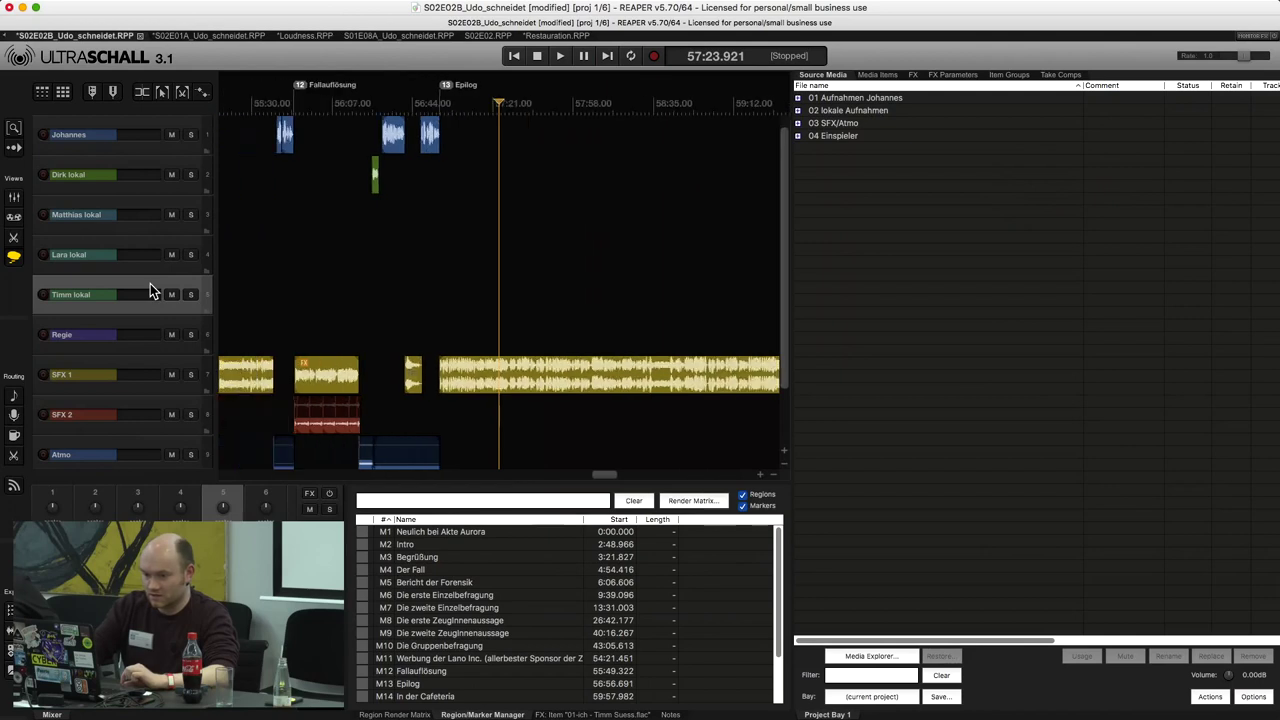
key("minus")
key("minus")
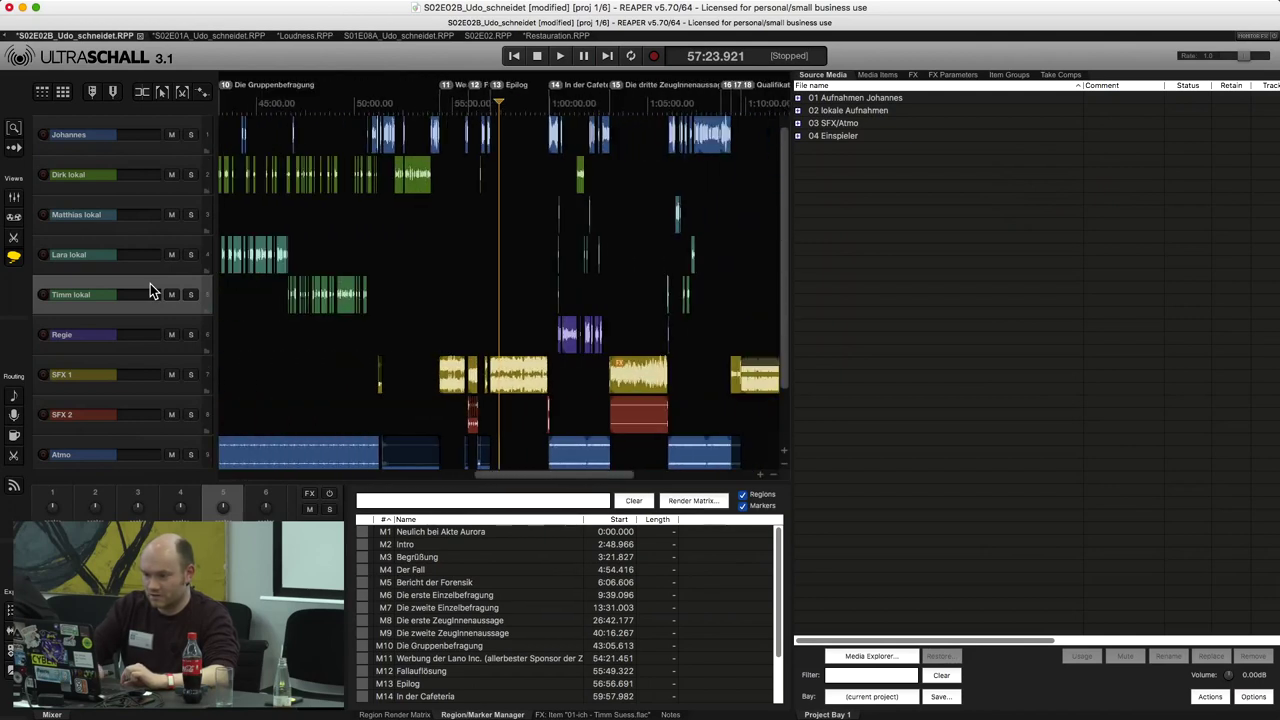
left_click(340, 324)
key("plus")
key("plus")
key("plus")
key("plus")
key("plus")
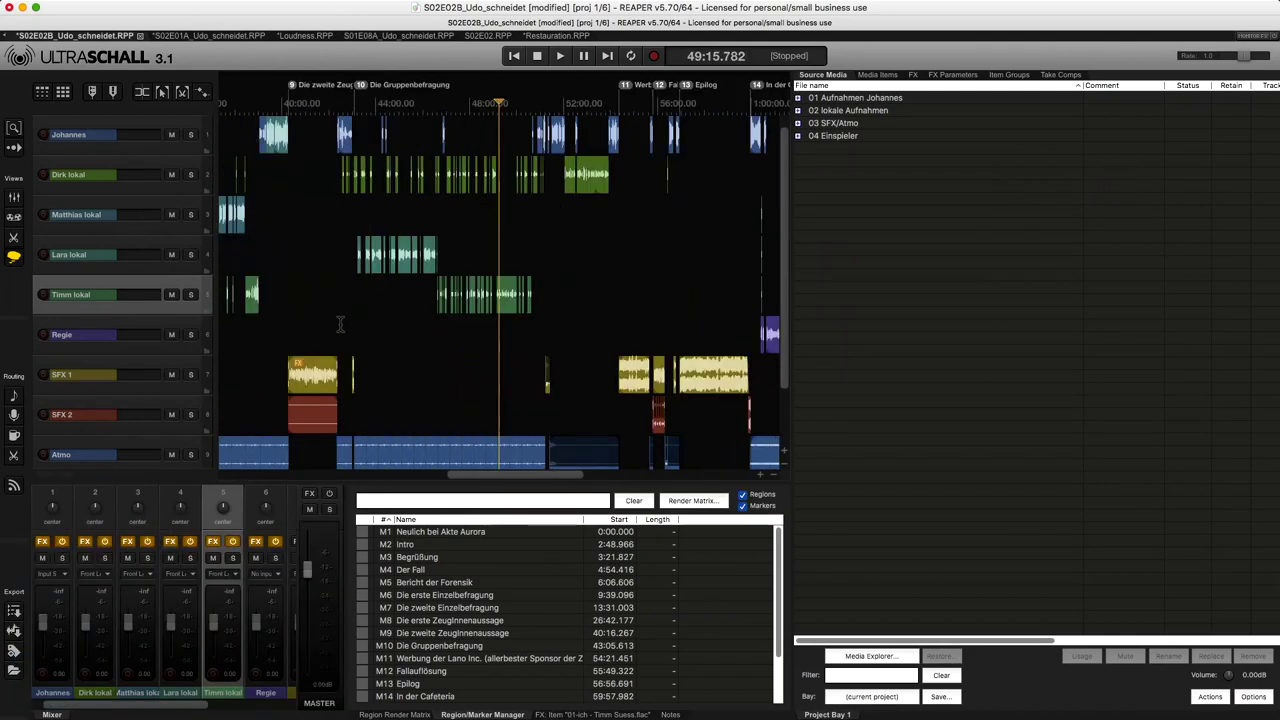
key("plus")
key("plus")
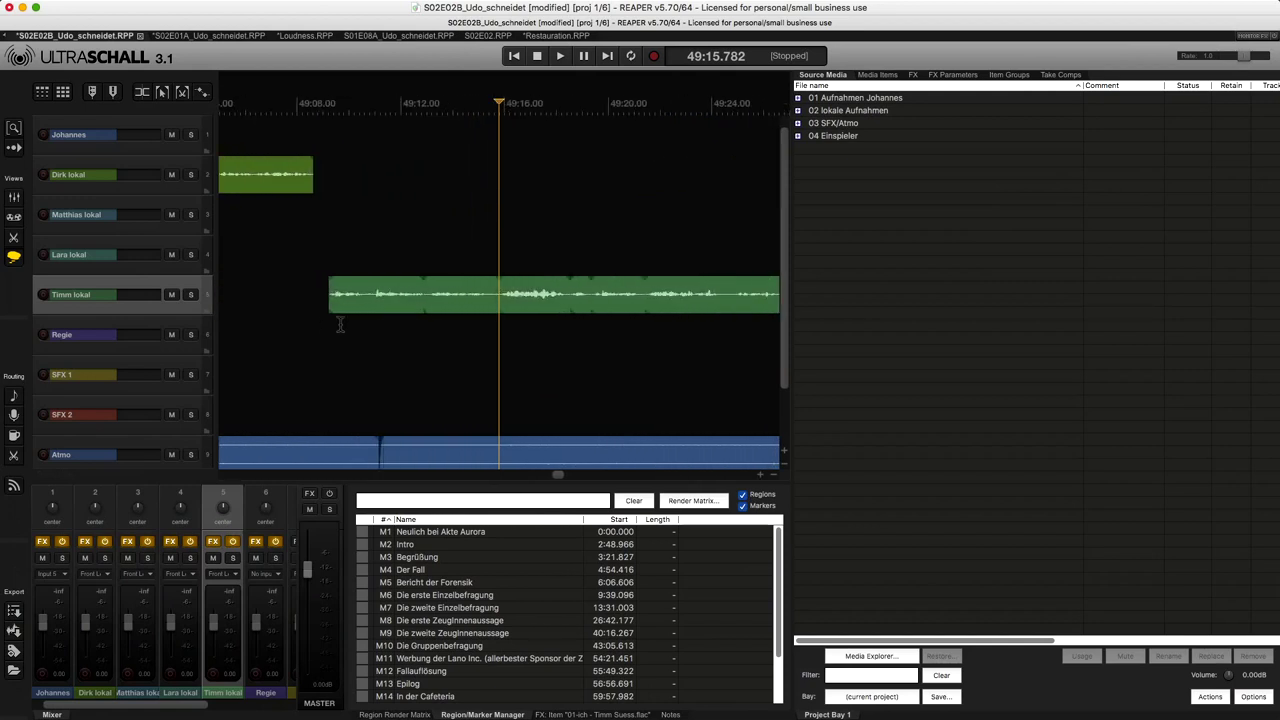
key("space")
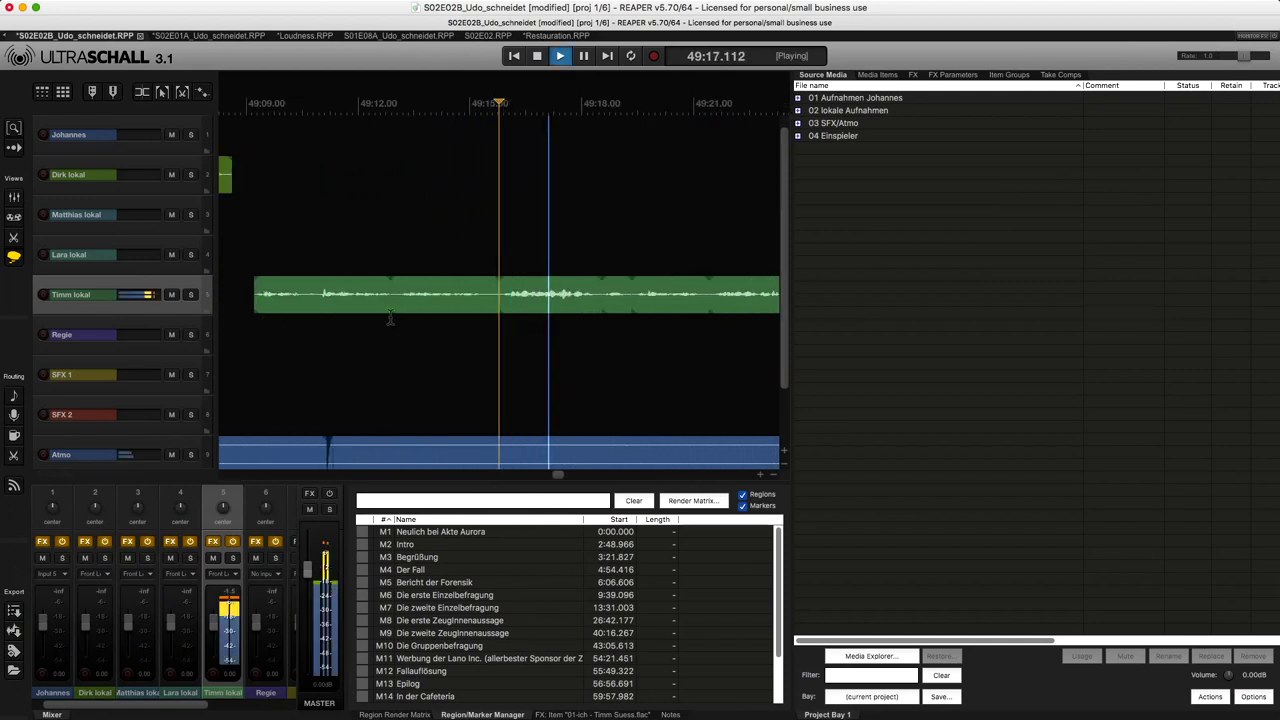
key("Return")
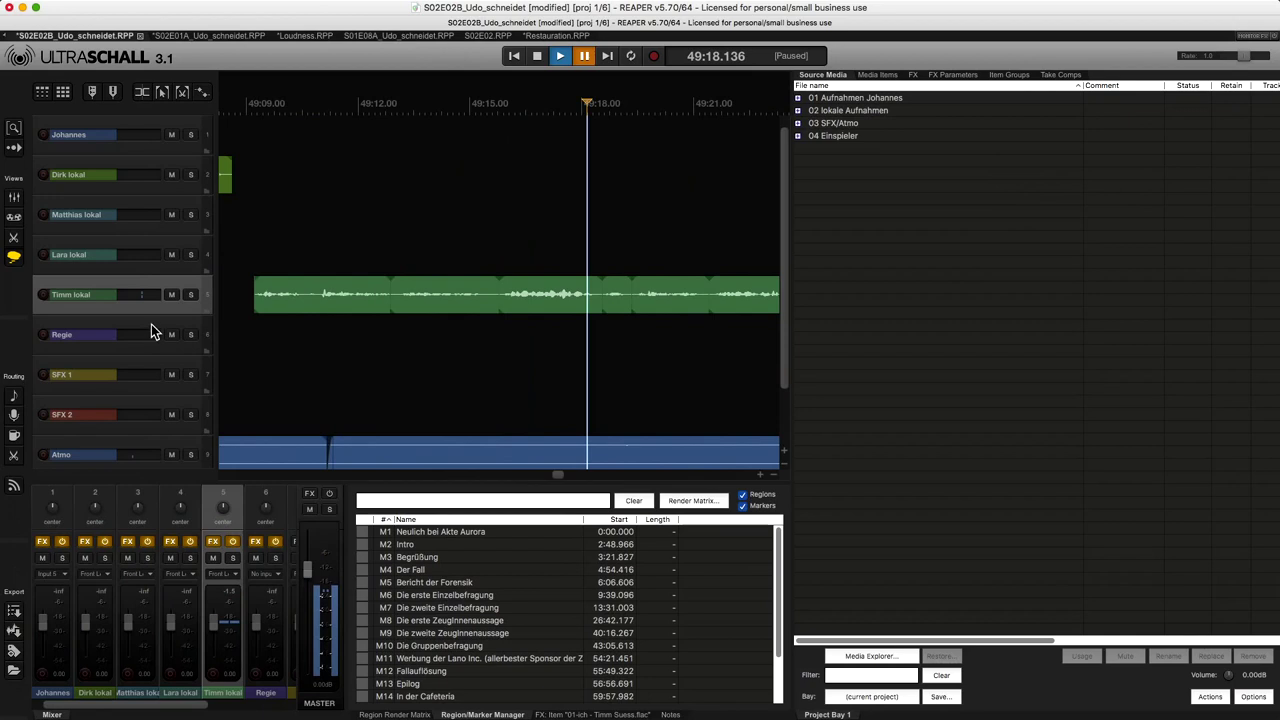
Make track 5 taller and inspect the ReaFir, ReaEQ and Ultraschall Dynamics effects in its FX chain.
left_click_drag(151, 314, 154, 373)
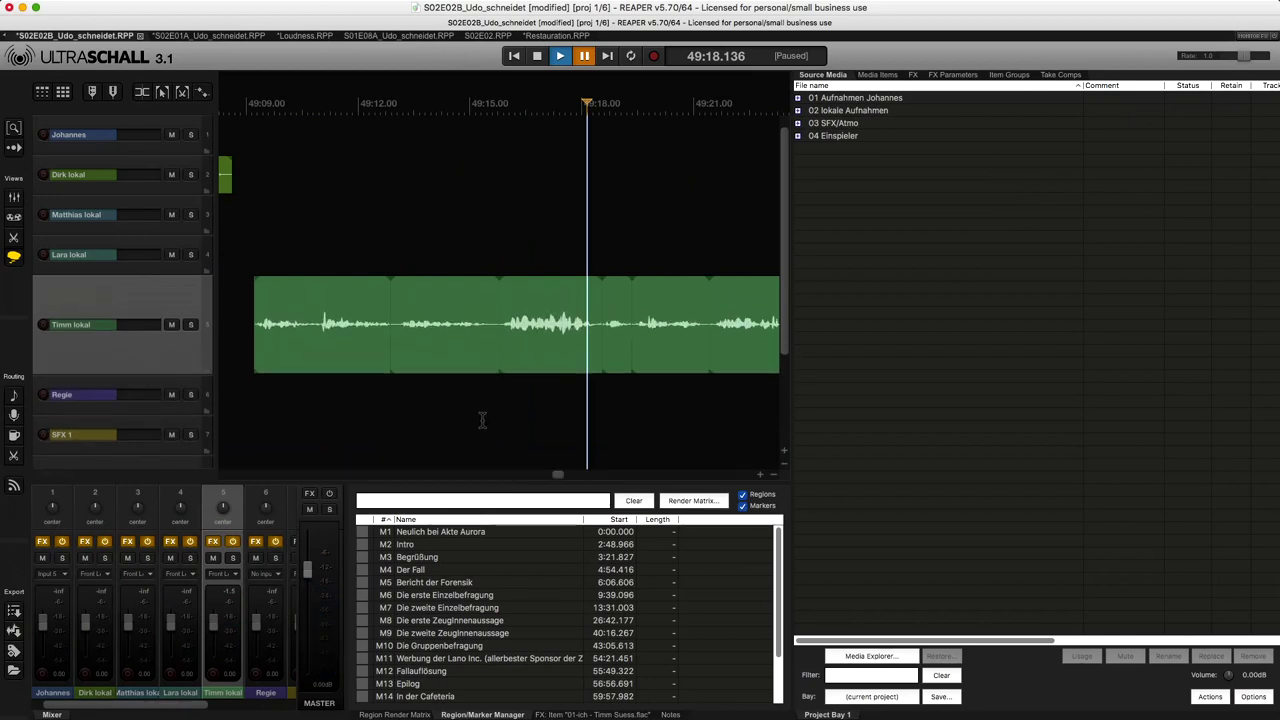
left_click(529, 385)
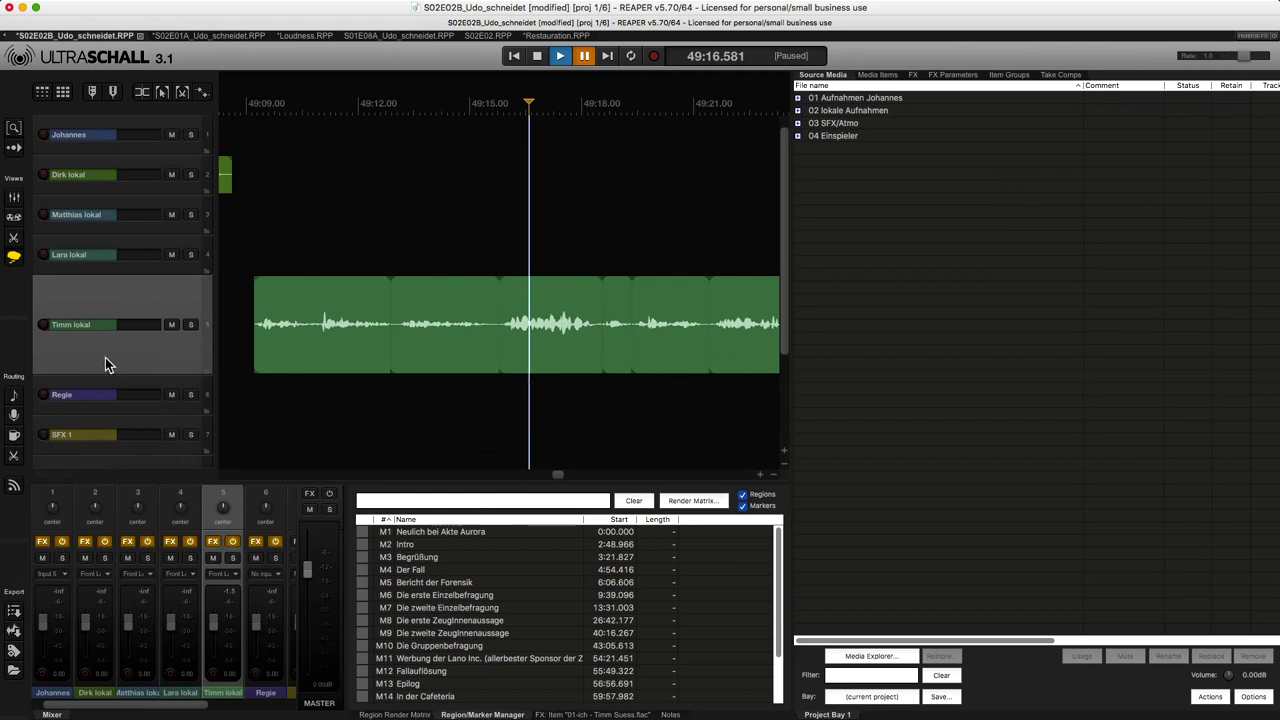
left_click(213, 541)
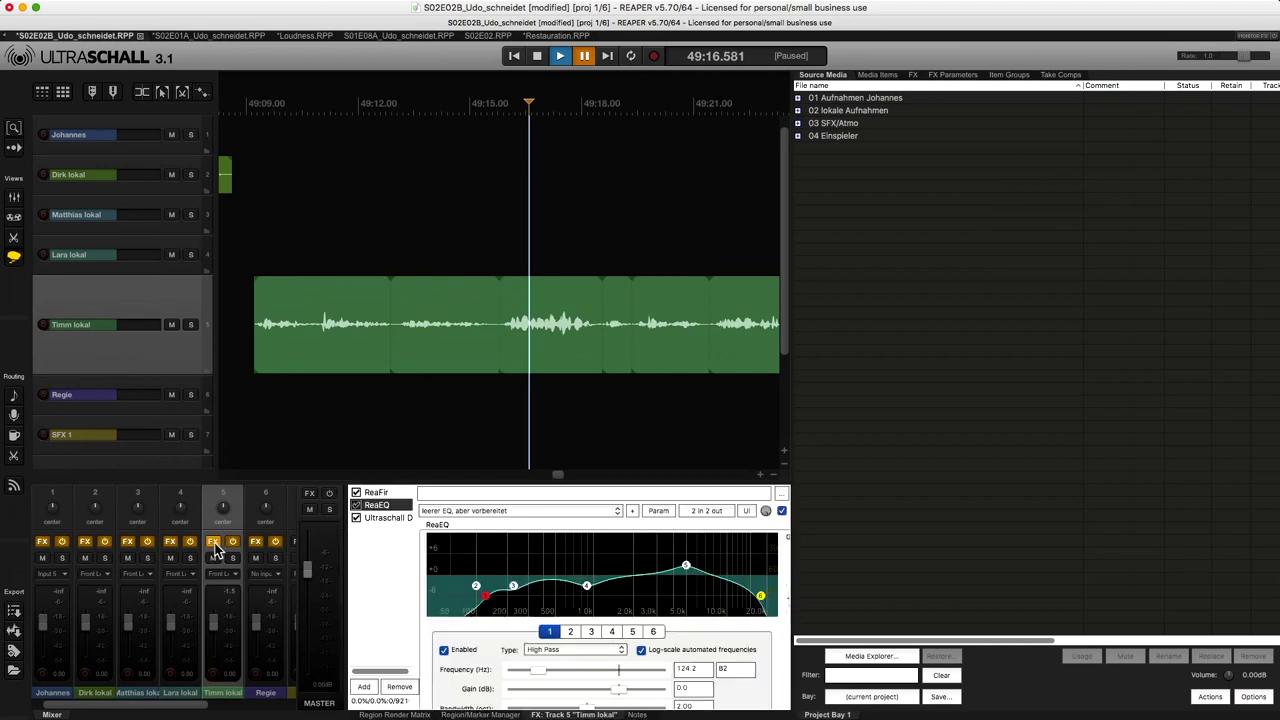
left_click(376, 493)
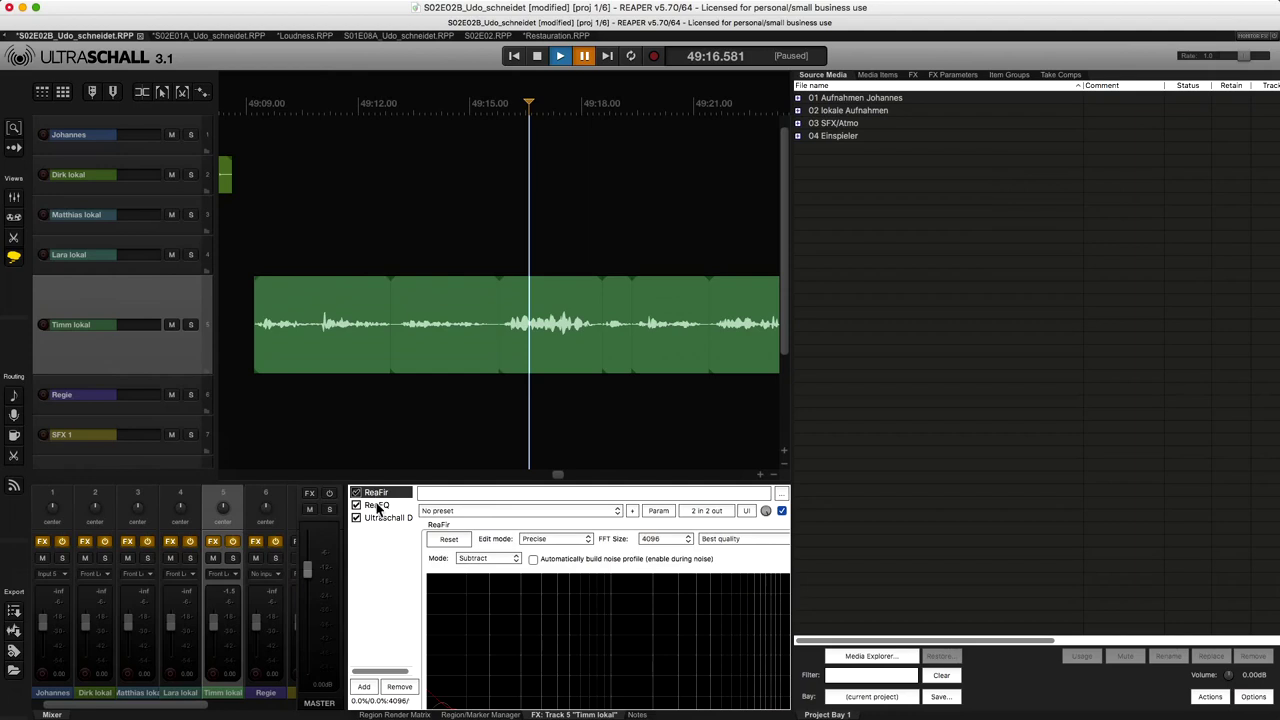
left_click(378, 505)
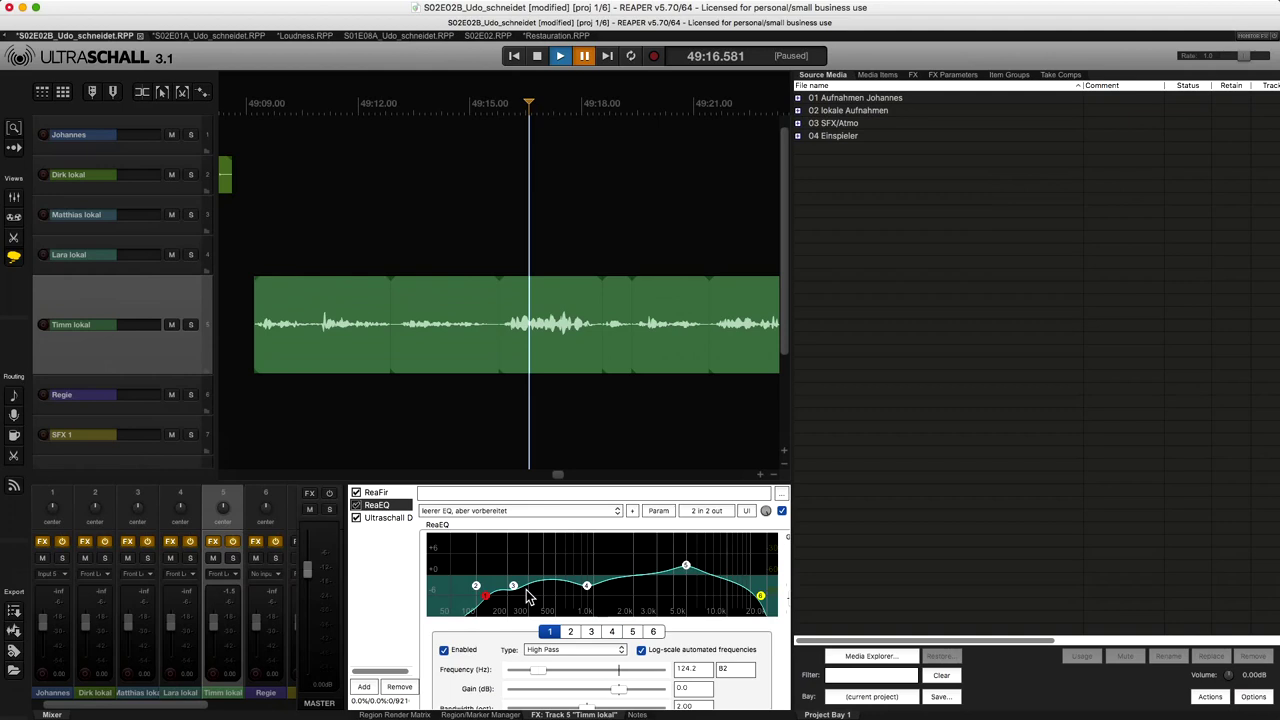
left_click(390, 518)
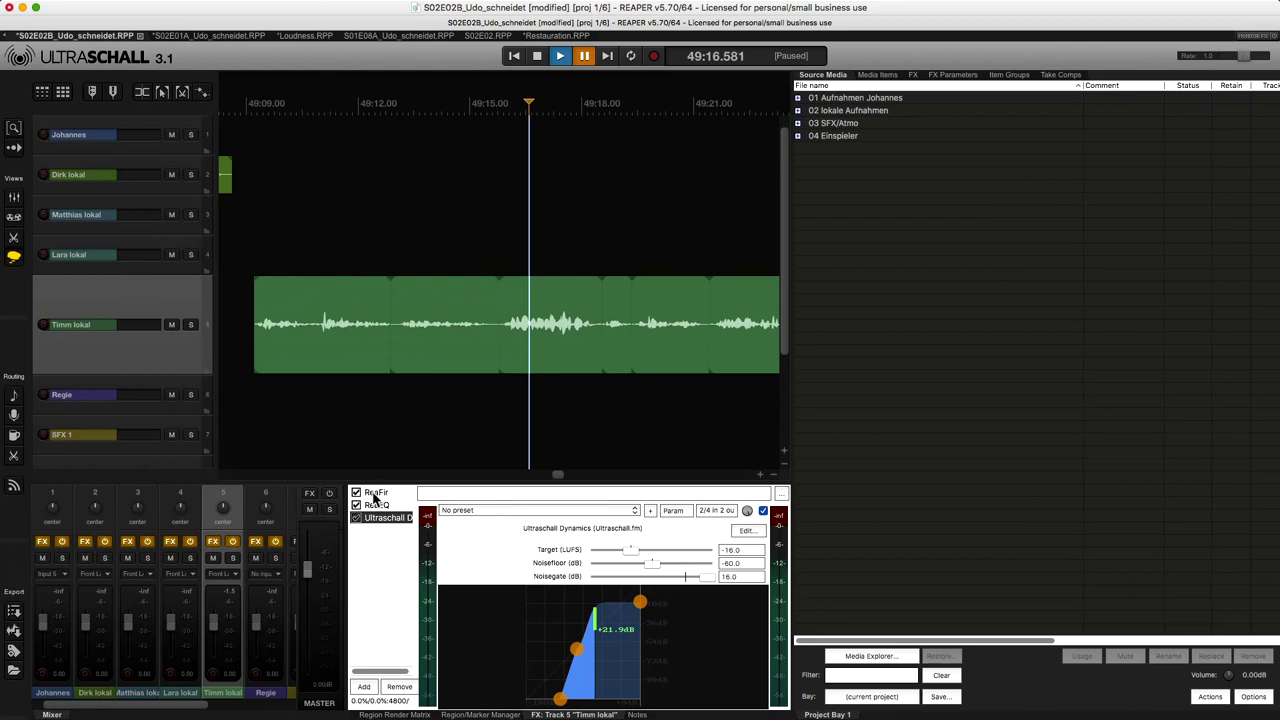
left_click(378, 493)
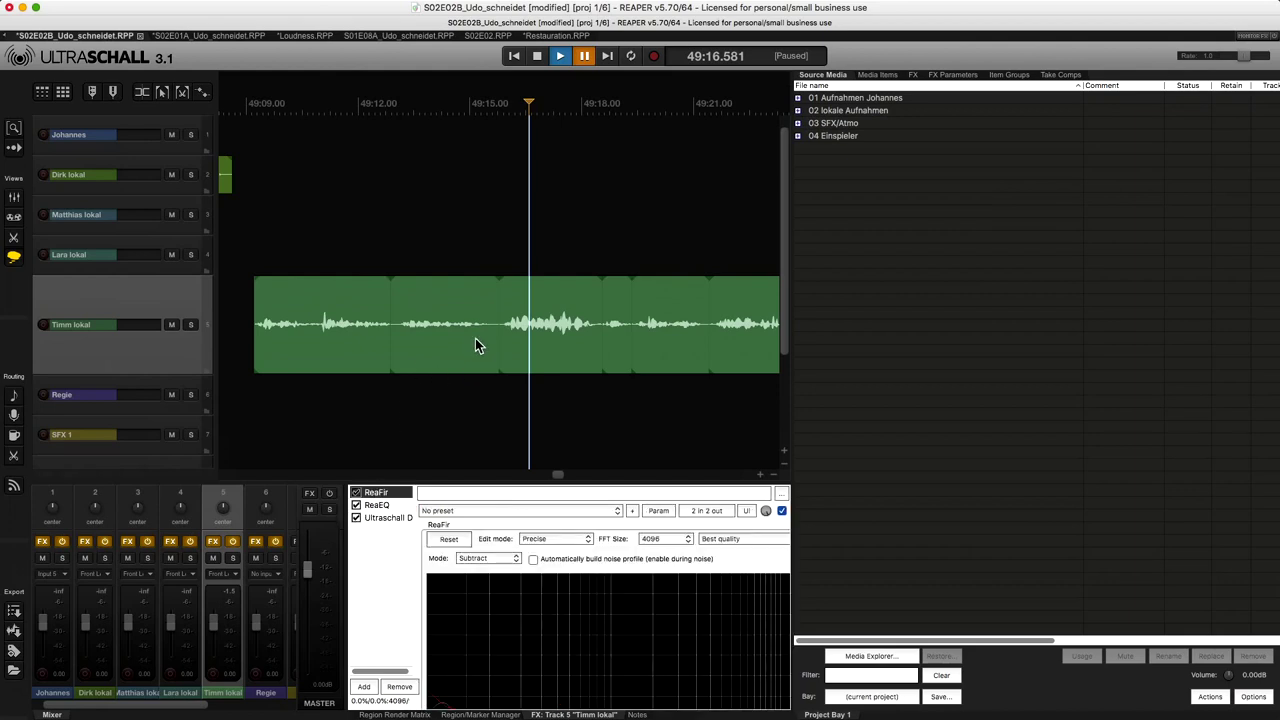
Add ReaVerbate as an item effect to the short clip around 49:17 on track 5.
left_click(553, 291)
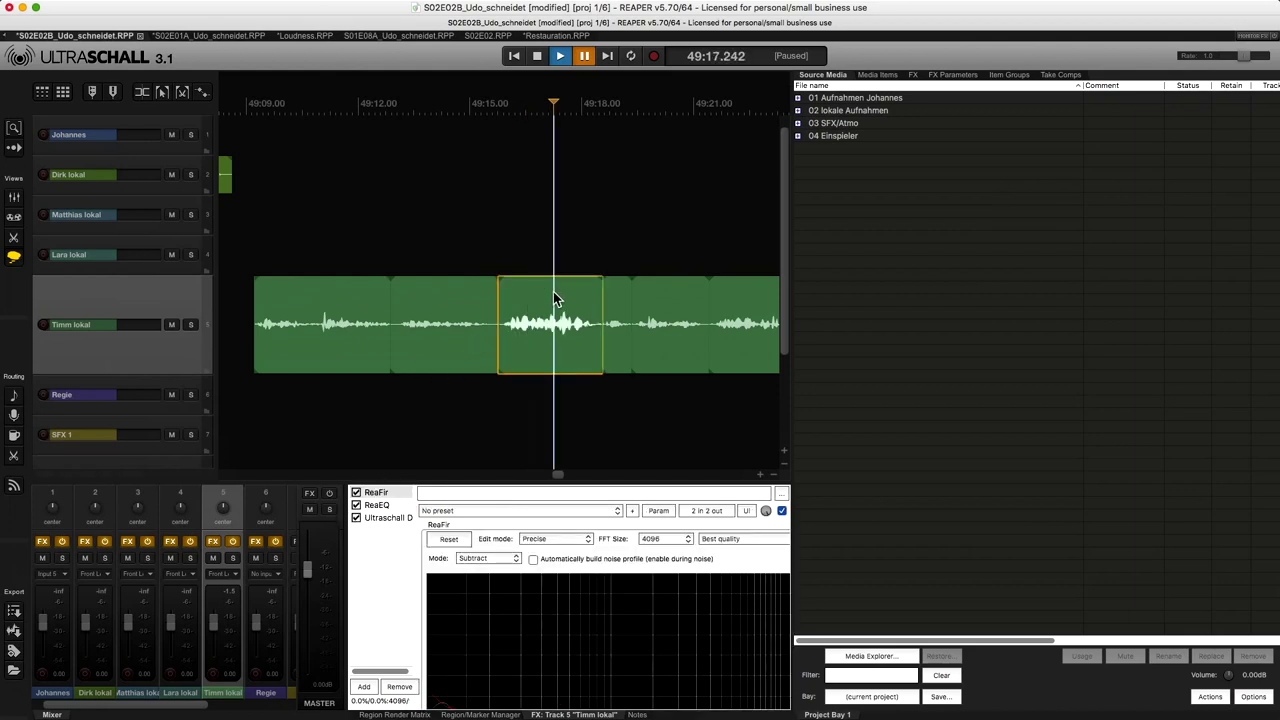
key("shift+e")
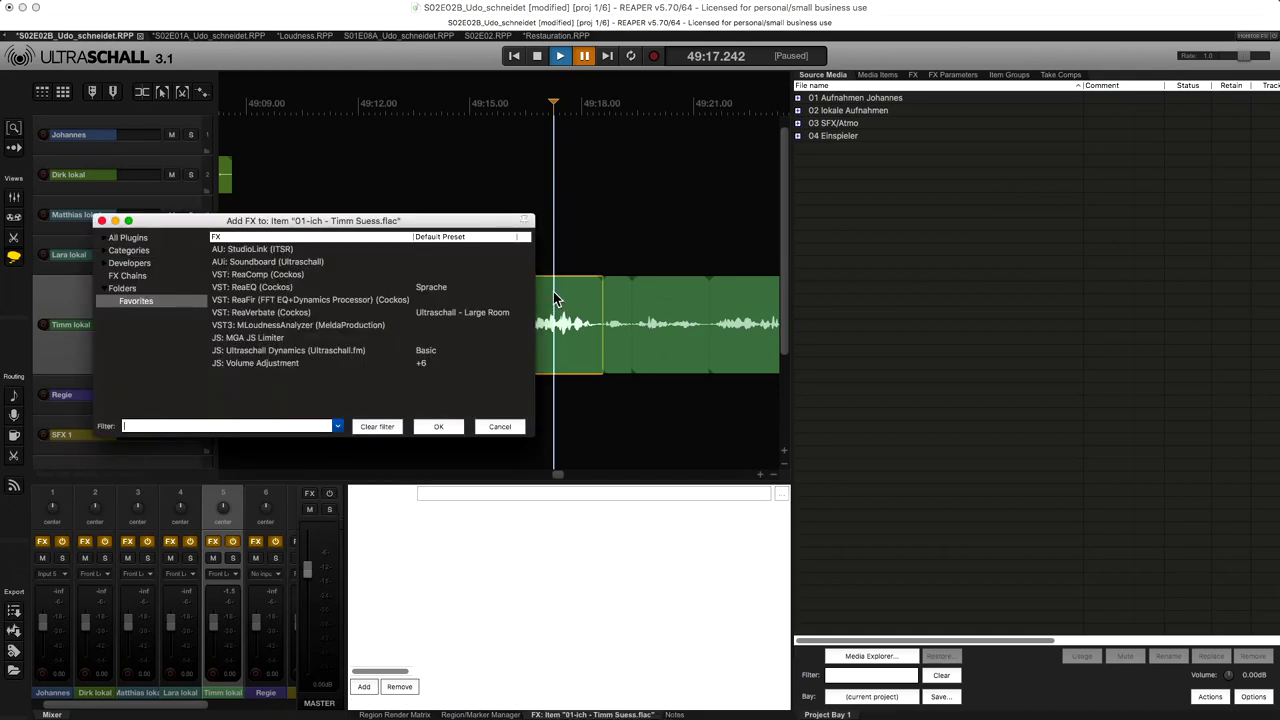
double_click(251, 313)
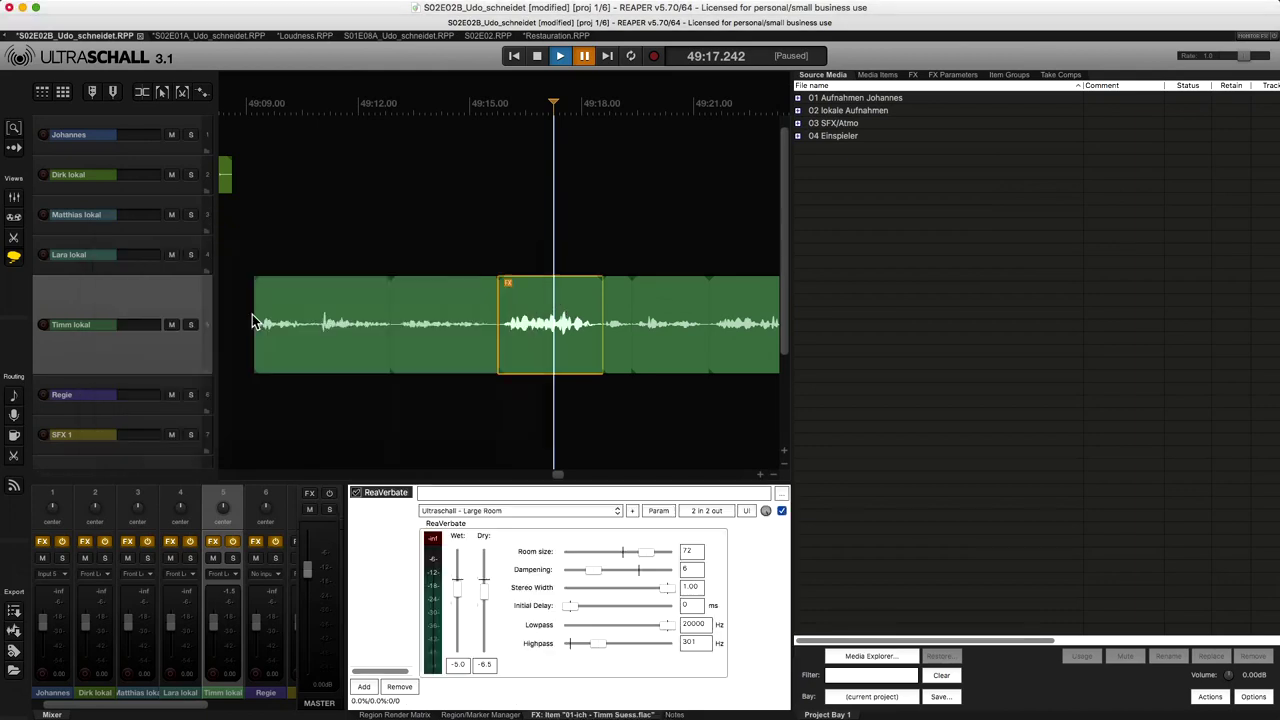
Listen to track 5 from about 49:15 through the reverberated clip, pause playback and reselect that clip.
left_click(472, 239)
key("space")
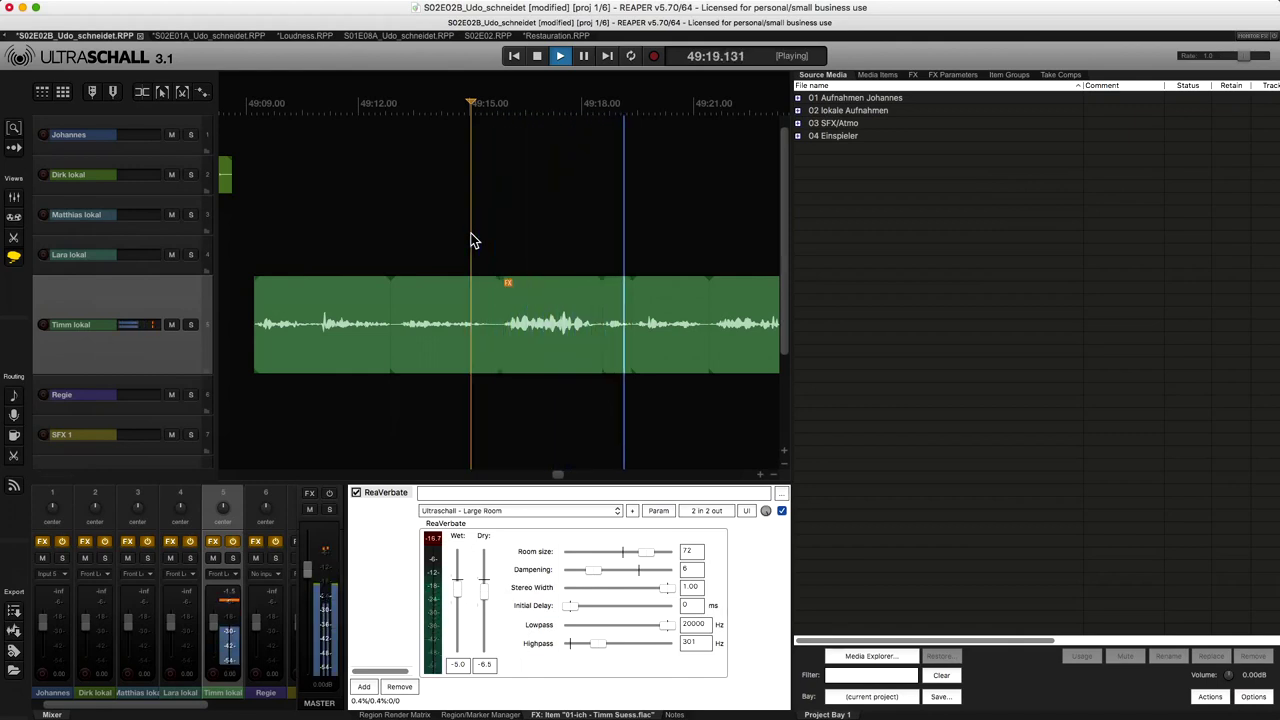
key("ctrl+space")
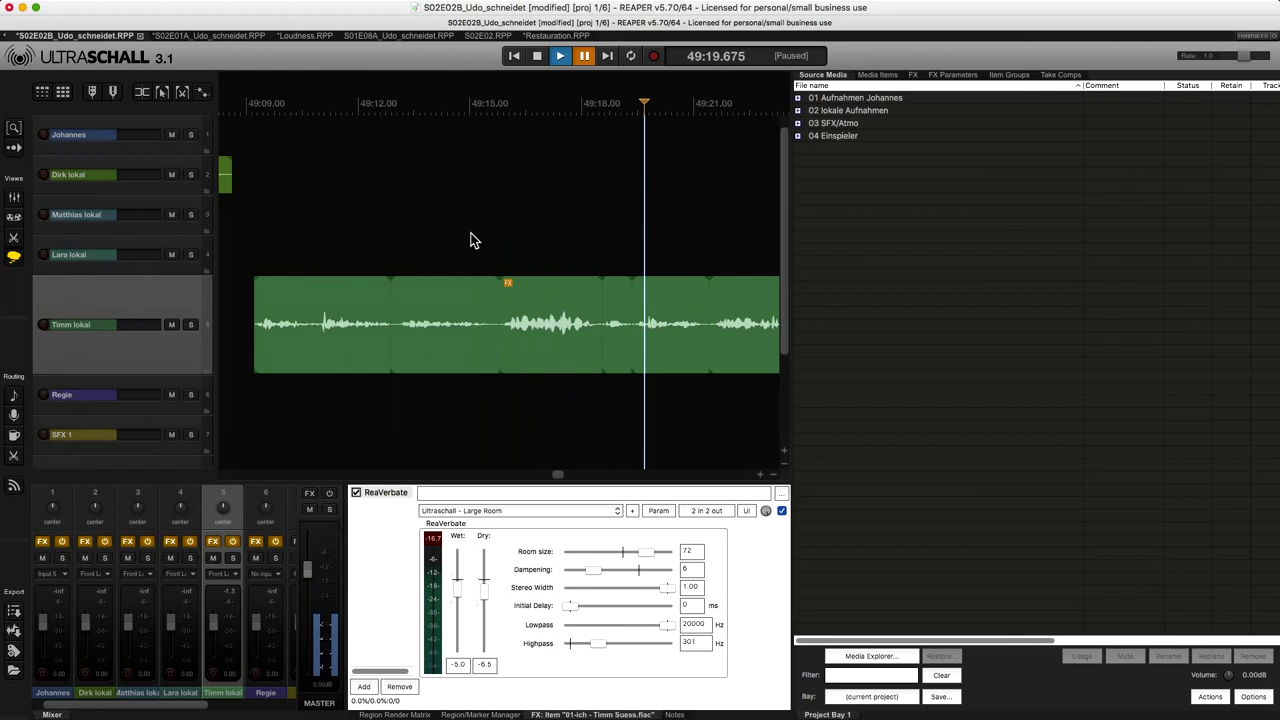
left_click(541, 306)
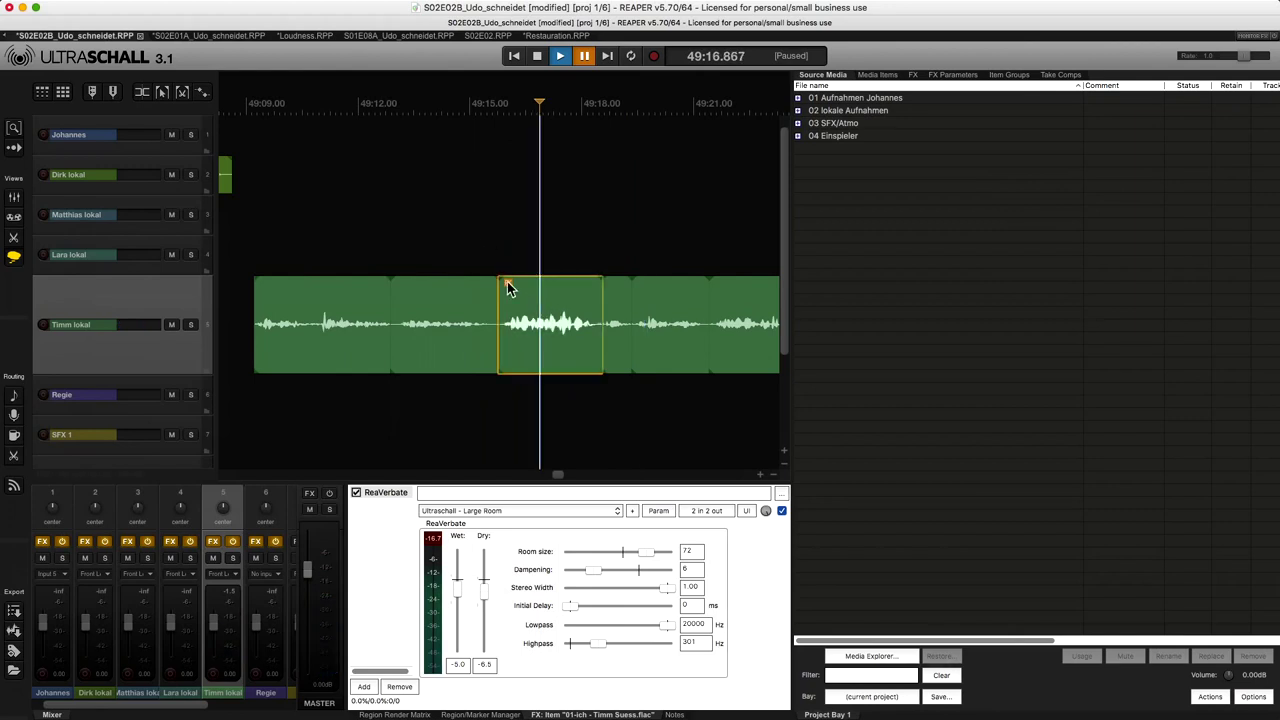
key("n")
left_click(507, 284)
key("question")
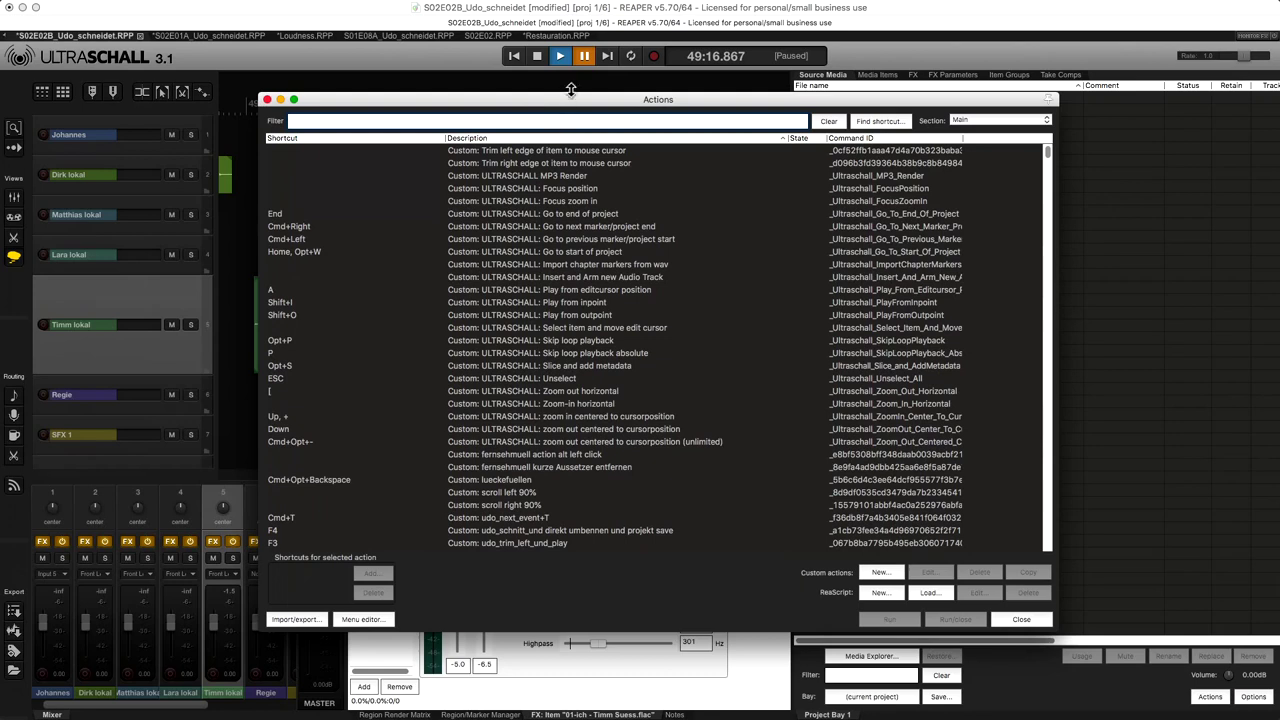
left_click_drag(584, 101, 500, 90)
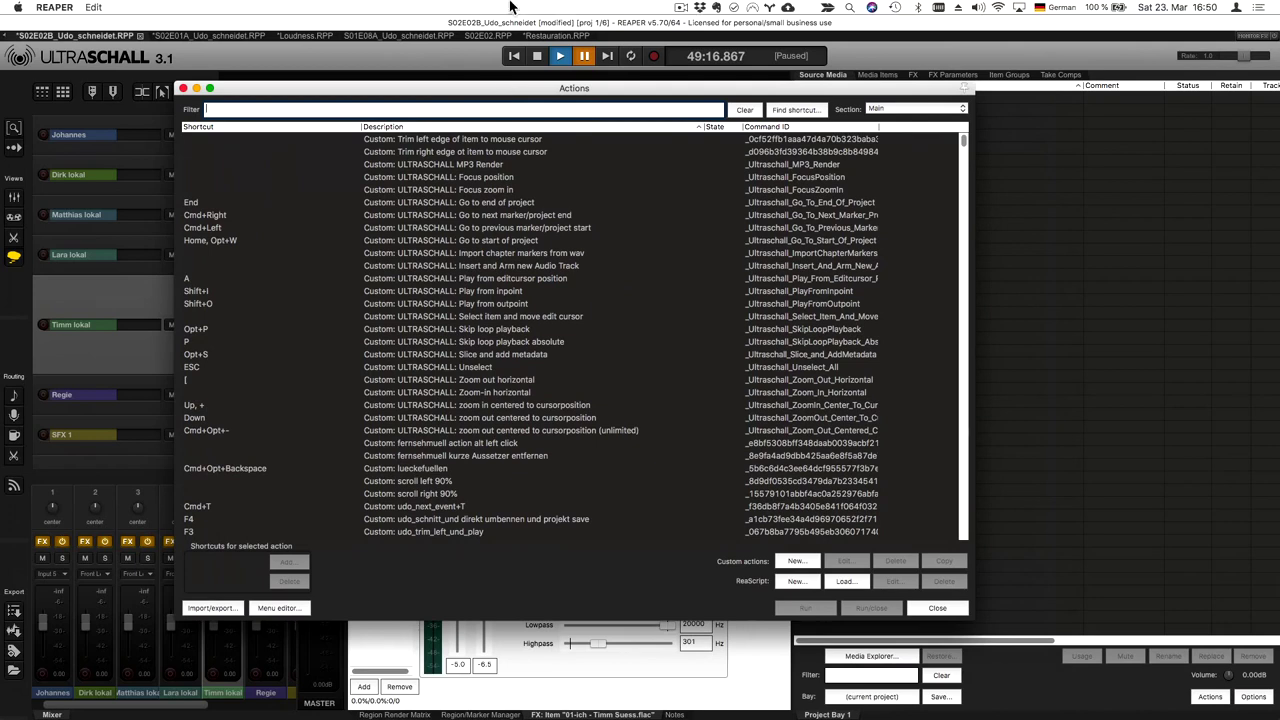
left_click(183, 88)
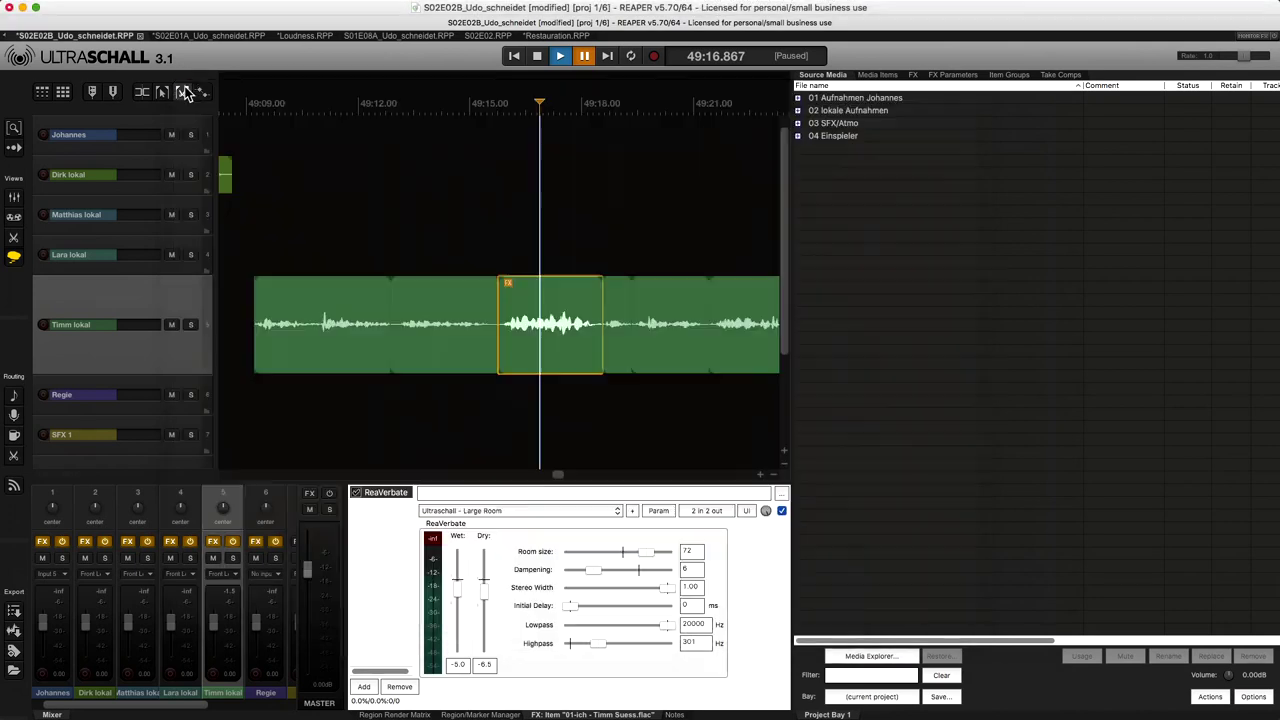
Open the action list and look up the actions assigned to the Space and Opt+F shortcuts.
left_click(358, 7)
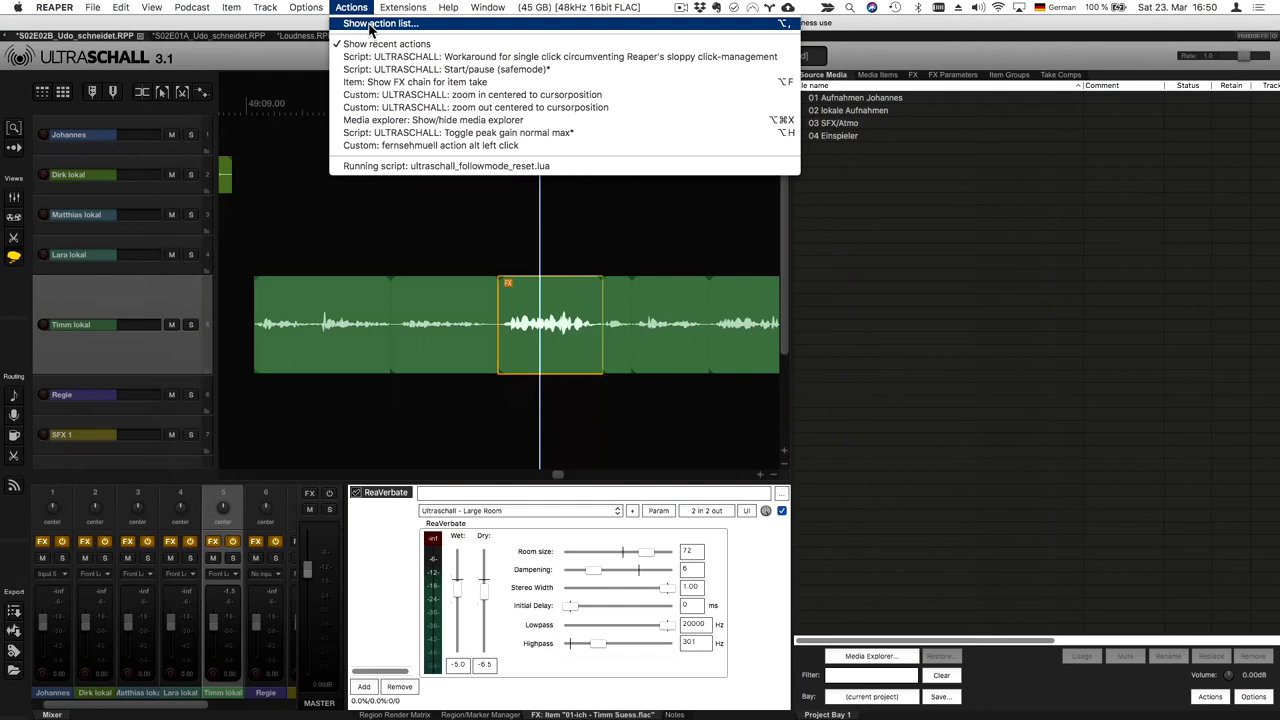
left_click(370, 24)
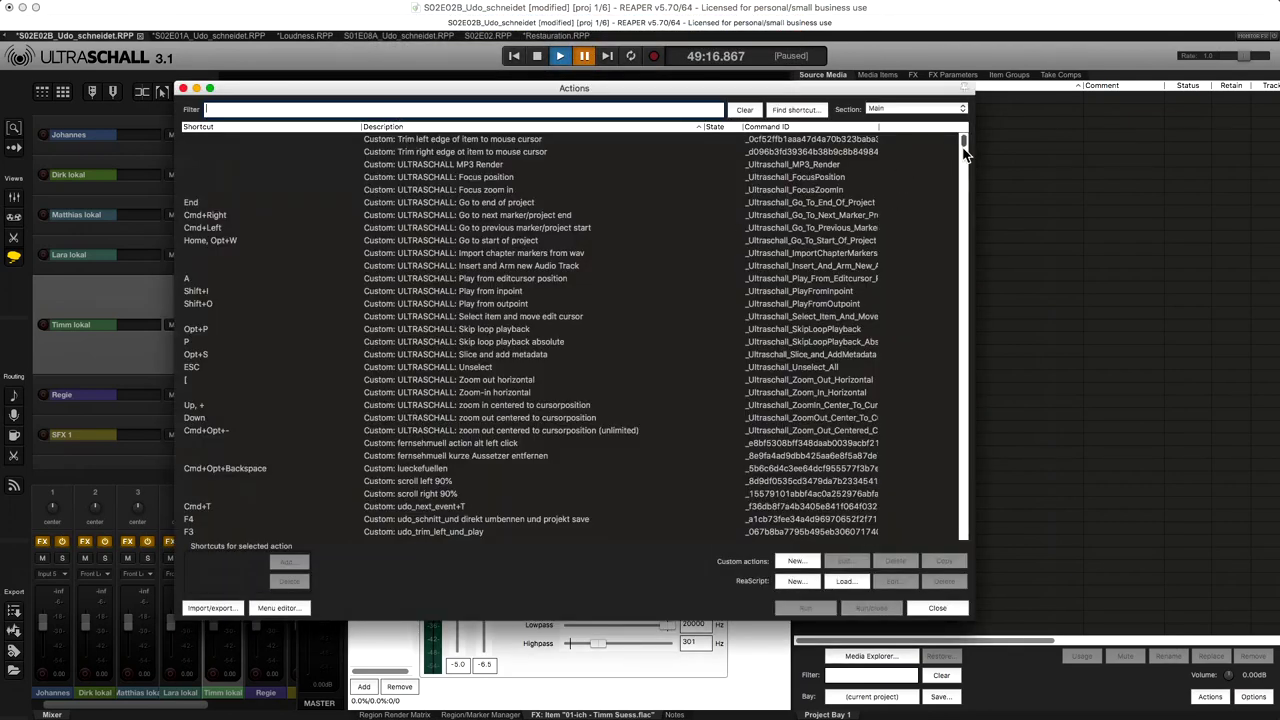
left_click_drag(963, 145, 950, 80)
left_click(808, 109)
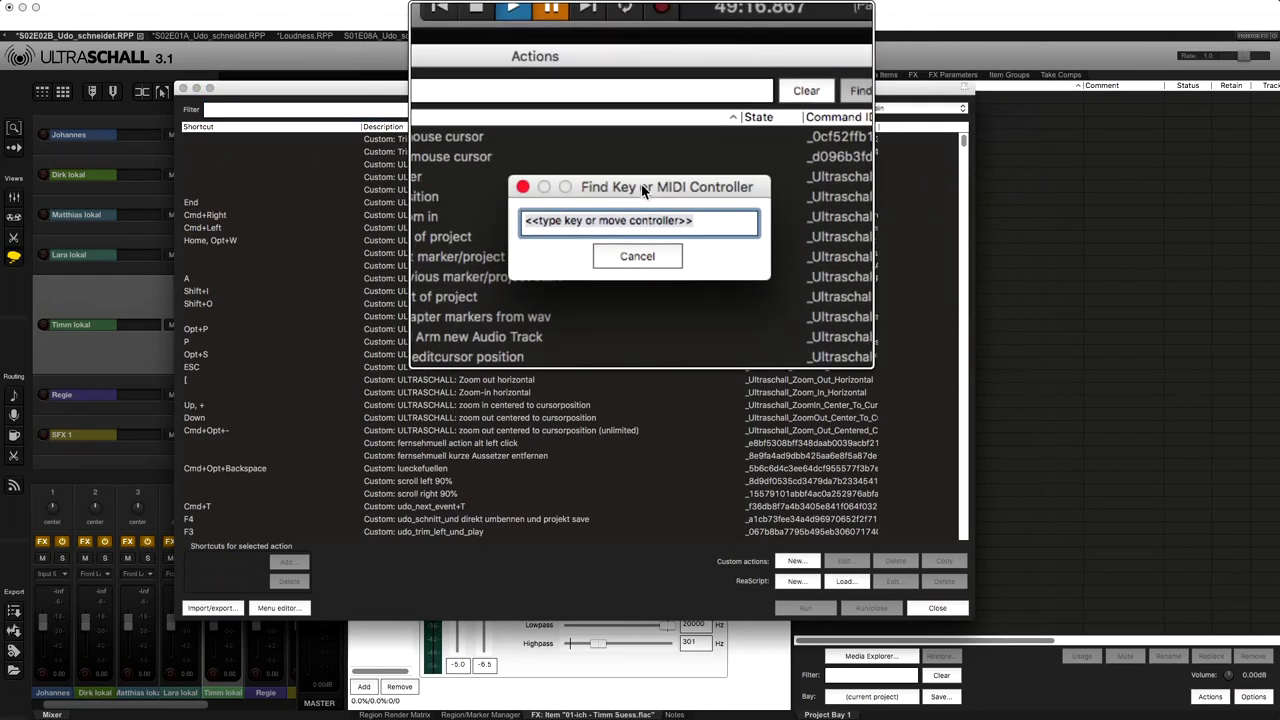
key("space")
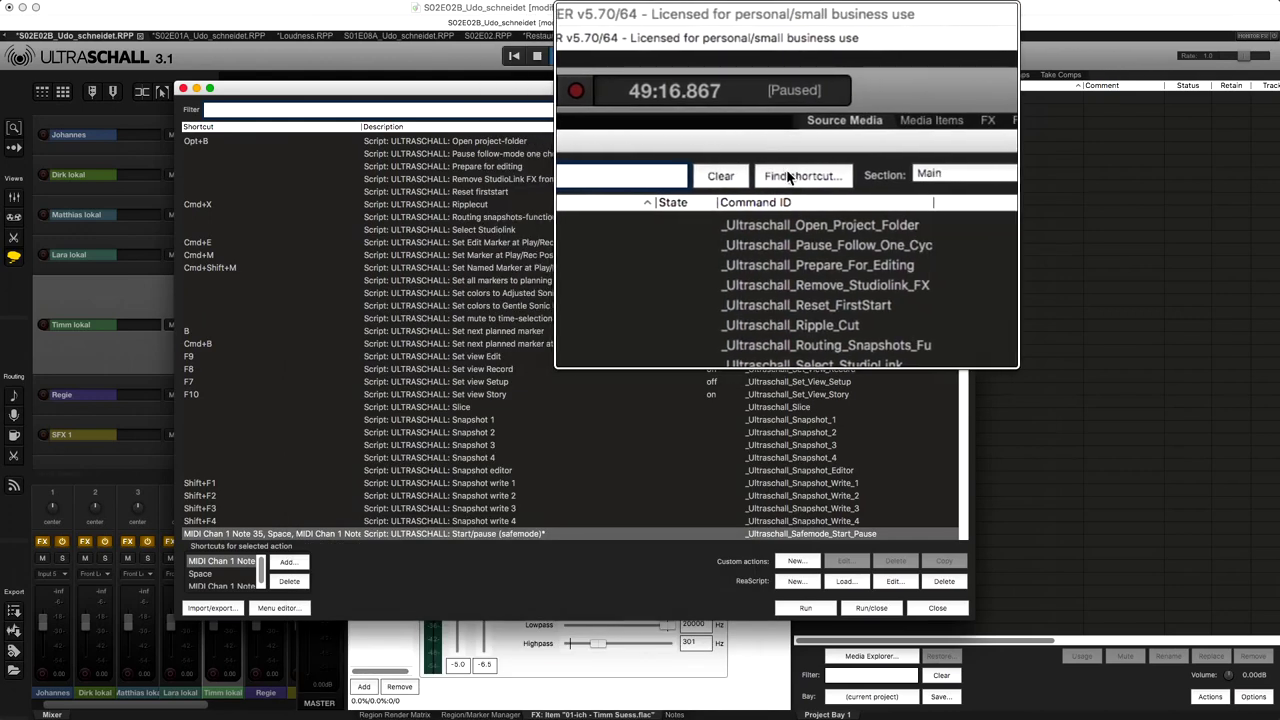
left_click(792, 177)
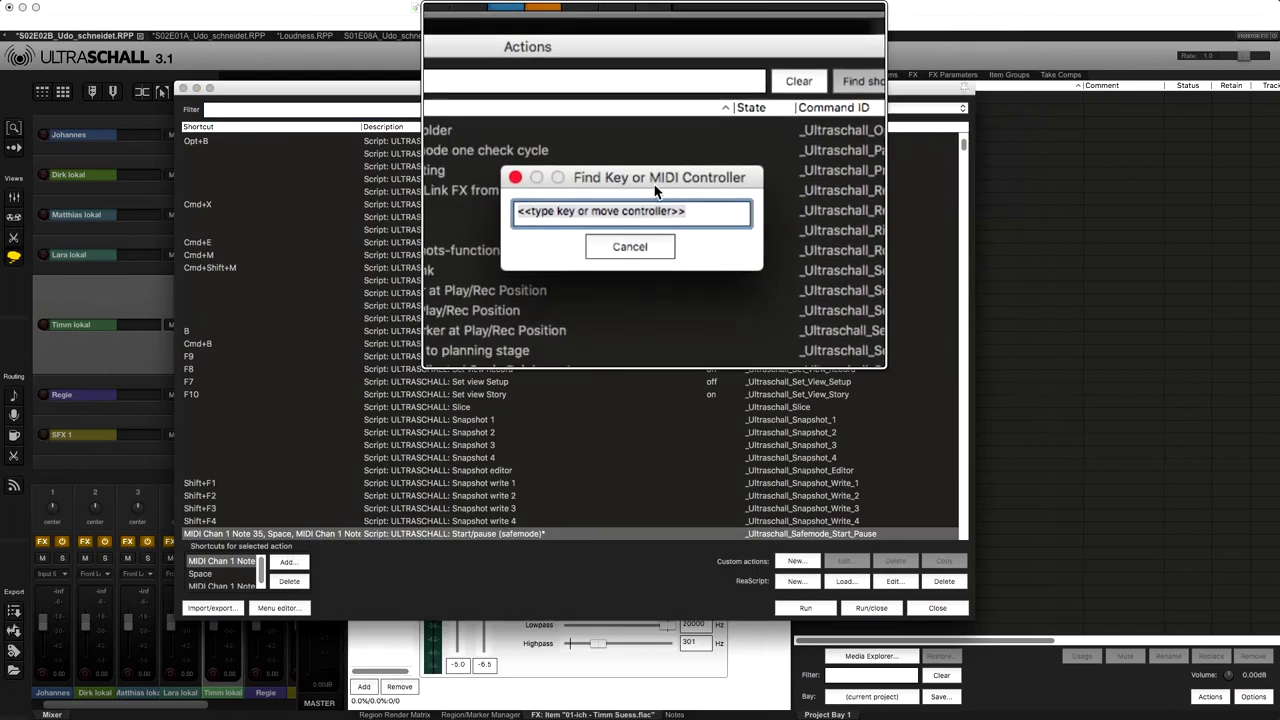
key("alt+f")
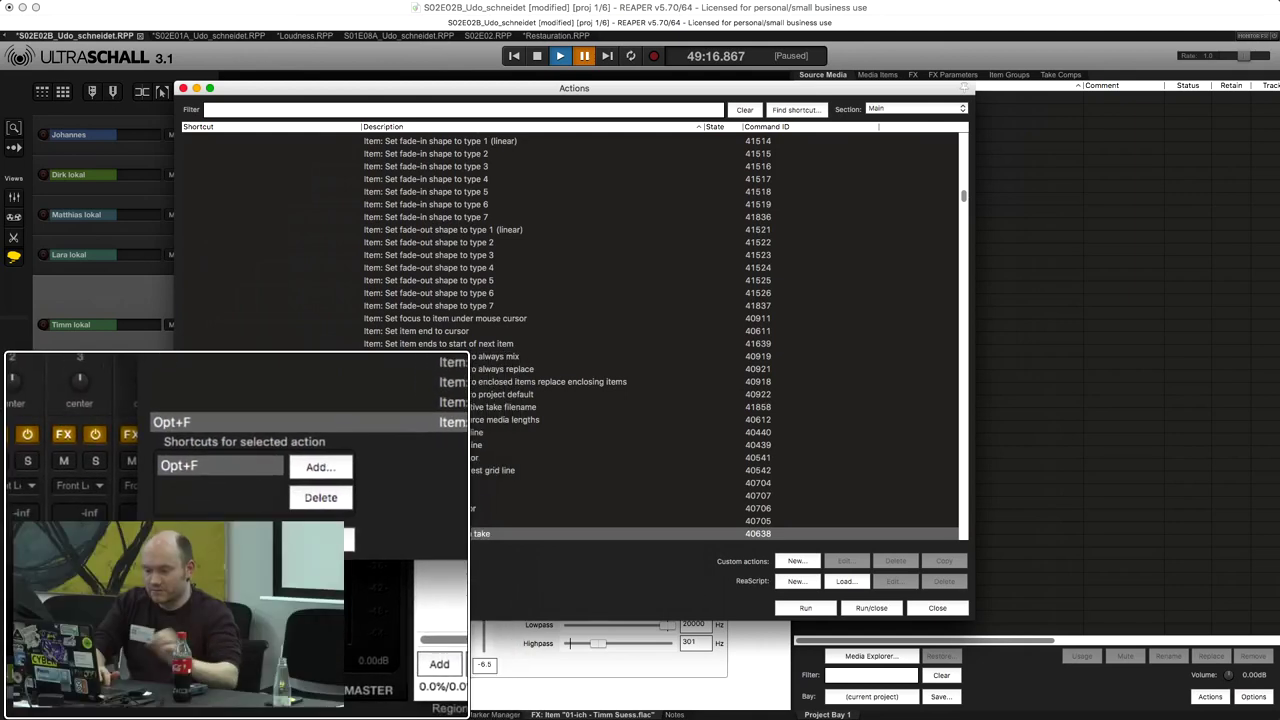
View the import and export options for shortcut bindings in the action list and dismiss them.
left_click(236, 540)
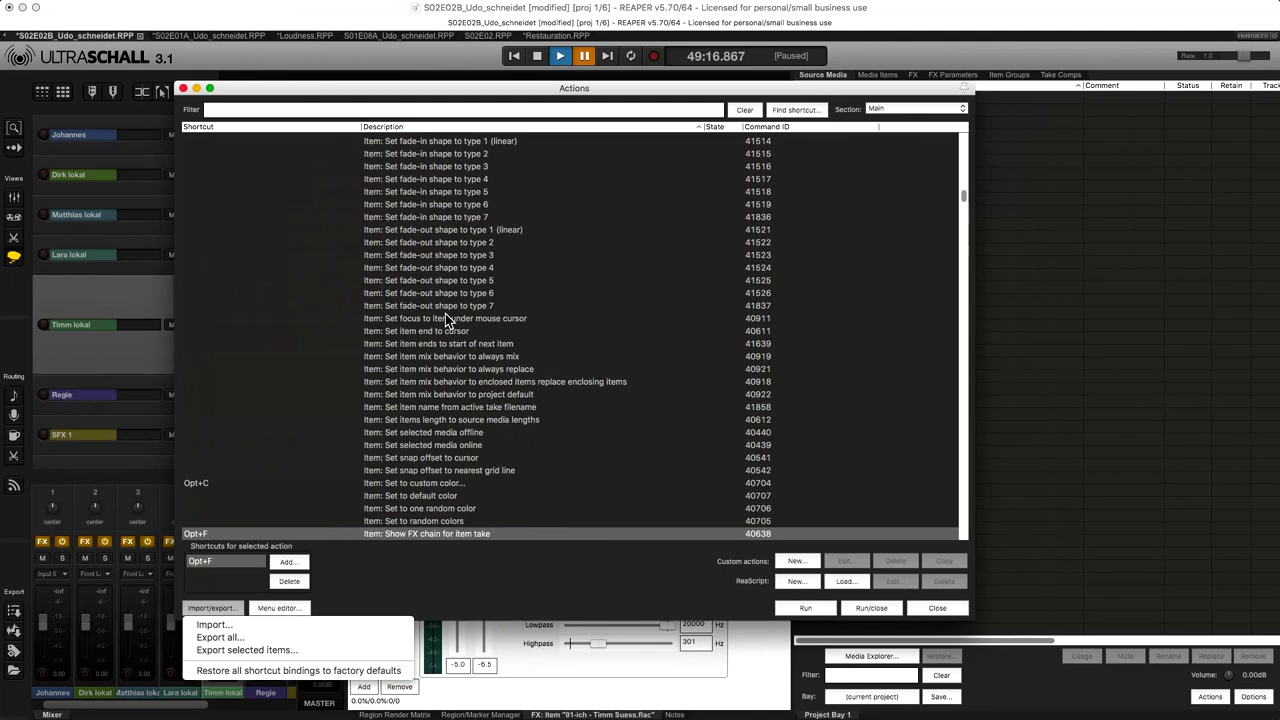
left_click(445, 313)
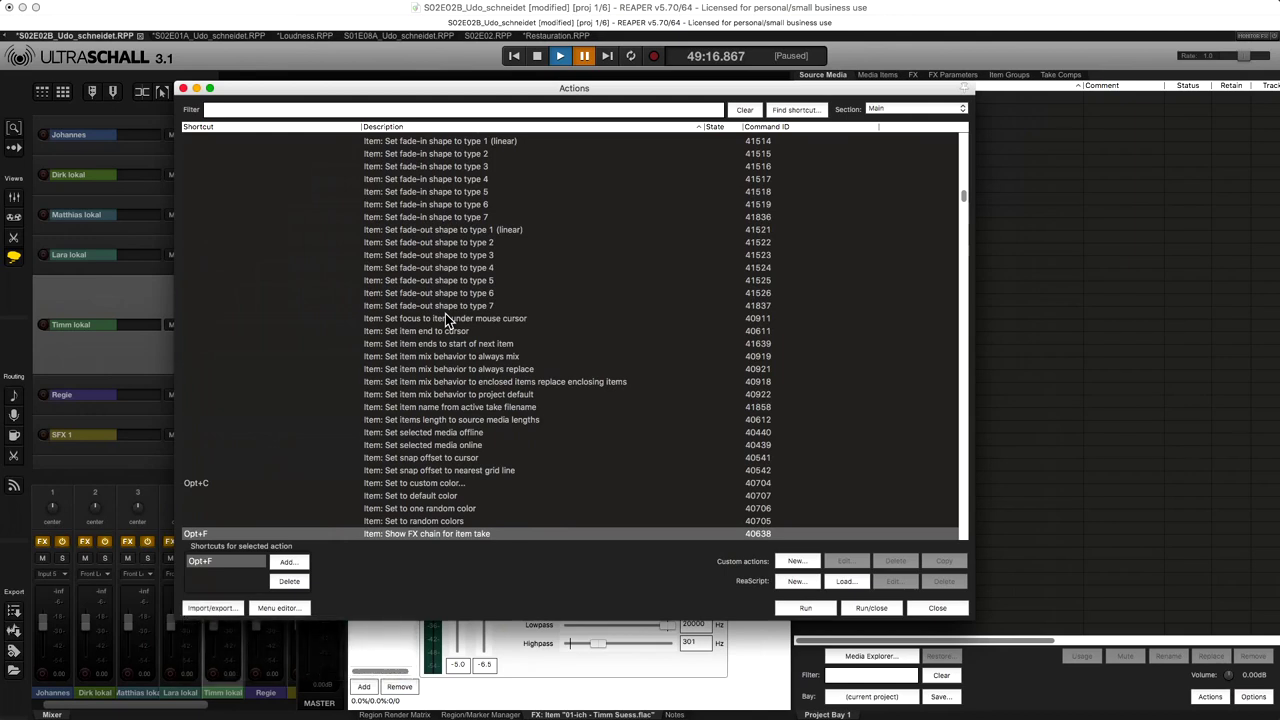
left_click(443, 318)
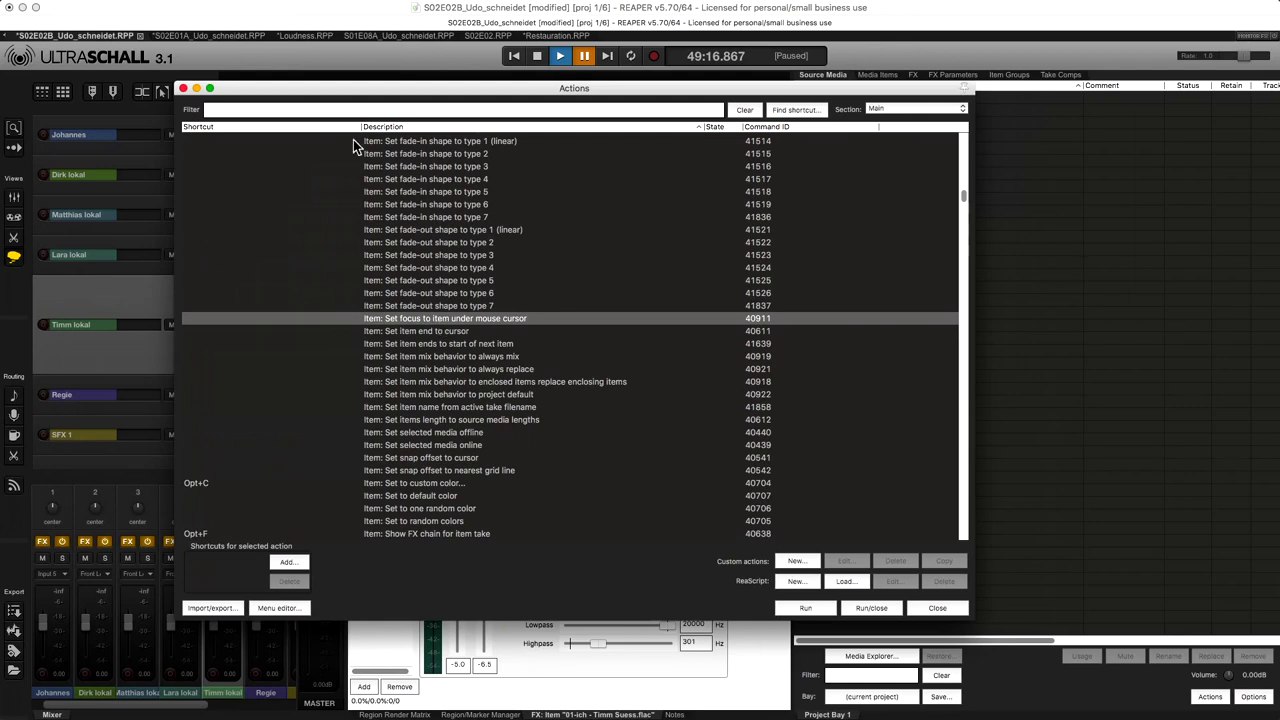
Filter the action list for "scrub" to check the shortcuts of the matching actions, and clear the filter.
left_click(379, 112)
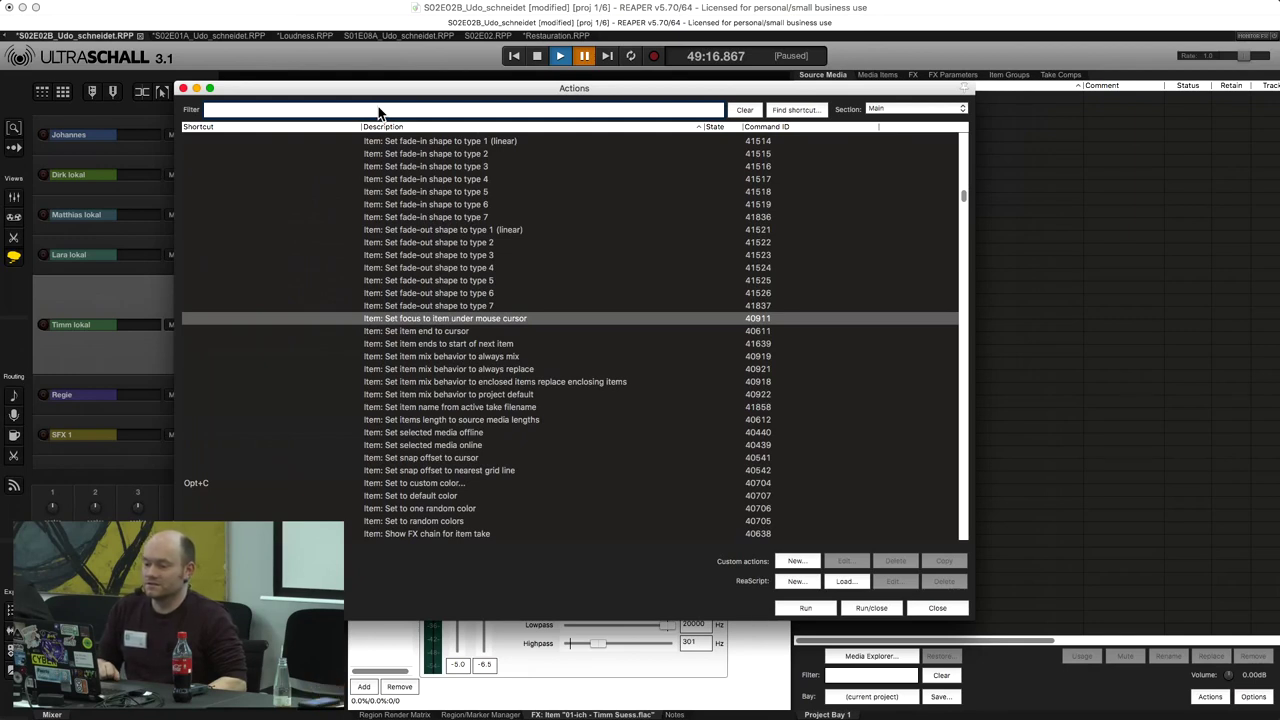
type("s")
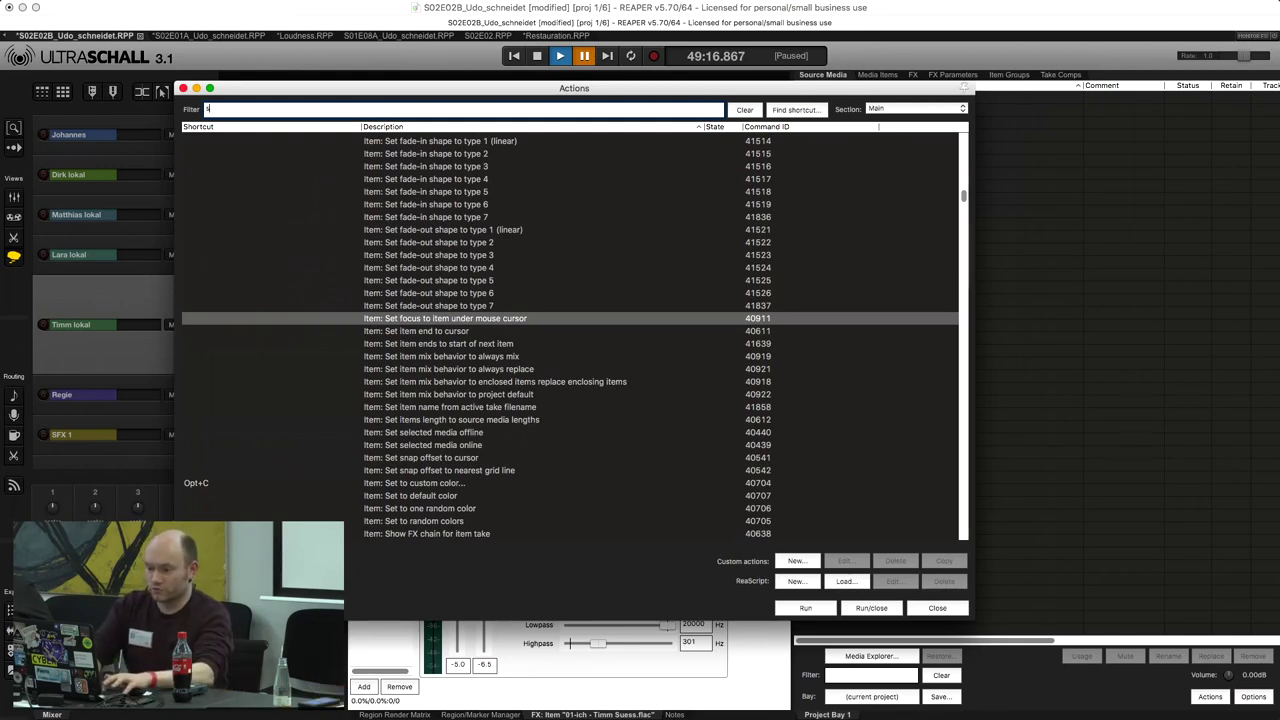
type("crub")
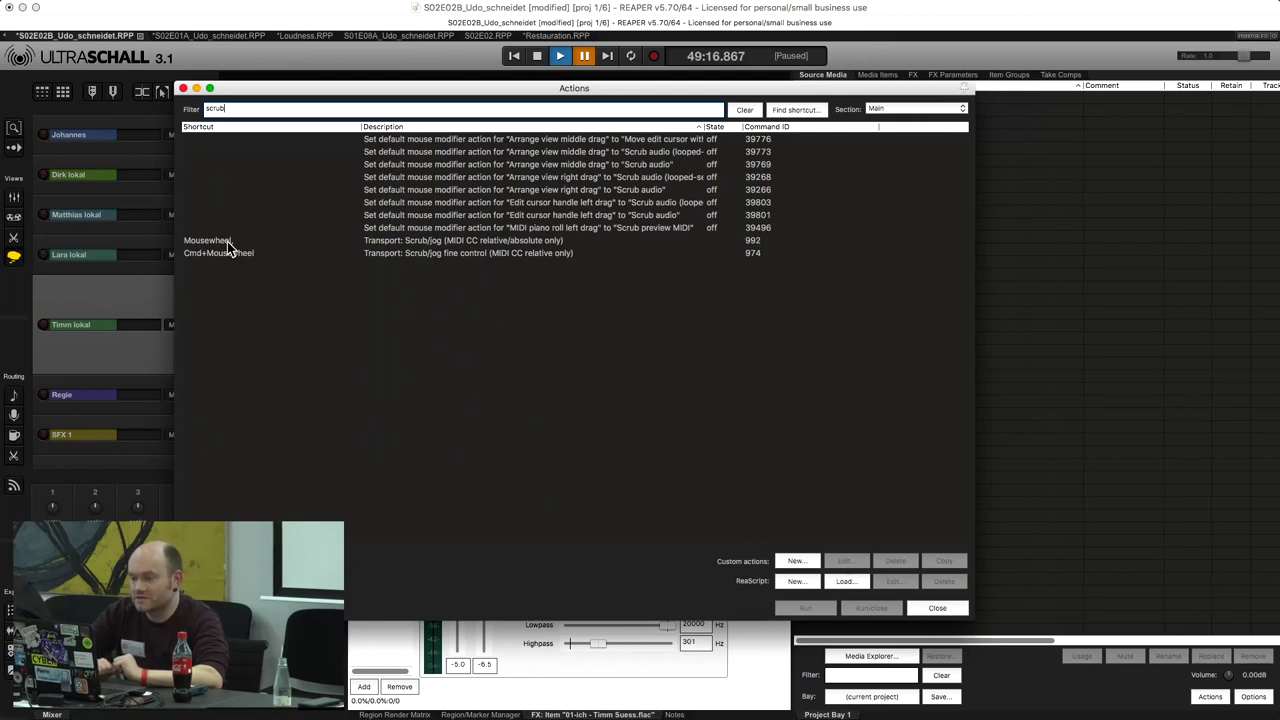
left_click(367, 177)
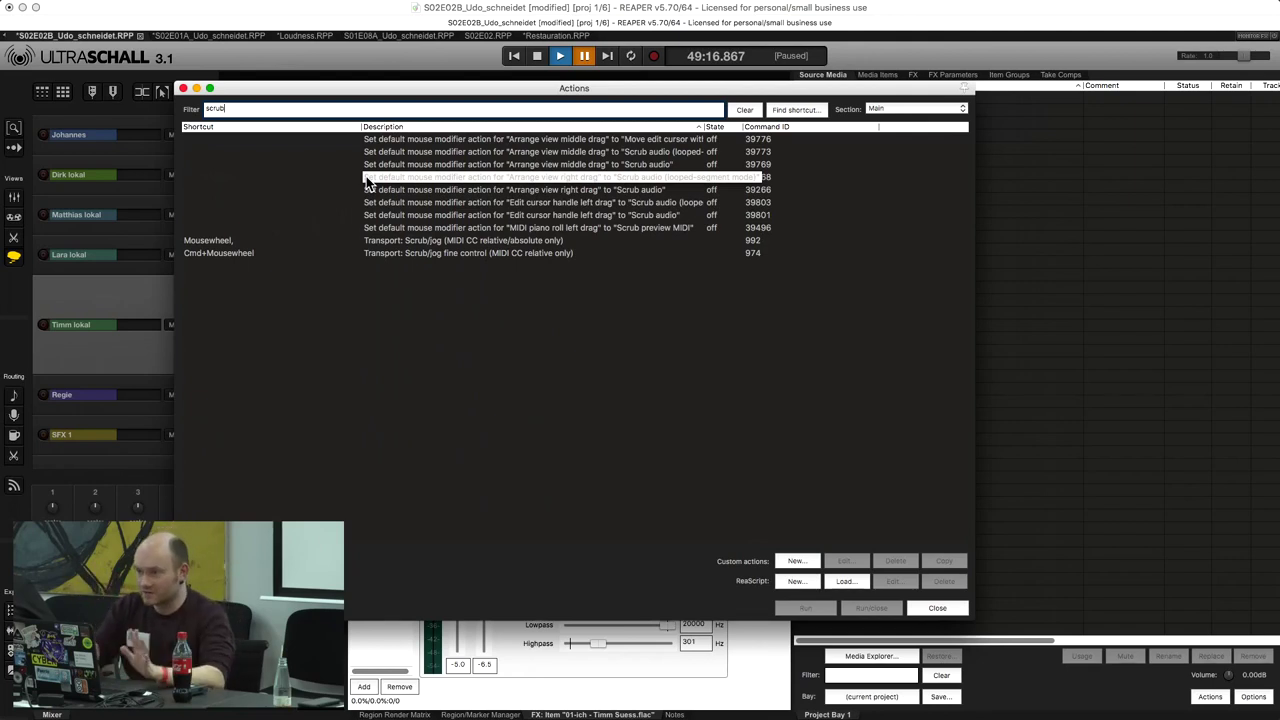
left_click(390, 110)
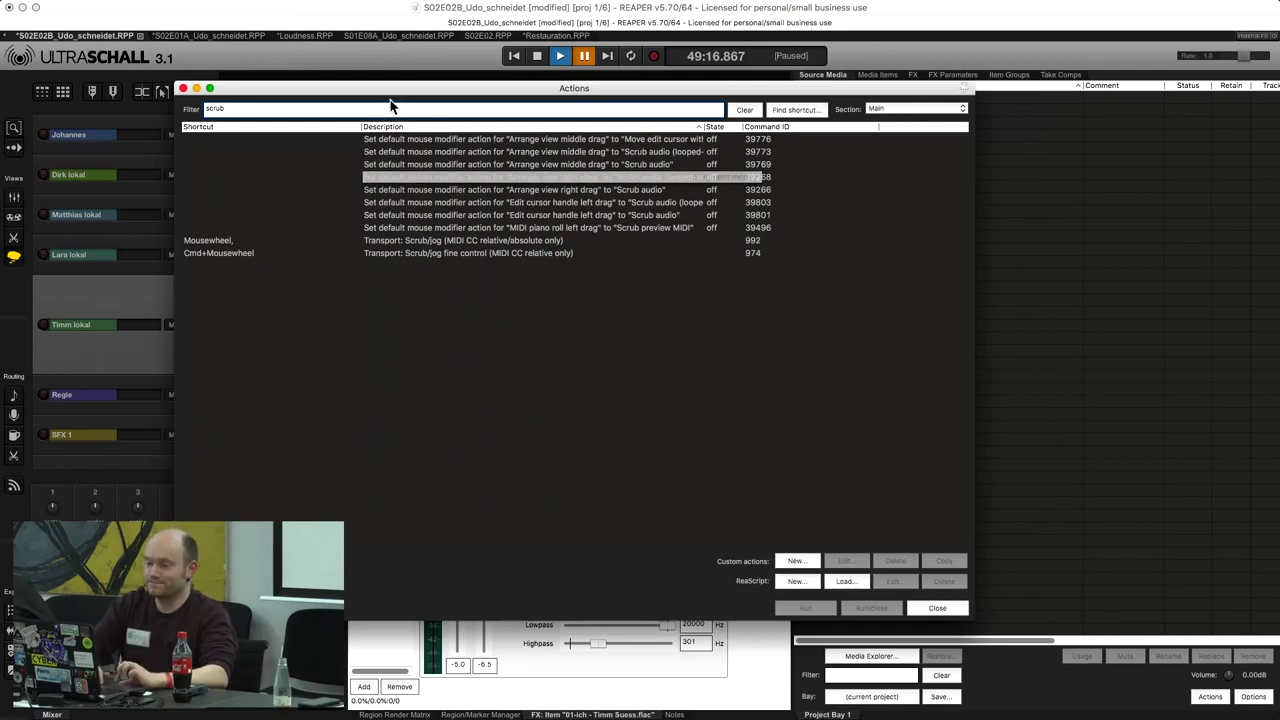
double_click(250, 108)
key("BackSpace")
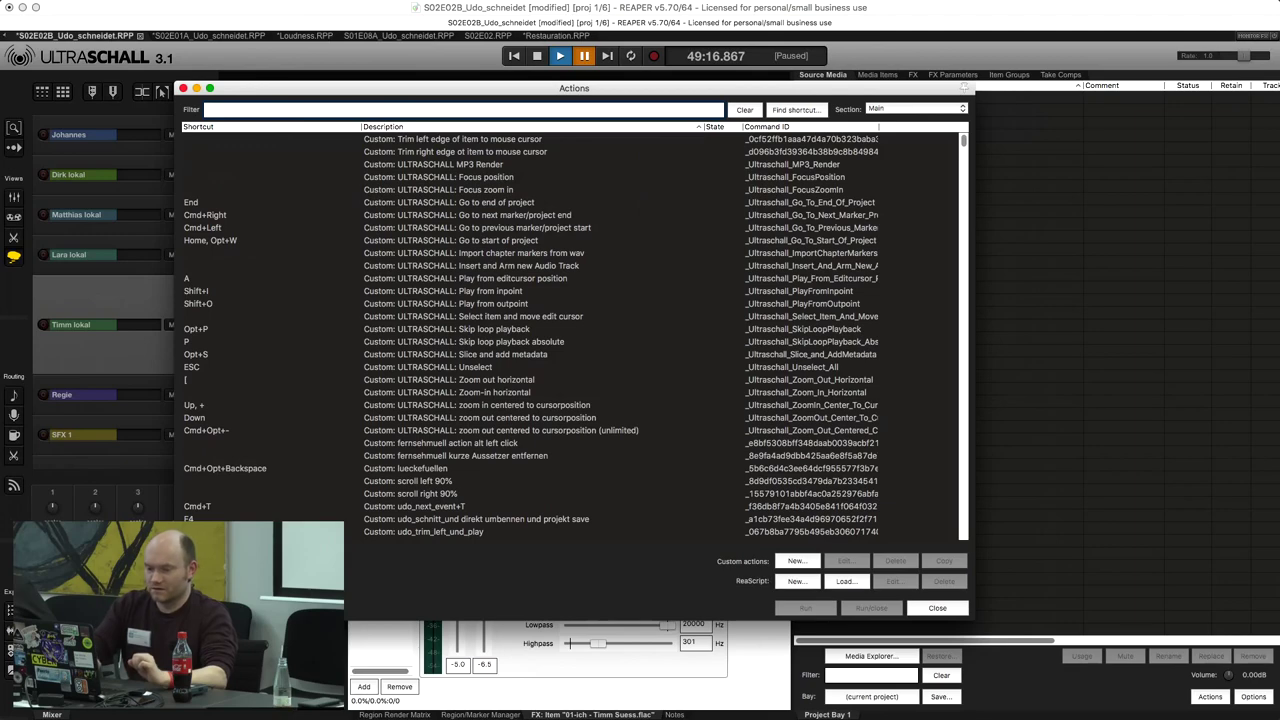
Filter the action list for "copy fx", look up the "Copy FX chain from selected item" action and close the list.
left_click_drag(285, 92, 427, 118)
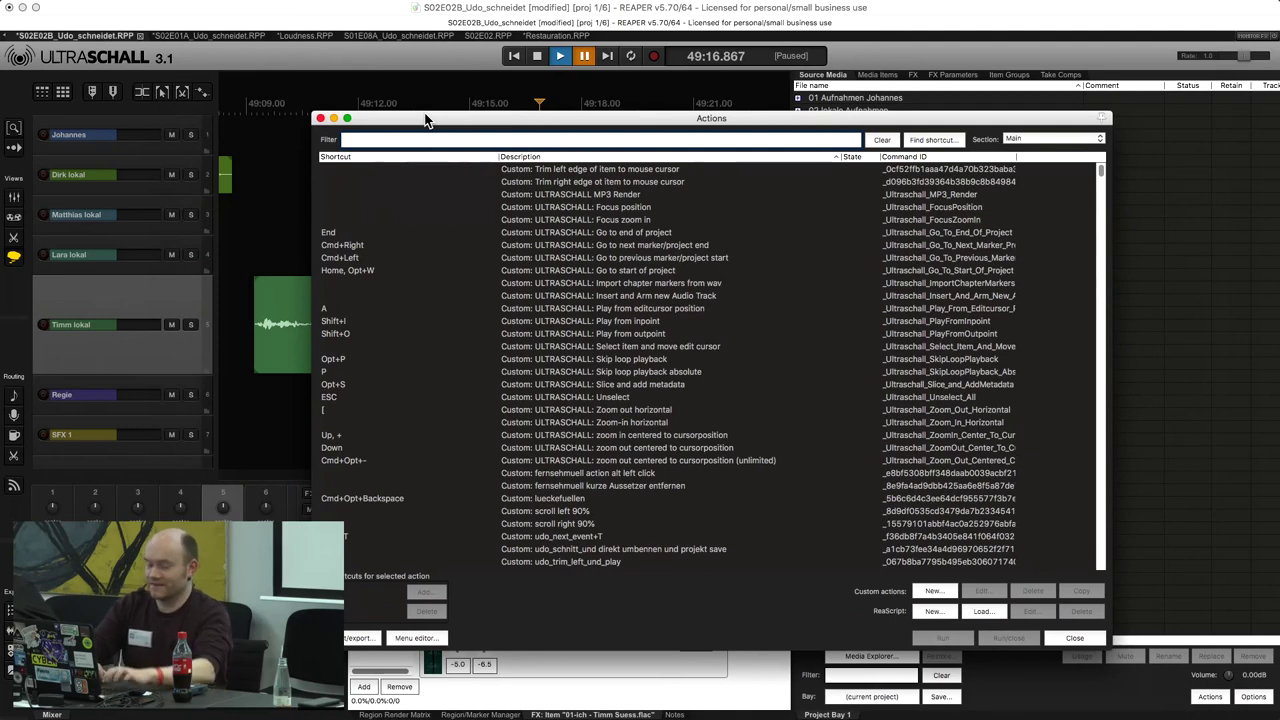
left_click_drag(425, 118, 818, 116)
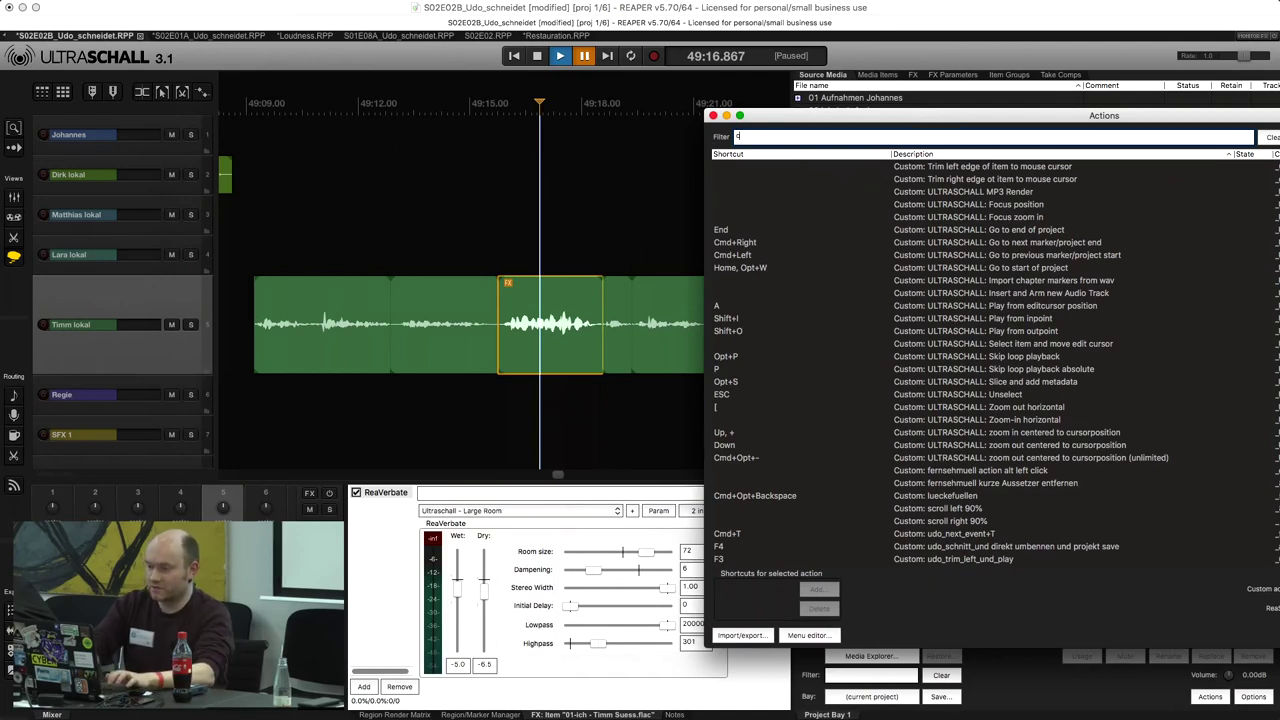
type("copy fx")
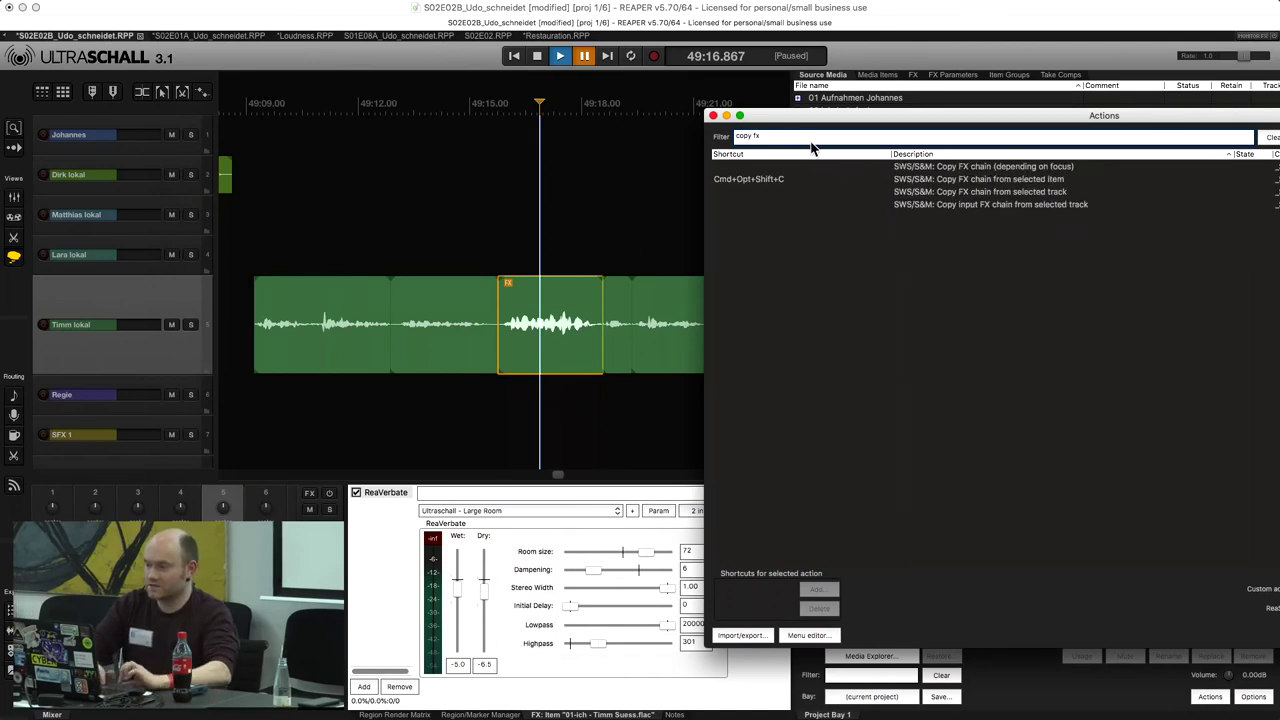
left_click_drag(838, 120, 305, 112)
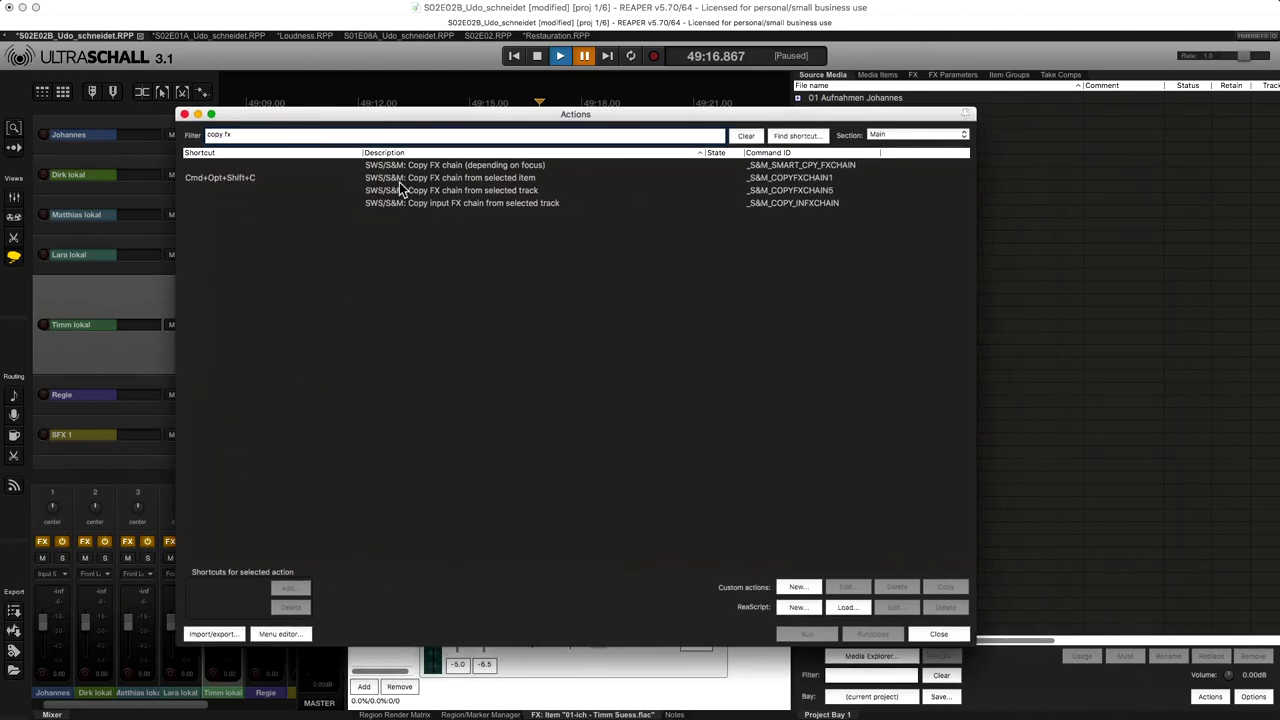
left_click(451, 181)
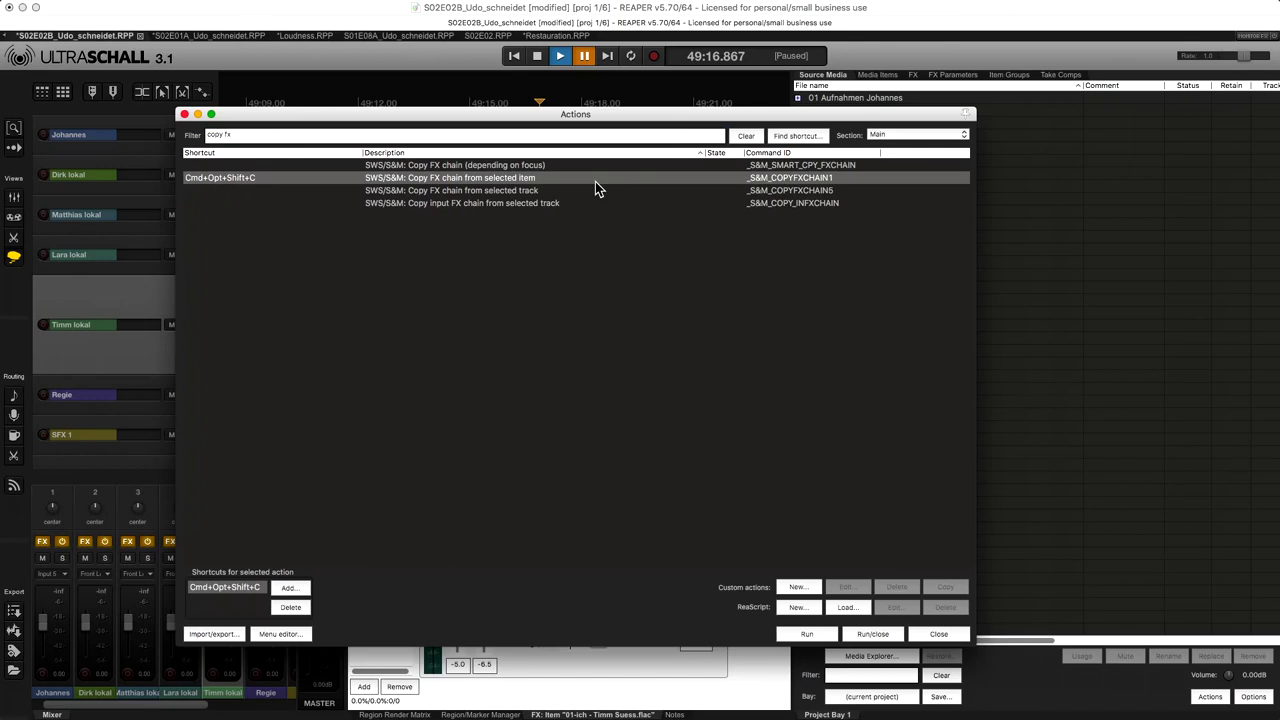
left_click(940, 634)
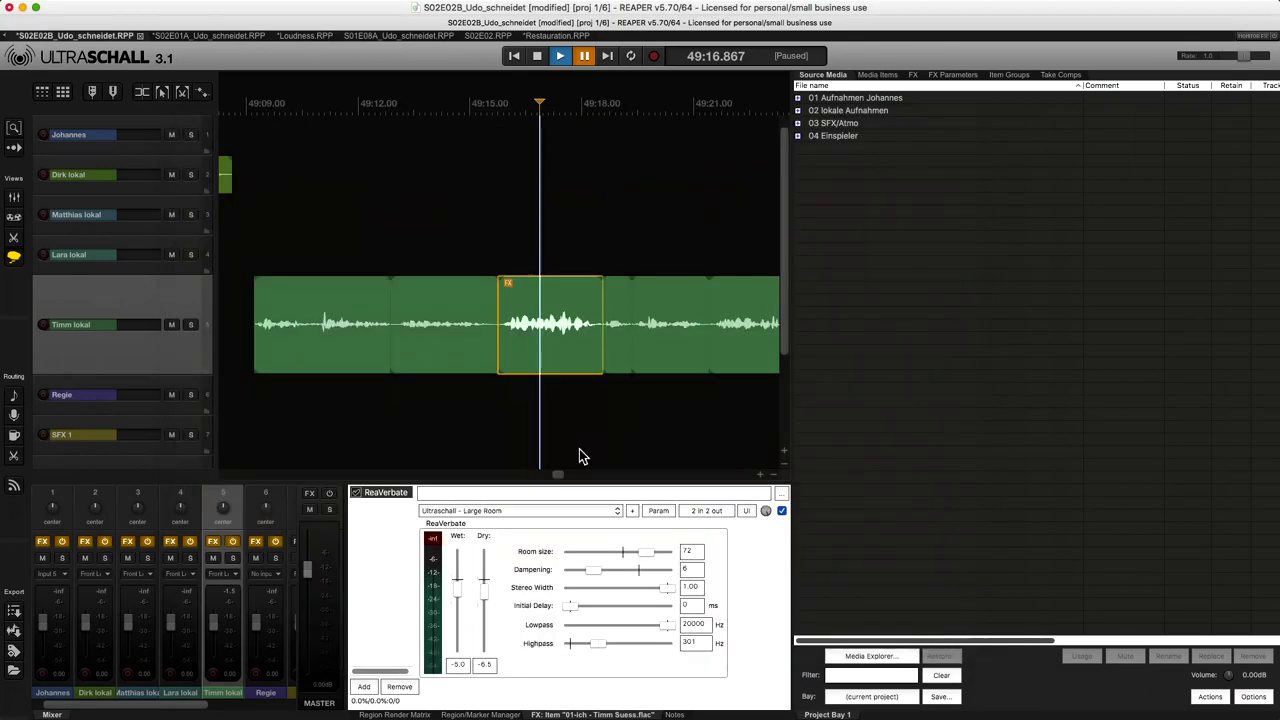
Copy the item FX chain of the reverberated clip on track 5 and paste it onto the two clips before it.
left_click(515, 310)
left_click(551, 324)
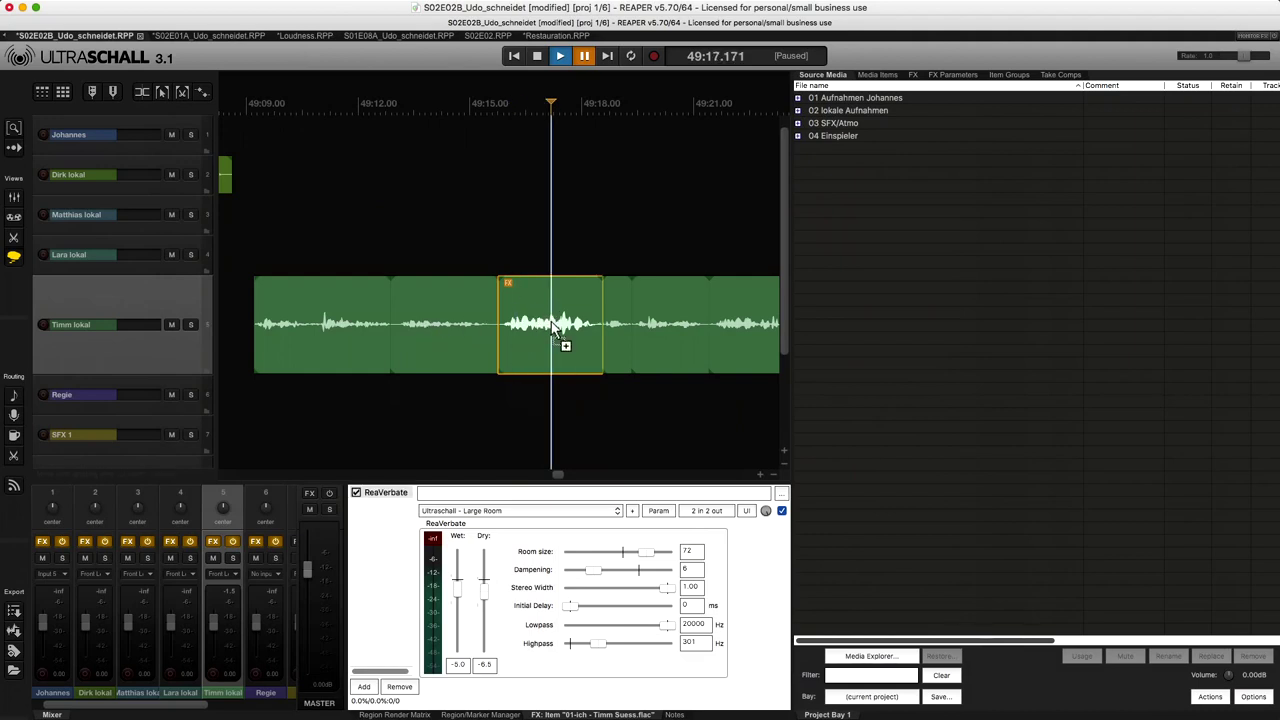
left_click(326, 318)
left_click(408, 320, "shift")
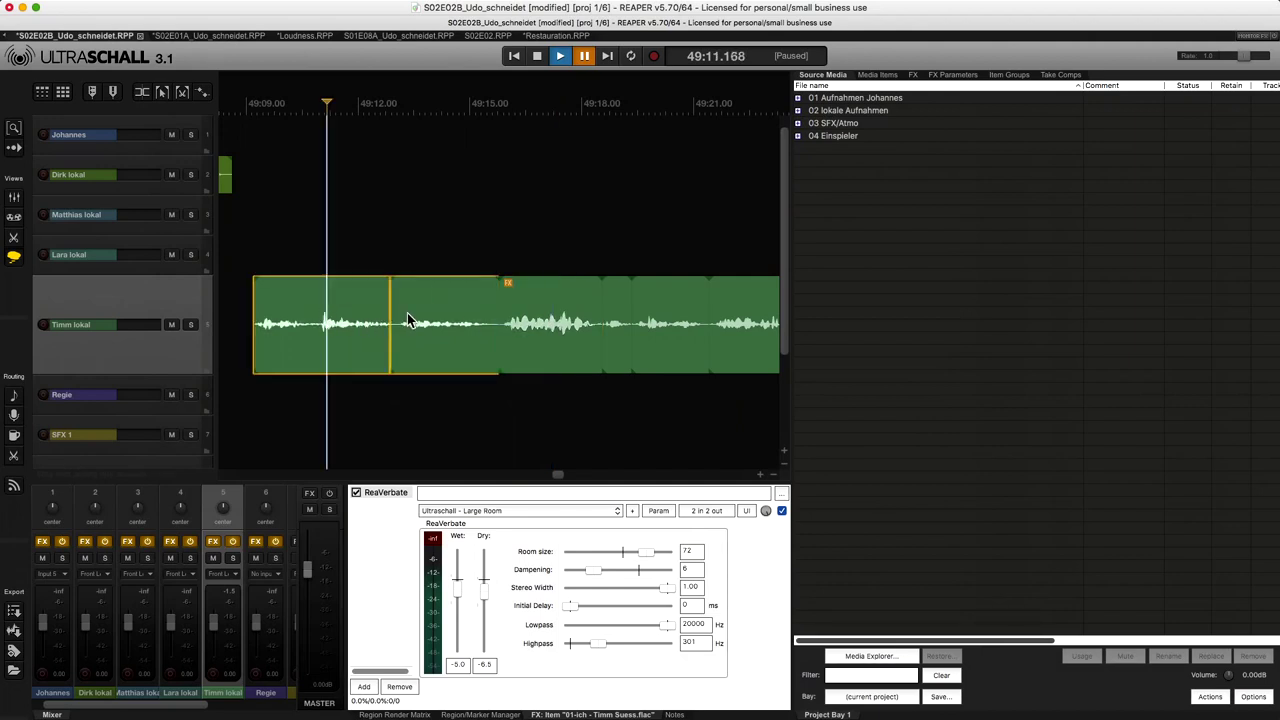
key("ctrl+v")
Paste the copied FX chain onto the short clip around 49:19 on track 5, with that clip's item FX chain open.
left_click(545, 328)
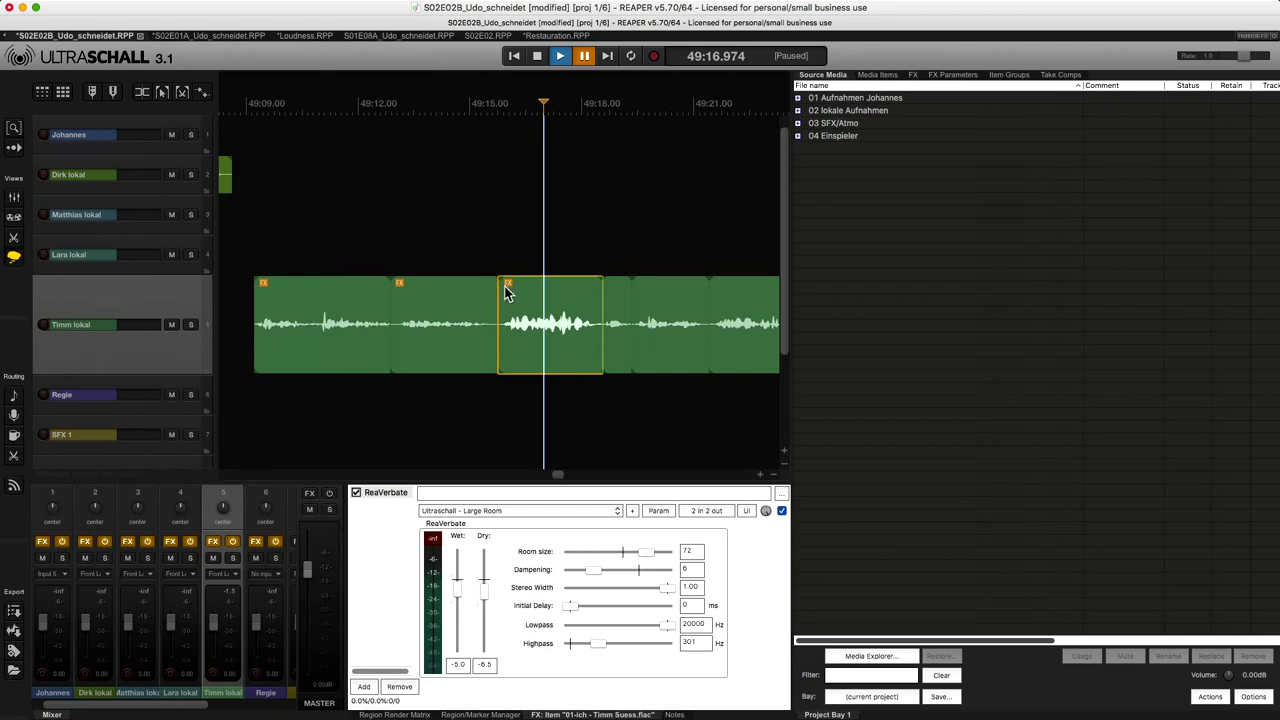
left_click(507, 286)
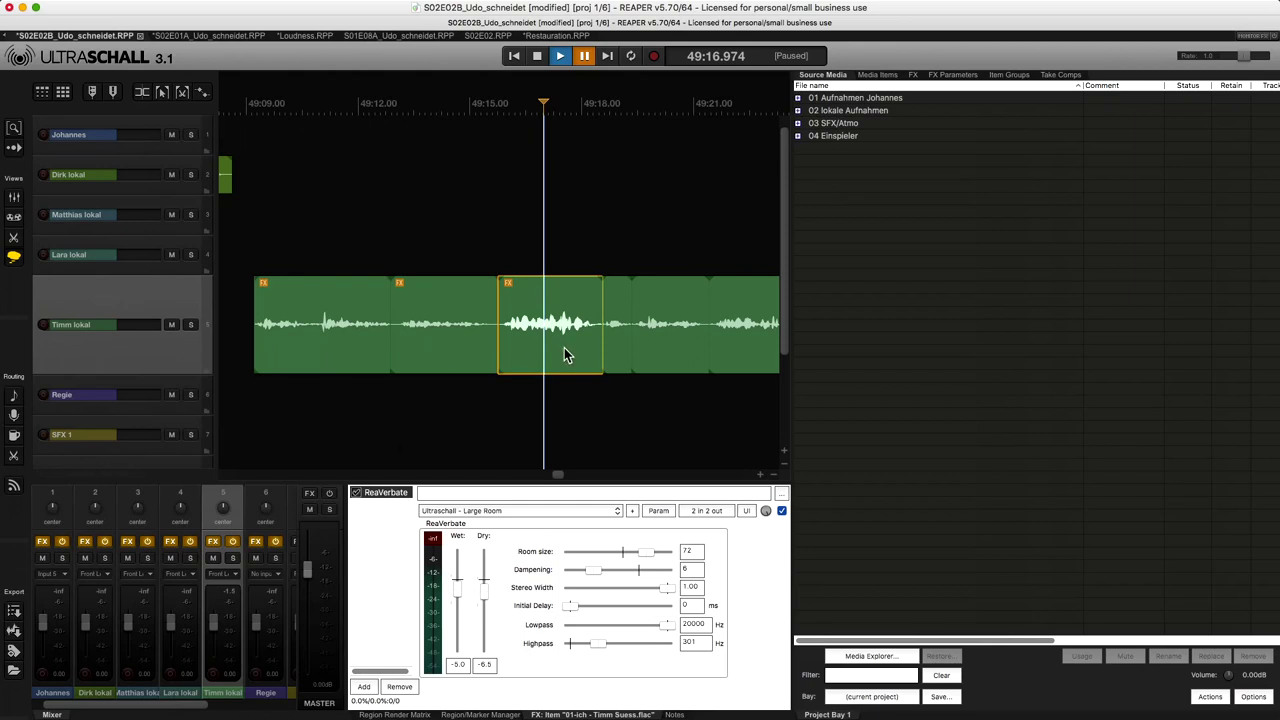
left_click(620, 331)
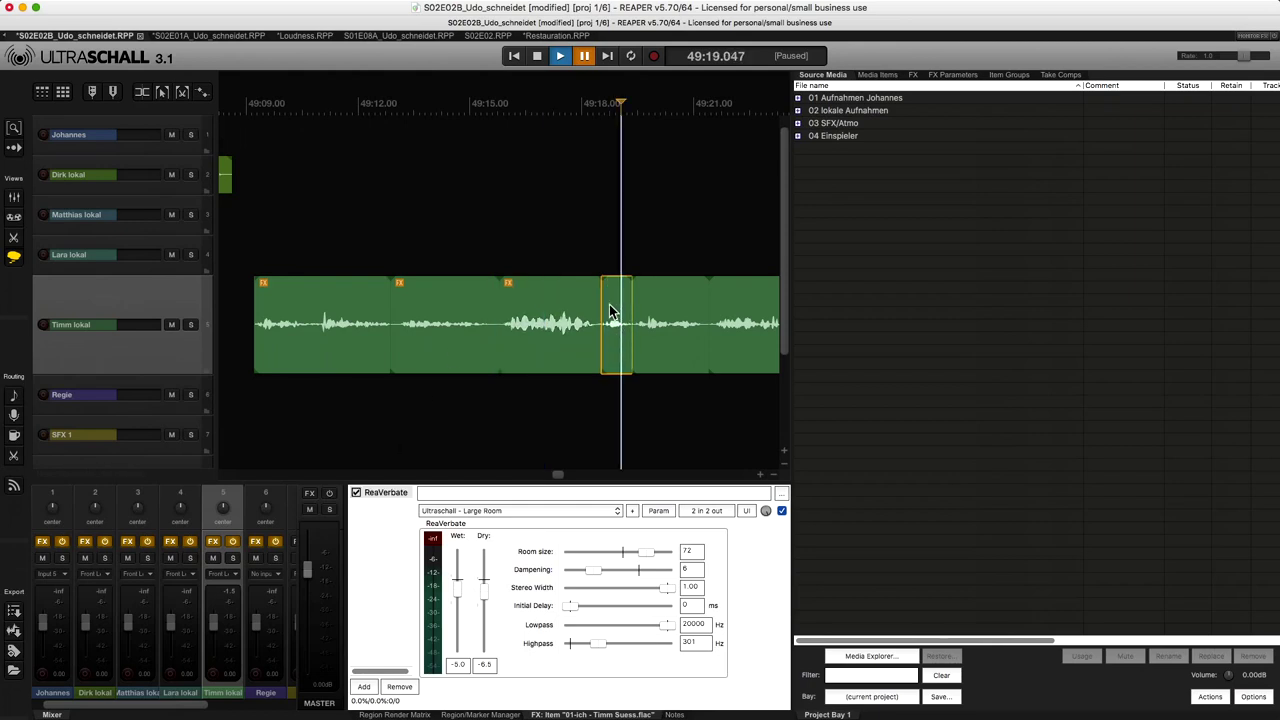
key("shift+e")
key("Escape")
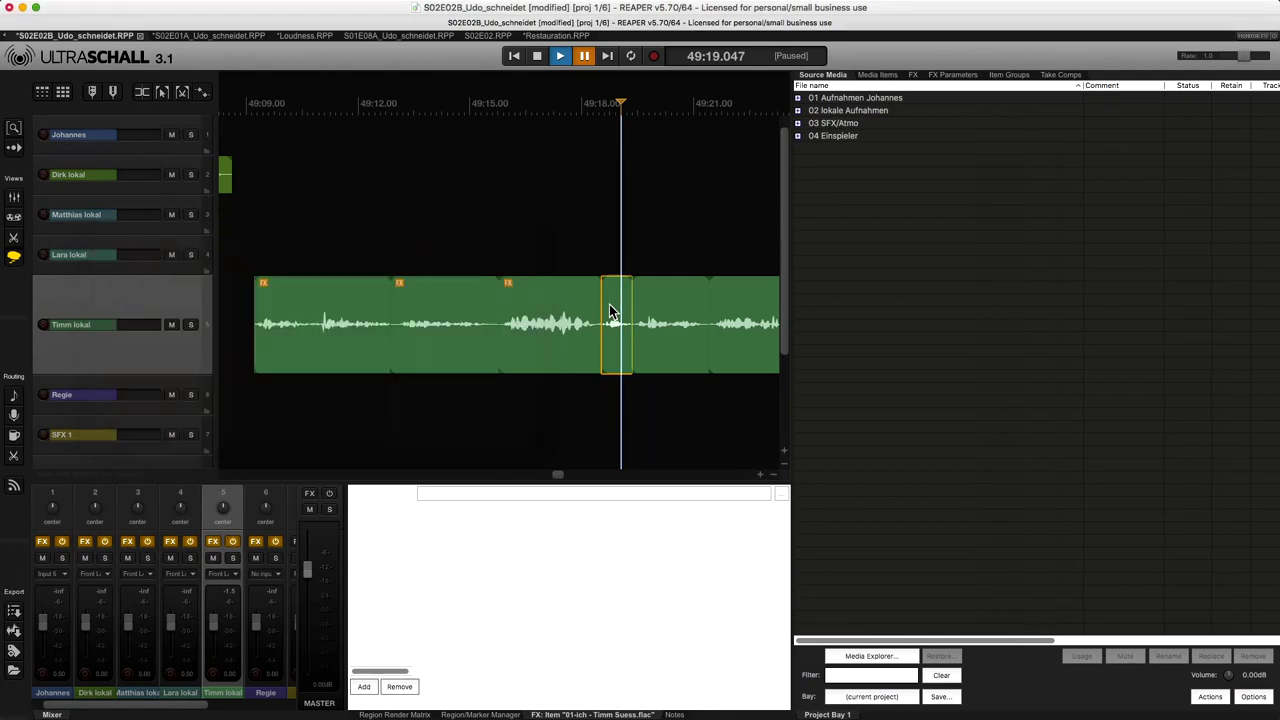
key("ctrl+v")
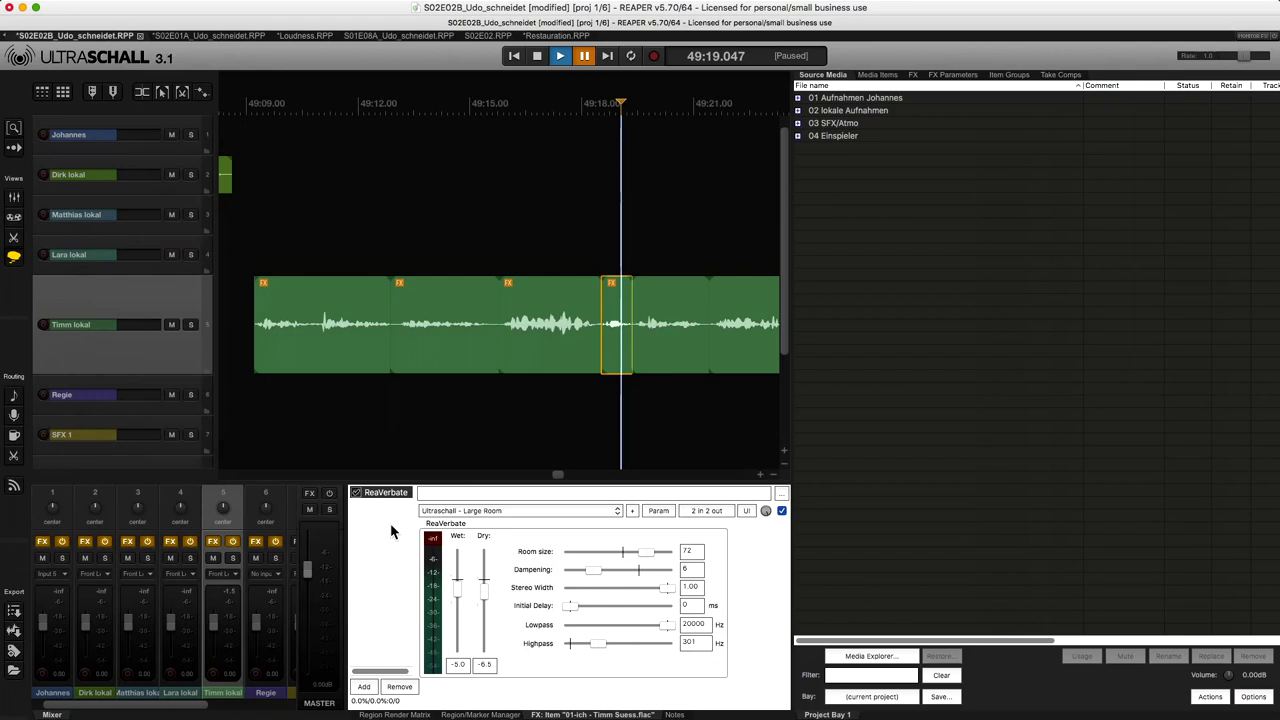
Undo the pasted FX chains and remove ReaVerbate from the clip around 49:17 on track 5.
key("ctrl+Left")
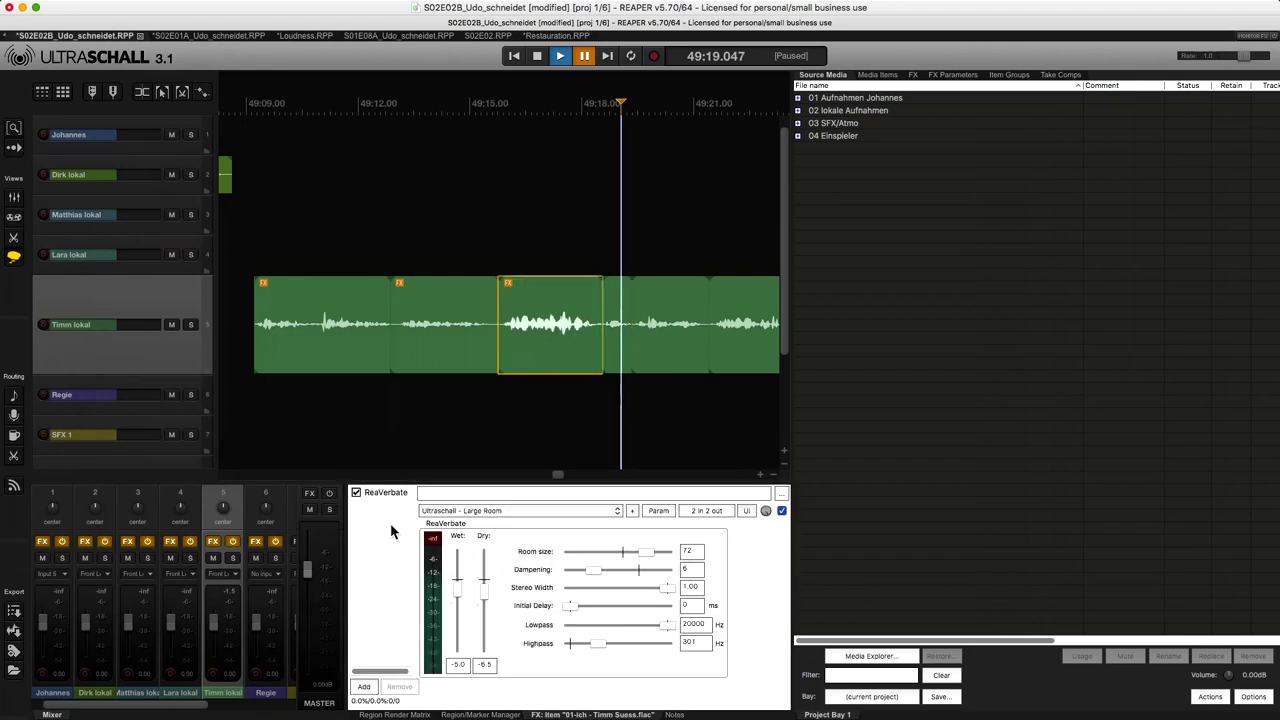
key("ctrl+Left")
key("ctrl+Right")
key("ctrl+Right")
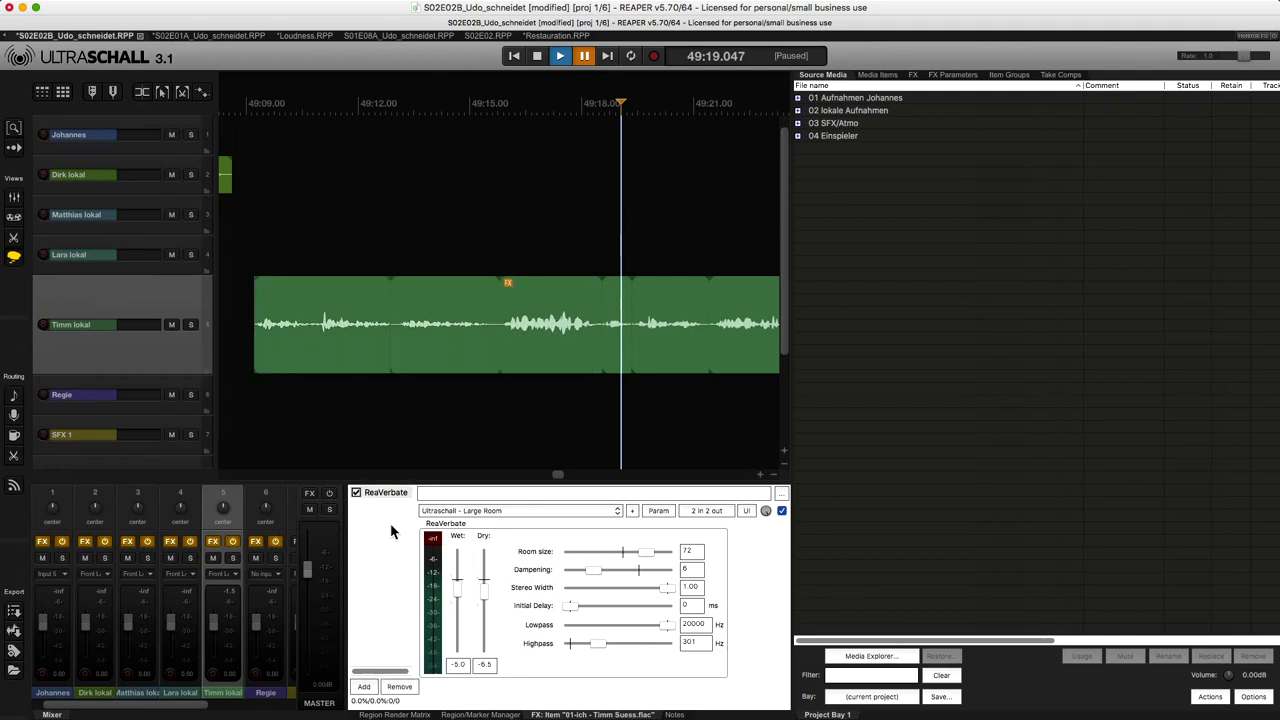
key("Delete")
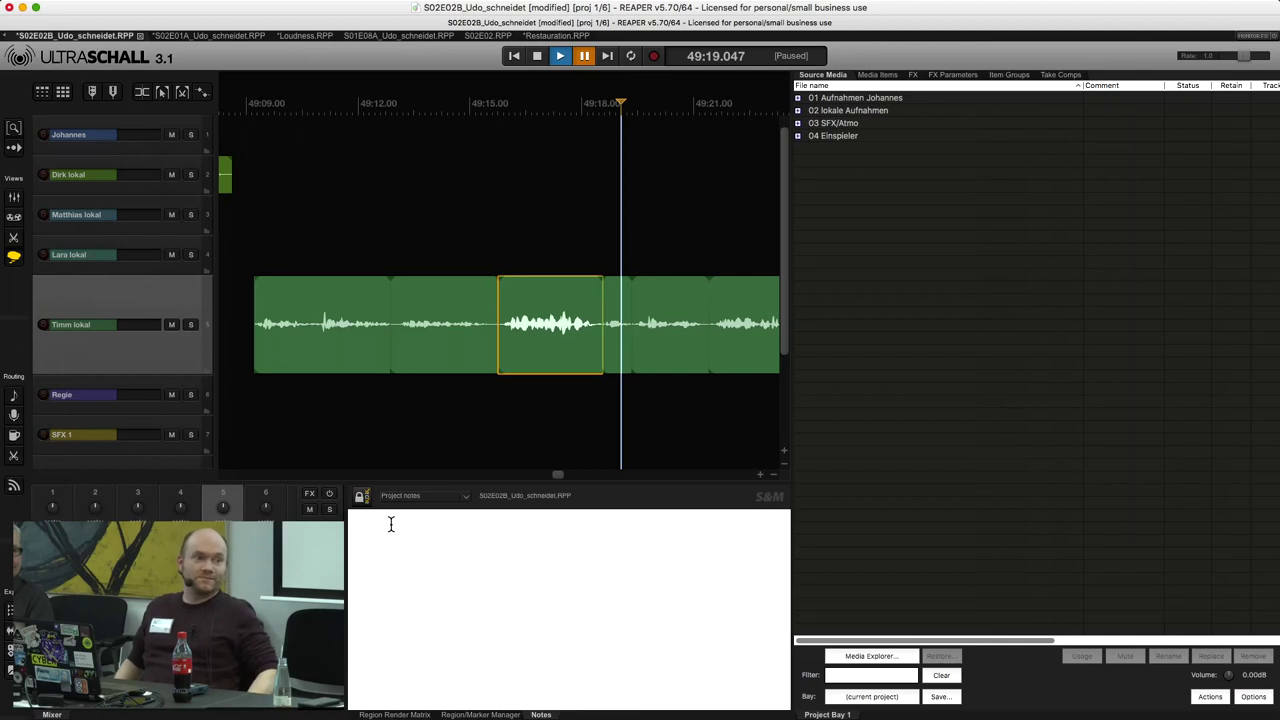
key("minus")
key("minus")
key("minus")
key("minus")
key("minus")
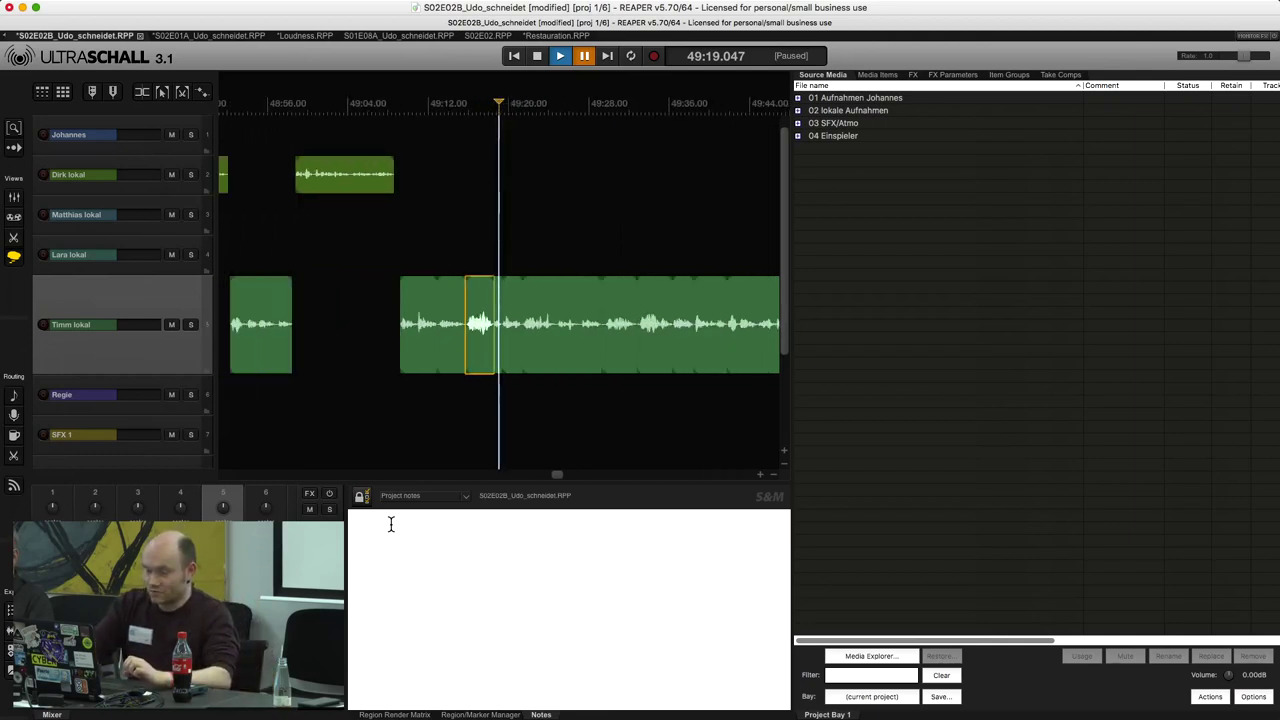
key("minus")
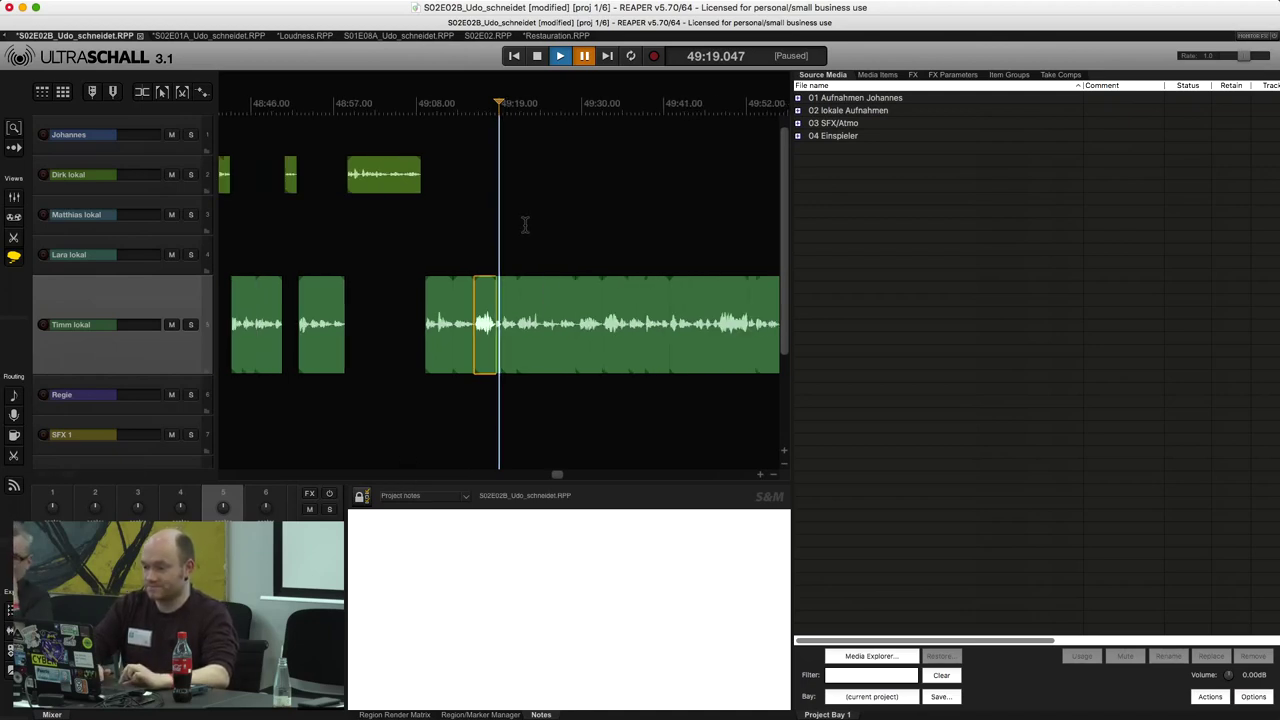
left_click(525, 229)
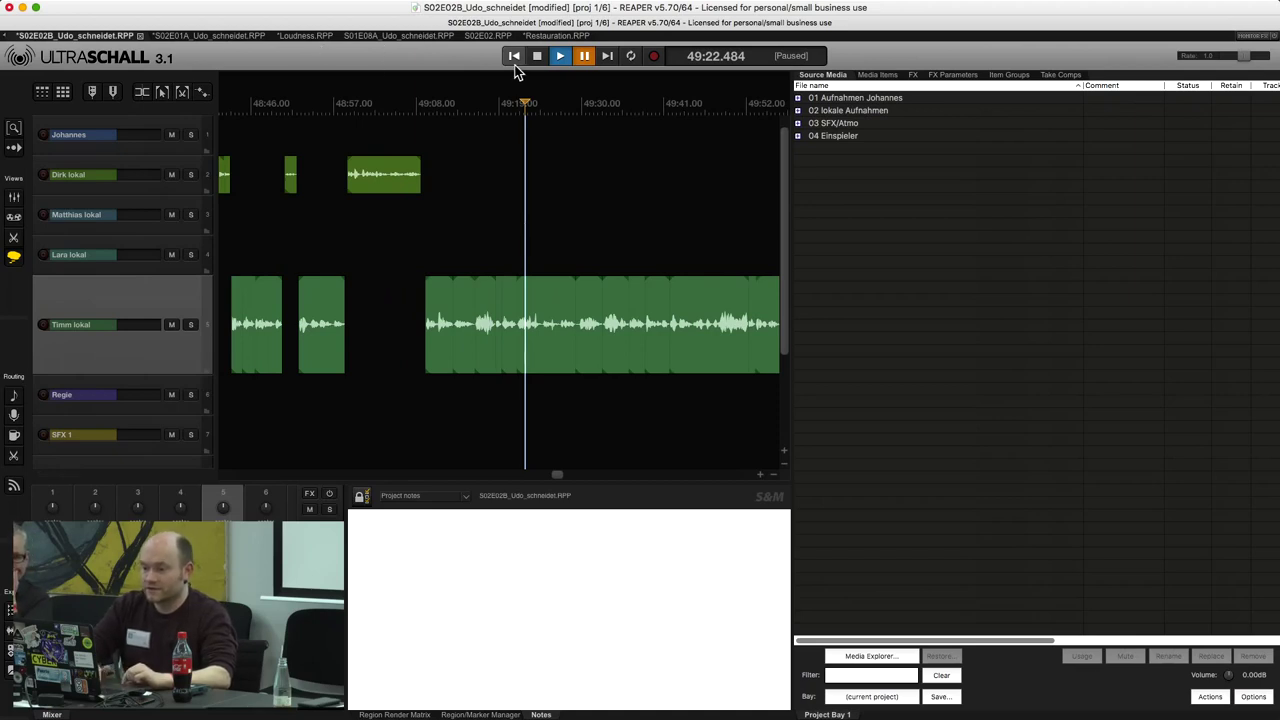
Switch to the Loudness project and listen to its first clip from just before its start, pausing just past its end.
left_click(296, 36)
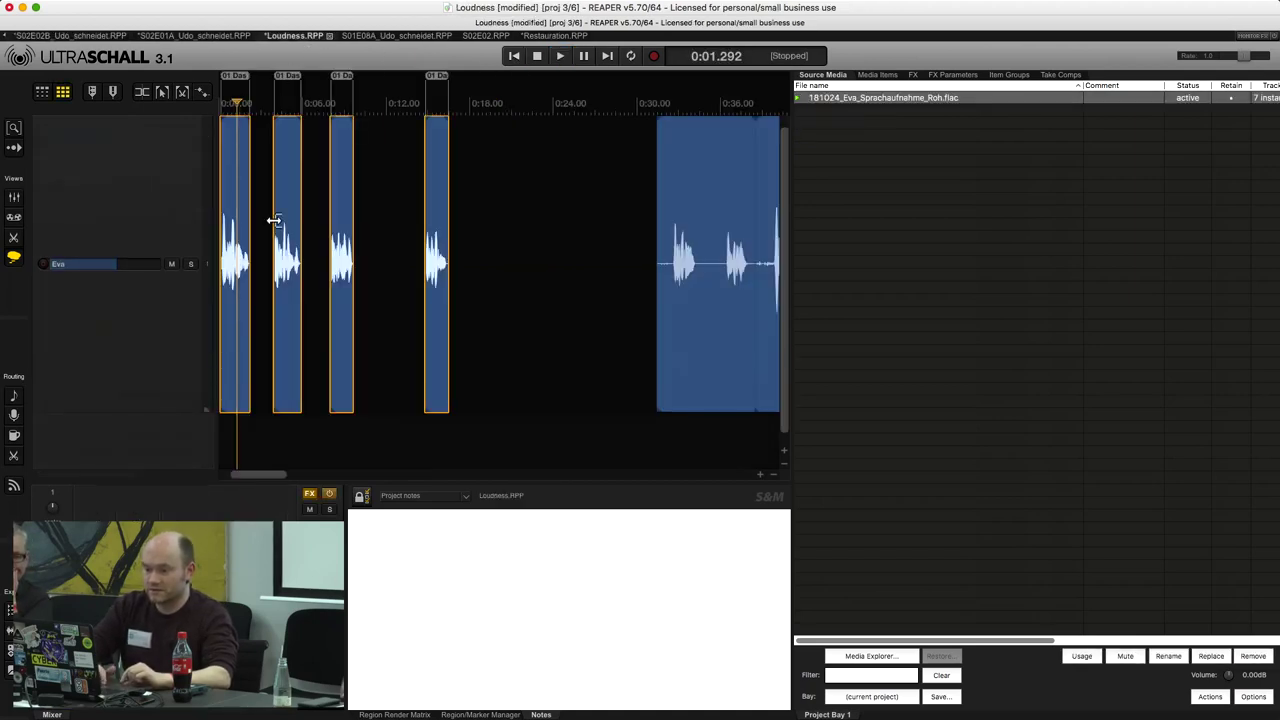
scroll(274, 220, "up", 10)
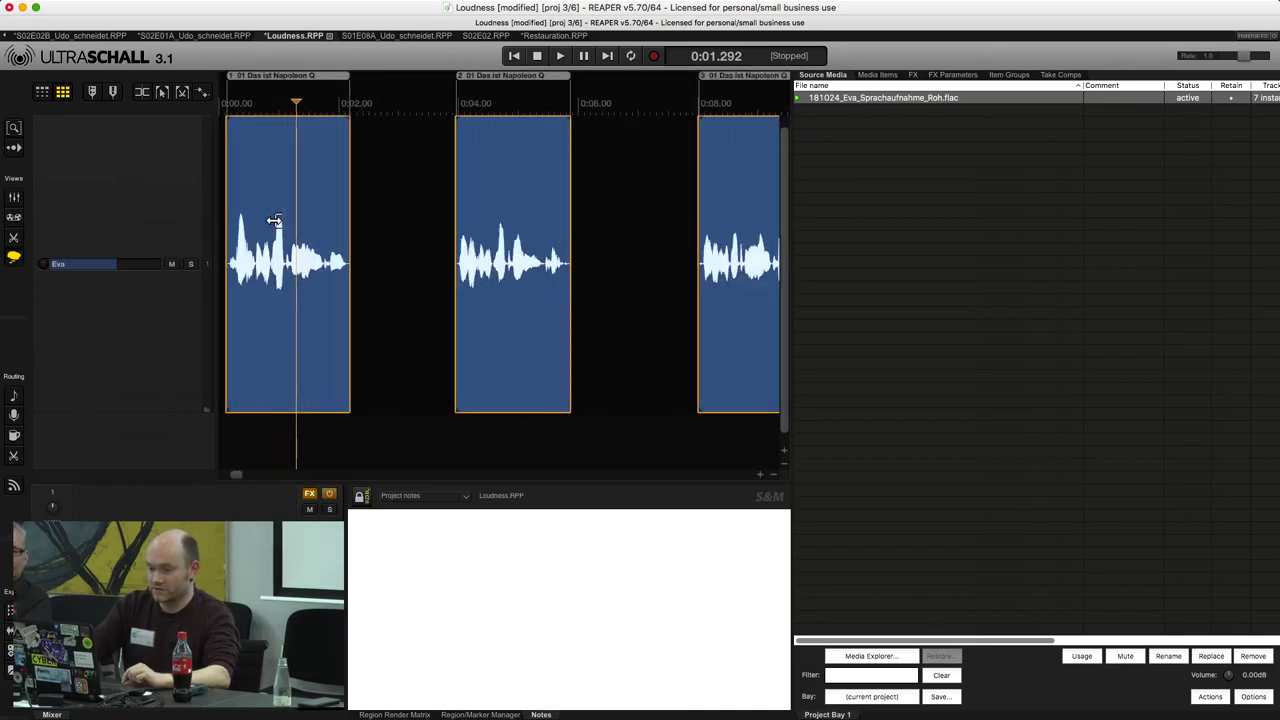
scroll(274, 220, "up", 5)
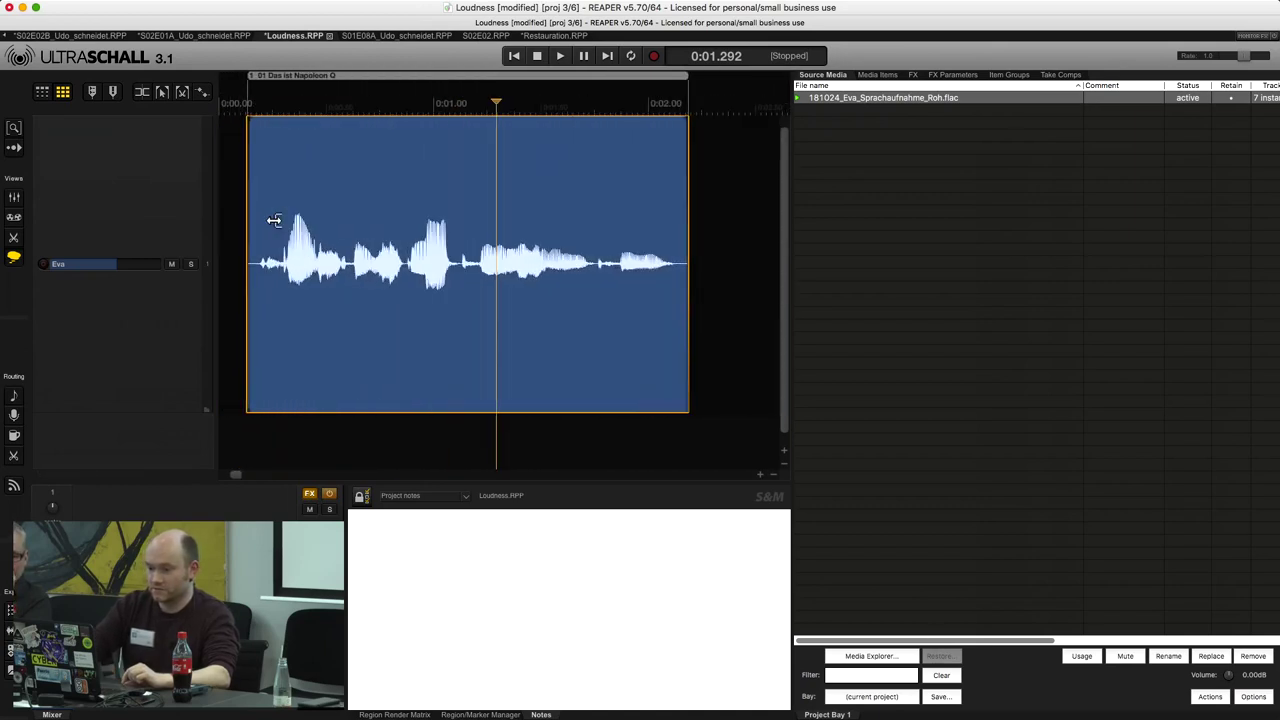
left_click(239, 290)
key("space")
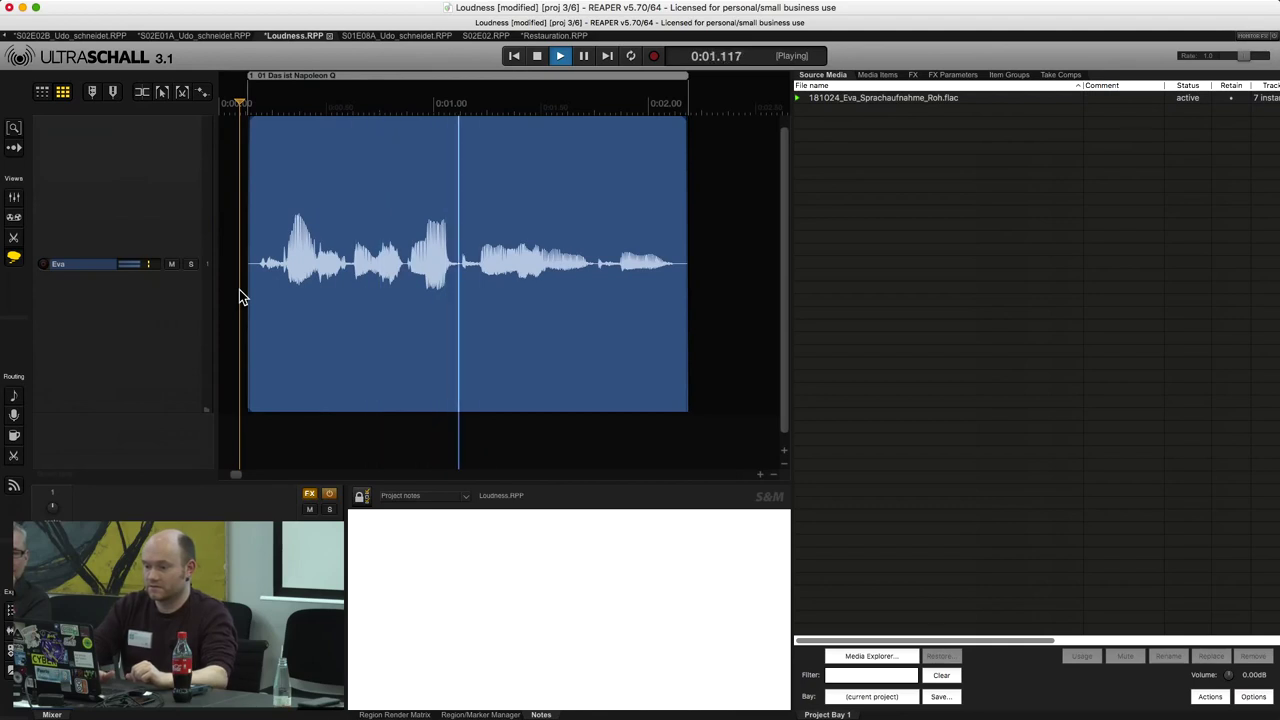
key("space")
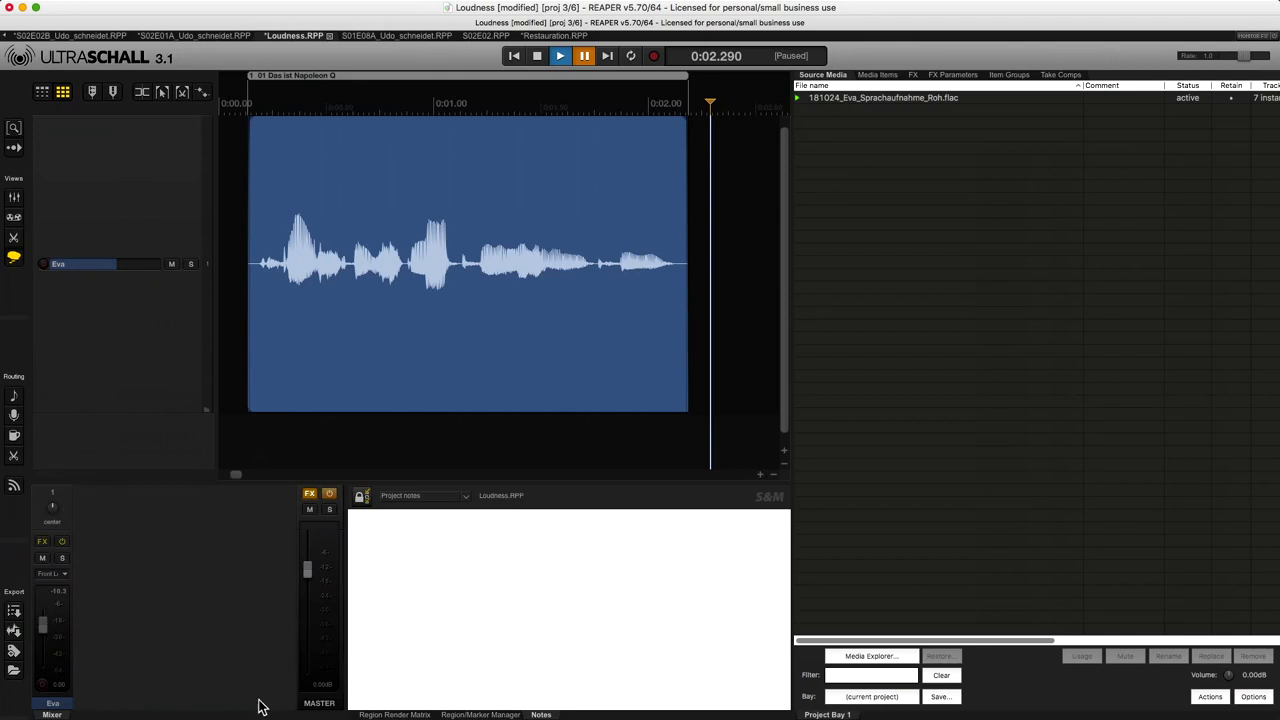
Select track 1 in the Loudness project and open its FX chain.
left_click(184, 385)
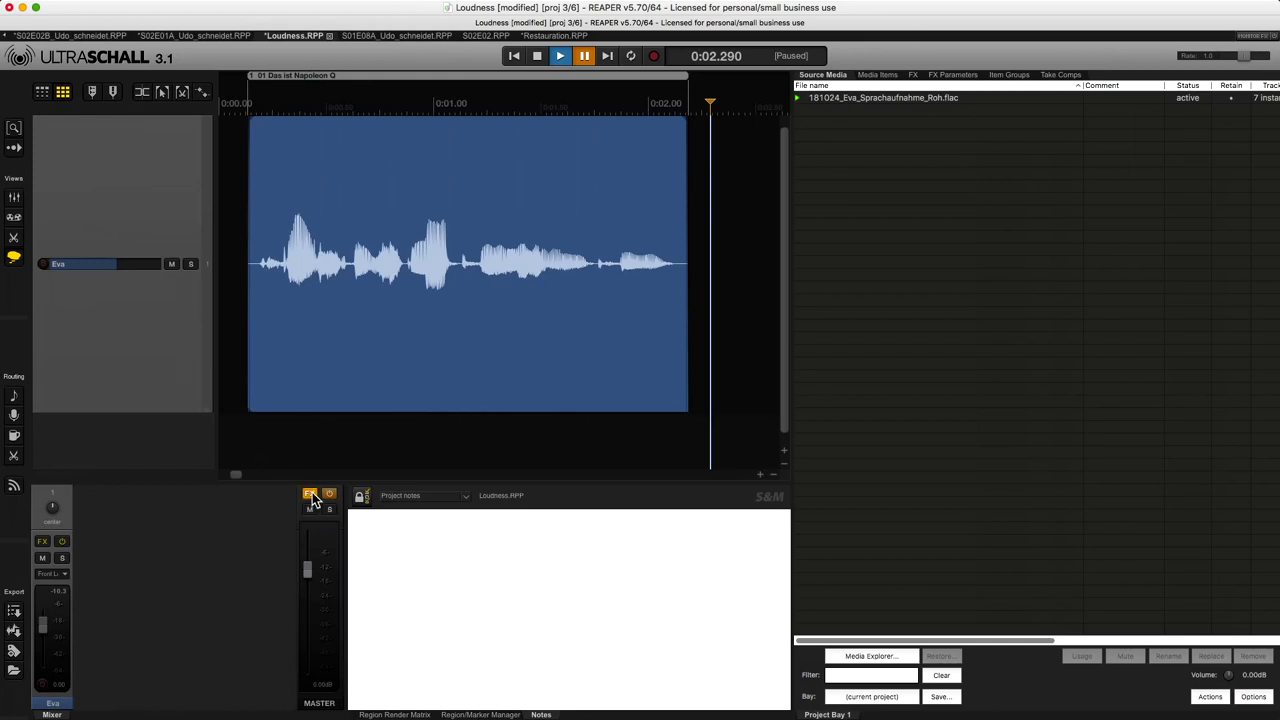
left_click(42, 541)
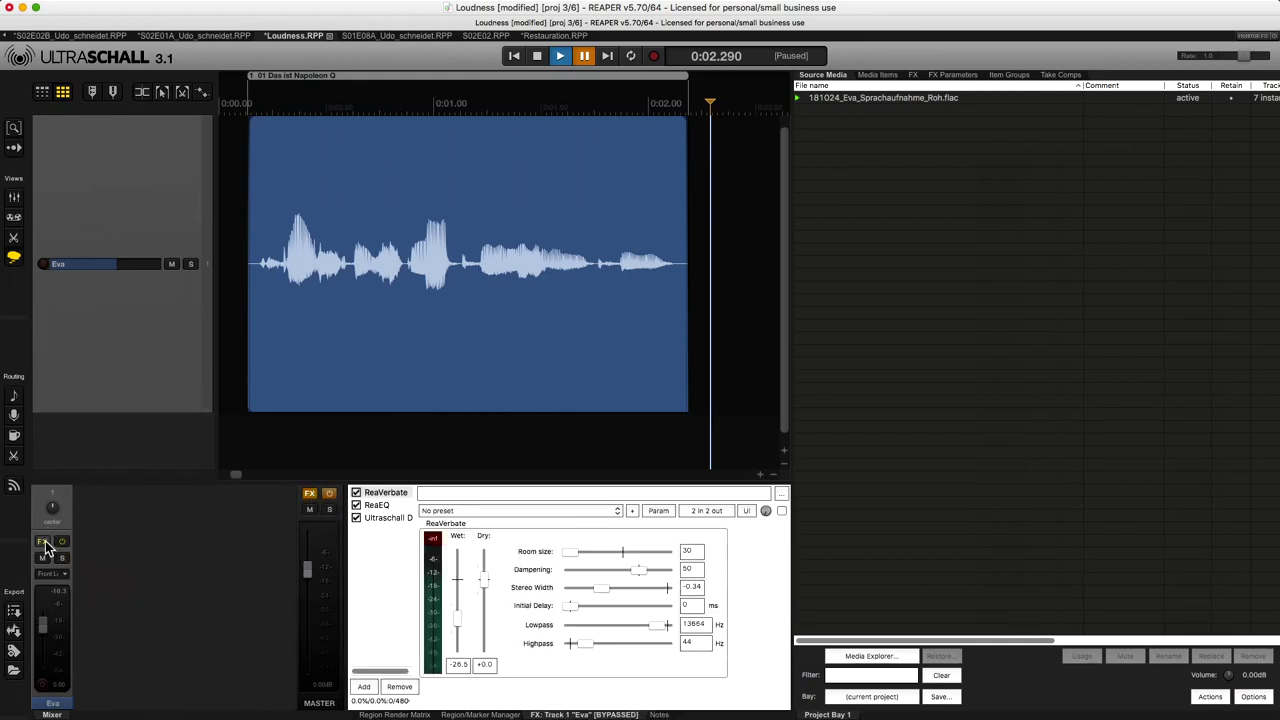
Remove ReaVerbate, ReaEQ and Ultraschall Dynamics from track 1's FX chain.
left_click(370, 580)
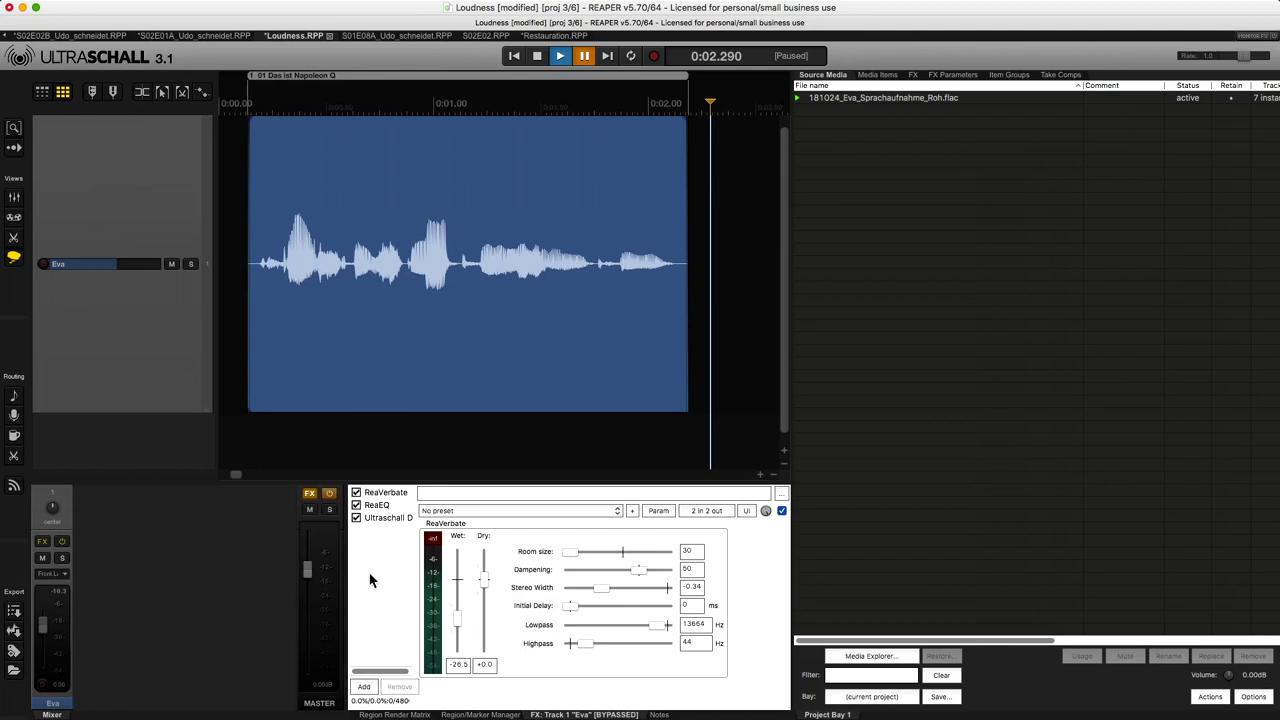
left_click(378, 495)
key("Insert")
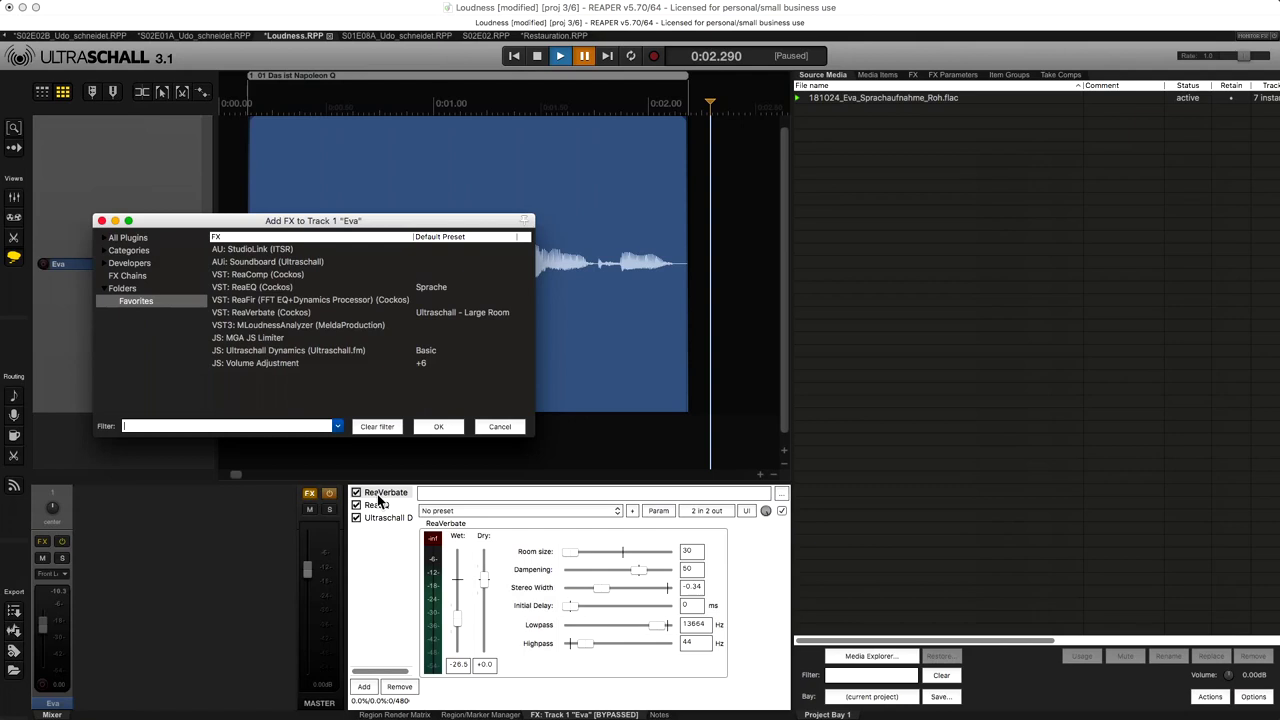
key("Escape")
key("Delete")
key("Delete")
key("Delete")
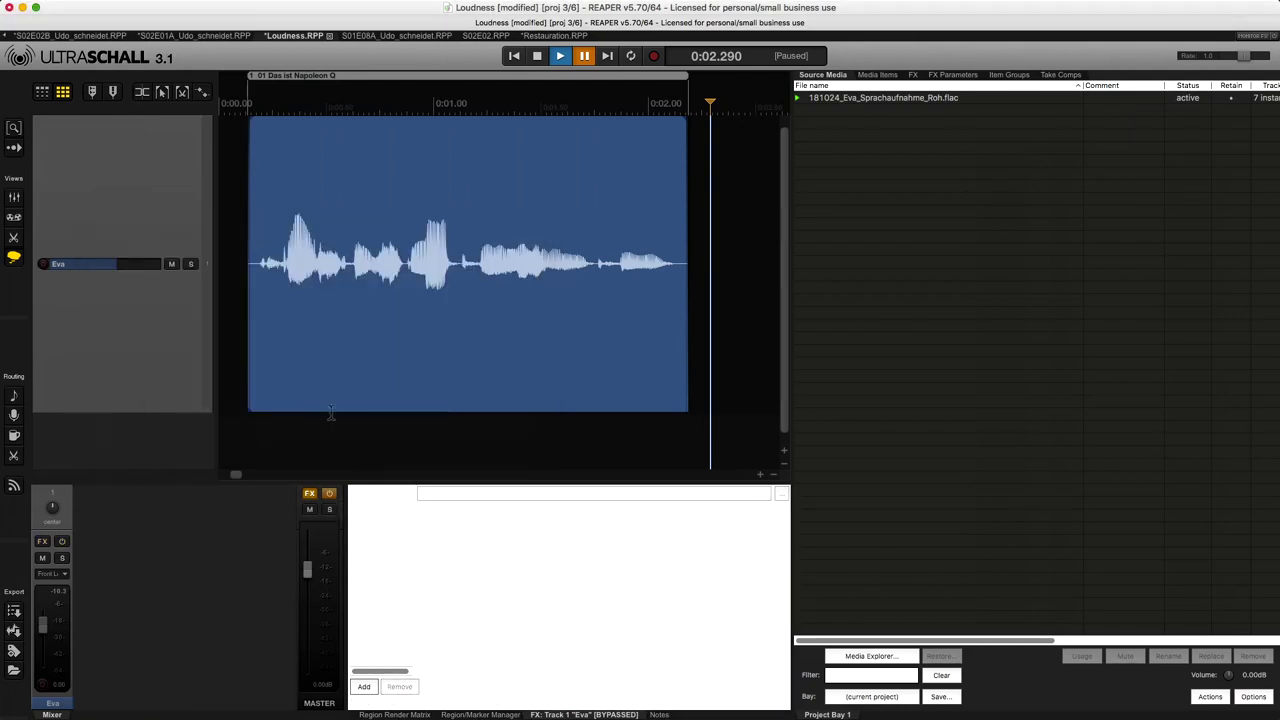
Listen to the first clip without effects from its start to its end, and return the playhead to the clip's start.
left_click(247, 428)
key("space")
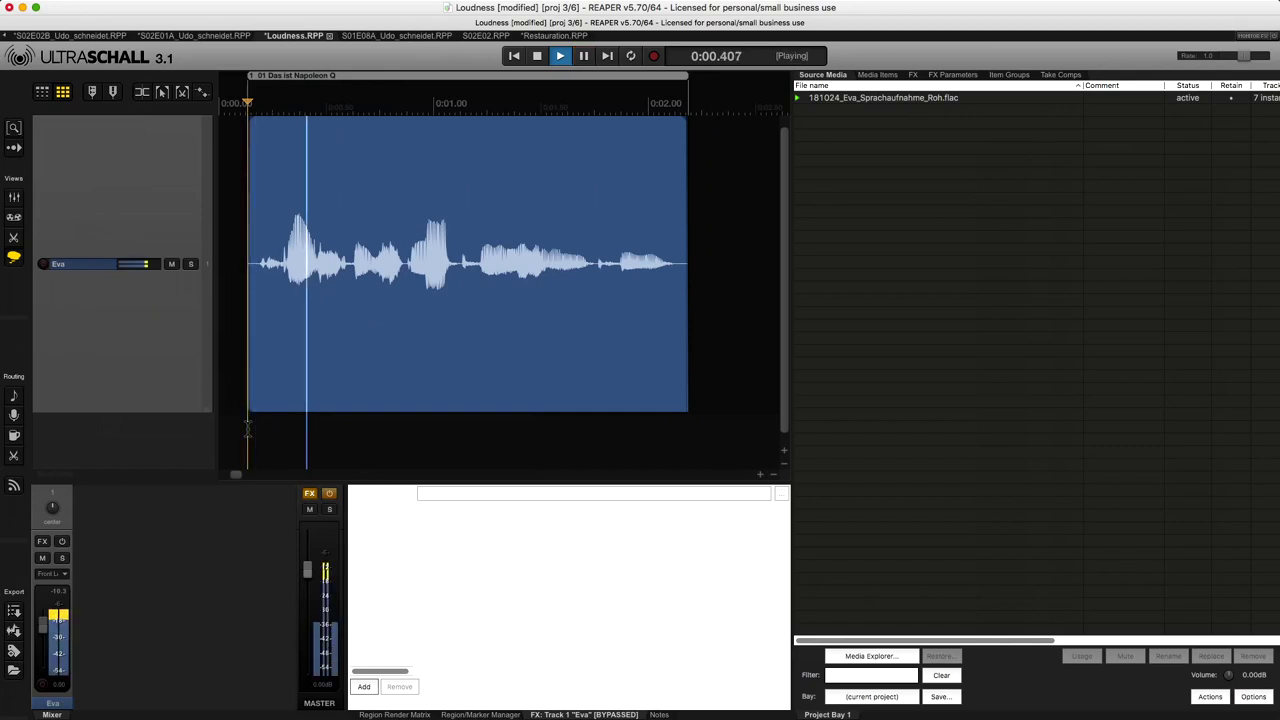
key("space")
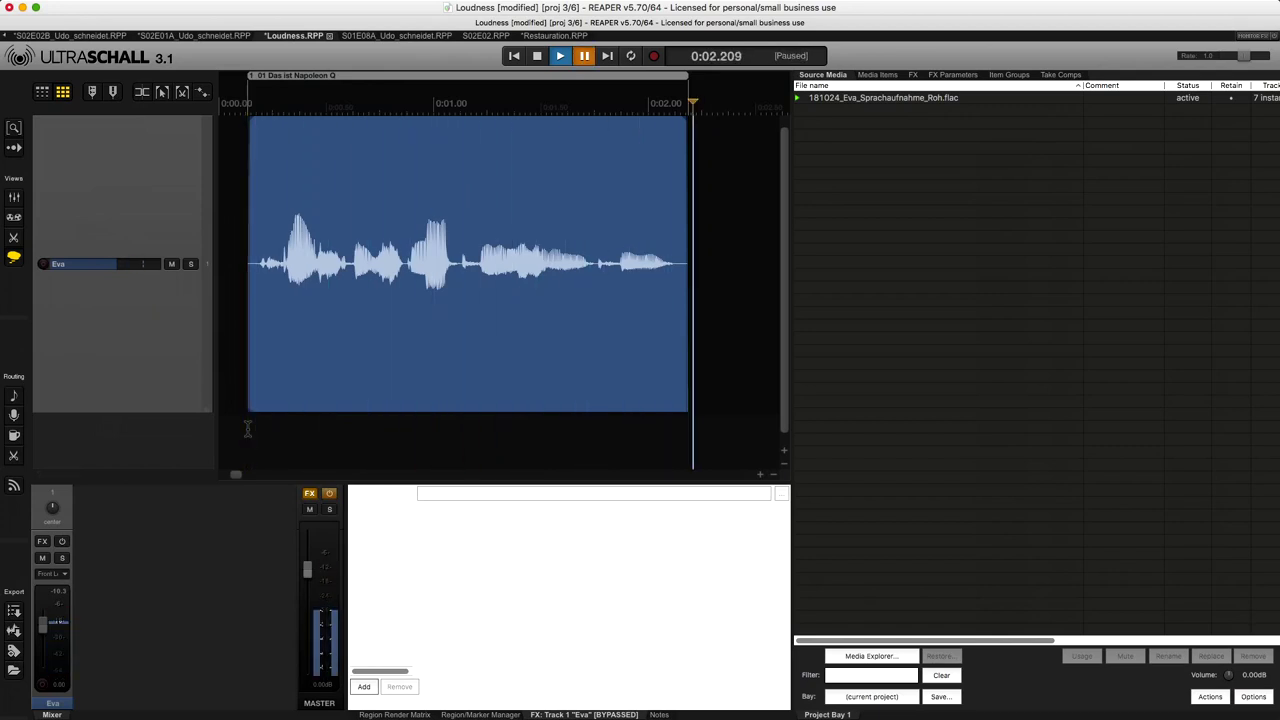
left_click(244, 440)
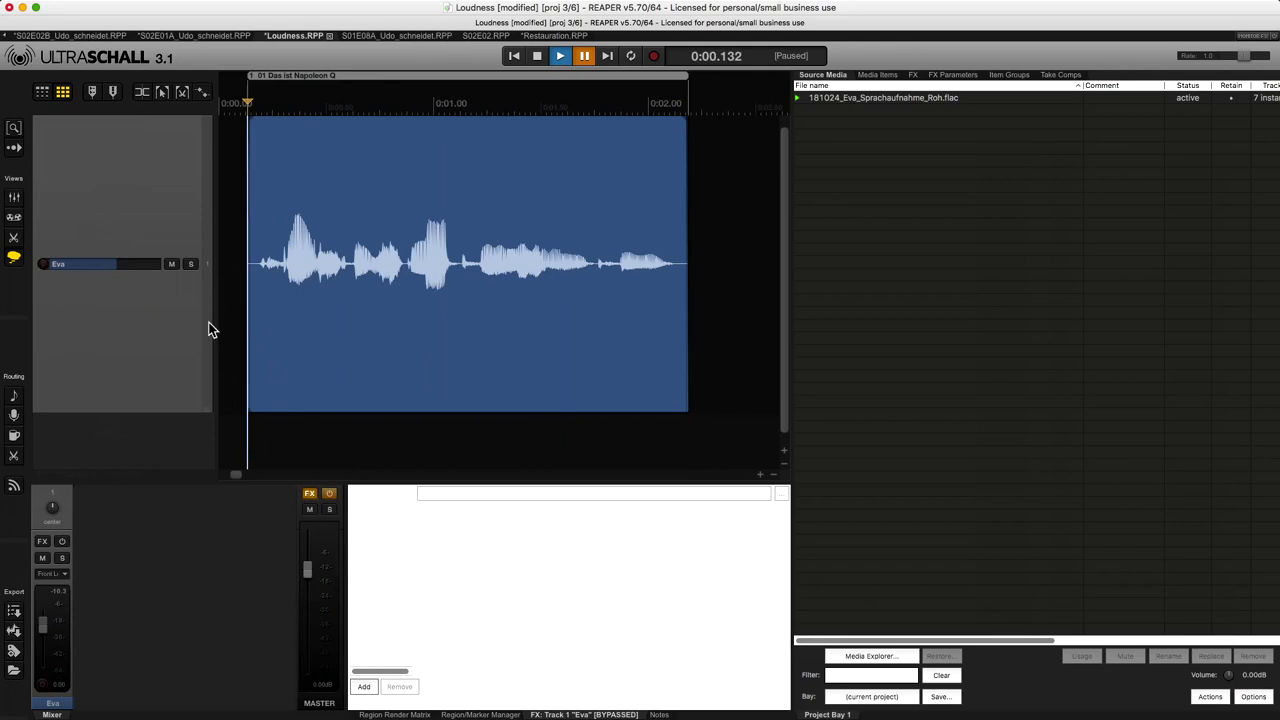
Load the saved FX chain "eva" onto track 1.
right_click(45, 543)
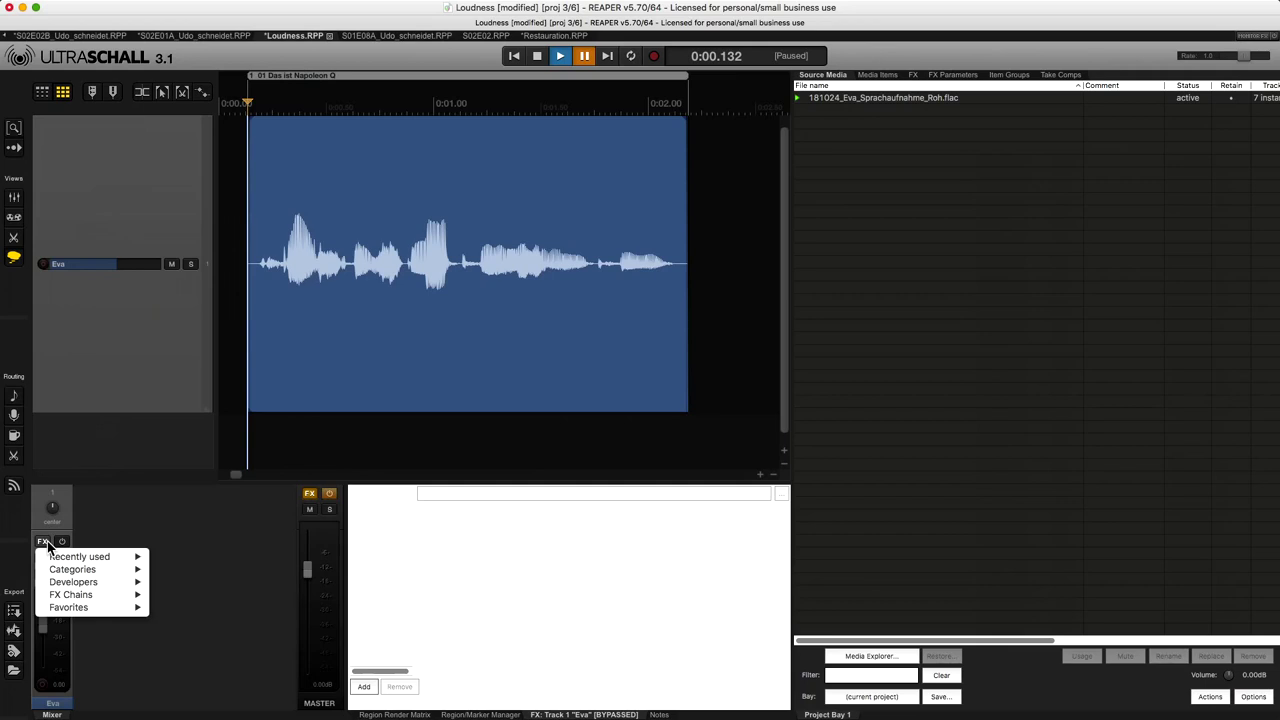
mouse_move(87, 608)
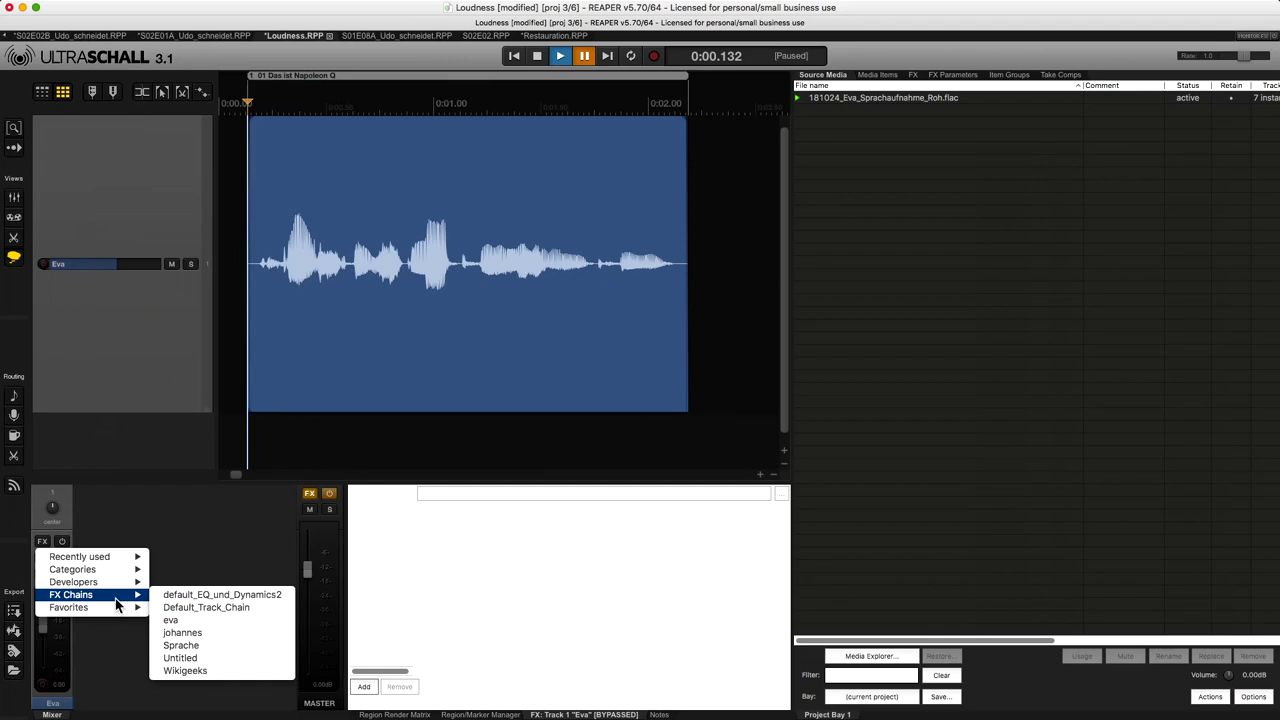
left_click(177, 622)
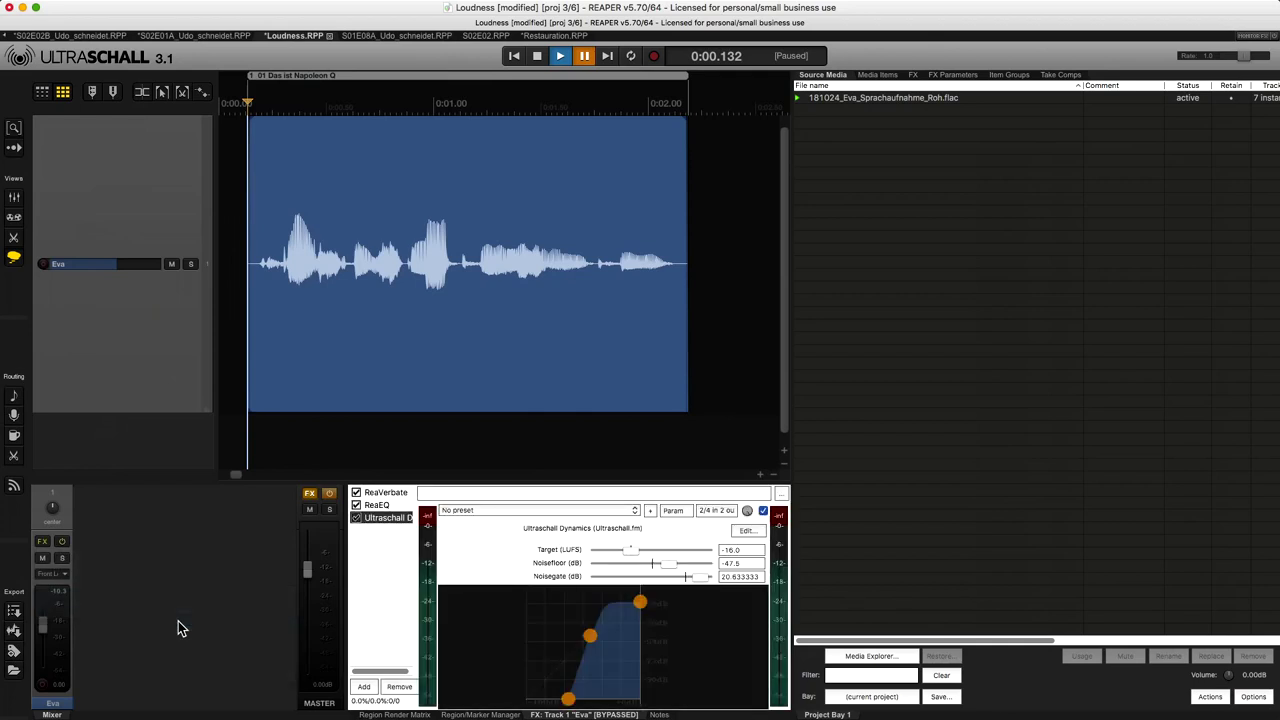
Bypass ReaEQ and Ultraschall Dynamics on track 1, and listen to the clip with only ReaVerbate active.
left_click(381, 493)
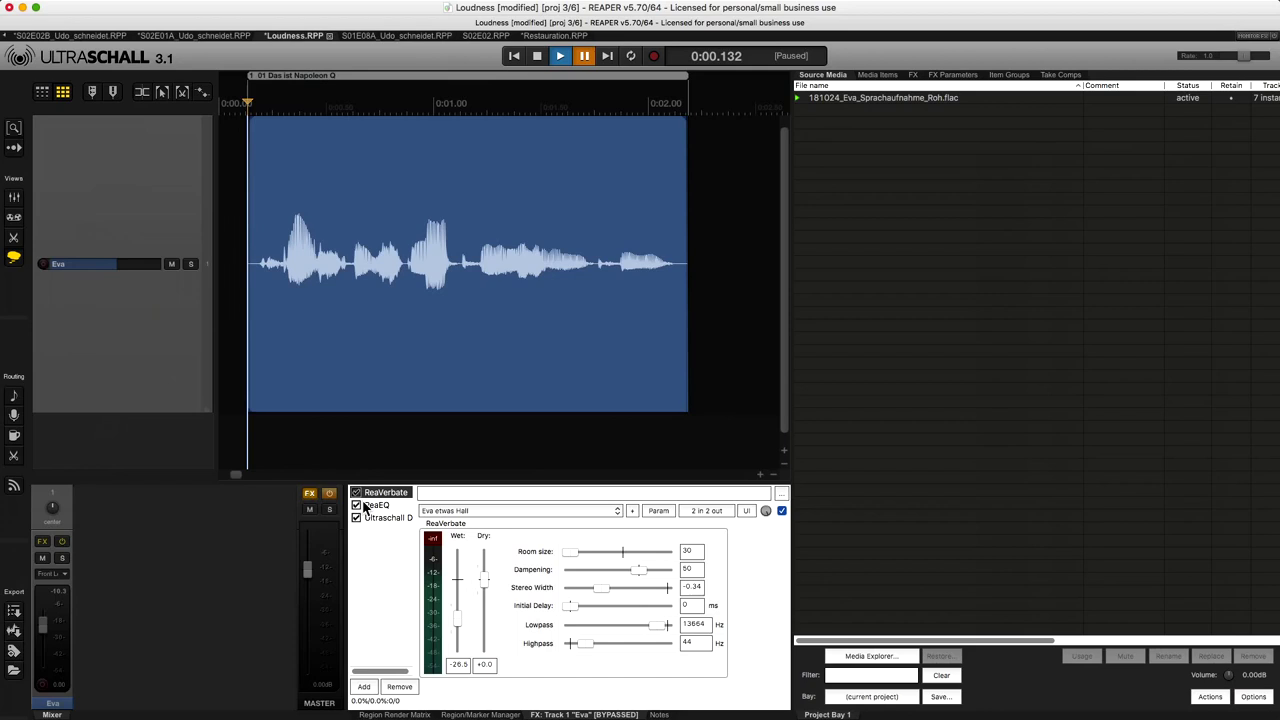
left_click(356, 505)
left_click(356, 517)
left_click(257, 447)
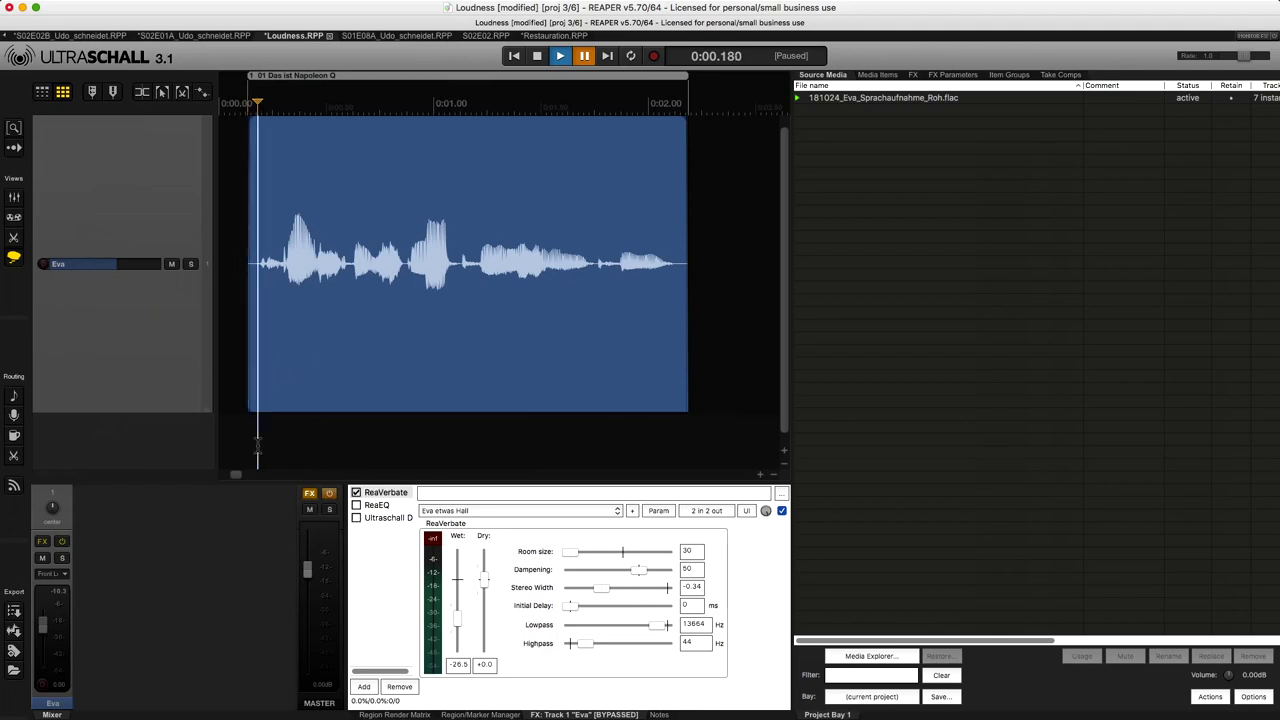
key("space")
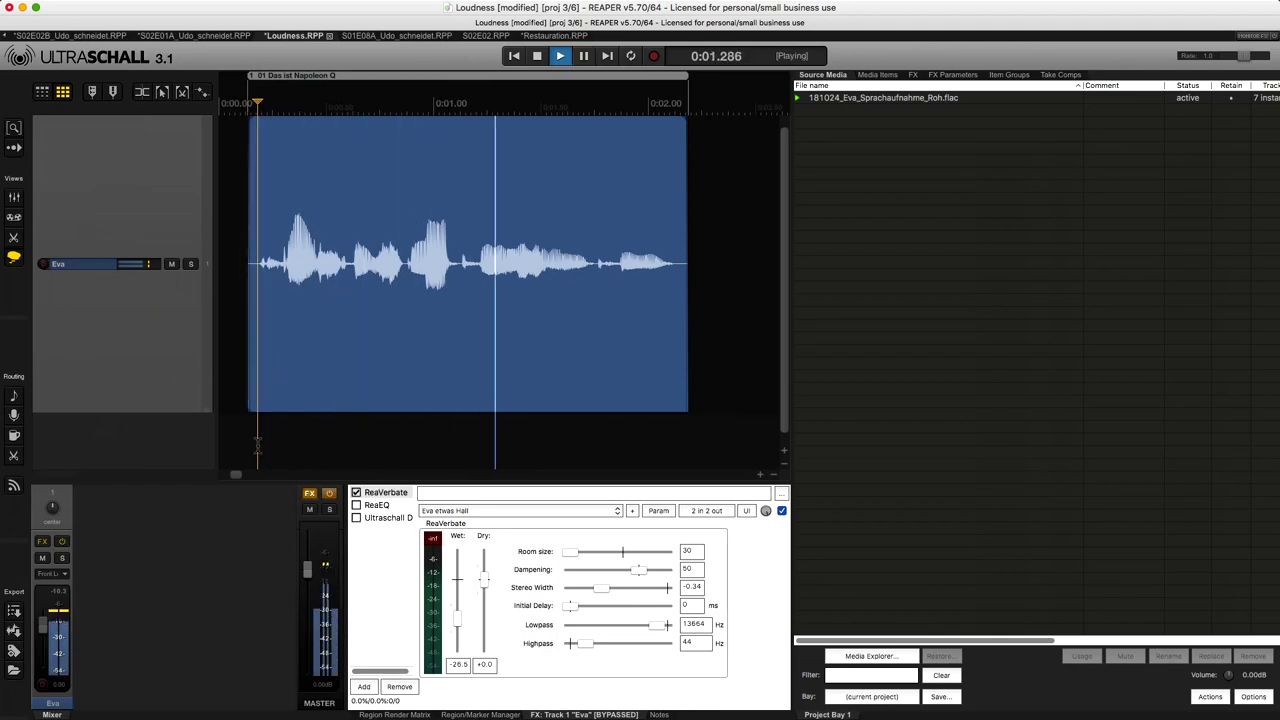
key("space")
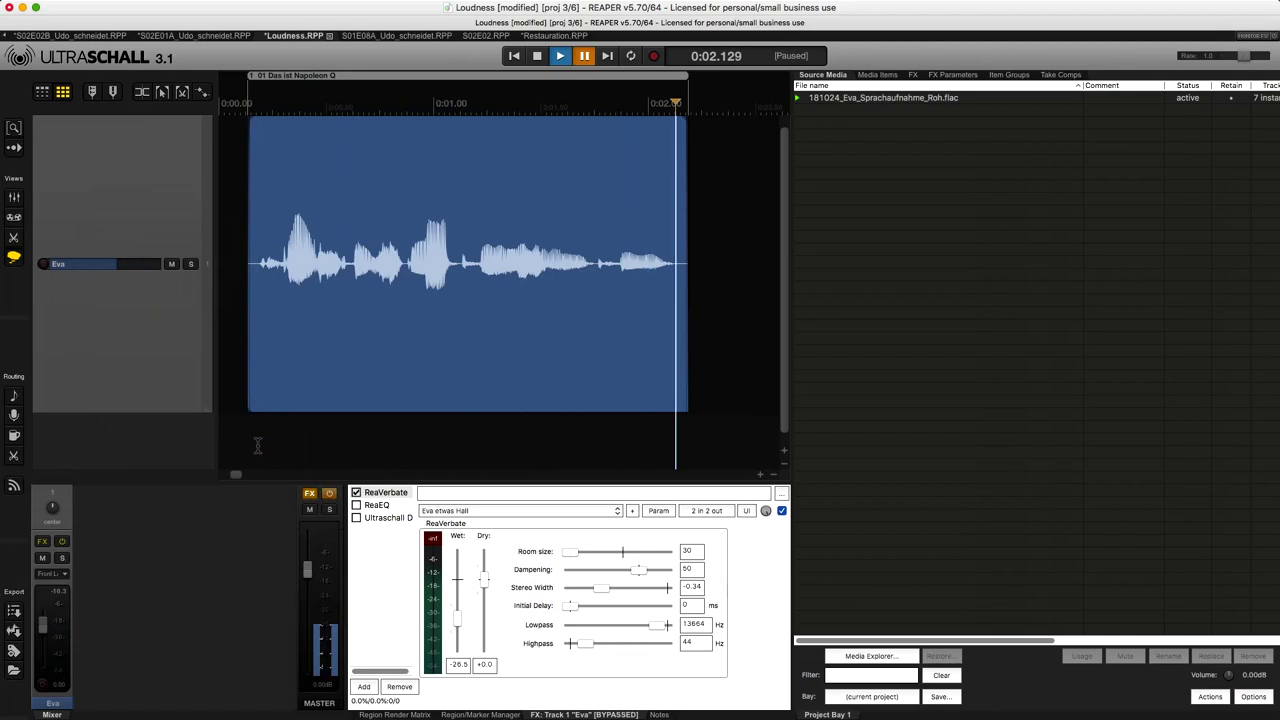
Bypass ReaVerbate as well and listen to the clip again from near its start for comparison.
left_click(356, 492)
left_click(265, 437)
key("space")
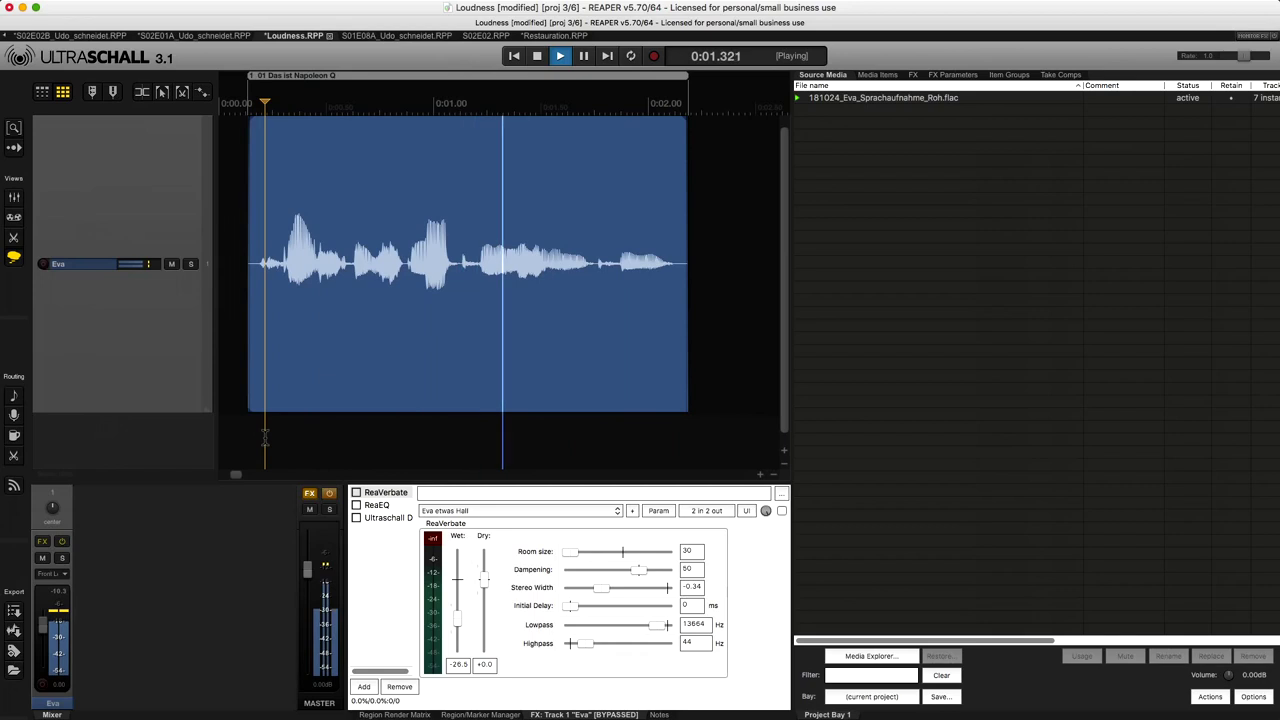
key("space")
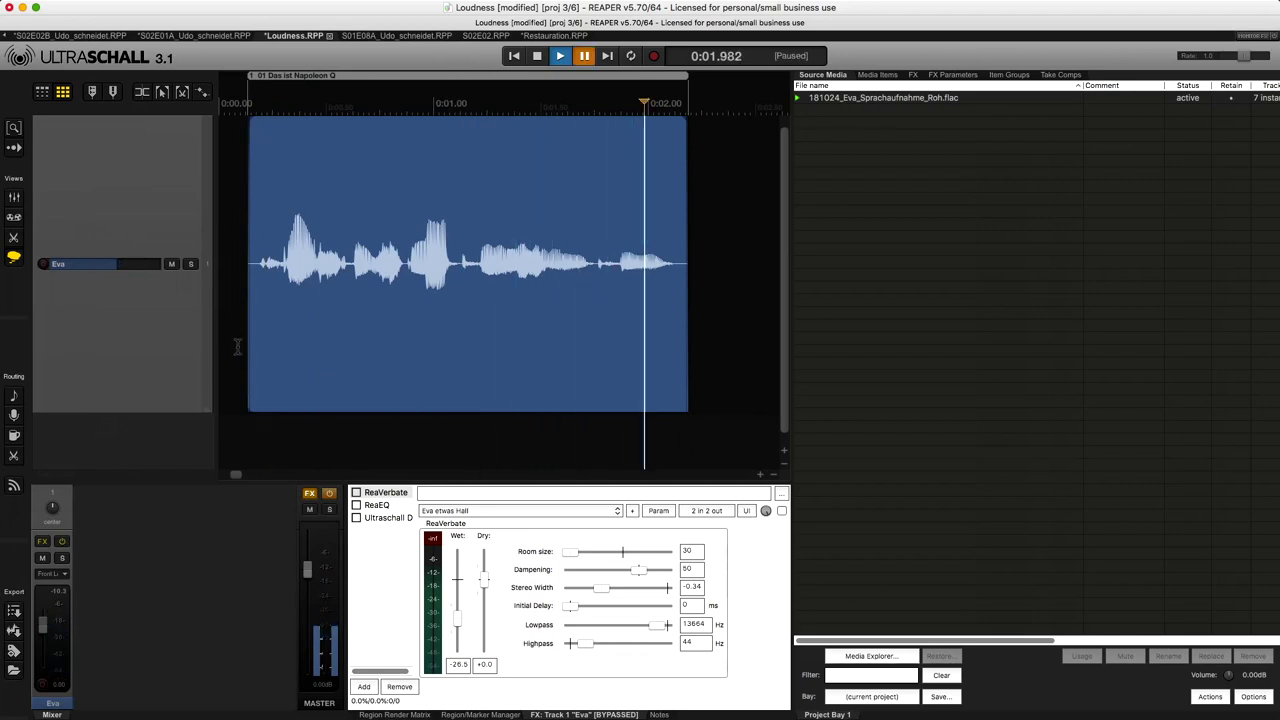
Re-enable ReaVerbate and ReaEQ on track 1, and open ReaEQ in an enlarged floating window.
left_click(356, 492)
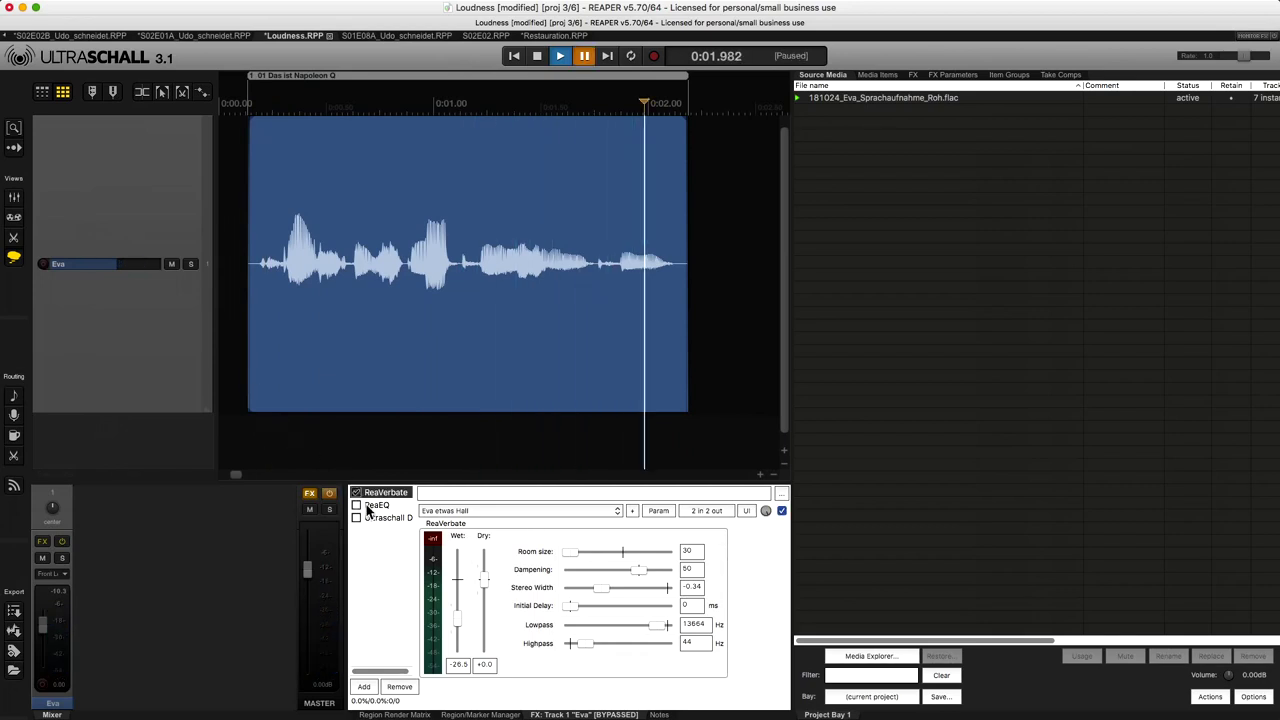
left_click(362, 506)
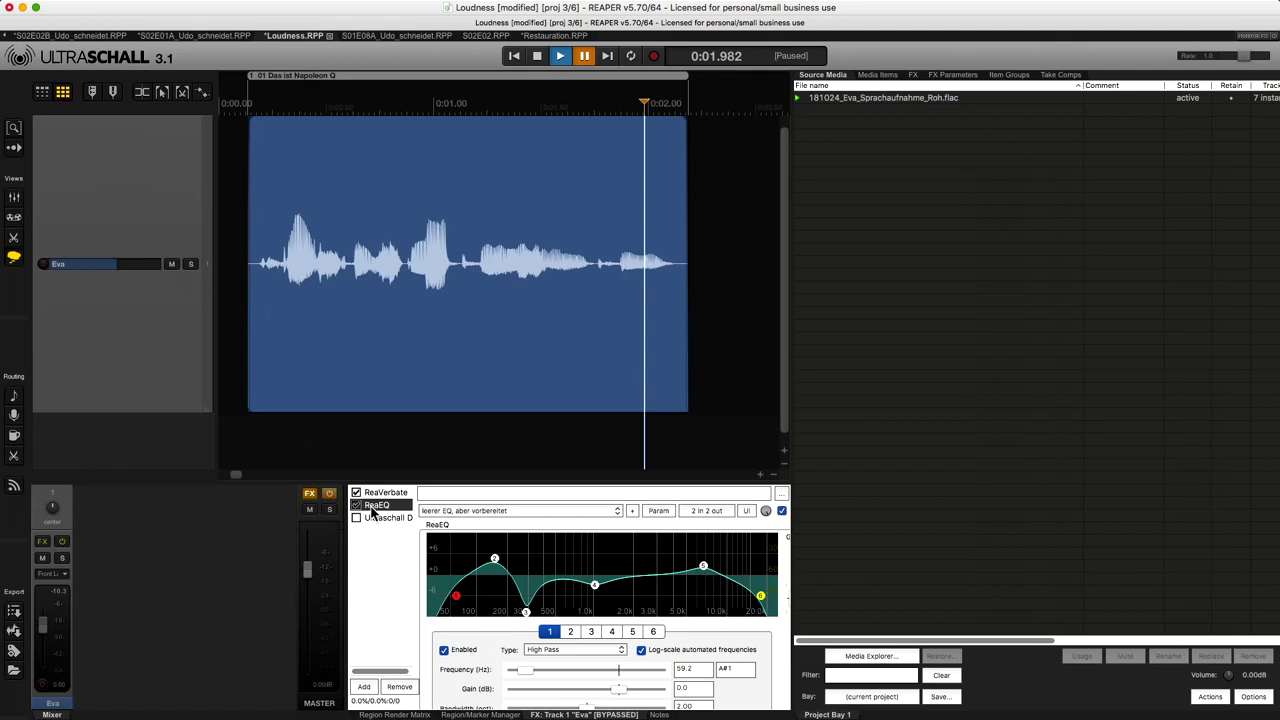
double_click(376, 508)
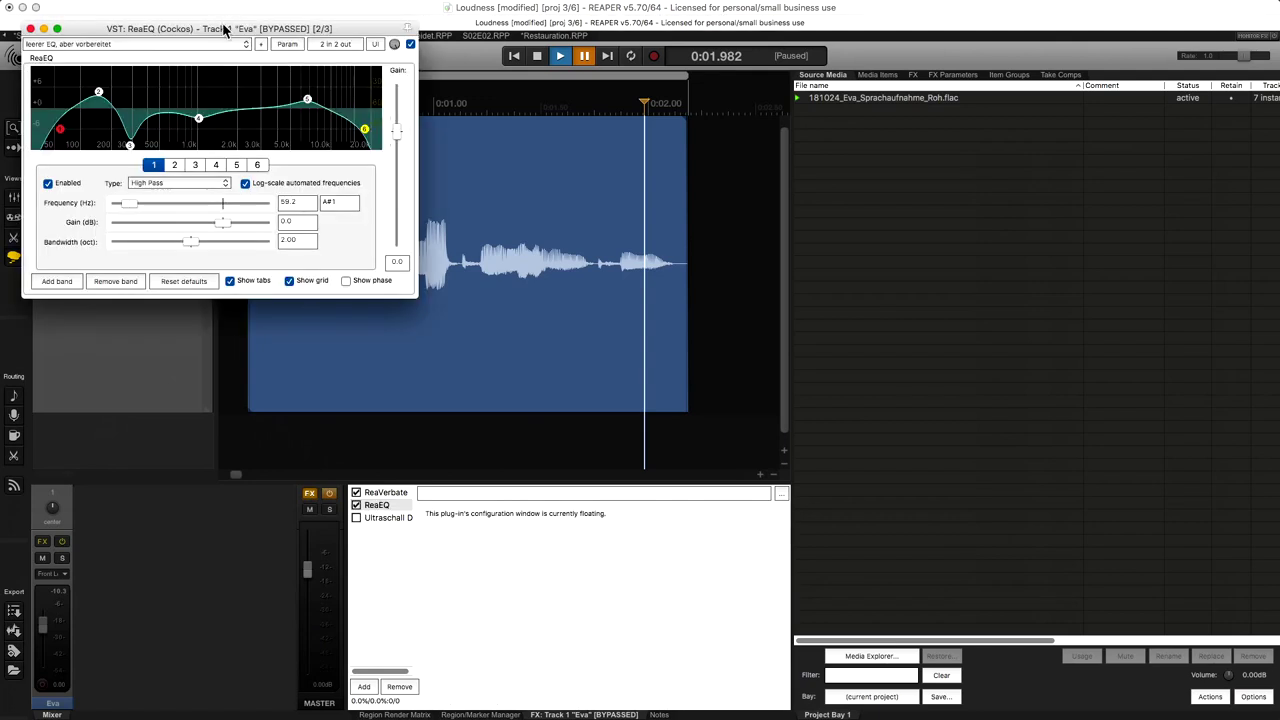
left_click_drag(222, 28, 377, 155)
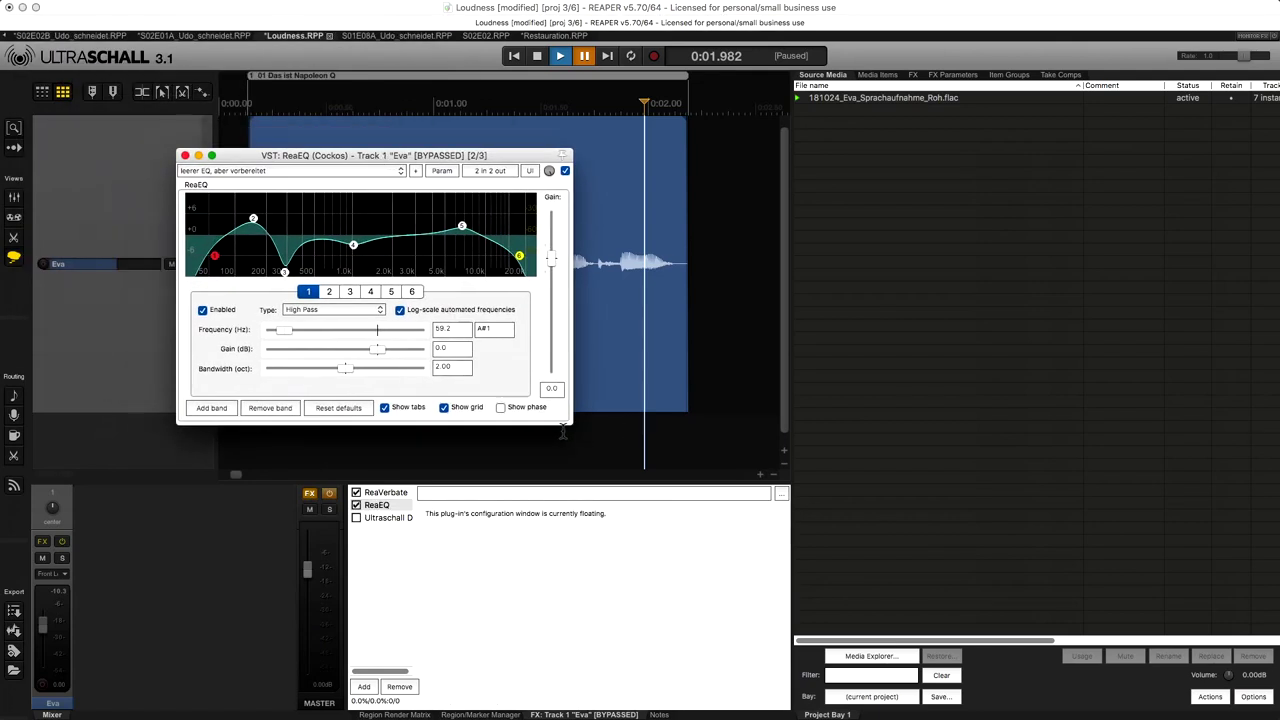
left_click_drag(569, 423, 917, 679)
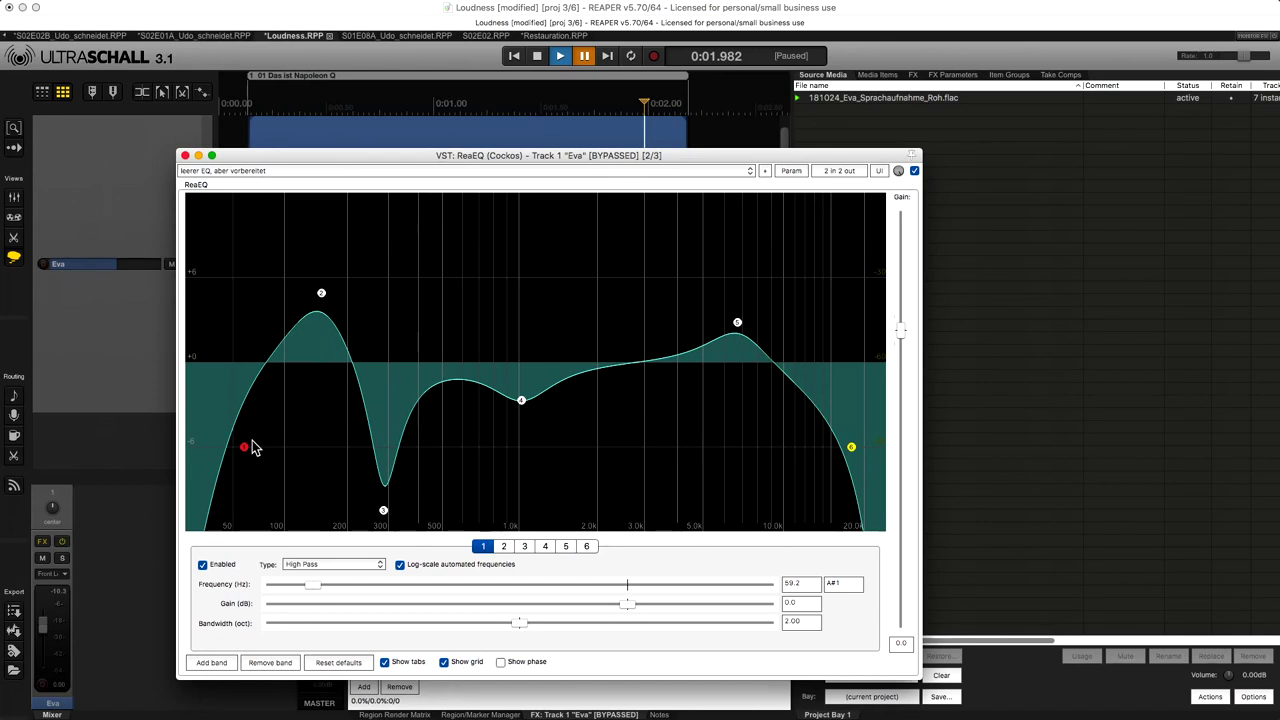
Examine the high-pass band 1 and the settings of bands 4, 5 and 3 on the ReaEQ curve.
mouse_move(247, 448)
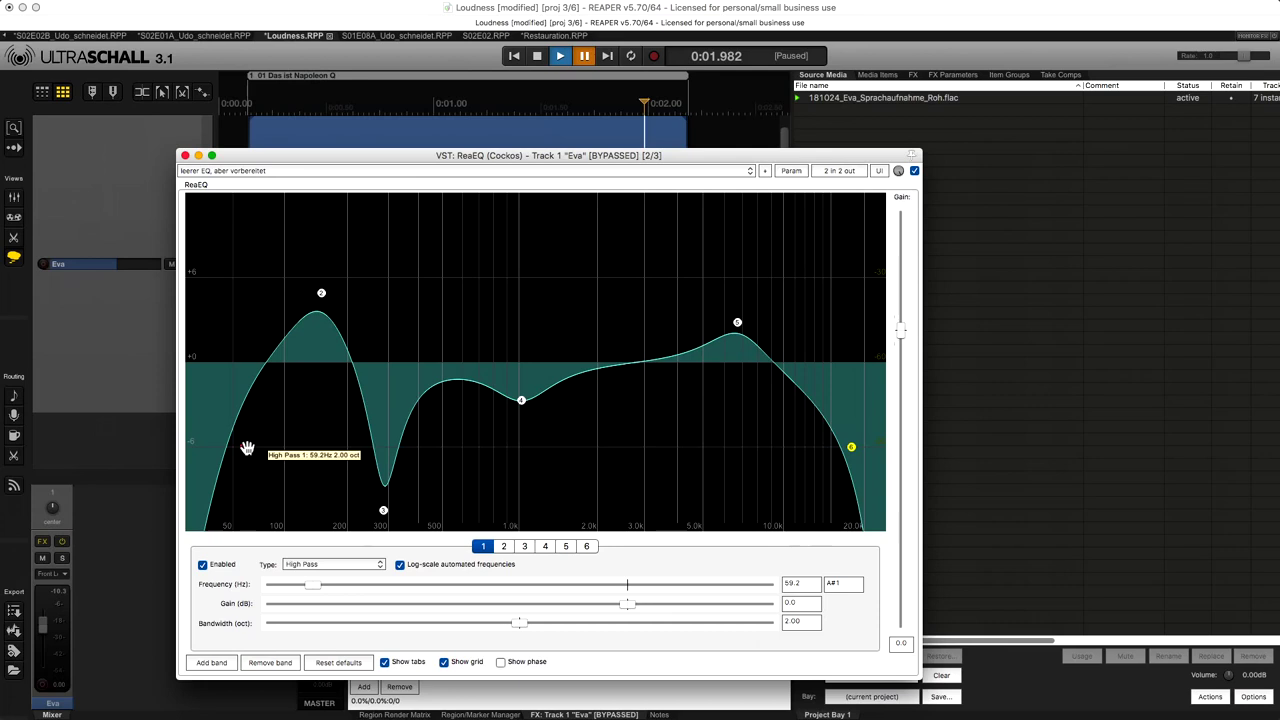
left_click(521, 400)
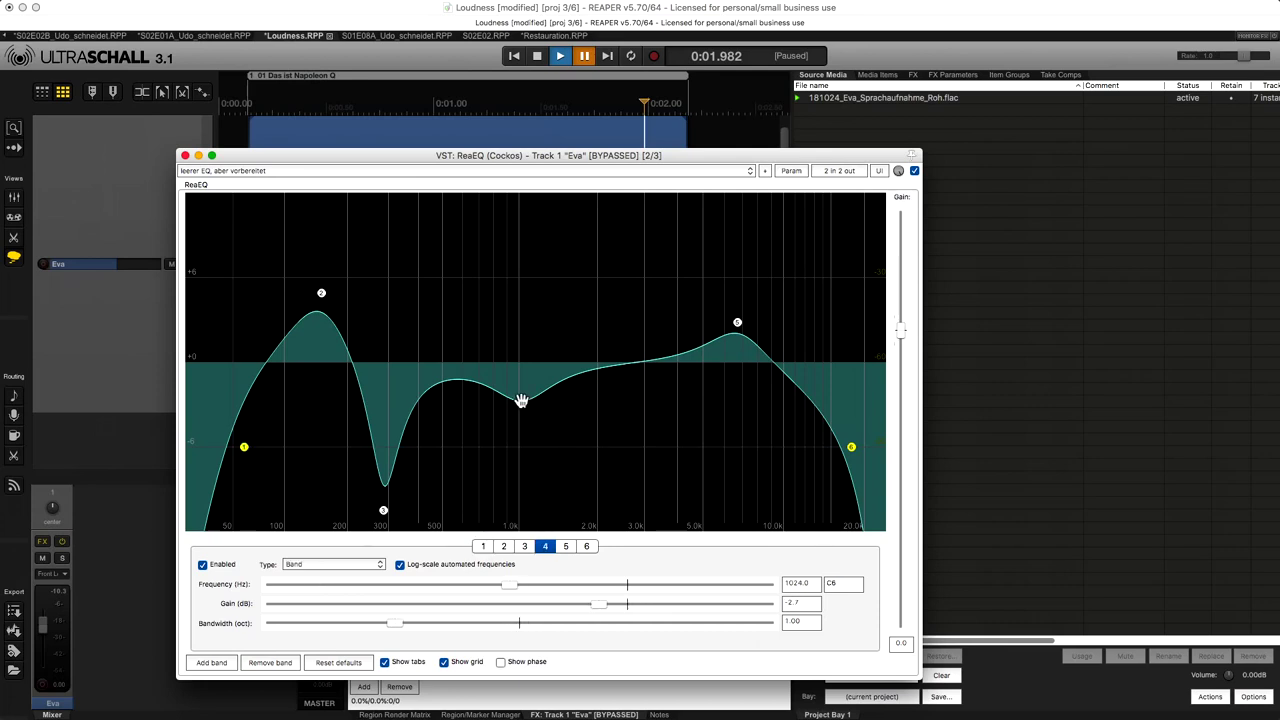
left_click(735, 322)
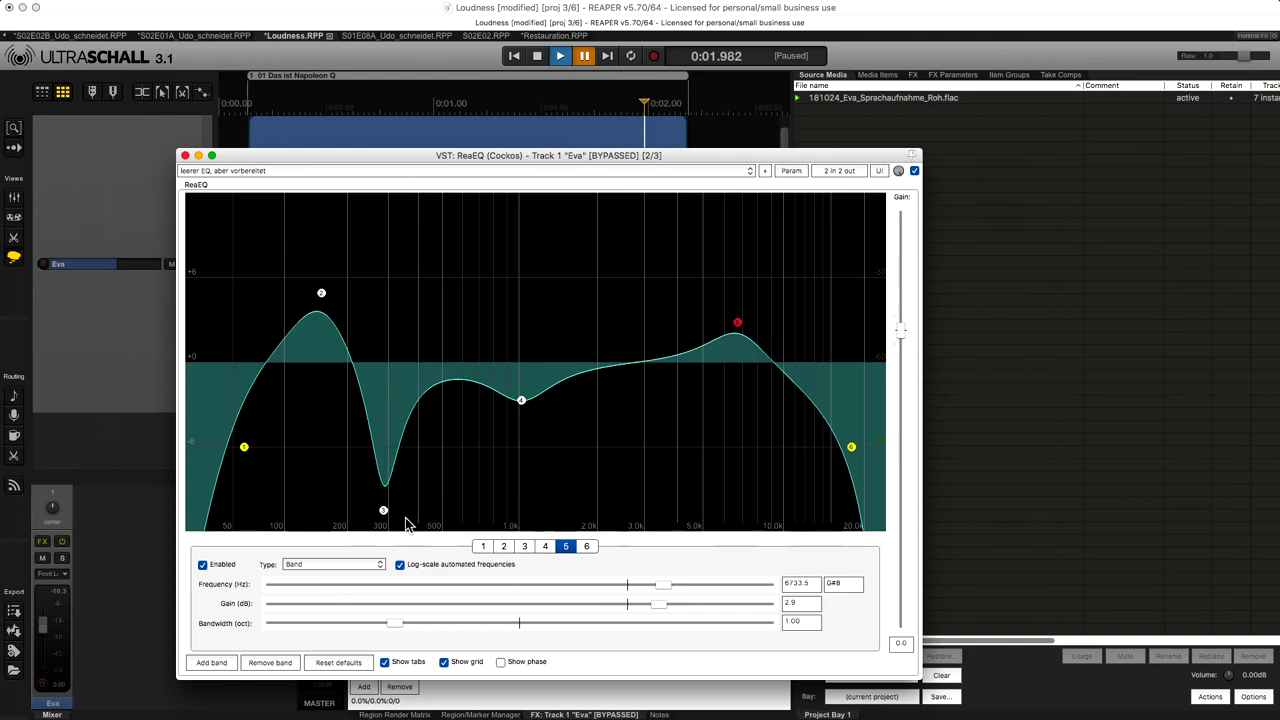
mouse_move(385, 513)
Try an extreme boost on ReaEQ's band 4, undo it and close the floating equalizer window.
left_click_drag(521, 401, 497, 3)
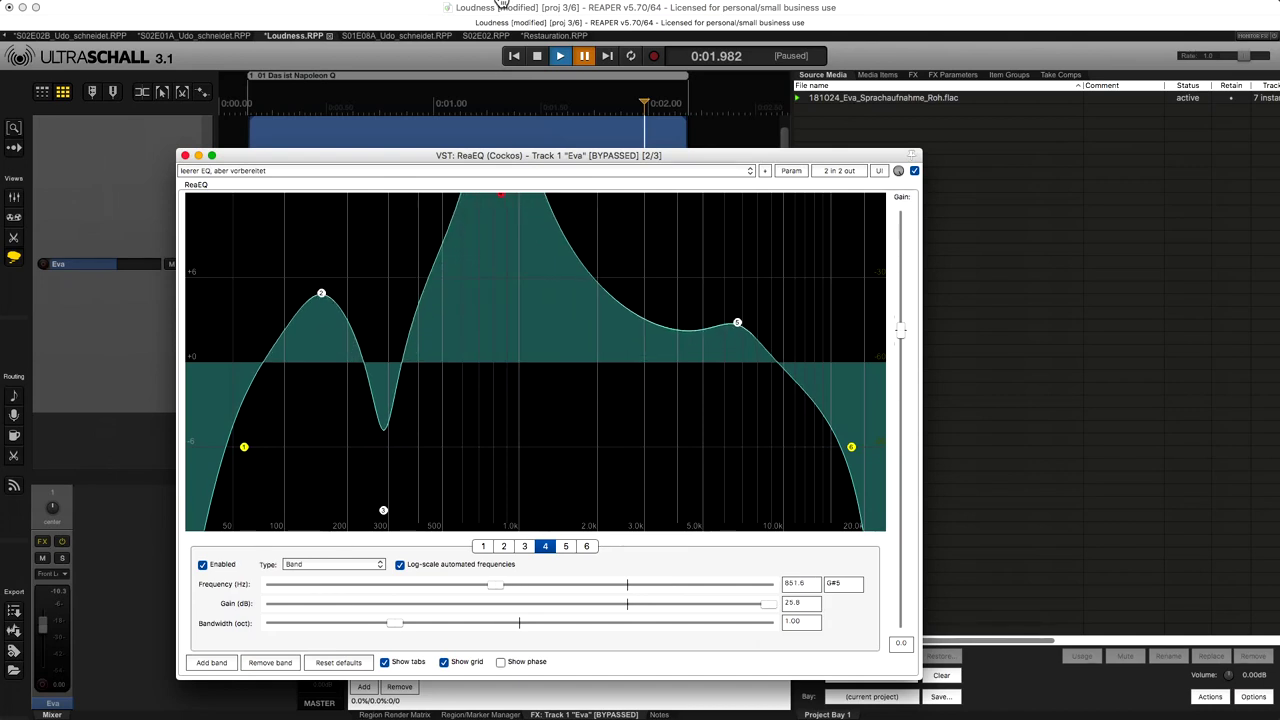
key("super+z")
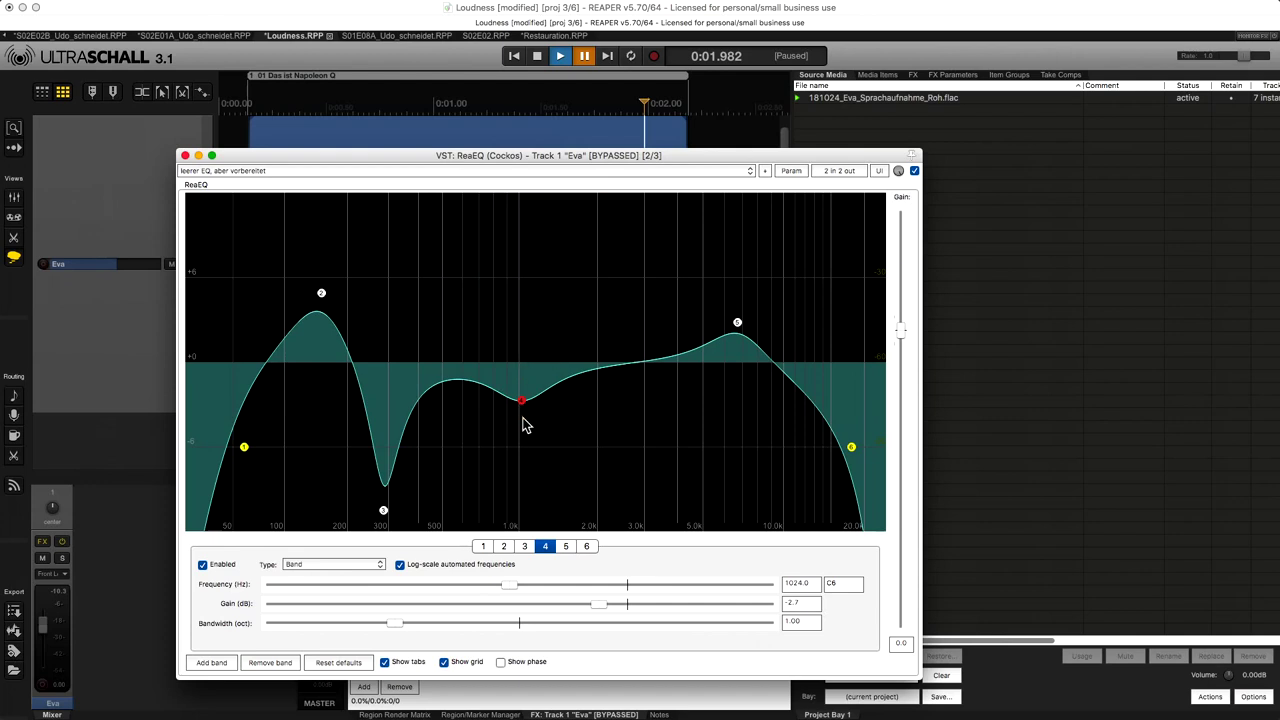
left_click(185, 155)
Bypass ReaEQ on track 1 and listen to the clip from near its start with only ReaVerbate active.
left_click(273, 435)
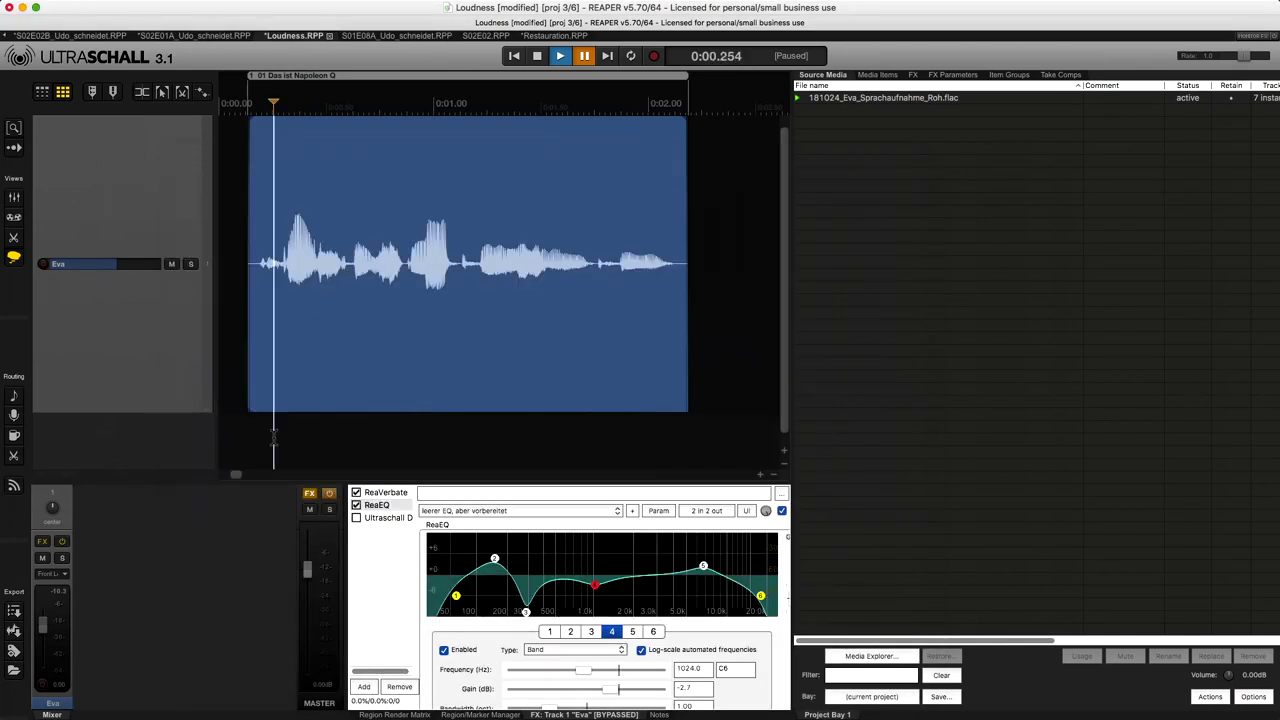
left_click(356, 505)
left_click(266, 440)
key("space")
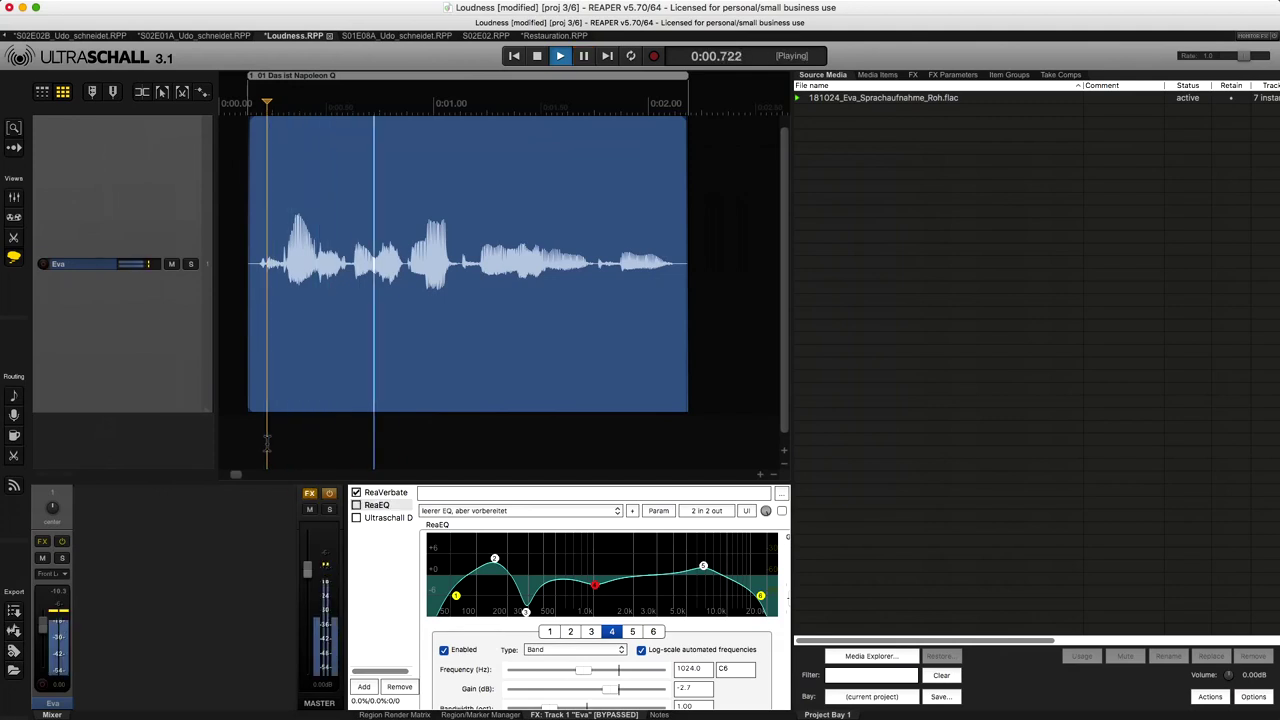
key("ctrl+space")
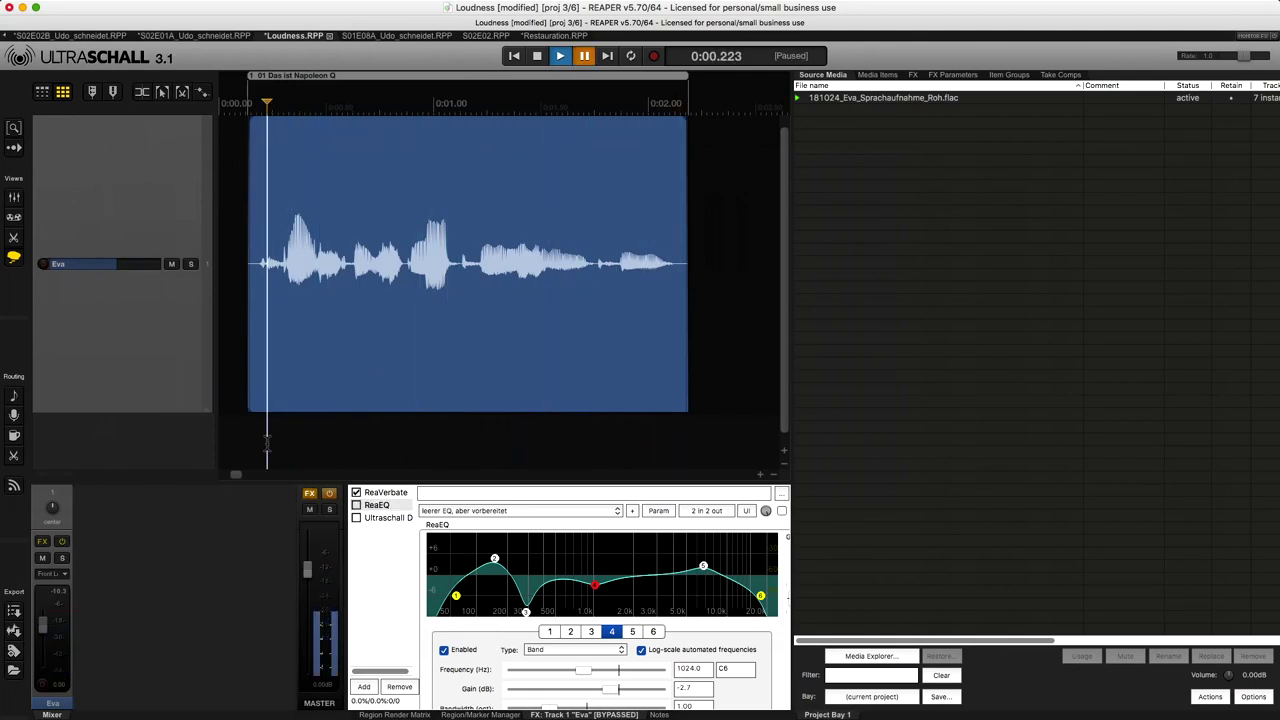
Re-enable ReaEQ and listen to the clip from near its start, pausing just before its end.
left_click(356, 505)
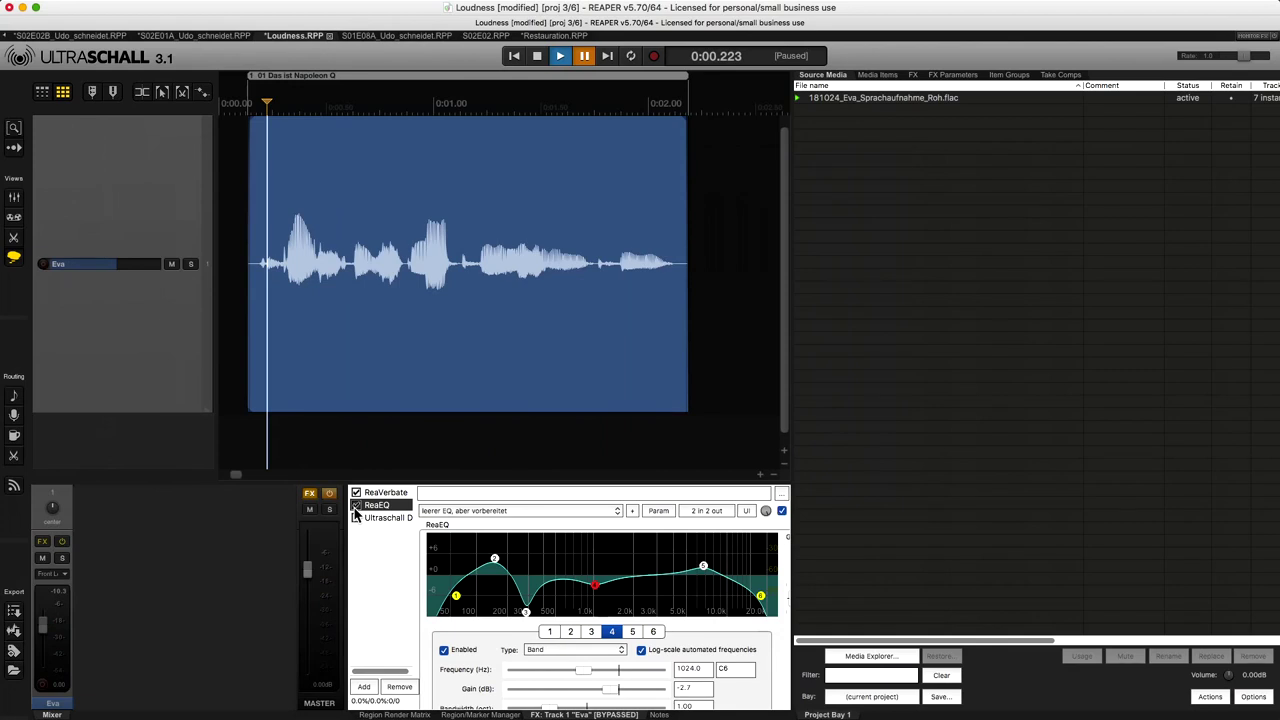
key("space")
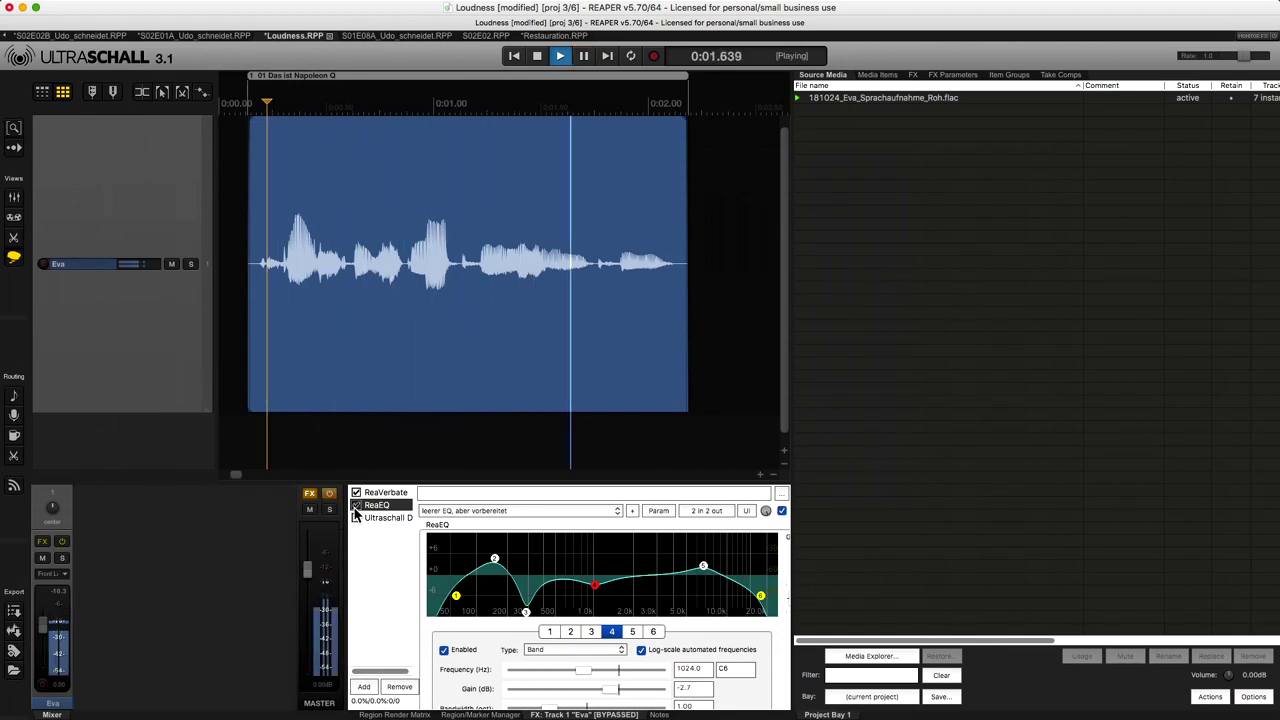
key("ctrl+space")
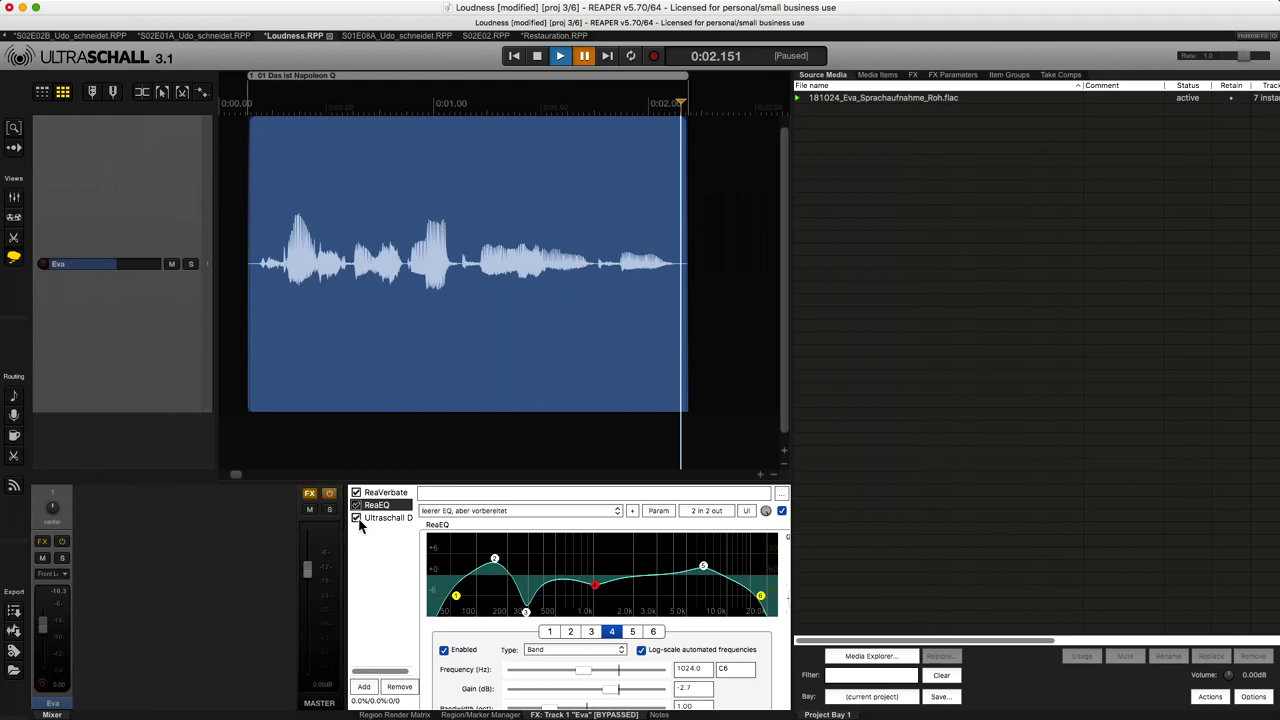
Enable Ultraschall Dynamics, open it in a floating window clear of the waveform, and set the playhead near the clip's start.
left_click(371, 519)
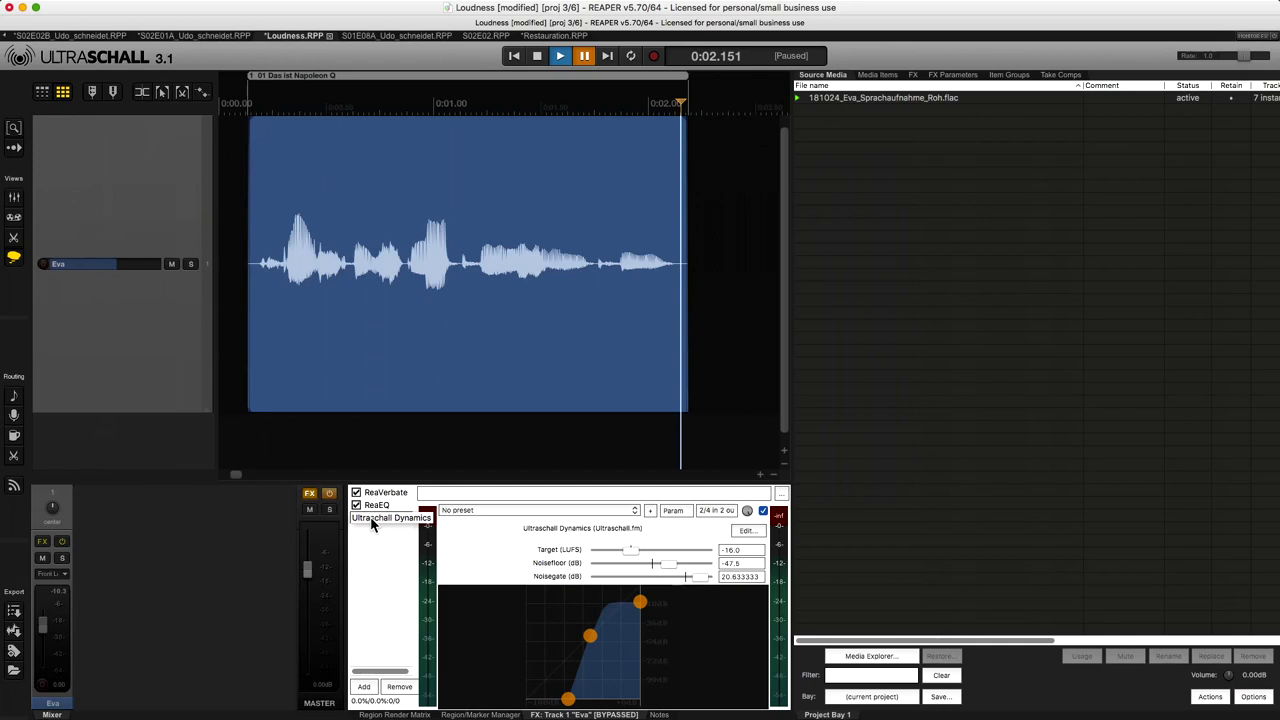
double_click(371, 519)
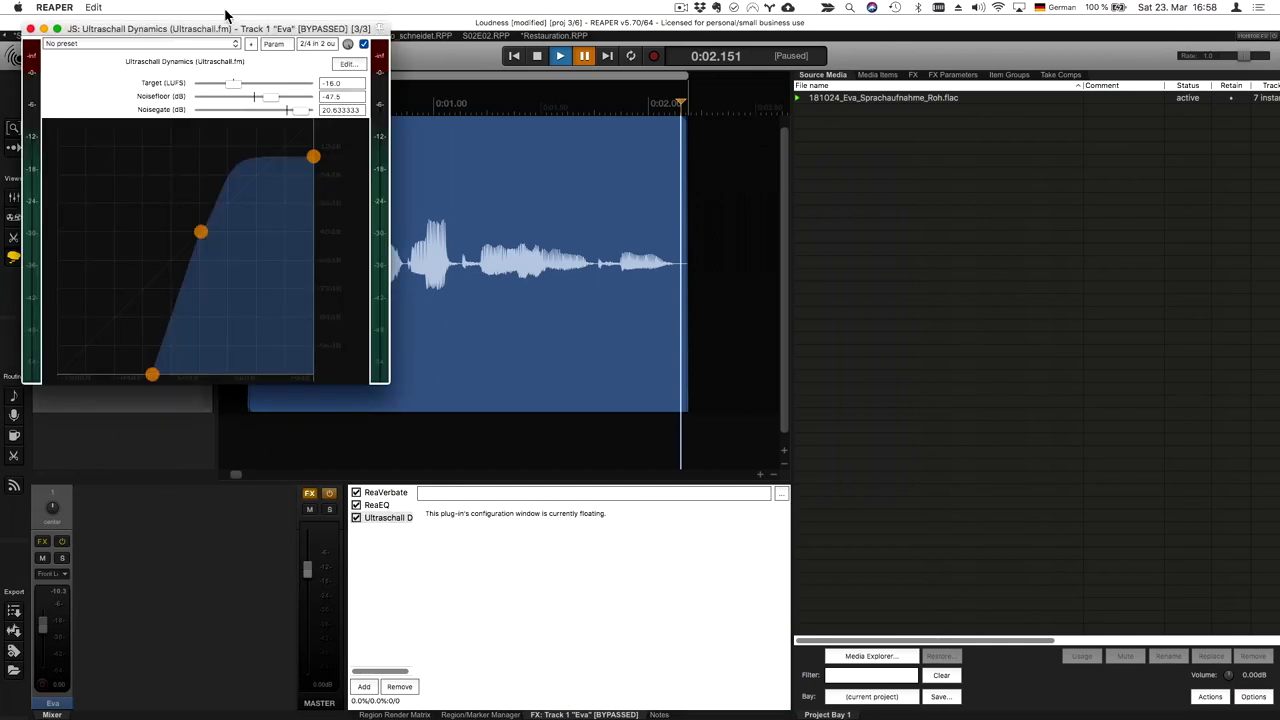
left_click_drag(224, 30, 903, 300)
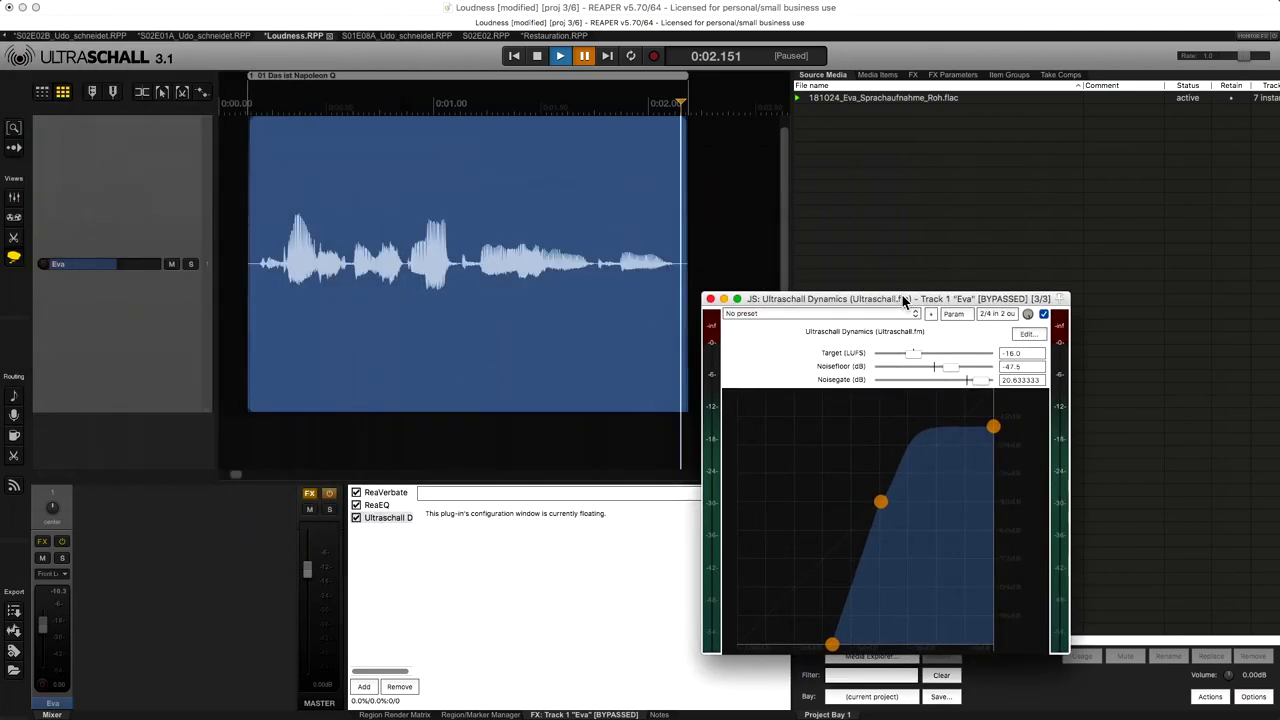
left_click(257, 436)
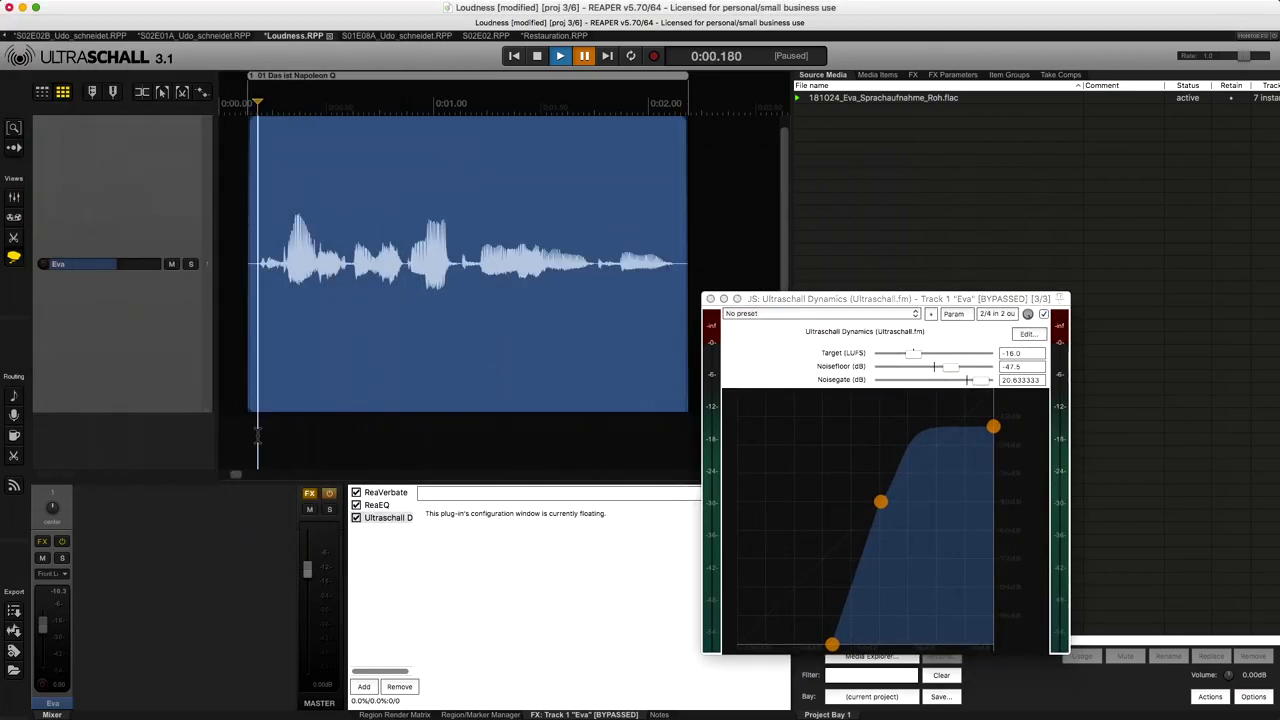
Play two short passages of the first clip with the Ultraschall Dynamics window open to check the processed sound.
key("space")
key("space")
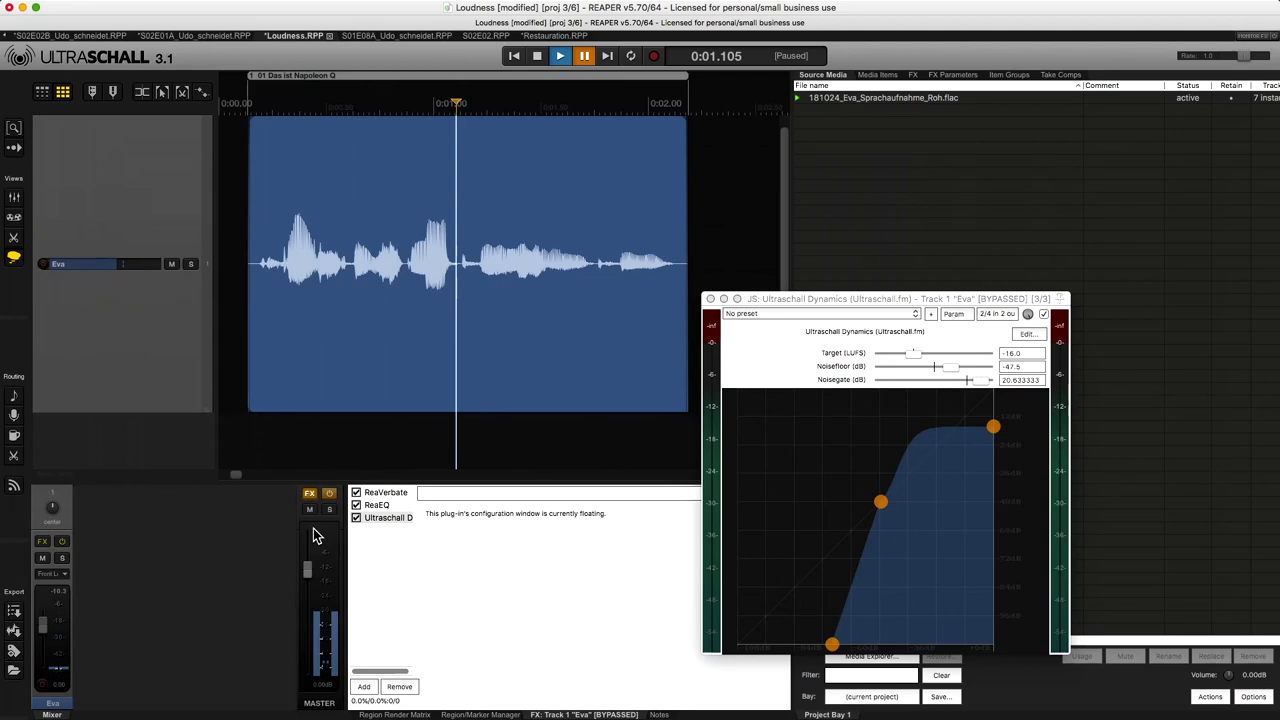
left_click(380, 518)
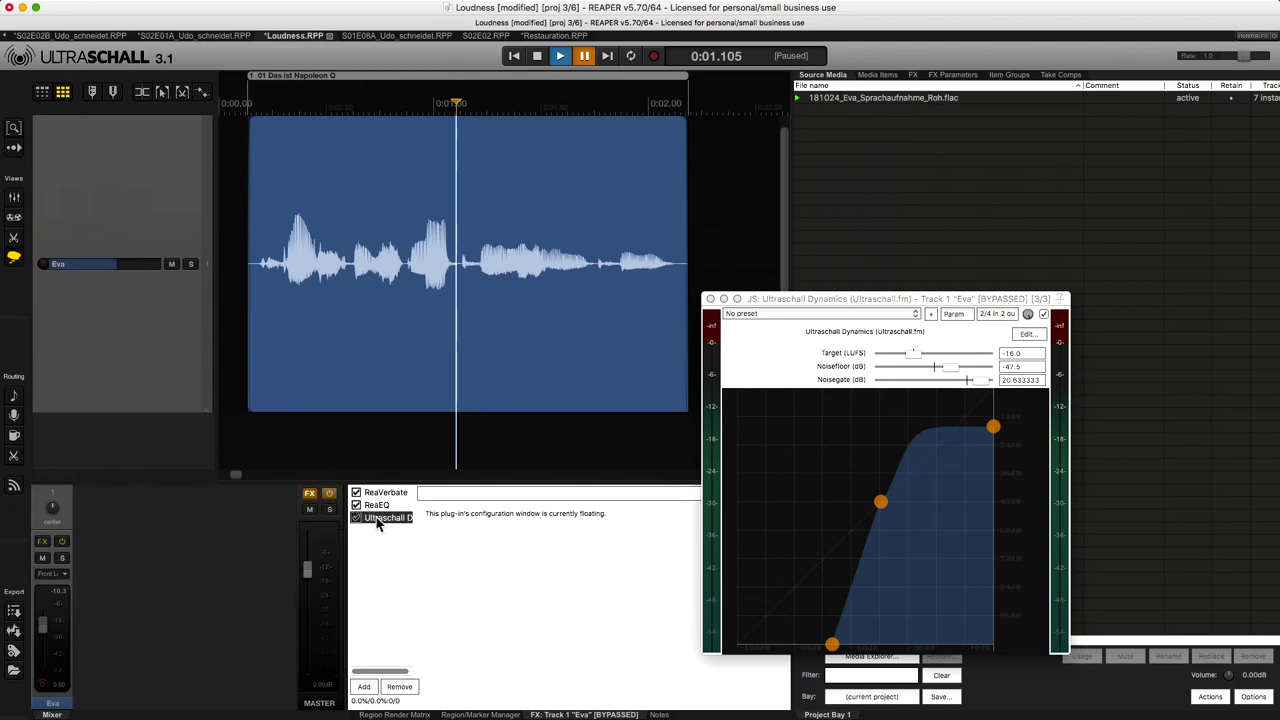
left_click(285, 417)
key("space")
key("space")
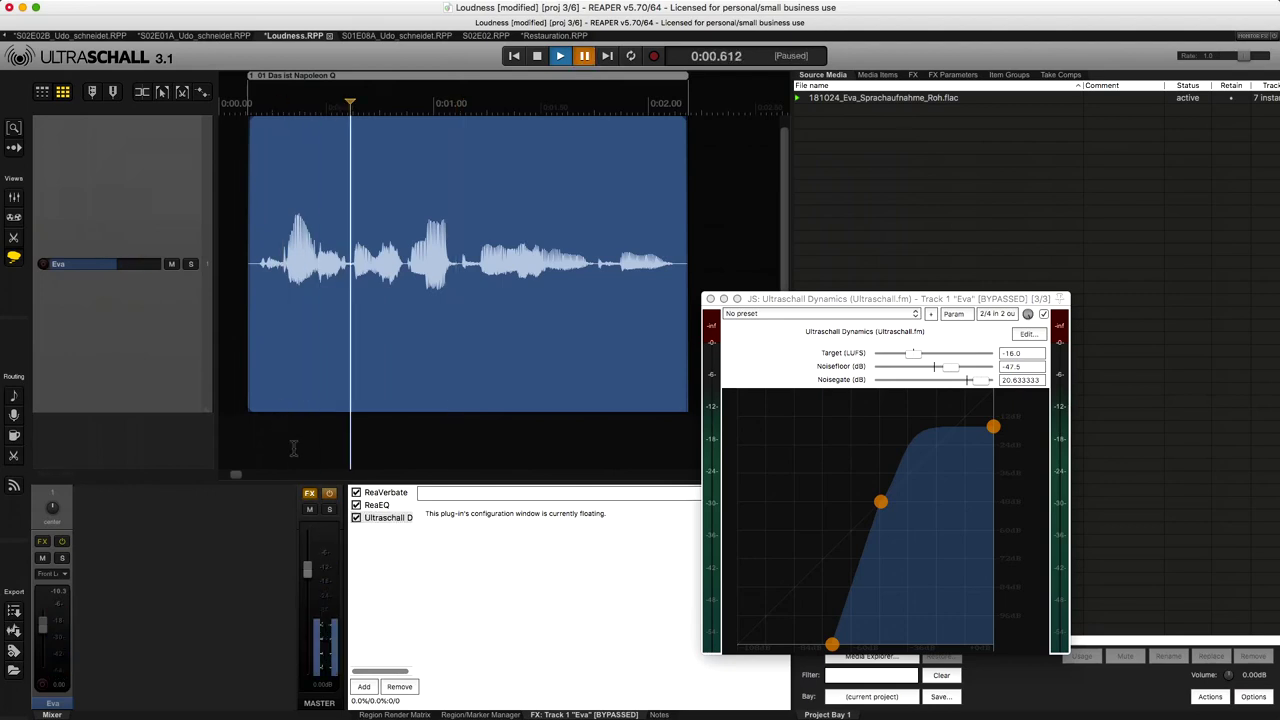
Reactivate the bypassed effects chain of track 1 and show its list of effects again.
left_click(42, 543)
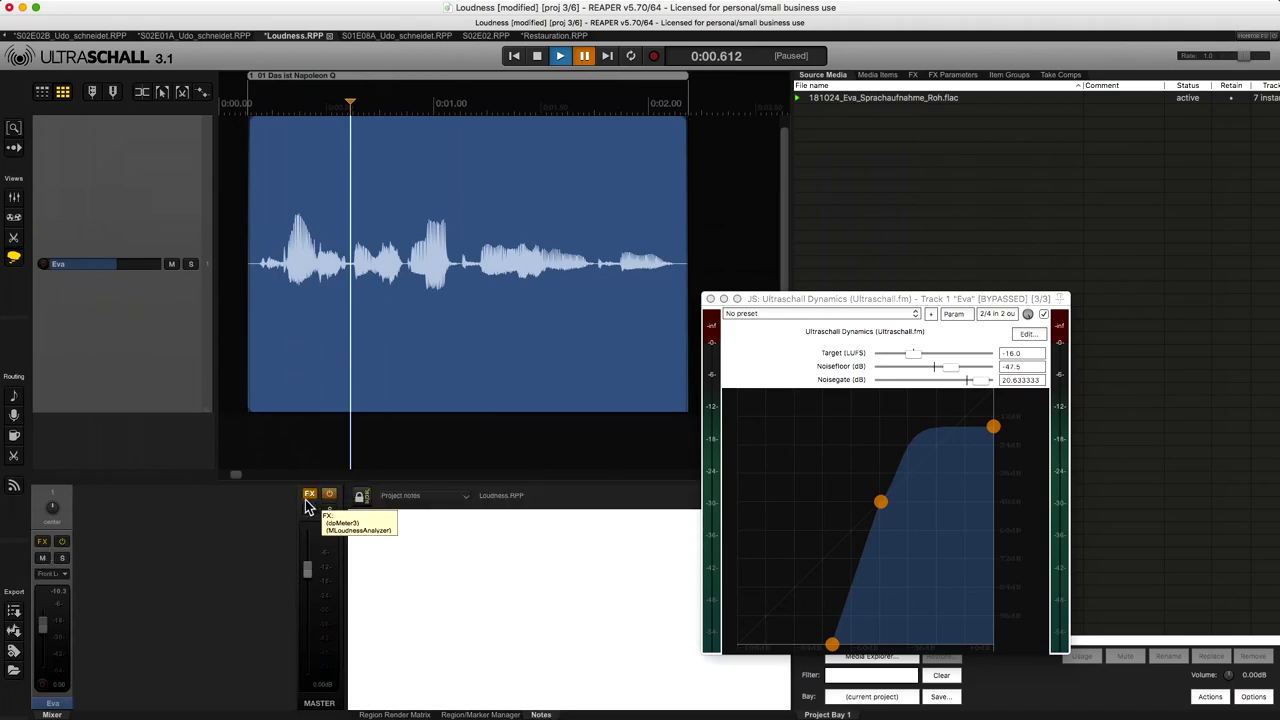
left_click(61, 542)
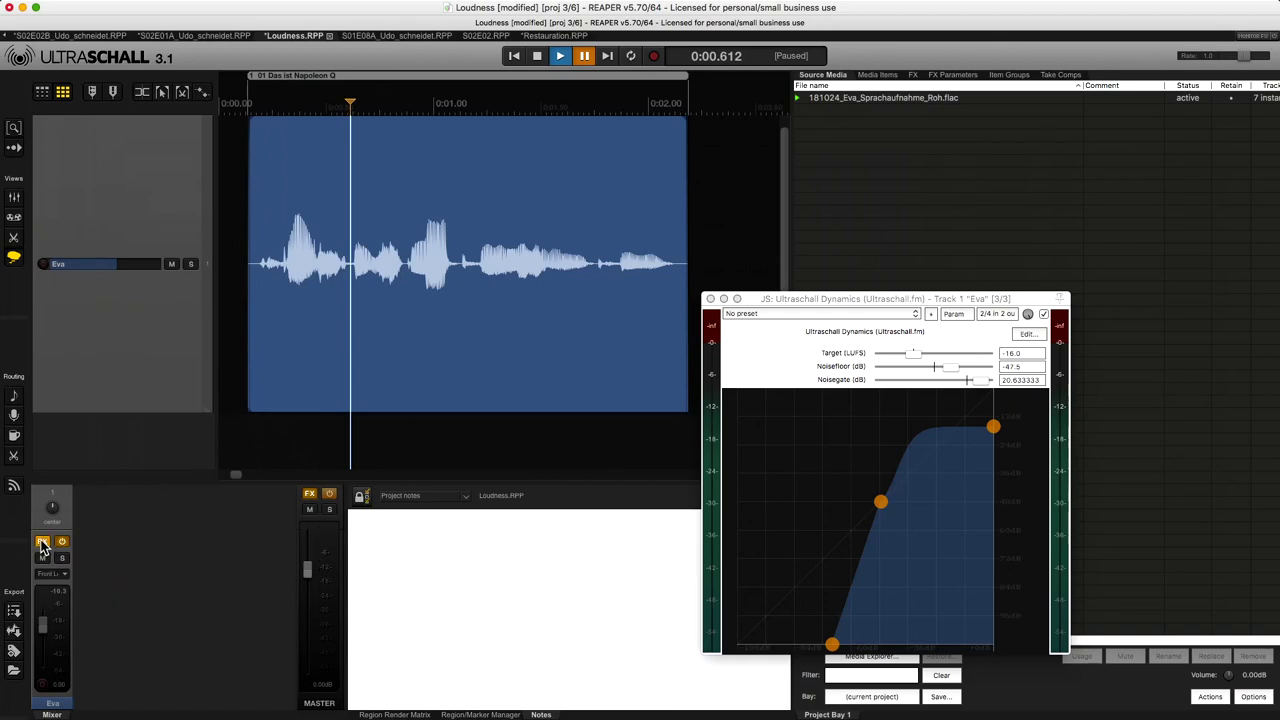
left_click(42, 543)
Bypass ReaVerbate, ReaEQ and Ultraschall Dynamics individually and listen to the first clip dry.
left_click(356, 518)
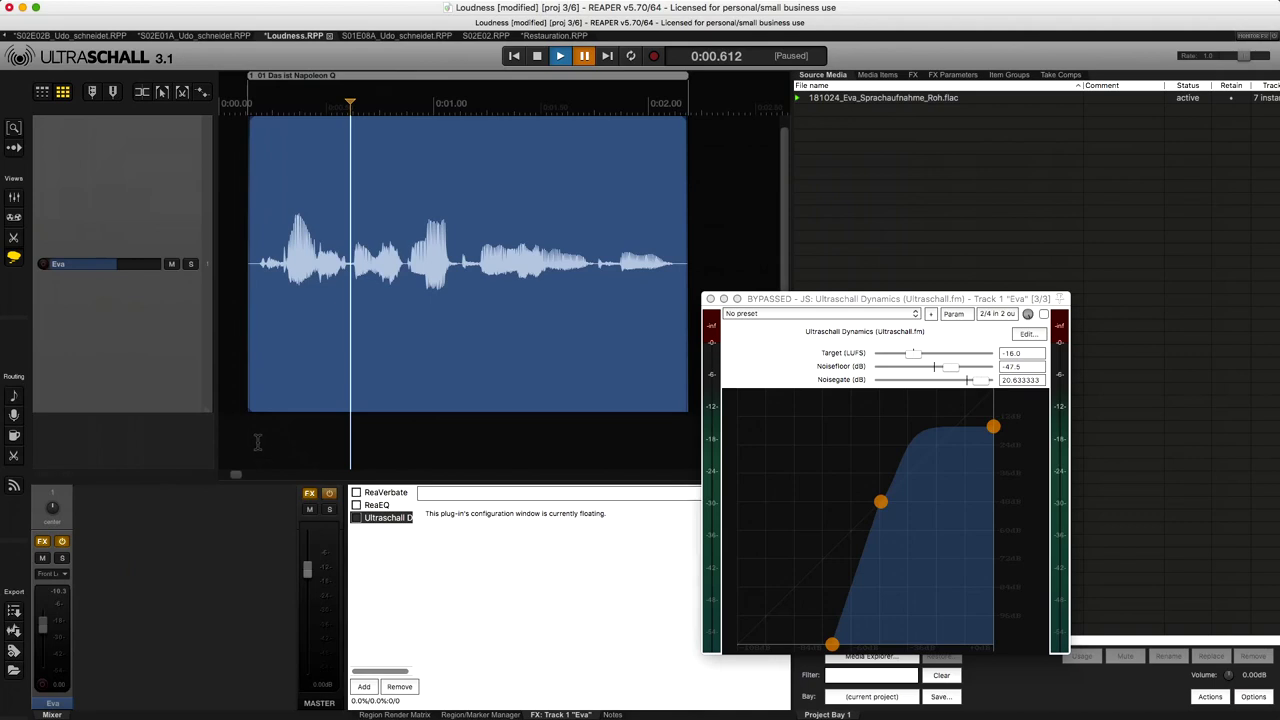
key("space")
key("space")
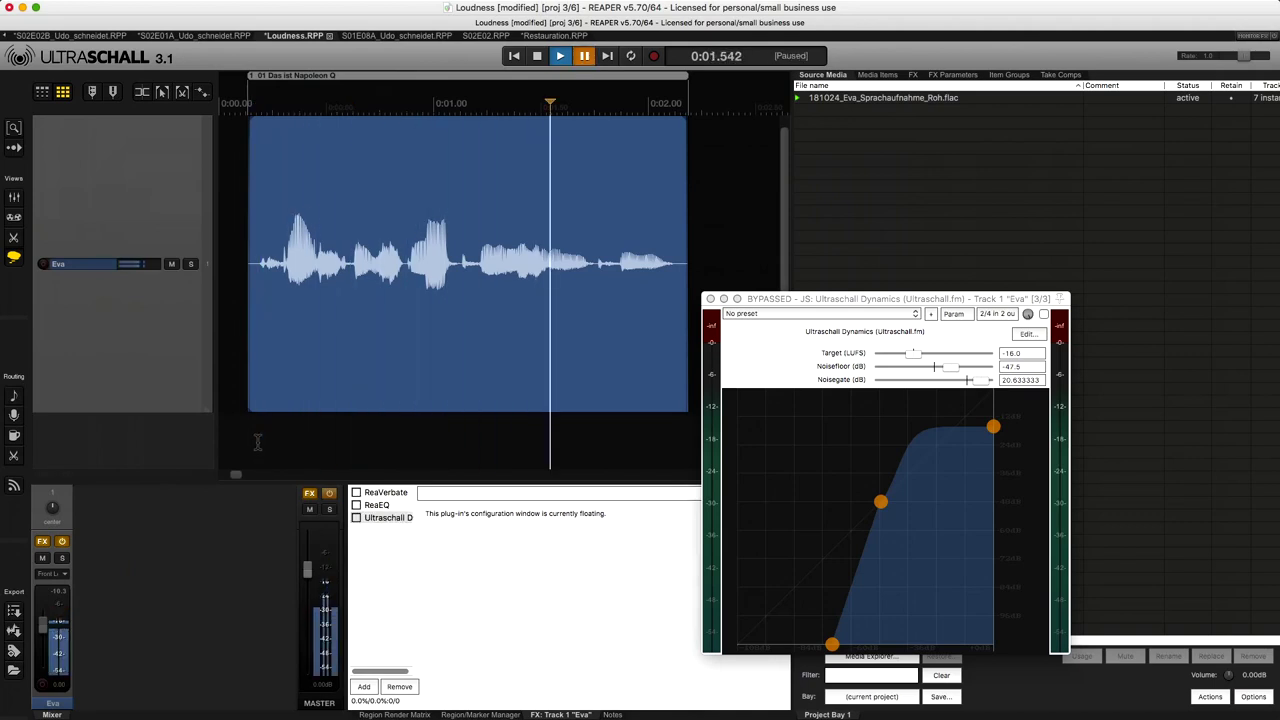
Enable only ReaVerbate and listen to the first clip from near its start to its end.
left_click(257, 442)
left_click(356, 492)
key("space")
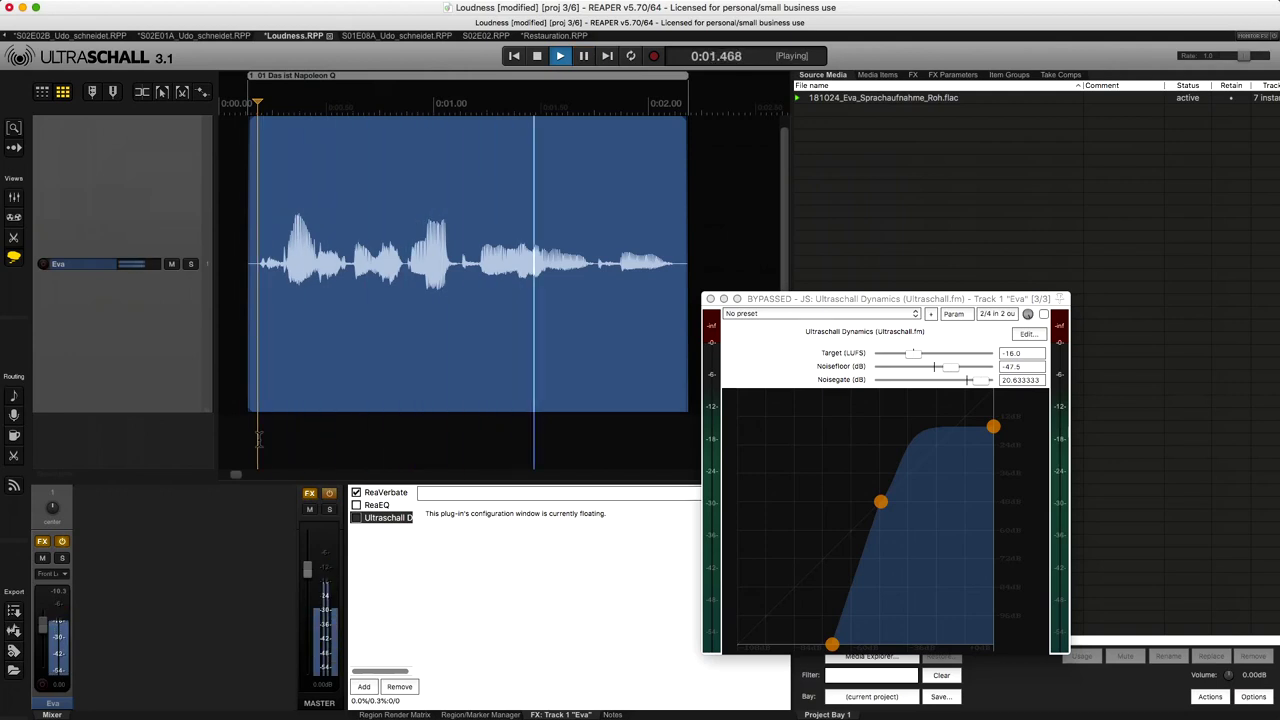
key("space")
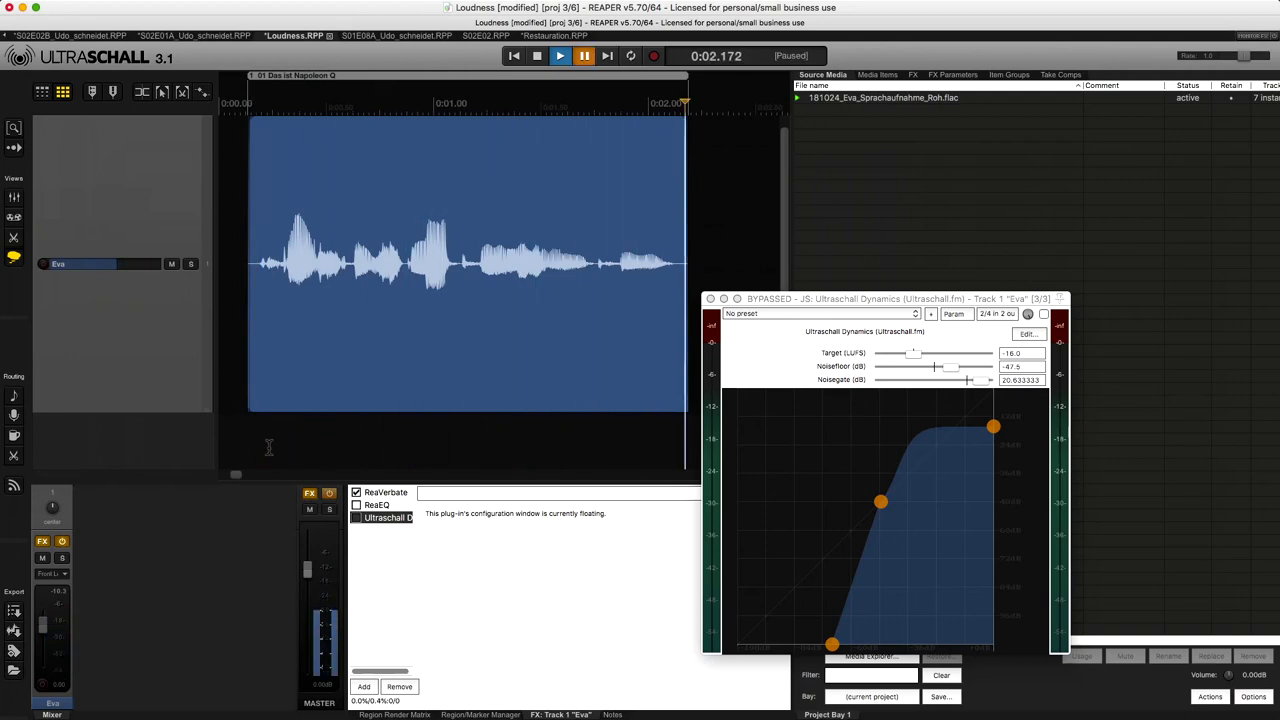
Enable ReaEQ in addition to ReaVerbate and listen to the first clip twice from near its start.
left_click(356, 505)
left_click(266, 450)
key("space")
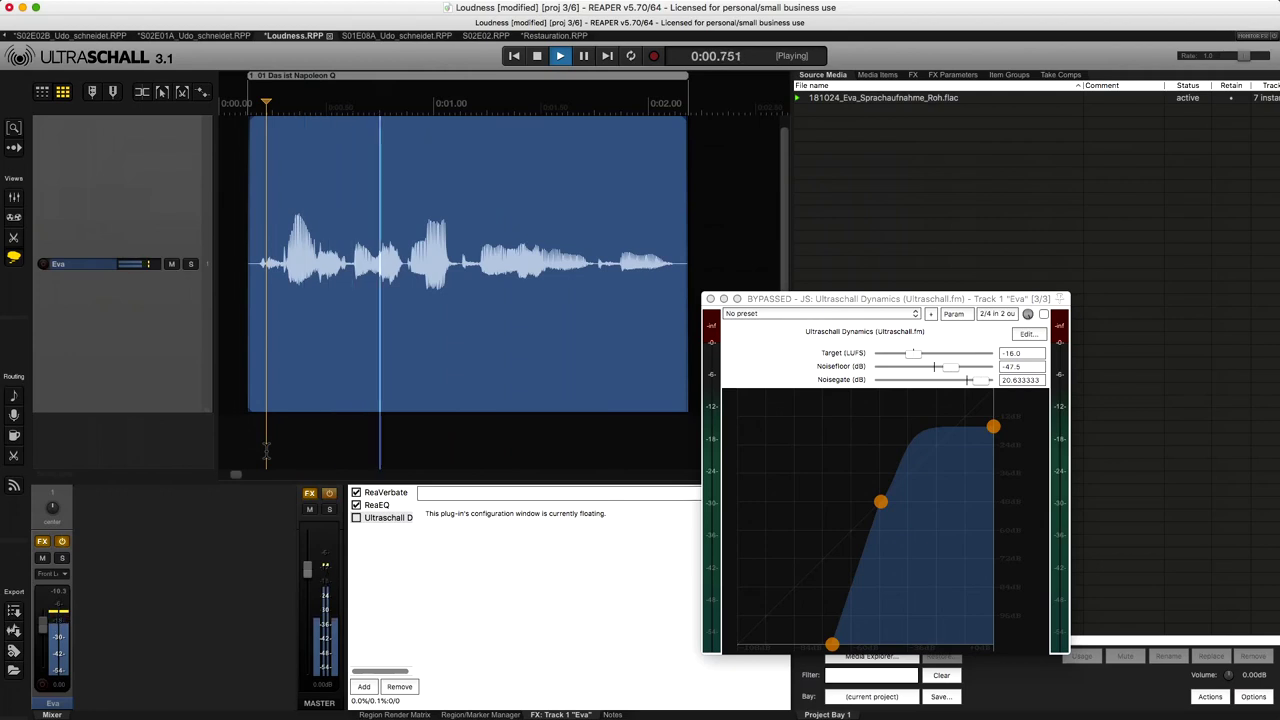
key("space")
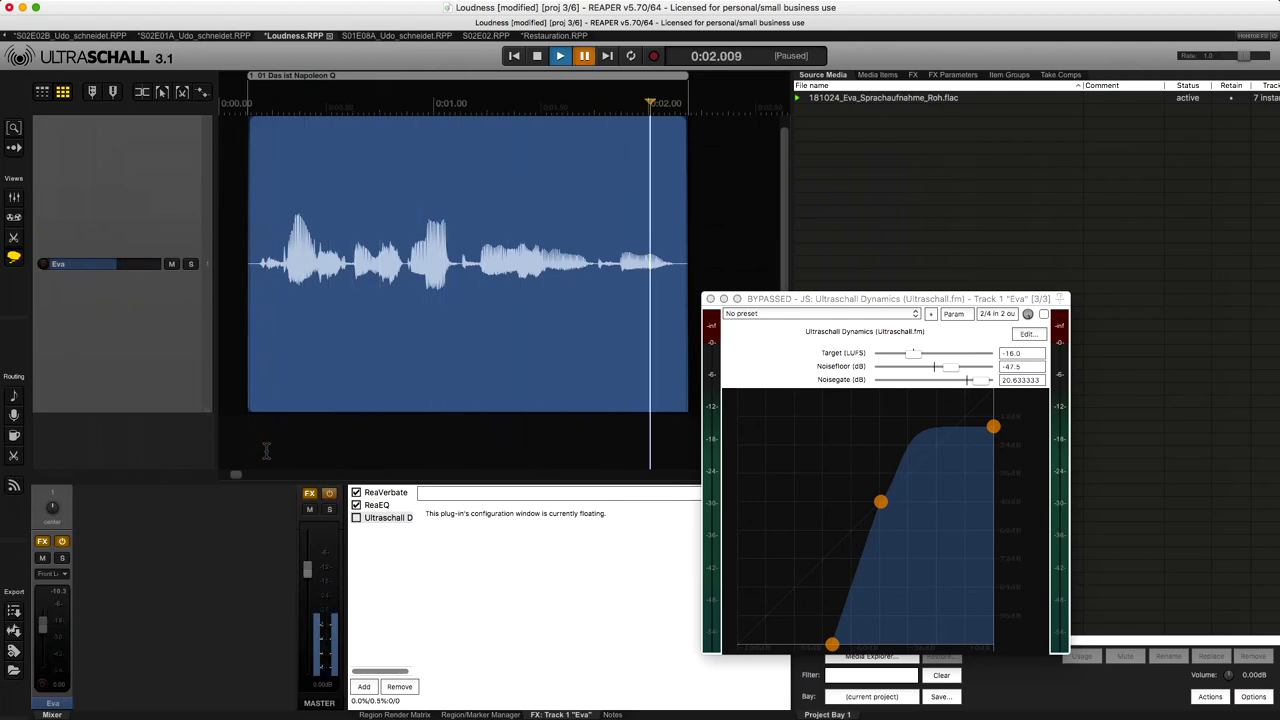
left_click(251, 440)
key("space")
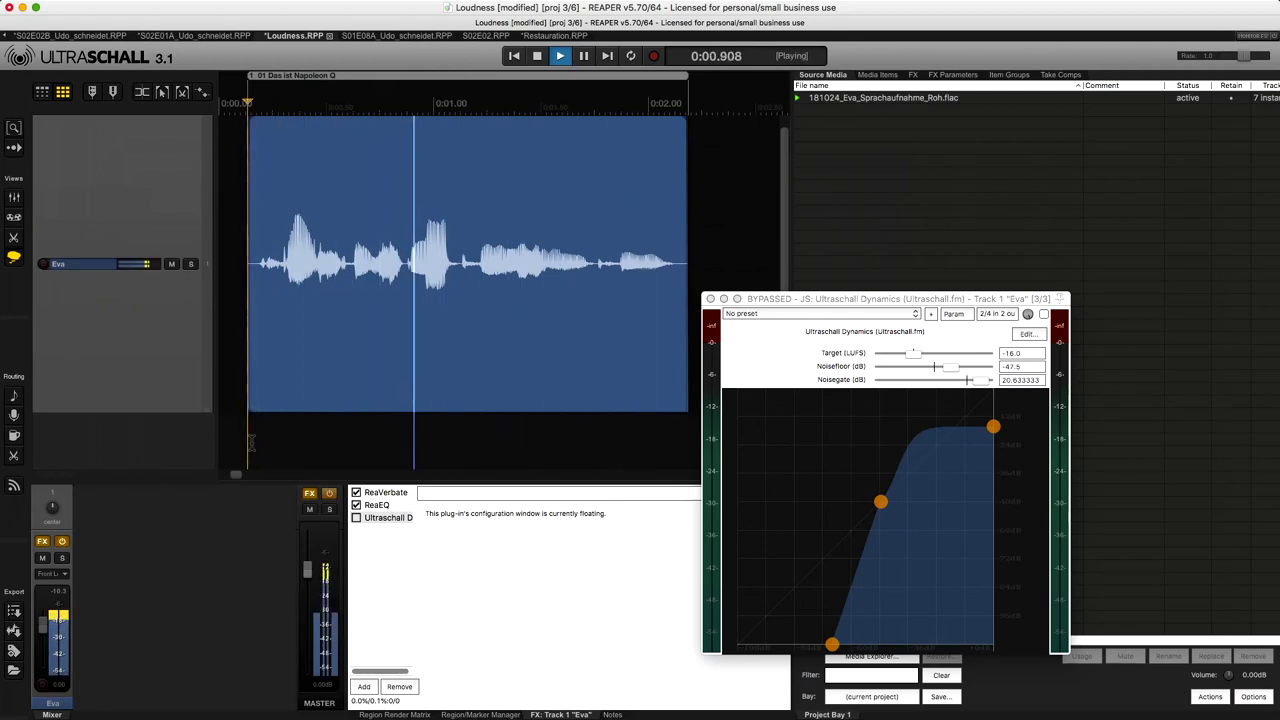
key("space")
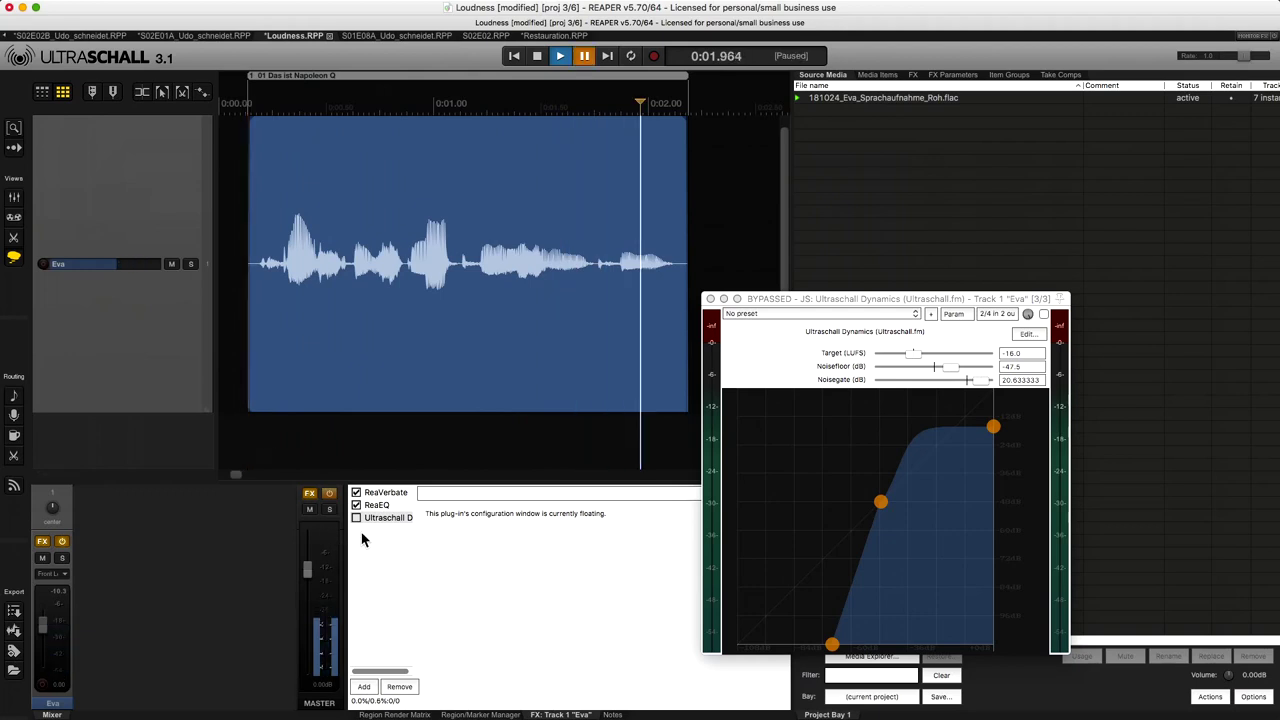
Enable Ultraschall Dynamics as the third effect and listen to the first clip with the whole chain active.
left_click(356, 517)
left_click(258, 440)
key("space")
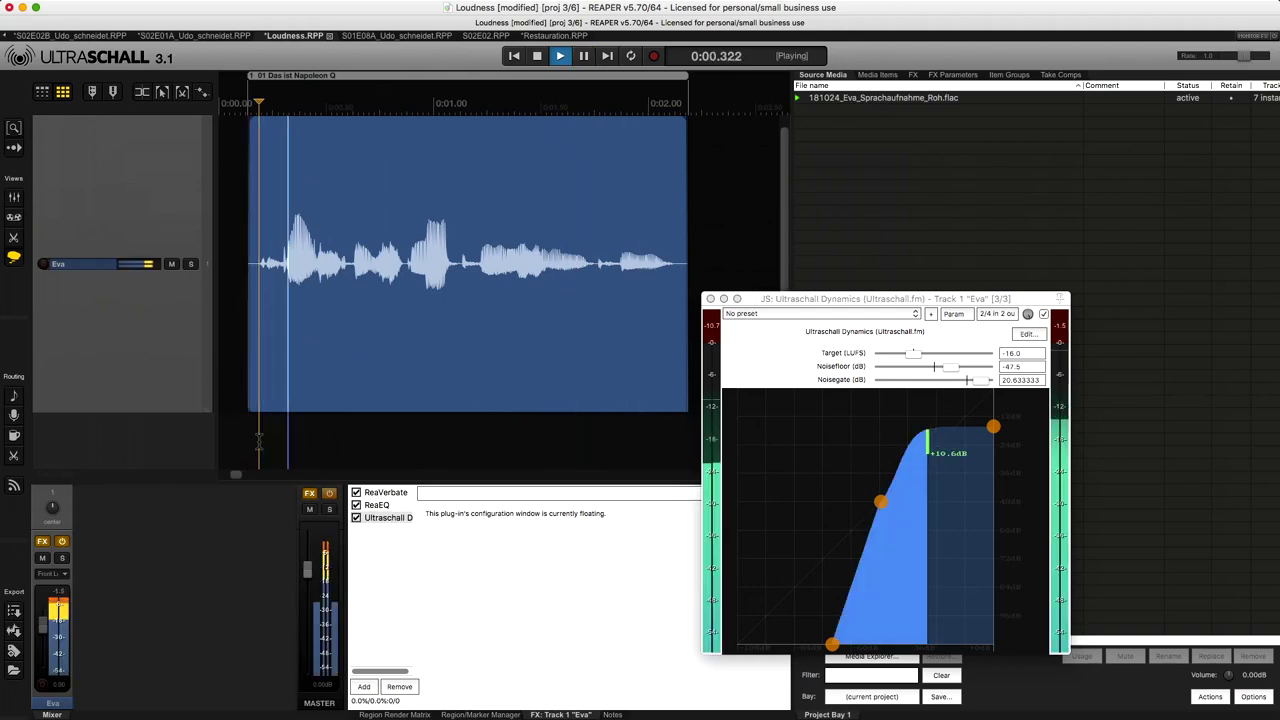
key("space")
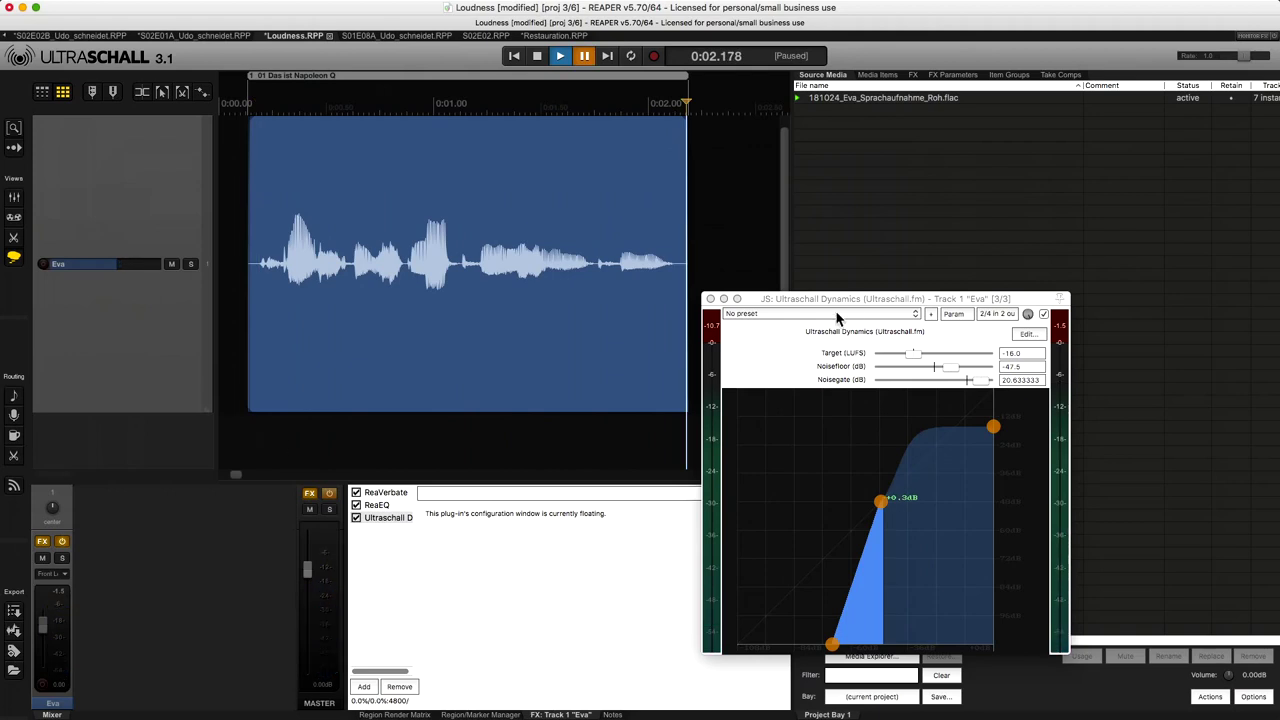
Enlarge the floating Ultraschall Dynamics window and set Noisefloor to -55.4 dB and Noisegate to 30.0 dB.
left_click_drag(850, 300, 294, 91)
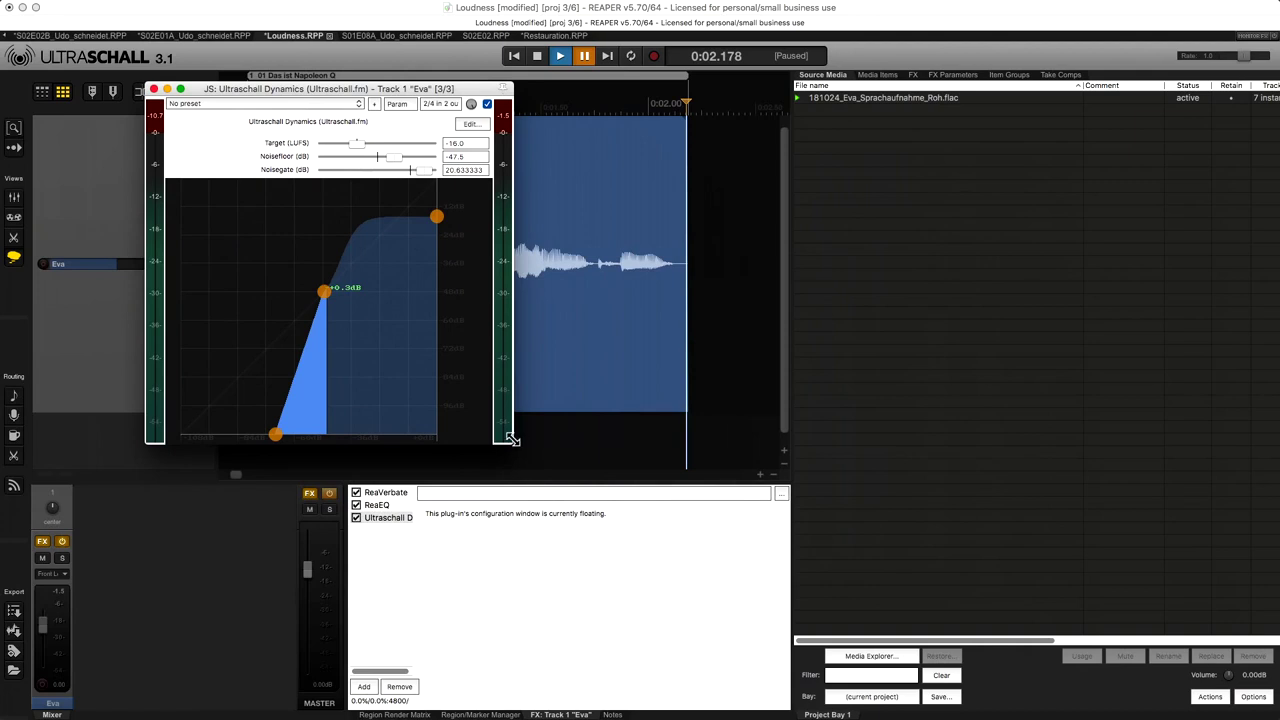
left_click_drag(511, 439, 846, 666)
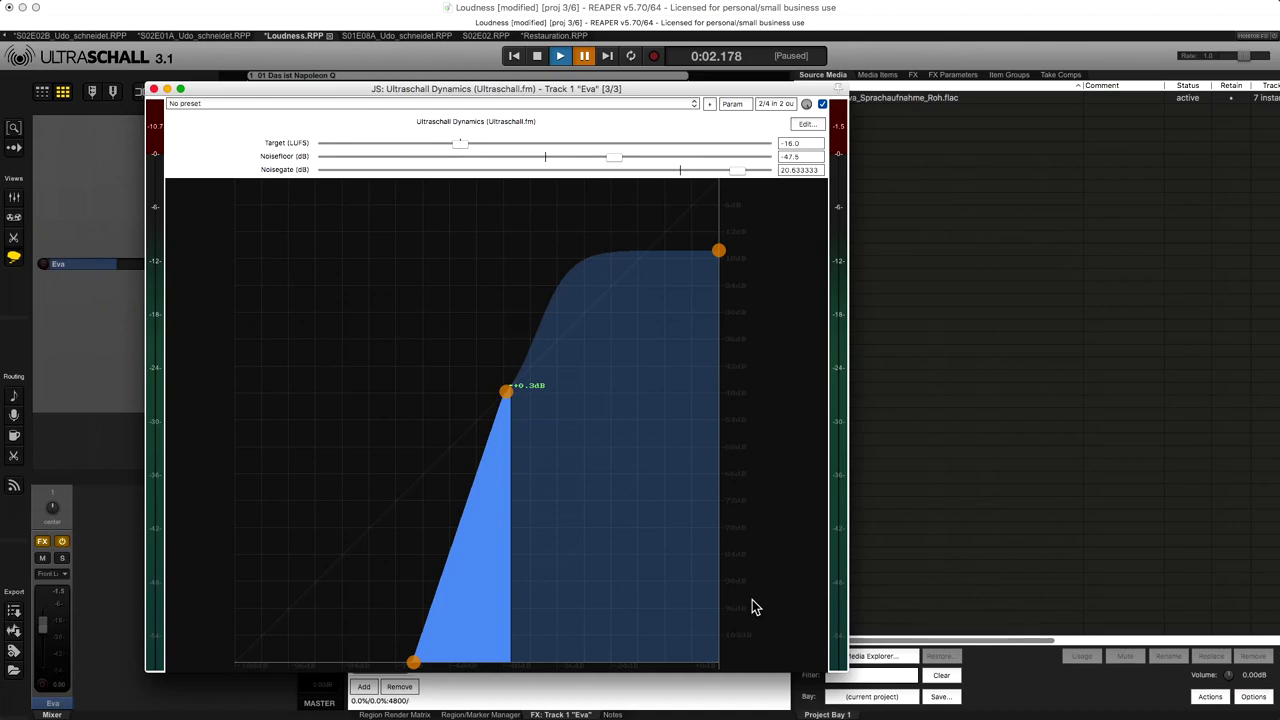
double_click(614, 158)
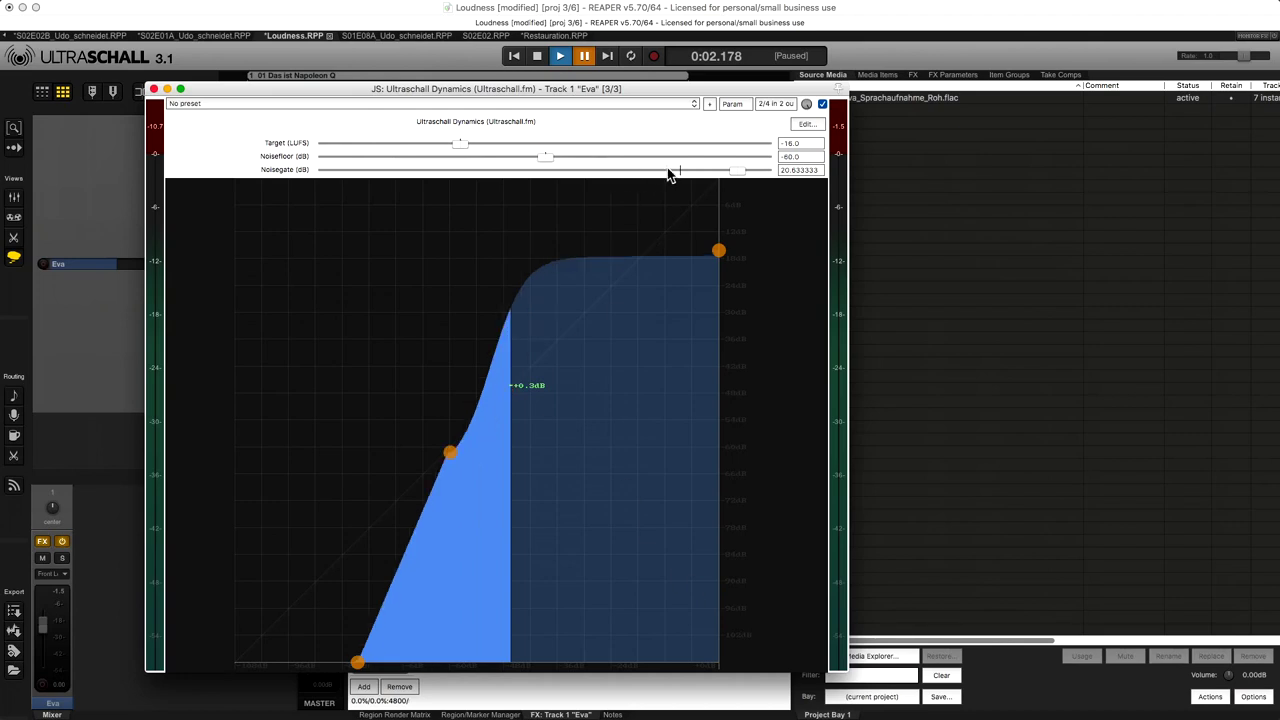
double_click(736, 172)
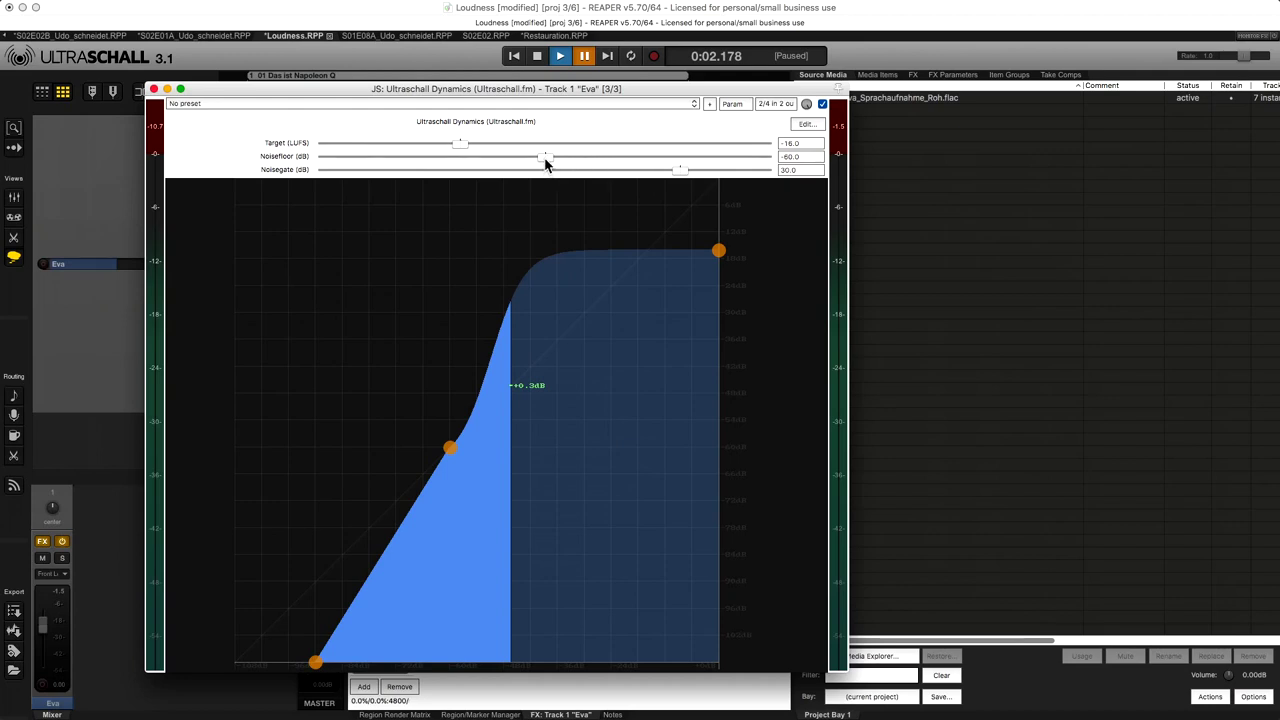
left_click_drag(545, 158, 573, 156)
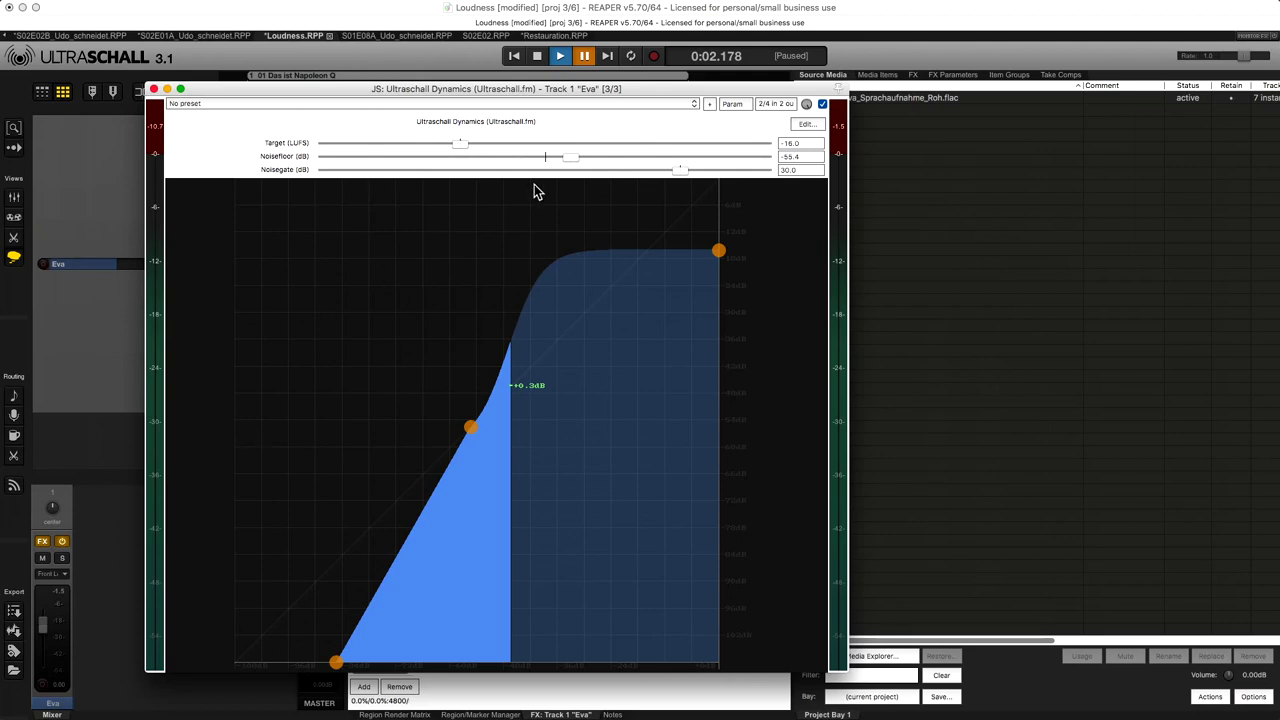
Uncover the waveform and lengthen the first clip at both ends, shifting it about two seconds along the timeline to include surrounding quiet passages.
left_click_drag(478, 89, 634, 513)
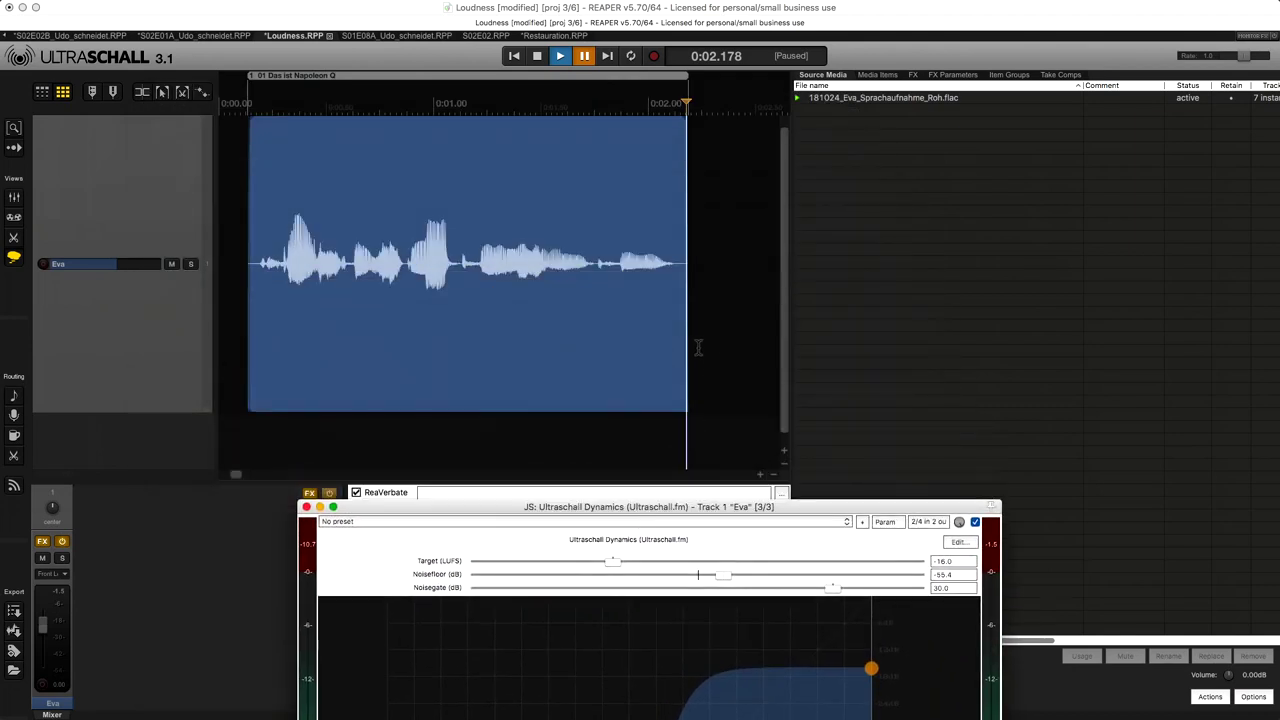
left_click_drag(686, 346, 753, 358)
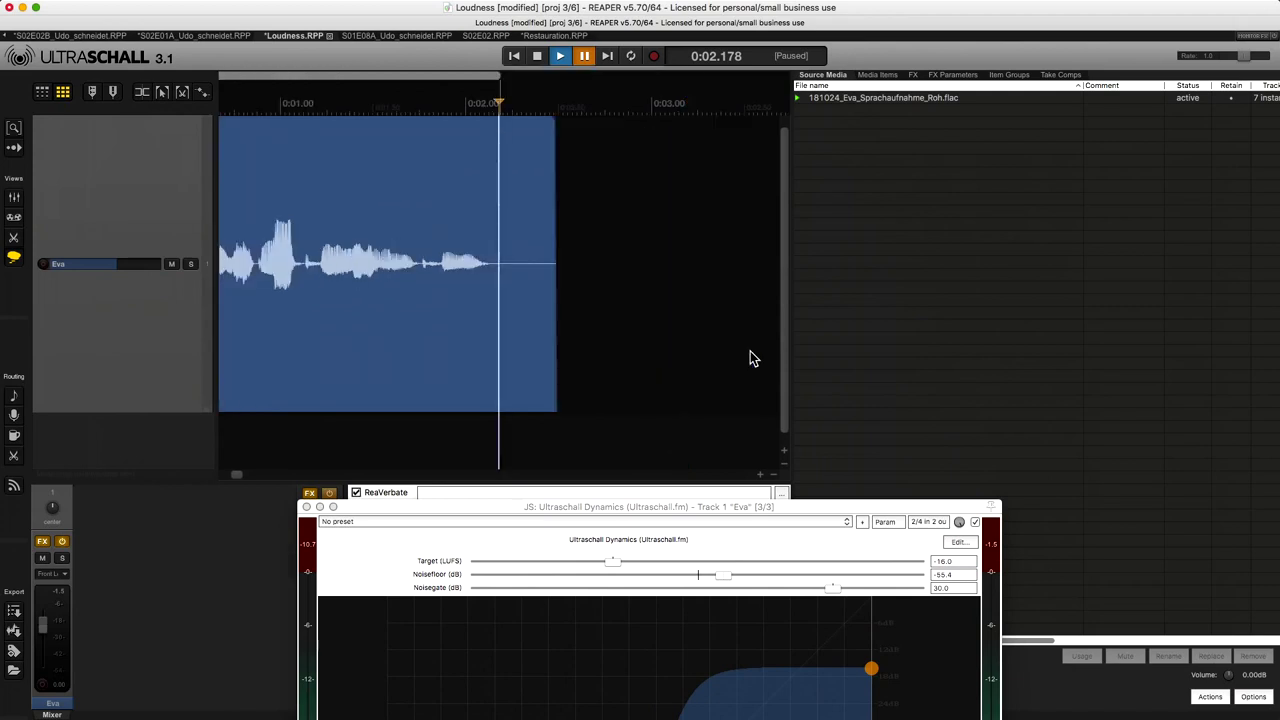
scroll(750, 351, "down", 3)
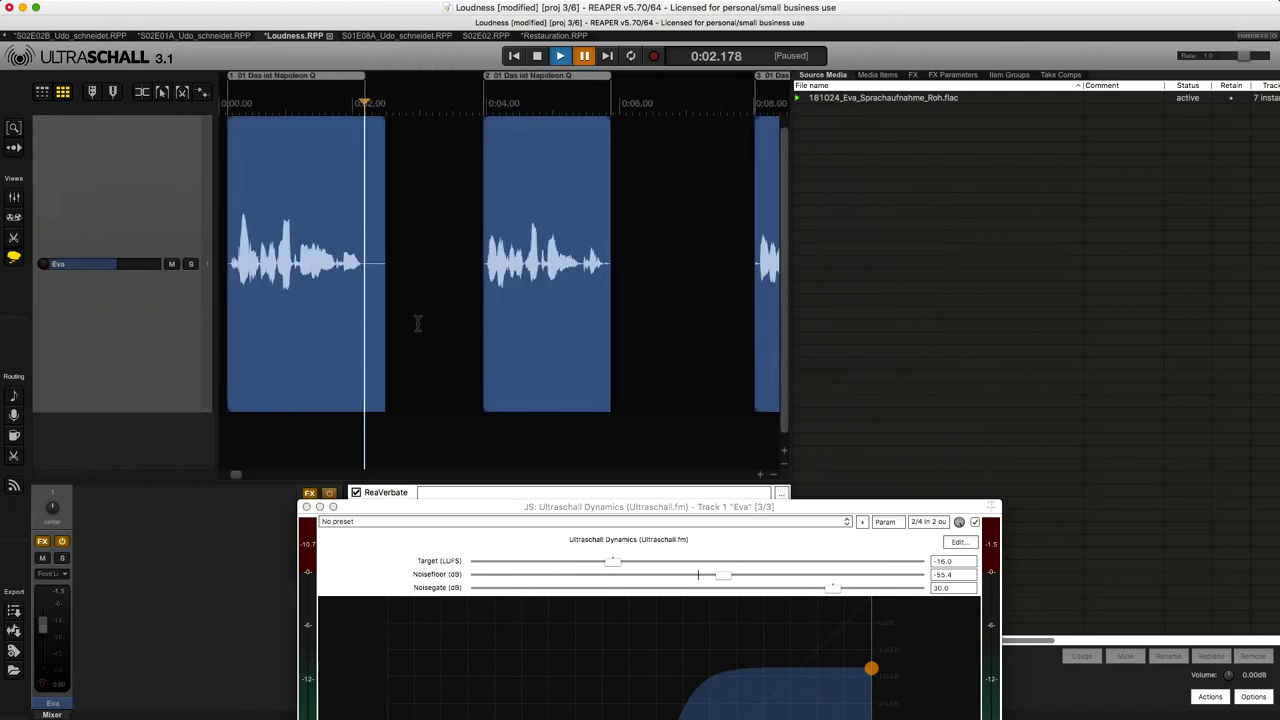
left_click_drag(386, 324, 453, 321)
left_click_drag(359, 286, 510, 297)
left_click_drag(349, 320, 250, 318)
Start looped playback of the lengthened first clip and lower the master volume with the Ultraschall Dynamics curve in full view.
left_click(266, 304)
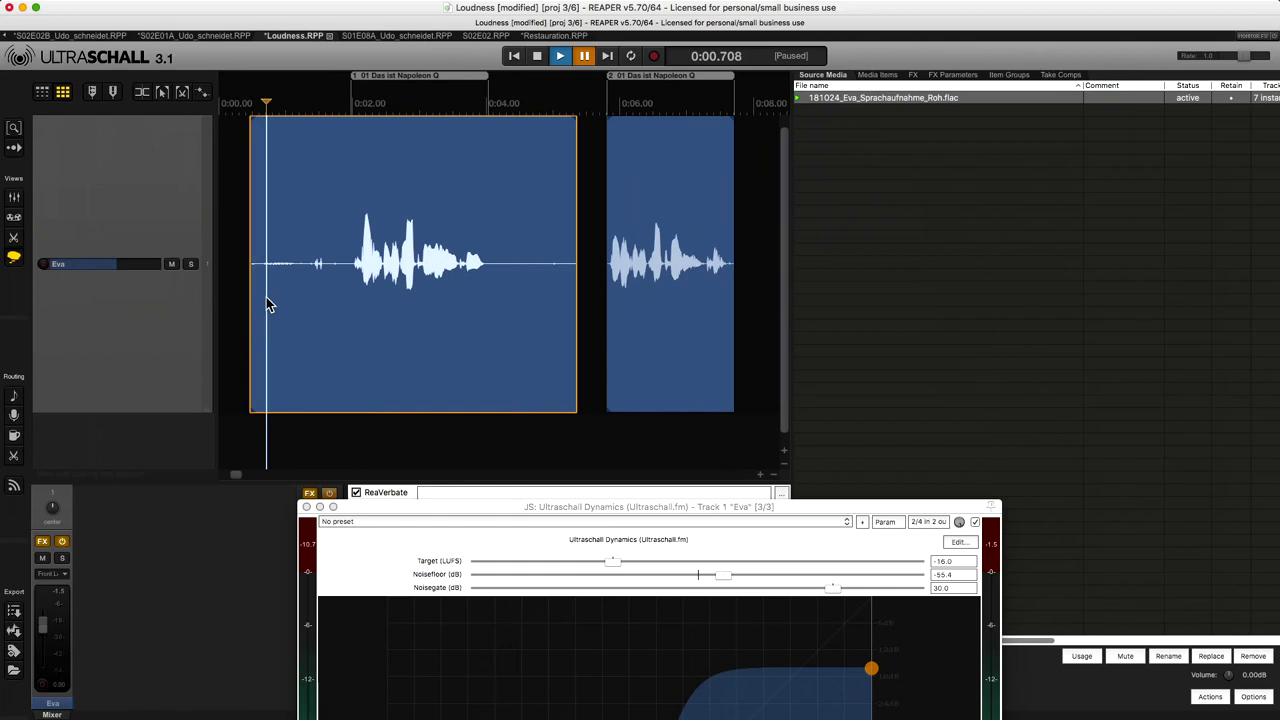
left_click(266, 297)
key("r")
key("space")
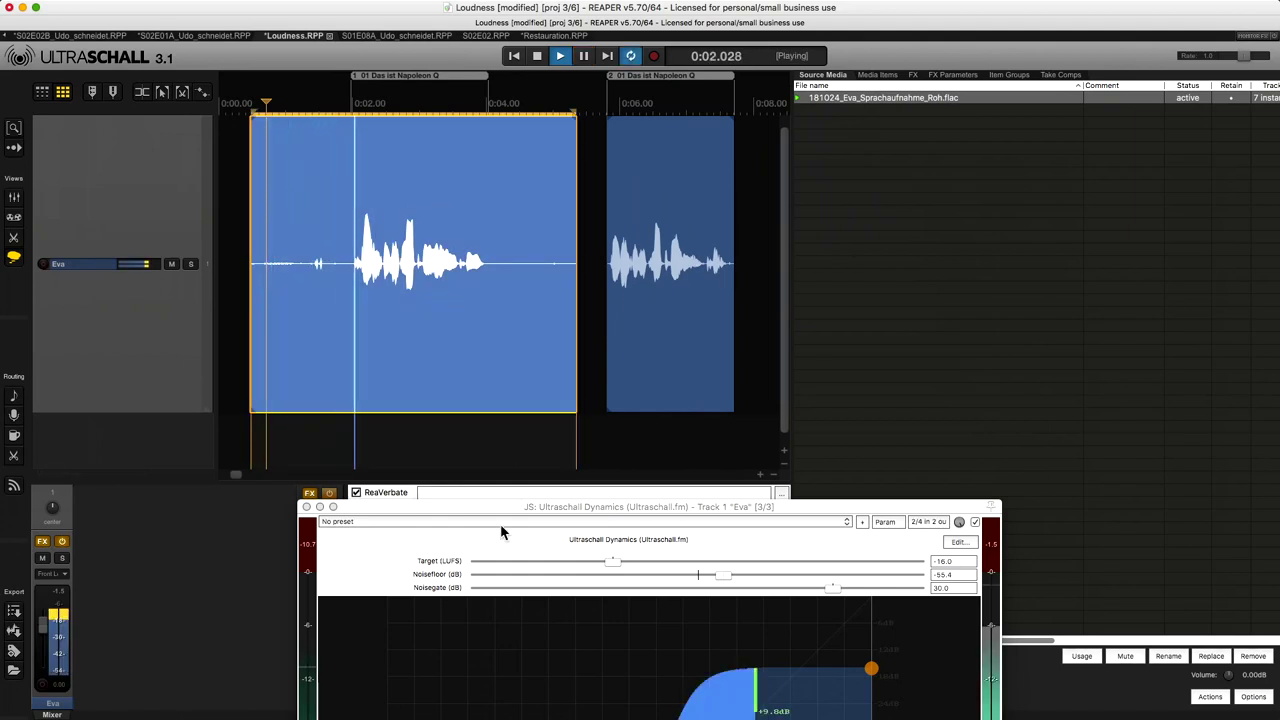
left_click_drag(516, 506, 600, 96)
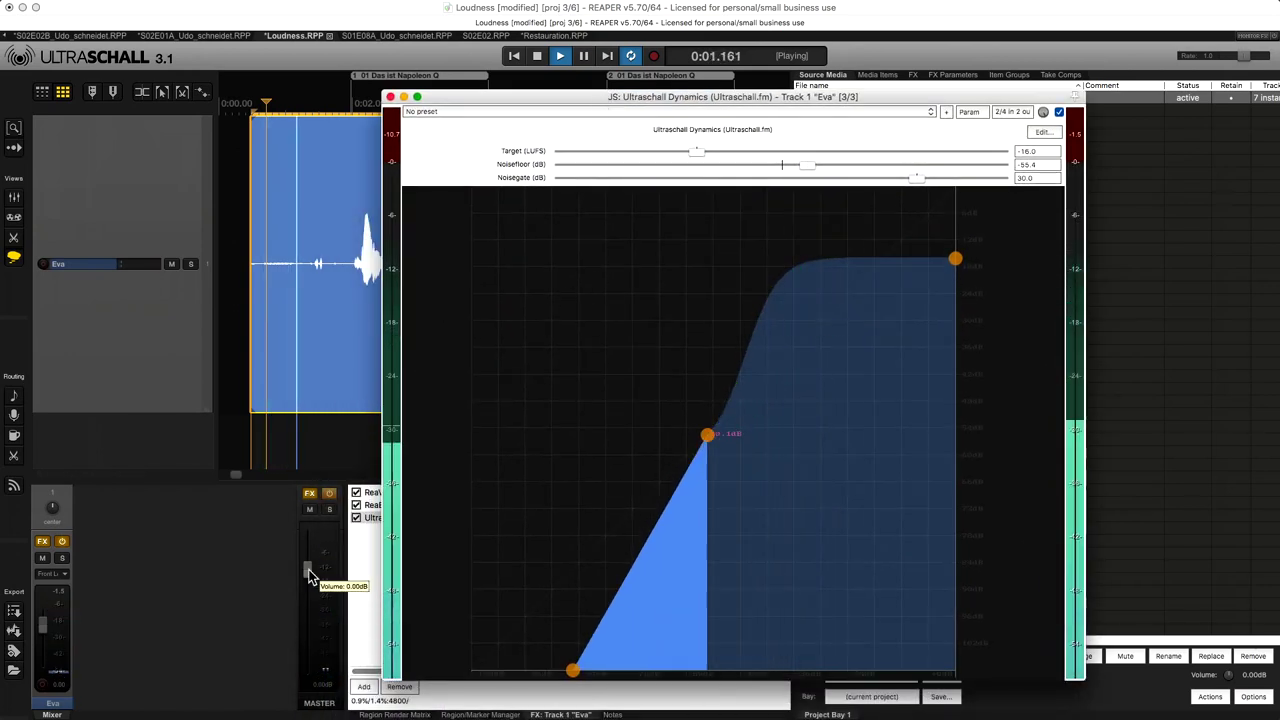
left_click_drag(308, 577, 309, 600)
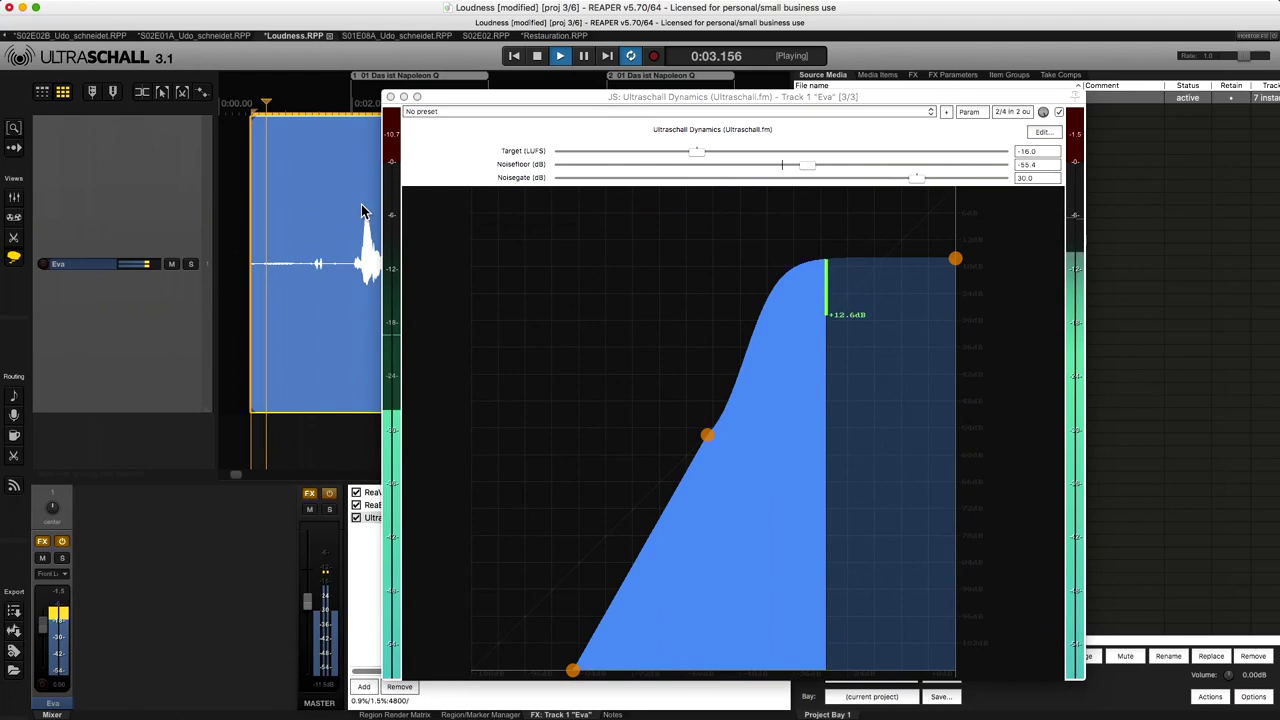
Try a Noisefloor of -20.0 dB during the loop, set it to -40.9 dB and pause playback.
left_click_drag(807, 168, 1000, 154)
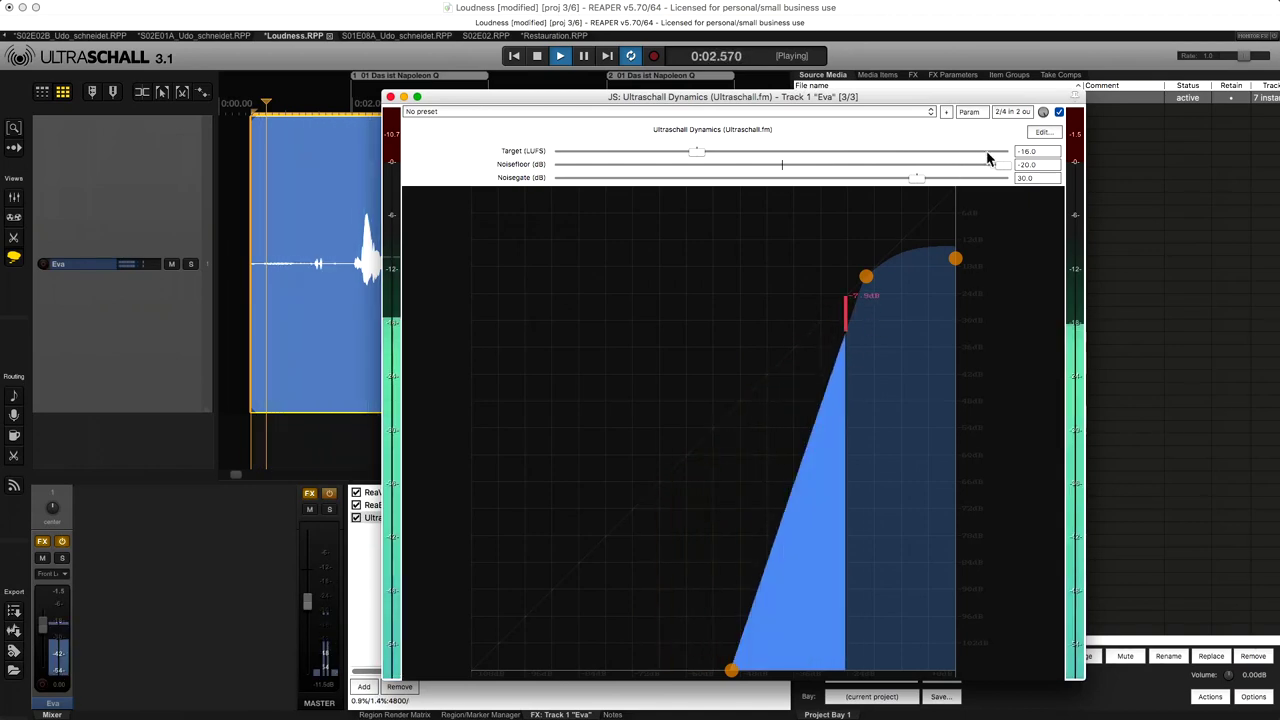
left_click_drag(998, 163, 886, 185)
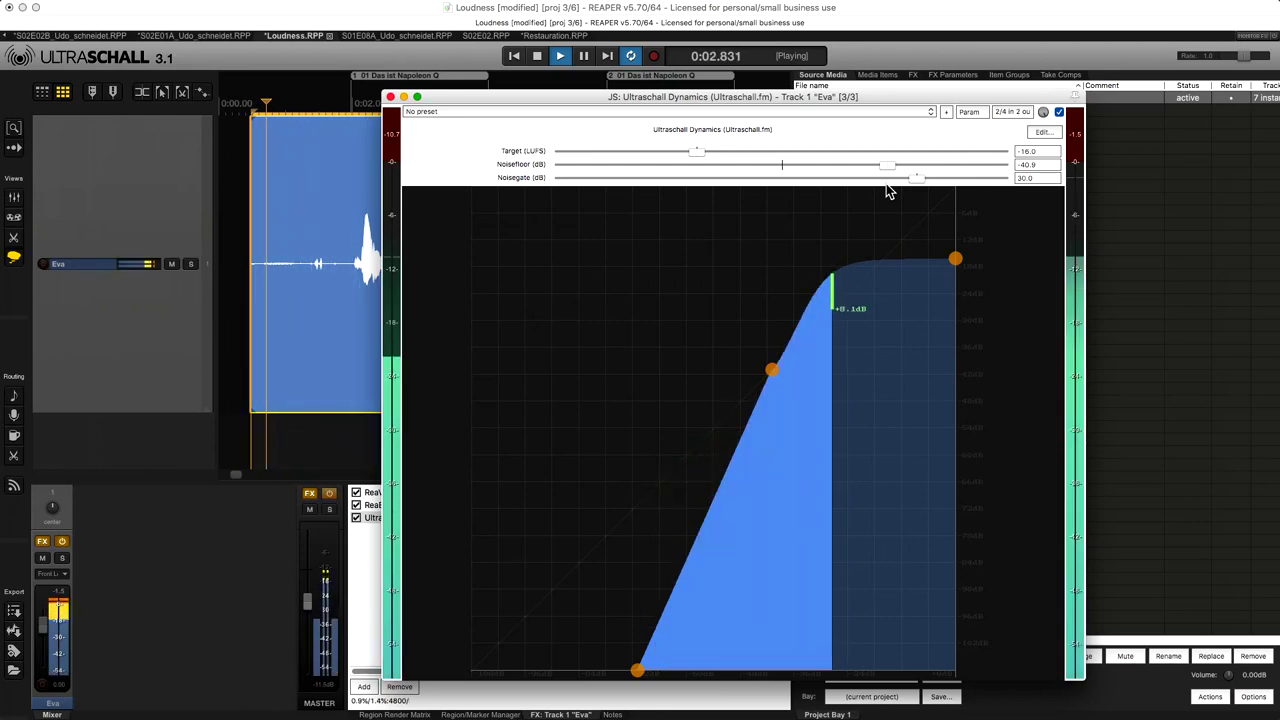
key("space")
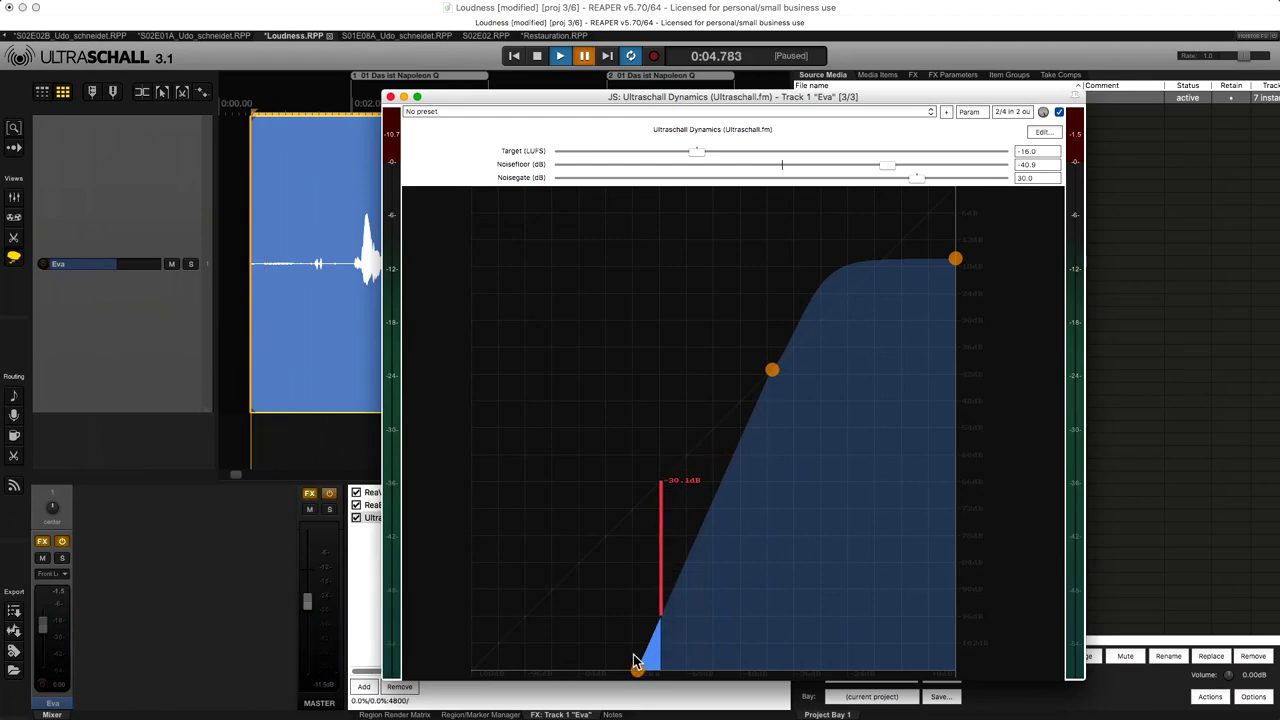
Sweep the Noisegate through its range up to 88.0 dB and settle it at 40.7 dB.
left_click_drag(917, 178, 1000, 181)
left_click_drag(892, 207, 571, 230)
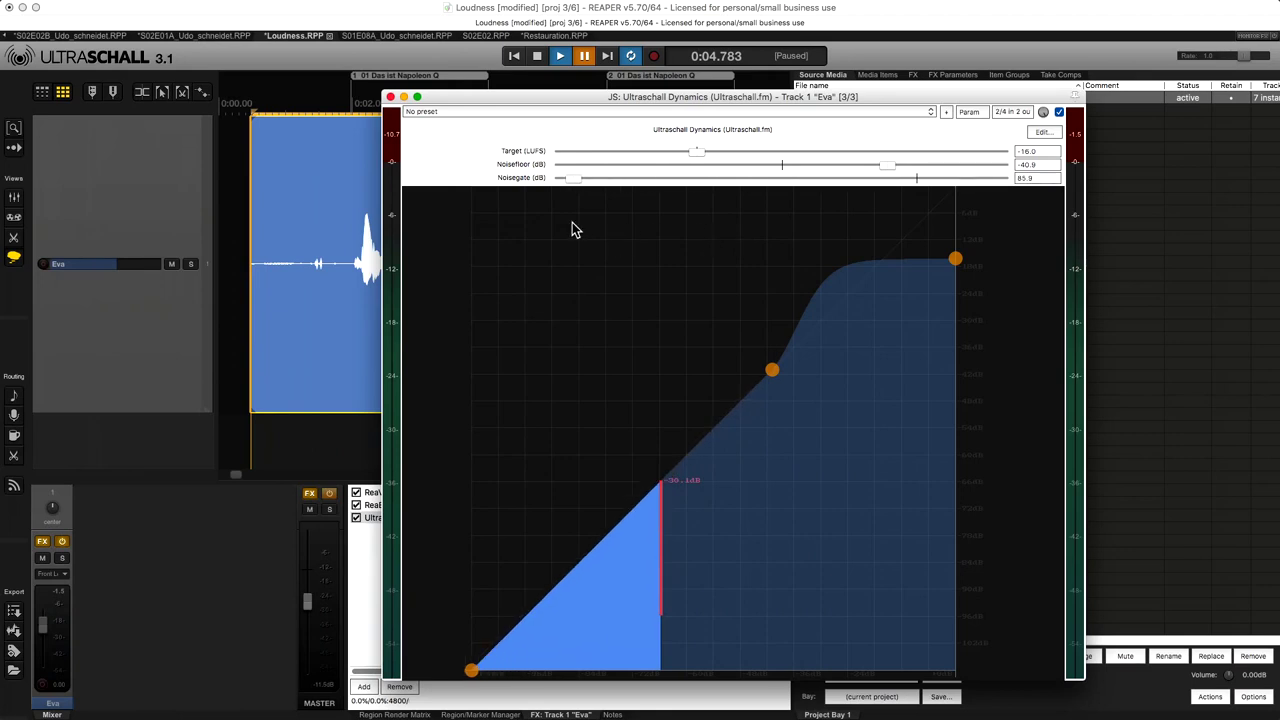
left_click_drag(571, 230, 505, 217)
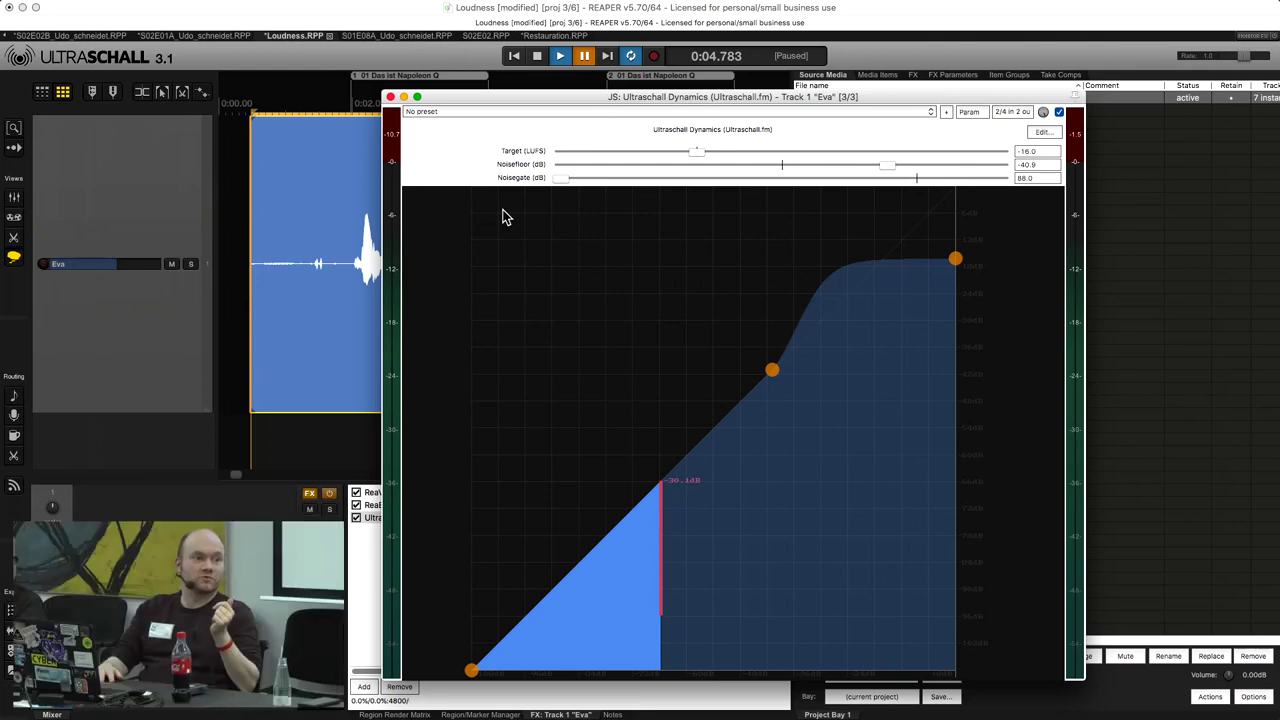
left_click(557, 178)
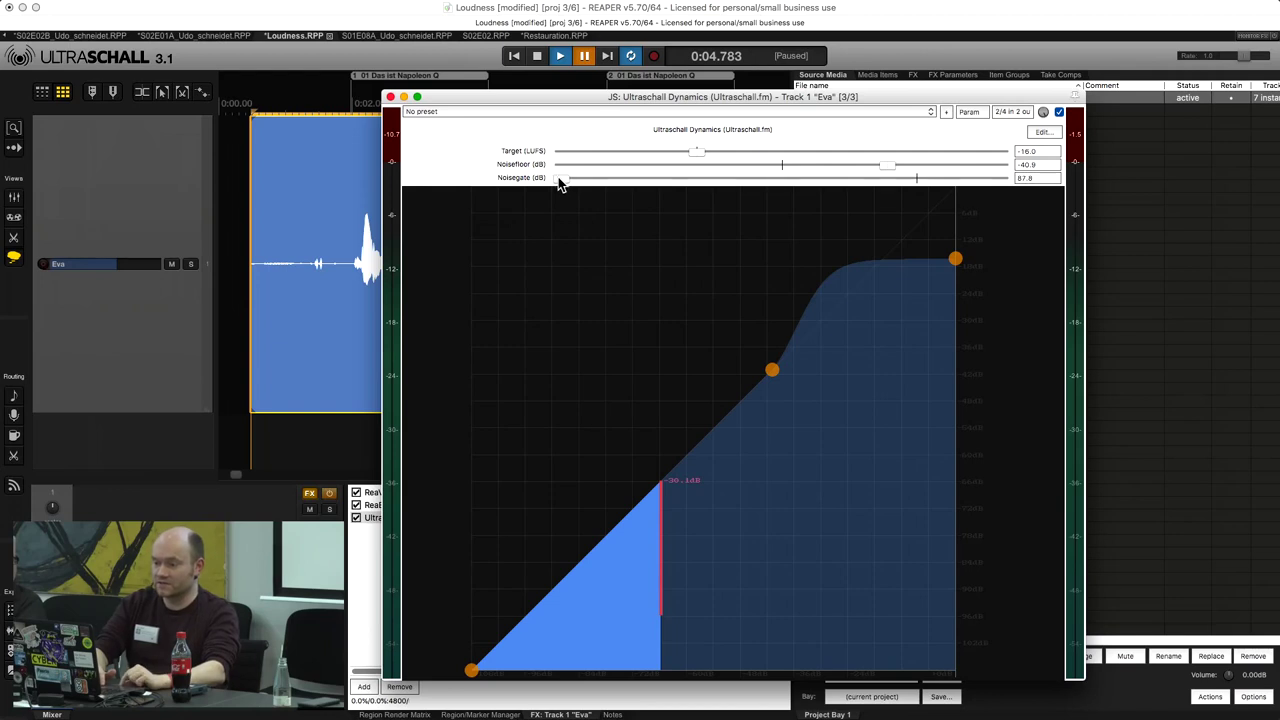
left_click_drag(718, 177, 1080, 165)
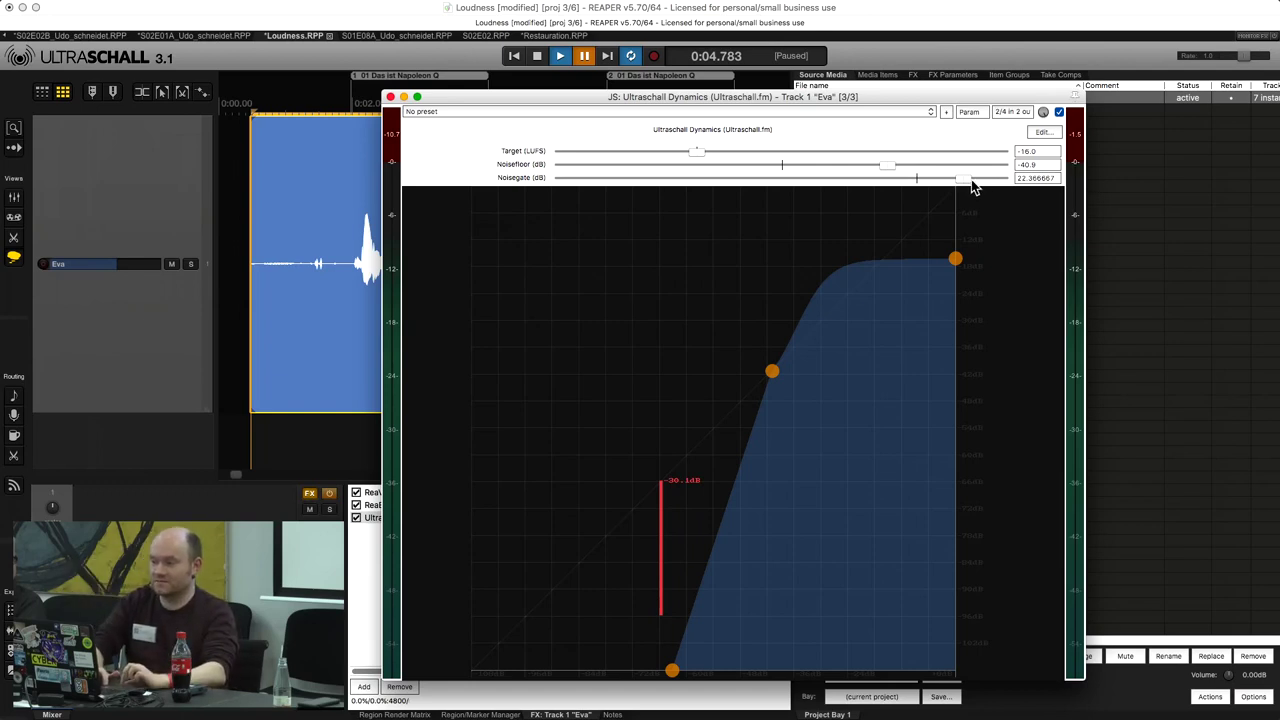
left_click_drag(1012, 179, 853, 212)
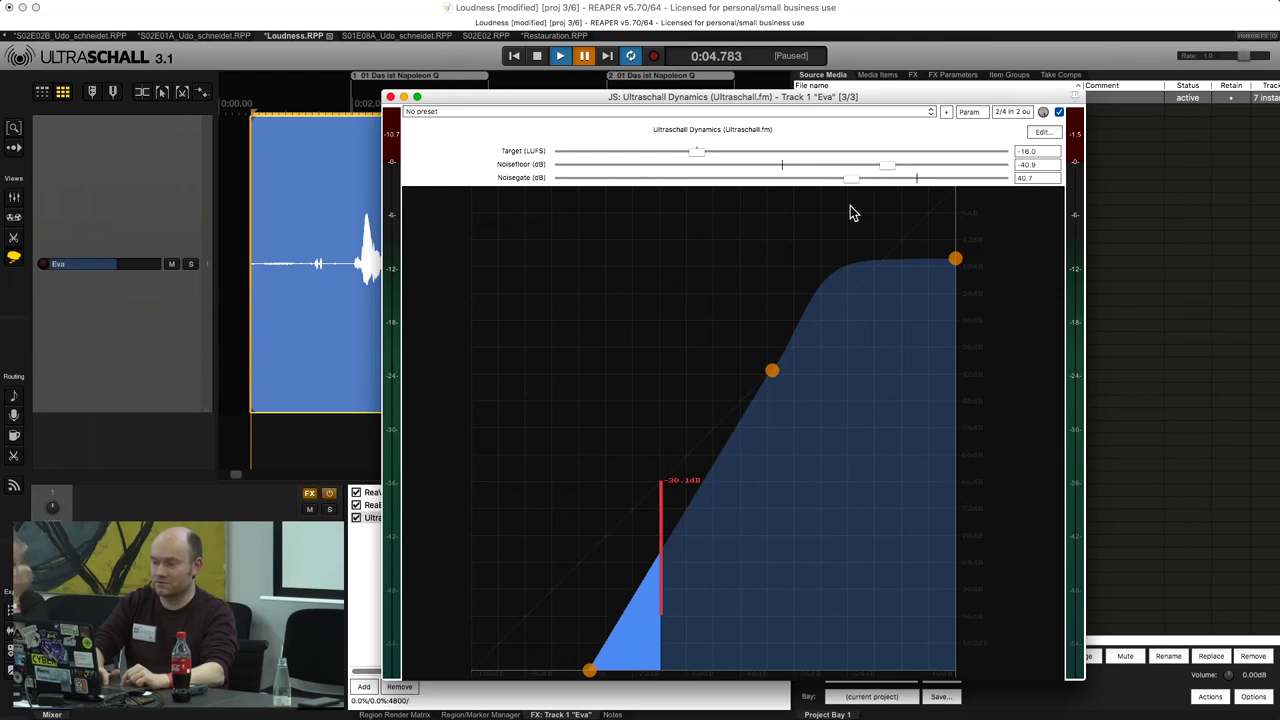
Reset the Noisegate to 30.0 dB and listen to the first clip from near its start, pausing after the speech.
double_click(854, 179)
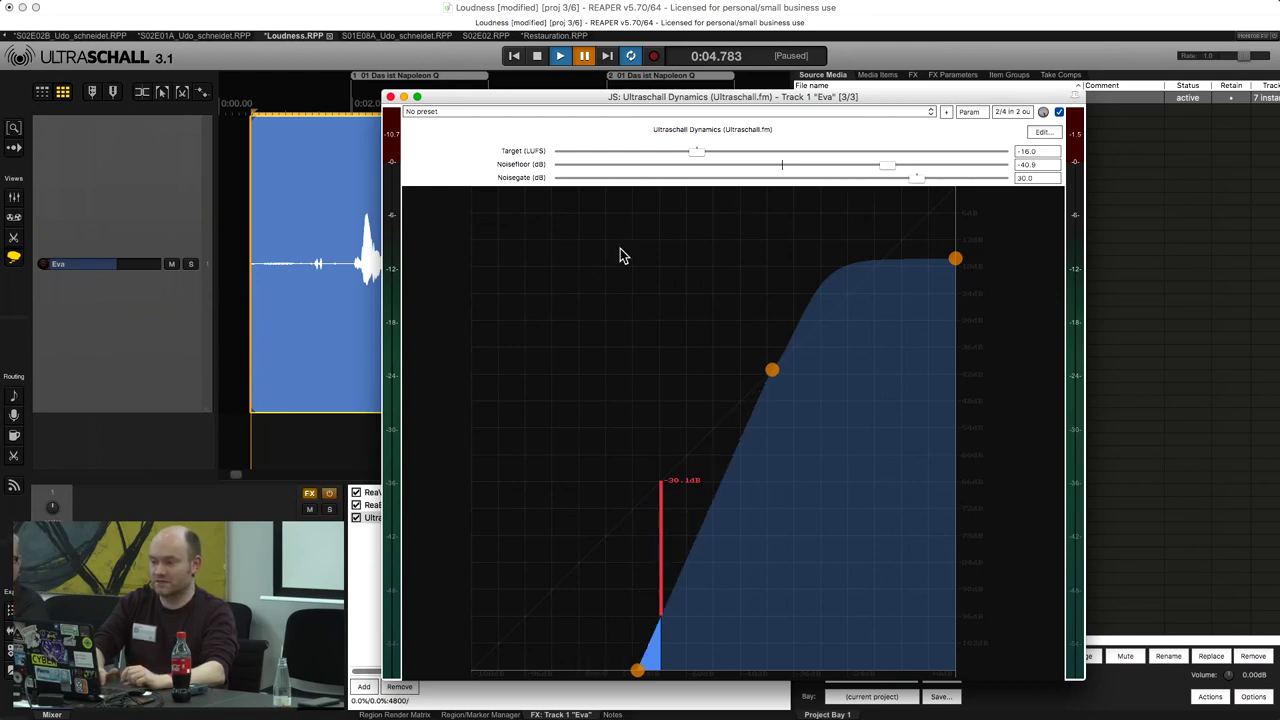
left_click(265, 450)
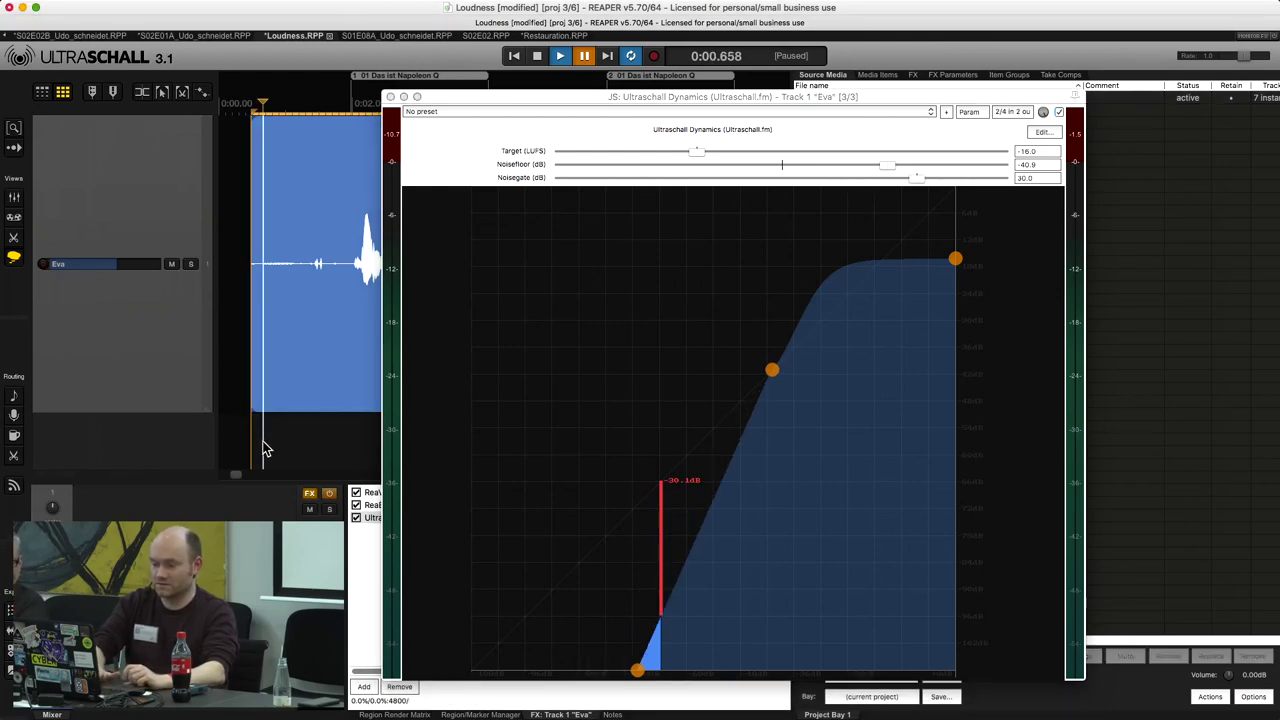
key("space")
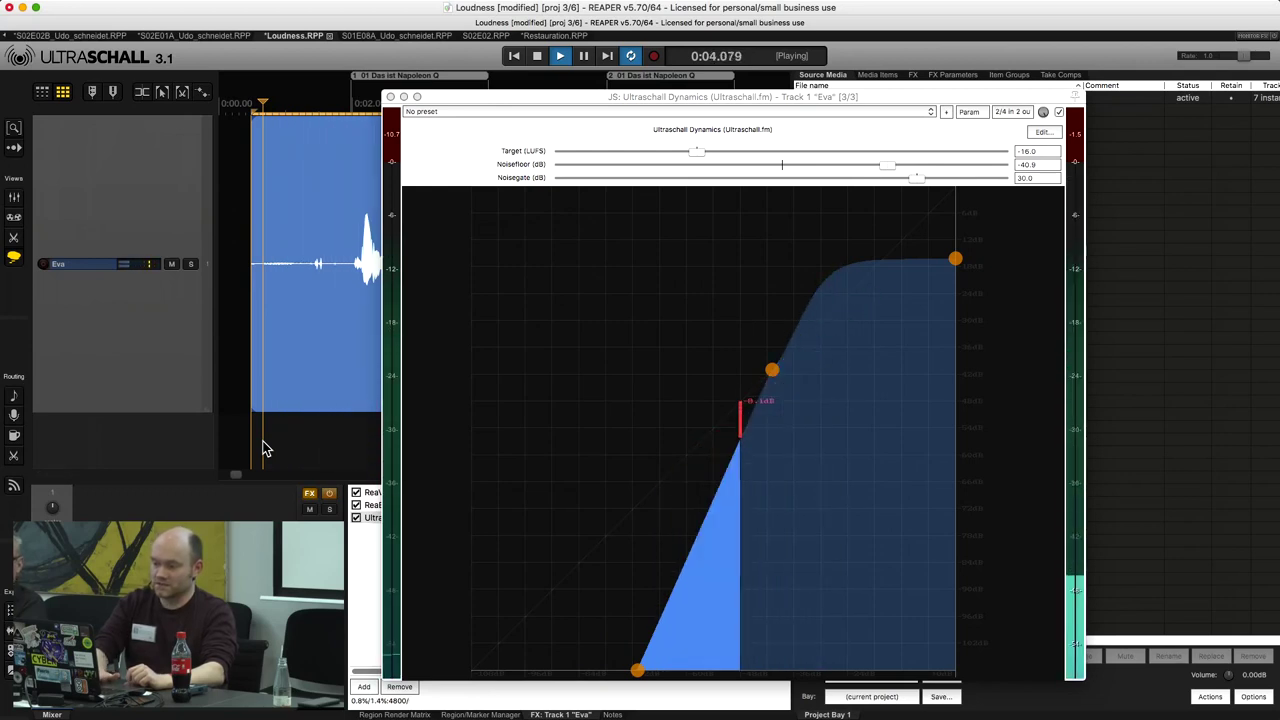
key("space")
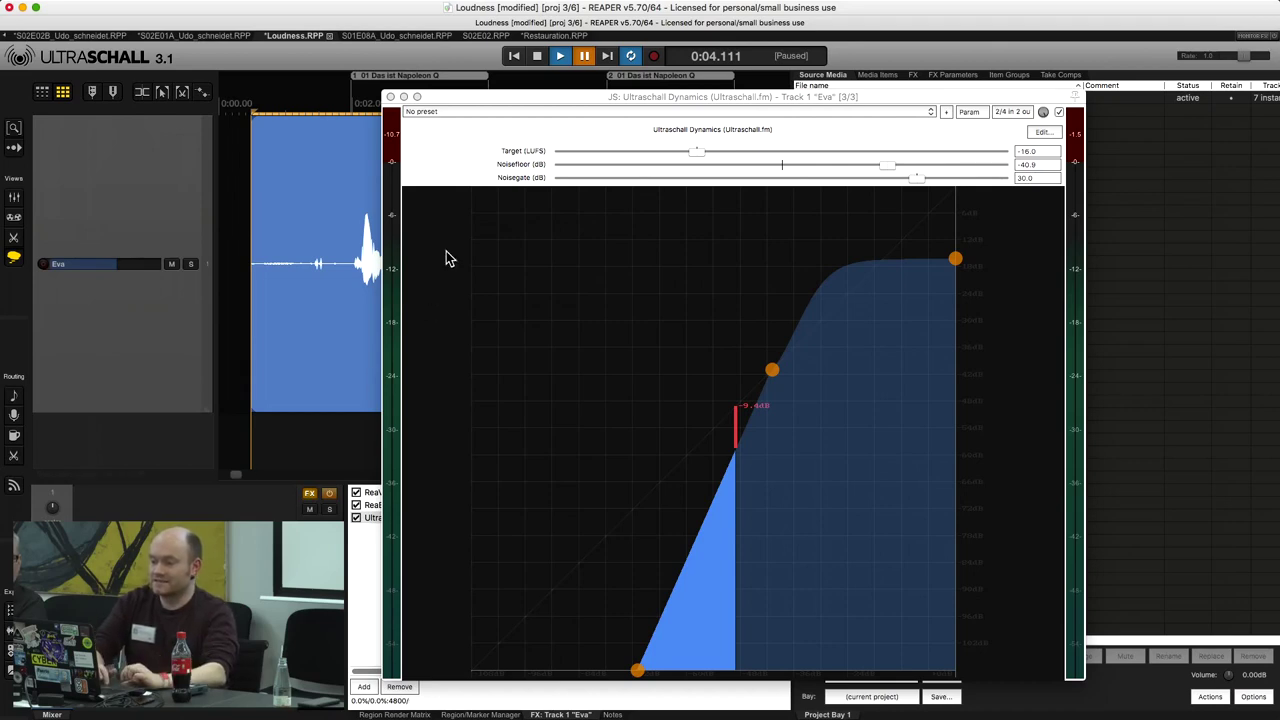
Try a Target of -12.0 LUFS in Ultraschall Dynamics and replay the first clip with the curve in view.
left_click_drag(506, 97, 345, 92)
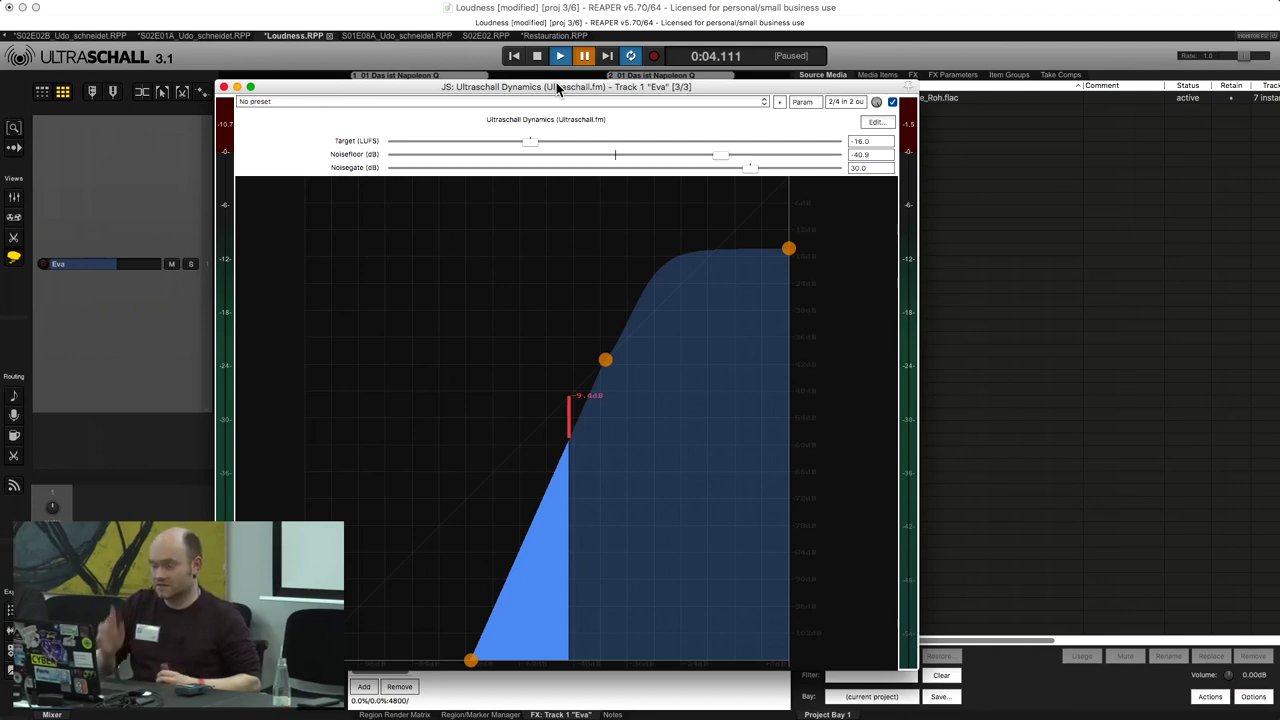
mouse_move(556, 7)
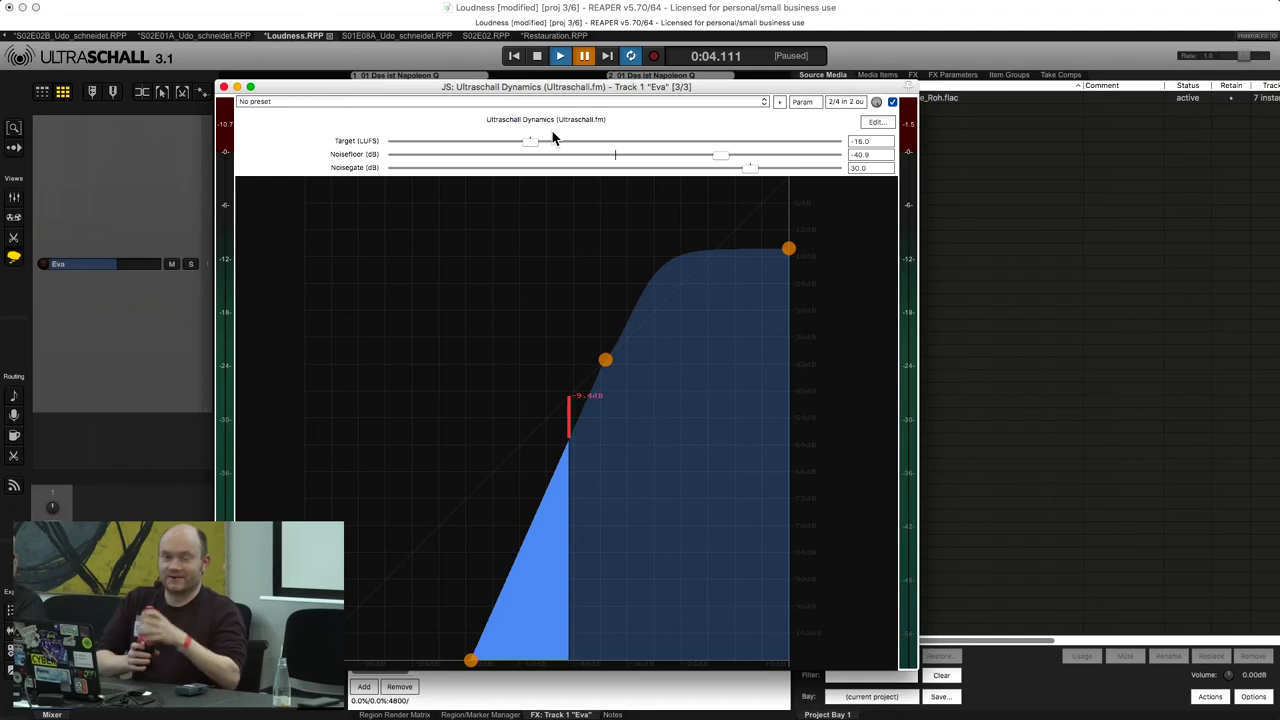
left_click_drag(530, 141, 165, 213)
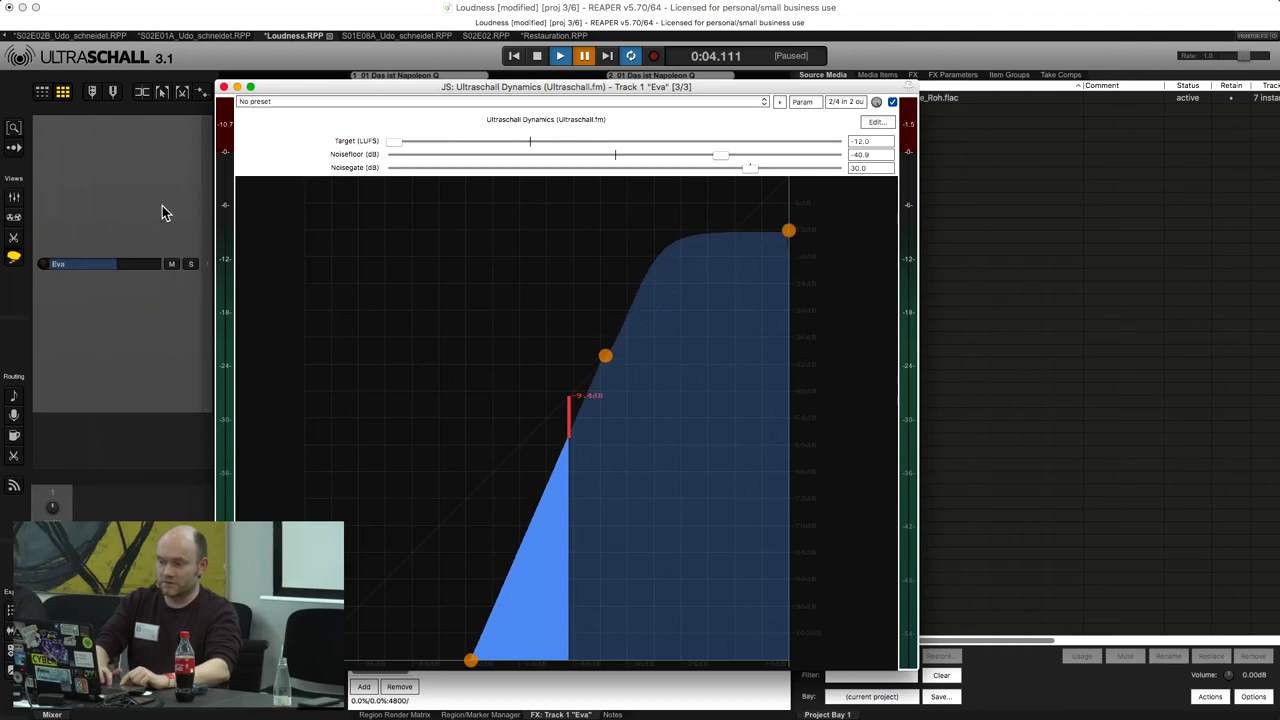
key("space")
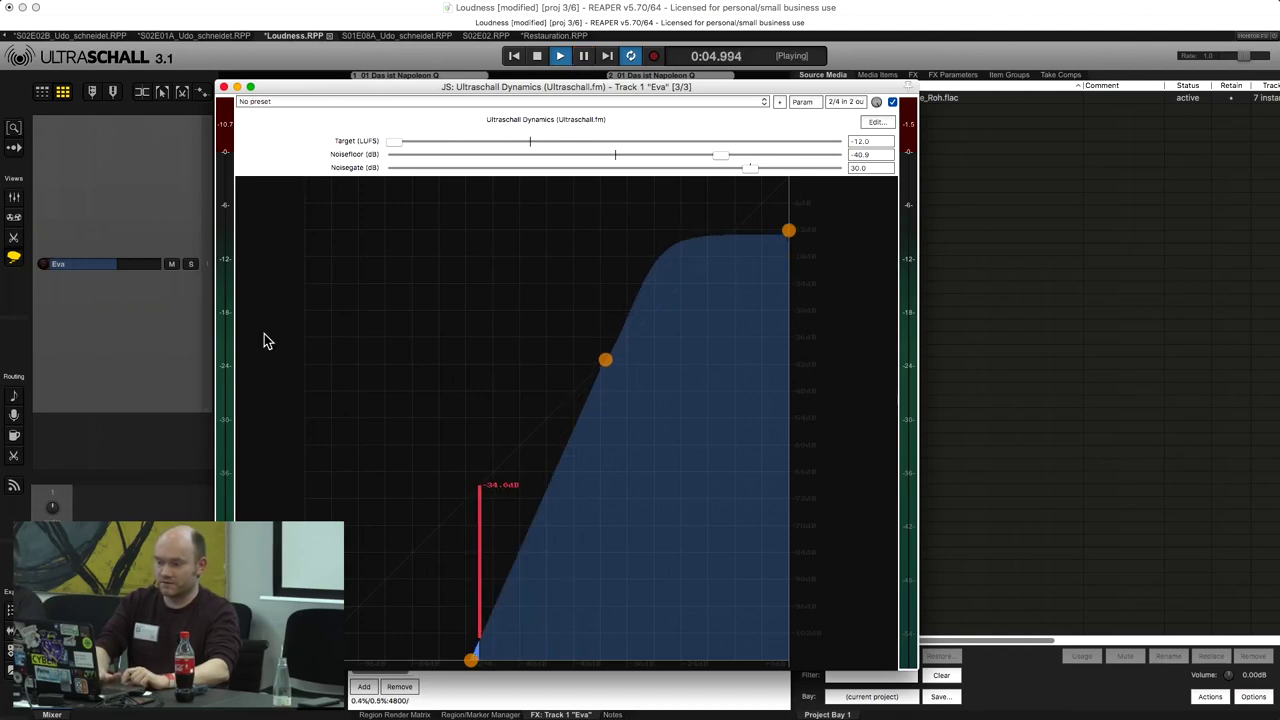
key("Home")
key("space")
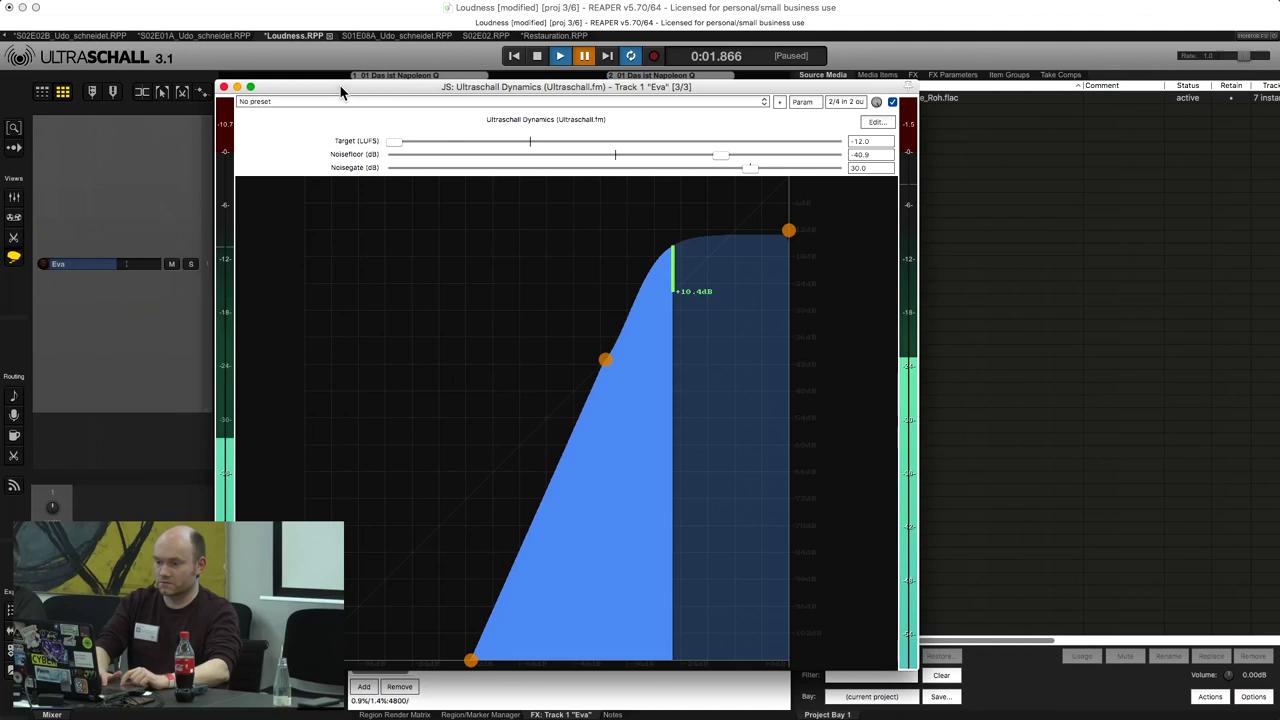
left_click_drag(340, 92, 415, 348)
left_click(306, 218)
key("space")
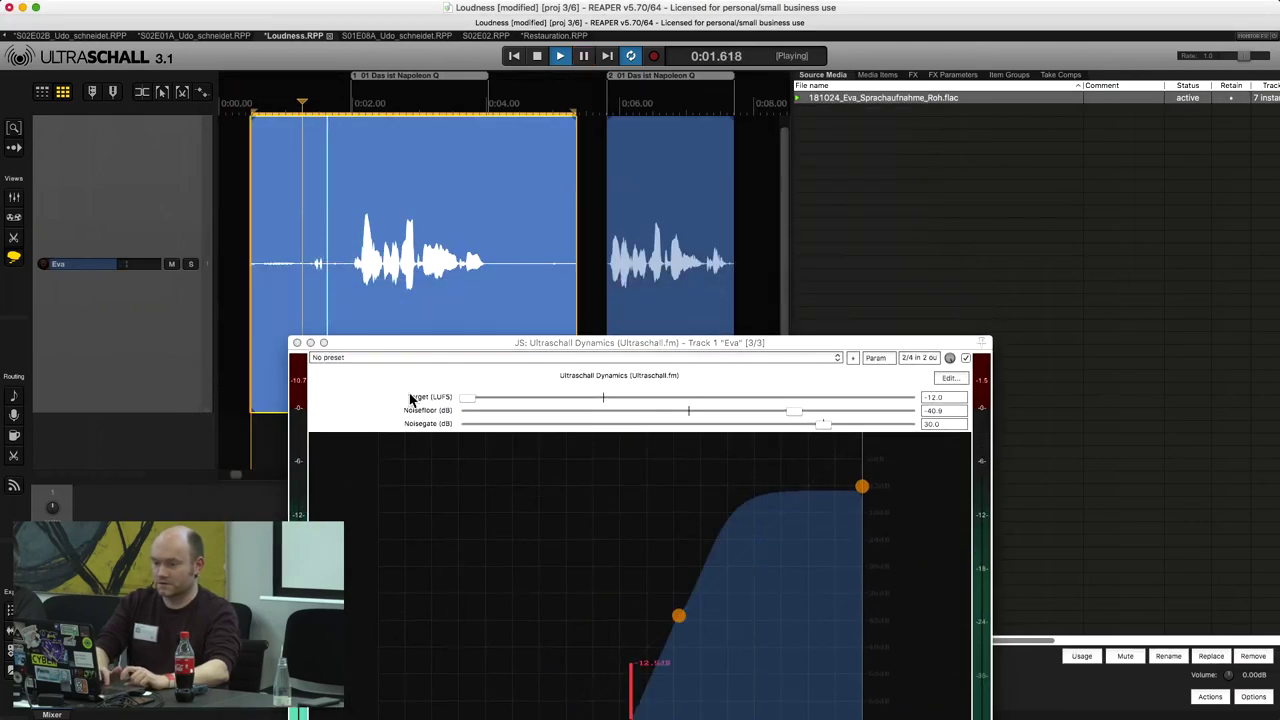
left_click_drag(484, 354, 450, 133)
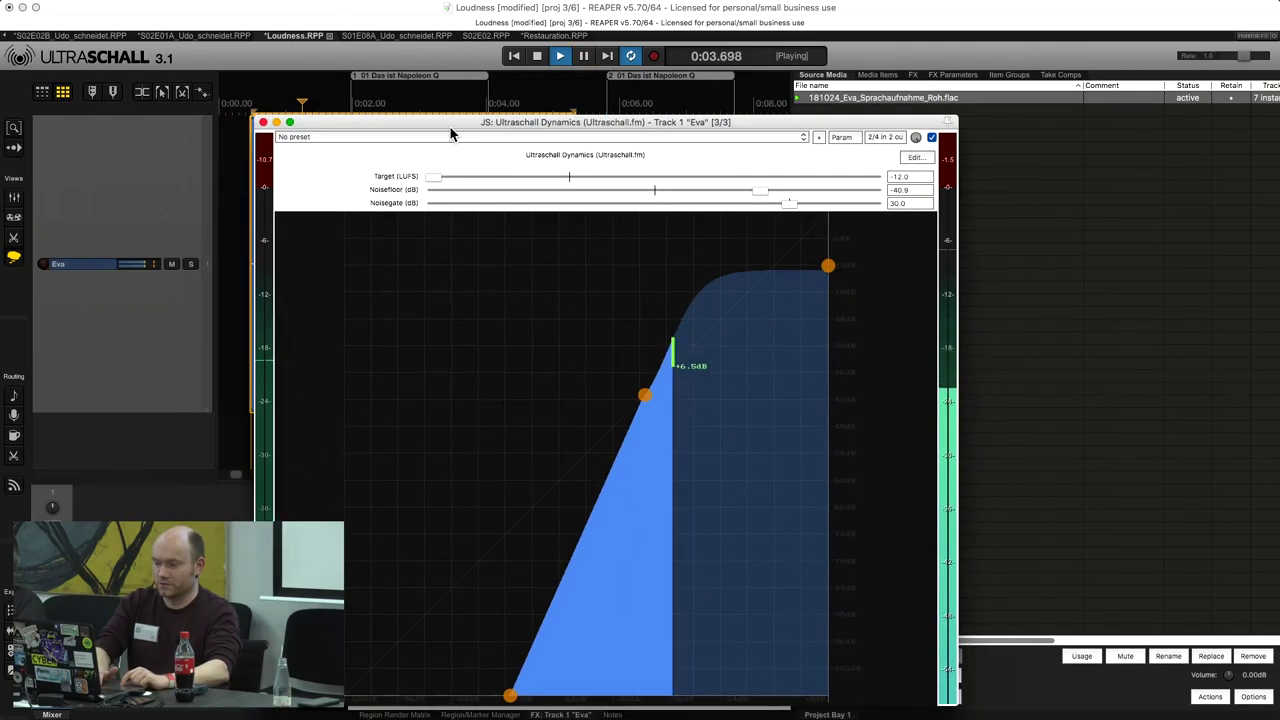
key("space")
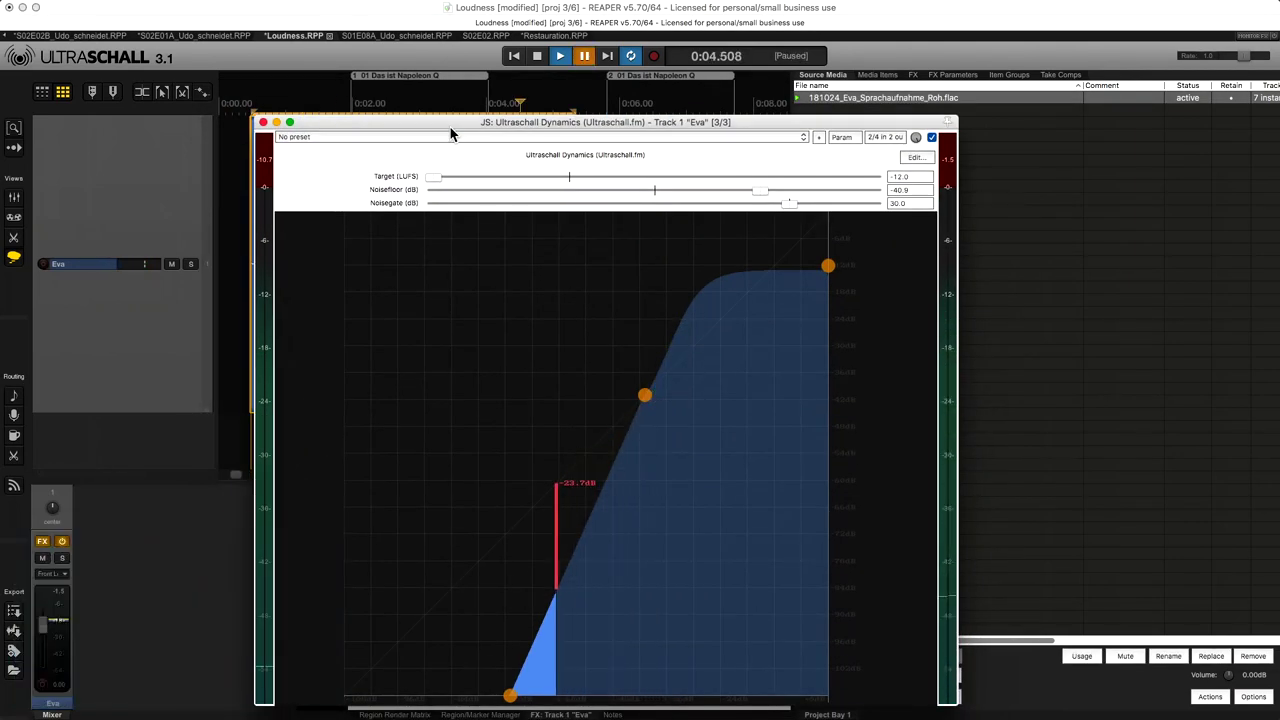
Reset the Target to -16.0 LUFS and return Ultraschall Dynamics to the docked FX chain.
double_click(436, 180)
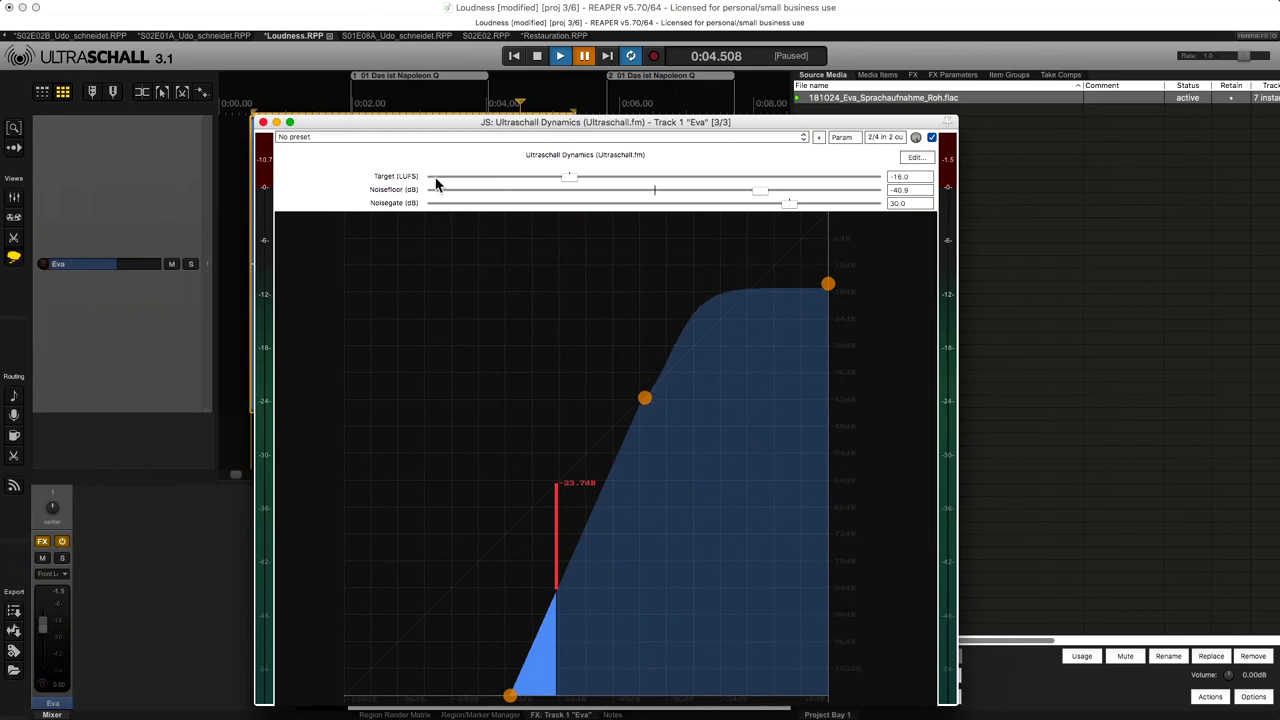
left_click(263, 122)
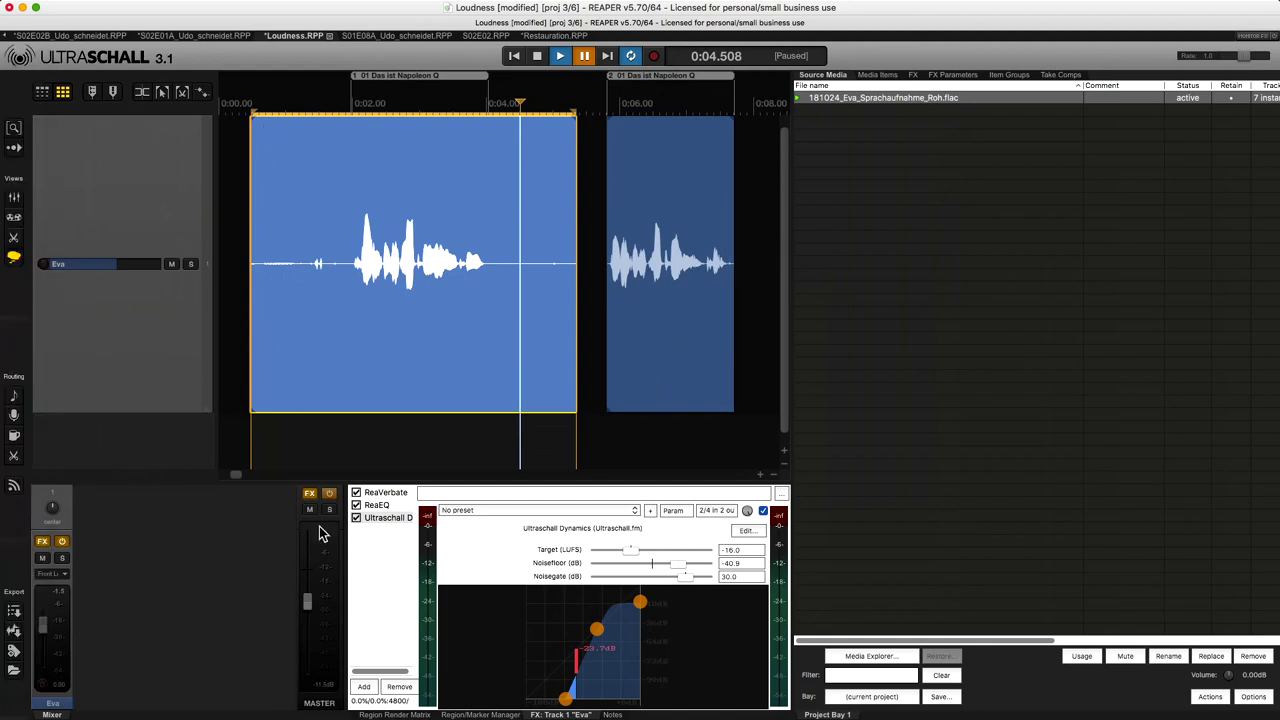
left_click(387, 715)
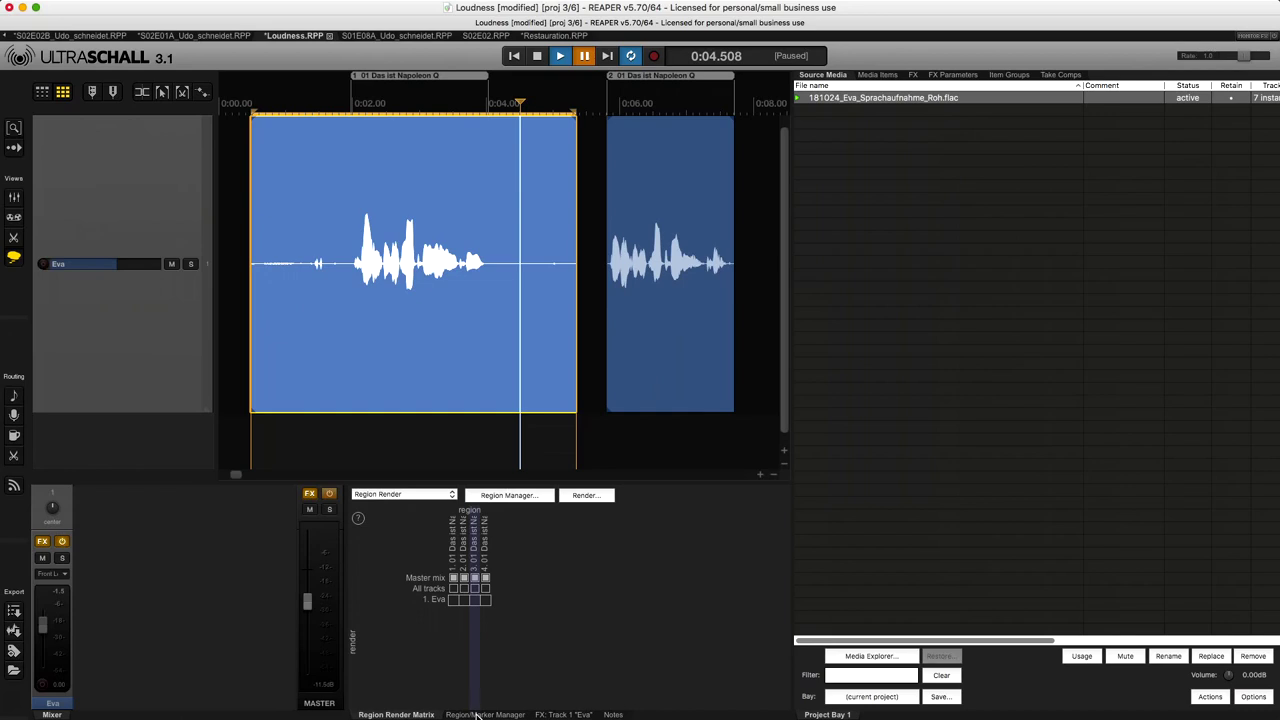
left_click(477, 715)
left_click(565, 714)
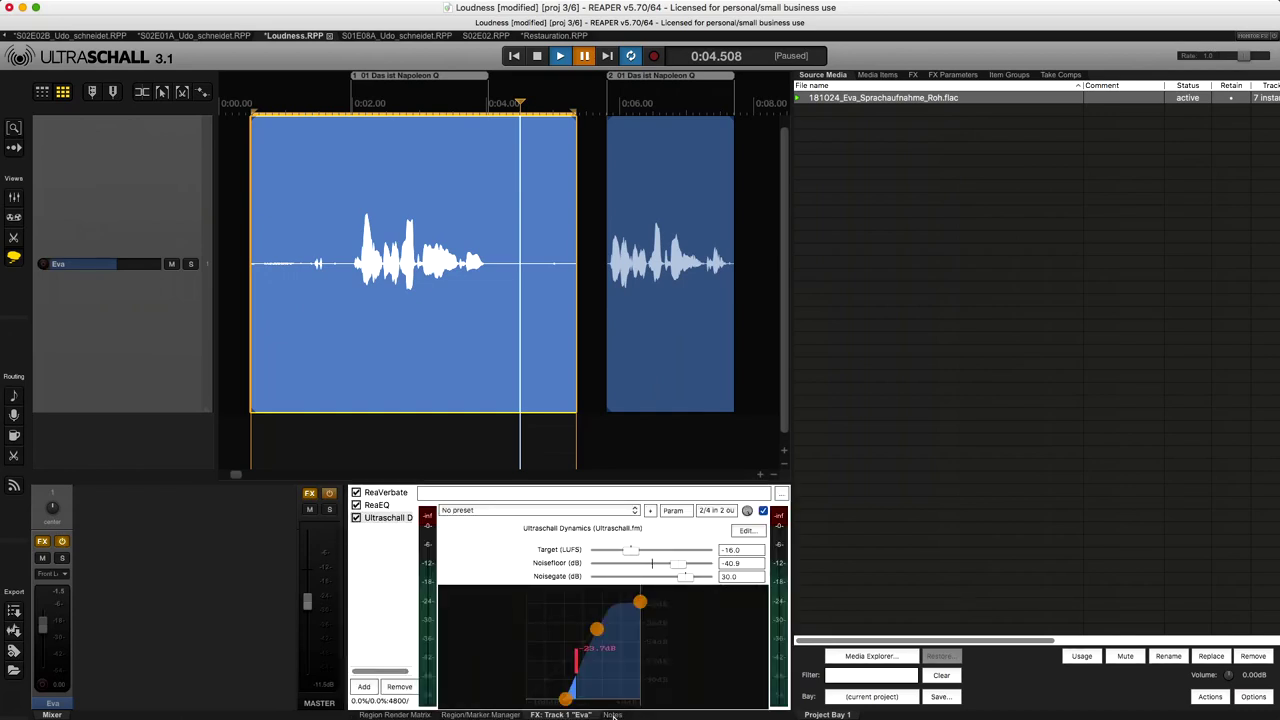
left_click(610, 715)
left_click(563, 714)
Play the first clip from about 0:01.6 with more of the timeline in view and pause after the speech.
left_click(323, 440)
scroll(323, 440, "down", 10)
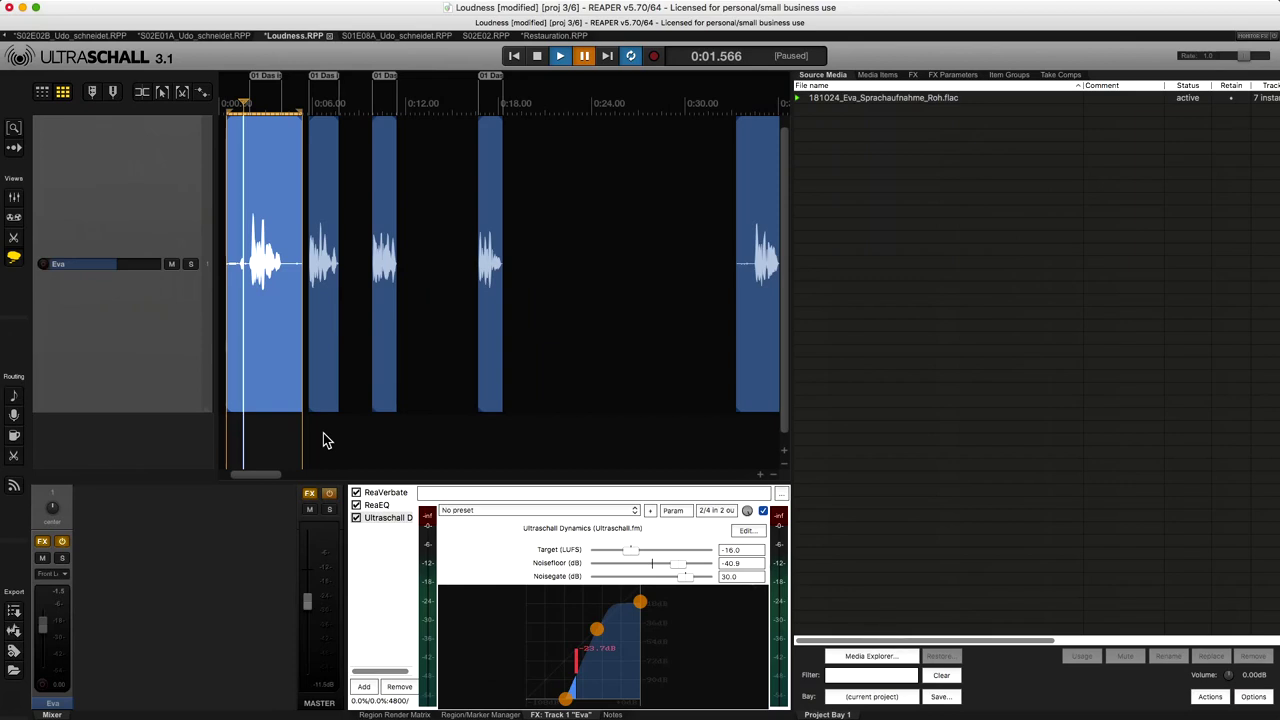
key("space")
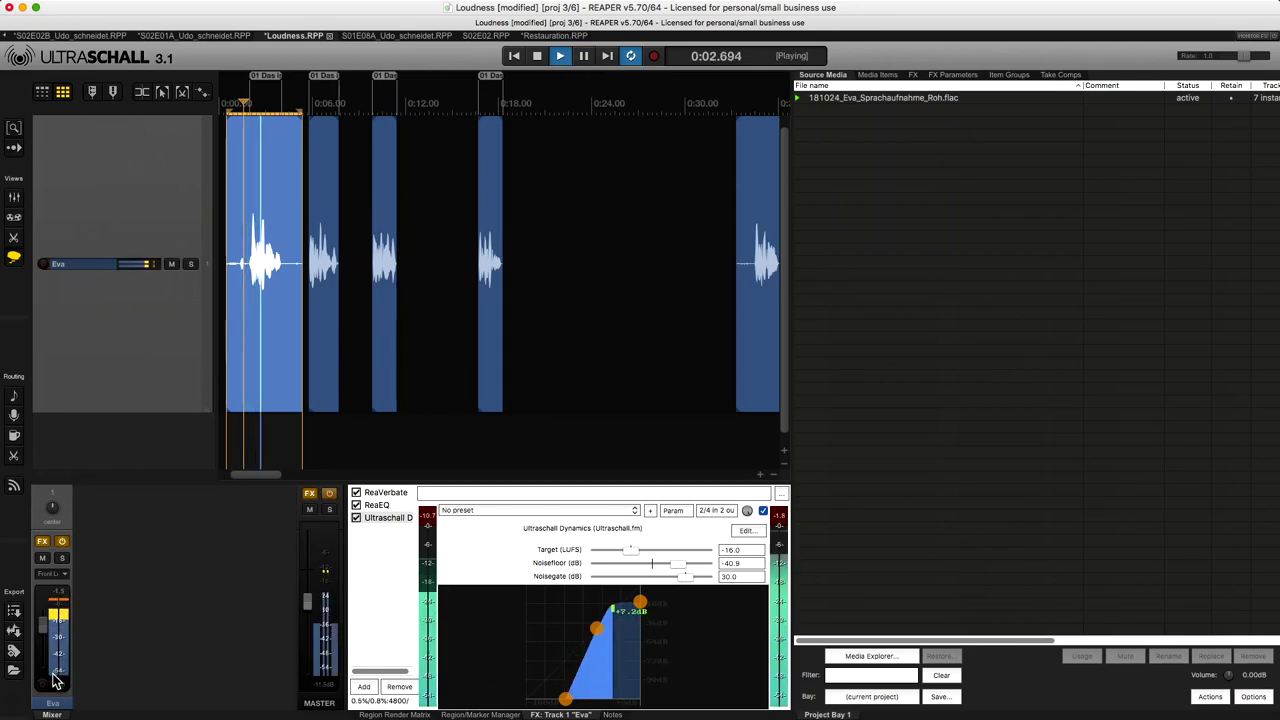
key("space")
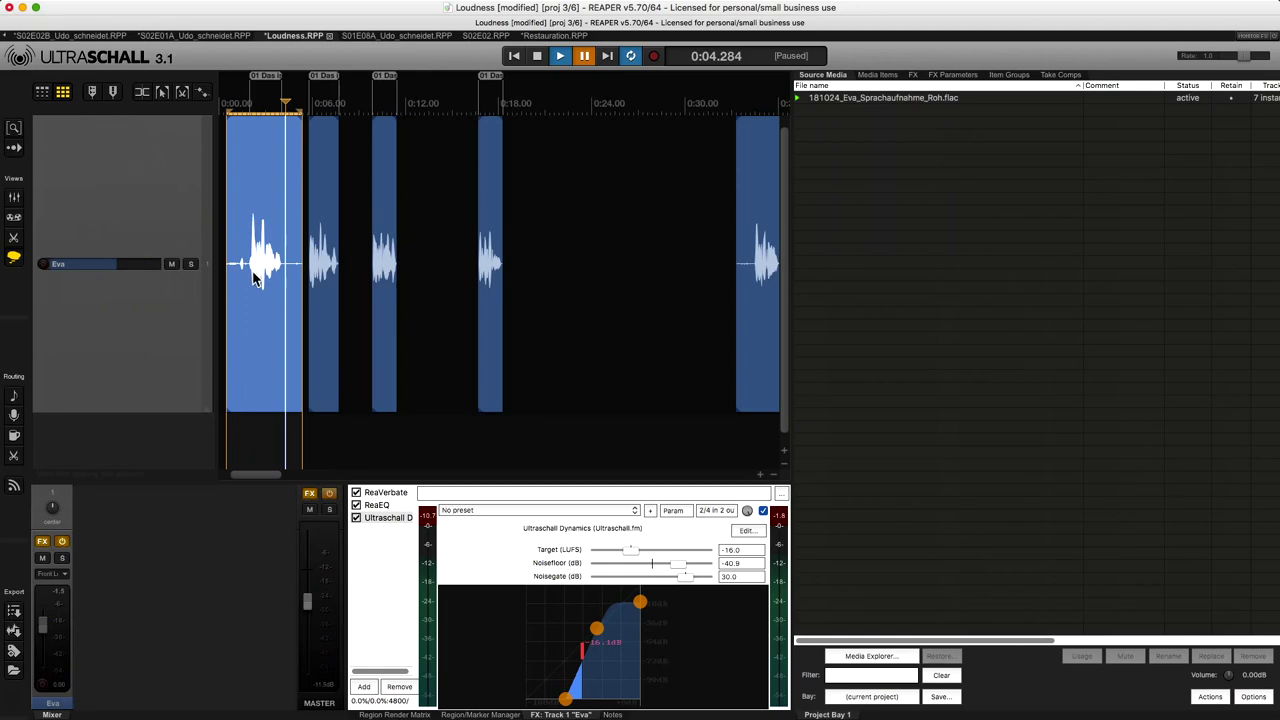
Examine the first clip's speech onset around 0:02 up close and compare its waveform with the following clips.
left_click(252, 278)
scroll(252, 278, "up", 10)
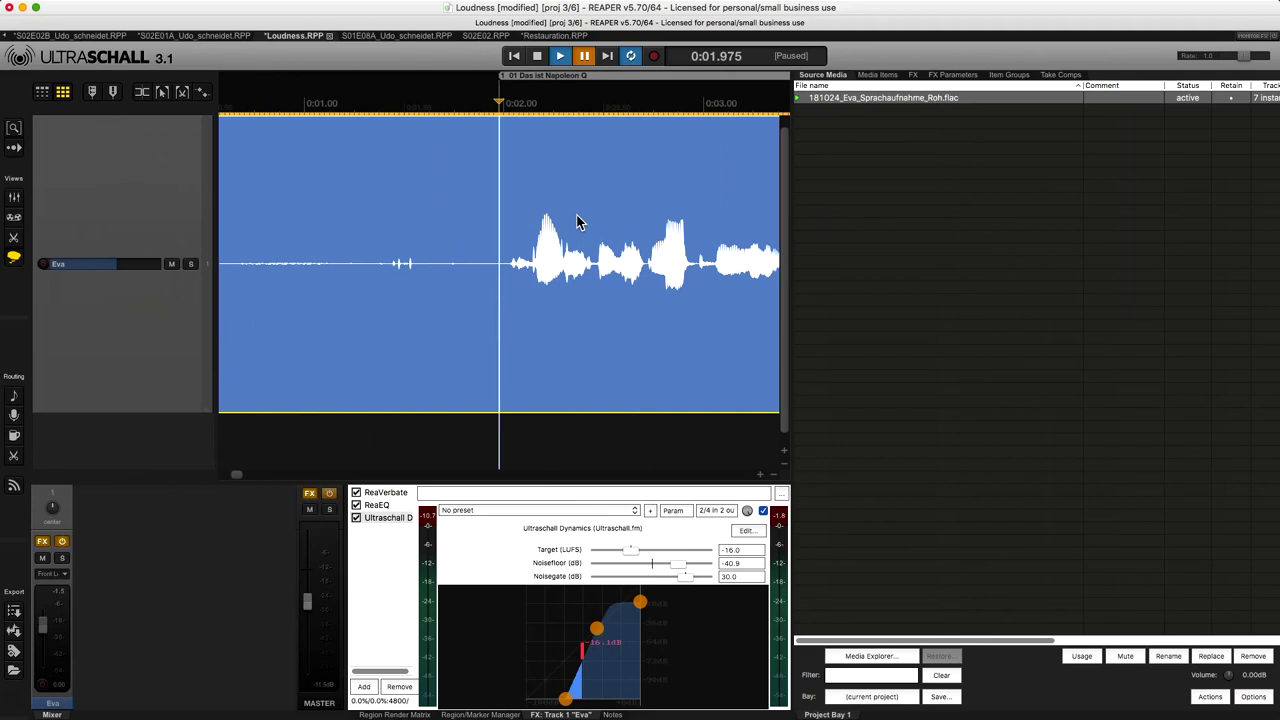
left_click(543, 355)
scroll(543, 355, "down", 8)
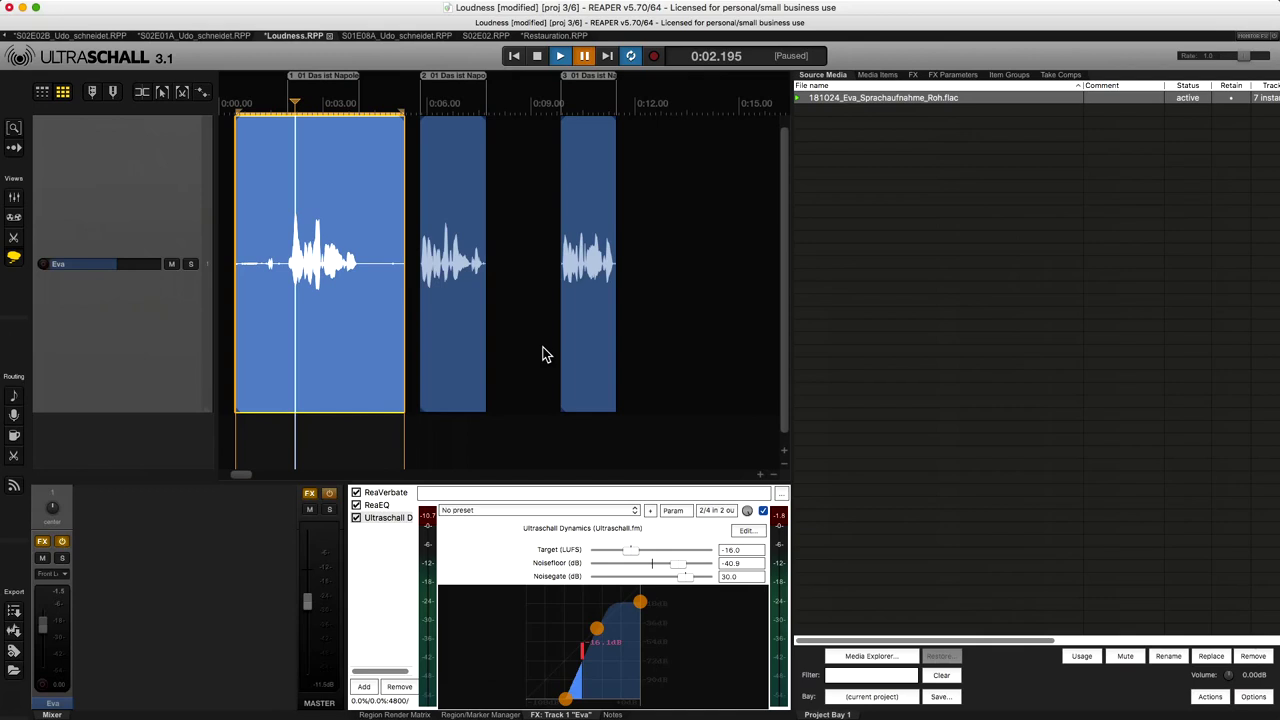
left_click(444, 336)
scroll(444, 336, "down", 2)
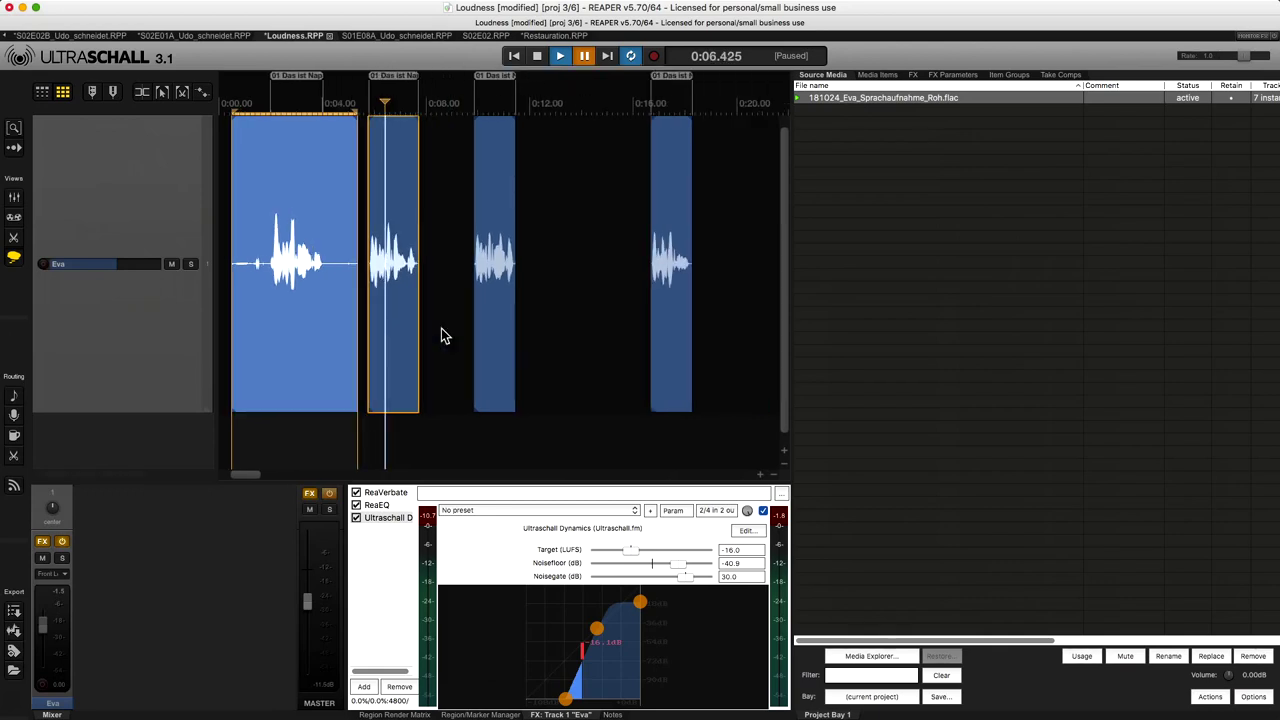
scroll(444, 336, "down", 3)
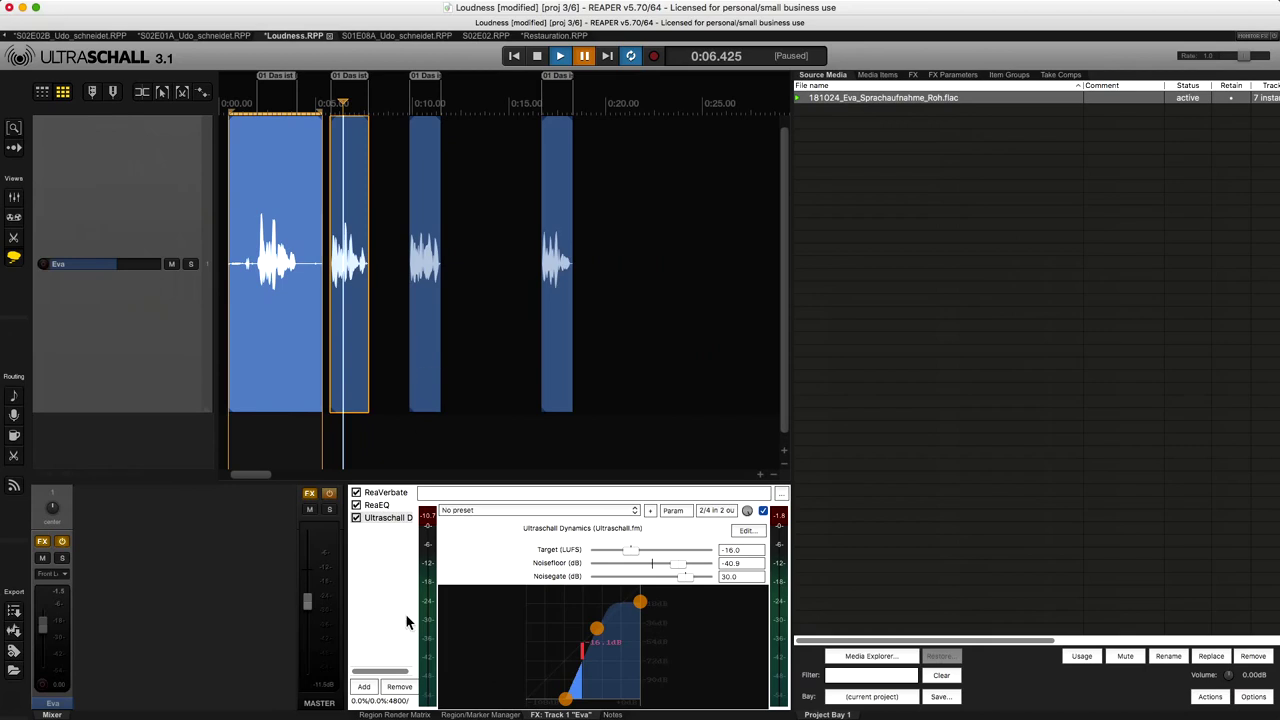
Open dpMeter3 from the master track's FX chain in a floating window and enlarge its meter display beside the clips.
left_click(310, 494)
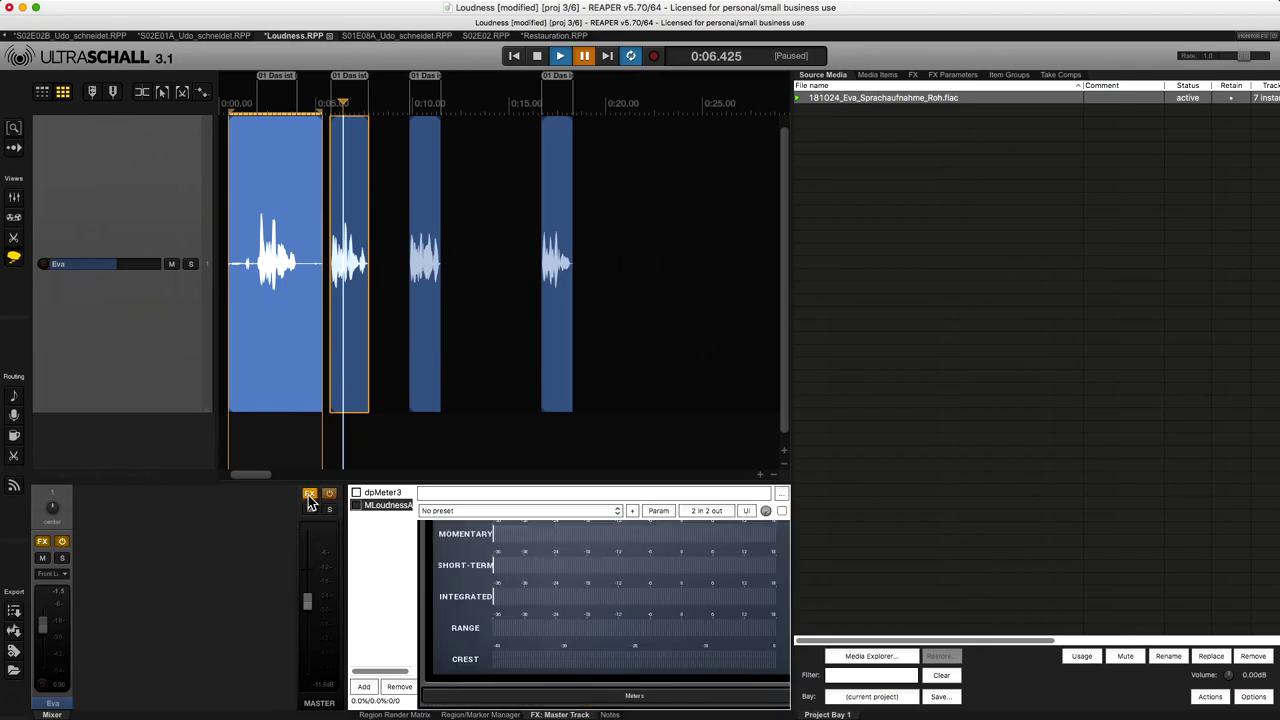
left_click(379, 494)
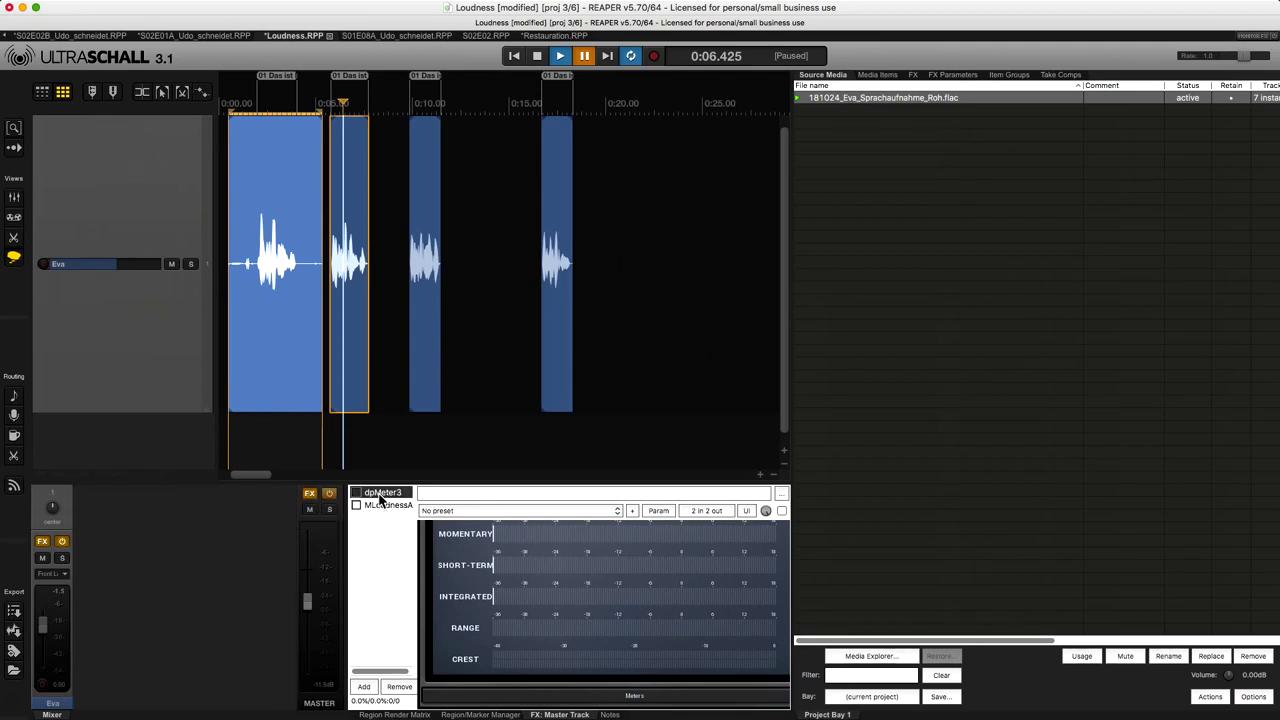
double_click(380, 494)
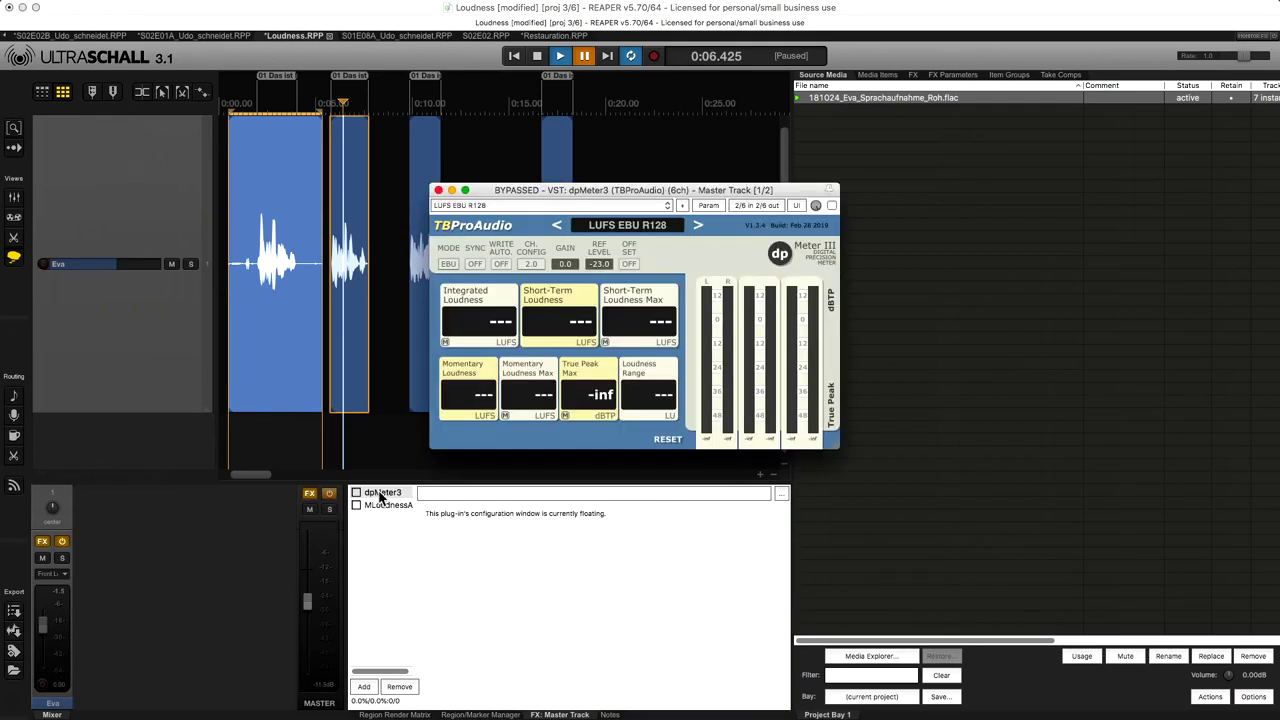
left_click_drag(519, 194, 588, 118)
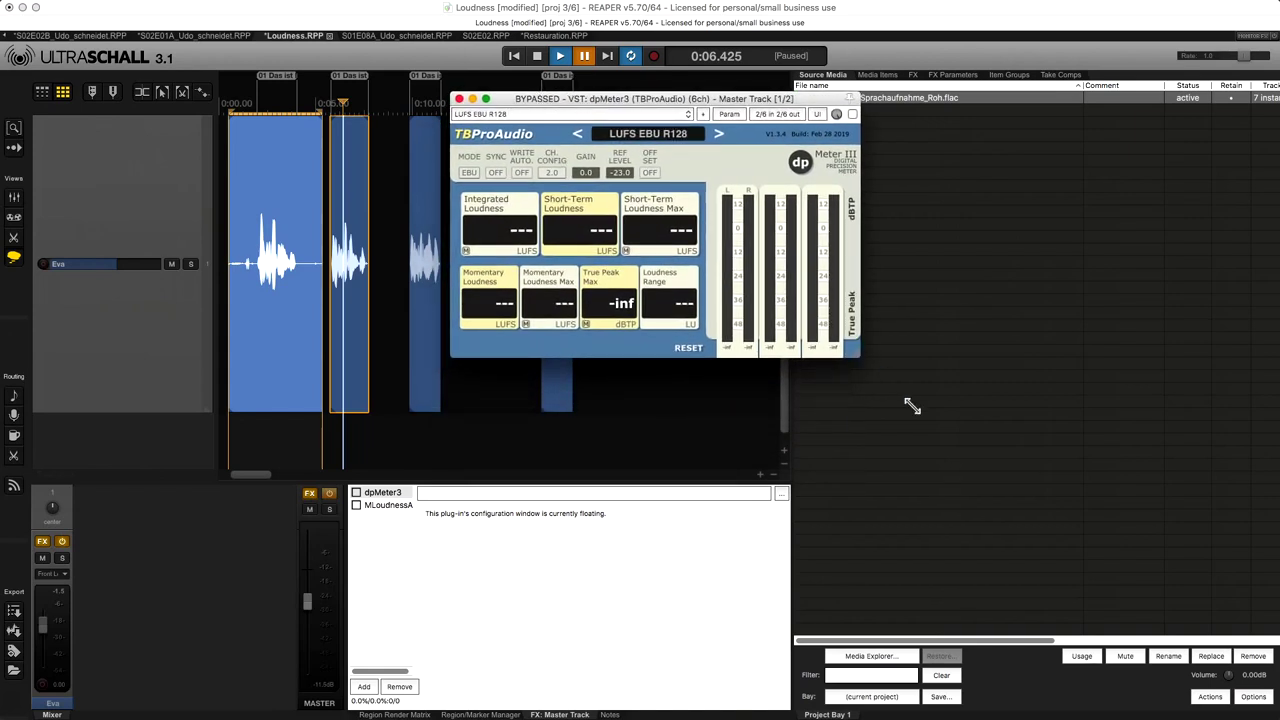
left_click(1070, 545)
left_click_drag(857, 355, 1081, 572)
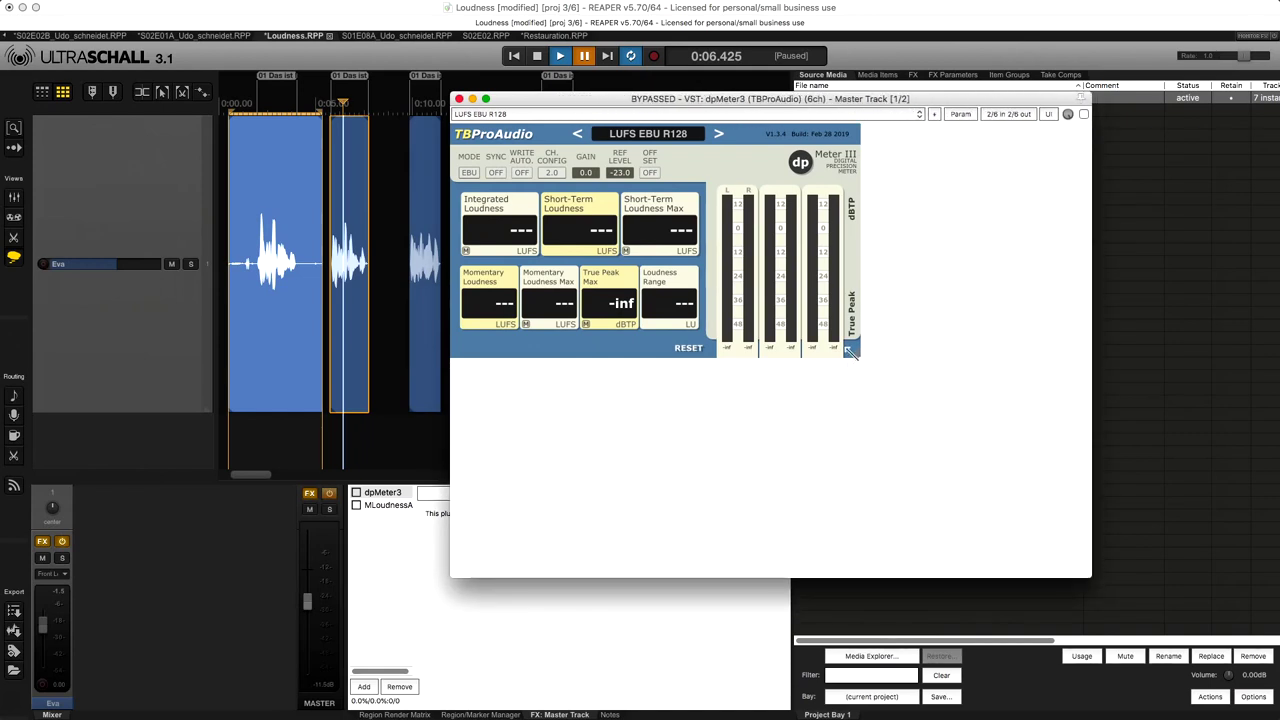
left_click_drag(853, 355, 1125, 510)
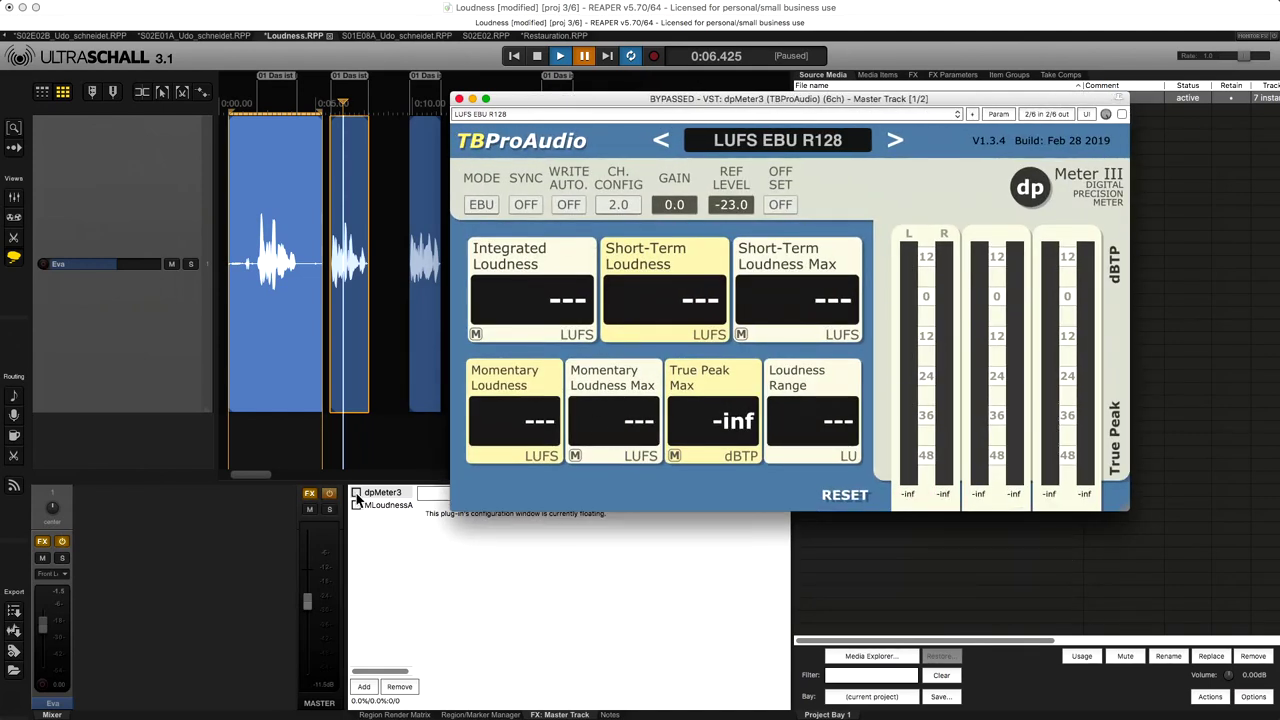
Enable dpMeter3 on the master track and play the first clip from its start to measure its loudness.
left_click(235, 429)
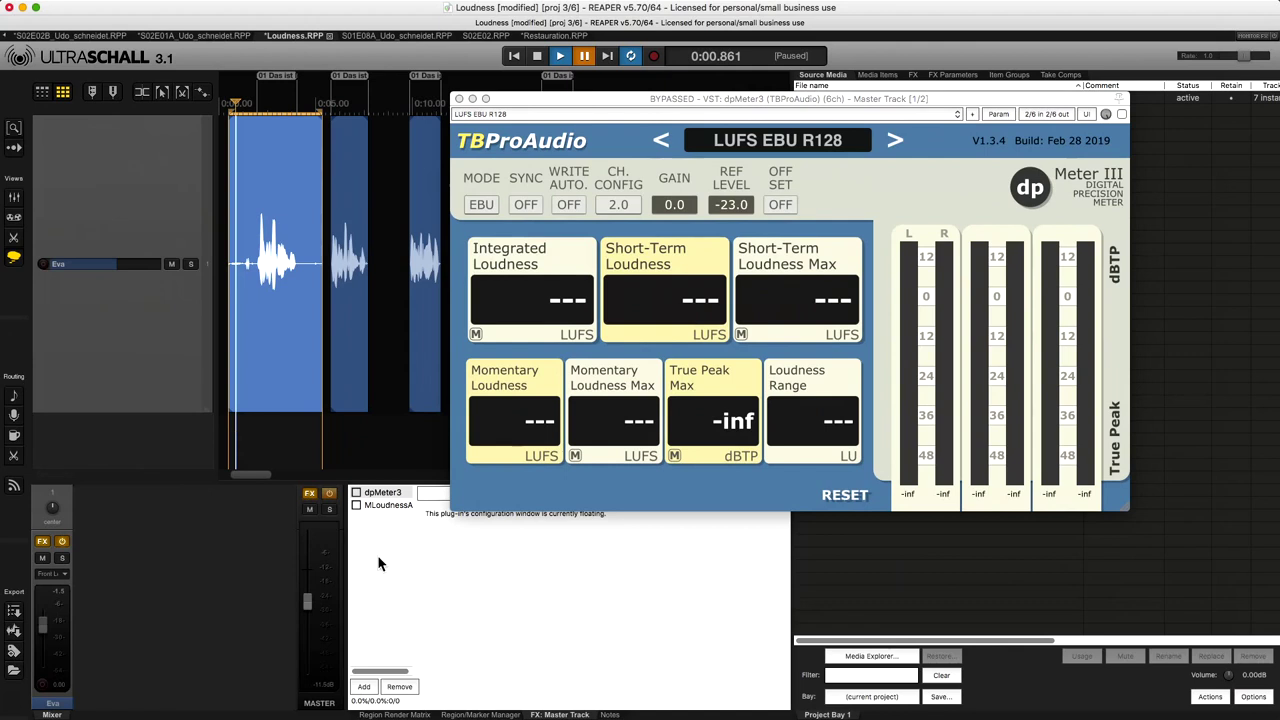
left_click(356, 493)
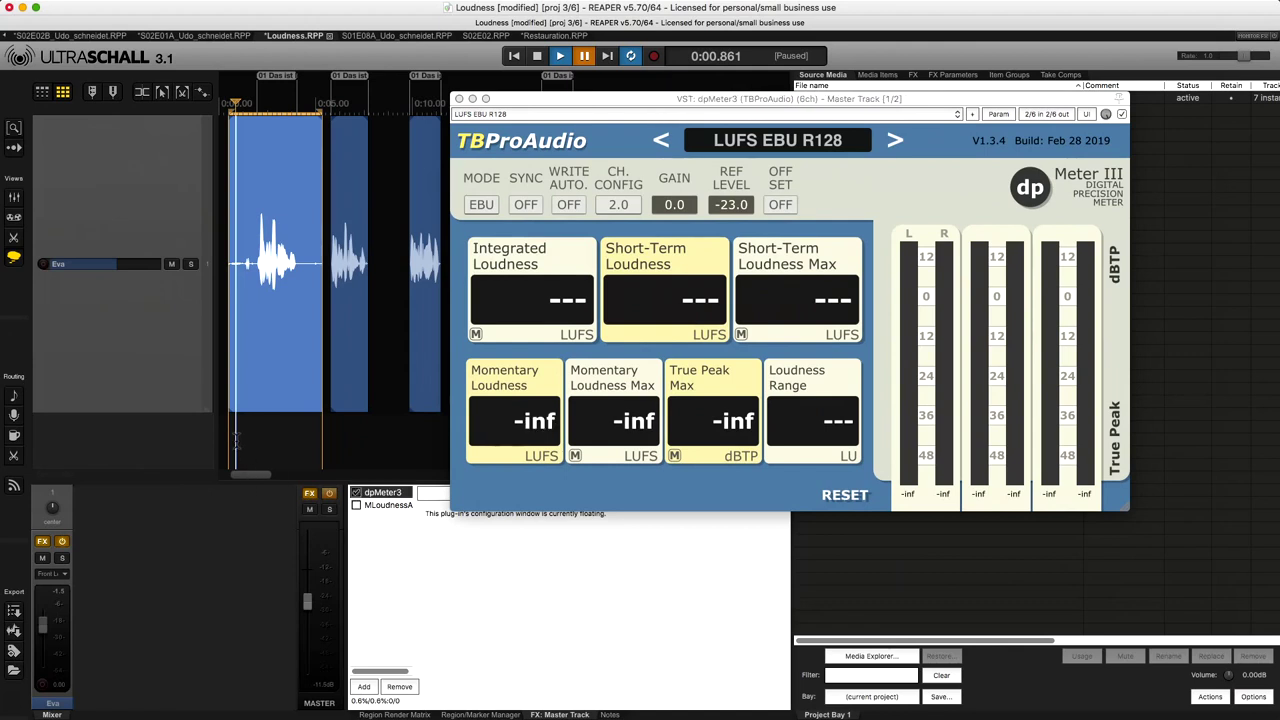
left_click(225, 436)
key("space")
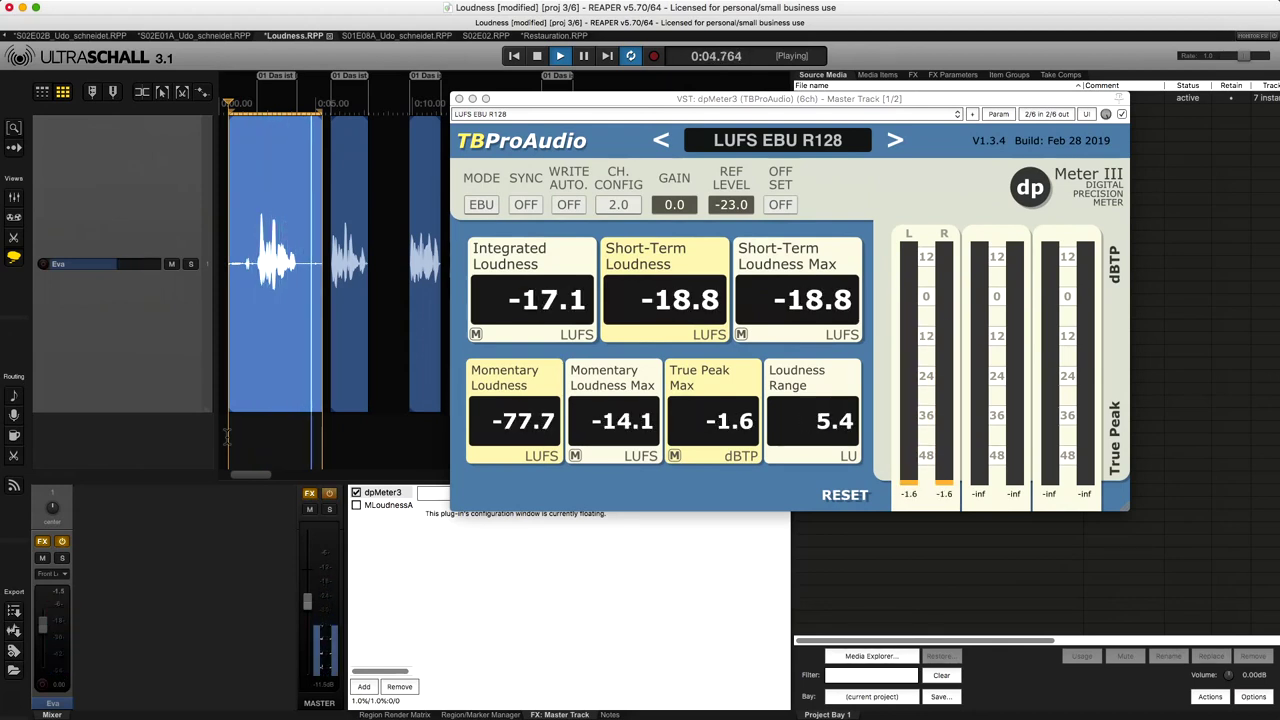
key("space")
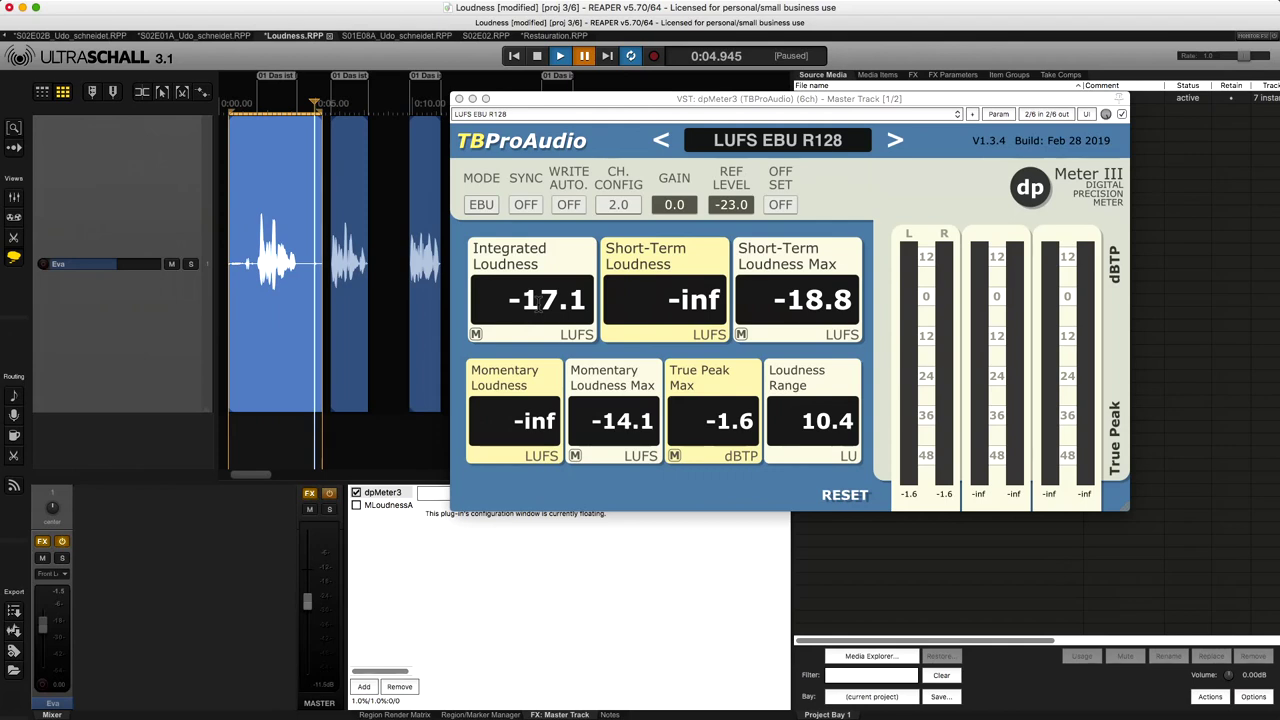
left_click(243, 445)
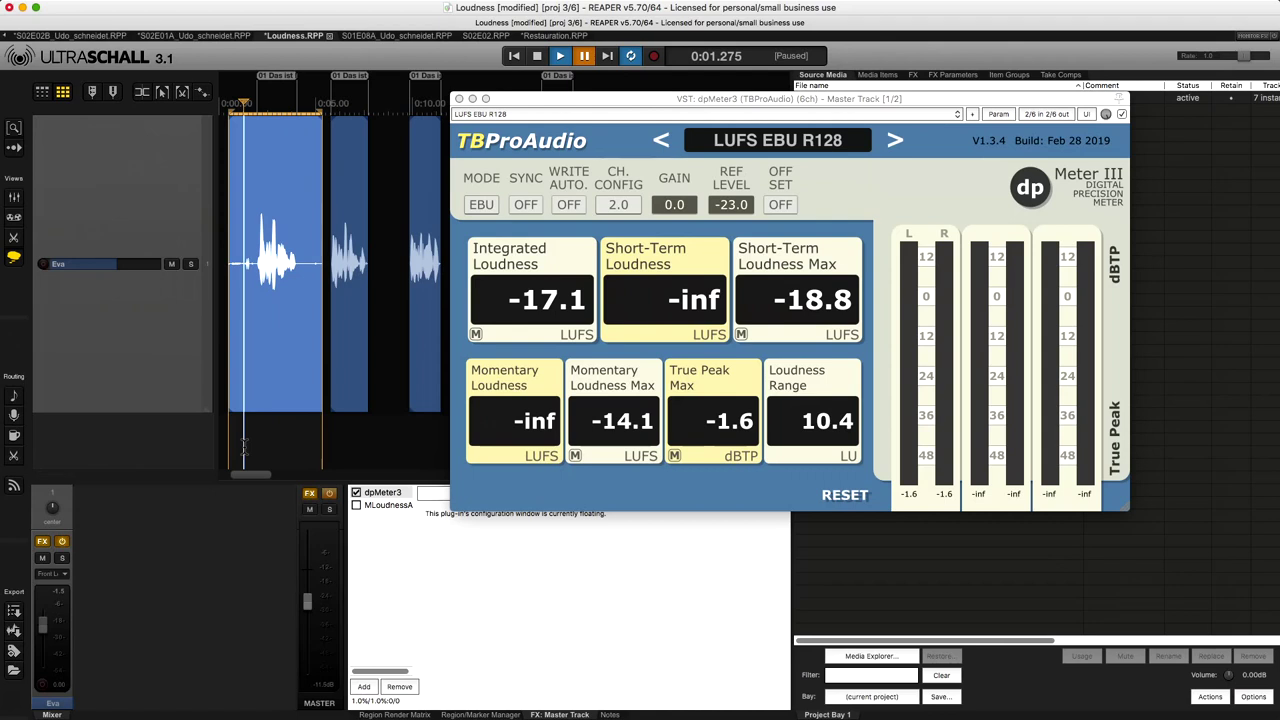
key("space")
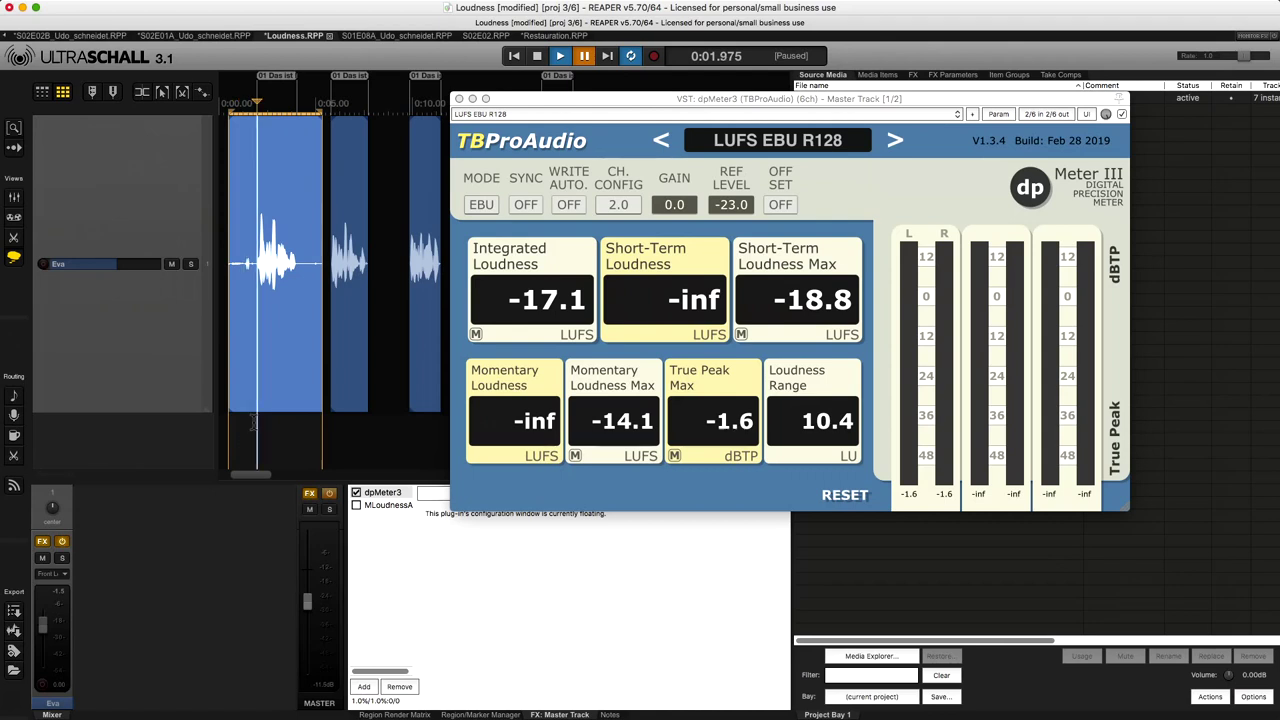